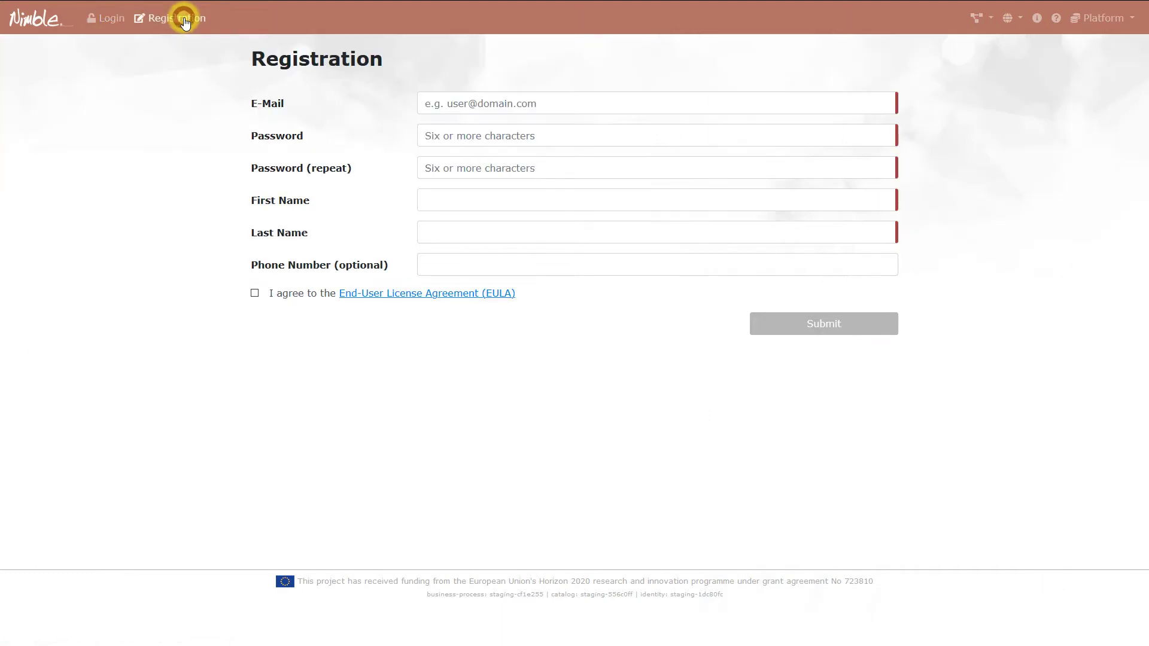
- Fill in the registration form's e-mail address and enter the account password in both password fields
left_click(518, 96)
key("ctrl+v")
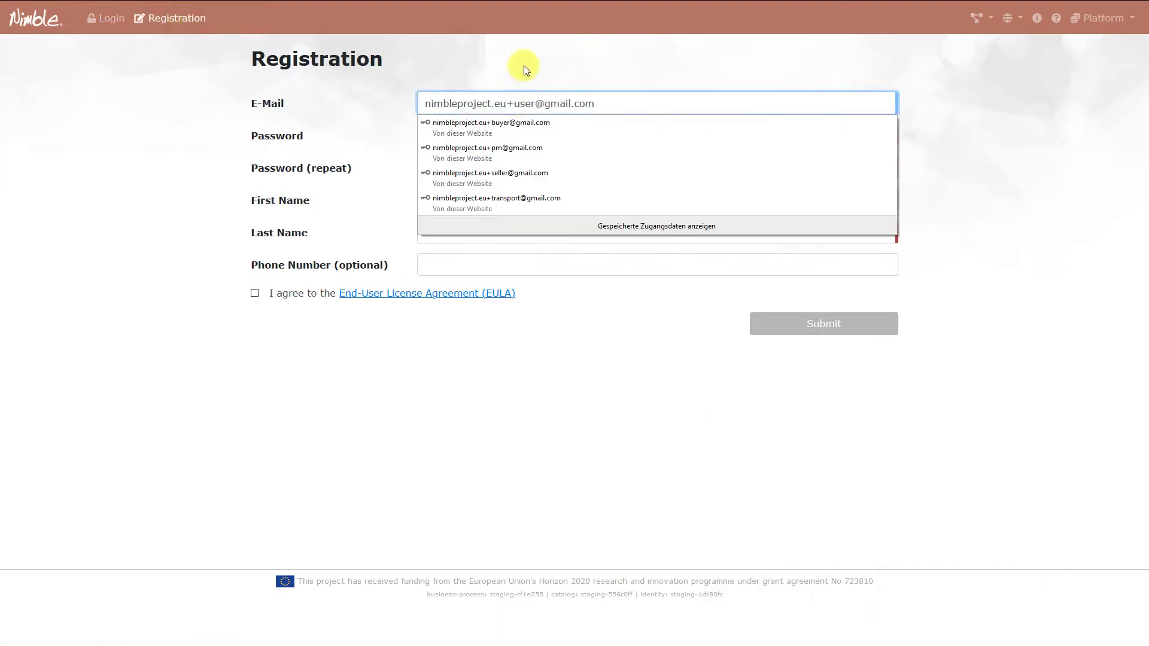
left_click(523, 64)
left_click(516, 143)
type("•••••••")
key("Tab")
type("••")
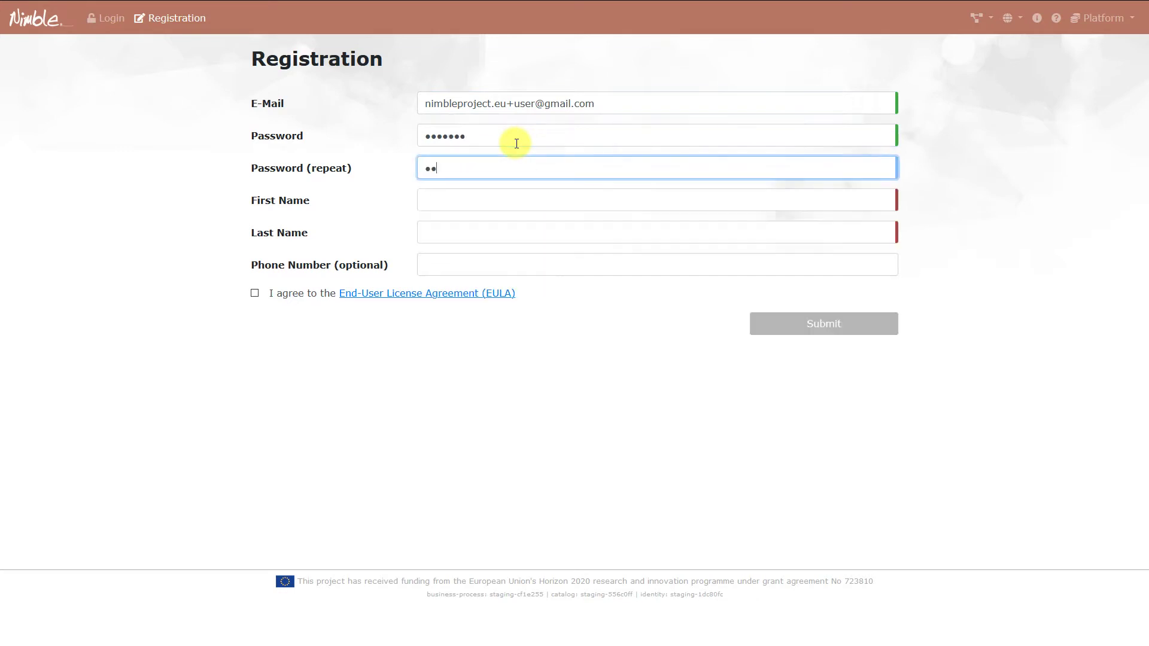
type("•••••")
key("Tab")
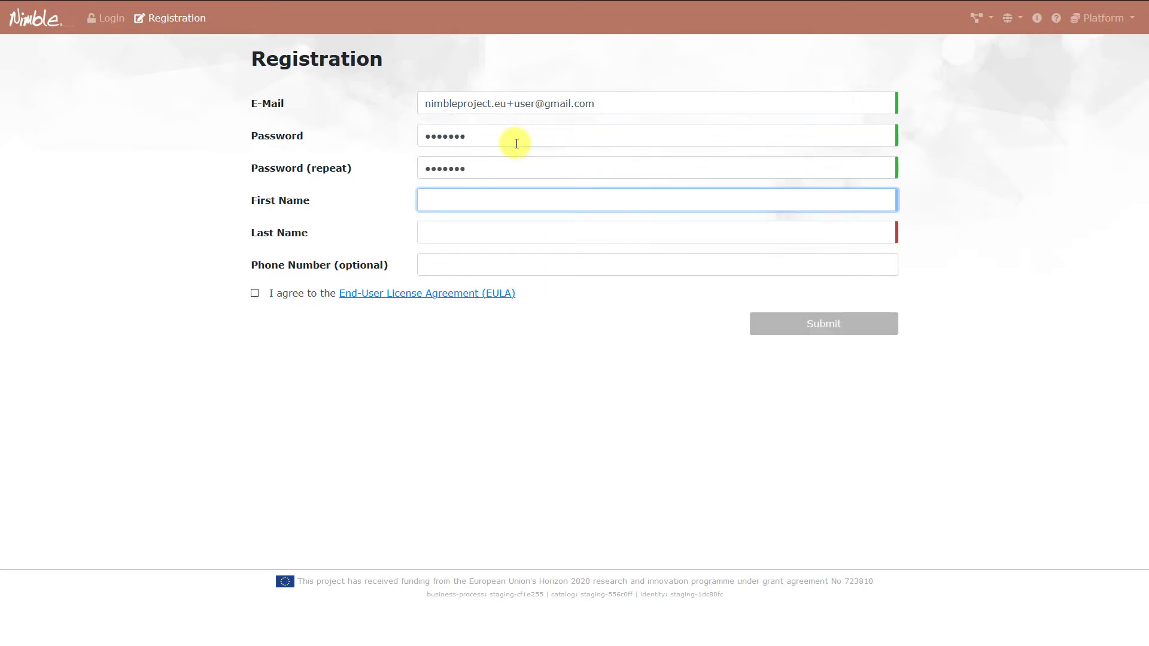
- Enter the new account holder's first name and last name in the registration form
type("New")
key("Tab")
type("Us")
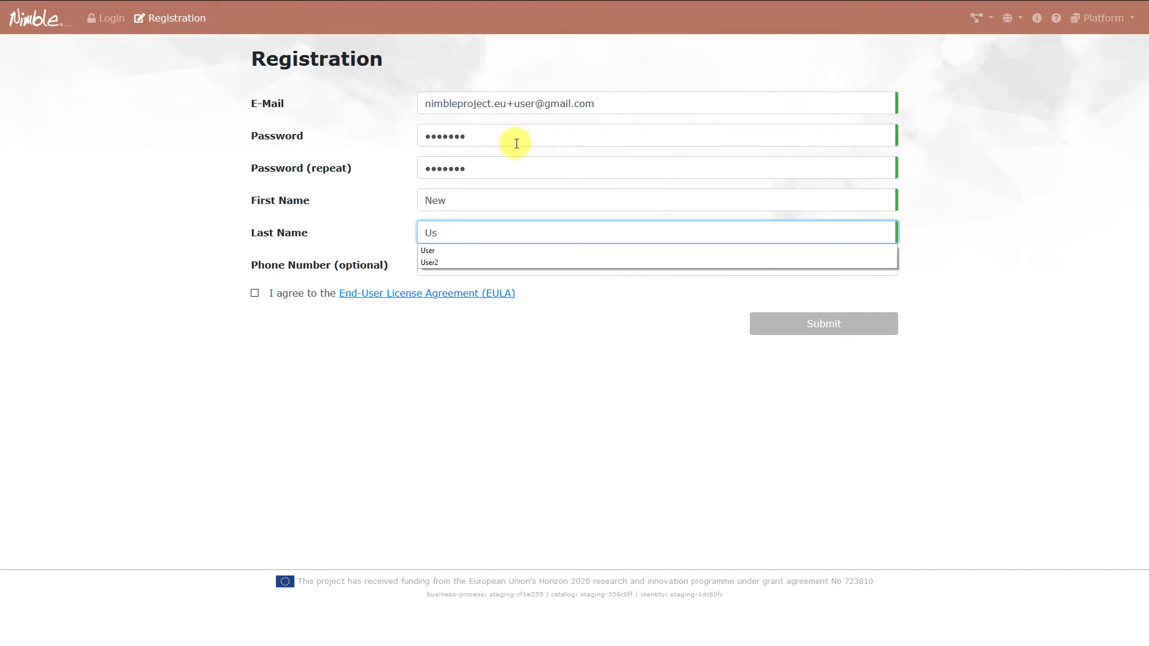
type("er")
key("Escape")
left_click(275, 195)
left_click(381, 381)
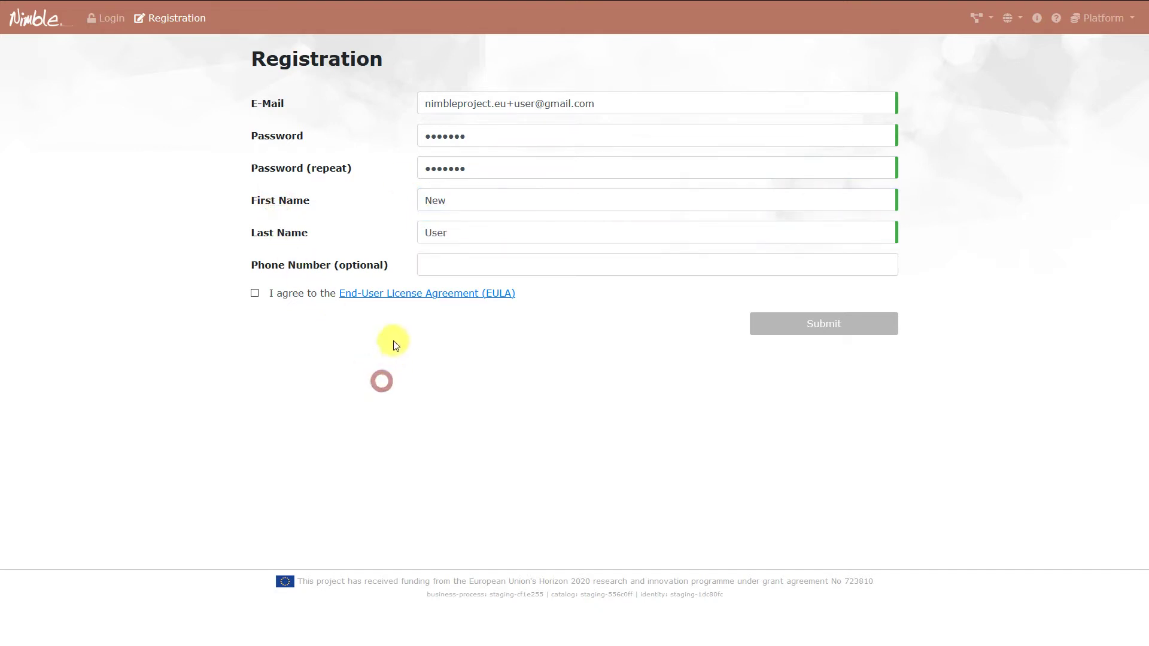
- View the End-User License Agreement, then agree to it and submit the registration without saving the login in the browser
left_click(404, 294)
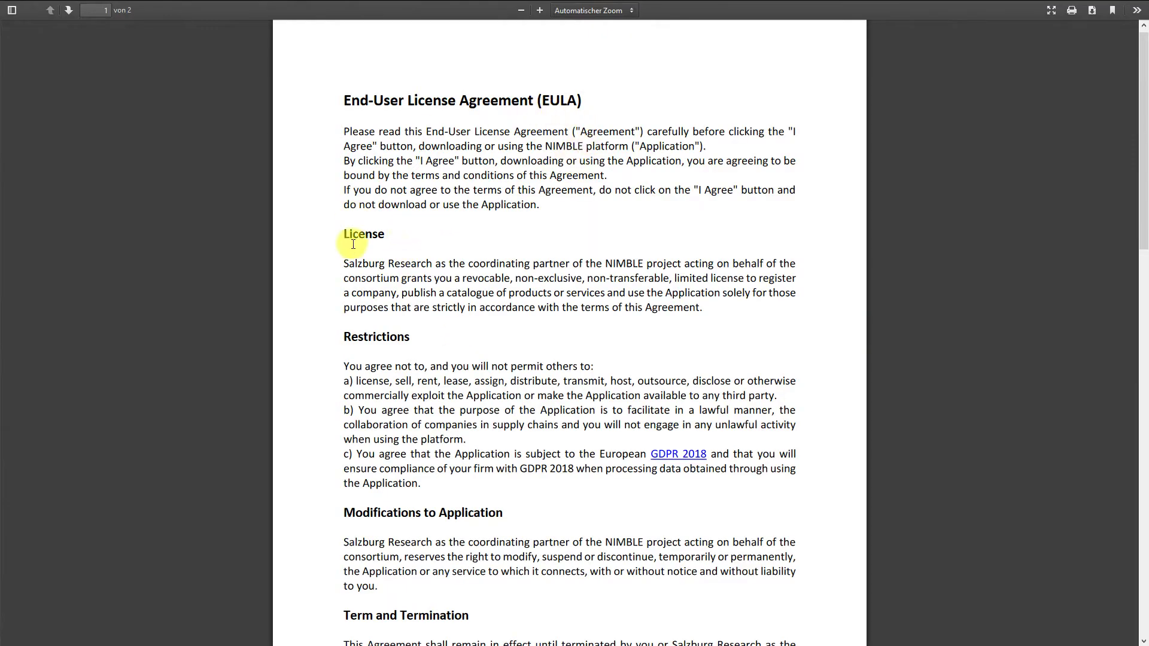
left_click(60, 7)
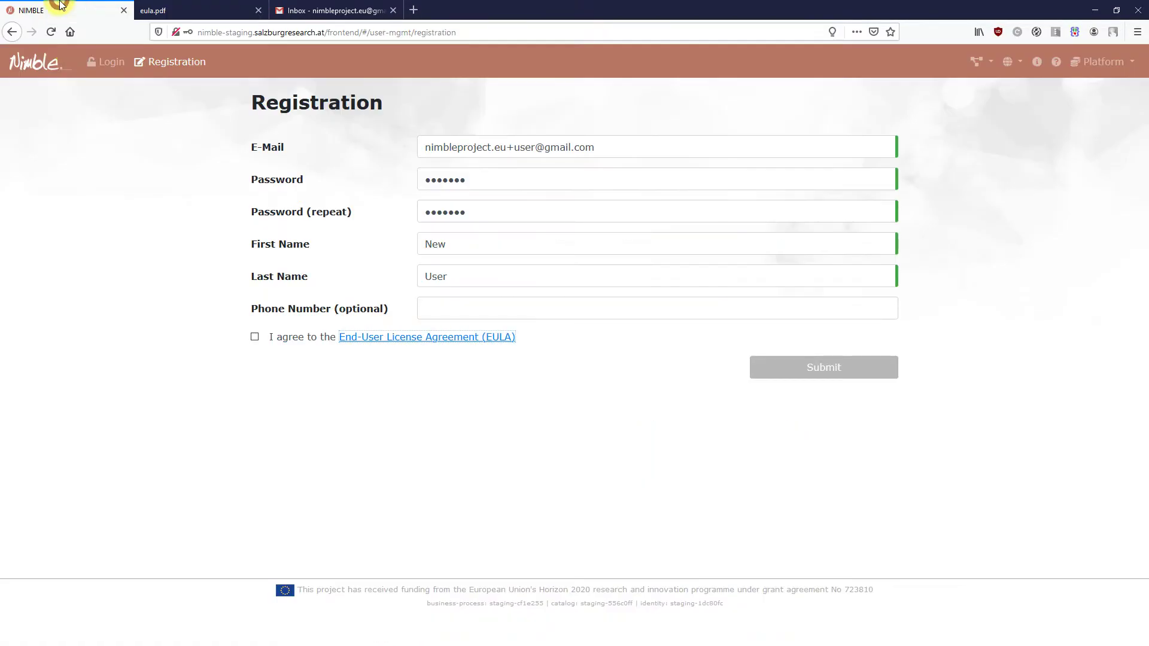
left_click(254, 294)
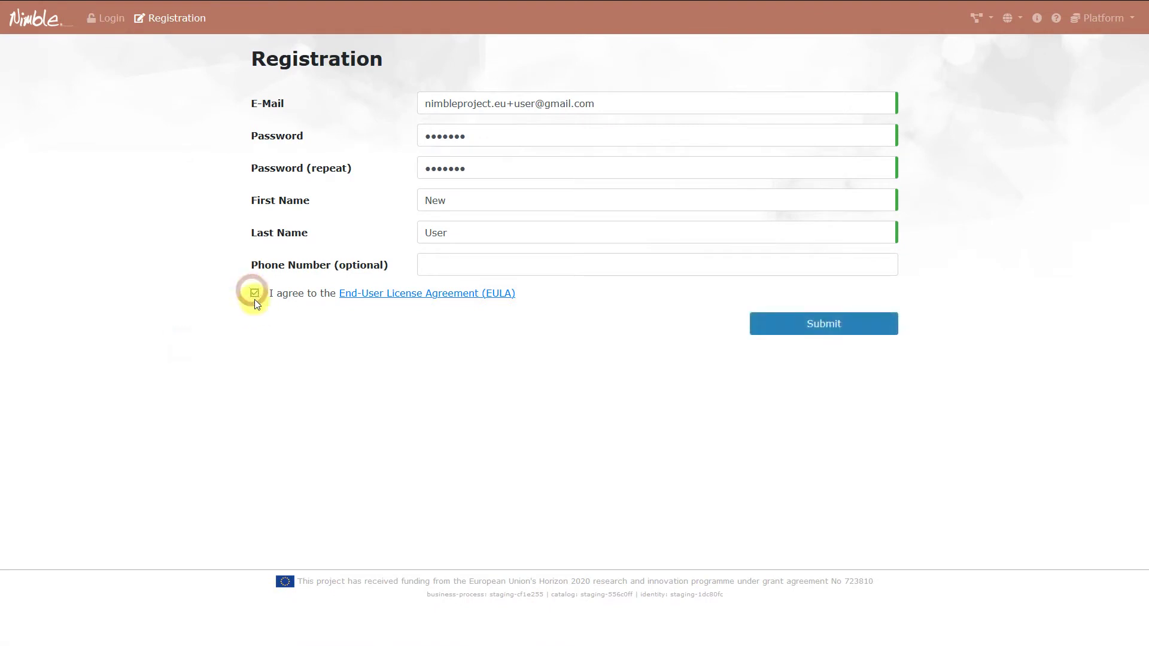
left_click(780, 323)
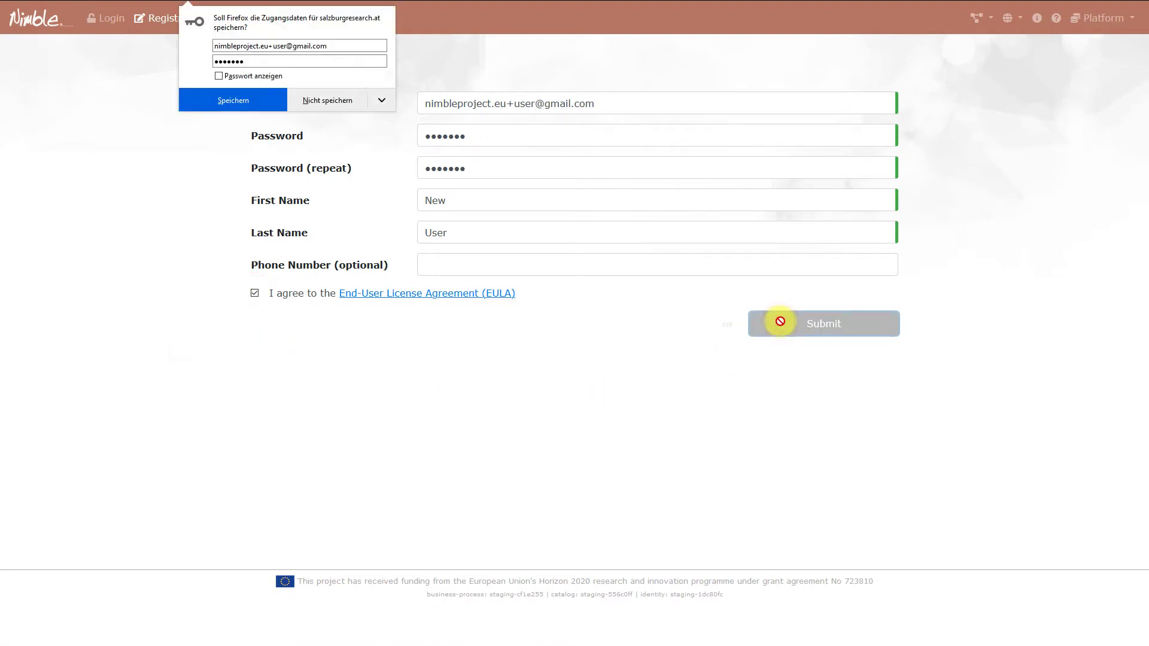
left_click(316, 103)
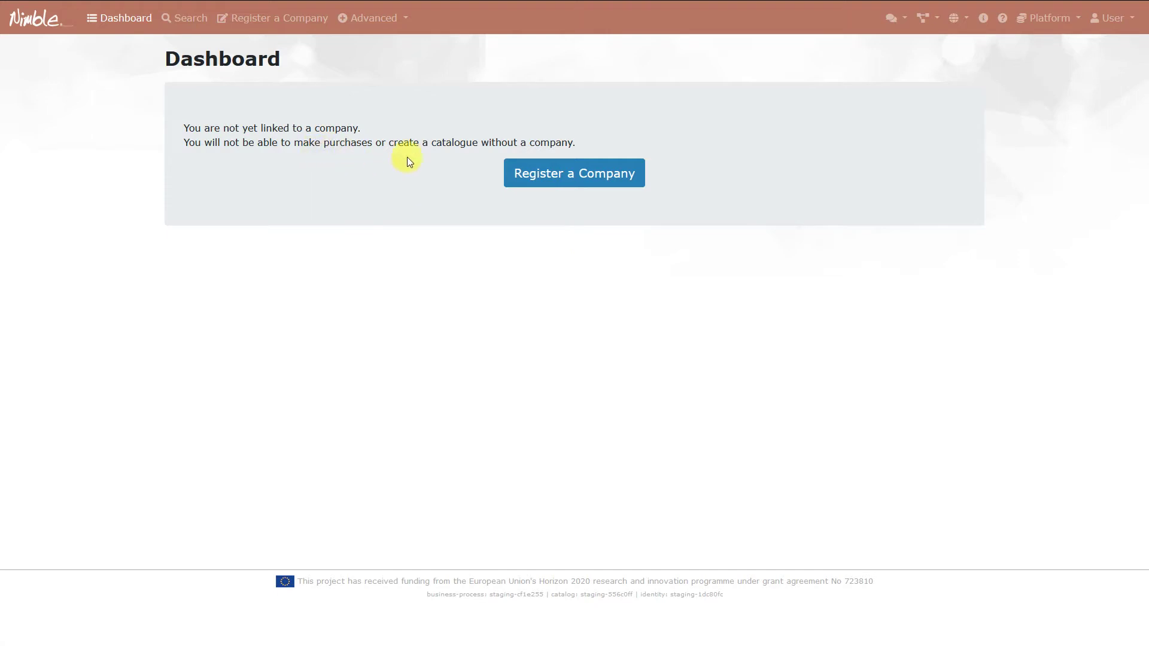
- Start a company registration, skipping VAT validation, with company name "Review New Company" and trade name "Review Short"
left_click(528, 173)
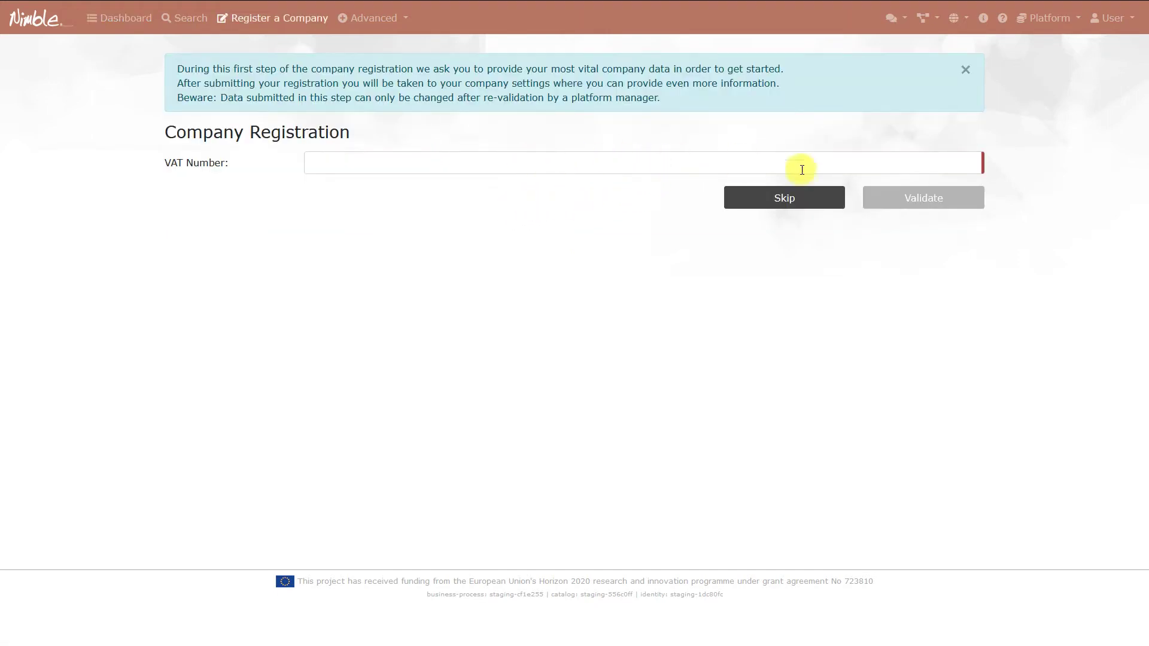
left_click(753, 202)
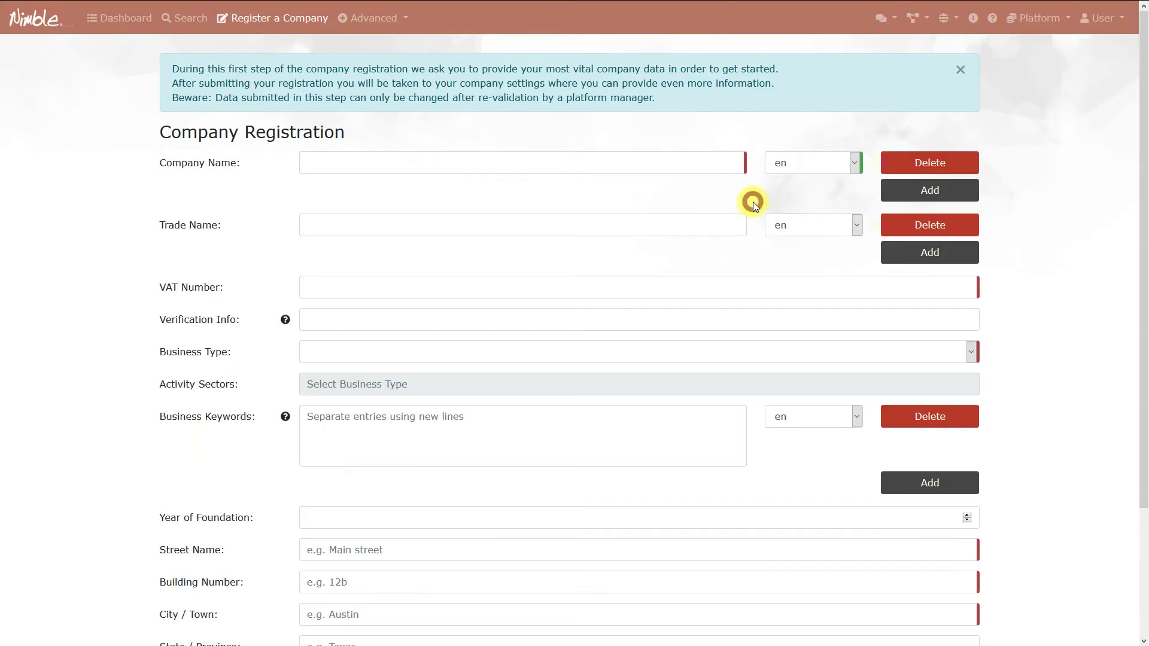
left_click(409, 163)
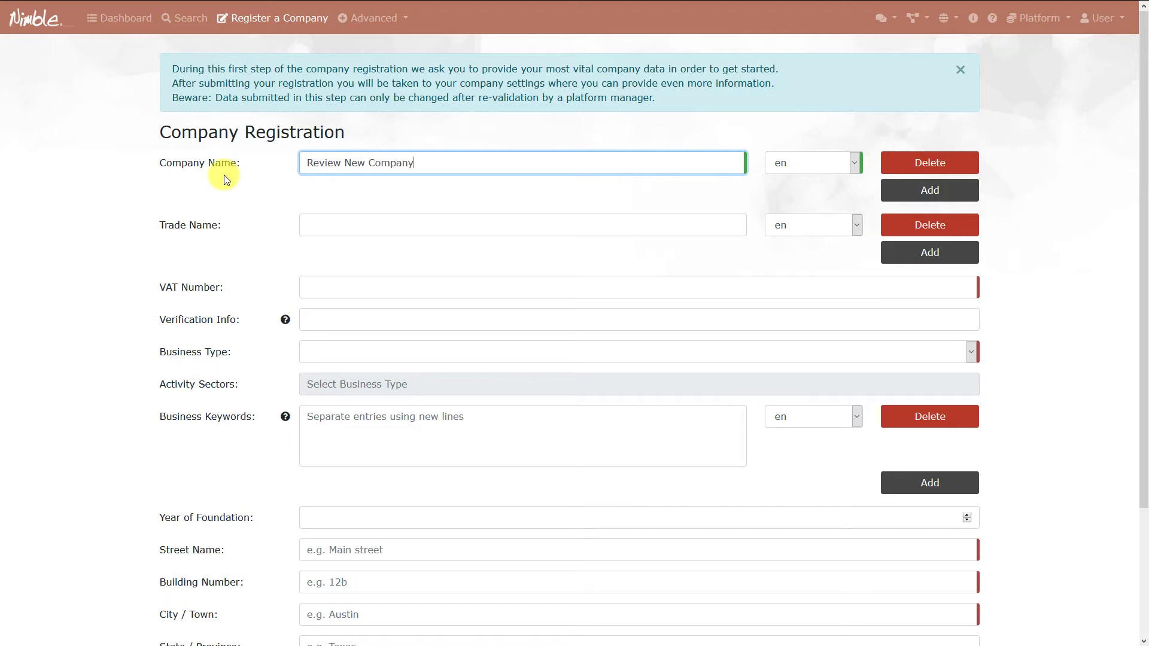
left_click(252, 179)
left_click(345, 225)
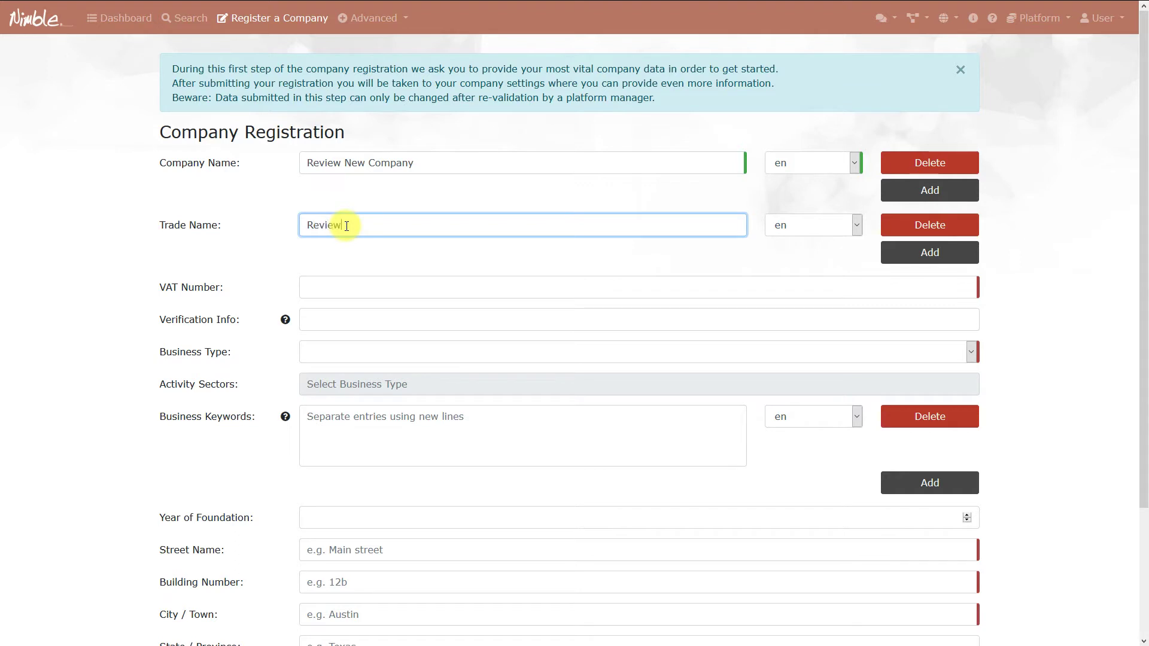
left_click(169, 210)
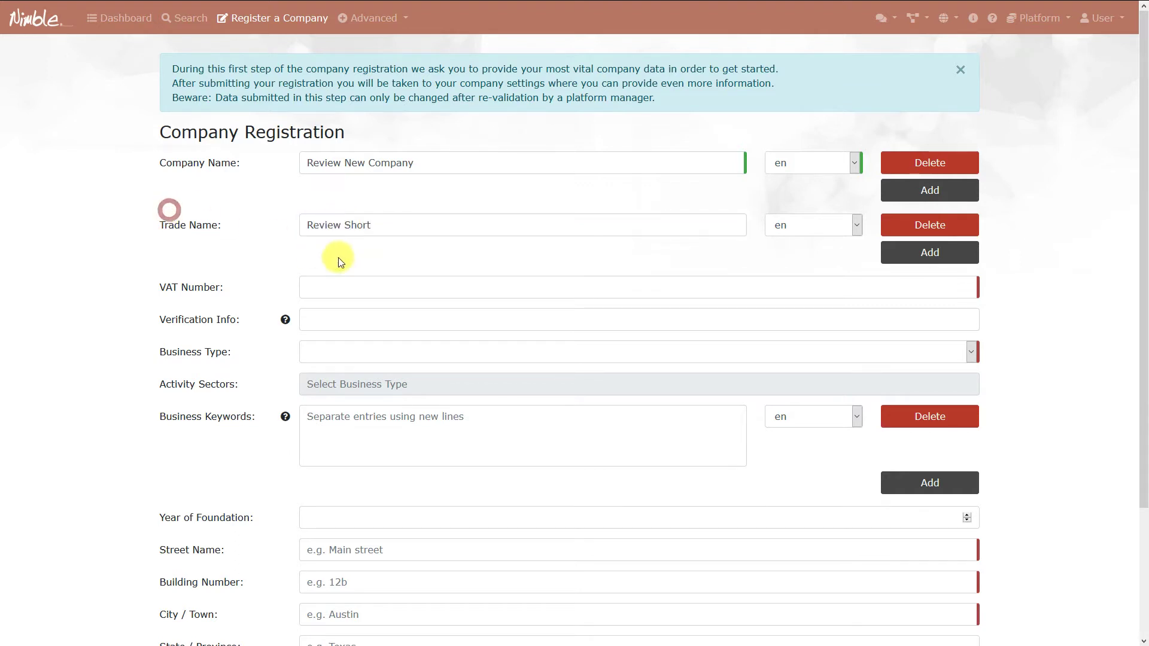
- Enter the company's VAT number and set the business type to Service Provider
left_click(387, 281)
type("54321")
left_click(348, 250)
scroll(349, 253, "down", 2)
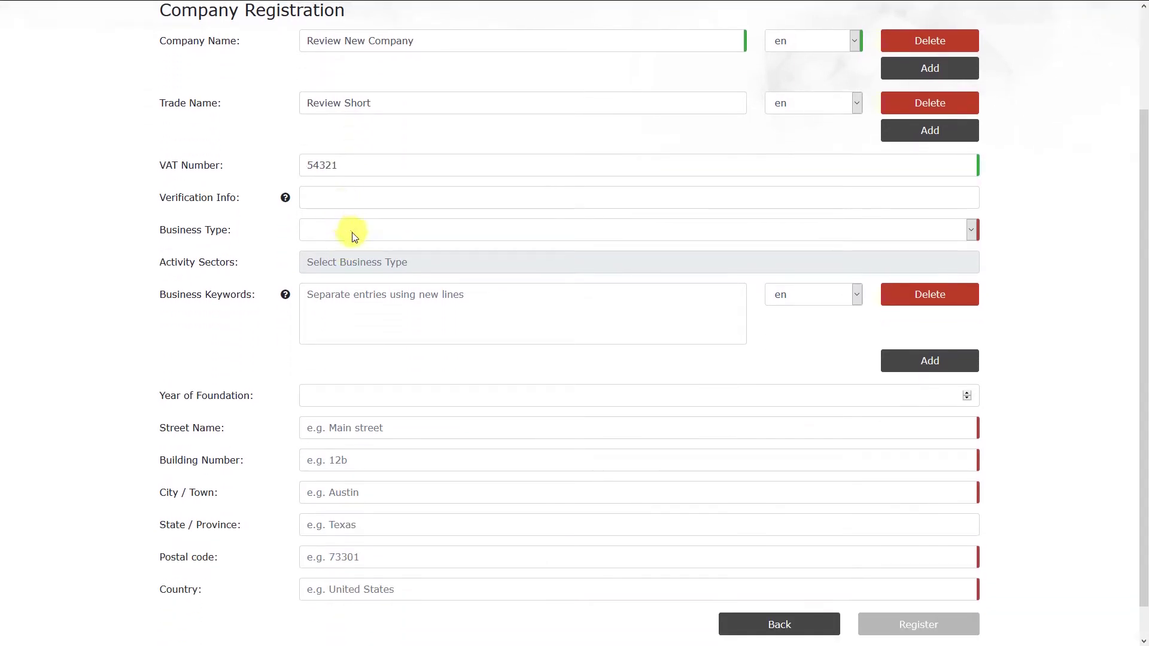
left_click(354, 235)
left_click(358, 303)
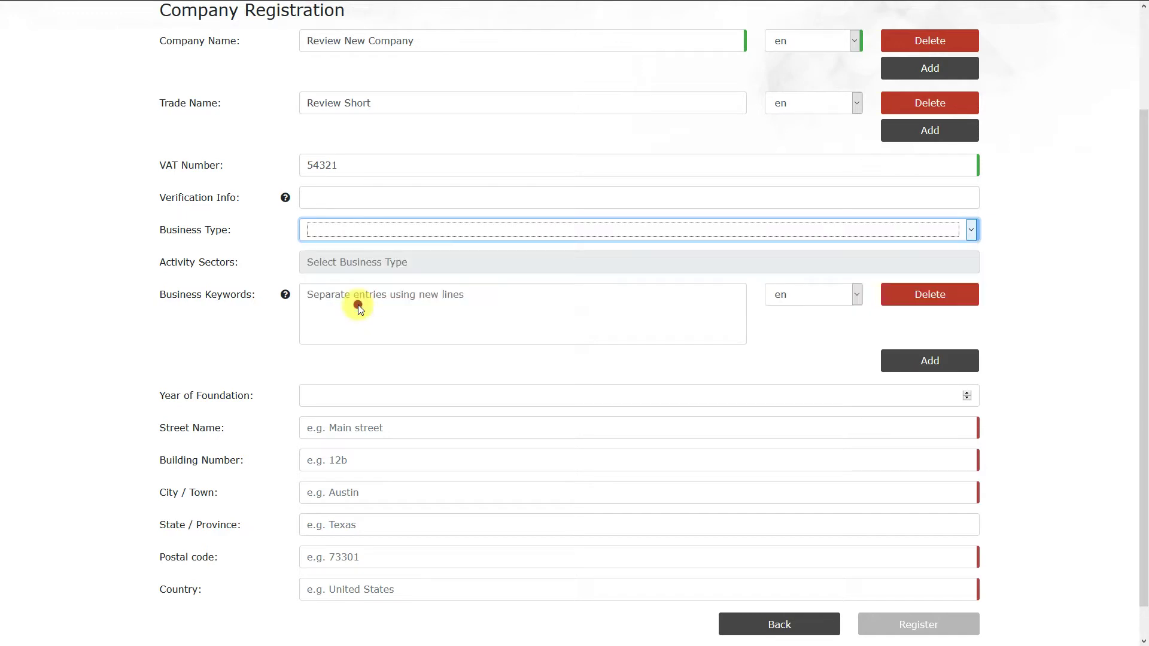
- Enter "IT Consulting" as activity sector, "Research & Development" as business keyword and 2000 as year of foundation
left_click(387, 276)
type("IT ")
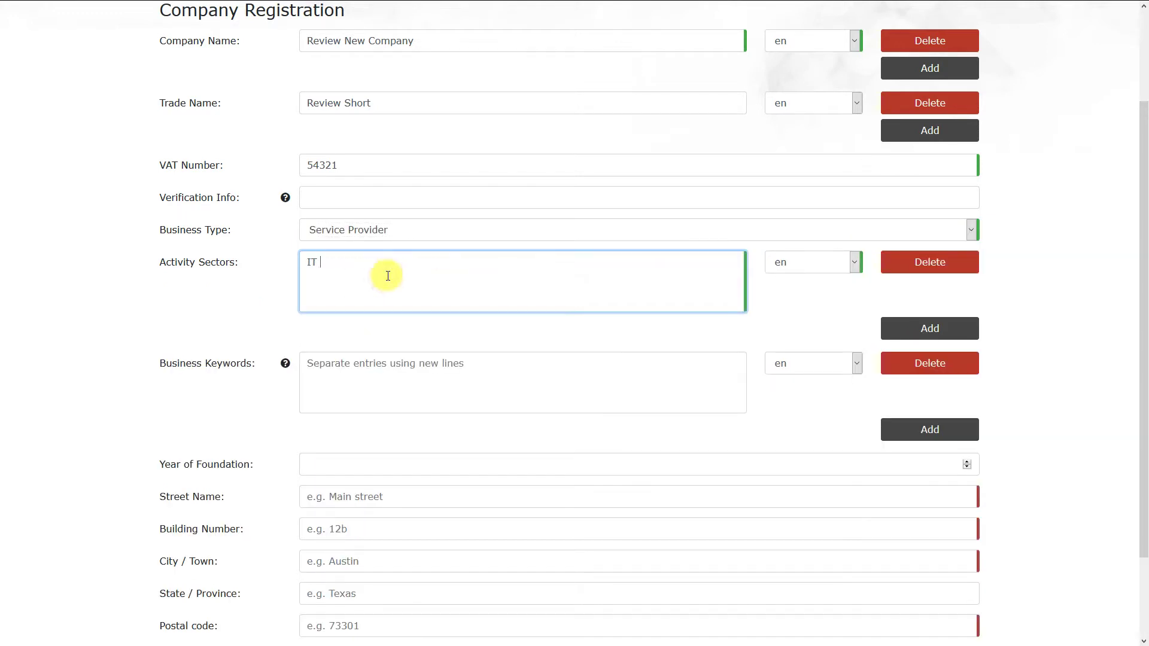
type("Consulting")
left_click(199, 296)
left_click(385, 379)
type("Research & Development")
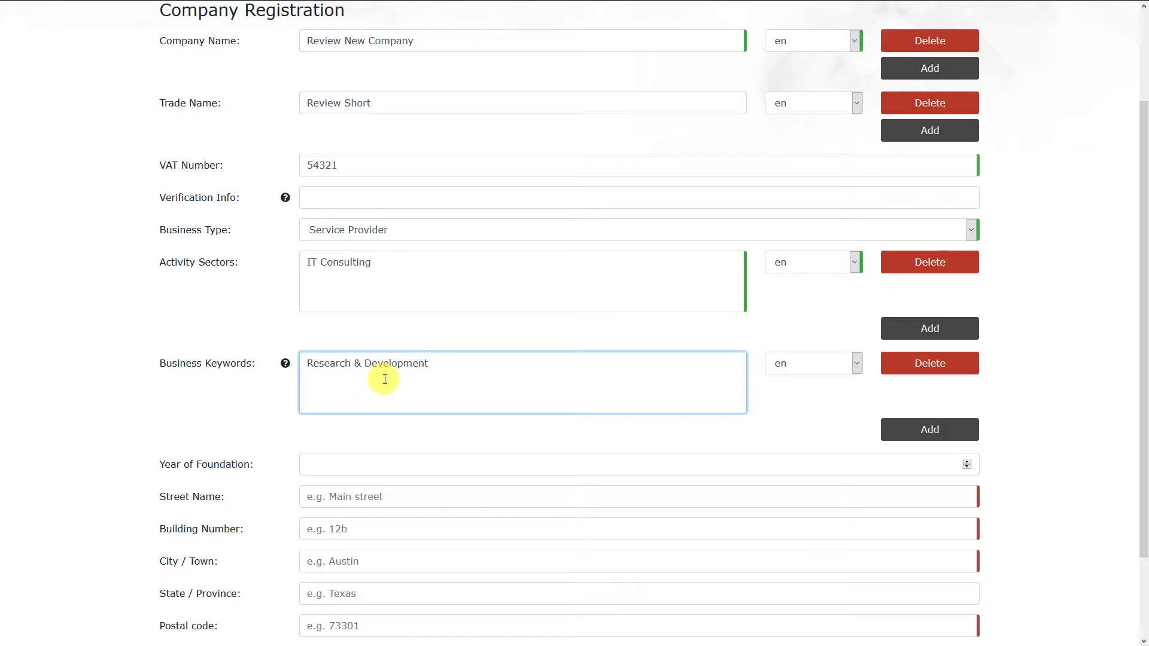
left_click(345, 465)
type("2000")
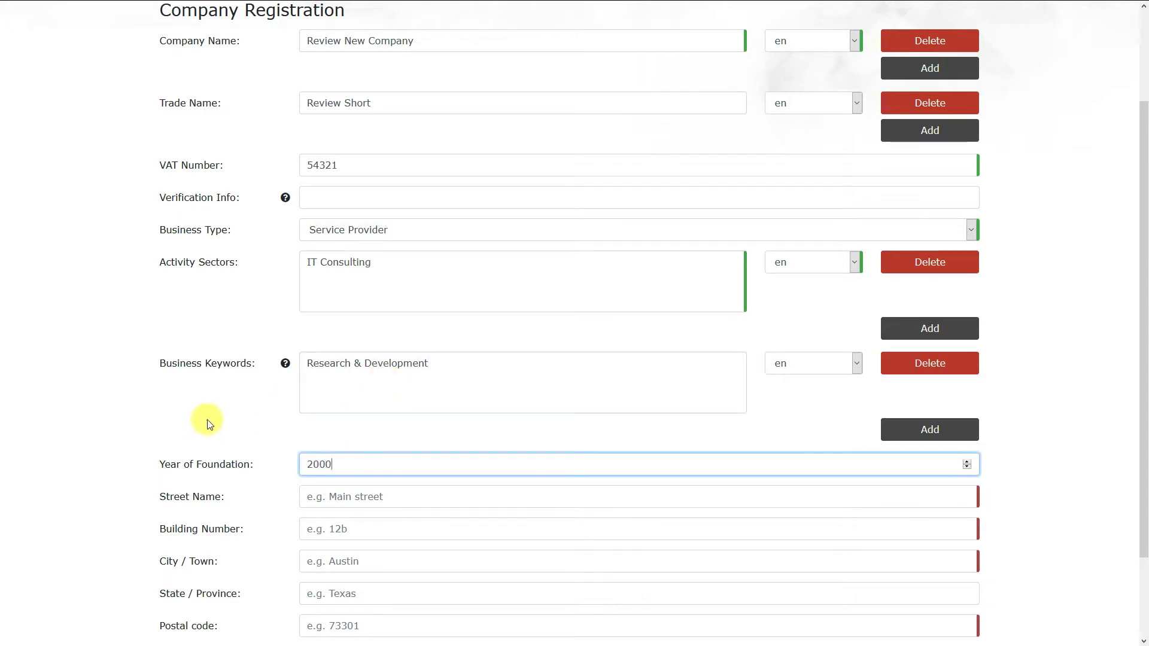
- Fill in the company's street name, building number and city
scroll(213, 413, "down", 2)
left_click(363, 390)
type("m")
left_click(348, 410)
left_click(344, 422)
type("1")
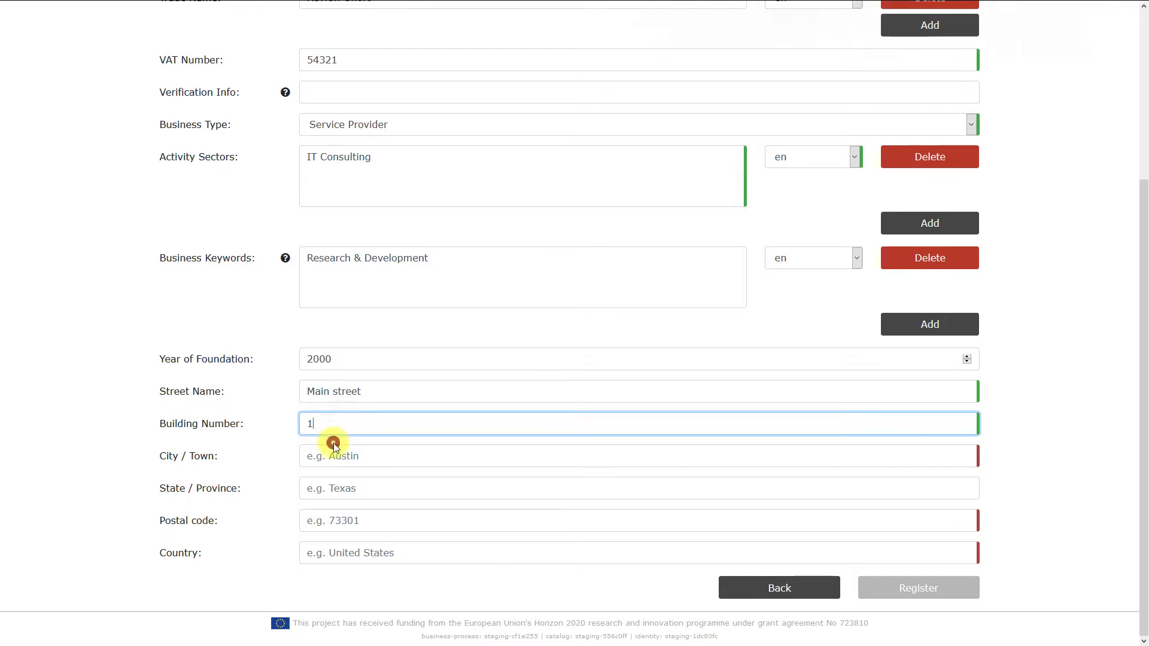
left_click(352, 458)
type("S")
left_click(339, 469)
- Complete the company address with its postal code and the country Austria, and register the company
left_click(358, 528)
type("5")
left_click(344, 536)
left_click(350, 550)
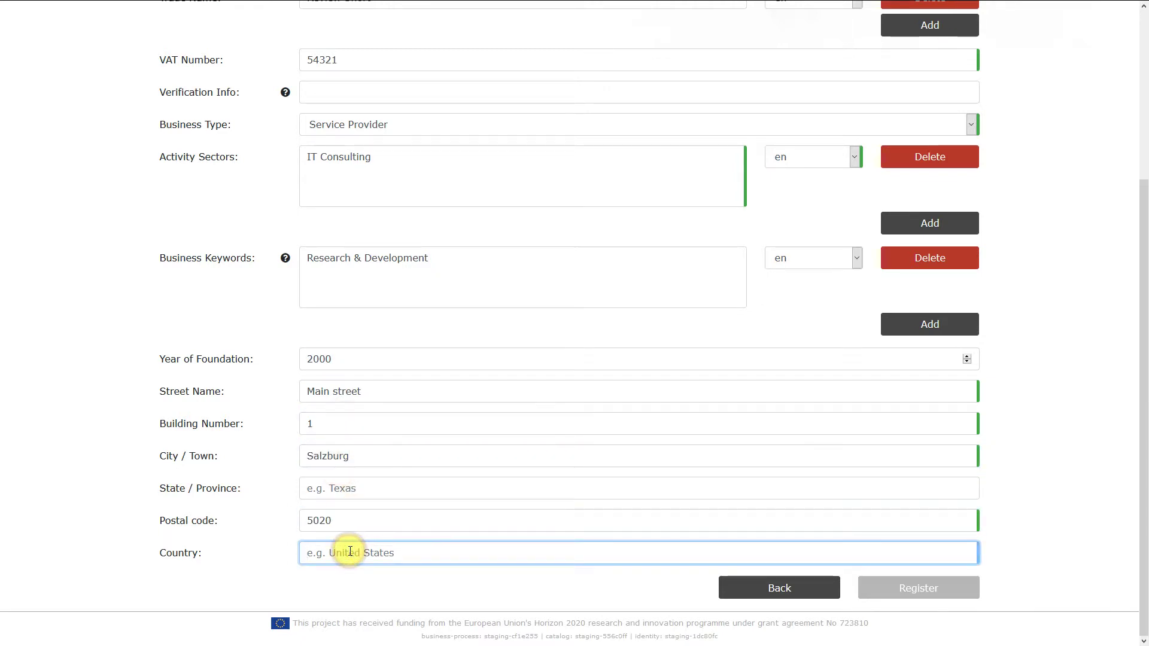
type("Aust")
left_click(340, 582)
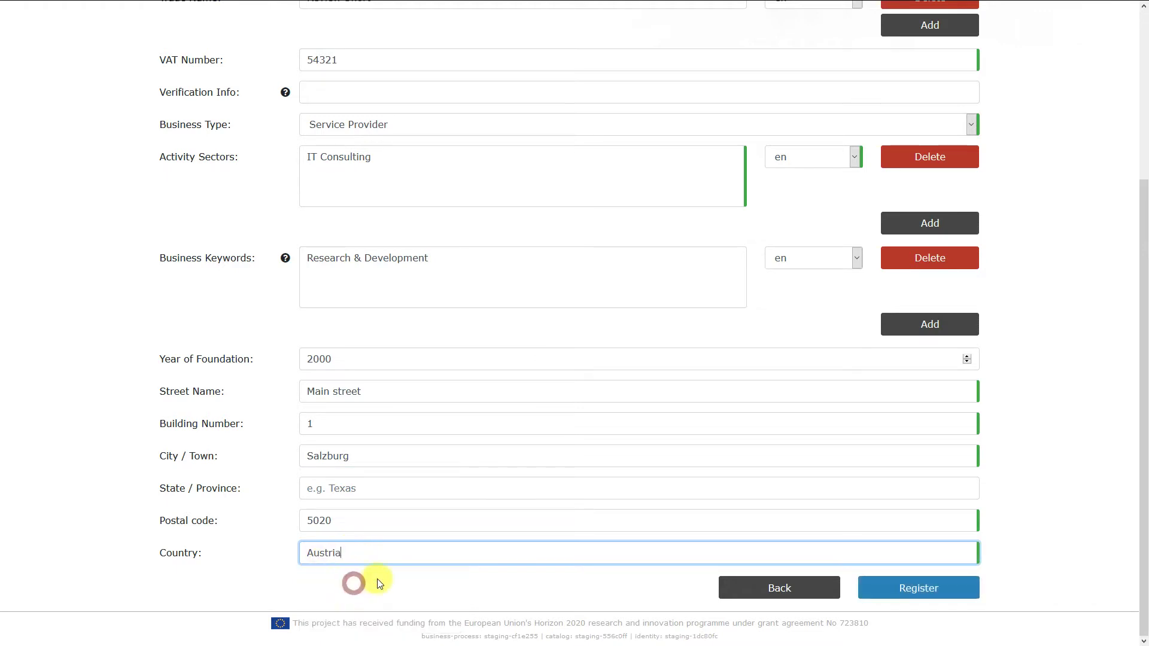
left_click(932, 598)
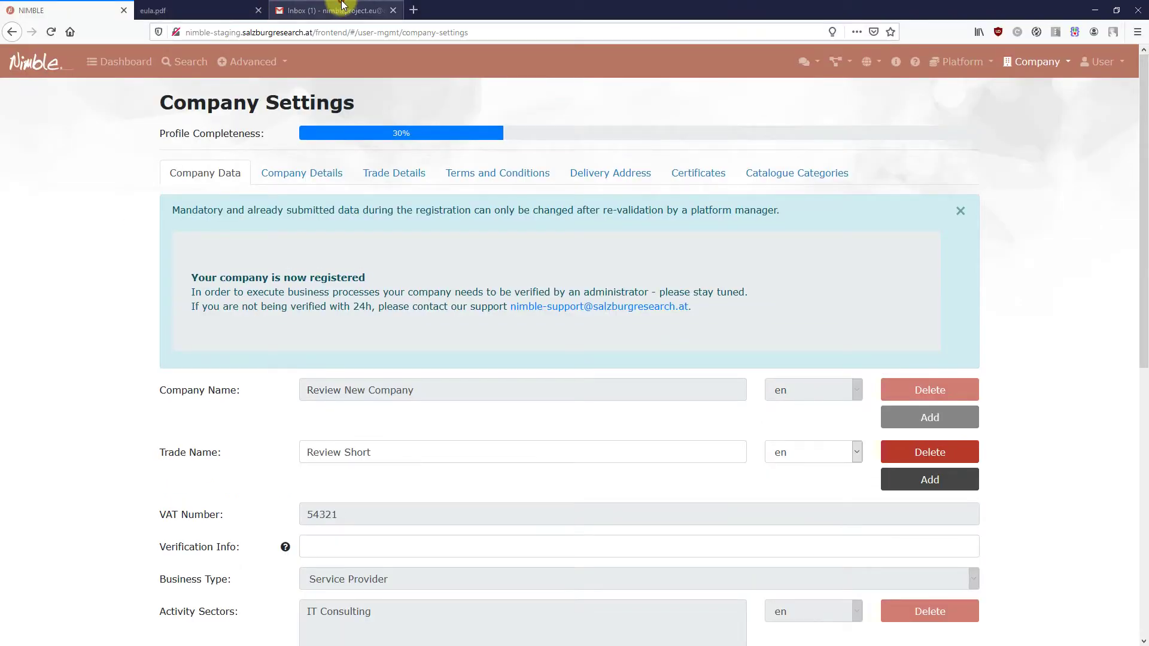
- Switch to Gmail, refresh the inbox and open the message about the company's verification
left_click(341, 8)
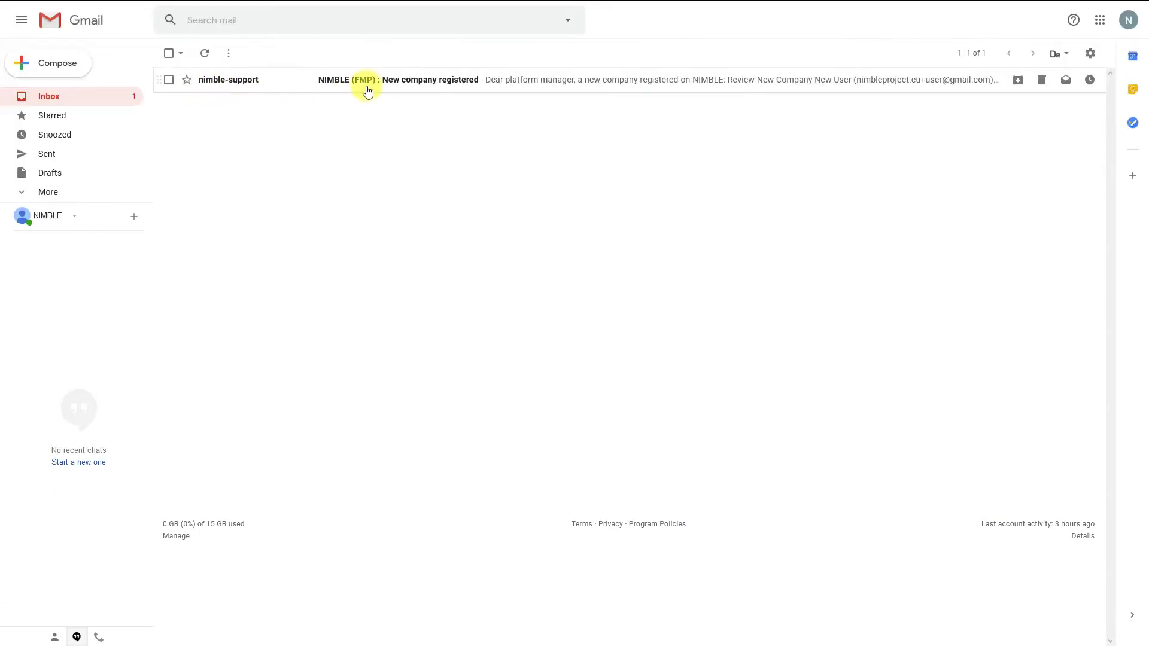
left_click(204, 53)
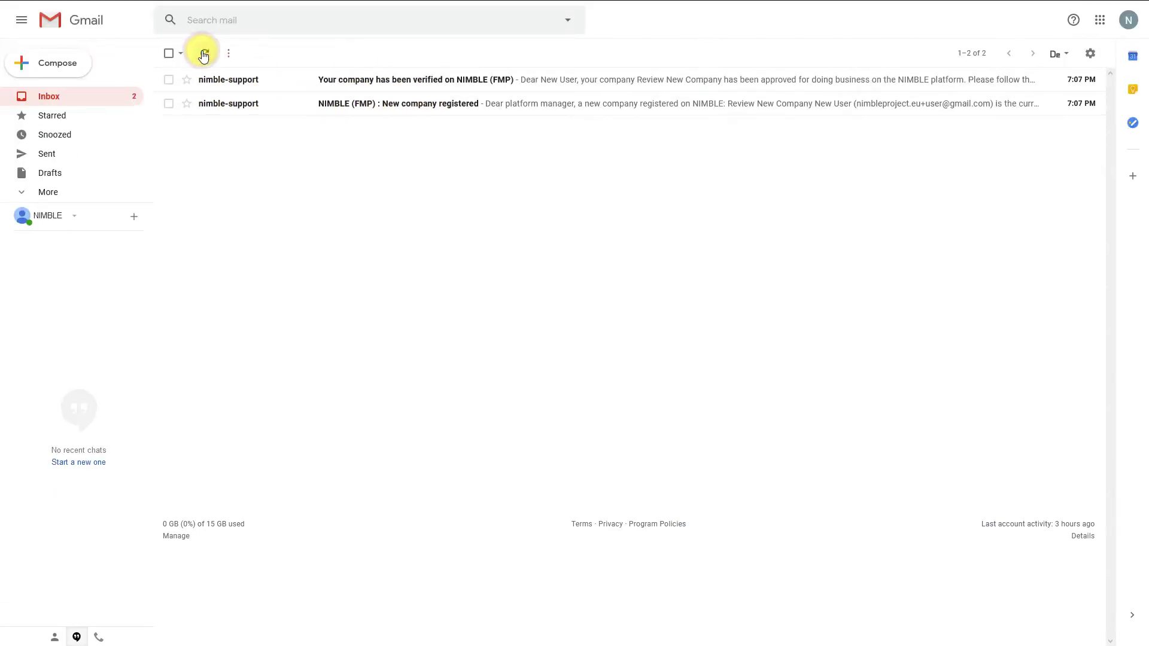
left_click(413, 81)
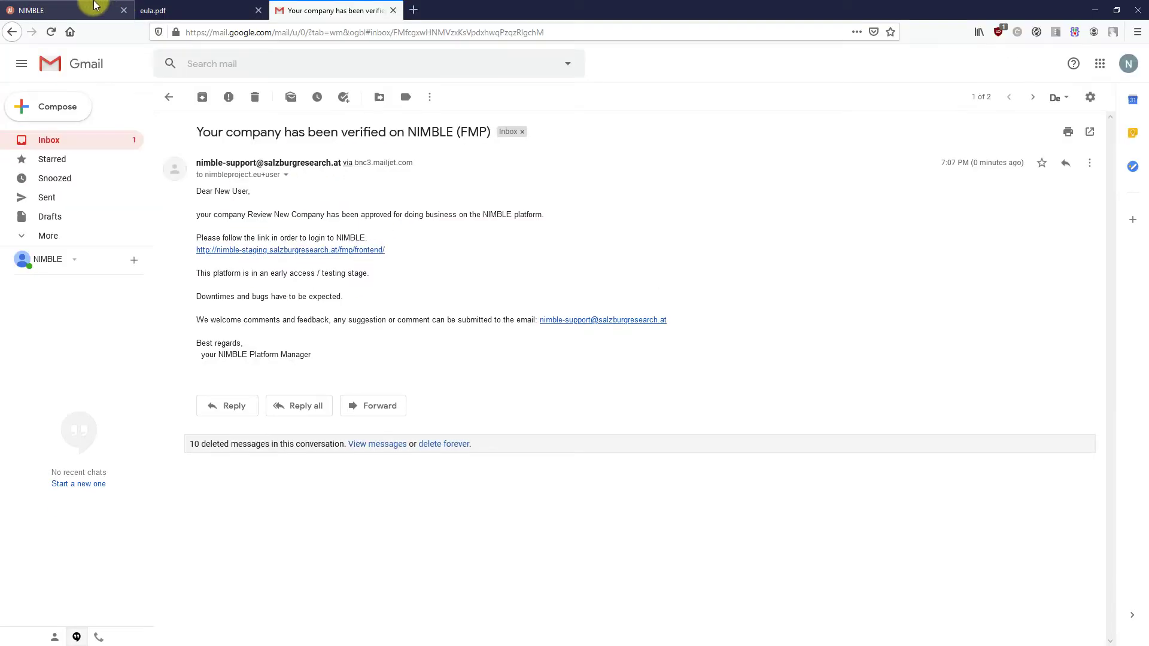
- Return to NIMBLE, log out and log back in with the account e-mail and password, without saving the login
left_click(91, 5)
left_click(1106, 18)
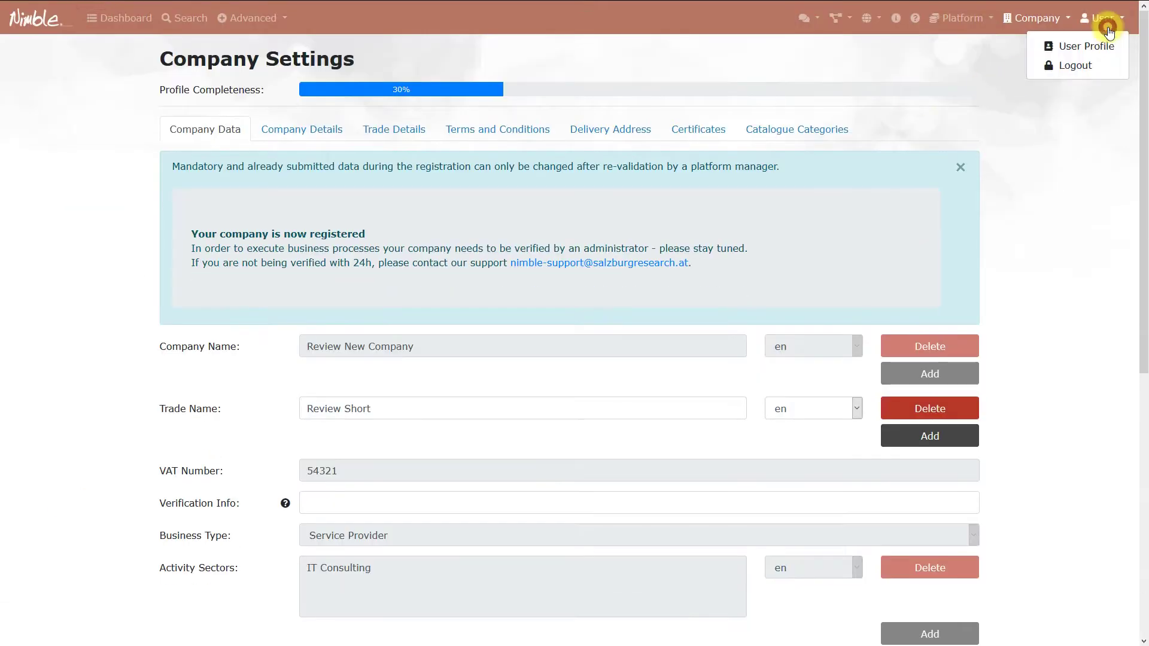
left_click(1074, 64)
key("ctrl+v")
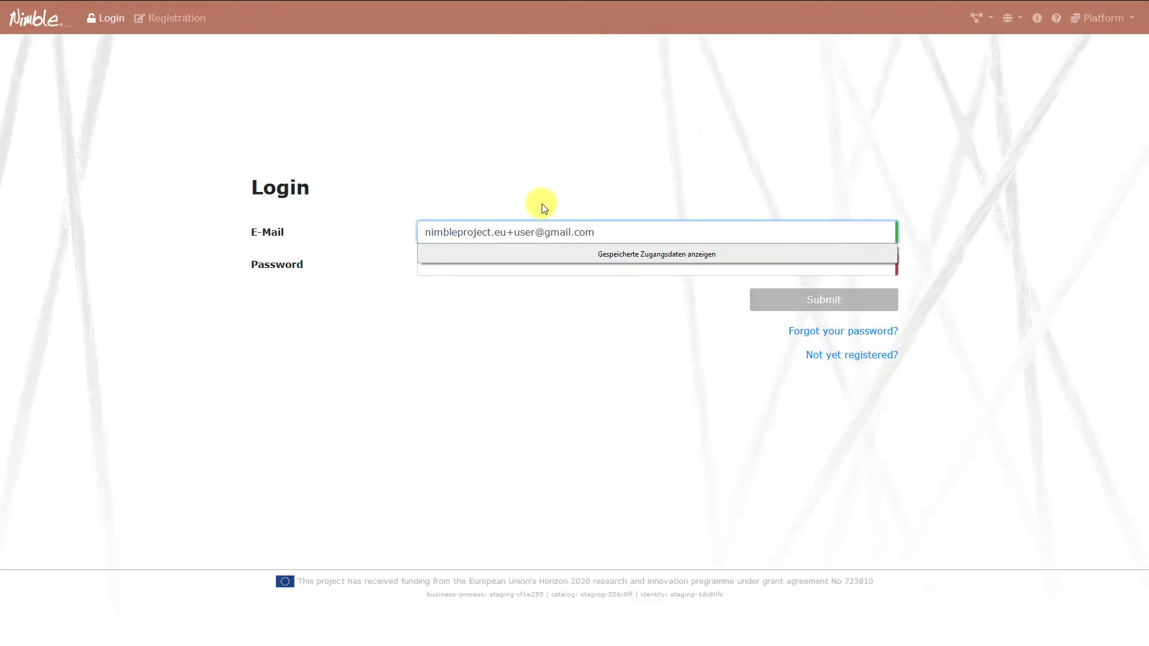
left_click(520, 267)
type("•••••••")
key("Return")
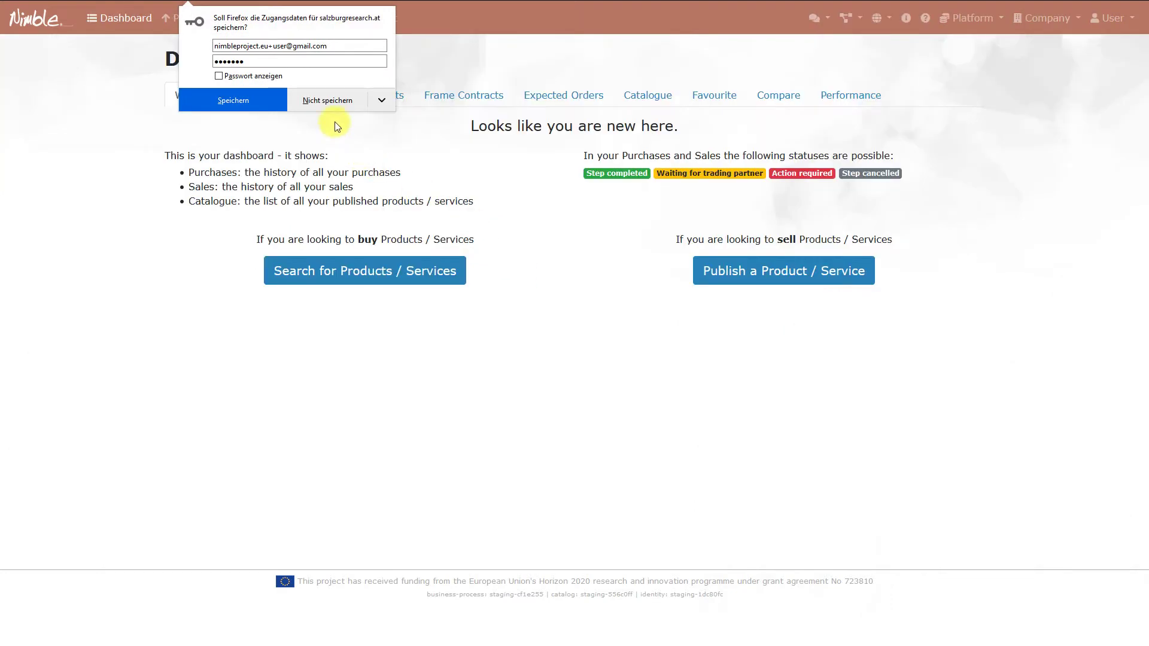
left_click(334, 108)
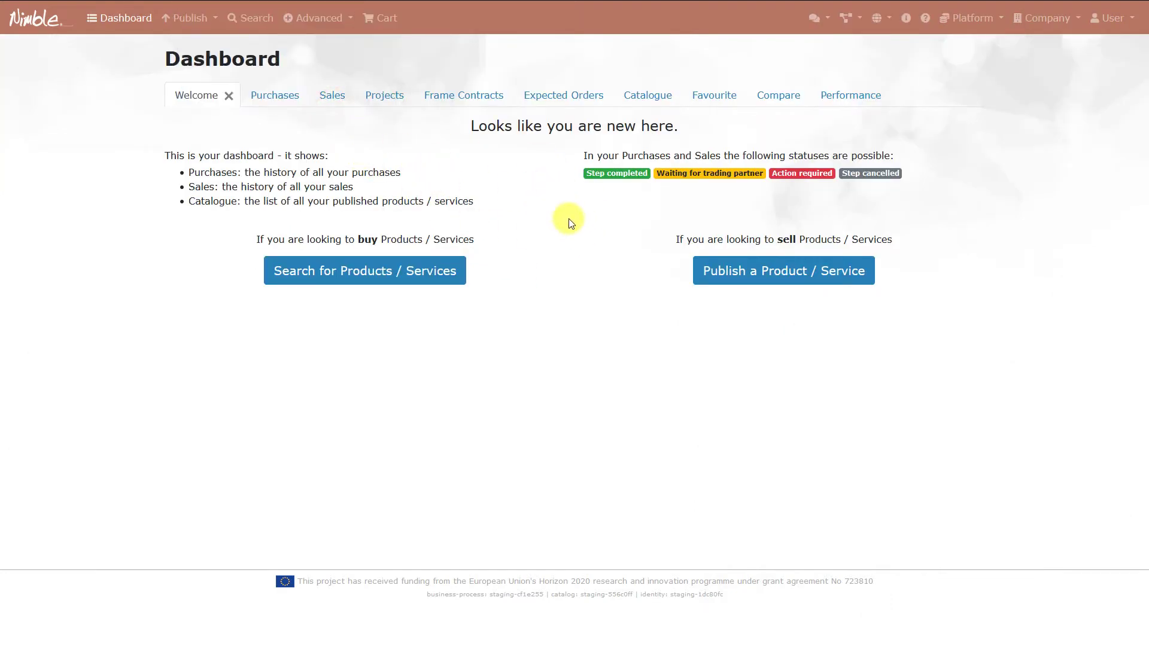
- Open the company members page and enter the new member's e-mail address for the invitation
left_click(1038, 18)
left_click(1031, 40)
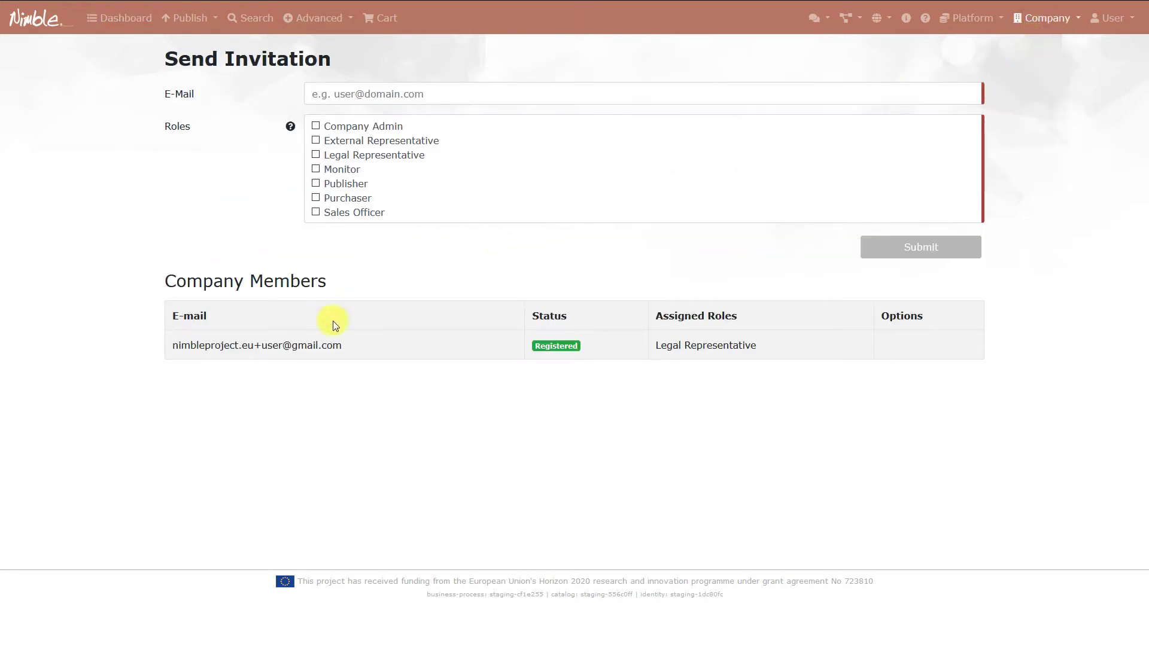
left_click(477, 92)
key("ctrl+v")
left_click(422, 93)
type("2")
left_click(411, 253)
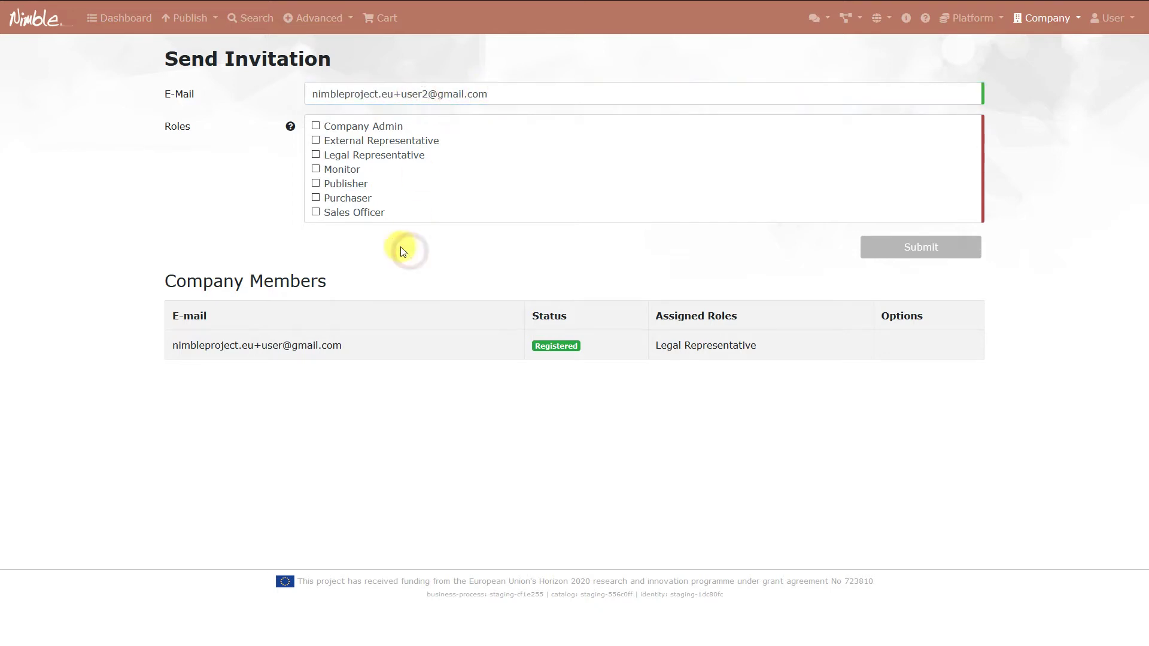
- Assign the Monitor and Publisher roles to the invited member and open the explanation of role permissions
left_click(350, 185)
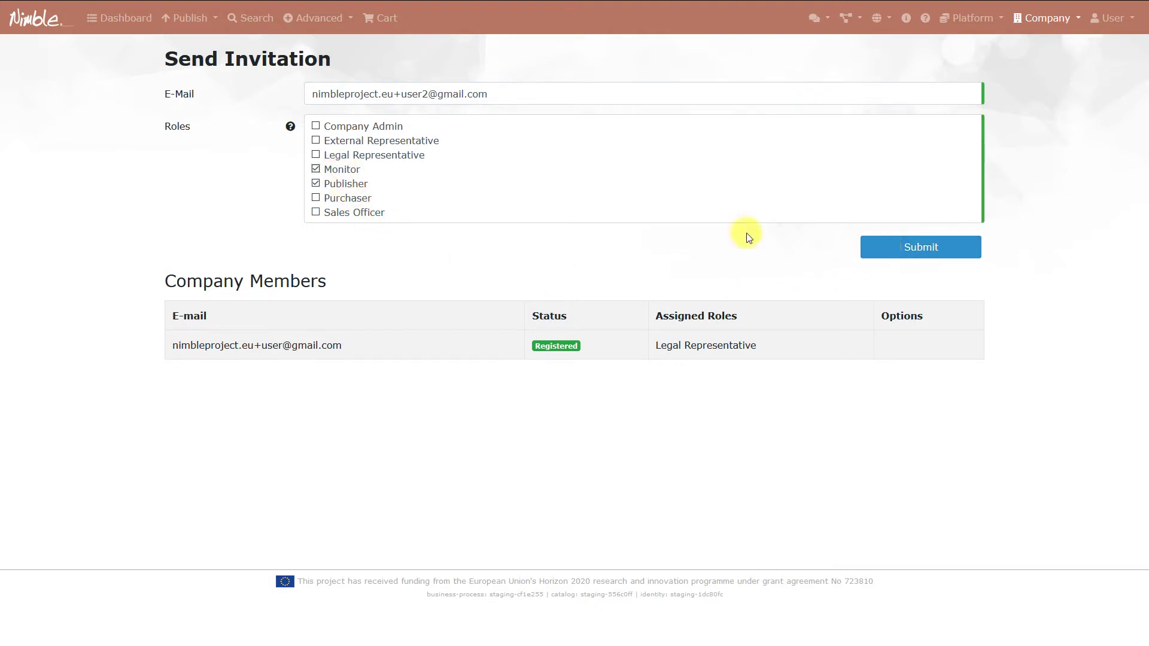
left_click(291, 128)
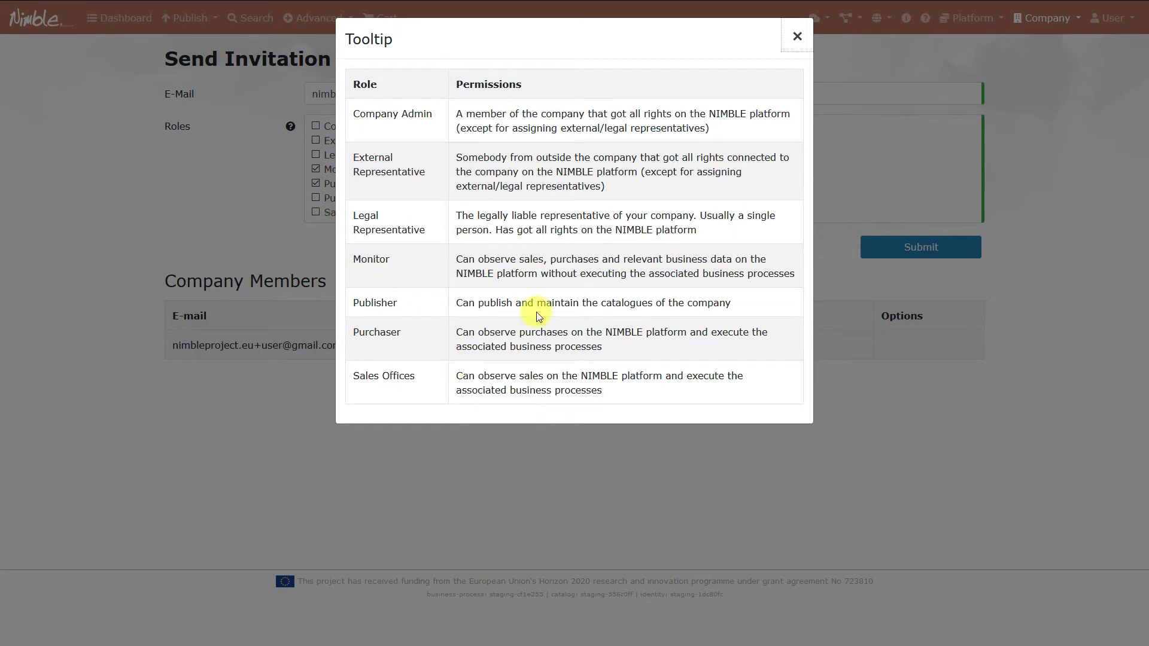
- Close the role permissions explanation and send the invitation to the new company member
left_click(794, 39)
left_click(892, 247)
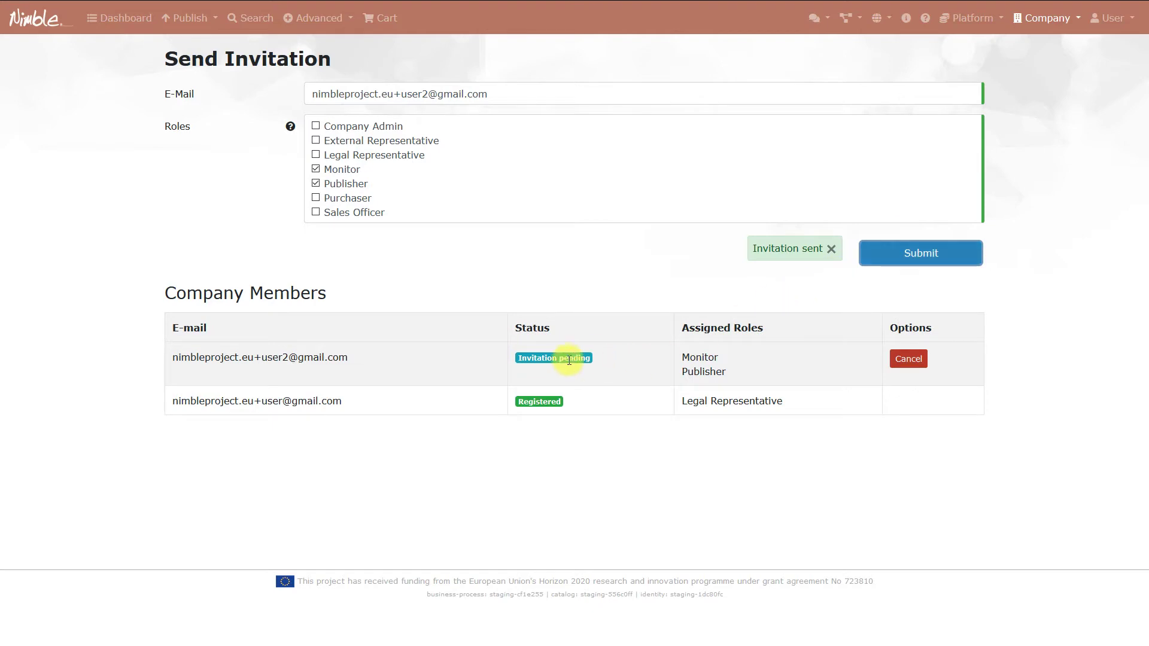
left_click(587, 298)
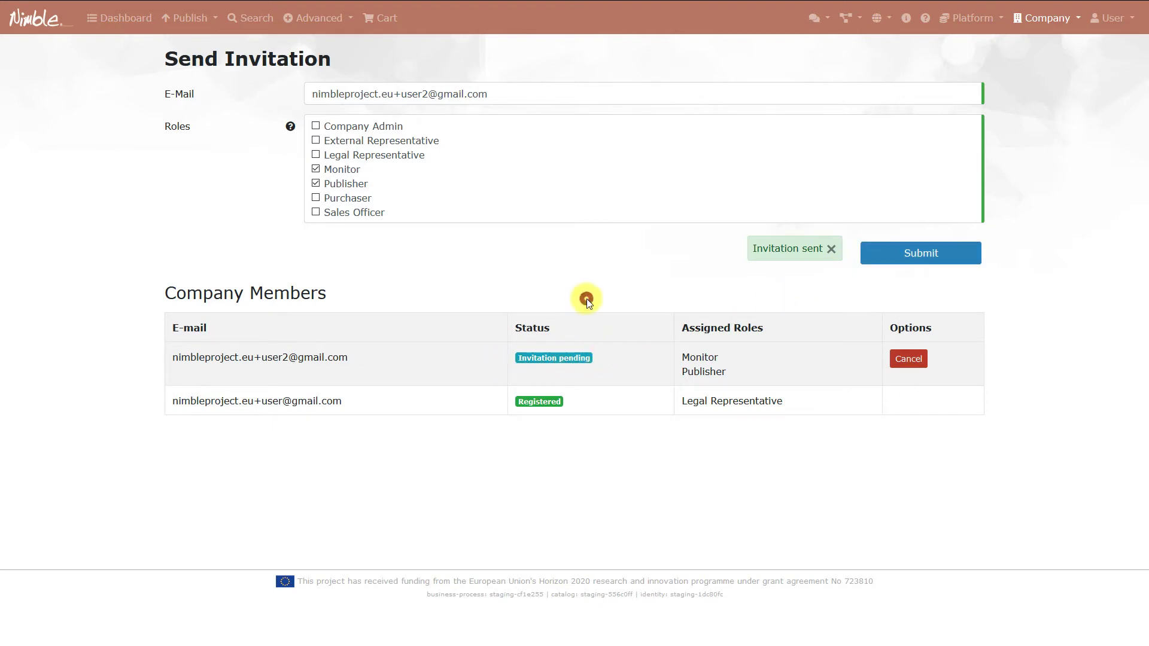
- Switch to Gmail, return to the inbox and open the message "Invitation to the NIMBLE (FMP) platform"
left_click(323, 0)
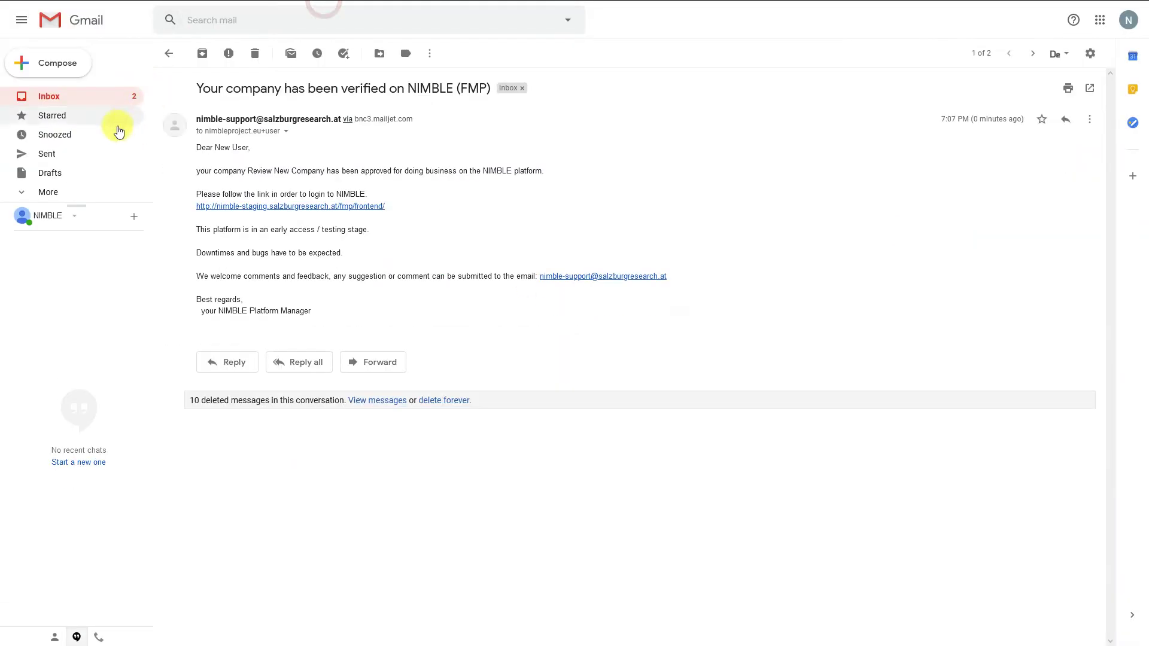
left_click(50, 97)
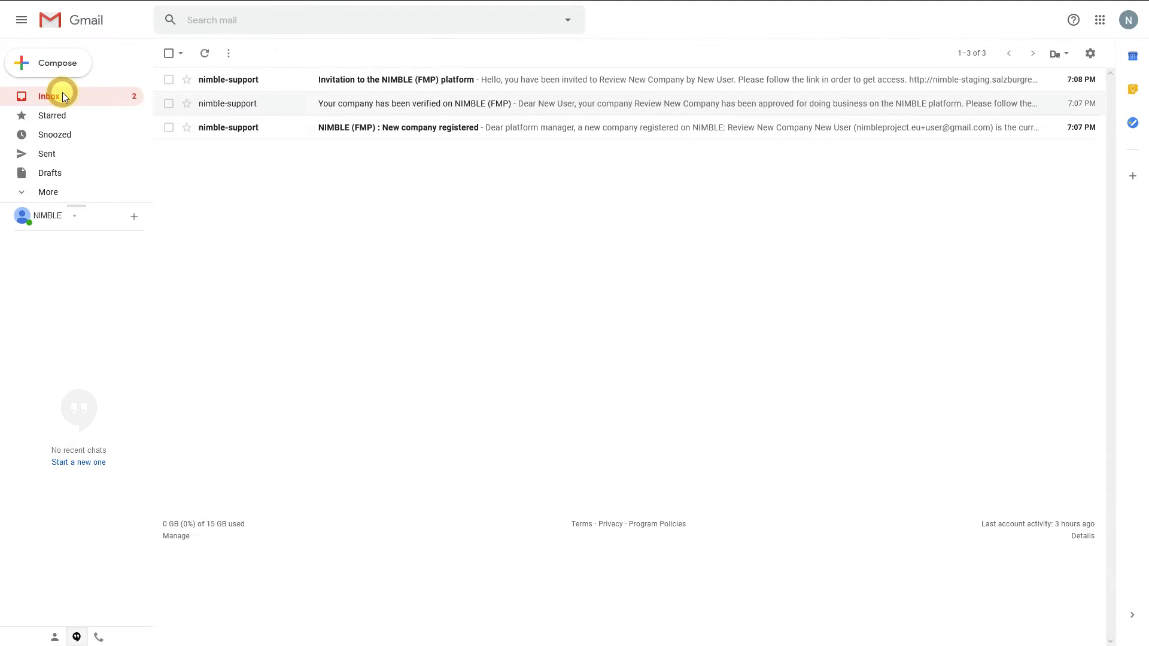
left_click(437, 82)
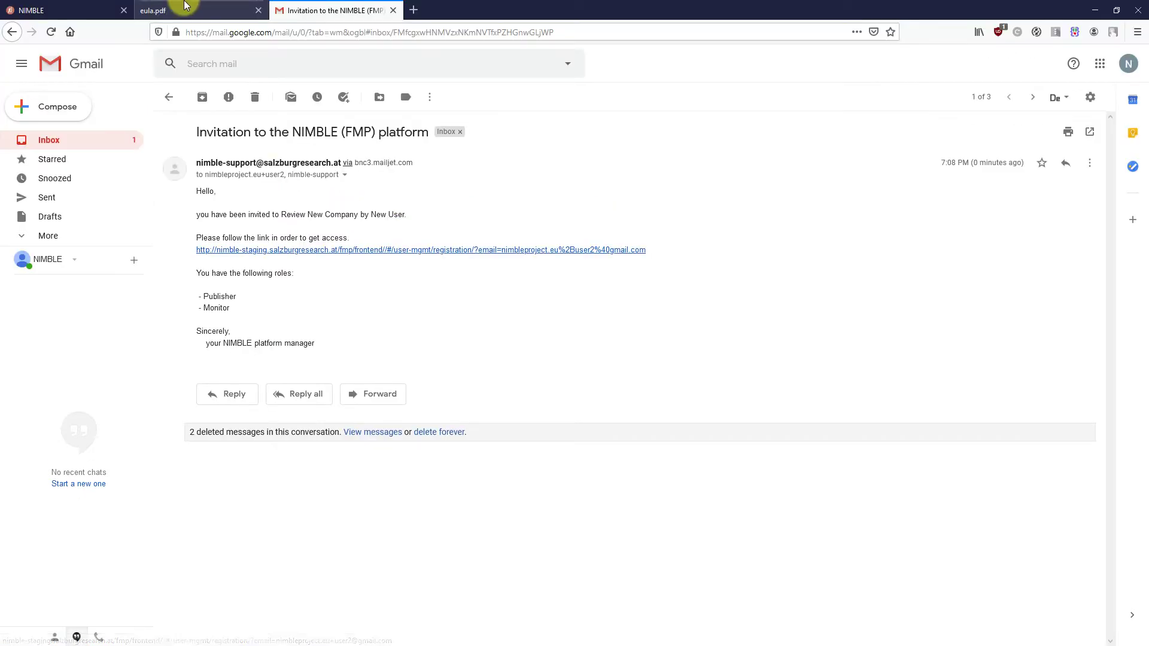
- Return to NIMBLE and log out of the current user account
left_click(77, 8)
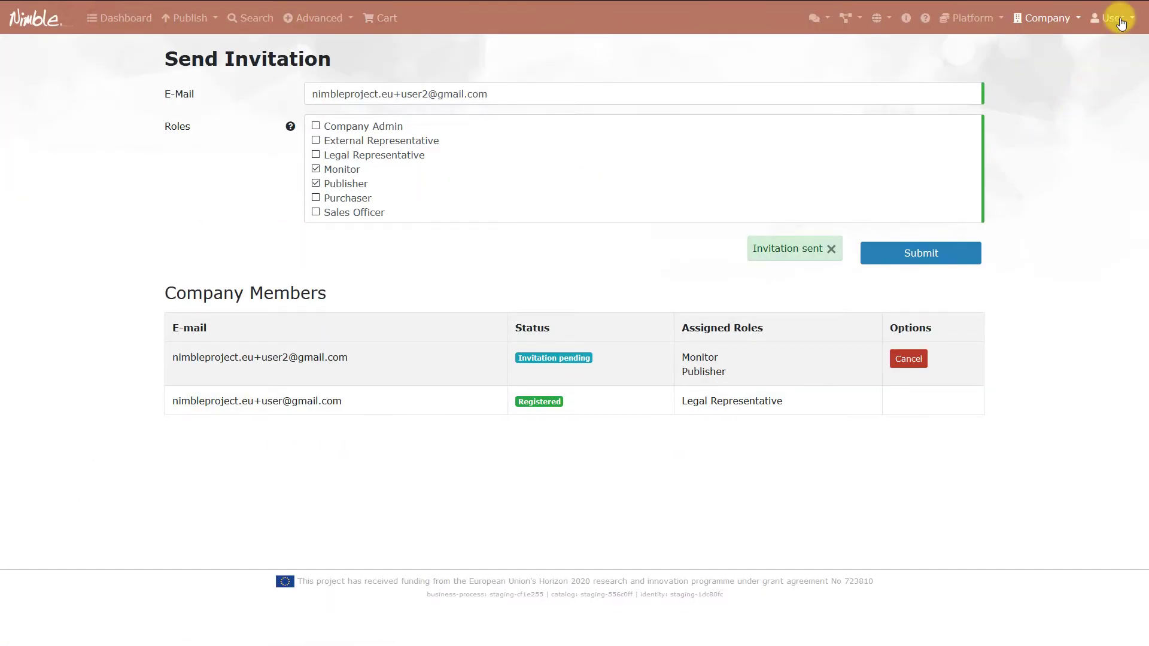
left_click(1121, 22)
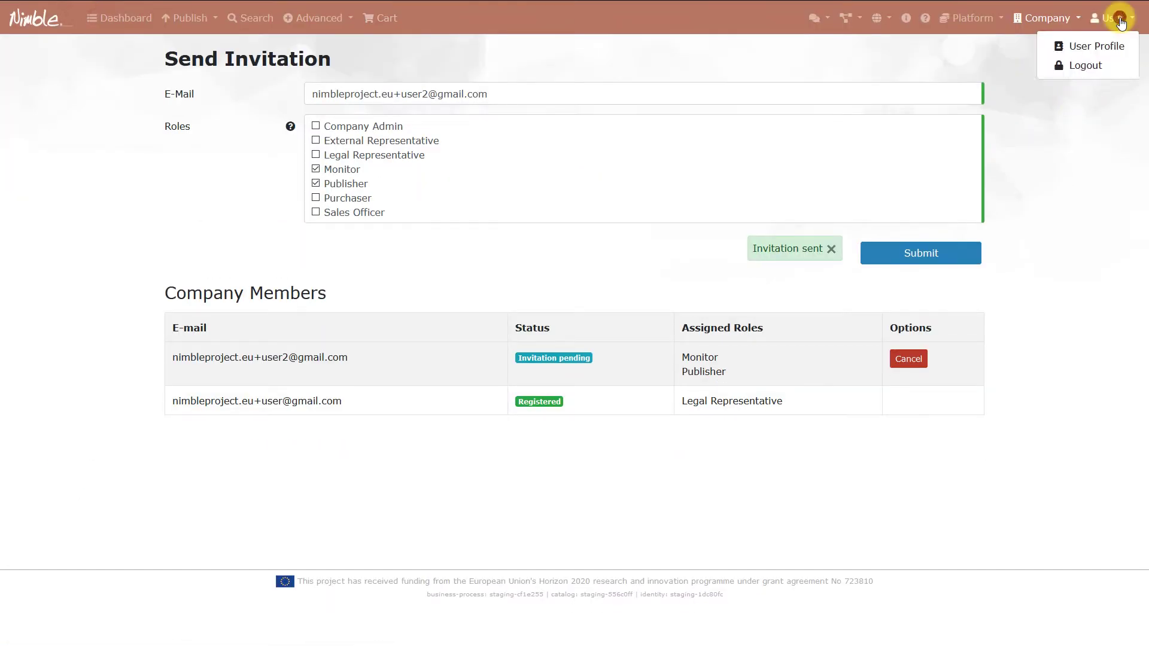
left_click(1095, 67)
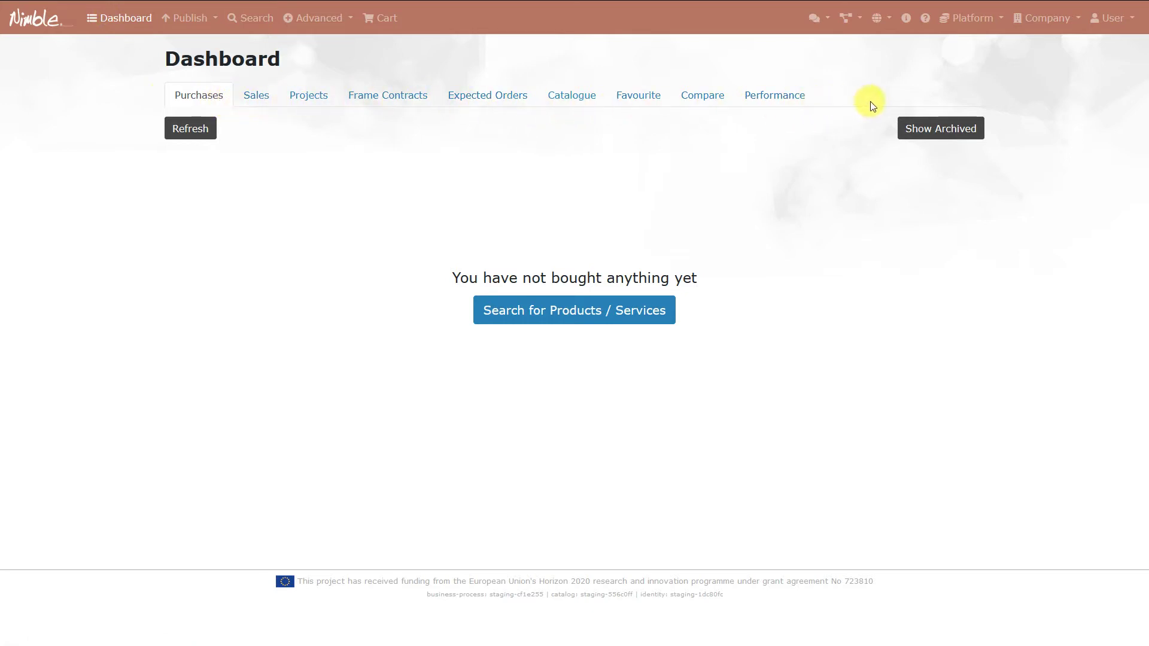
- Examine the publishing options and the advanced tools that the platform offers
left_click(195, 20)
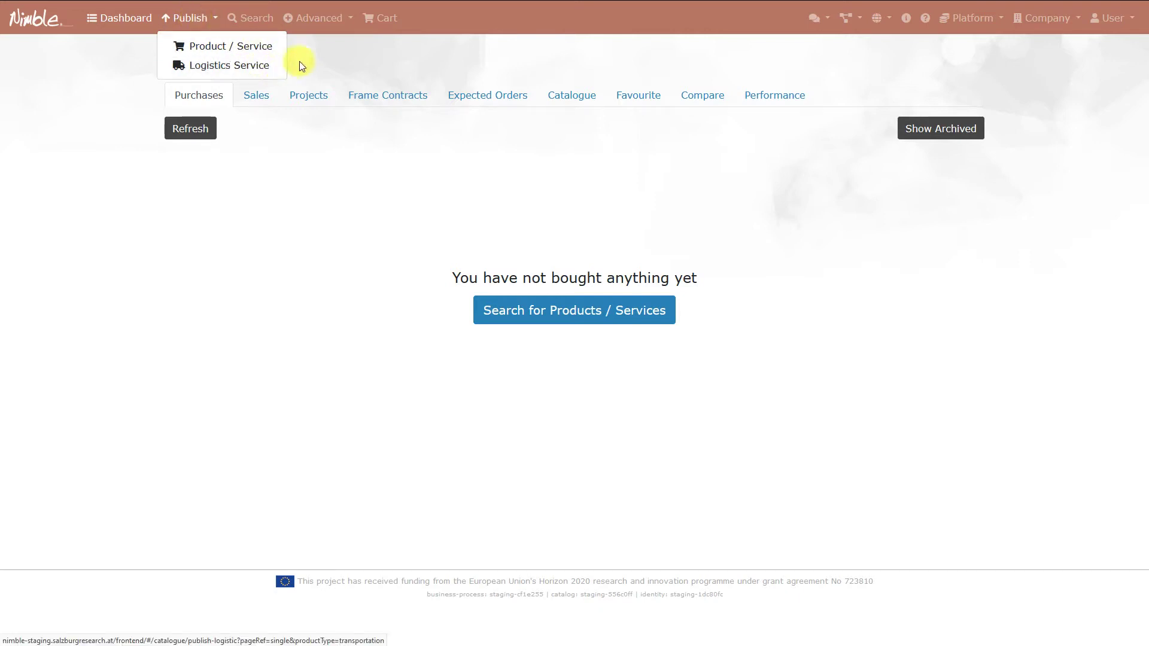
left_click(315, 55)
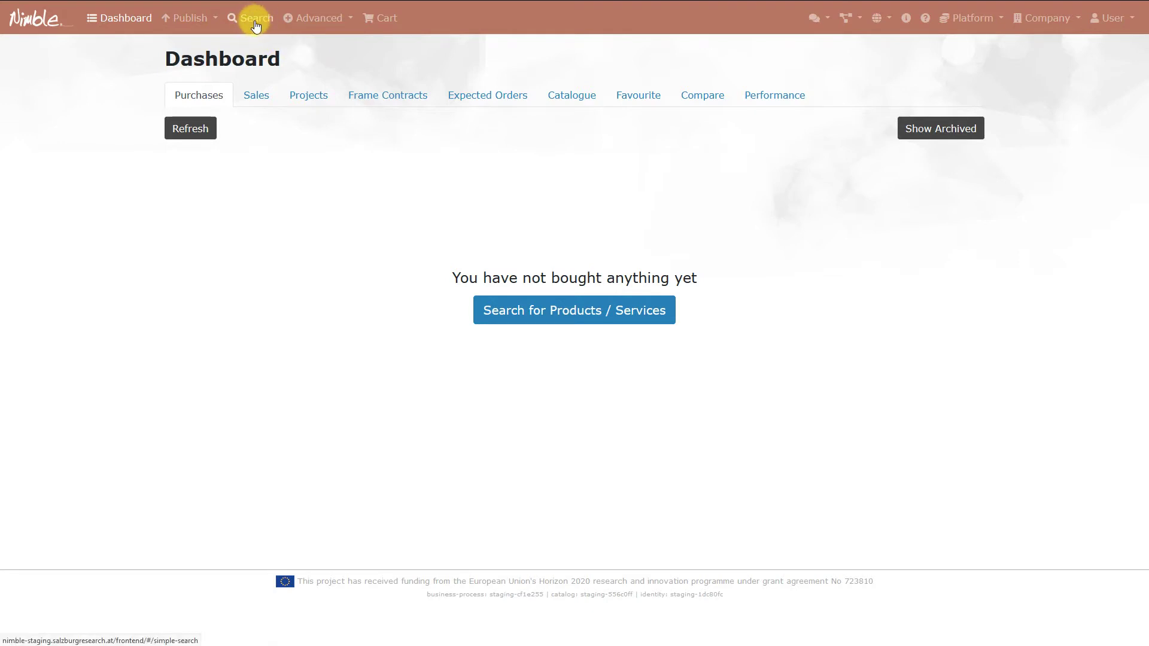
left_click(349, 24)
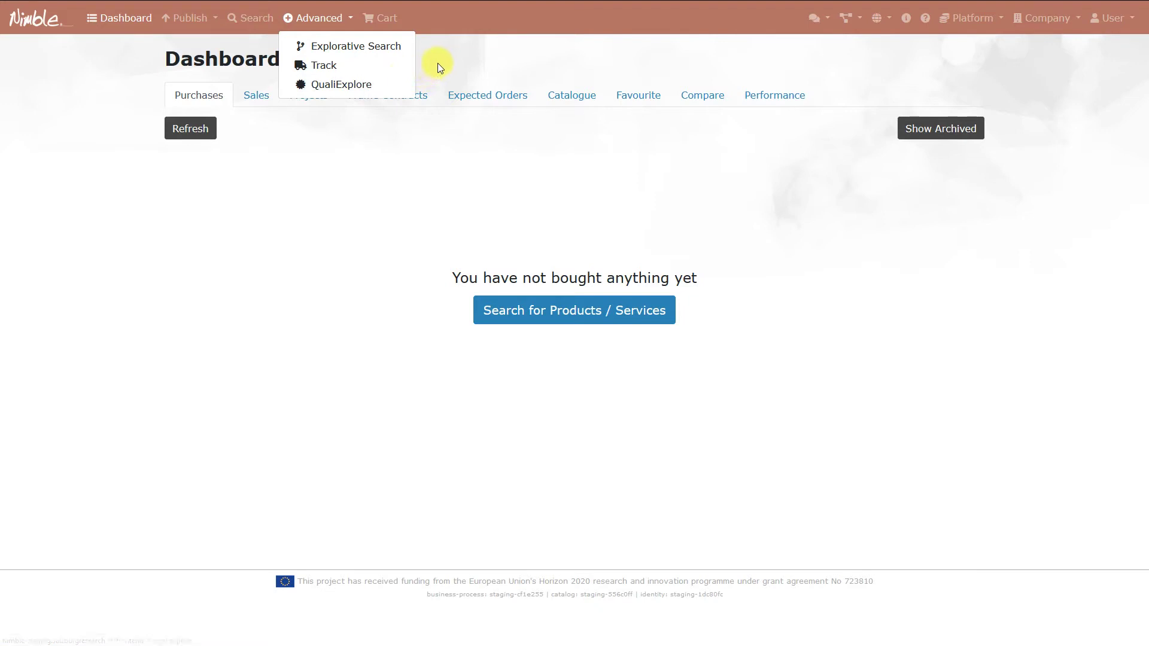
left_click(449, 37)
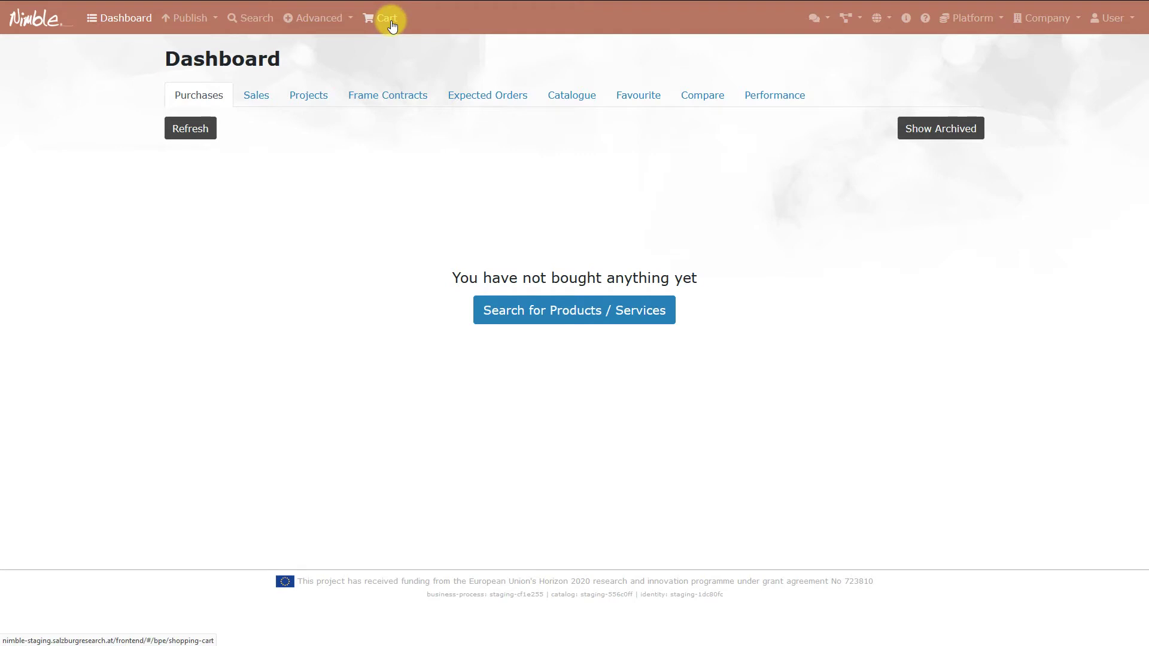
- Turn on the chat and post the message "Hi everybody!" in the general channel
left_click(814, 19)
left_click(807, 43)
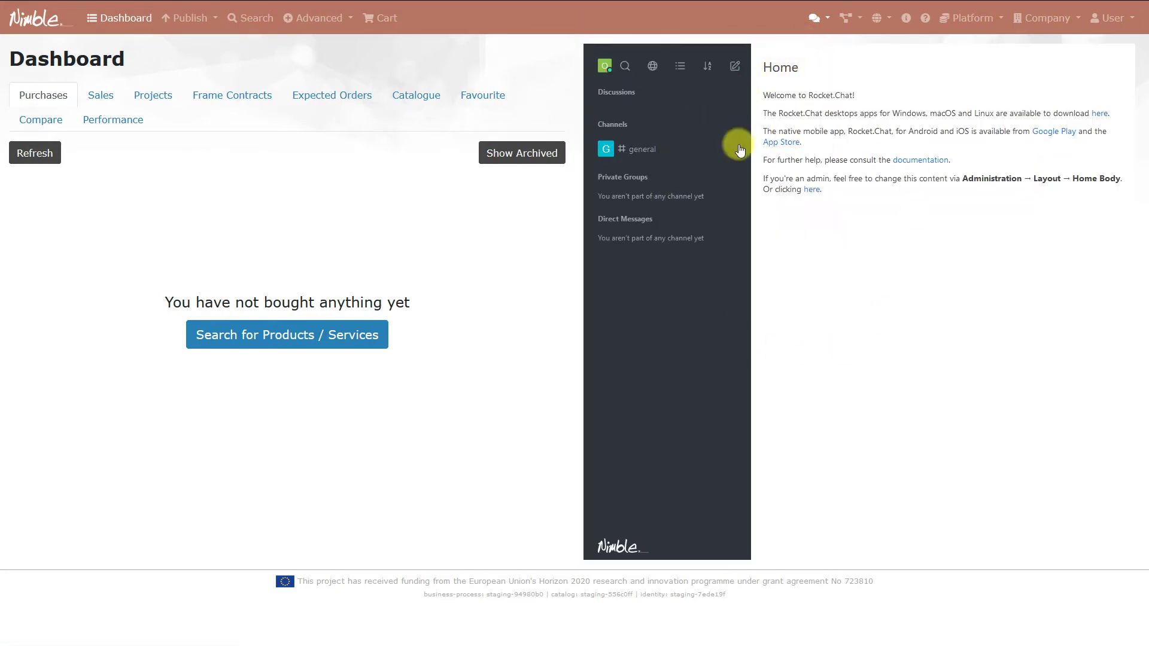
left_click(684, 154)
left_click(822, 530)
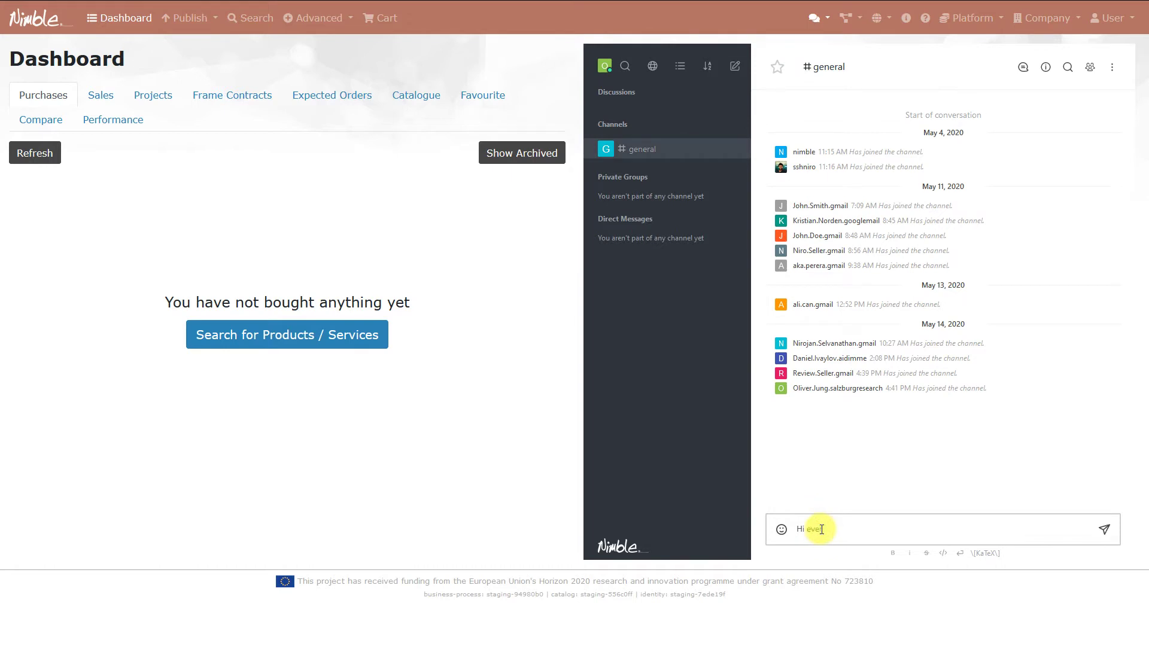
key("Return")
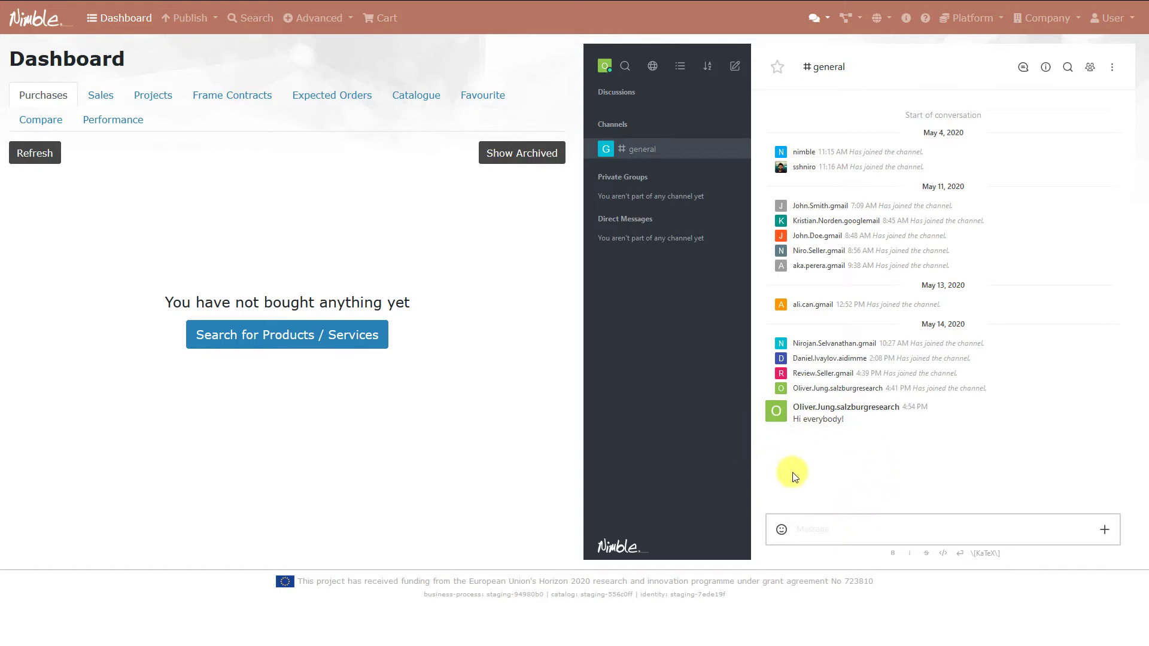
- Turn the chat off so the dashboard fills the page again
left_click(813, 19)
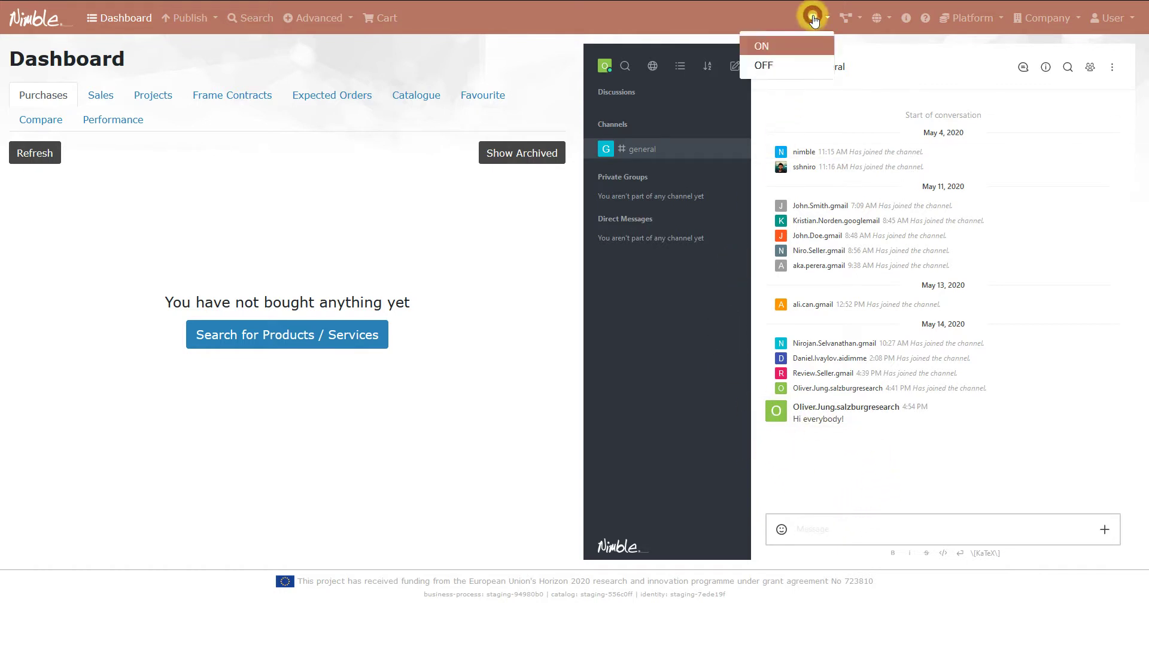
left_click(785, 63)
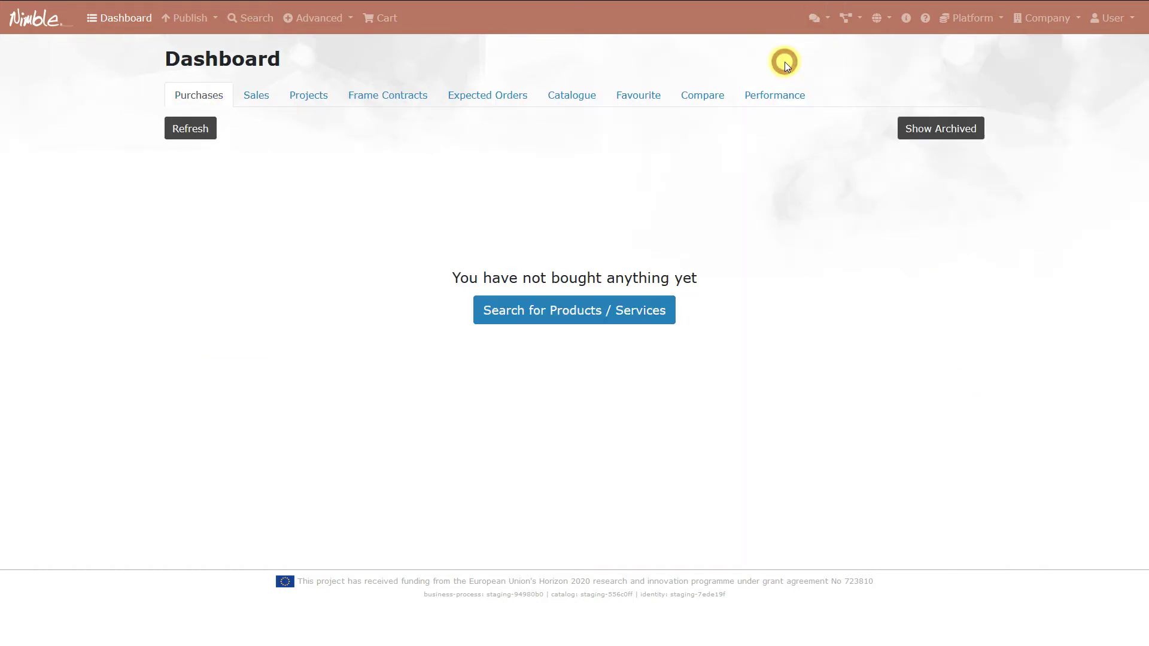
- Examine the on/off setting beside the chat control and the selectable interface languages, leaving both as they are
left_click(857, 26)
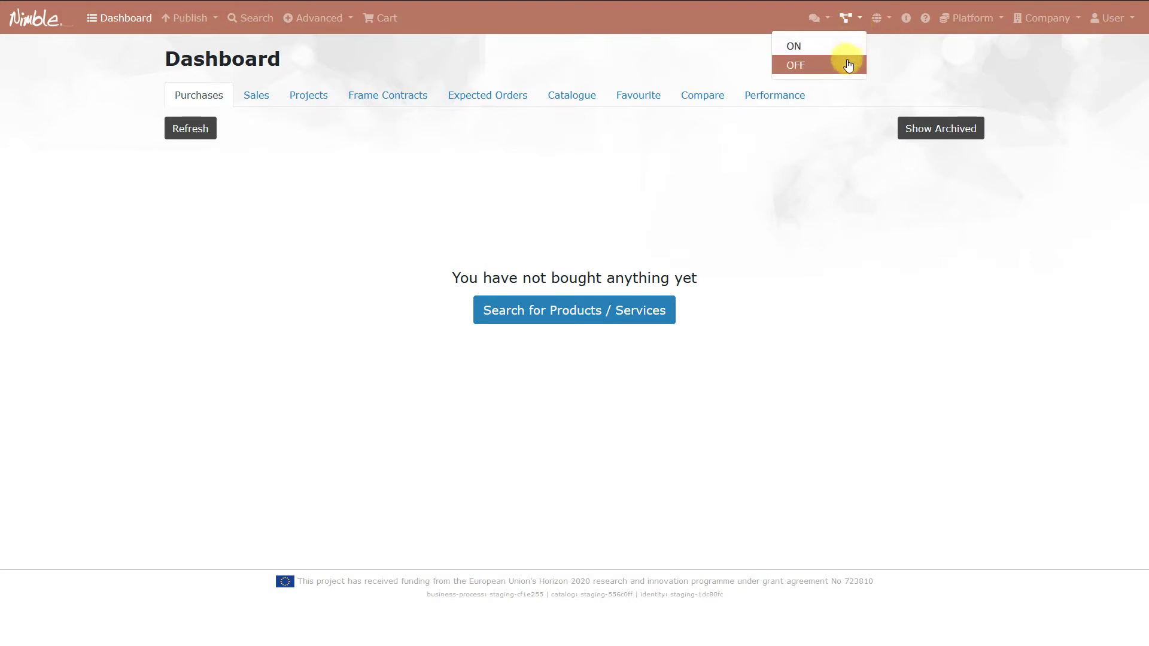
left_click(907, 55)
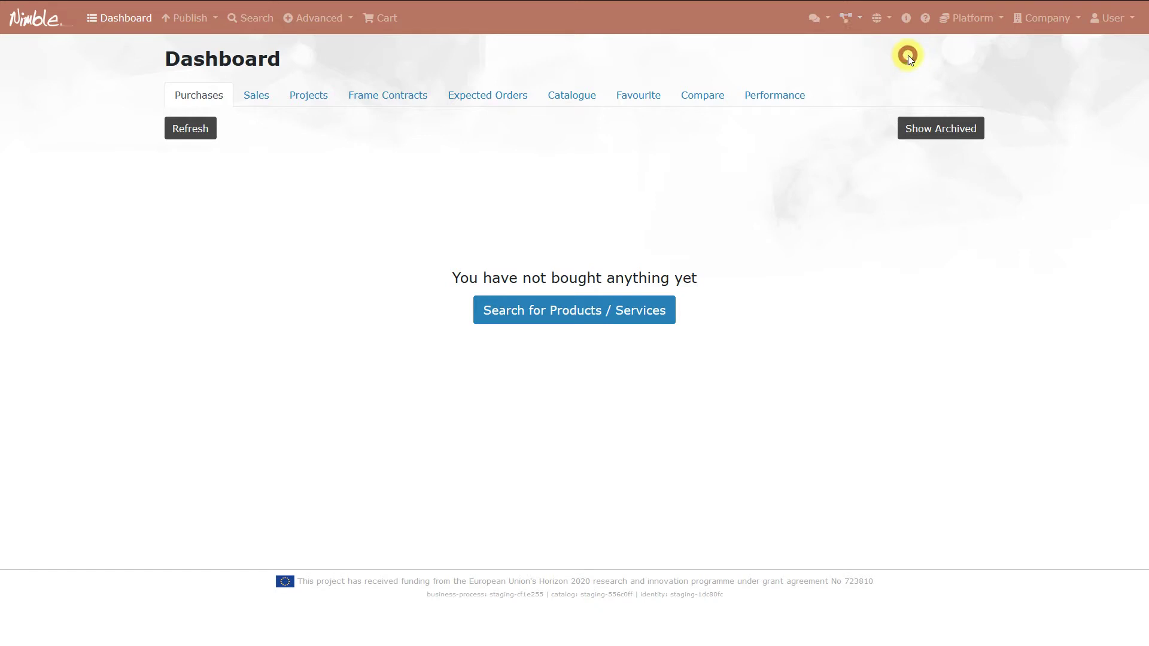
left_click(882, 19)
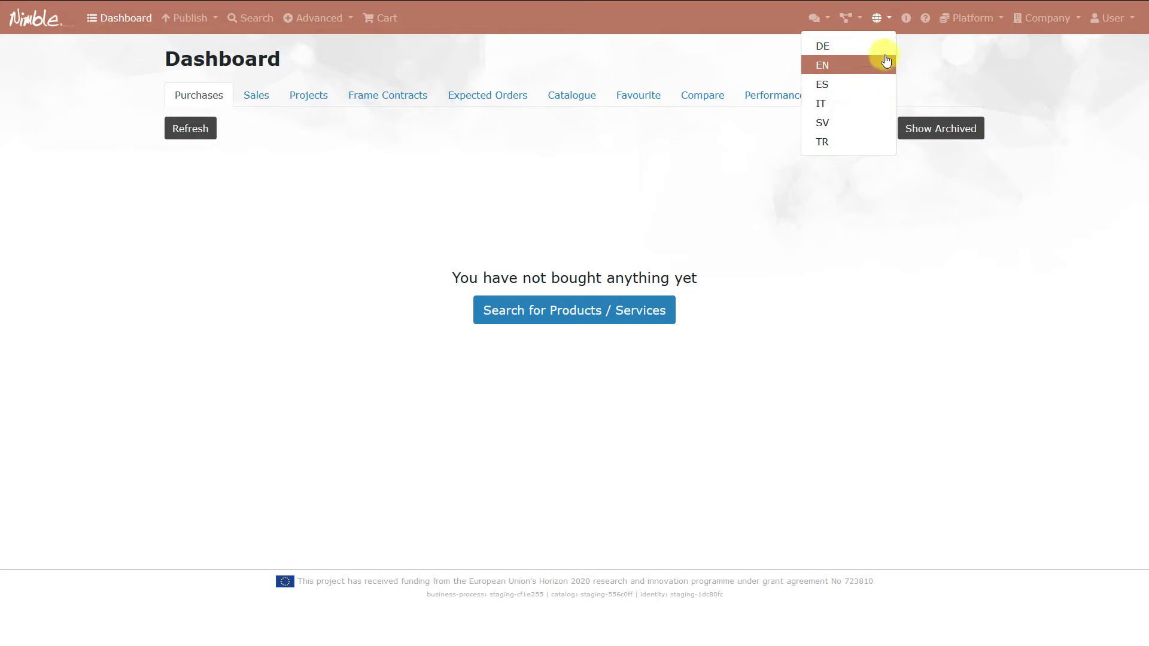
left_click(890, 23)
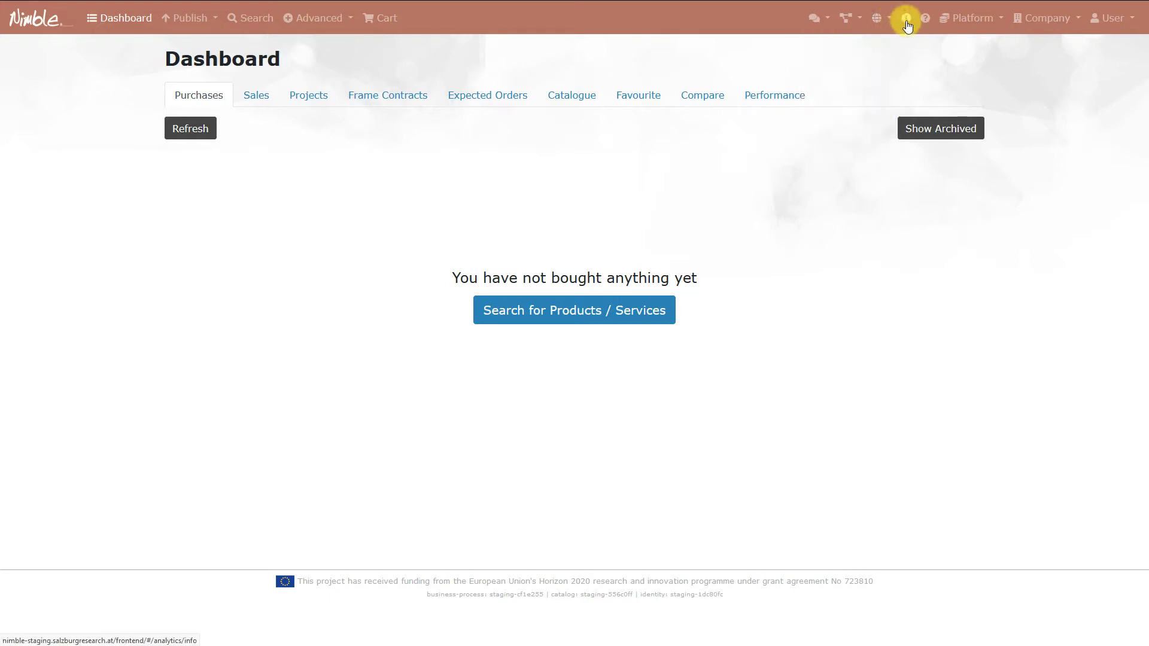
- View the platform info page with the imprint and terms, and open the user manual from the help
left_click(906, 24)
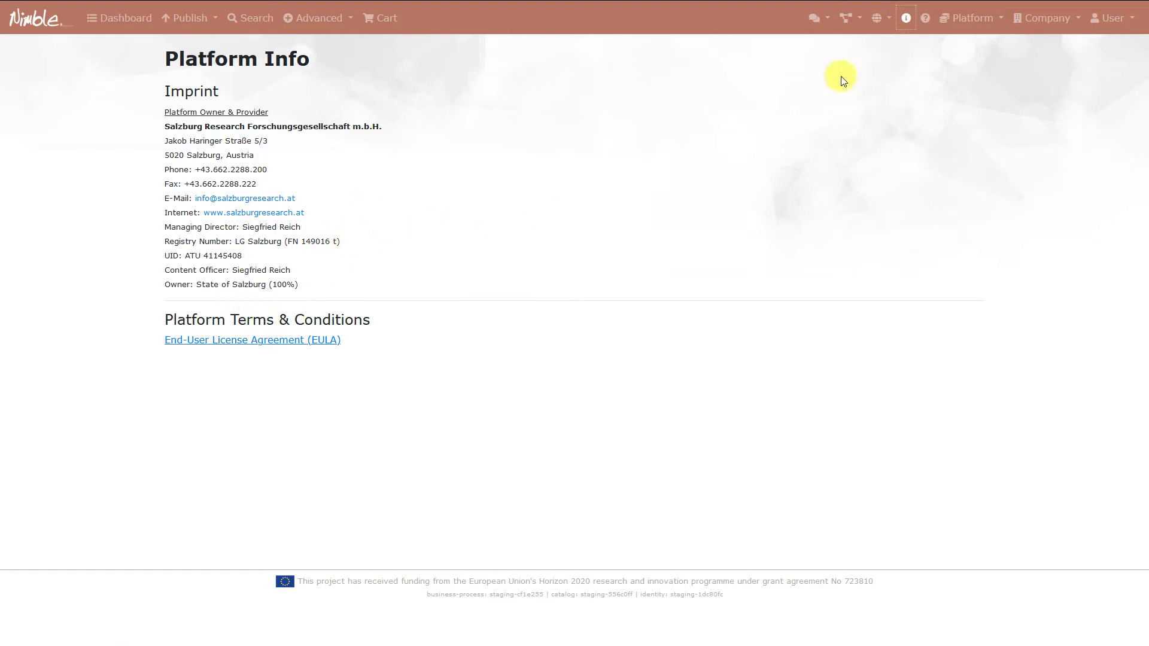
left_click(926, 20)
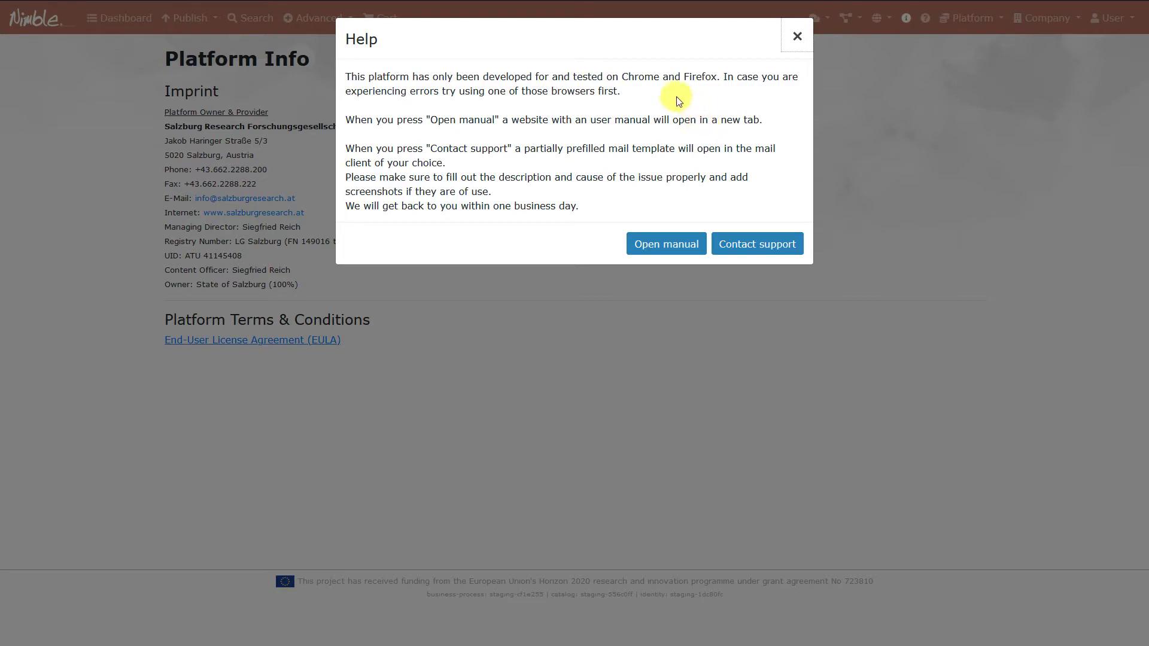
left_click(665, 244)
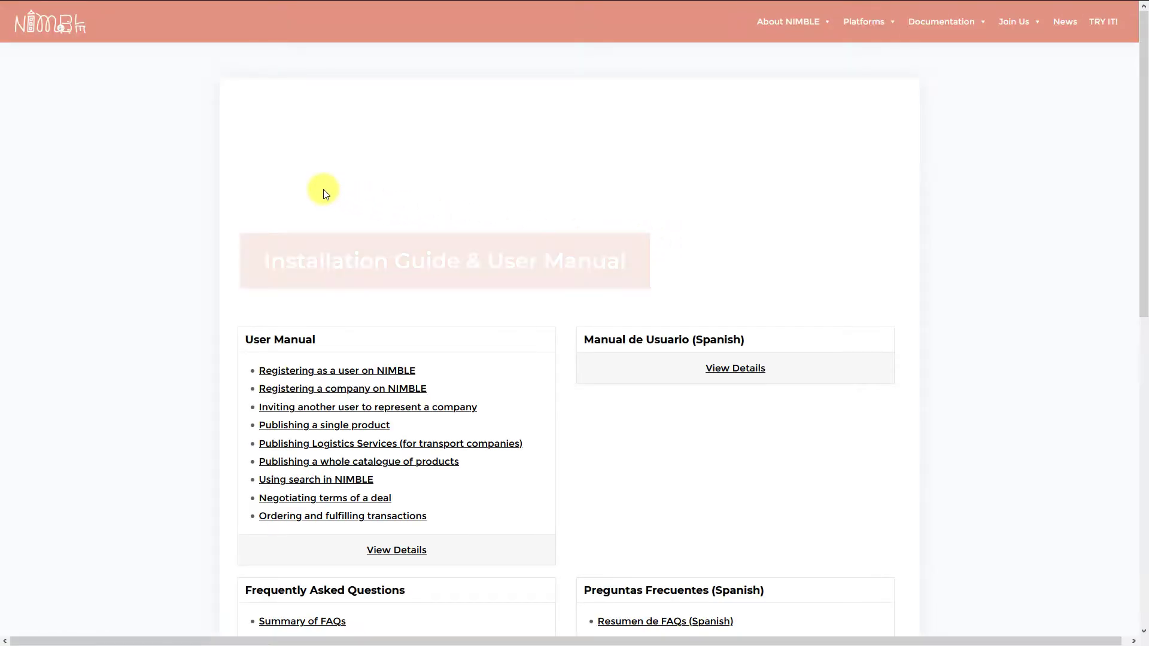
- Return to NIMBLE, open the prefilled support request e-mail from the help and close it without sending
key("F11")
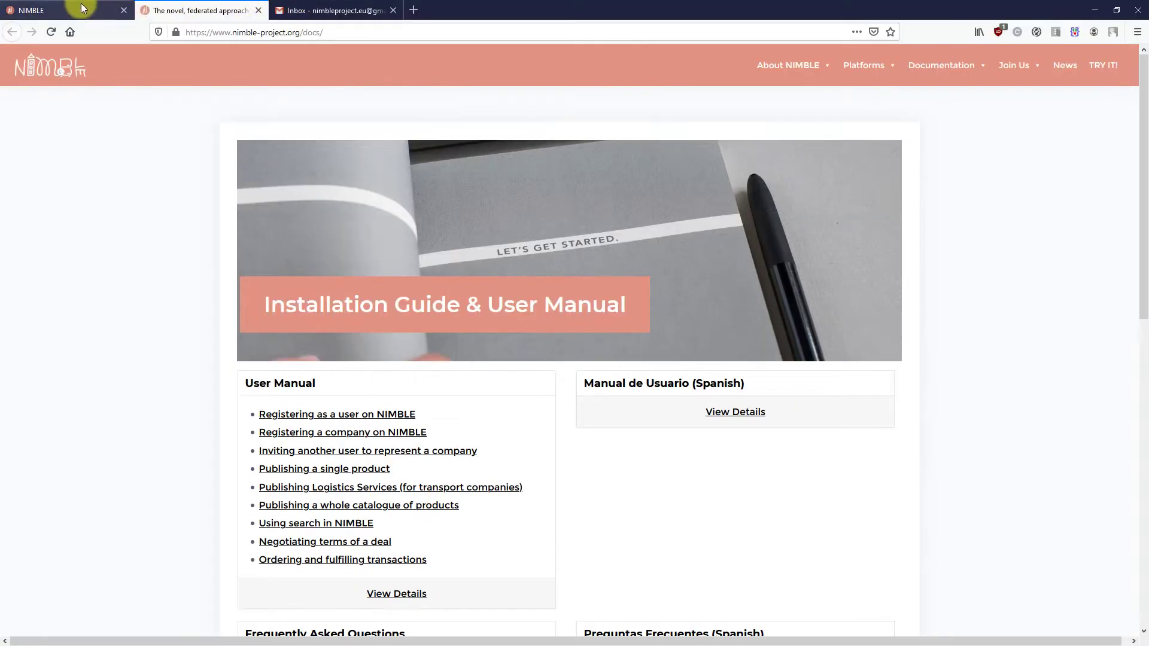
left_click(84, 8)
key("F11")
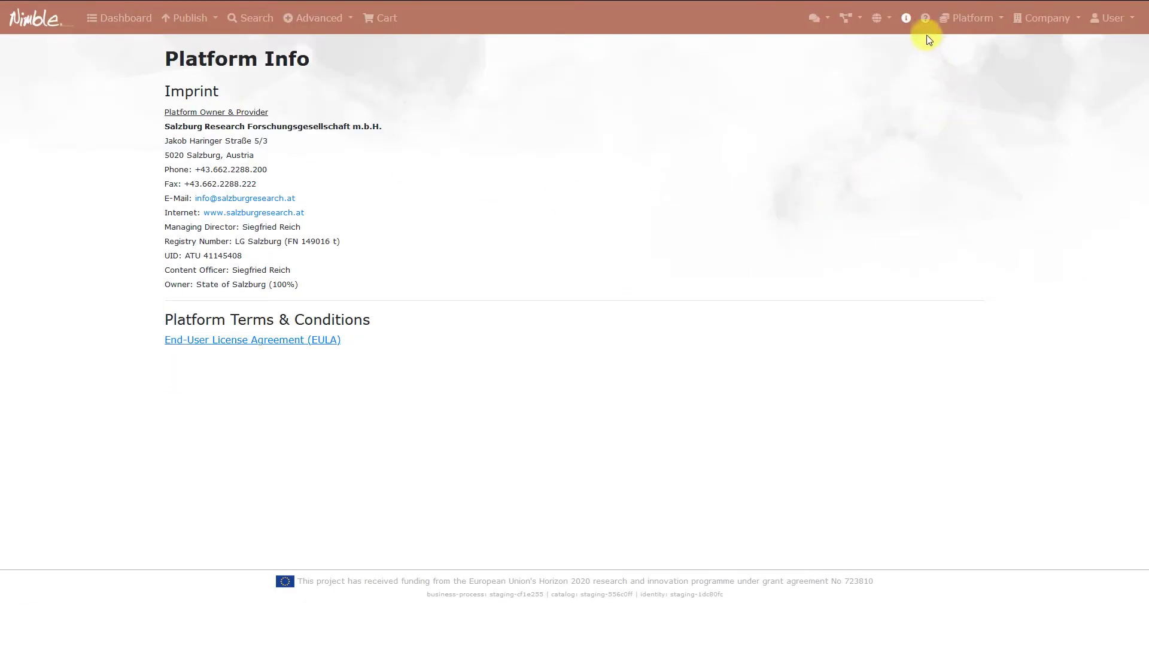
left_click(925, 18)
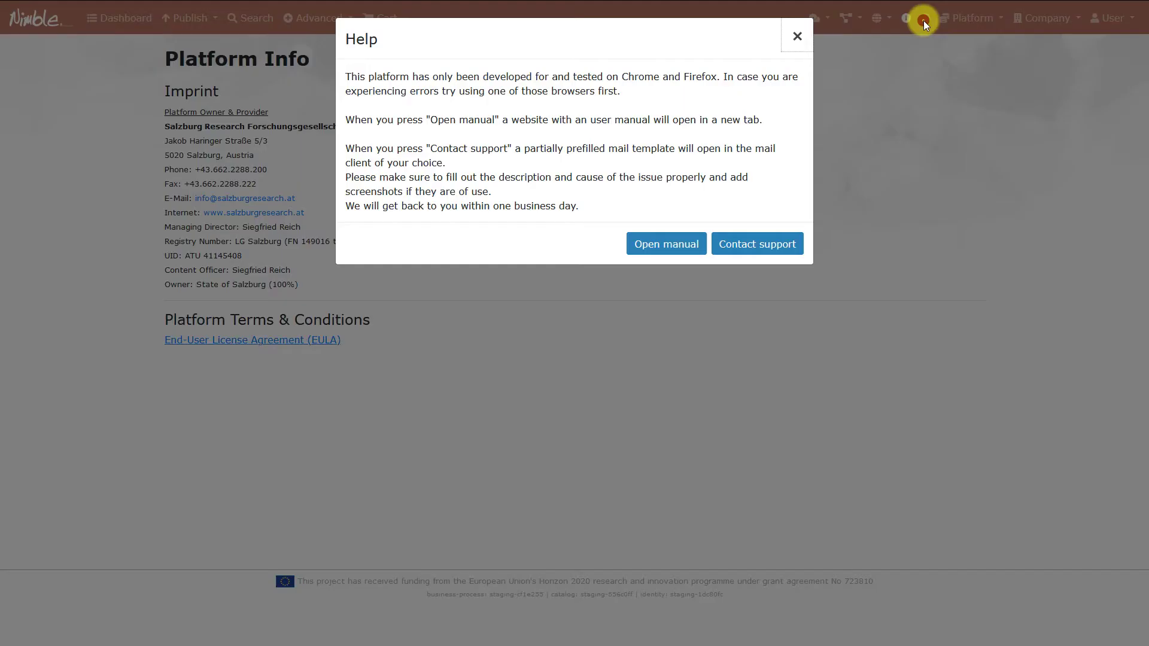
left_click(769, 250)
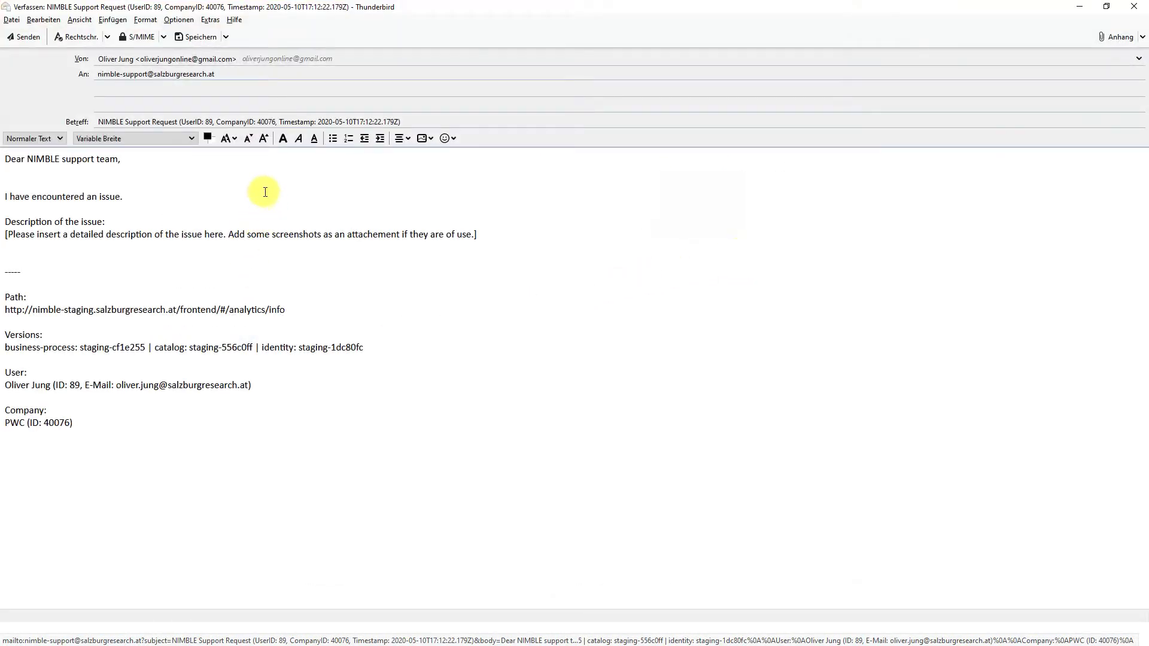
left_click(1134, 6)
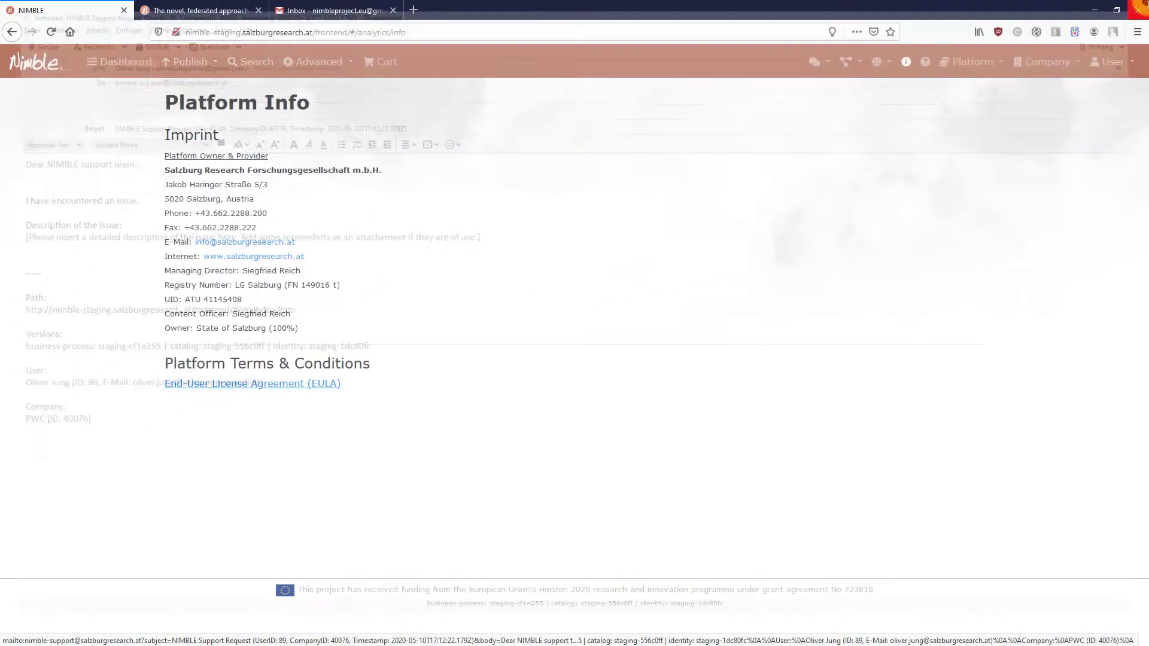
key("F11")
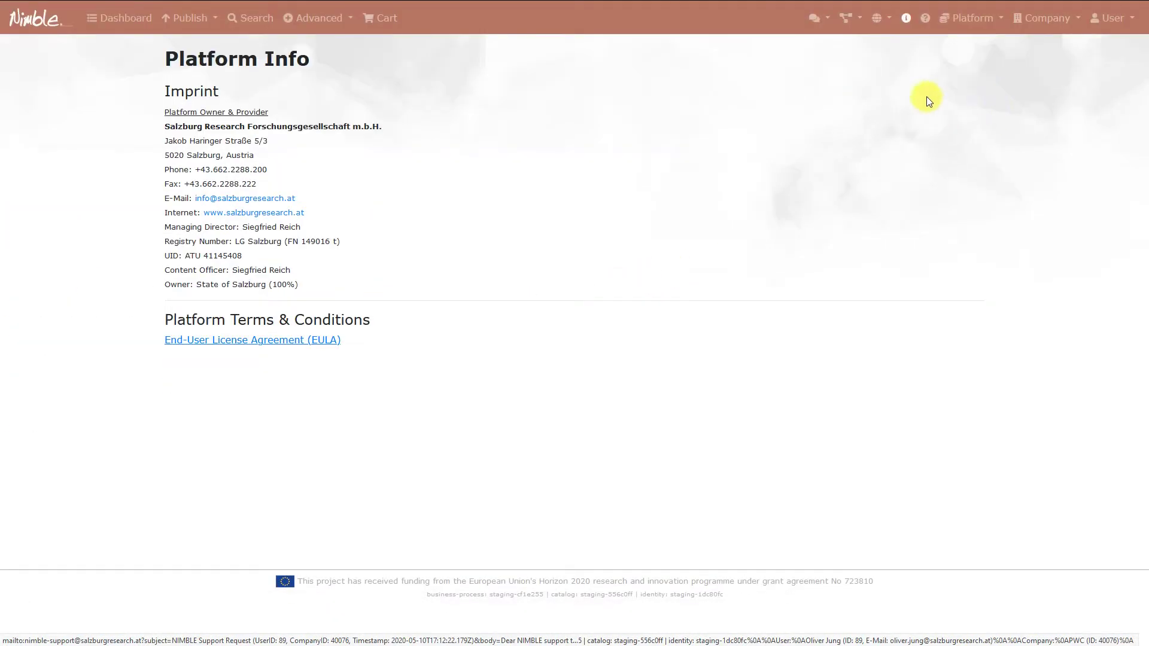
- Open the list of platform members and examine the platform, company and user management options
left_click(980, 26)
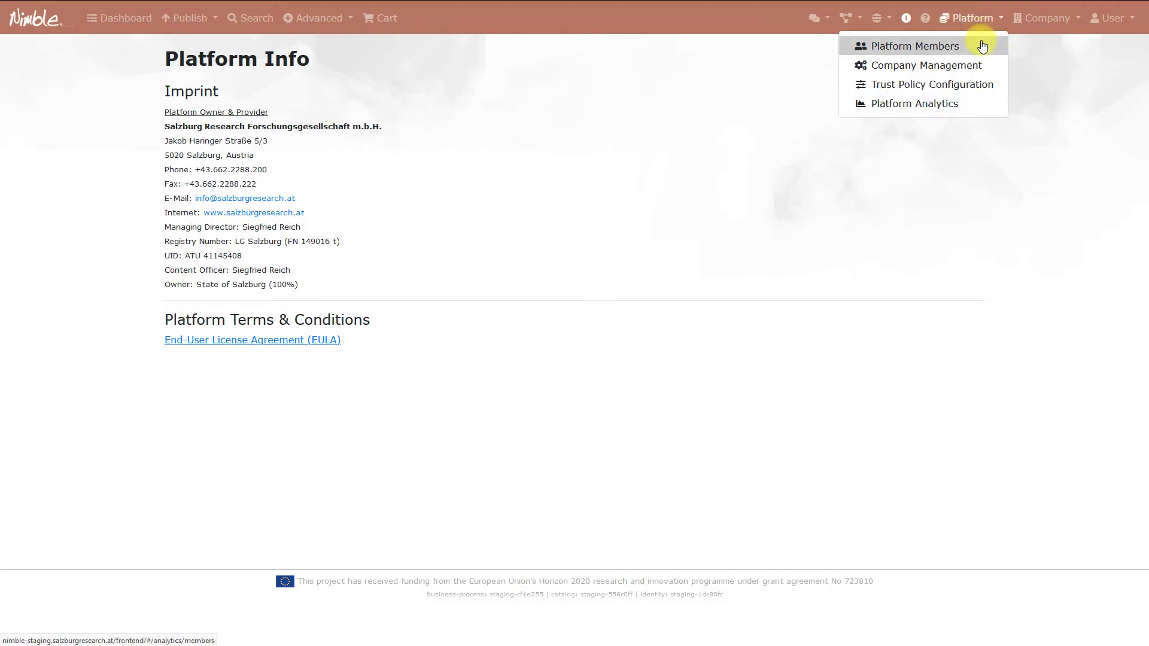
left_click(984, 52)
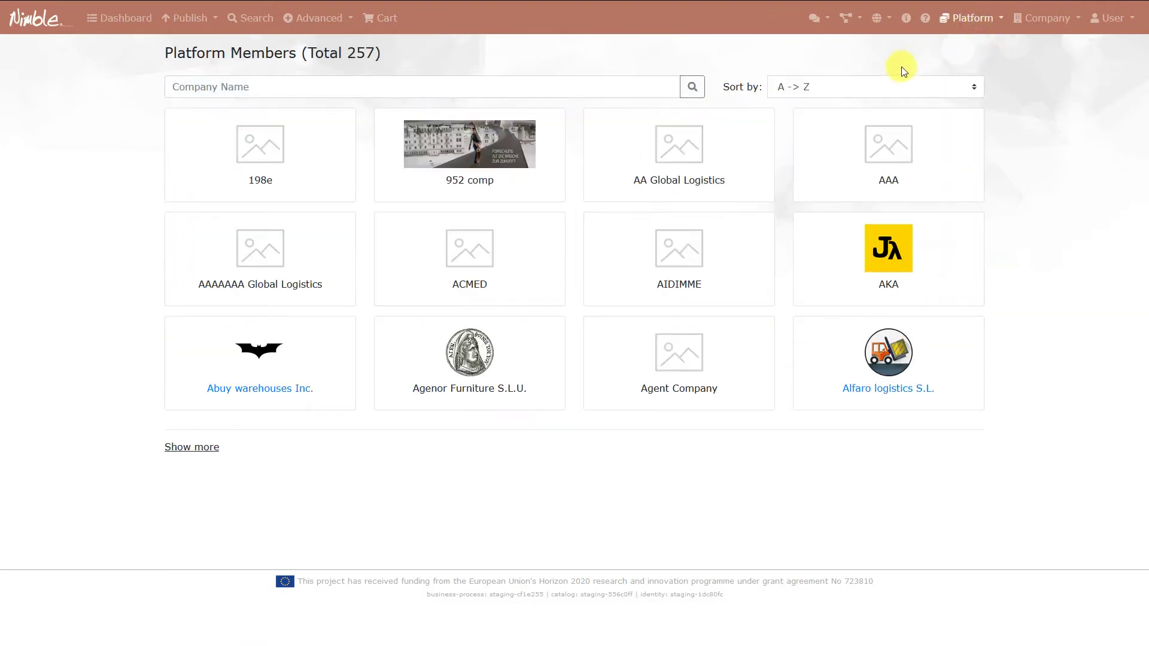
left_click(995, 22)
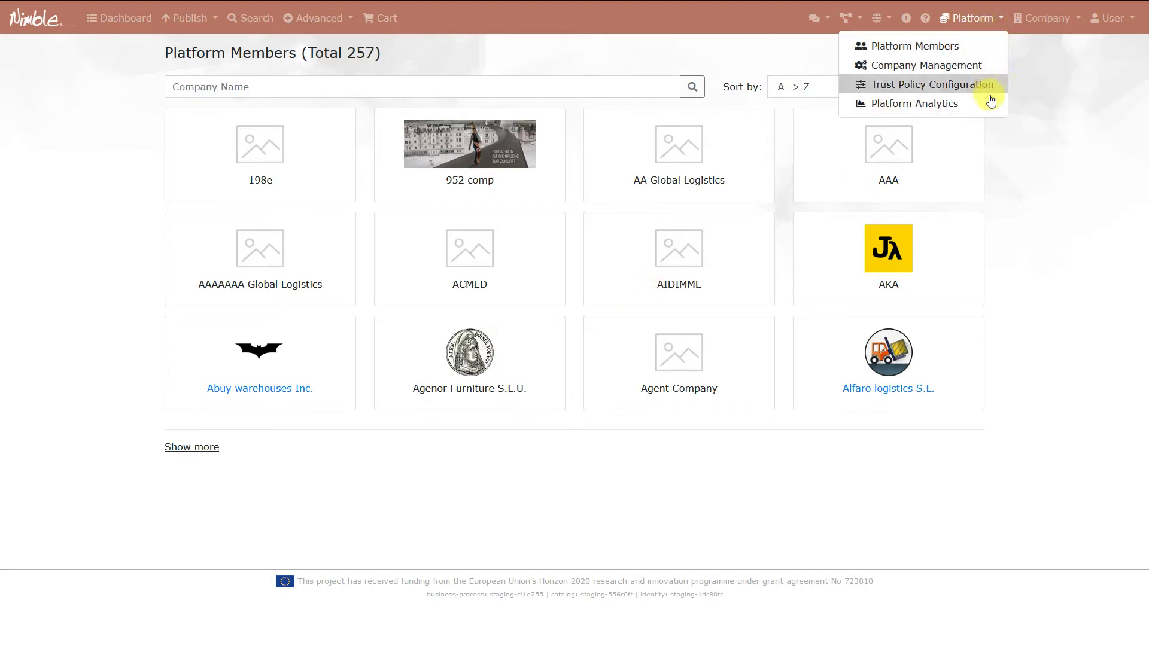
left_click(1043, 22)
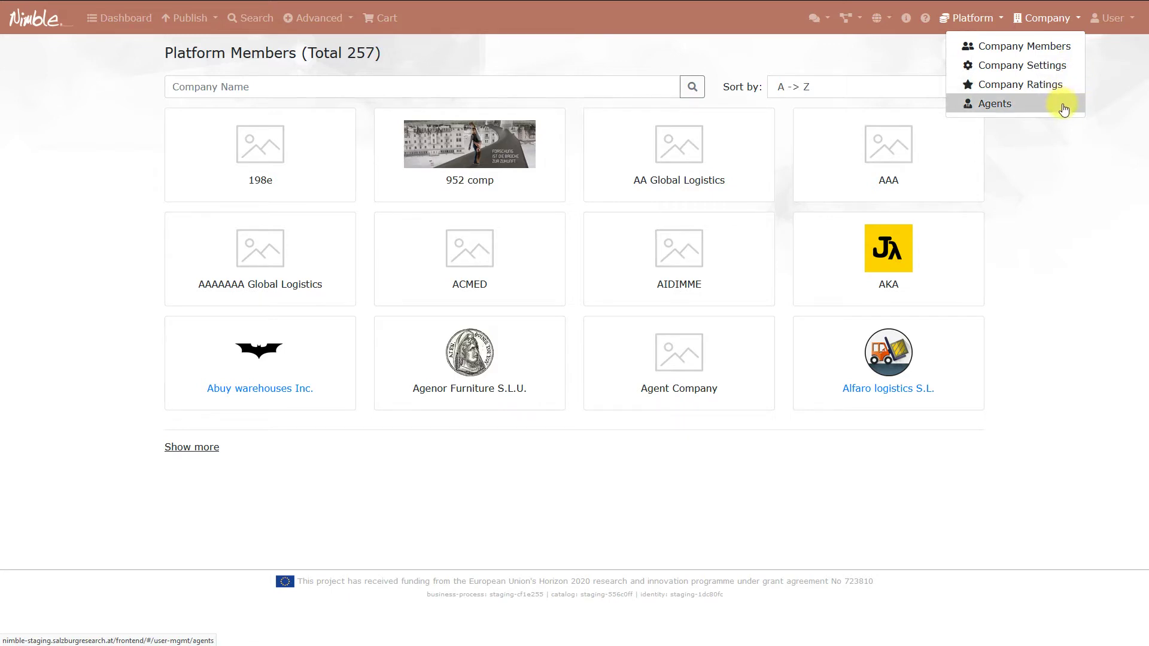
left_click(1113, 25)
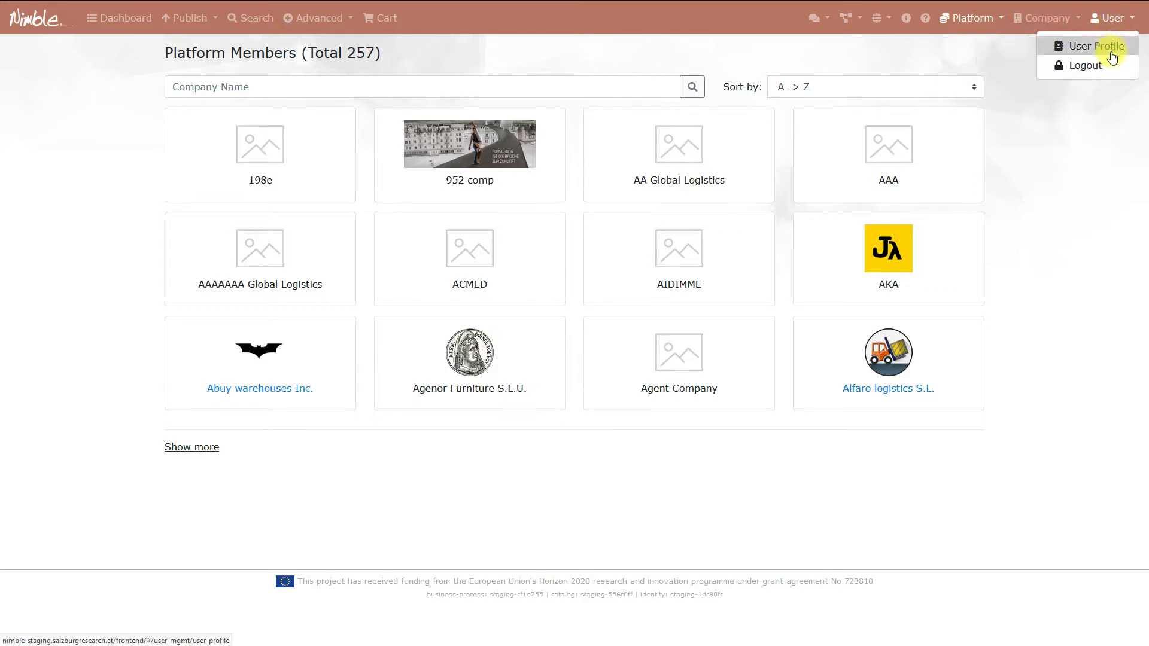
- Log out and sign back in with the saved seller account's e-mail and password
left_click(1084, 65)
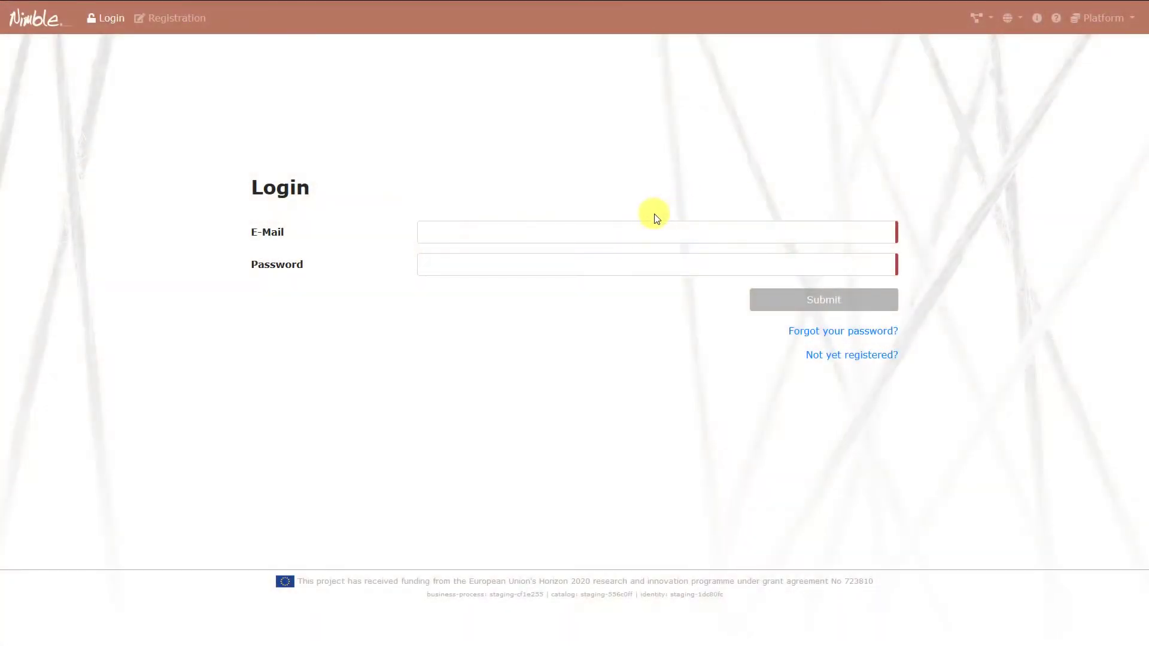
left_click(639, 226)
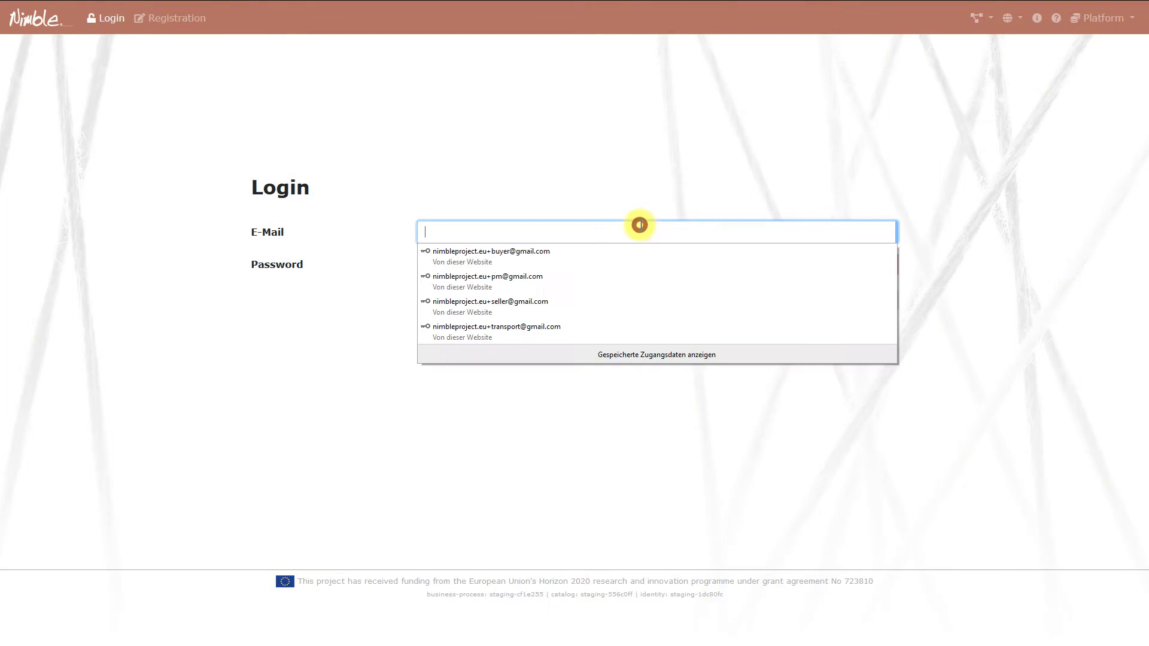
left_click(555, 305)
left_click(771, 300)
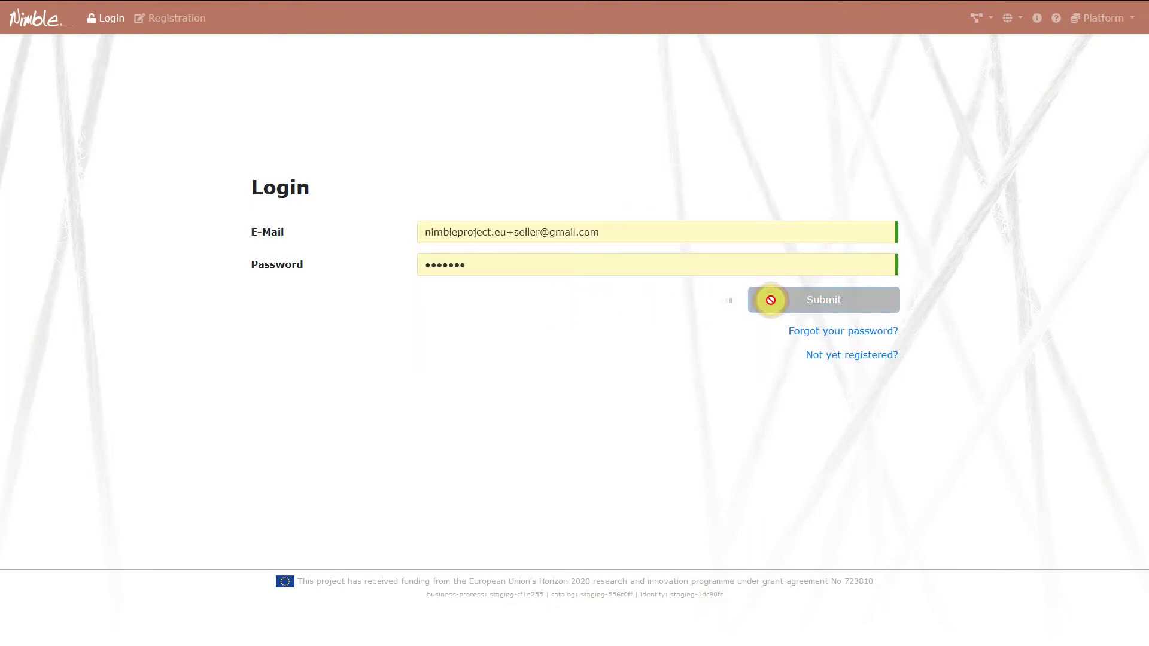
- View the user profile, and open the company settings to review the company data and address
left_click(1108, 24)
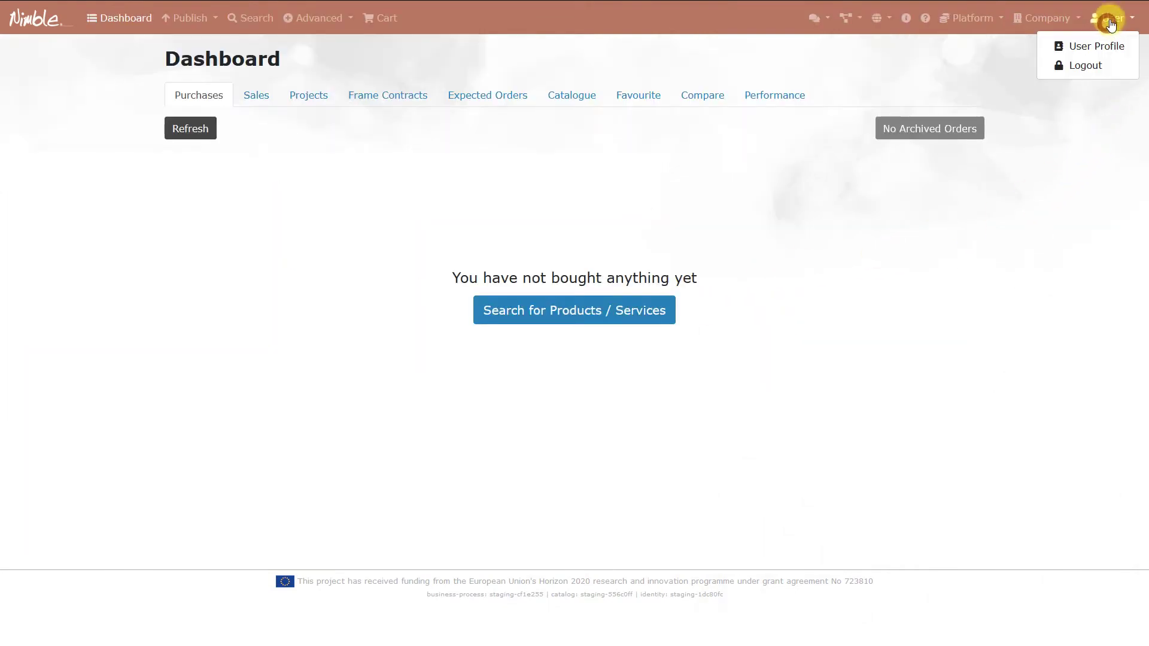
left_click(1096, 45)
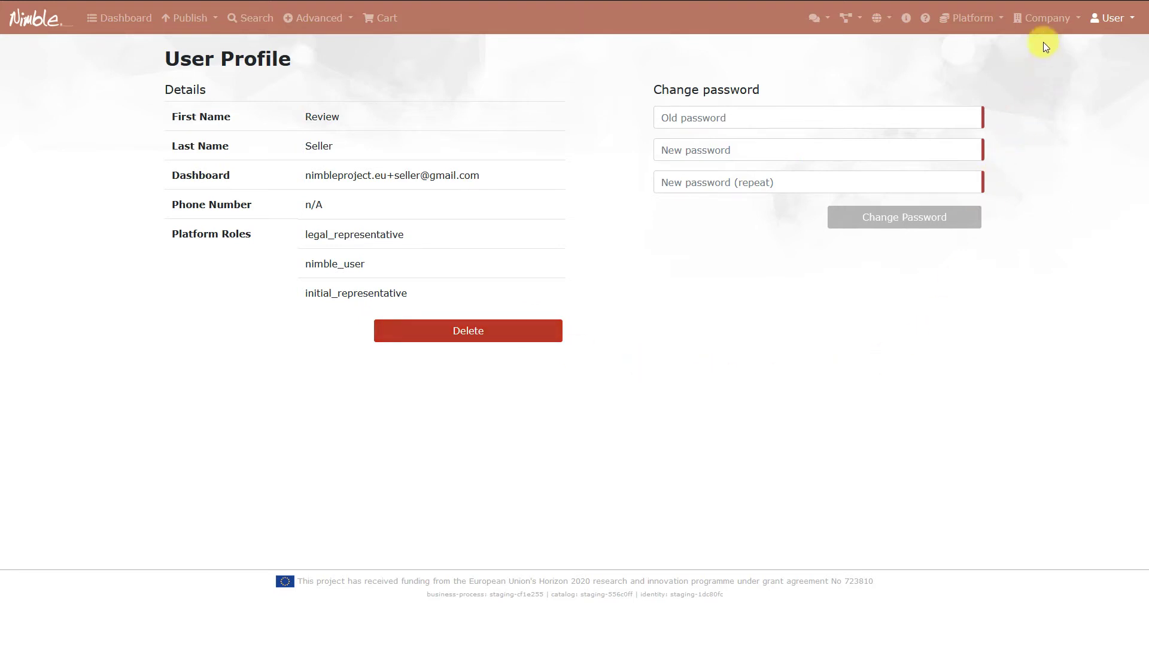
left_click(1041, 21)
left_click(1024, 64)
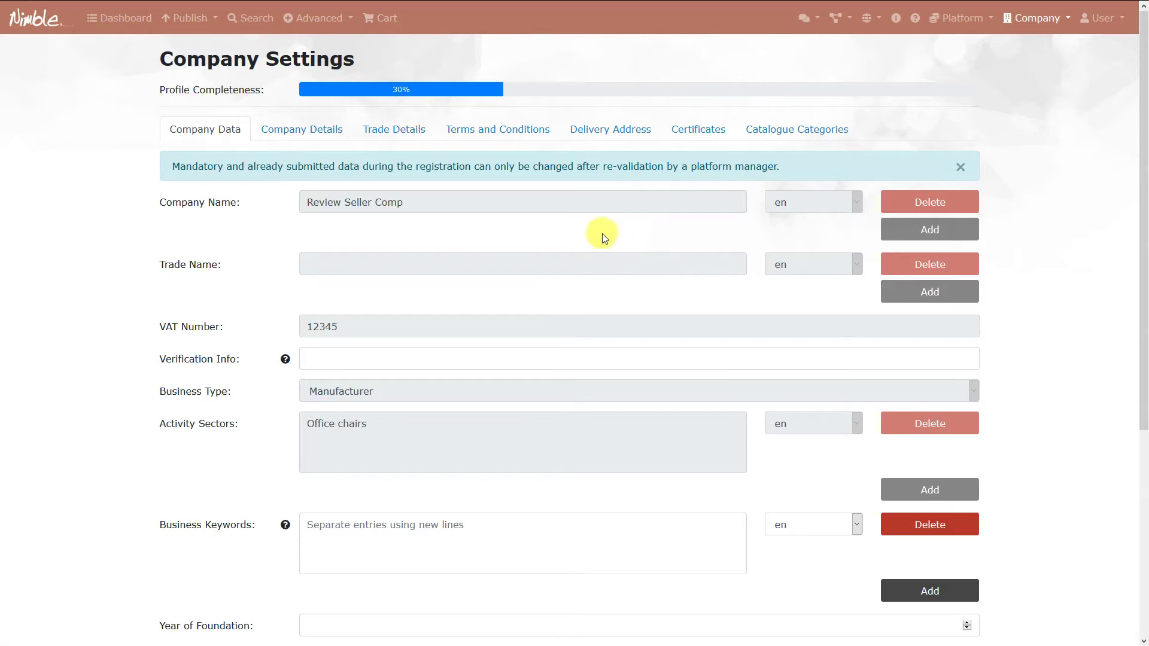
scroll(551, 239, "down", 5)
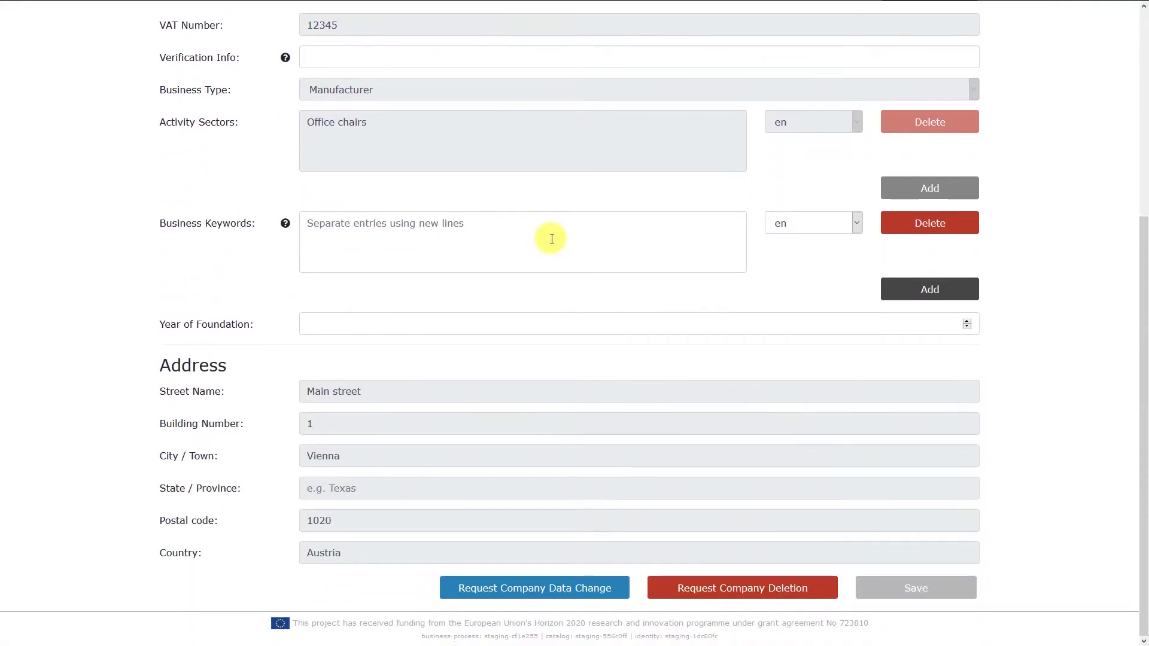
- Open the prefilled company data change request e-mail and close it without sending
left_click(521, 592)
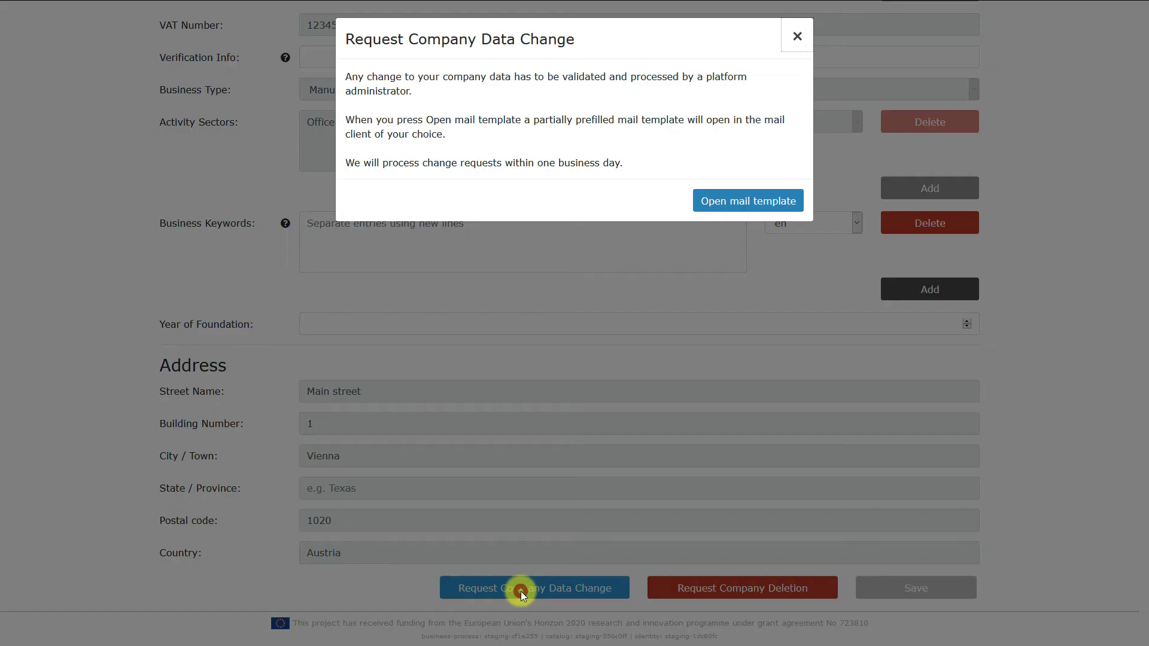
left_click(715, 200)
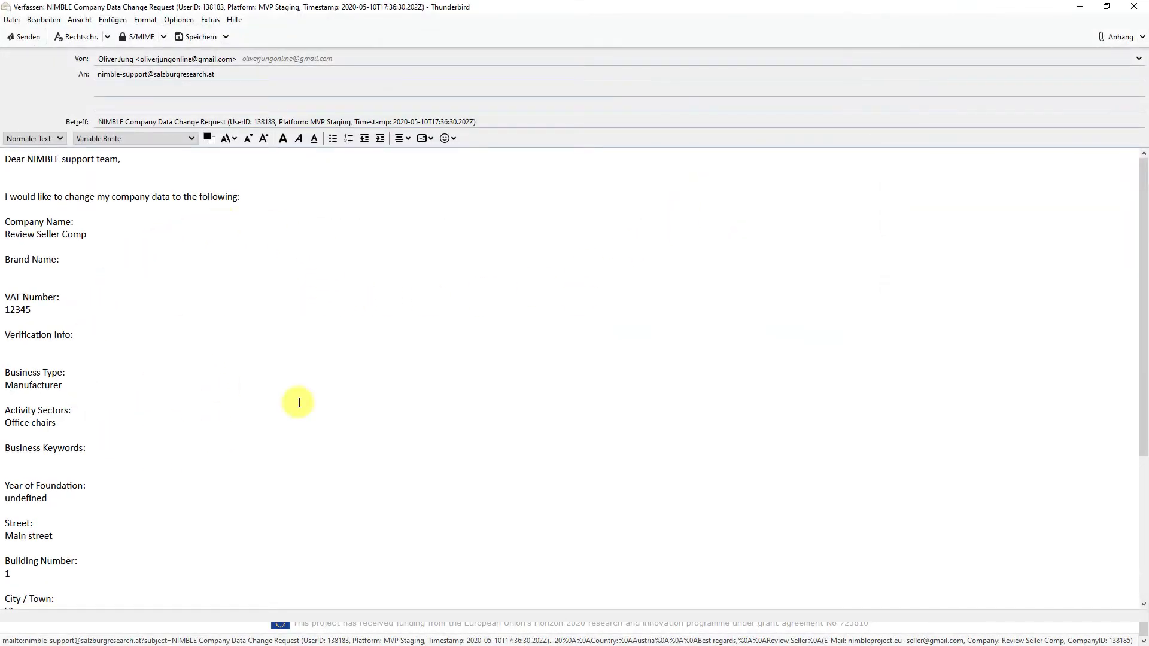
left_click(1134, 6)
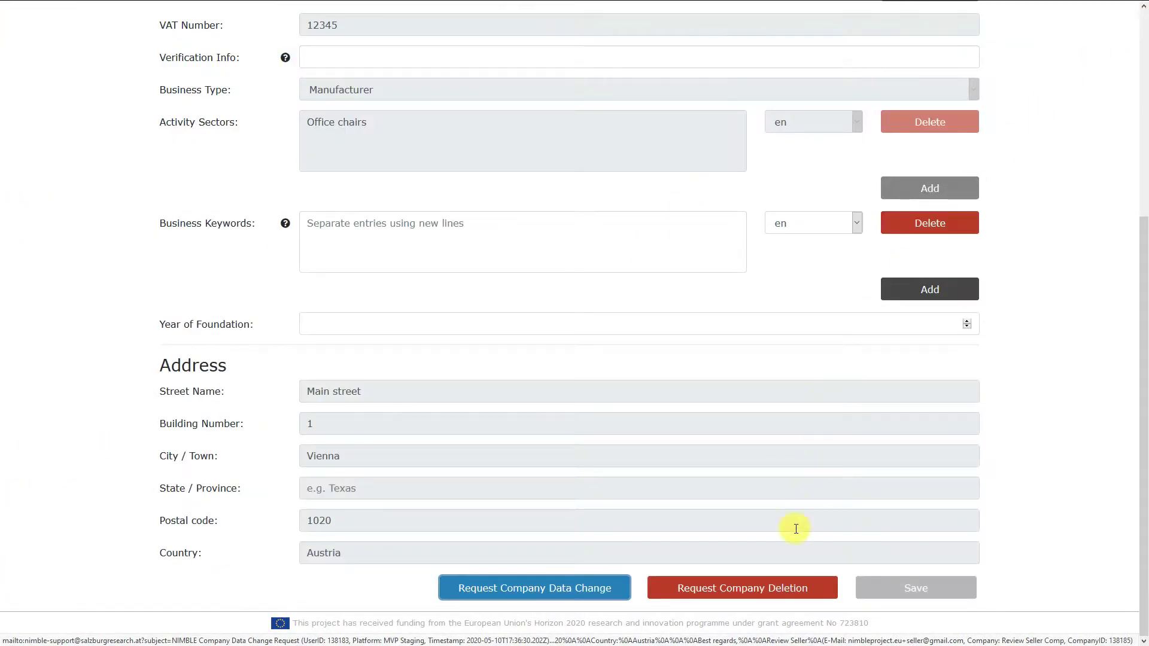
- In the company details, enter the description "We are manufacturing chairs since 1990" and the website ourwebsite.com, and save
scroll(730, 428, "up", 4)
scroll(728, 436, "up", 1)
left_click(309, 131)
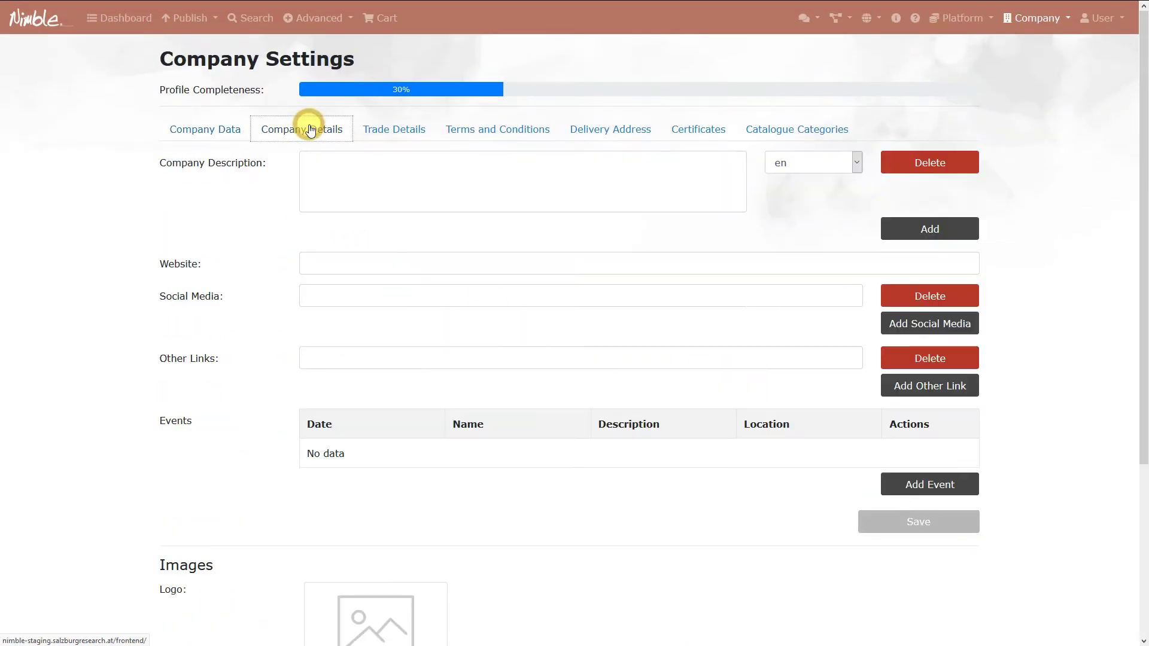
left_click(343, 178)
type("We are manufacturing chairs since 1990")
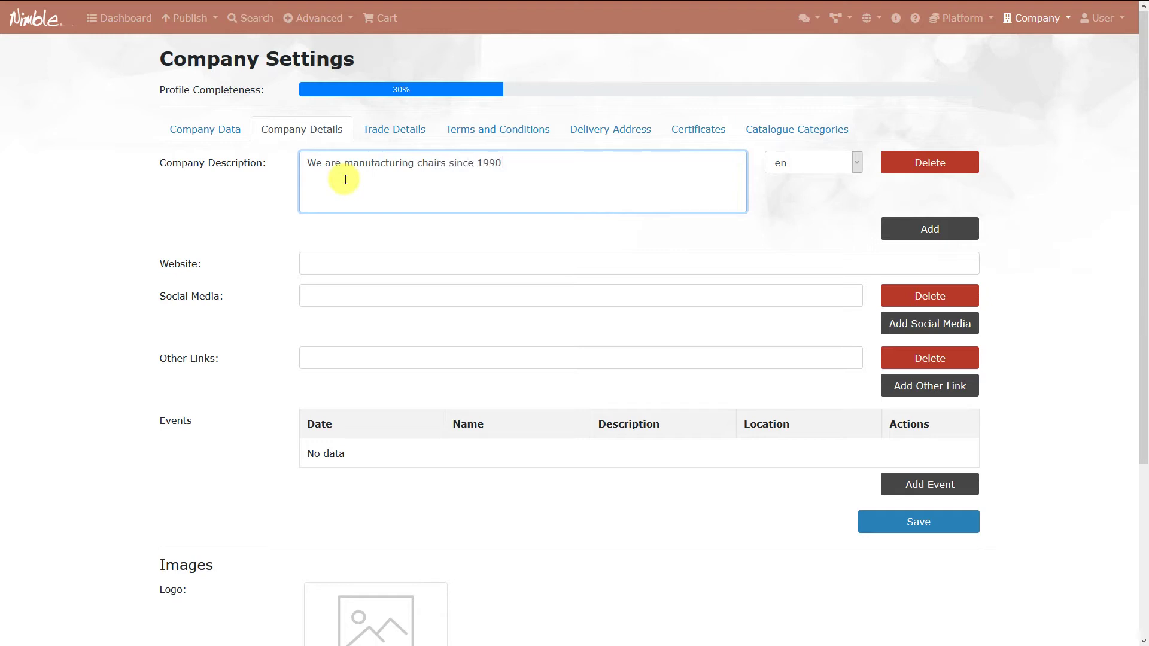
left_click(388, 265)
type("ourwebsite.com")
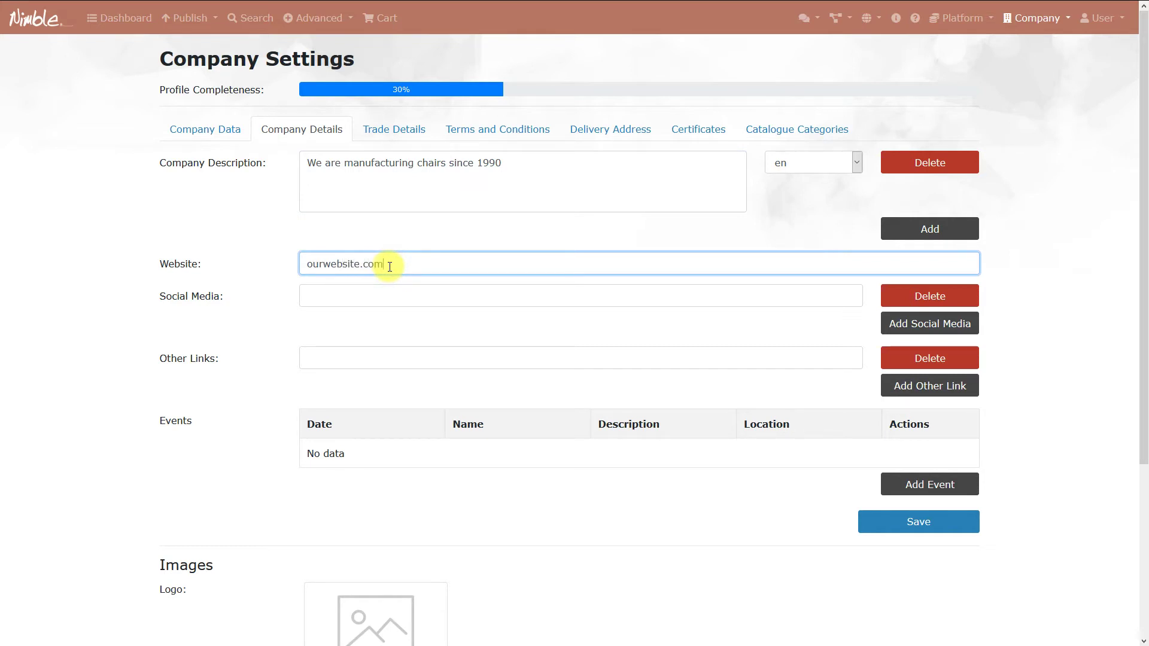
left_click(1041, 297)
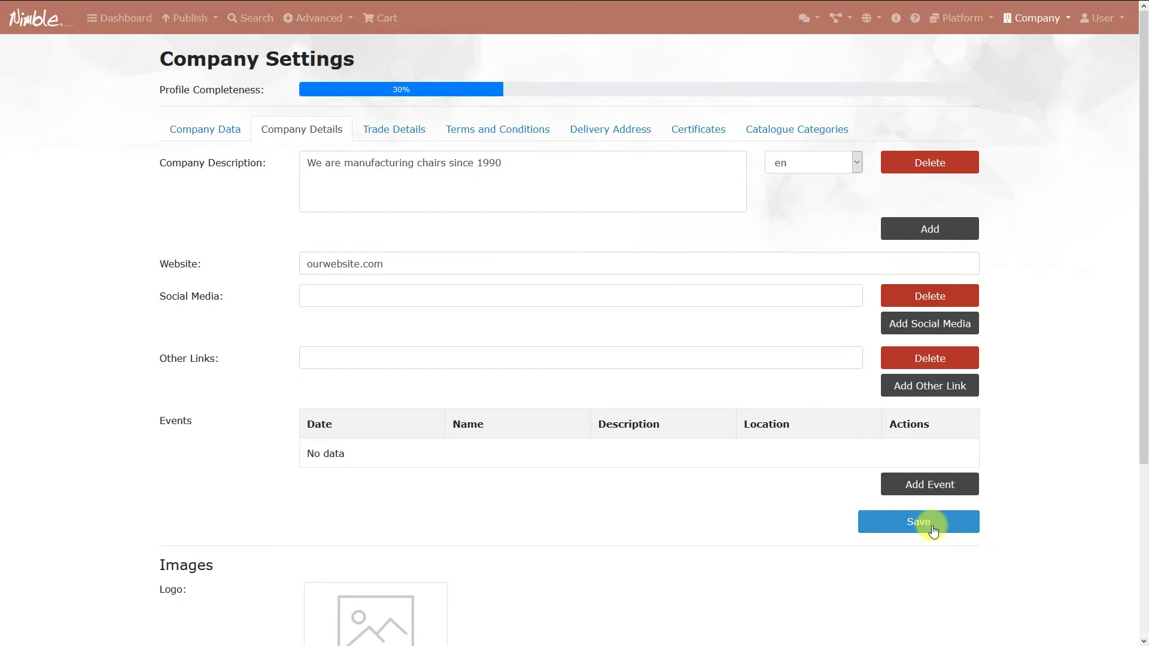
left_click(932, 529)
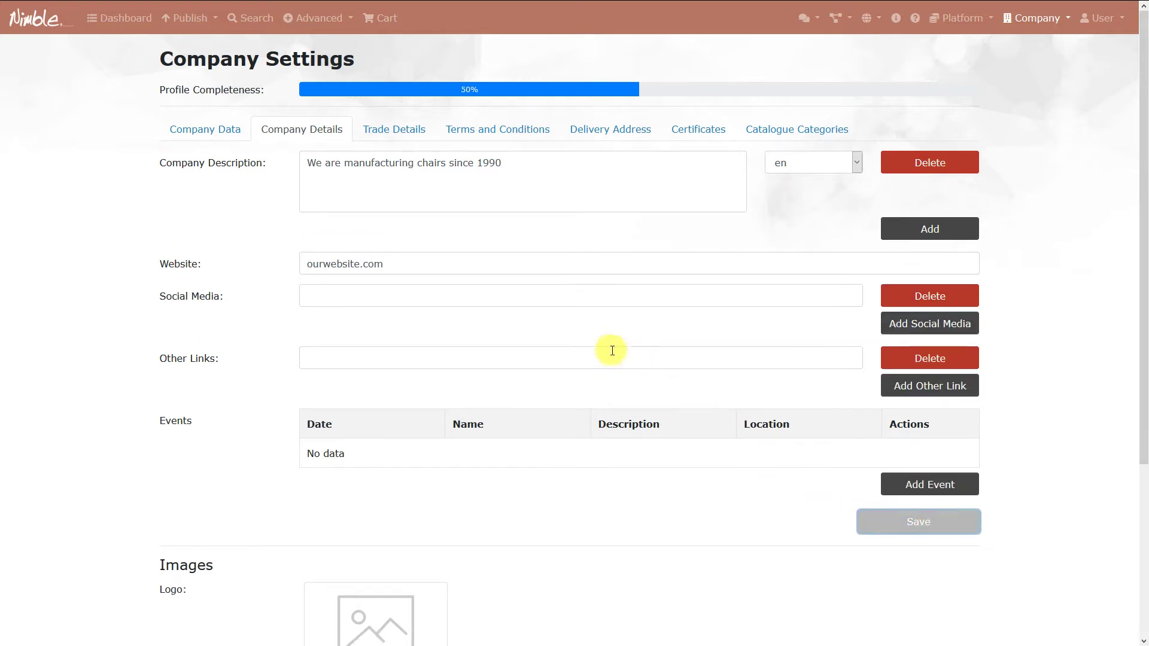
- Upload logo.png as the company logo and save it
scroll(518, 401, "down", 4)
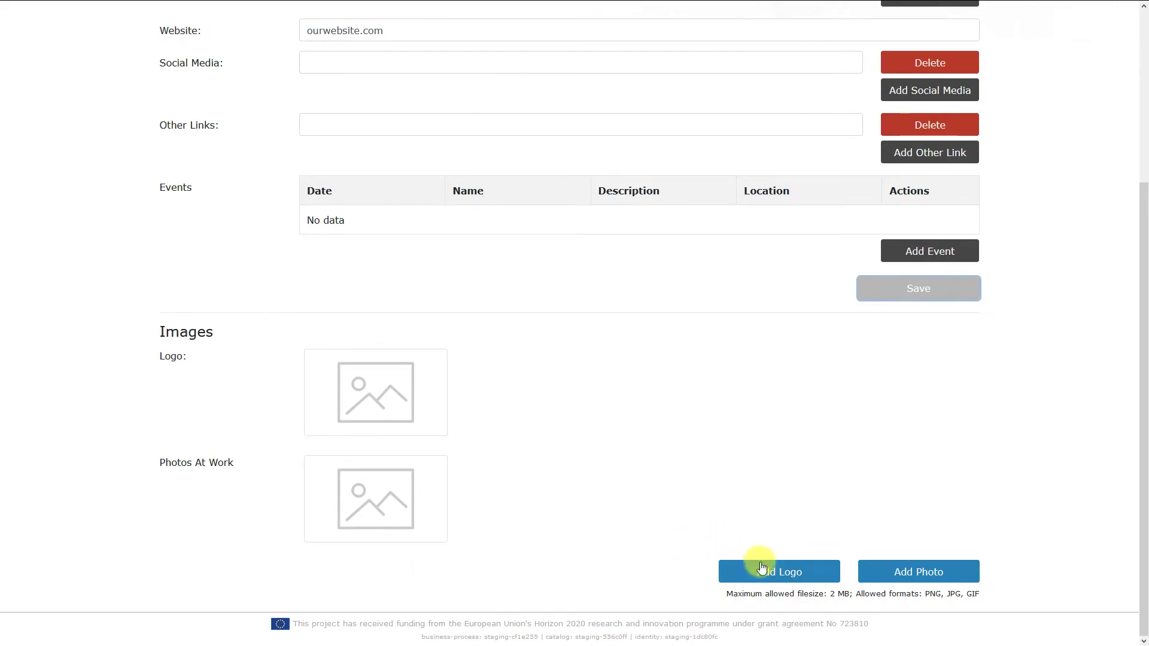
left_click(761, 568)
left_click(483, 85)
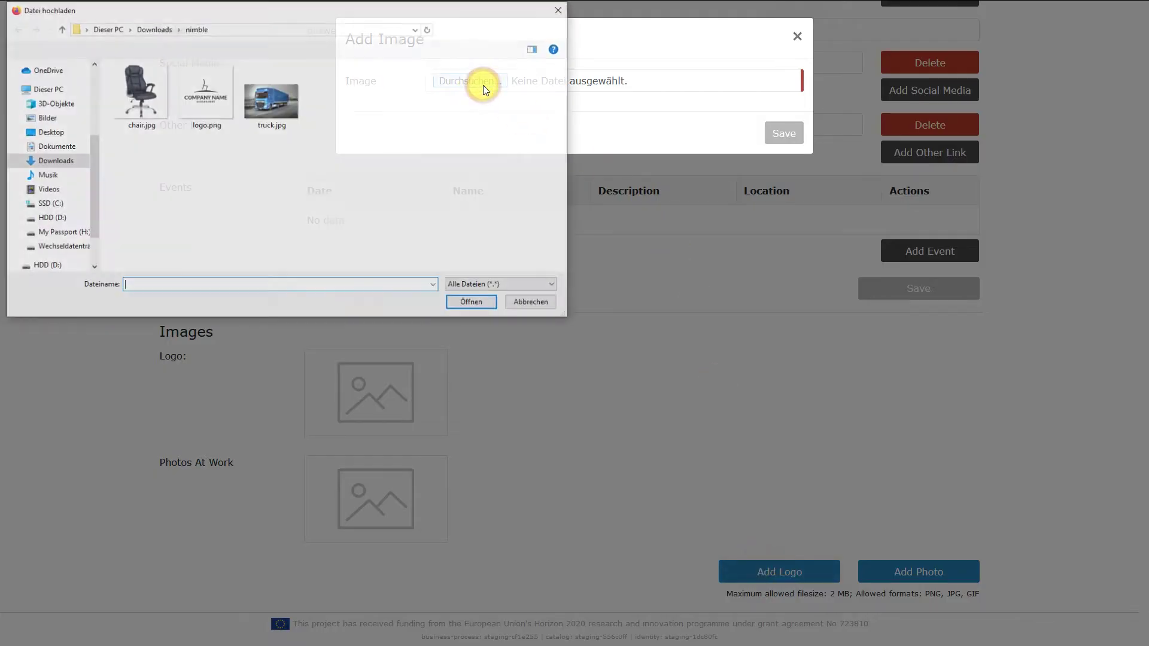
left_click(209, 118)
left_click(466, 303)
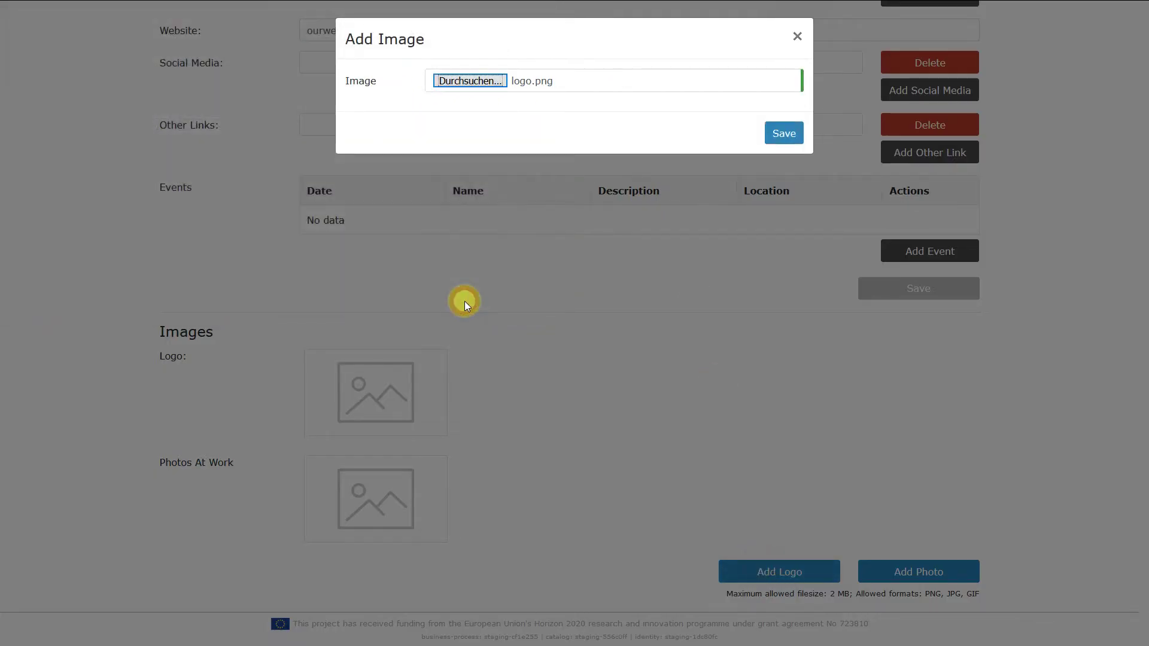
left_click(777, 130)
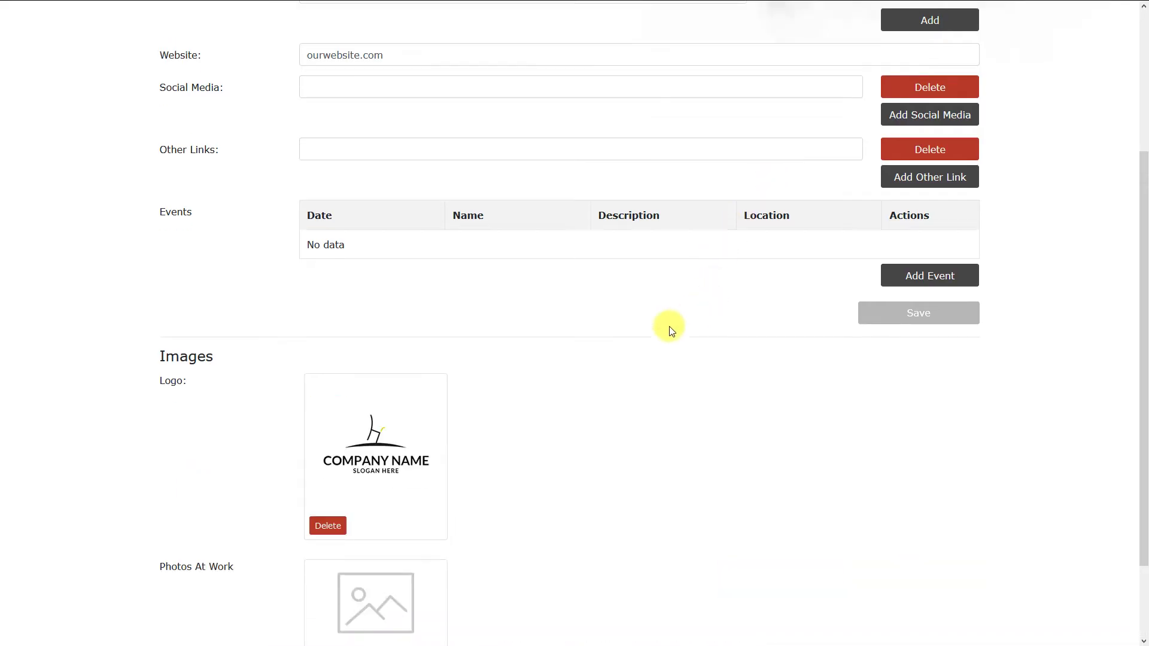
- In the trade details, try the business workflow process selection and read the explanation of Item Information Request
scroll(526, 469, "up", 4)
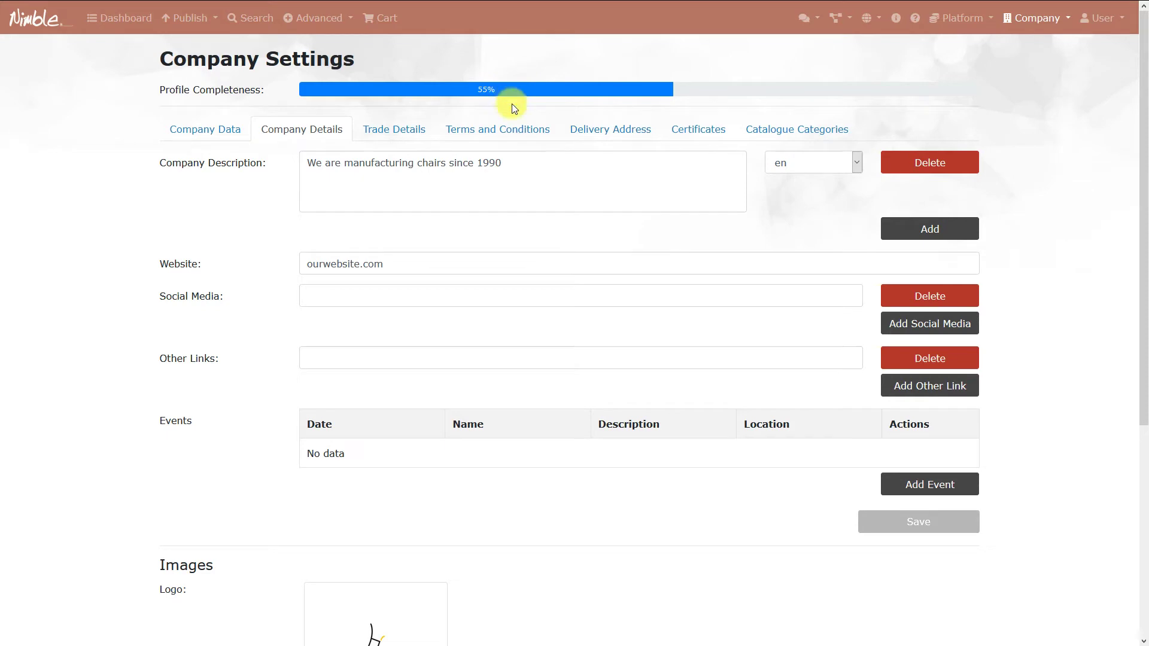
left_click(393, 132)
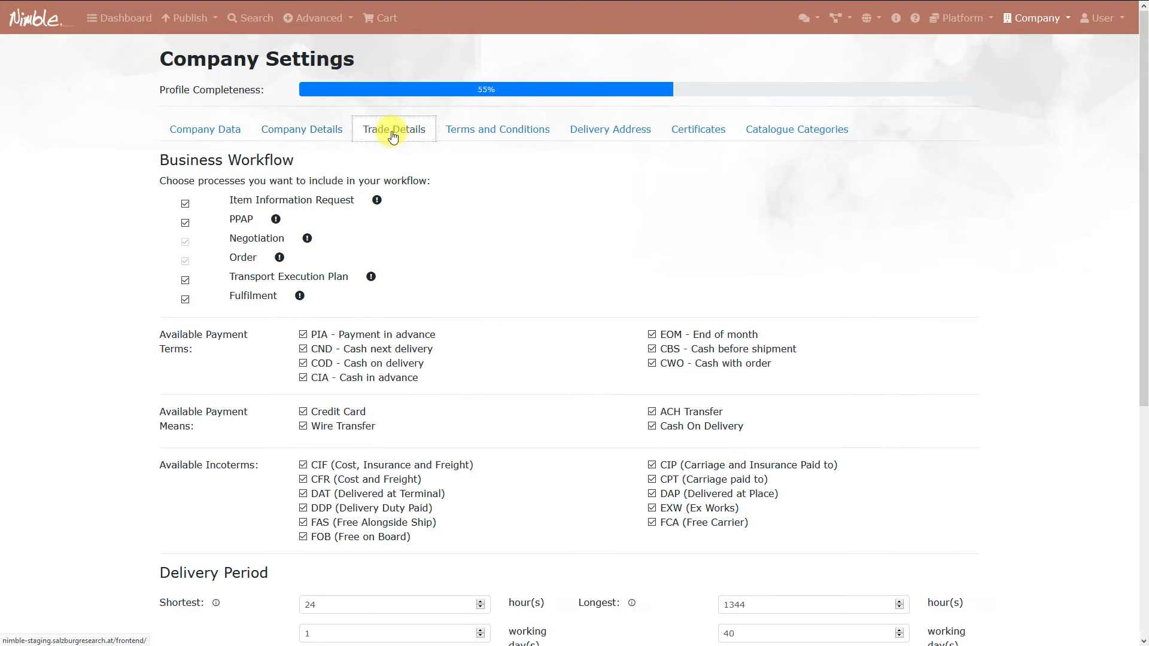
left_click(186, 223)
left_click(185, 207)
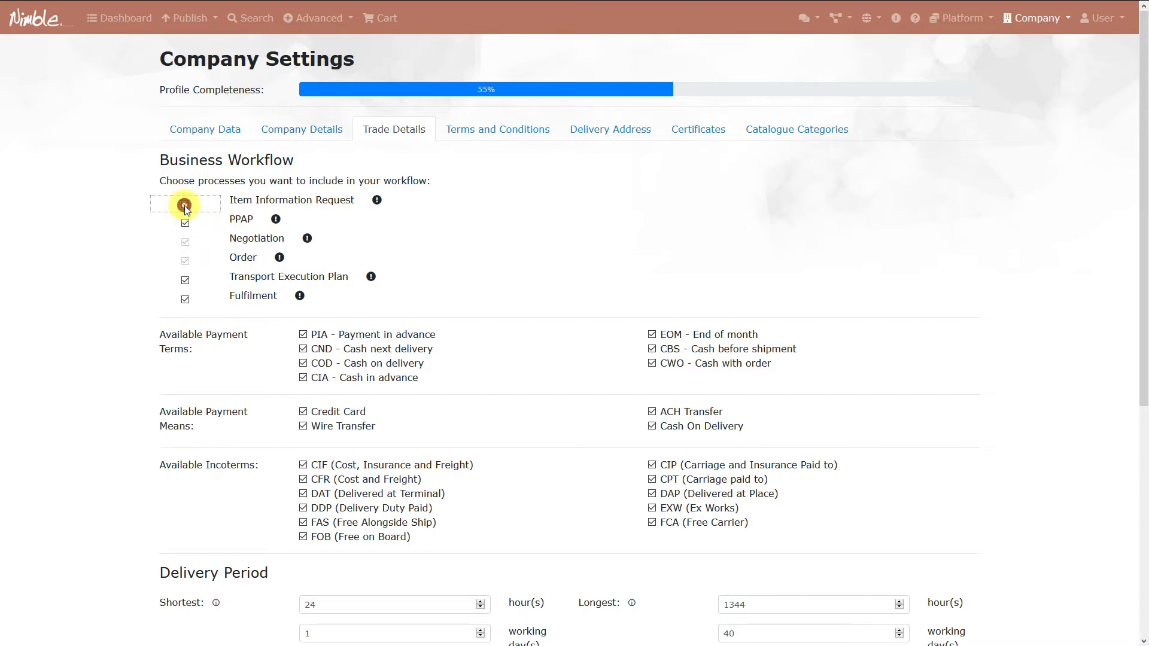
mouse_move(378, 201)
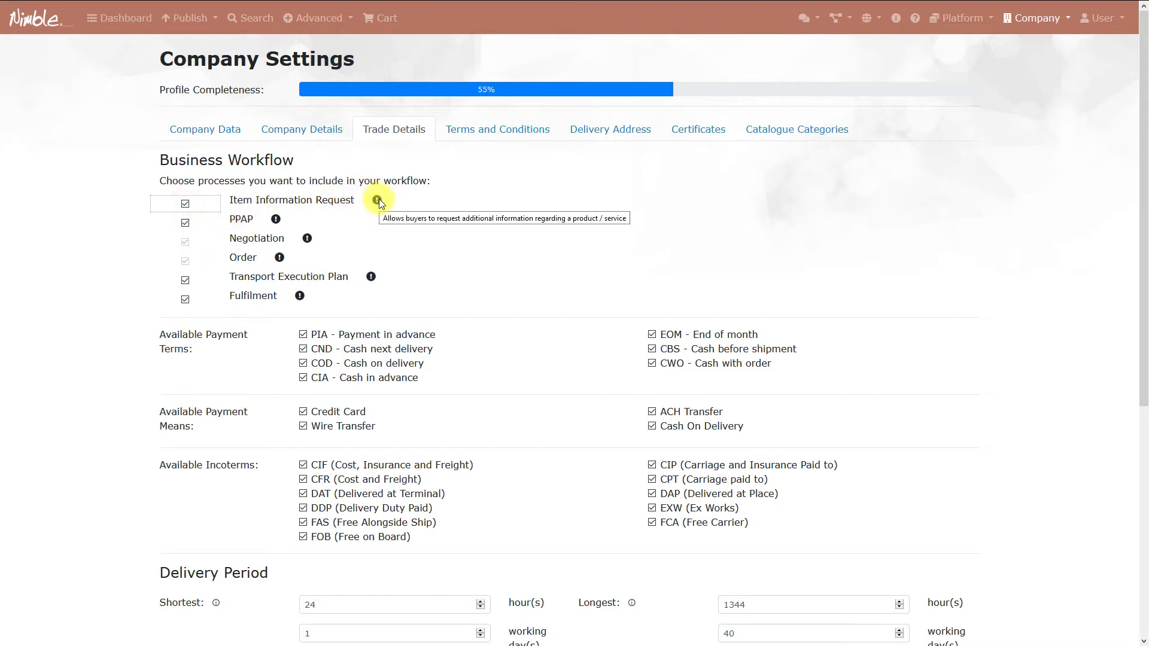
- Review the payment, Incoterms, delivery and warranty settings and the data exchange service levels without choosing one
scroll(493, 256, "down", 4)
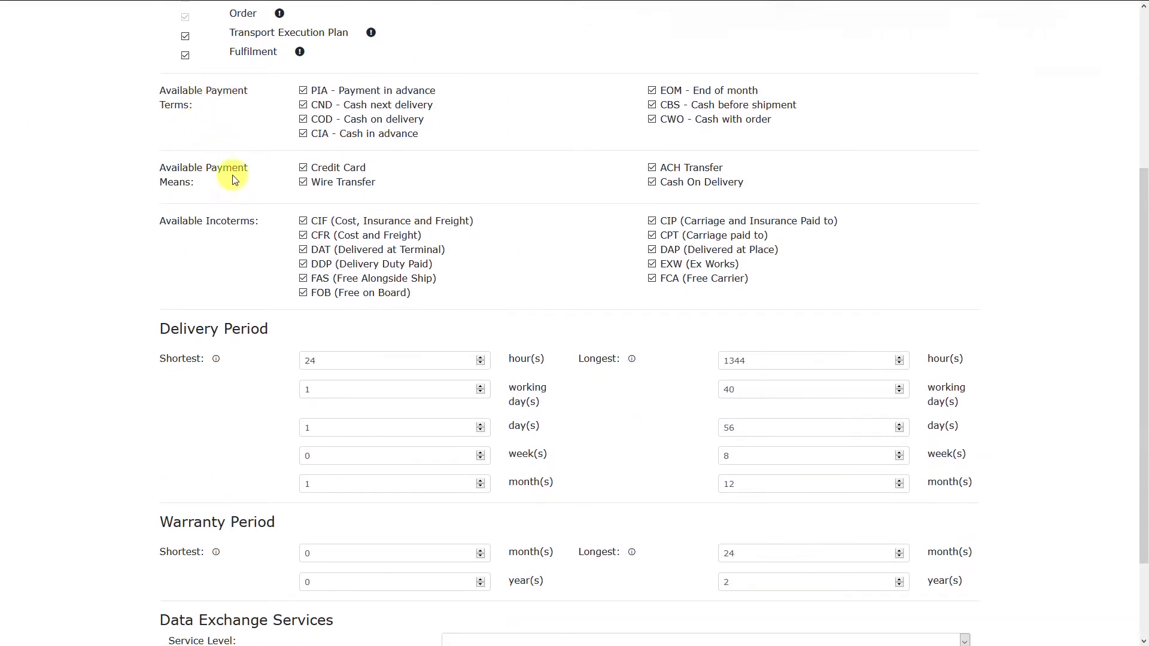
scroll(236, 245, "down", 2)
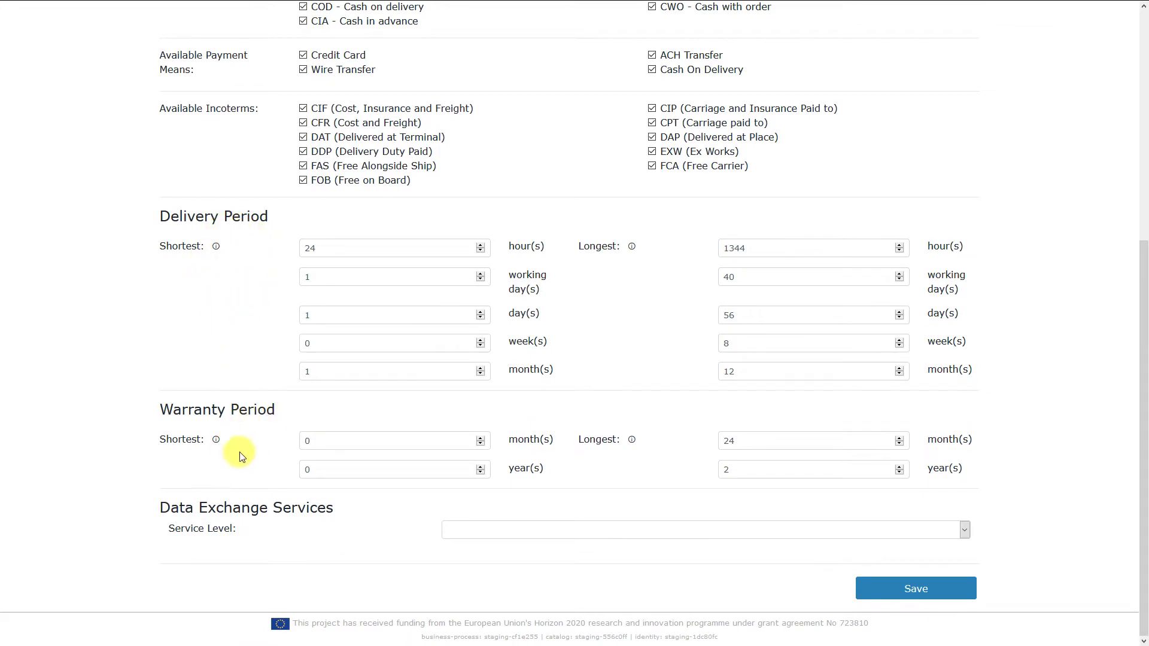
left_click(466, 527)
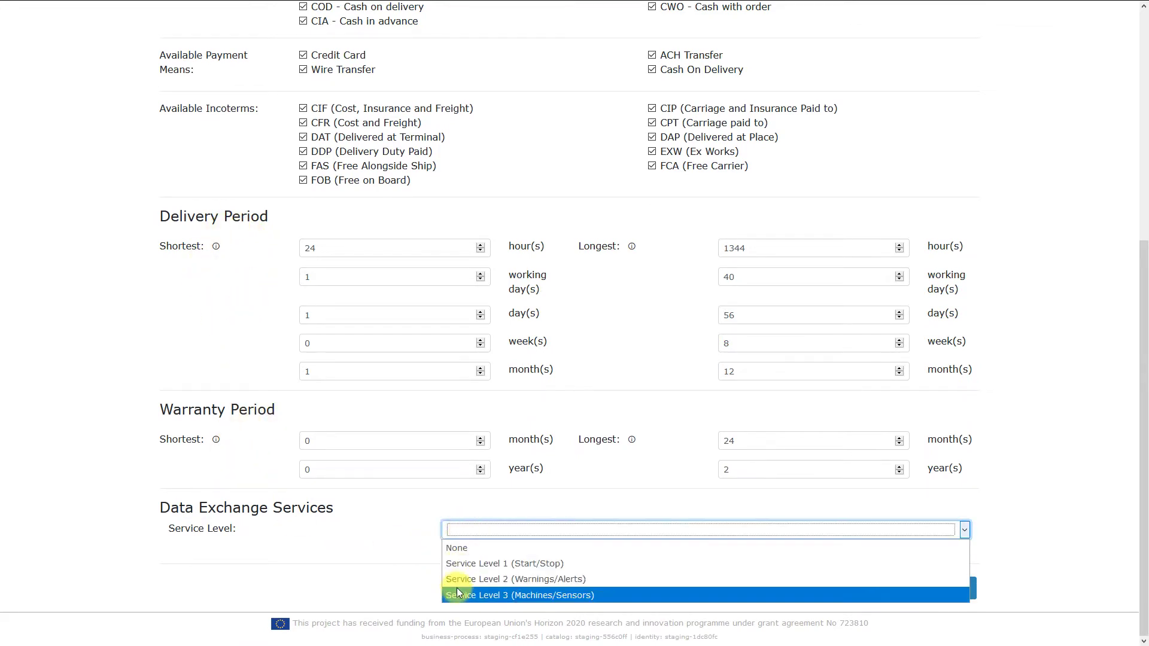
left_click(392, 504)
scroll(394, 505, "up", 5)
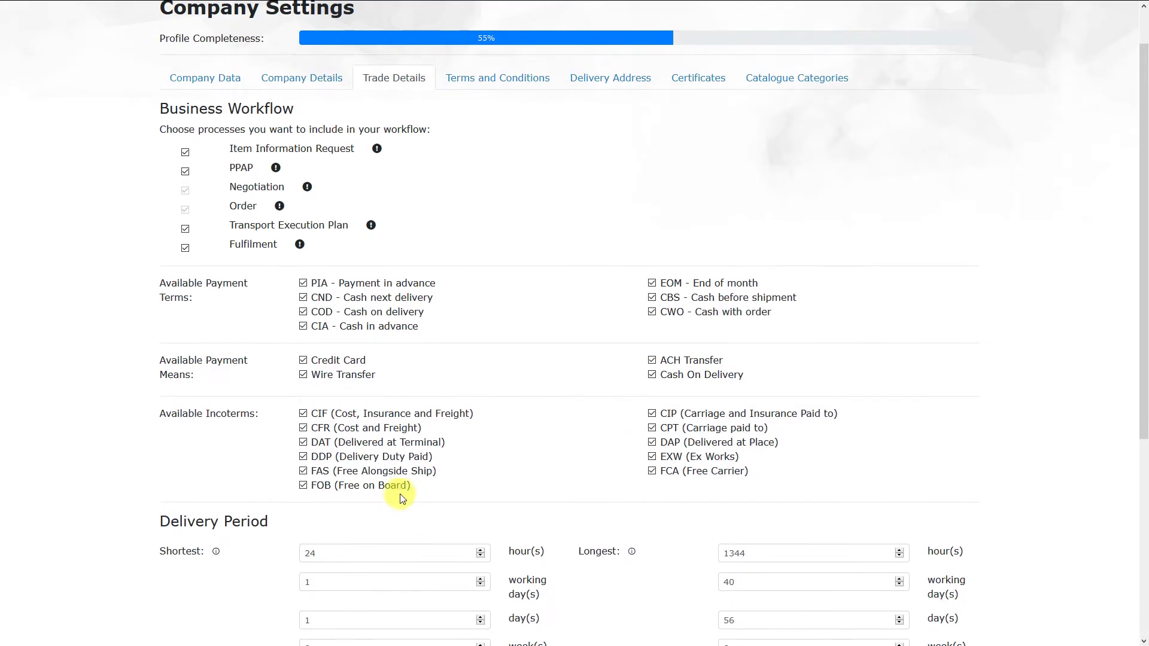
- Include the INVOICES, PAYMENT, AND TAXES clause in the terms and conditions, view its text and collapse it
left_click(482, 84)
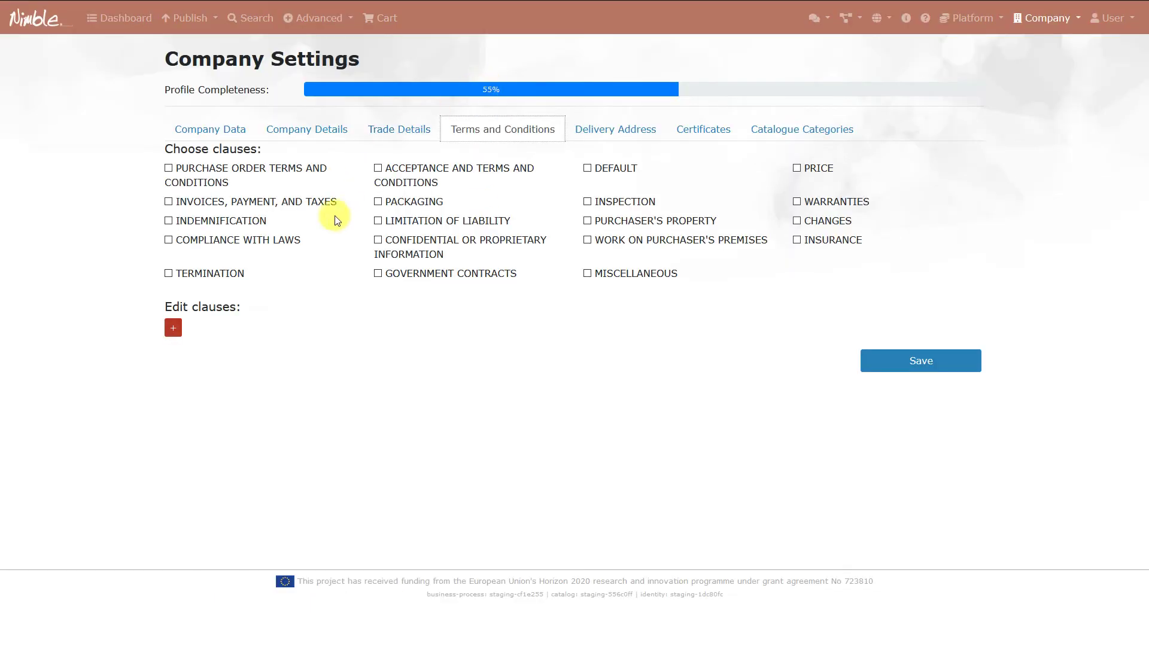
left_click(168, 202)
left_click(238, 328)
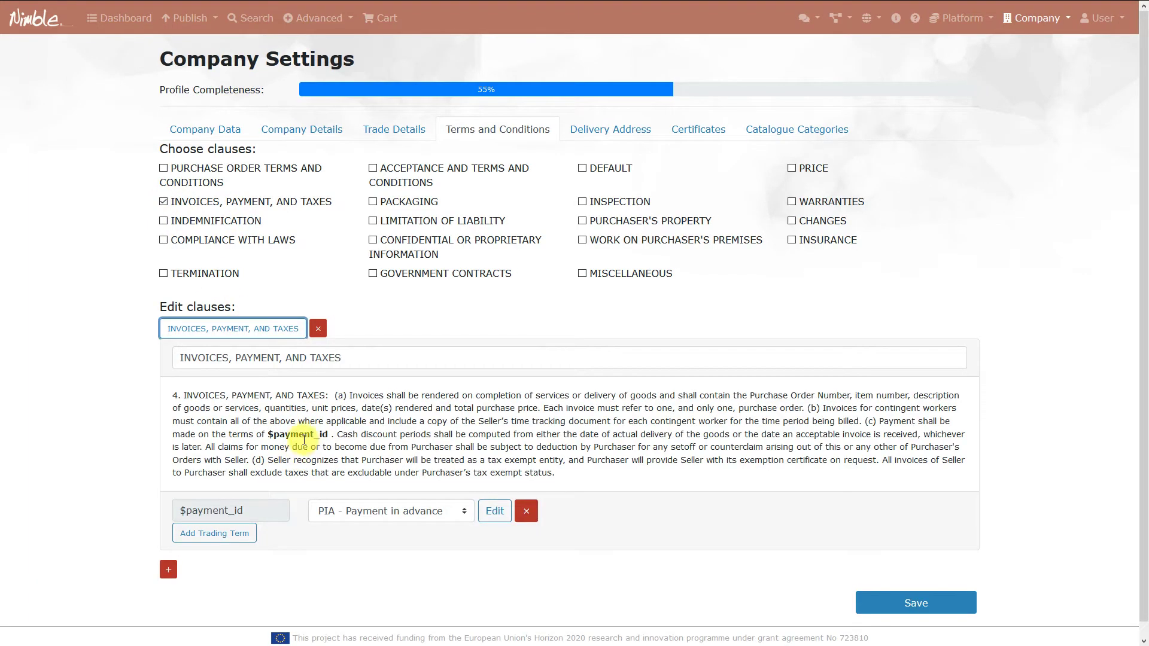
left_click(236, 328)
- Add a custom clause titled "New clause" with the text "We apply this clause for"
left_click(173, 358)
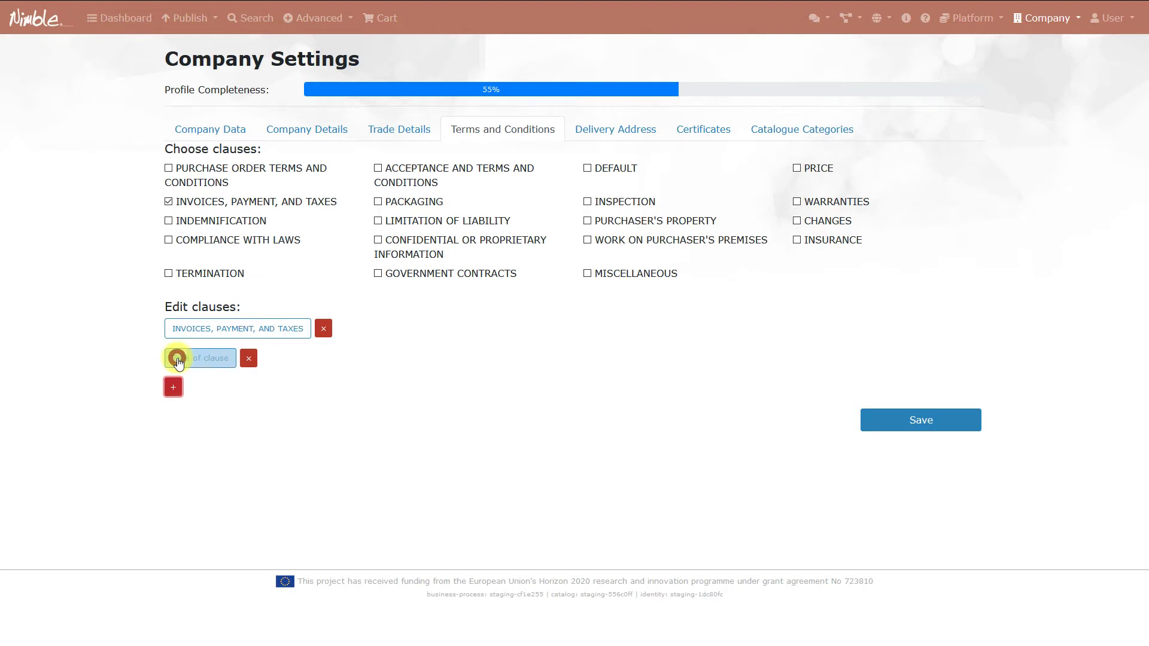
left_click(177, 358)
left_click_drag(270, 392, 177, 395)
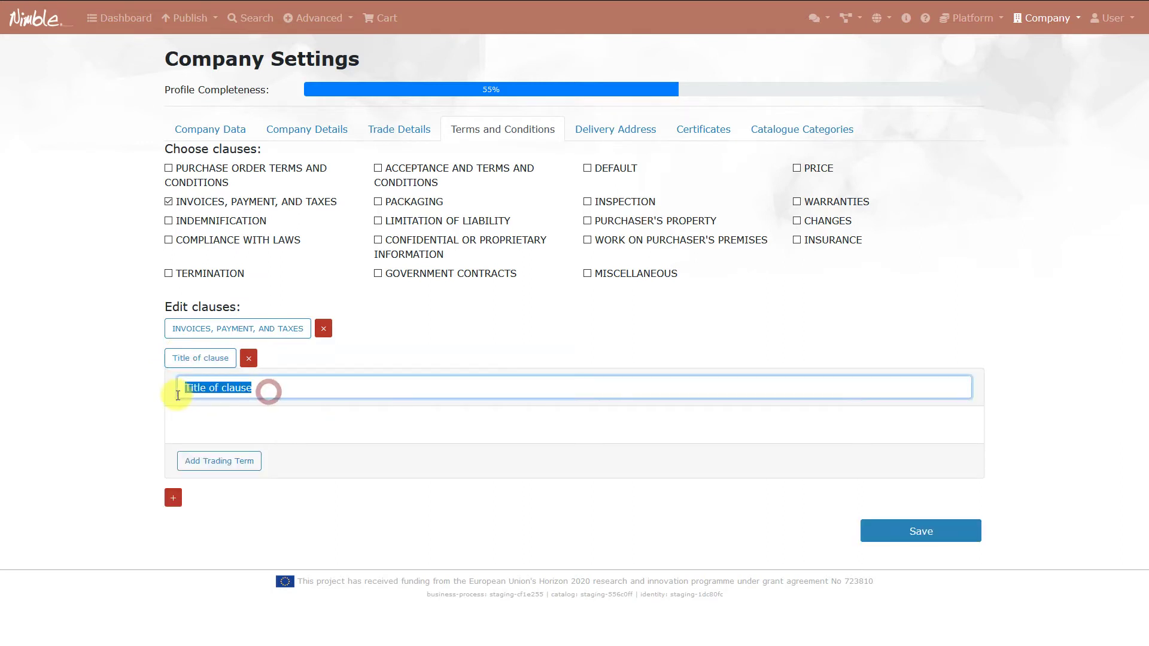
type("New clause")
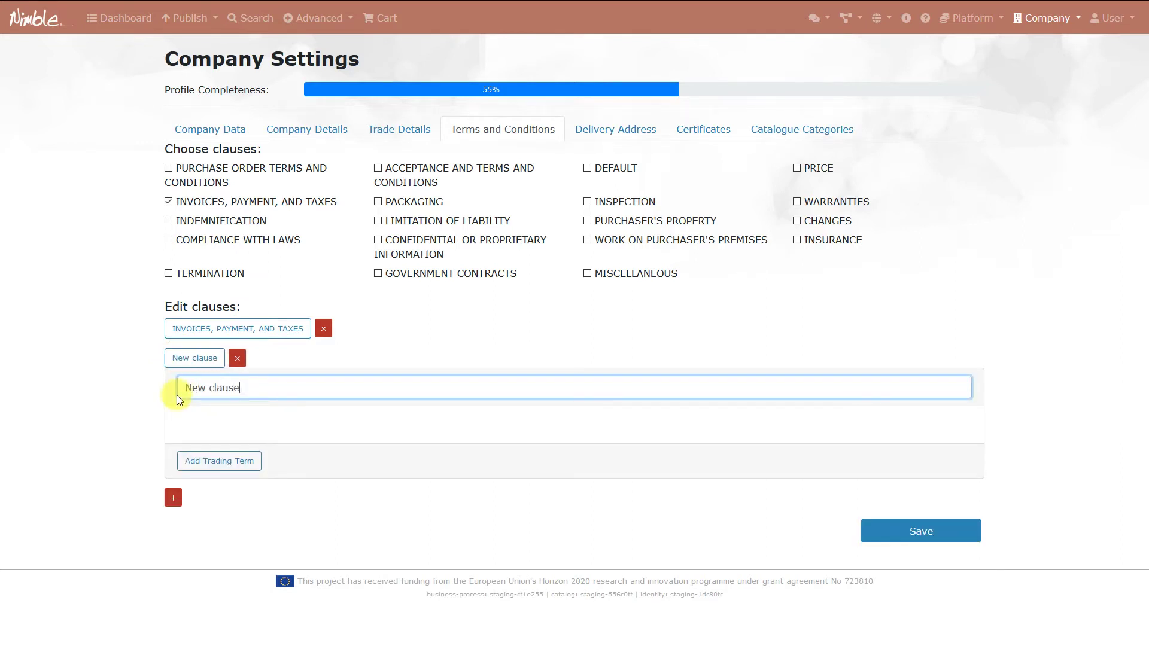
key("Tab")
type("We apply this c")
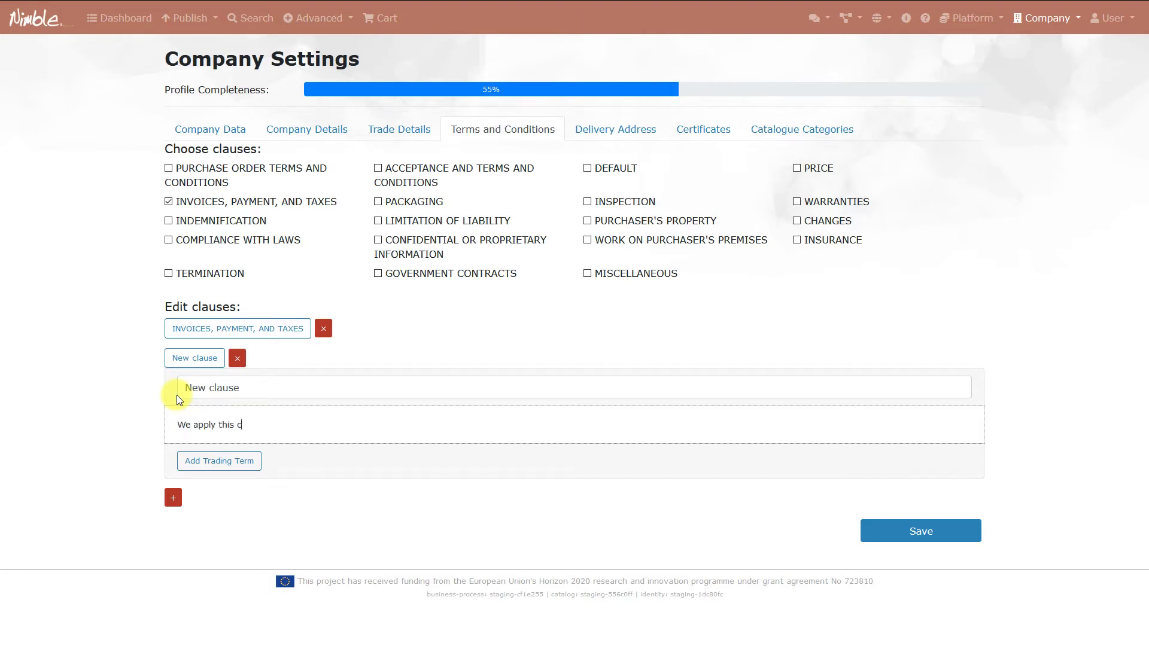
type("lause for")
- Add the Quantity trading term "$duration_new" with a default of 3 months to the new clause and save the terms and conditions
left_click(242, 464)
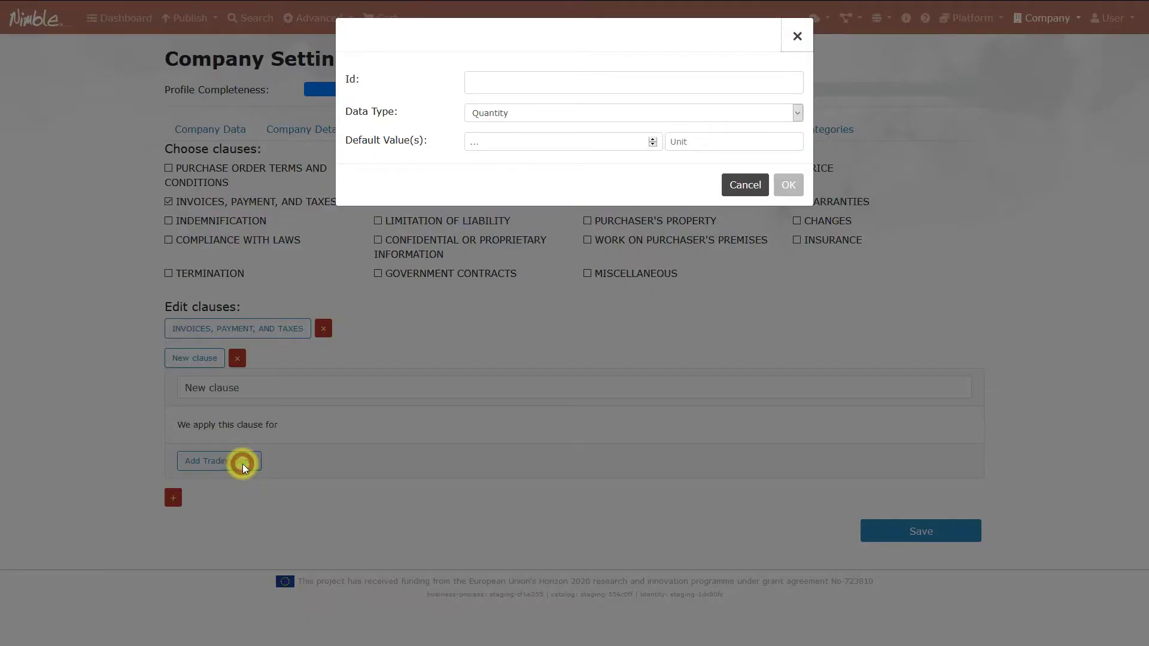
left_click(578, 88)
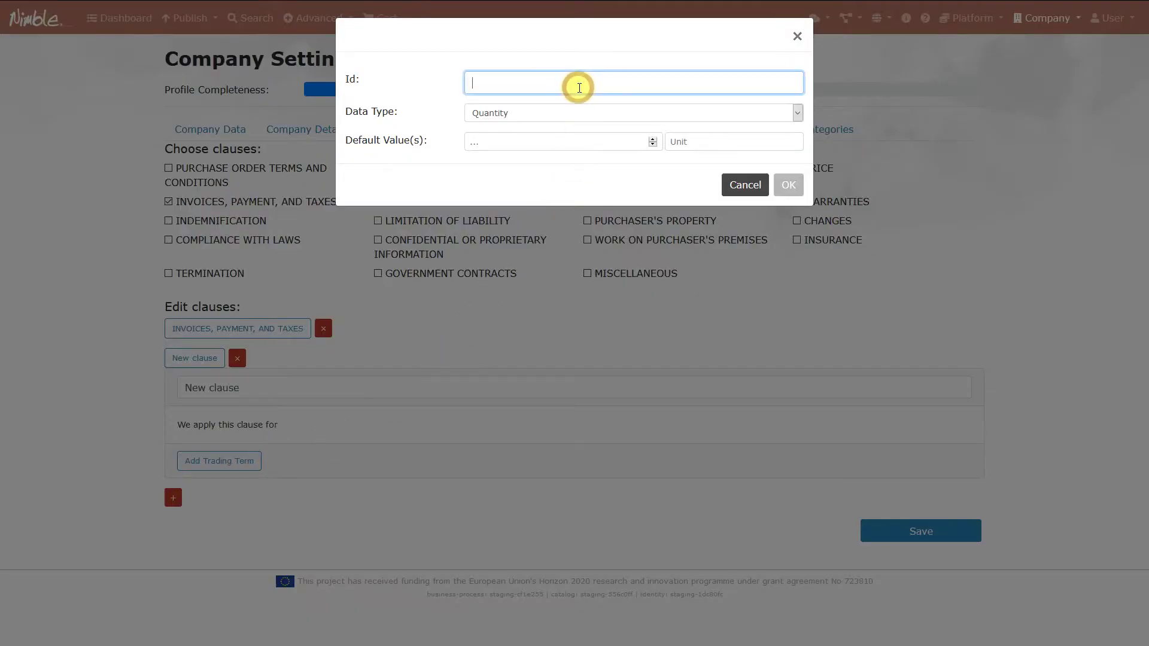
type("$duration_new")
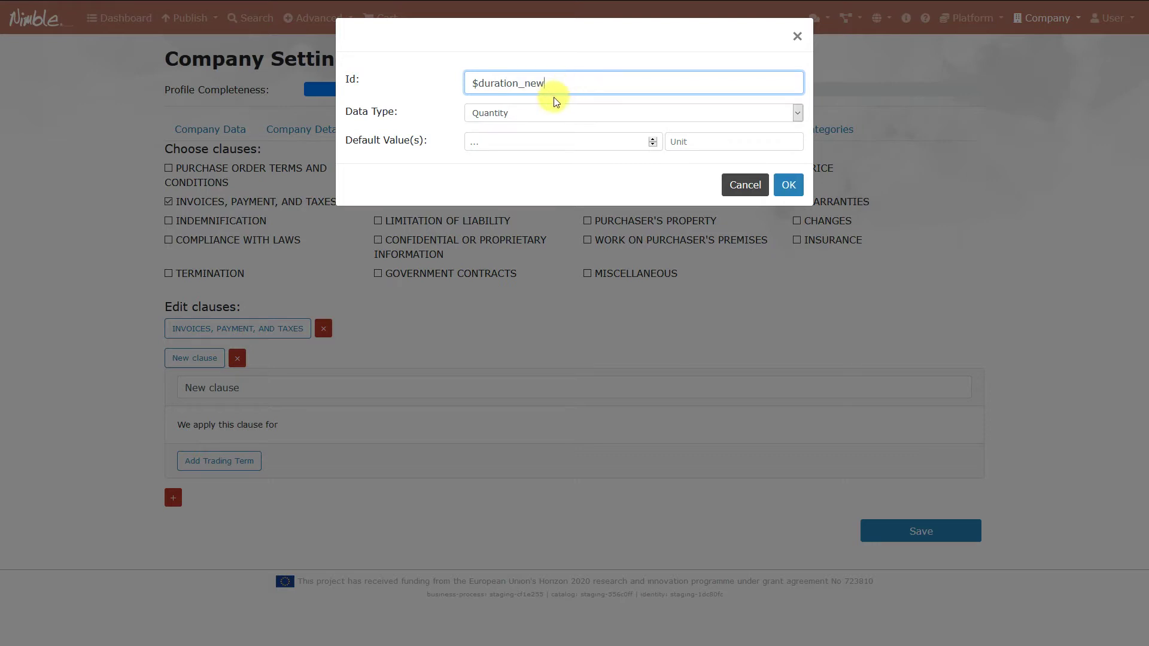
left_click(541, 140)
left_click(546, 115)
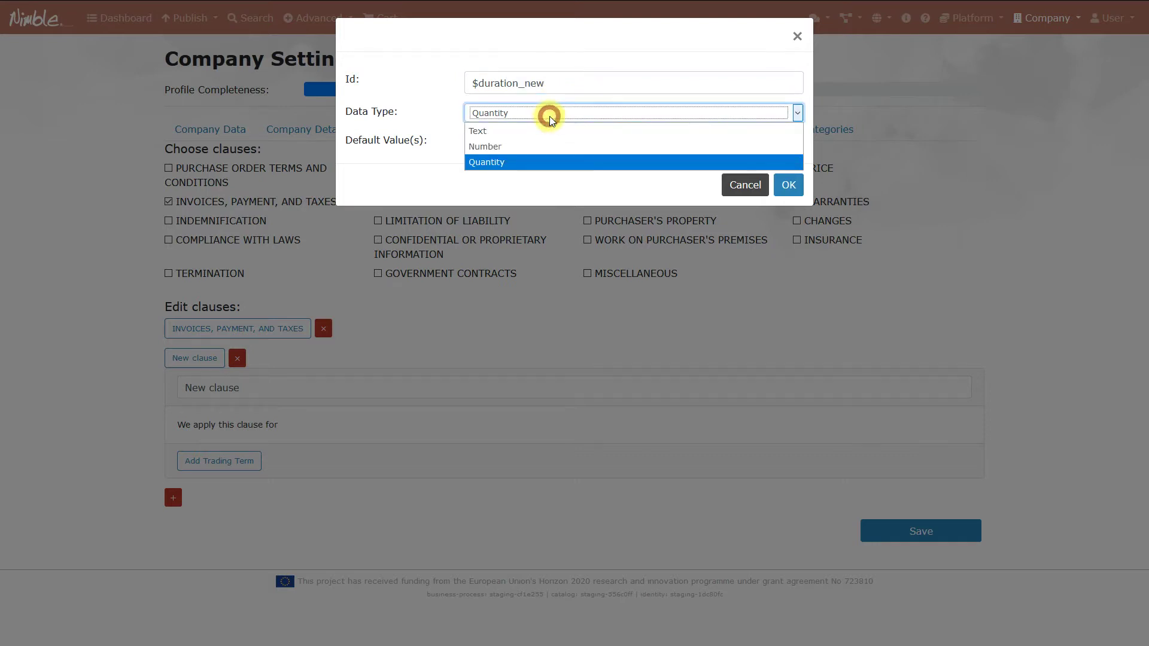
left_click(526, 161)
left_click(525, 141)
type("3")
left_click(703, 143)
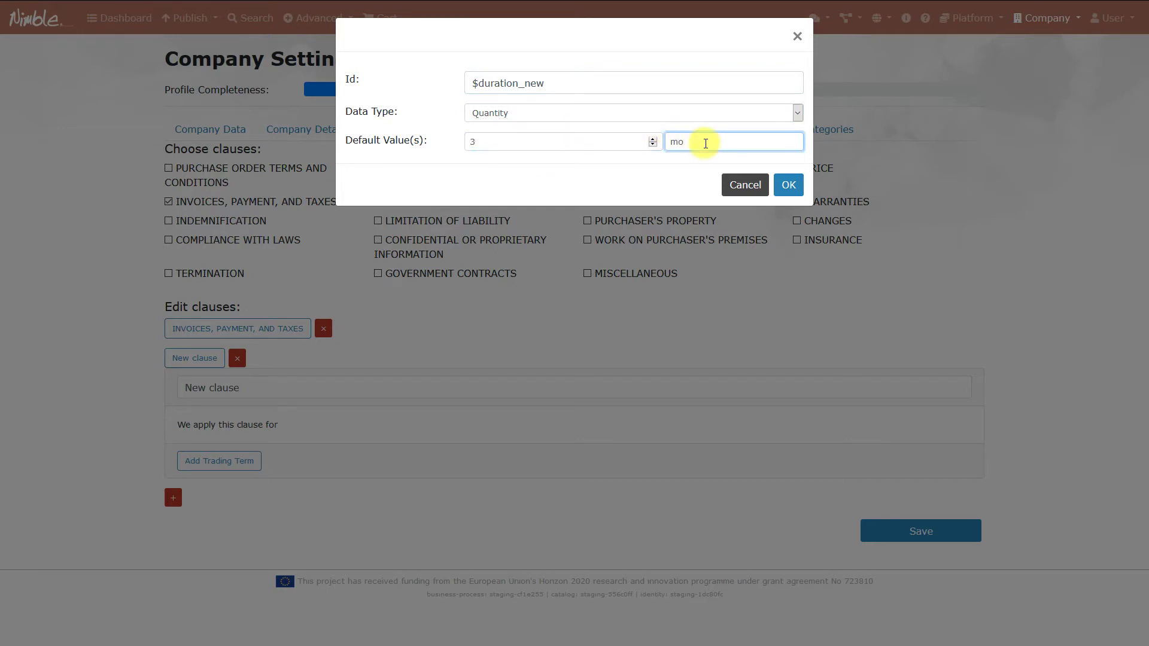
left_click(788, 185)
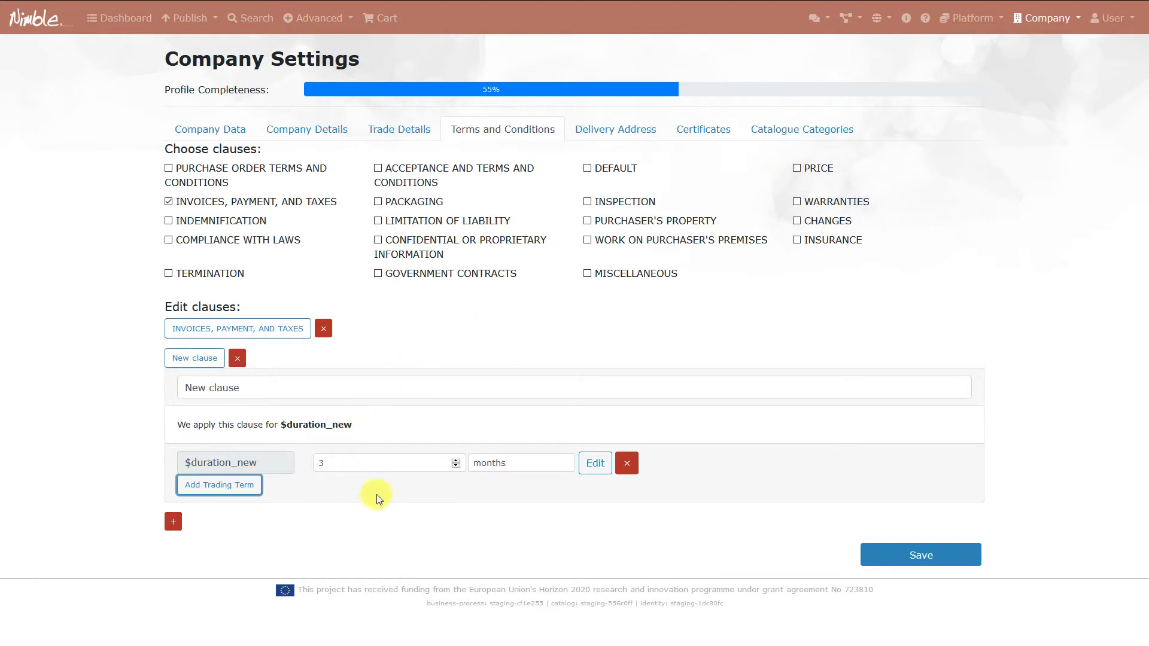
left_click(191, 359)
left_click(901, 418)
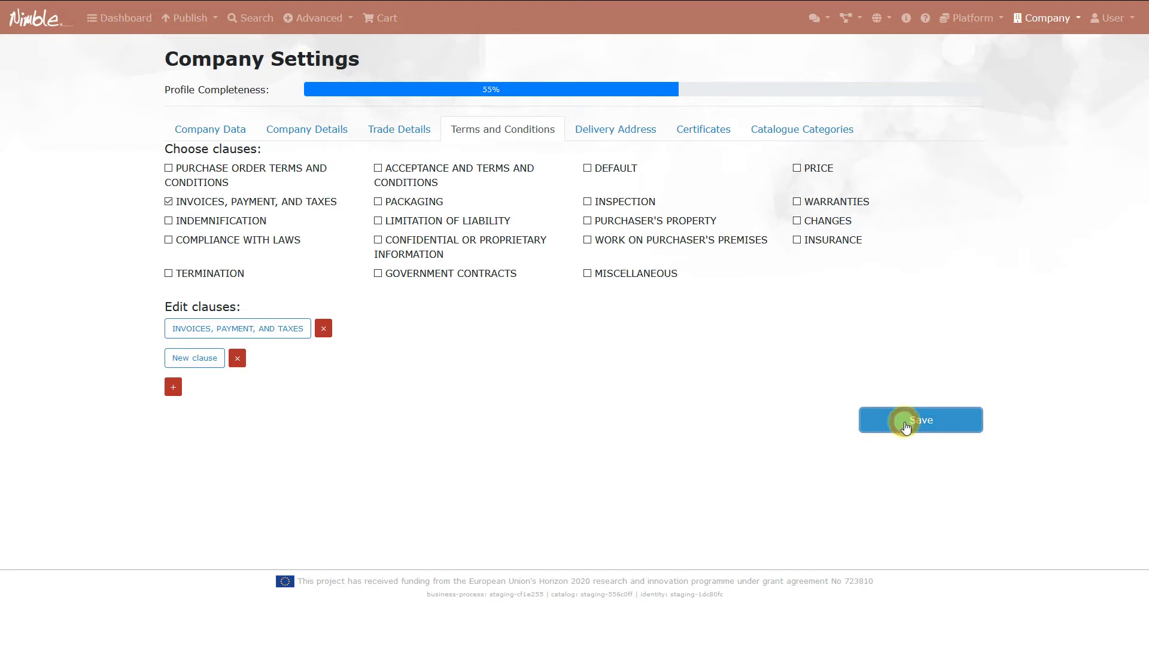
- Set the delivery address to the company address and save it
left_click(611, 130)
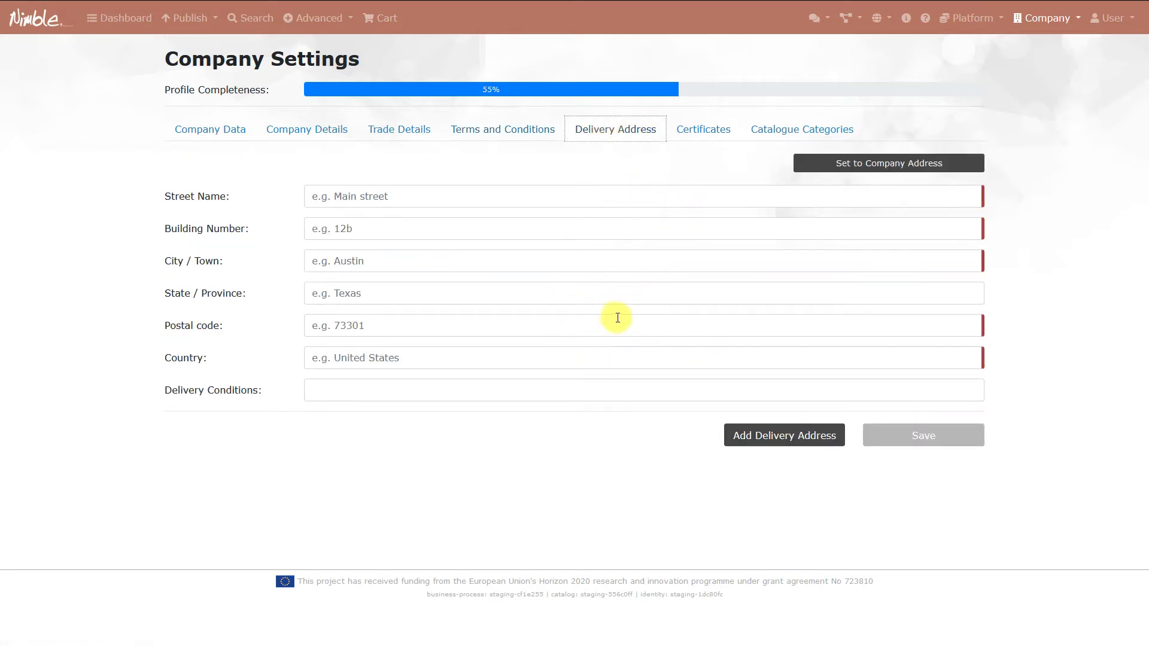
left_click(851, 170)
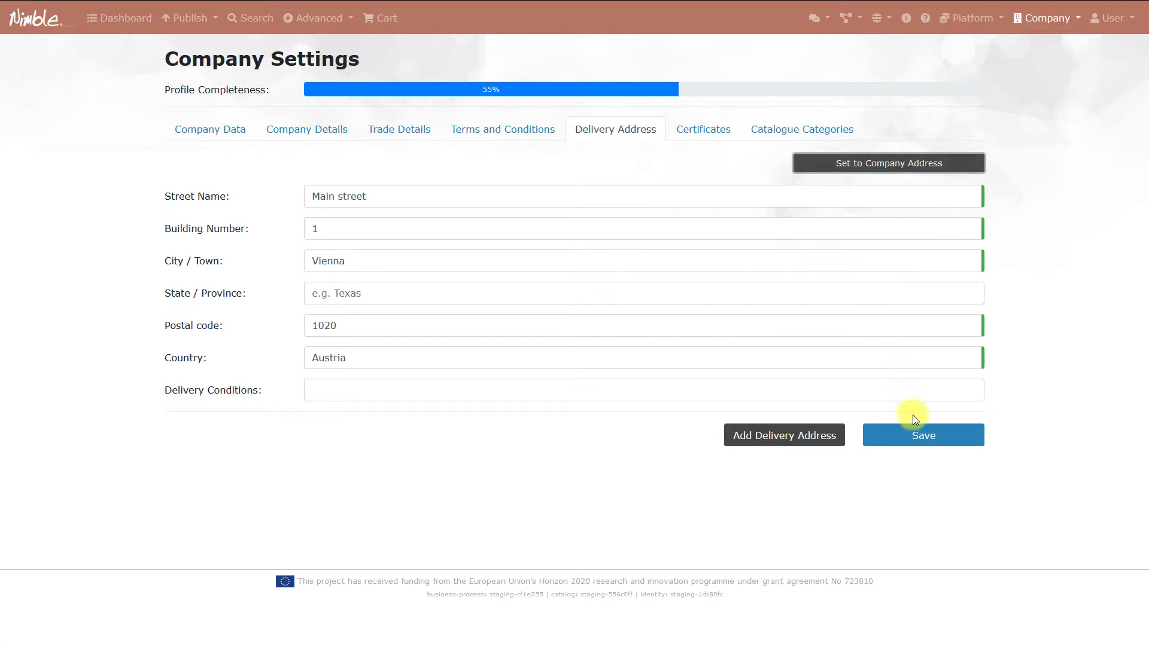
left_click(915, 436)
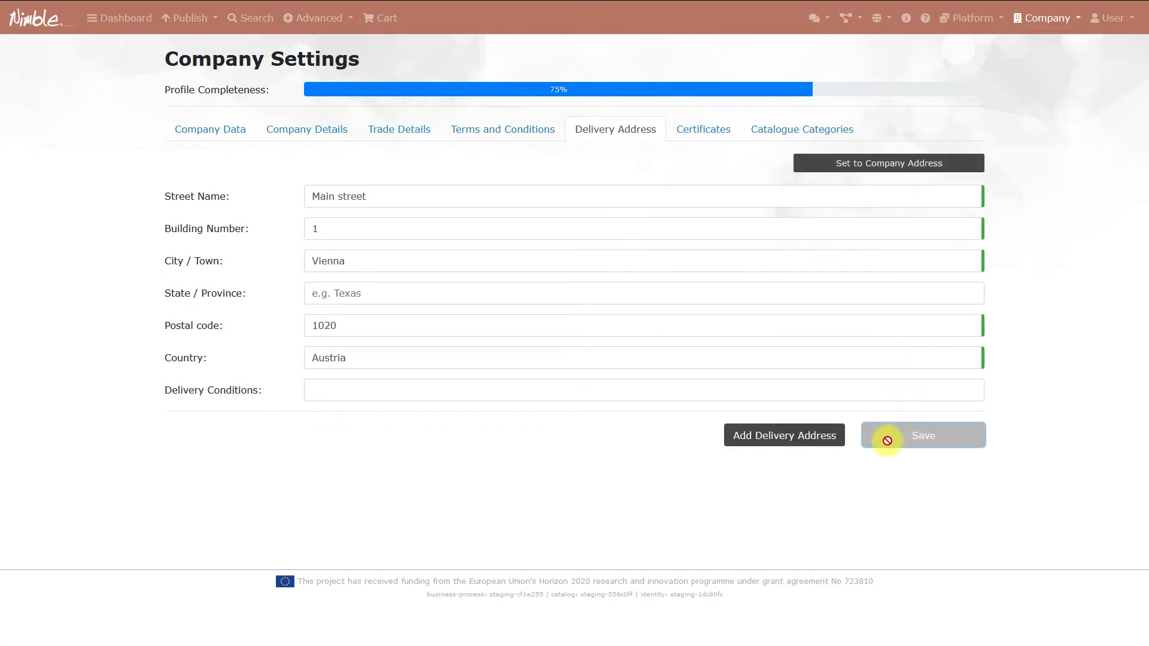
- Set the PPAP compliance level in the certificate settings to Level 3 and save it
left_click(715, 140)
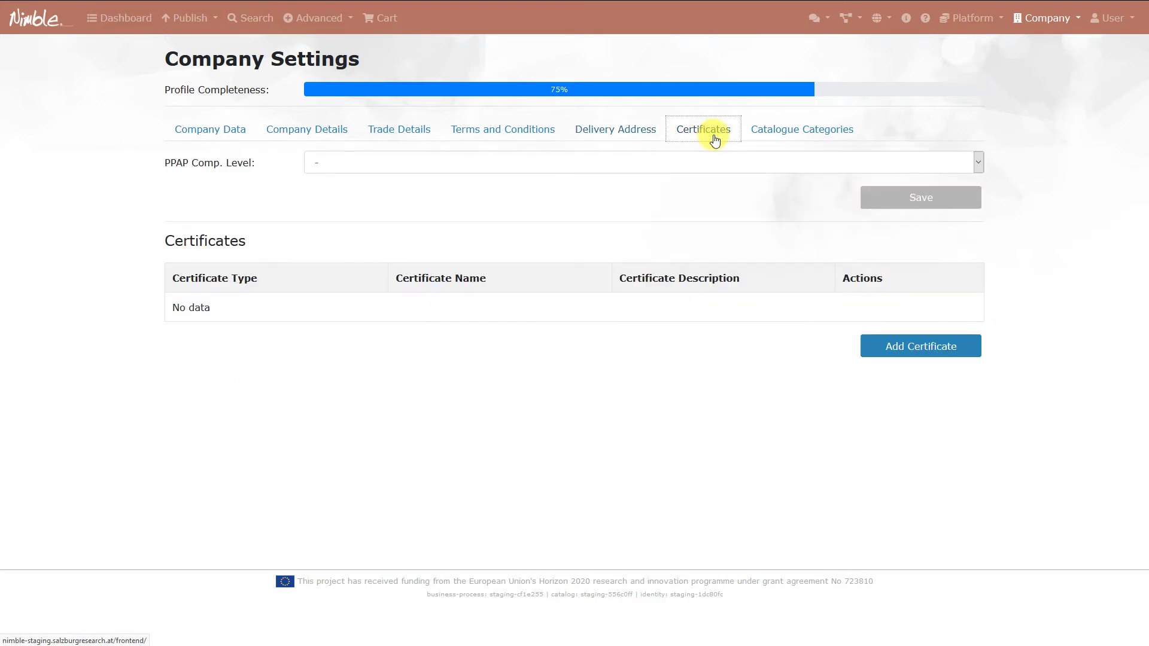
left_click(327, 161)
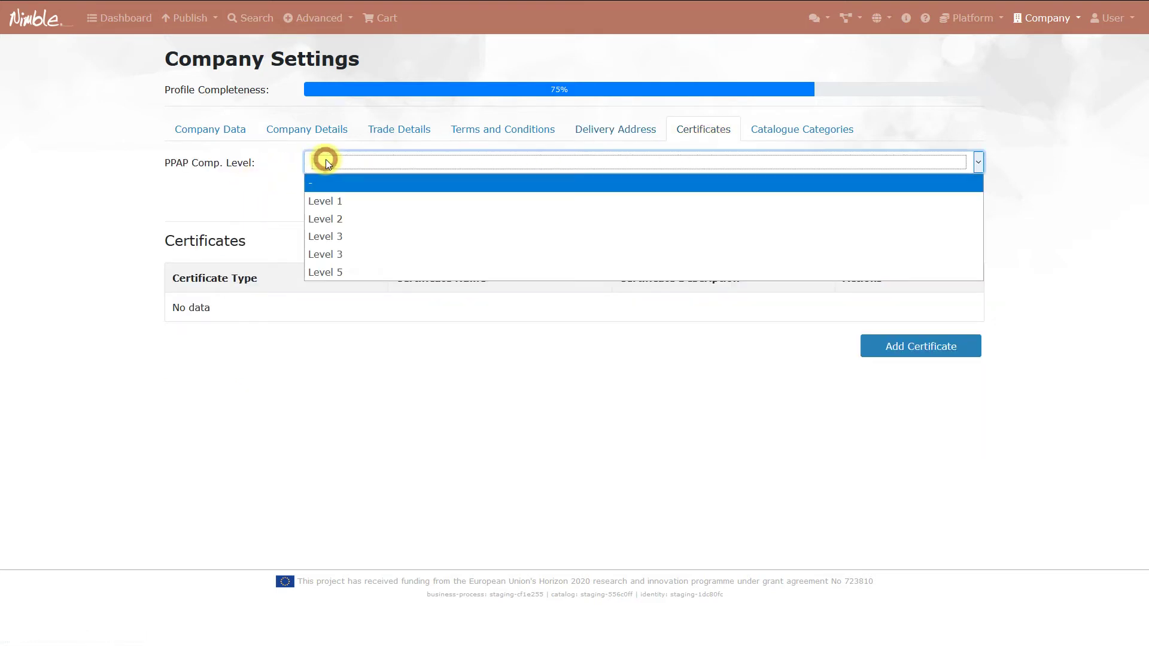
left_click(352, 239)
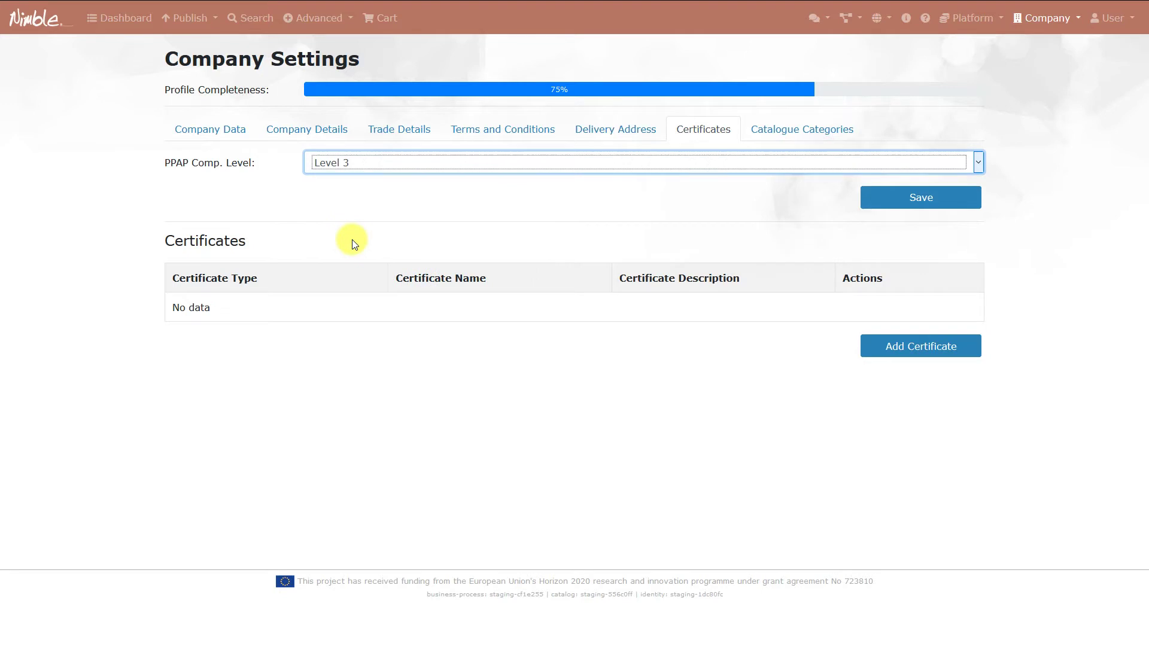
left_click(894, 203)
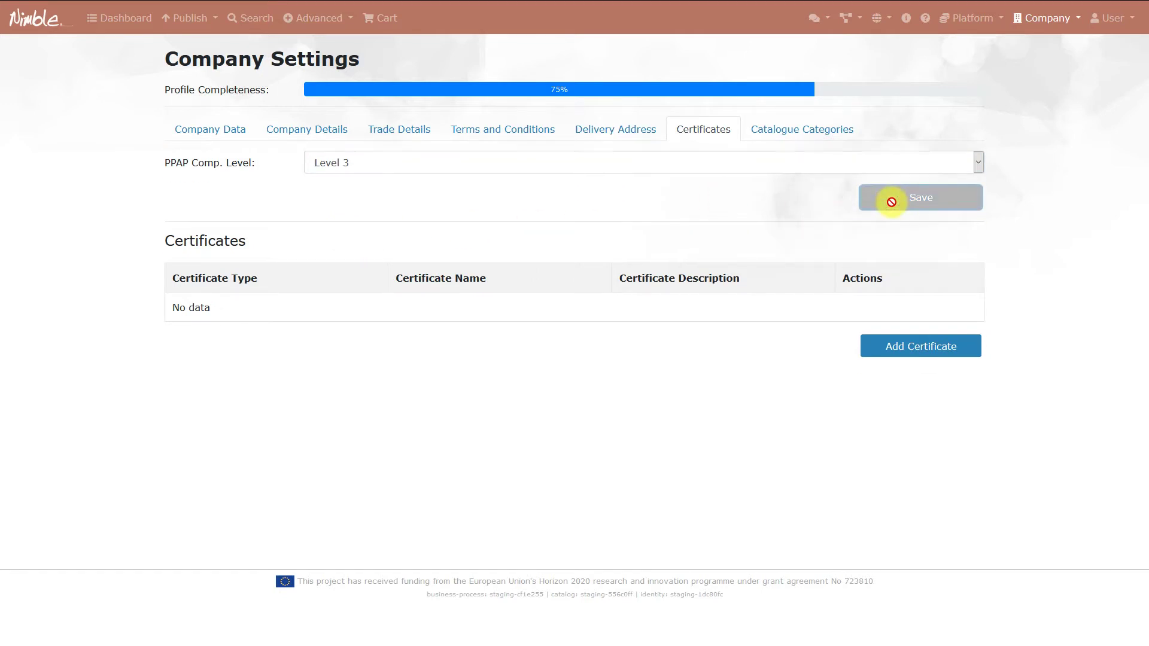
- Add a certificate of type Other named "Some certificate" with the file logo.png and save it
left_click(880, 347)
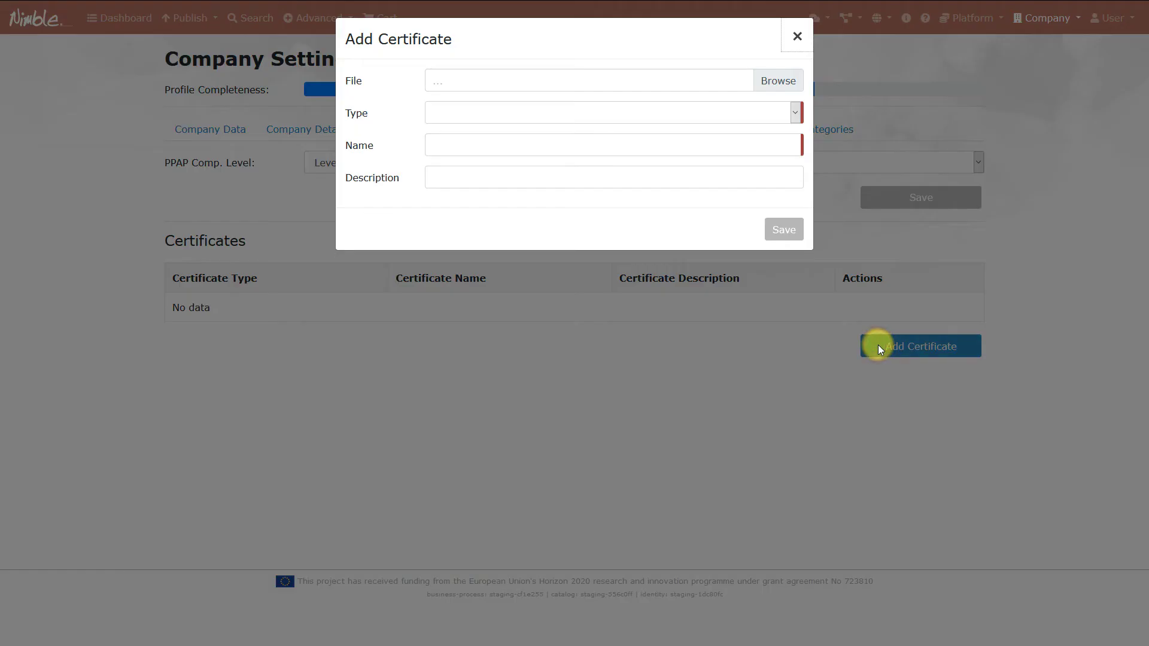
left_click(761, 81)
left_click(206, 96)
left_click(475, 305)
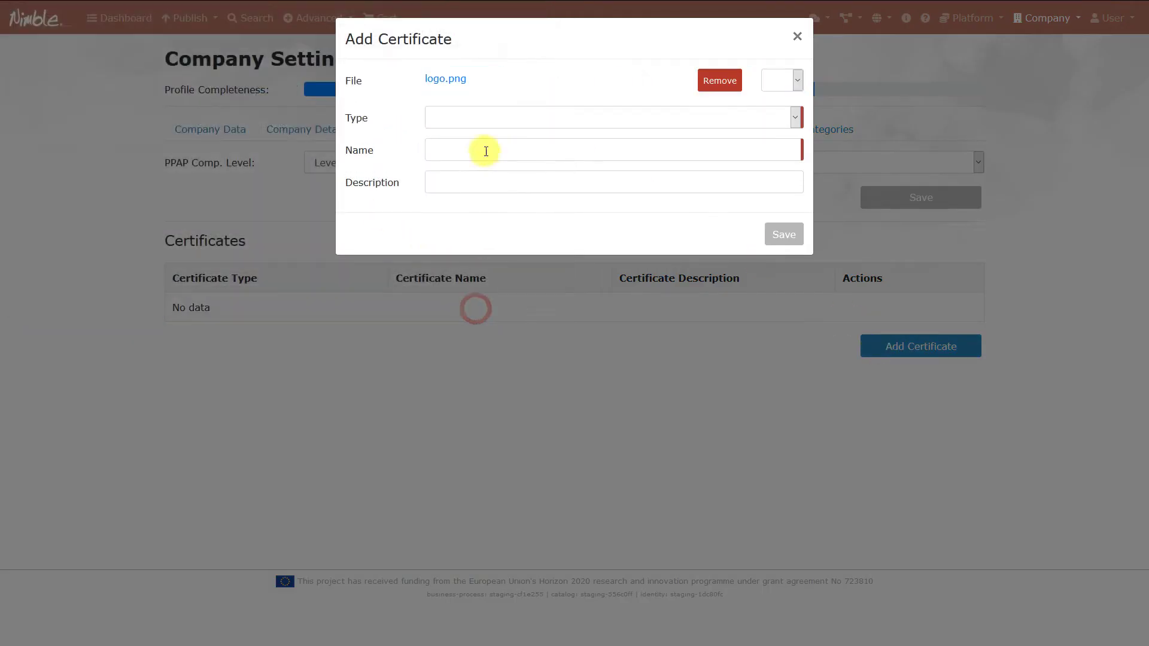
left_click(489, 116)
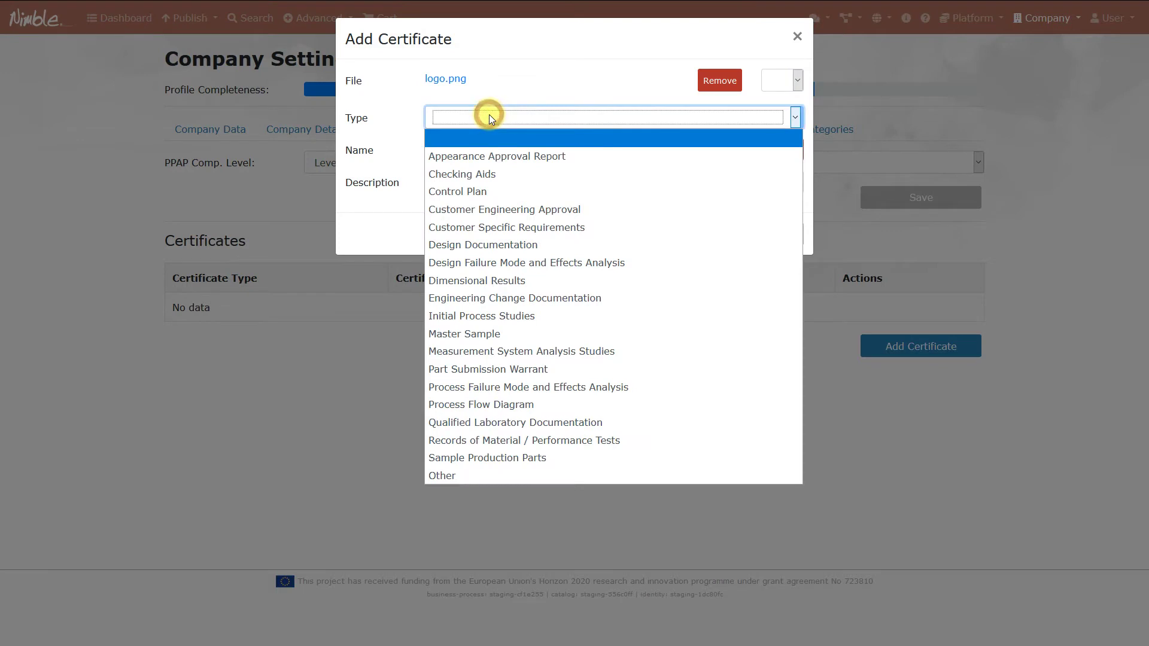
left_click(460, 473)
left_click(527, 160)
type("Some certificate")
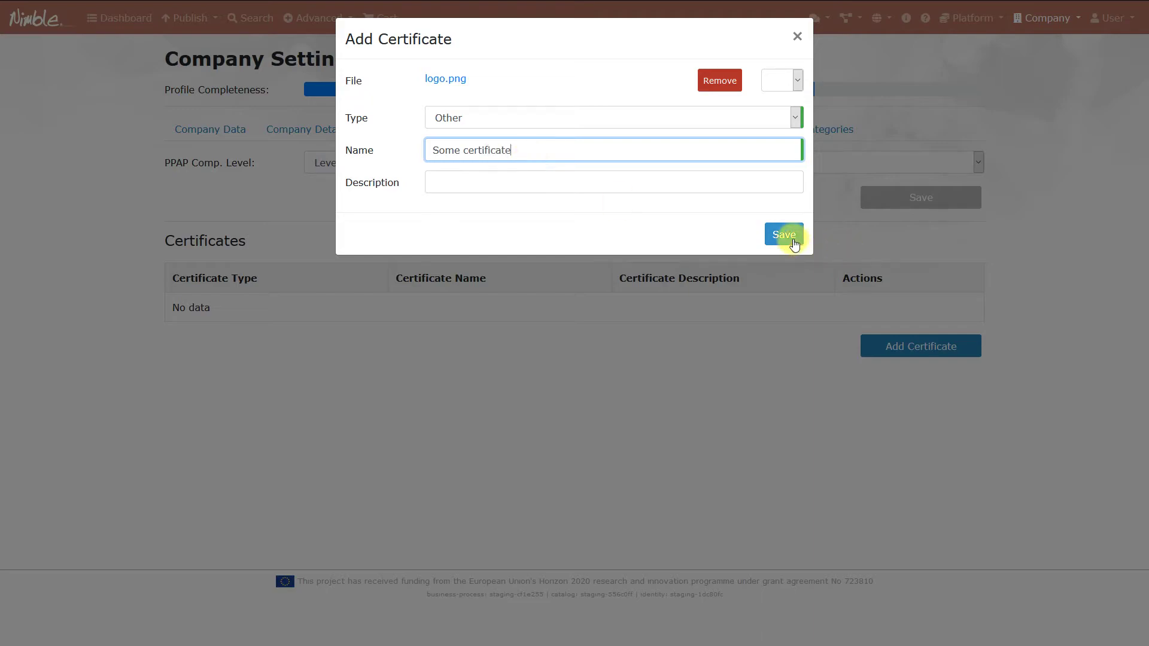
left_click(792, 239)
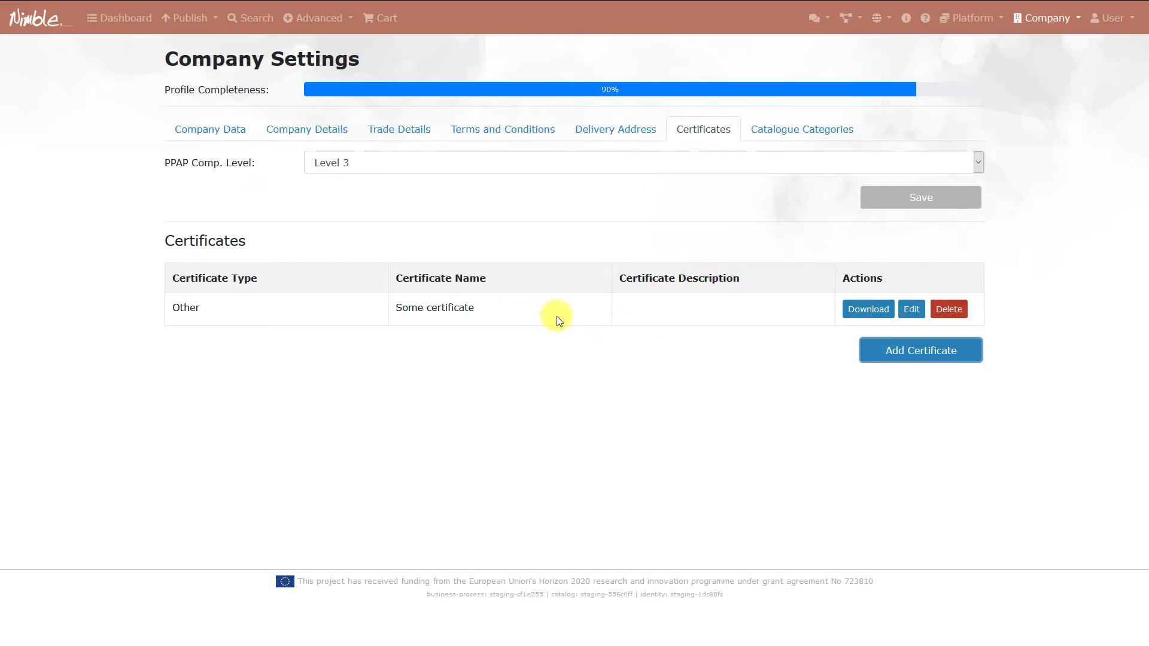
- View the favorite and recently used catalogue categories, and log out of the account
left_click(786, 133)
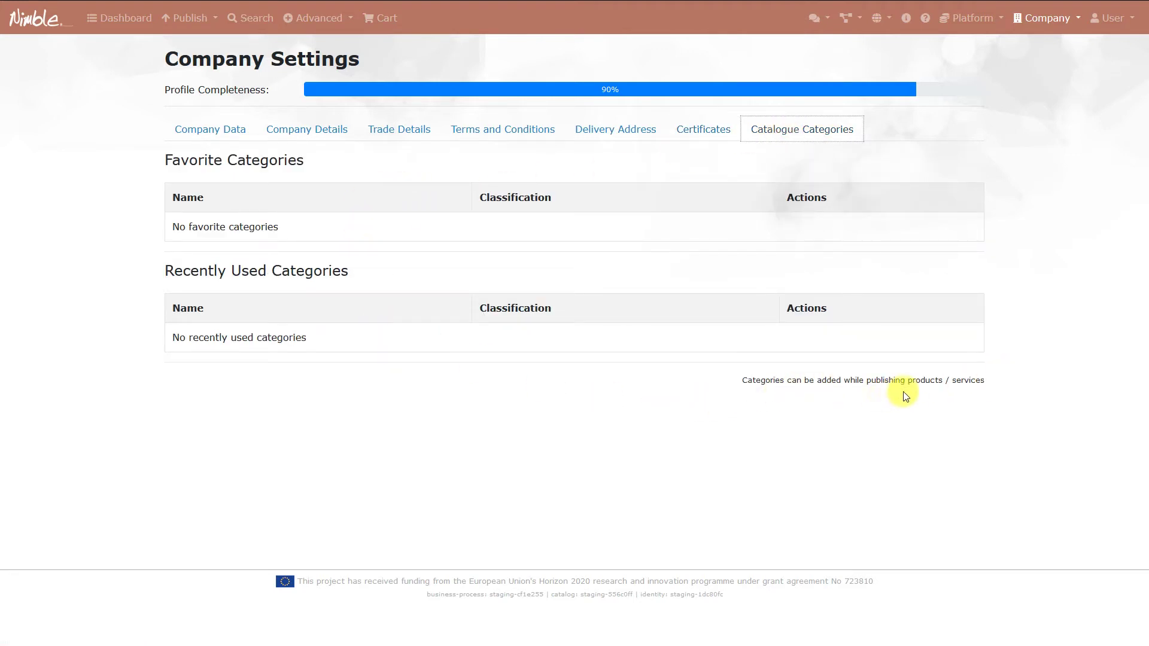
left_click(1065, 323)
left_click(1101, 18)
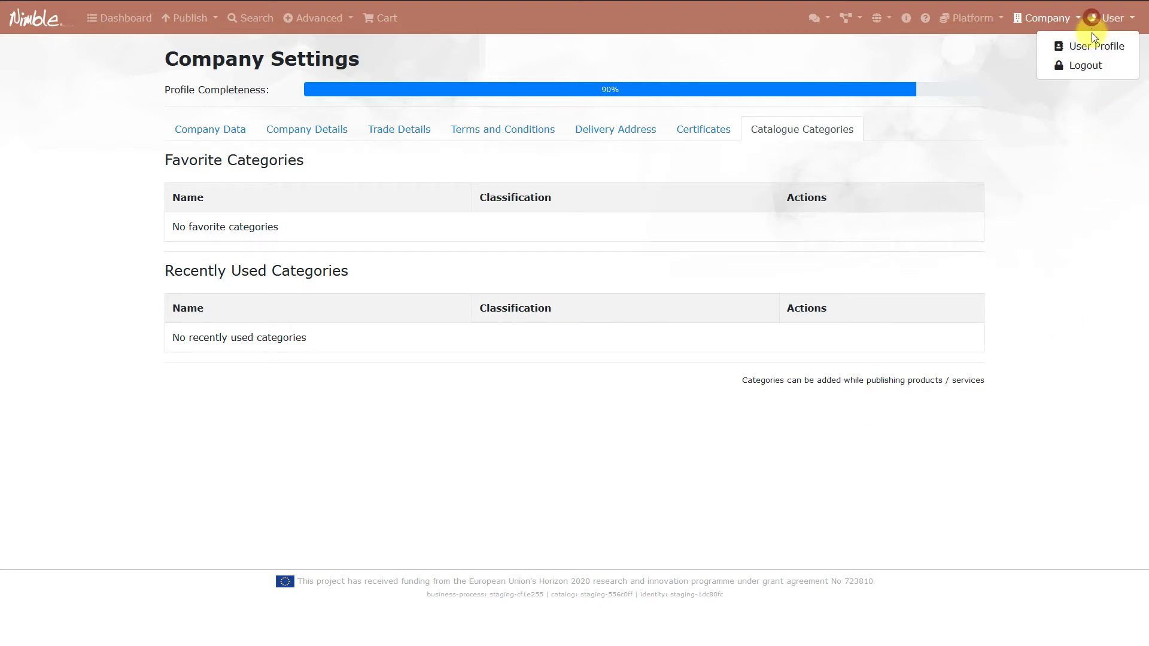
left_click(1083, 62)
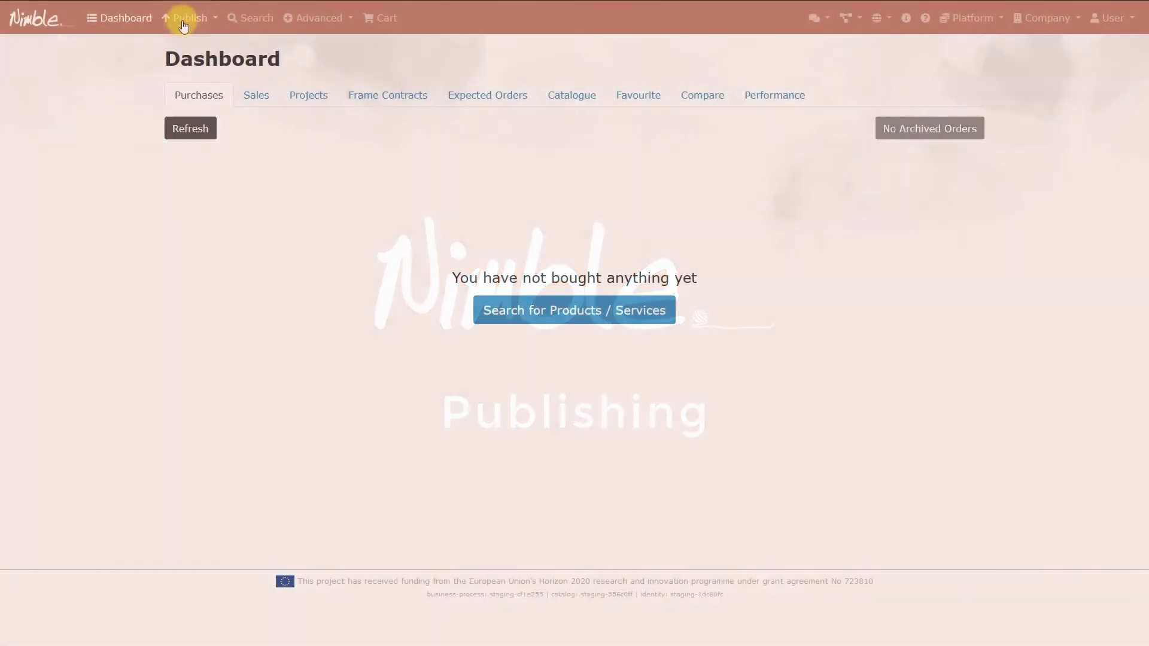
- Start publishing a product or service, and try the Furniture Sector Categories filter before returning to All Categories
left_click(187, 18)
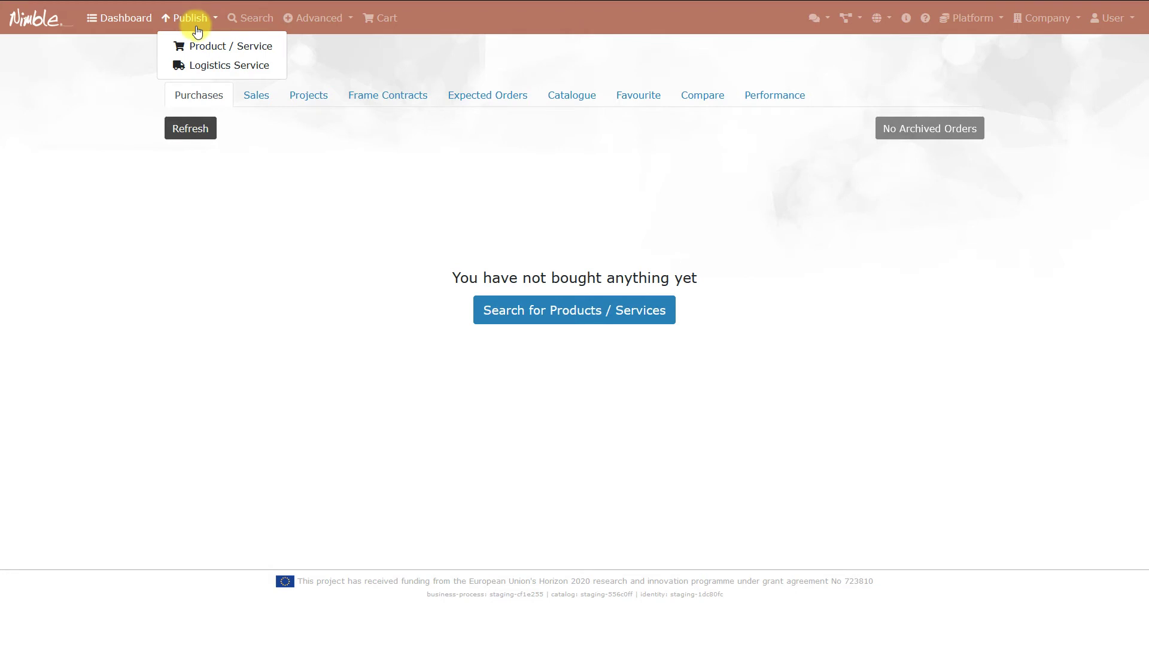
left_click(246, 51)
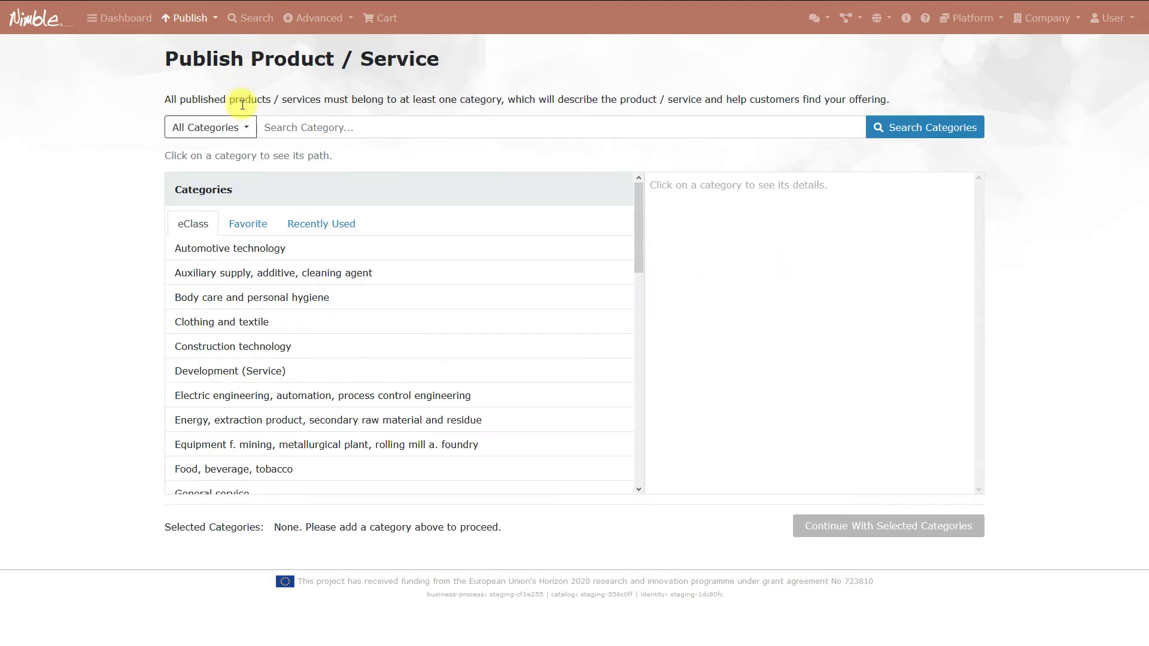
left_click(220, 132)
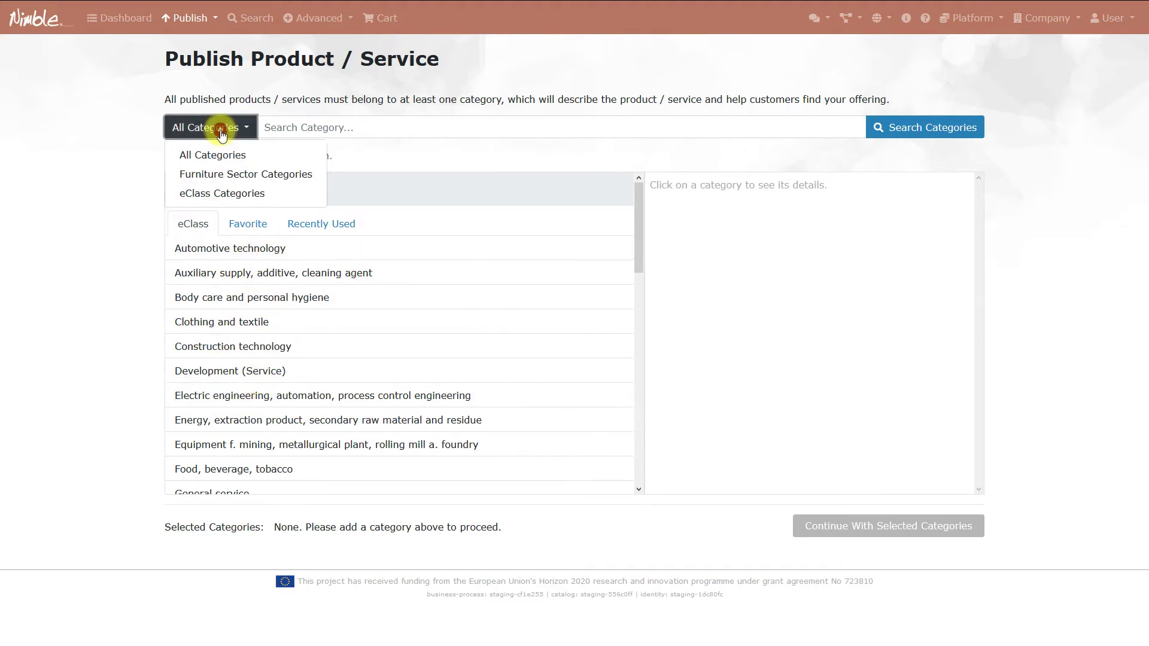
left_click(231, 177)
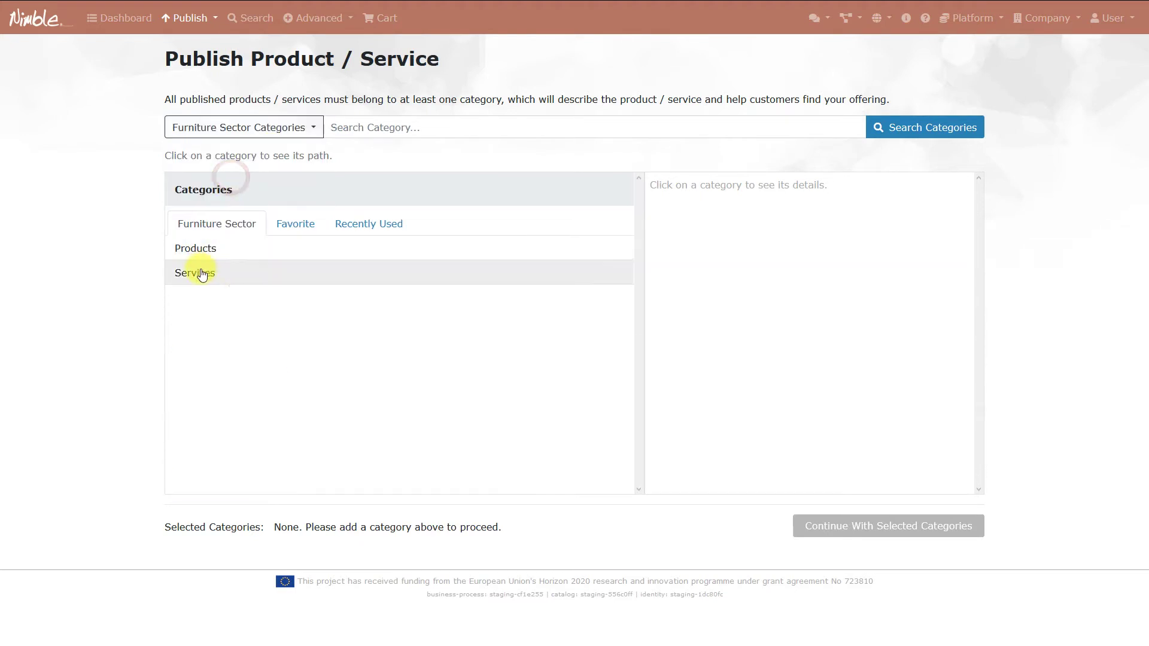
left_click(255, 137)
left_click(257, 152)
- Search the categories for "office chair" and open the details of Office chair (workshop, unspecified)
left_click(356, 122)
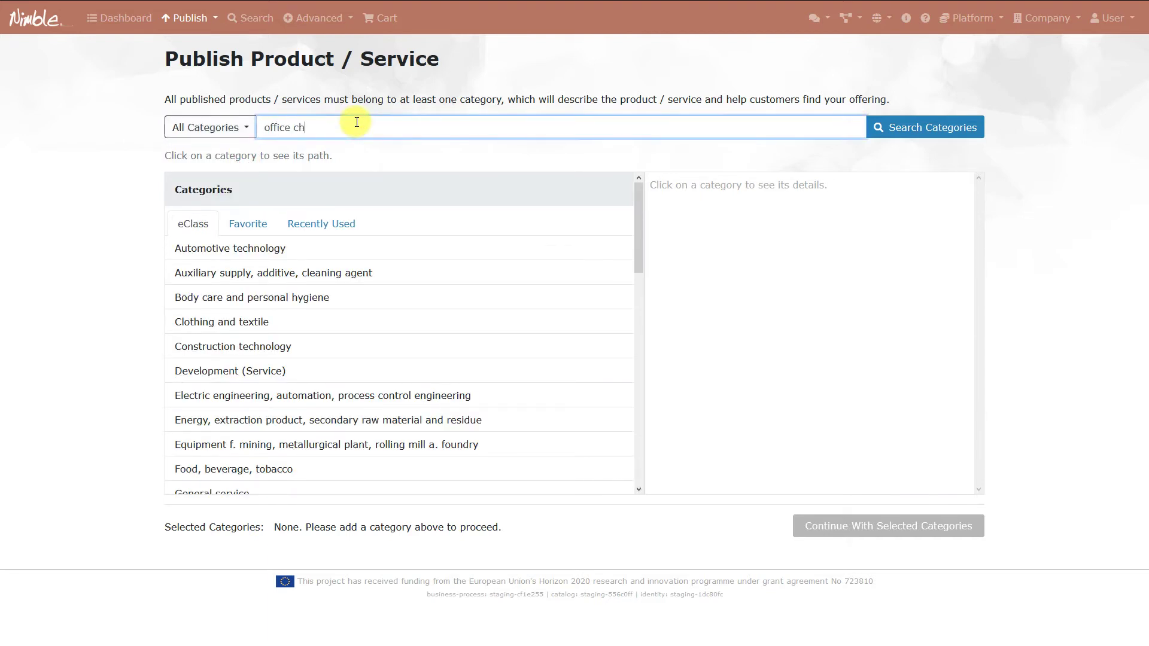
type("office chair")
key("Return")
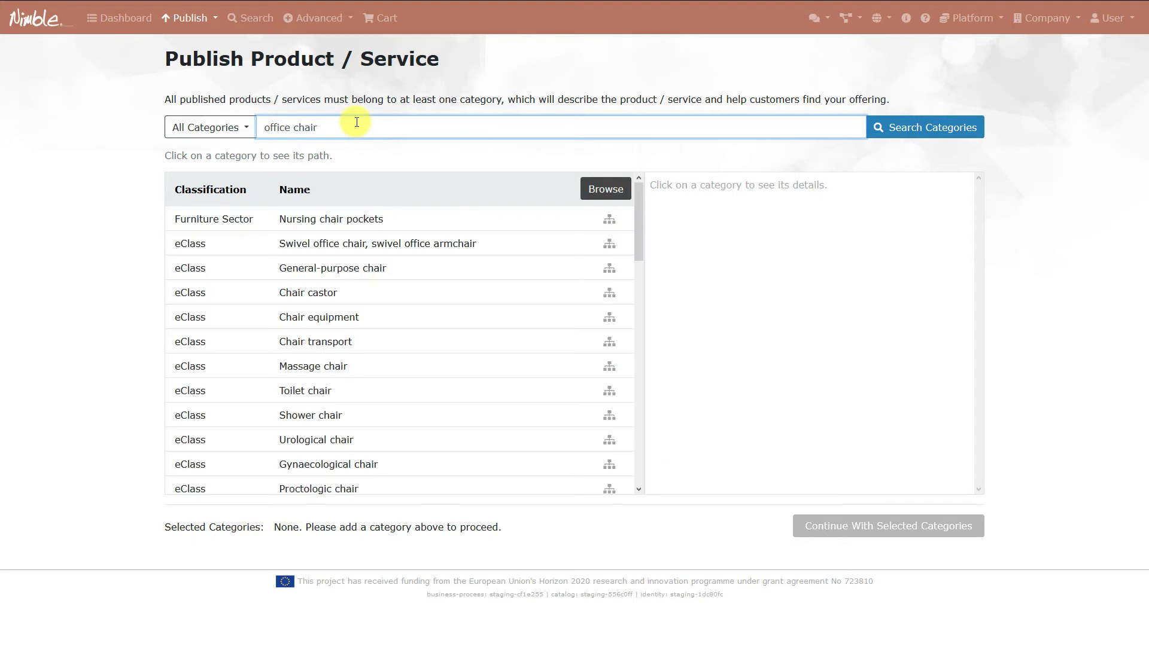
scroll(466, 294, "down", 4)
scroll(466, 295, "down", 5)
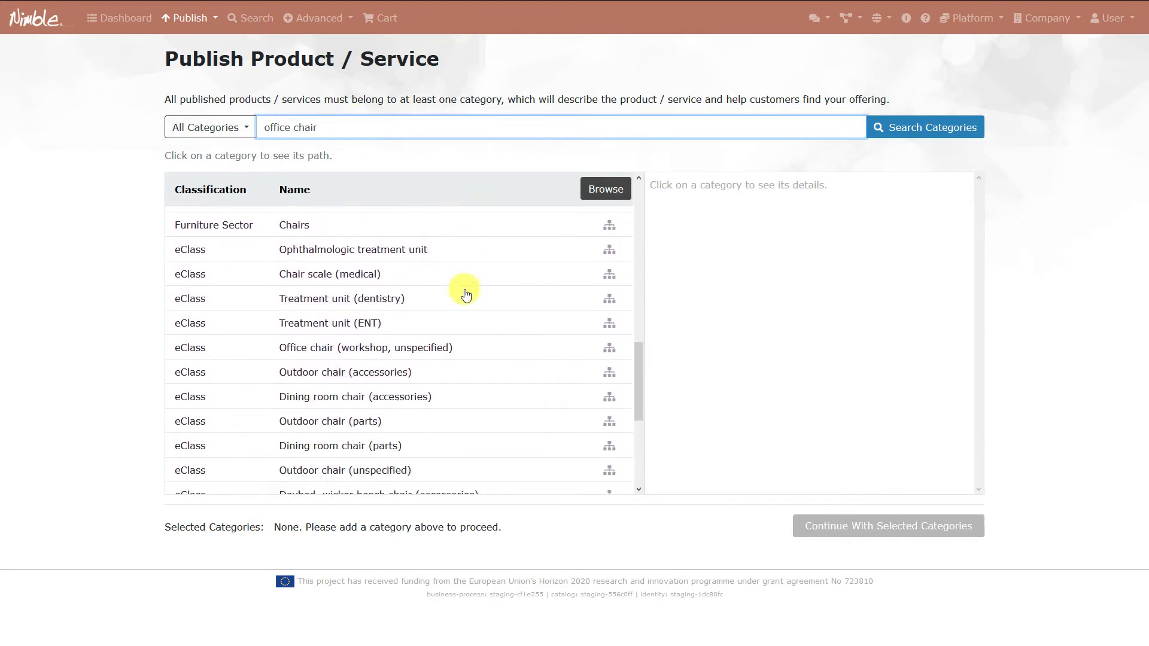
scroll(466, 294, "down", 1)
left_click(389, 309)
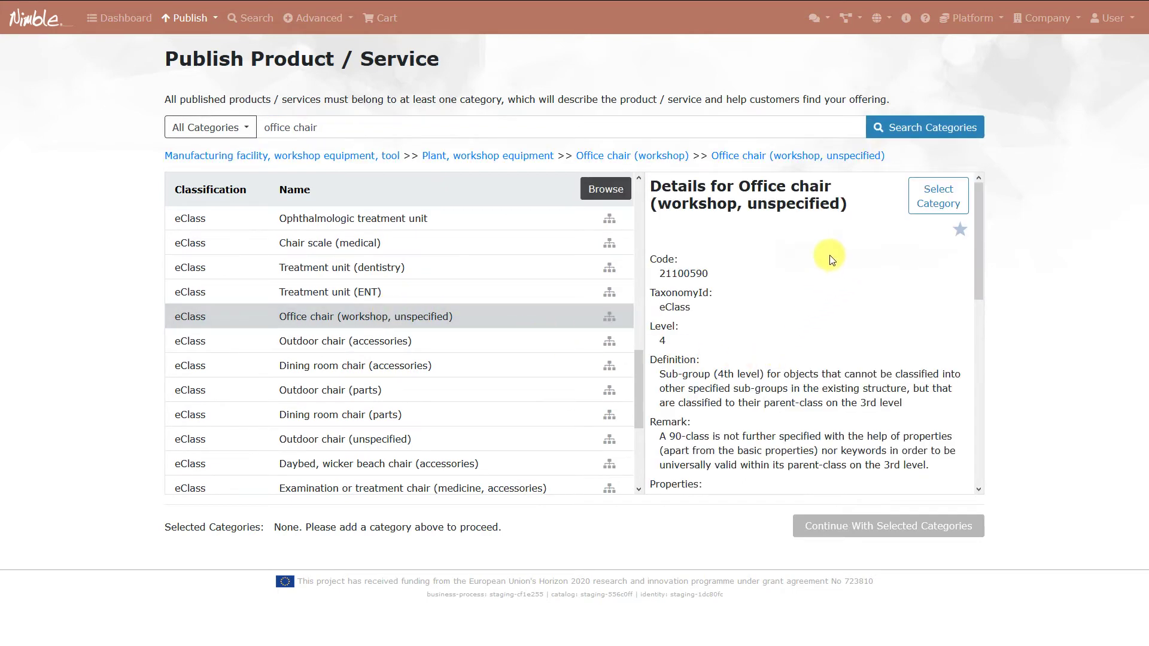
- Review the office chair category's properties, mark it as a favorite, and continue to the product form with it selected
scroll(735, 411, "down", 10)
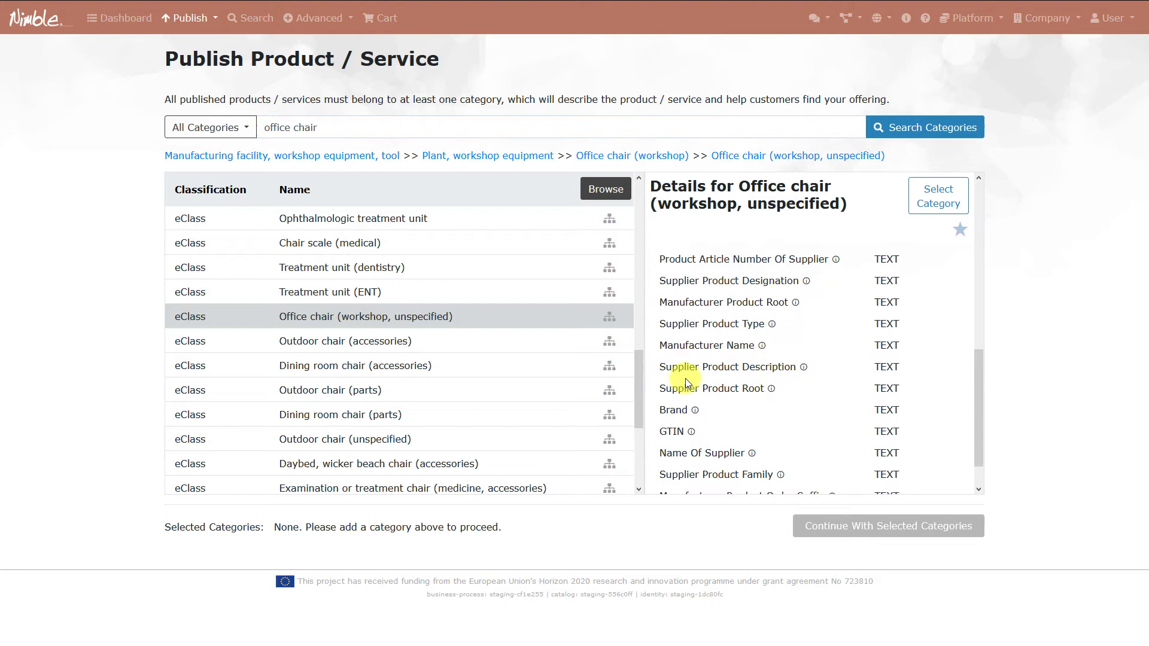
scroll(741, 411, "up", 10)
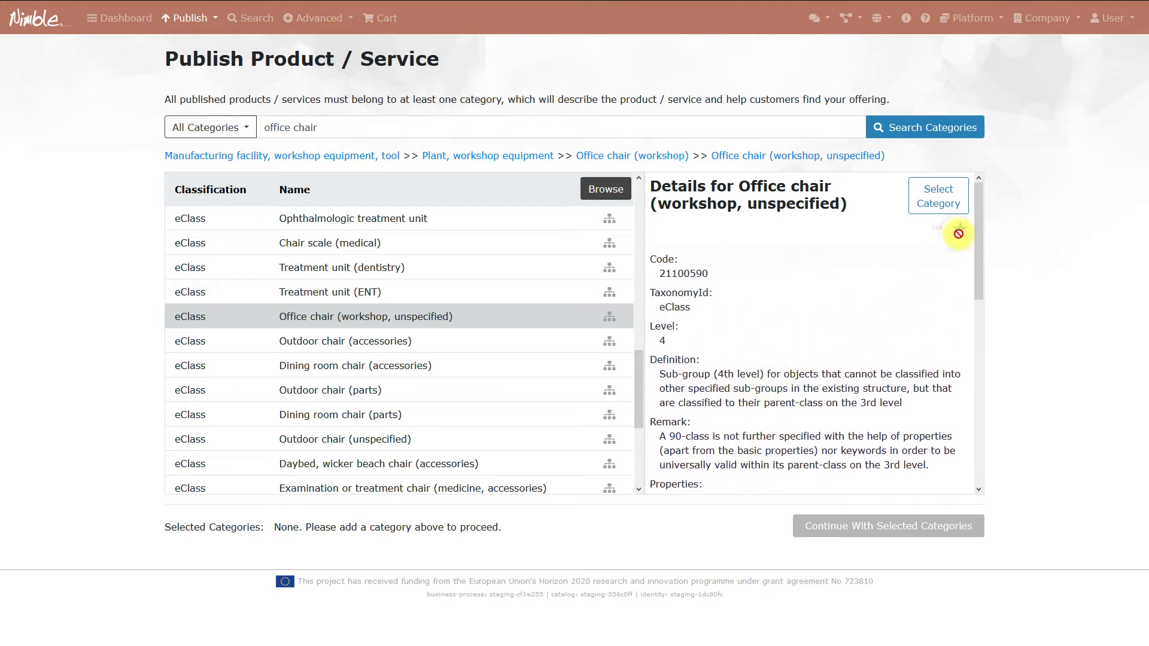
left_click(938, 206)
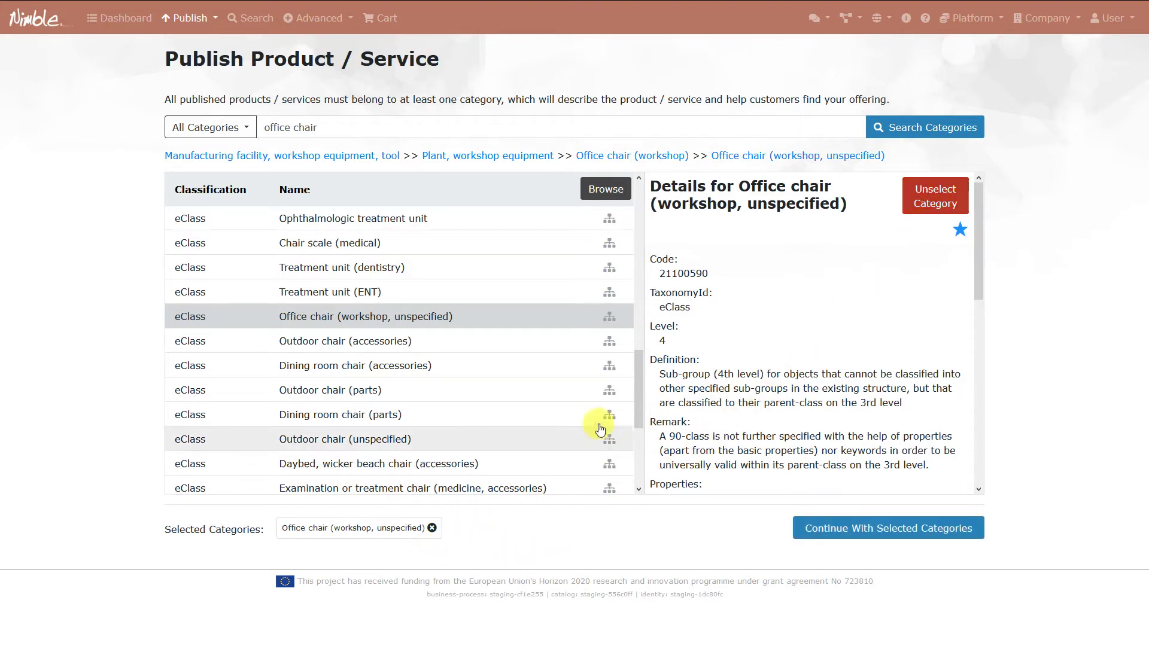
left_click(834, 527)
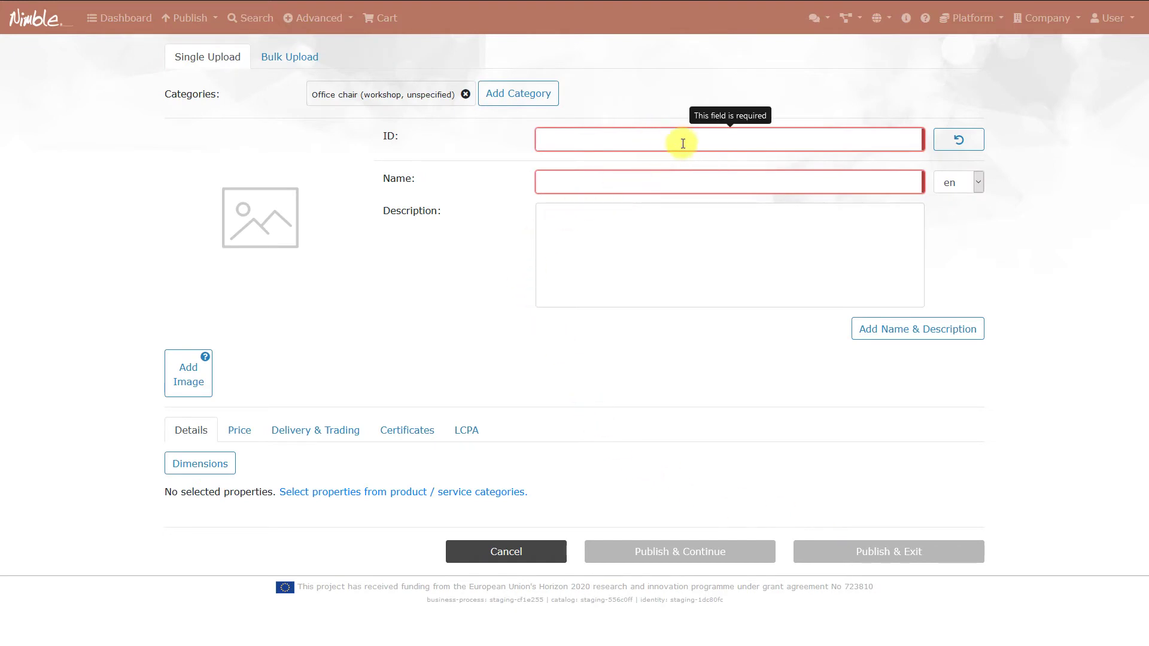
- Generate an ID for the product and name it "Premium office chair XT-20"
left_click(968, 146)
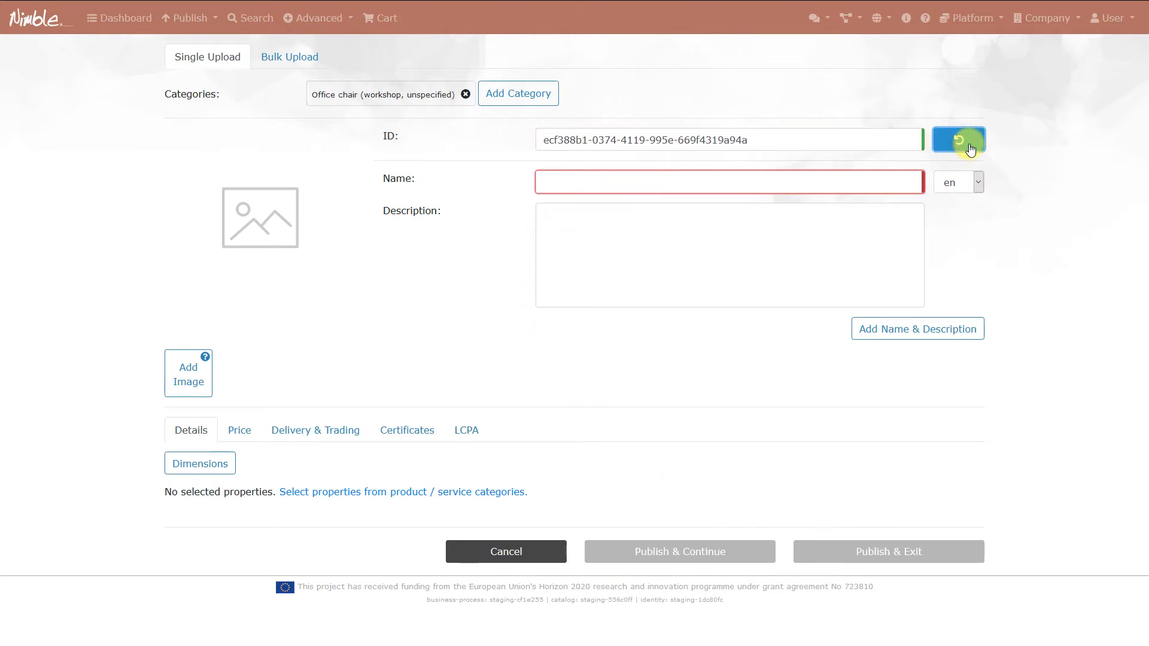
left_click(603, 179)
type("Premium office chair XT-20")
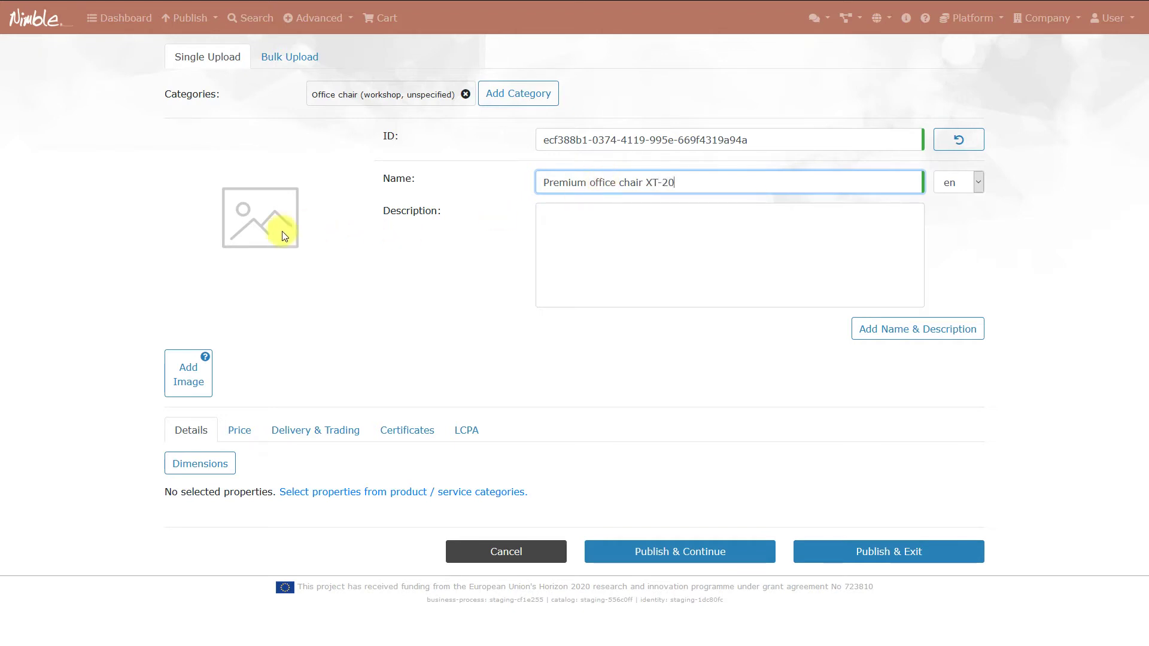
- Upload the black office chair image and enter the product description "Perfect for long working sessions"
left_click(185, 371)
left_click(135, 83)
left_click(471, 303)
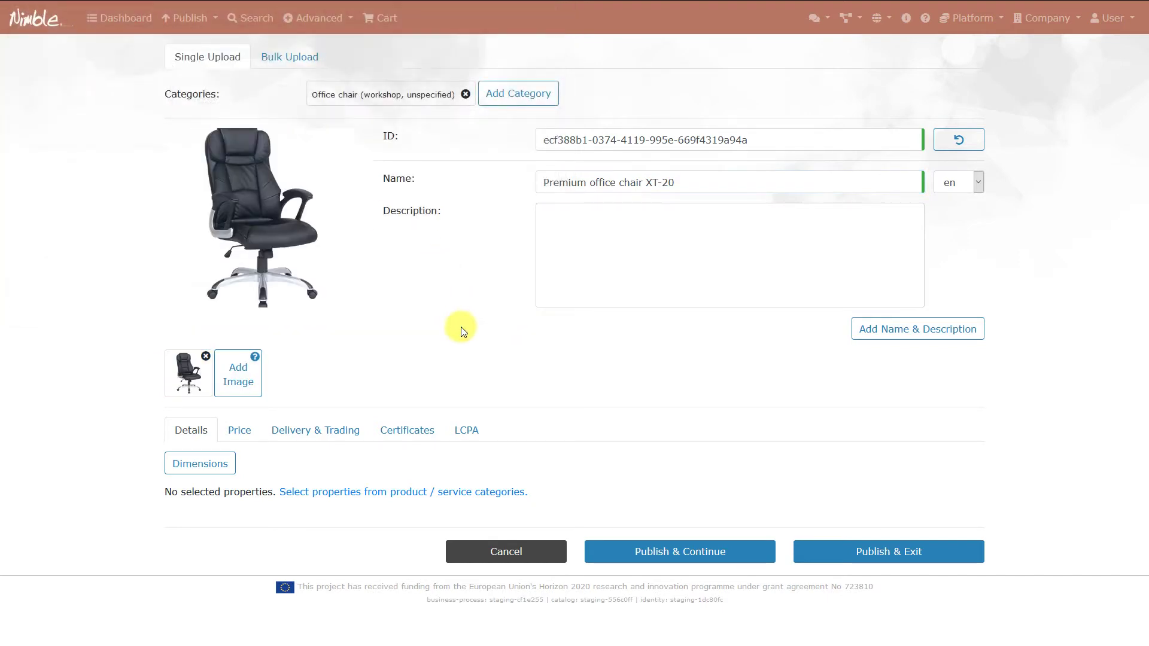
left_click(624, 251)
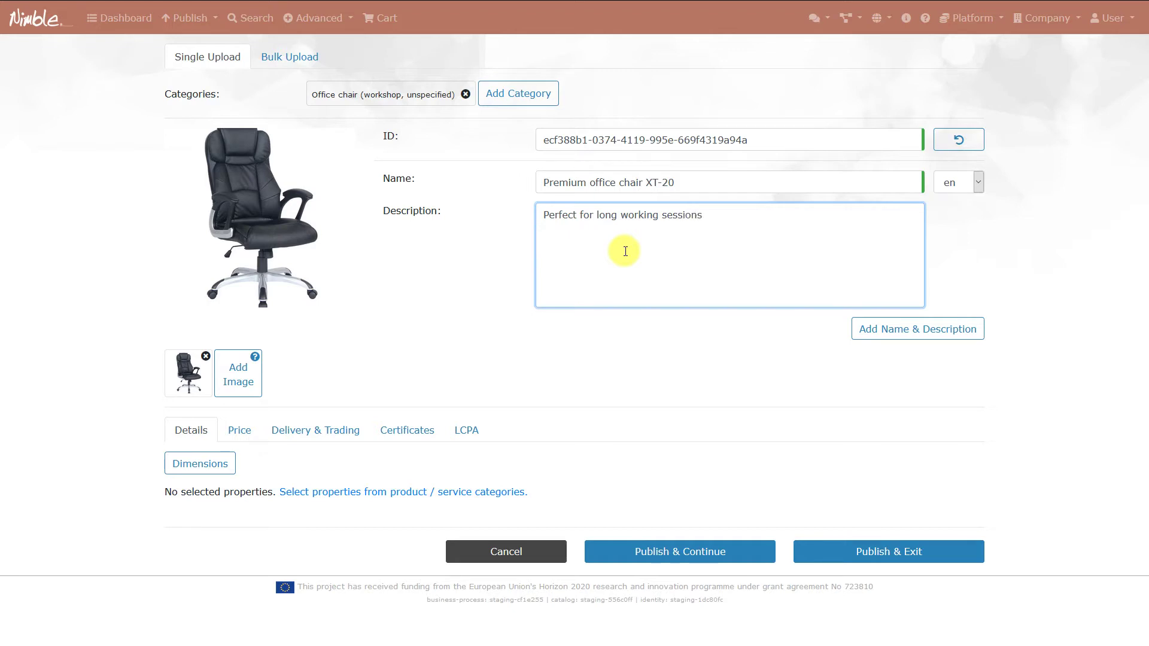
left_click(562, 353)
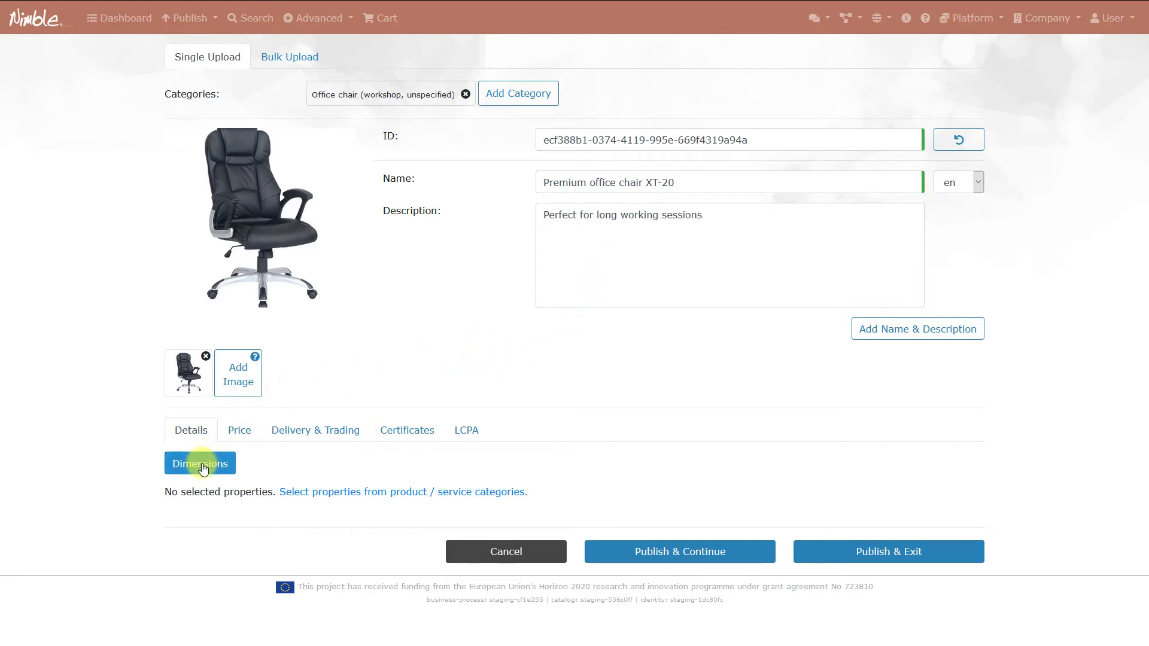
- Look over the product's dimension fields, and add the Product type property from the office chair category to its details
left_click(202, 469)
scroll(179, 463, "down", 1)
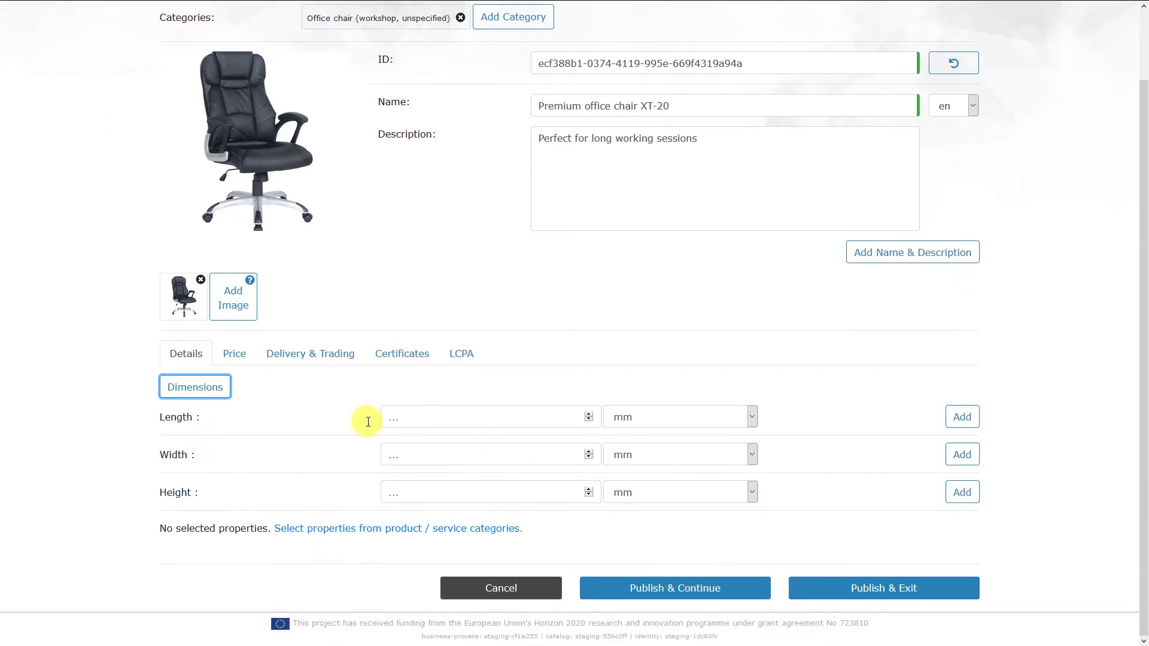
left_click(202, 388)
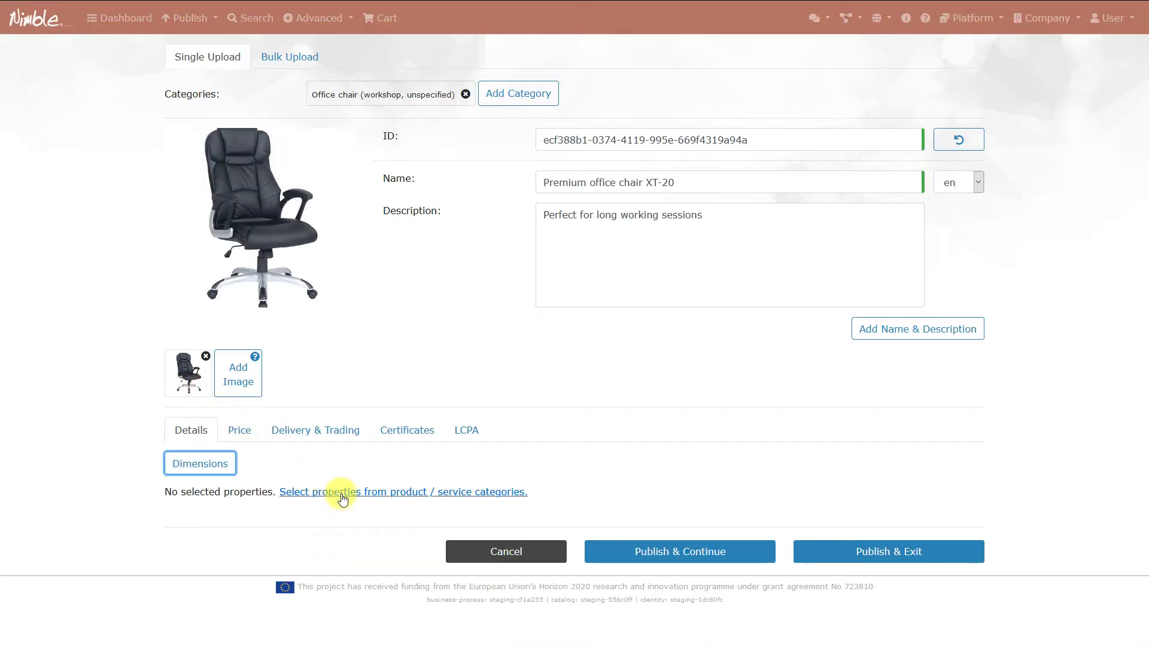
left_click(358, 491)
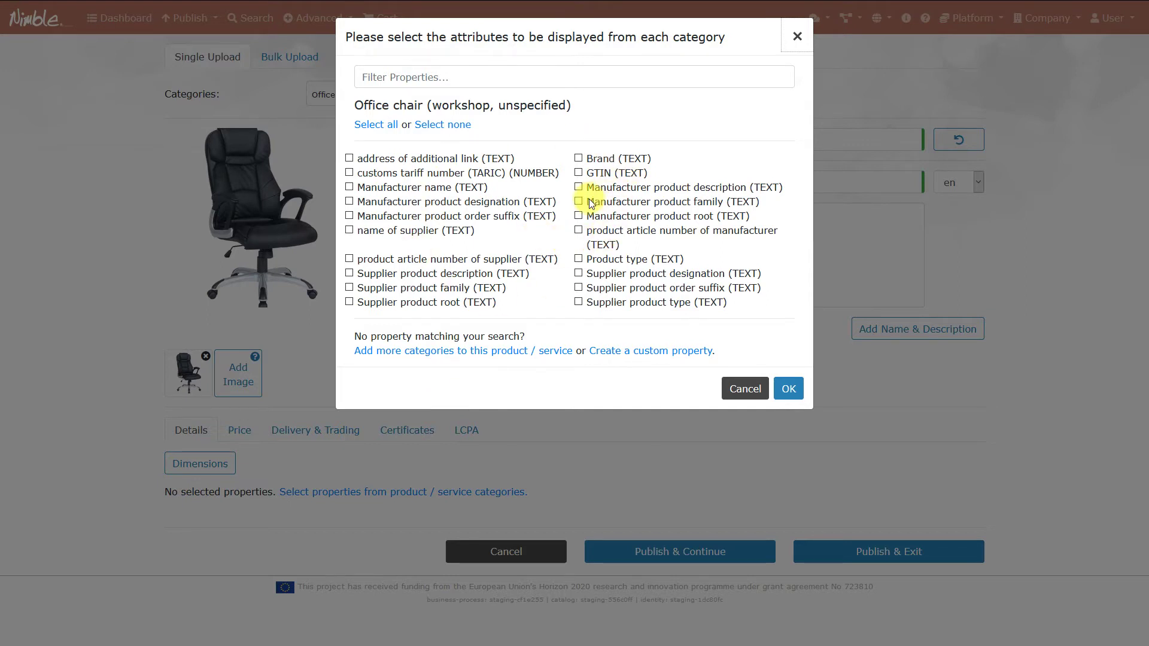
left_click(577, 259)
left_click(788, 389)
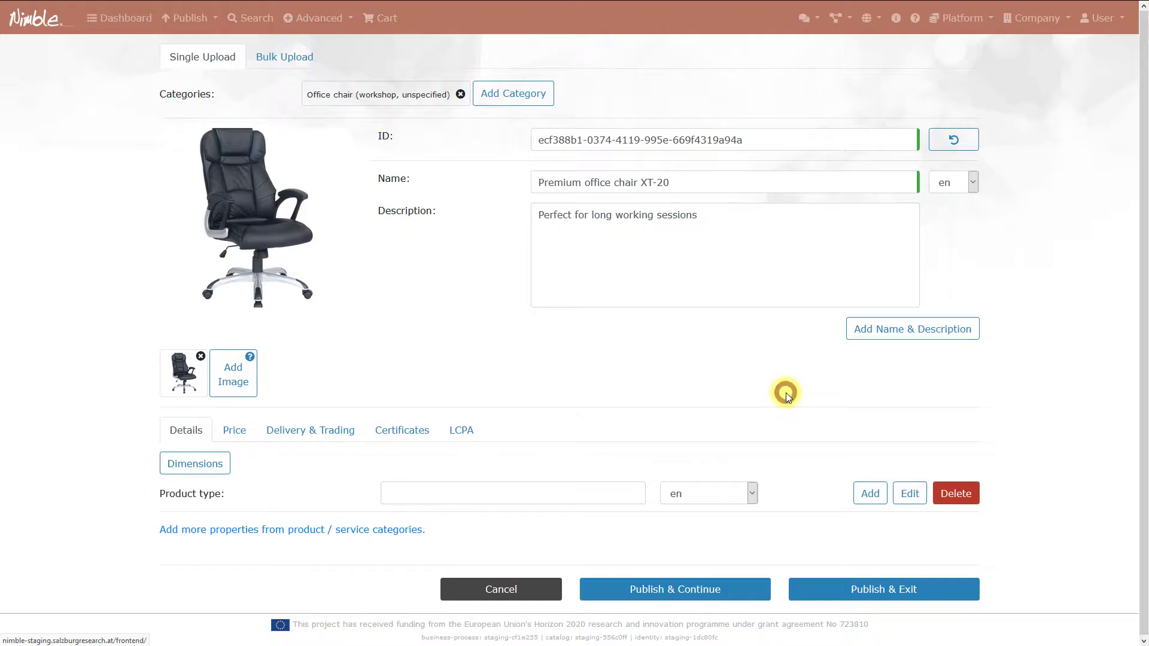
- Enter "light" and "heavy" as two values of the Product type property
left_click(605, 490)
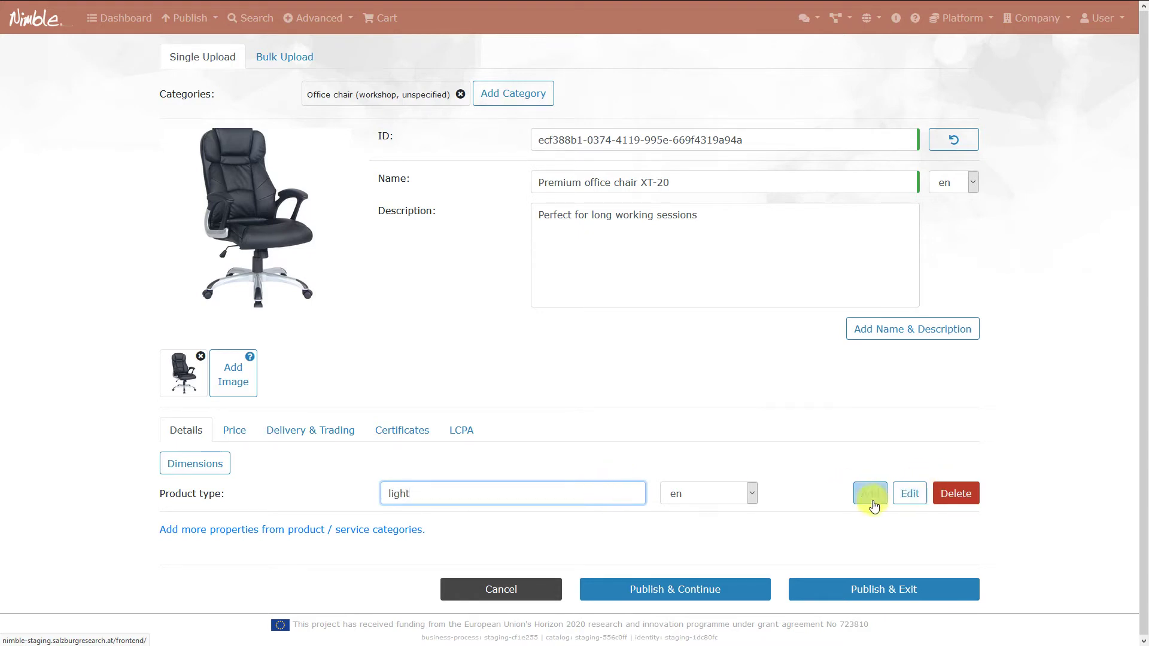
left_click(870, 494)
left_click(436, 520)
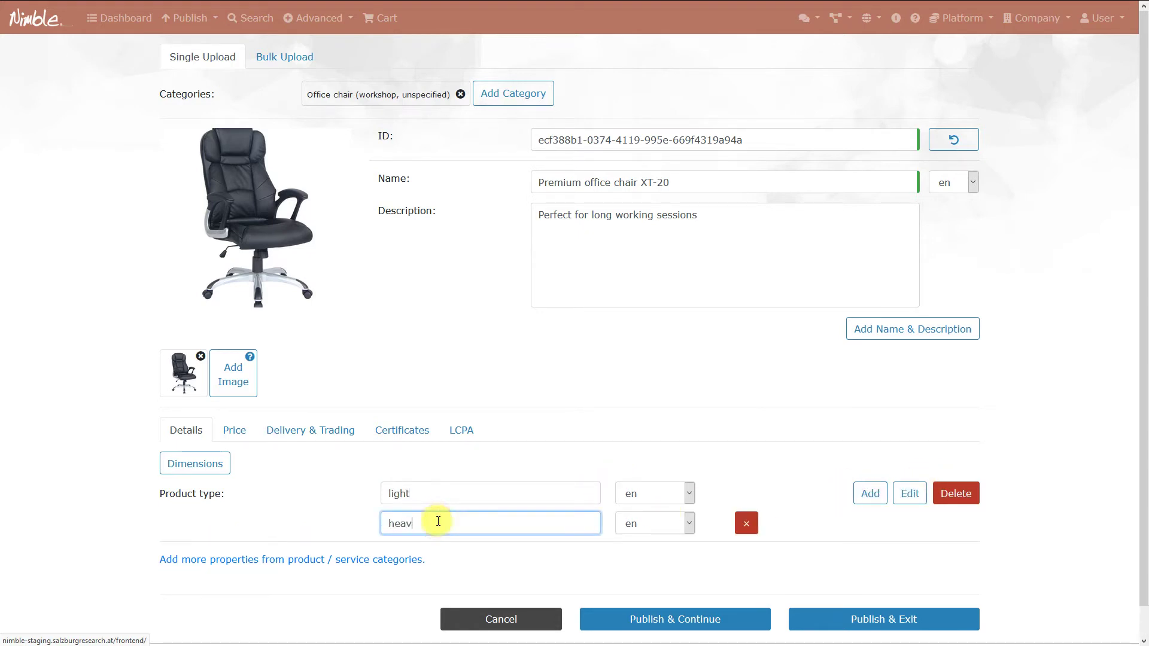
left_click(375, 455)
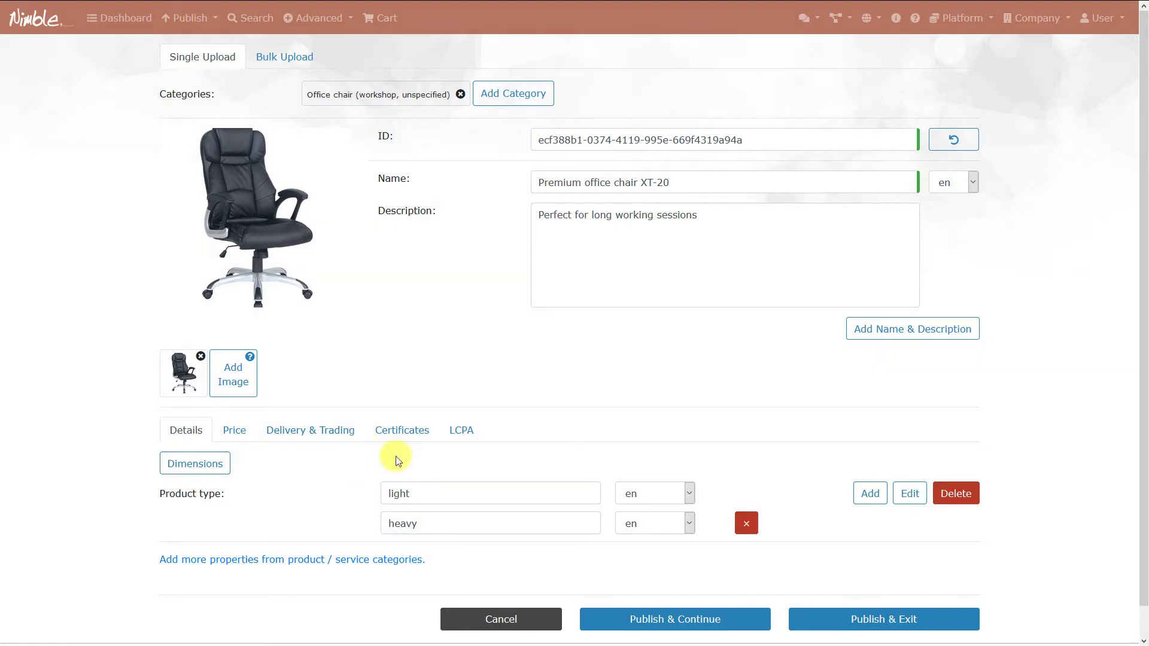
- Create a custom property named "Cover" with the data type Text
left_click(357, 560)
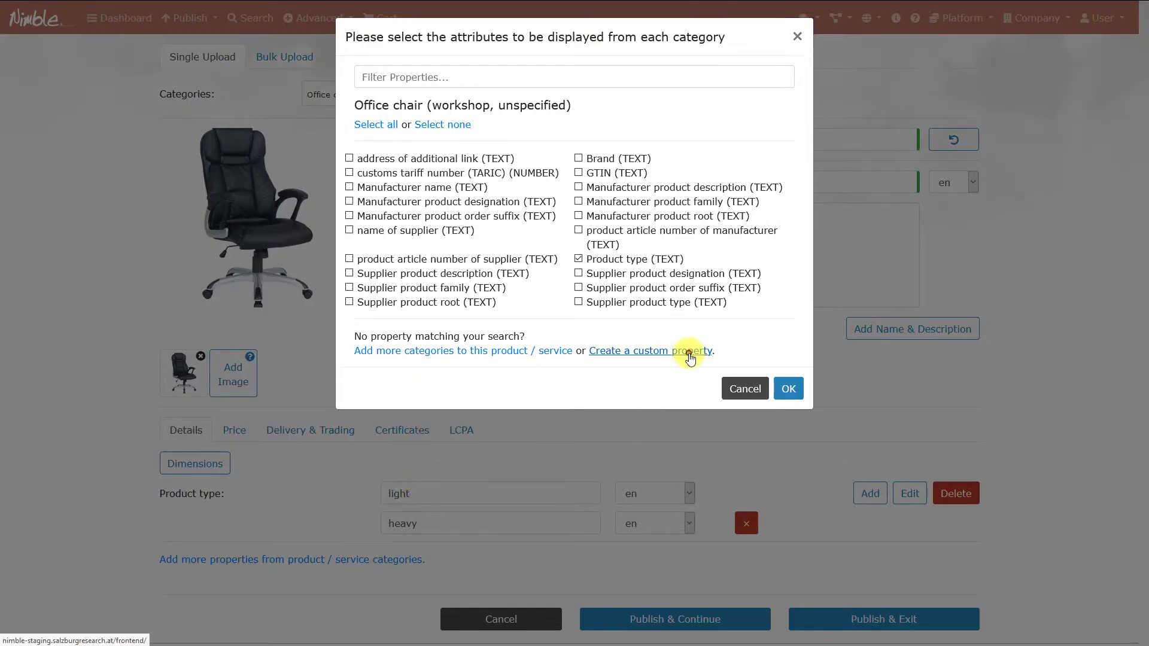
left_click(690, 353)
left_click(510, 85)
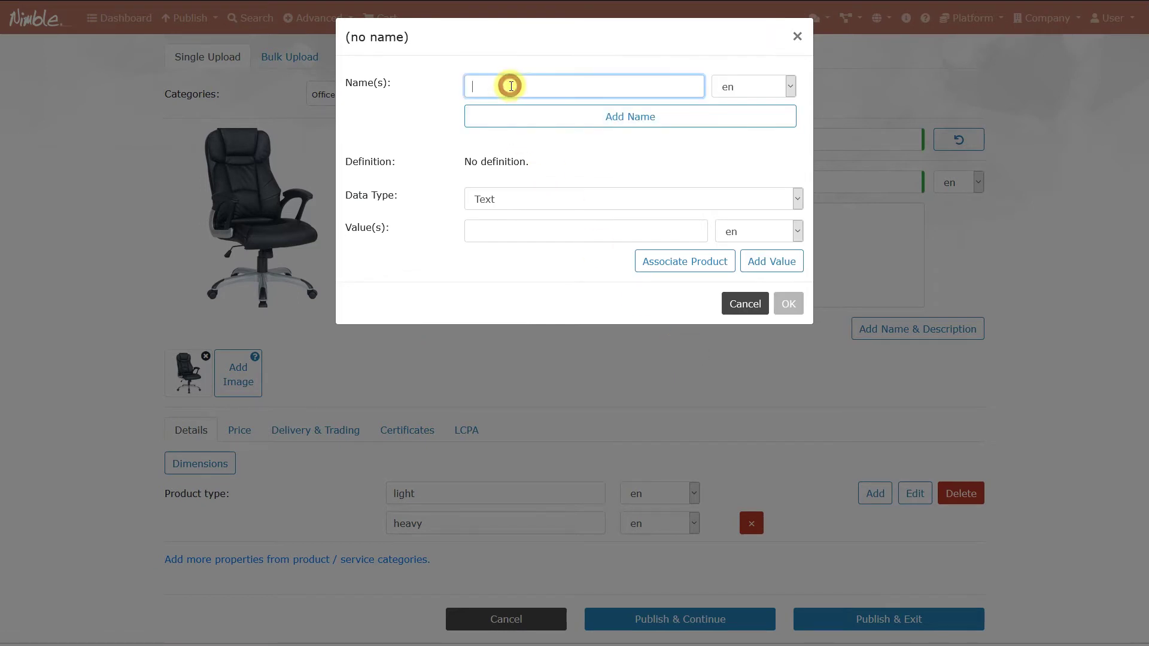
type("Cover")
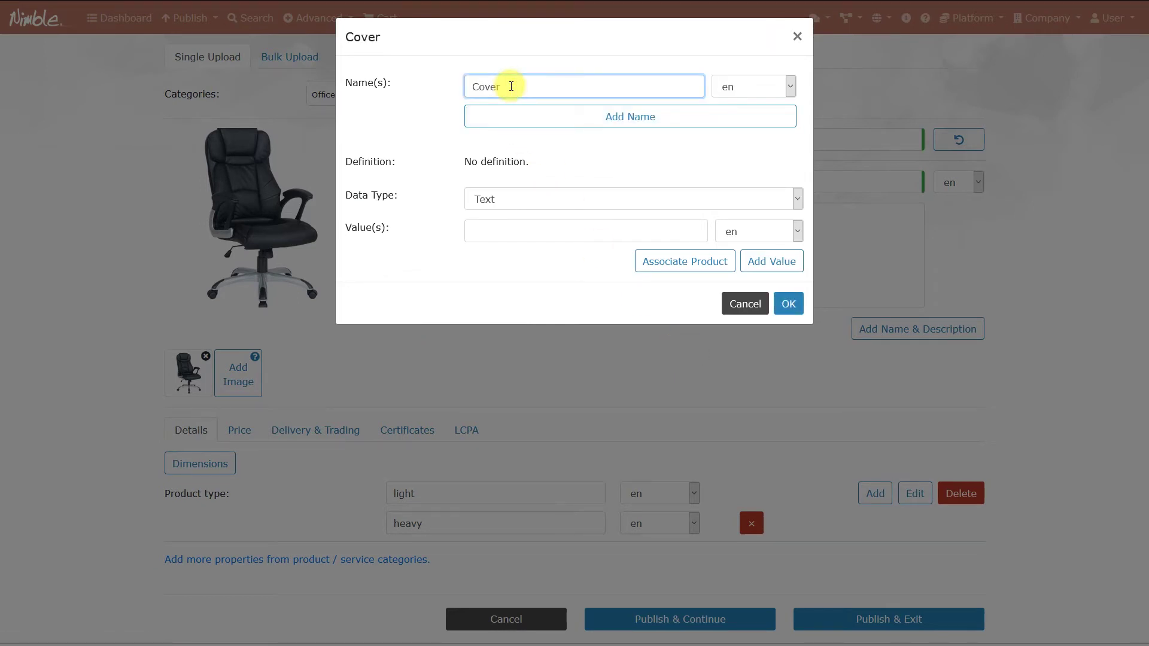
left_click(559, 199)
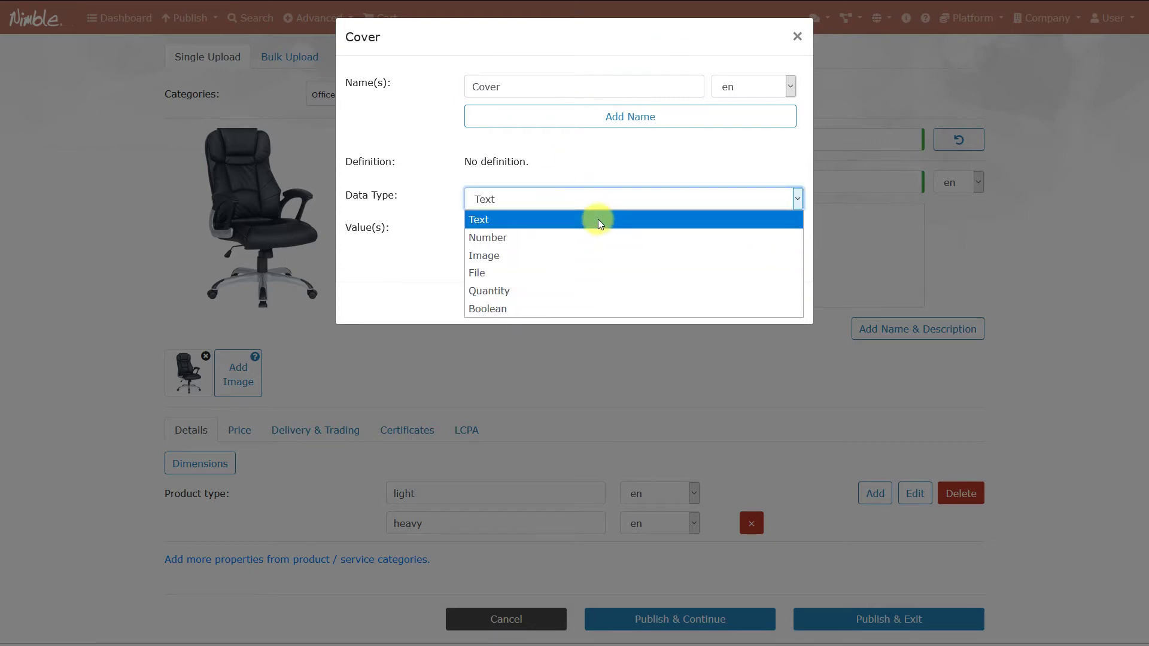
left_click(601, 202)
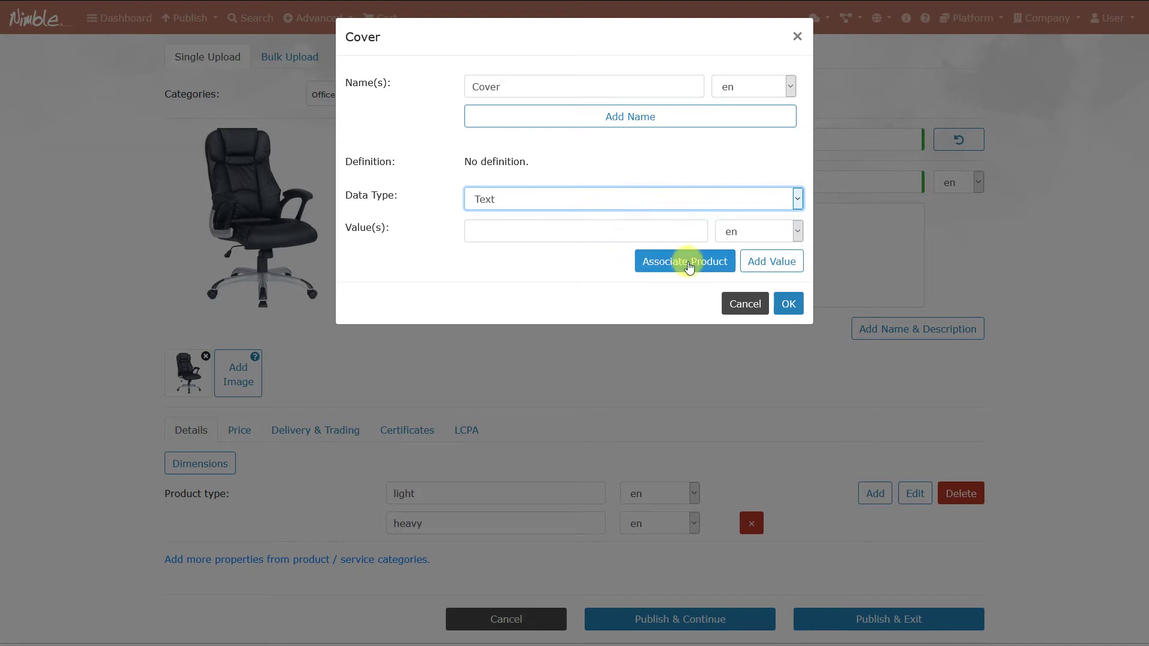
- Search for "black leather", associate Black leather cloth 1m2 as the Cover property's value, and save the property
left_click(688, 263)
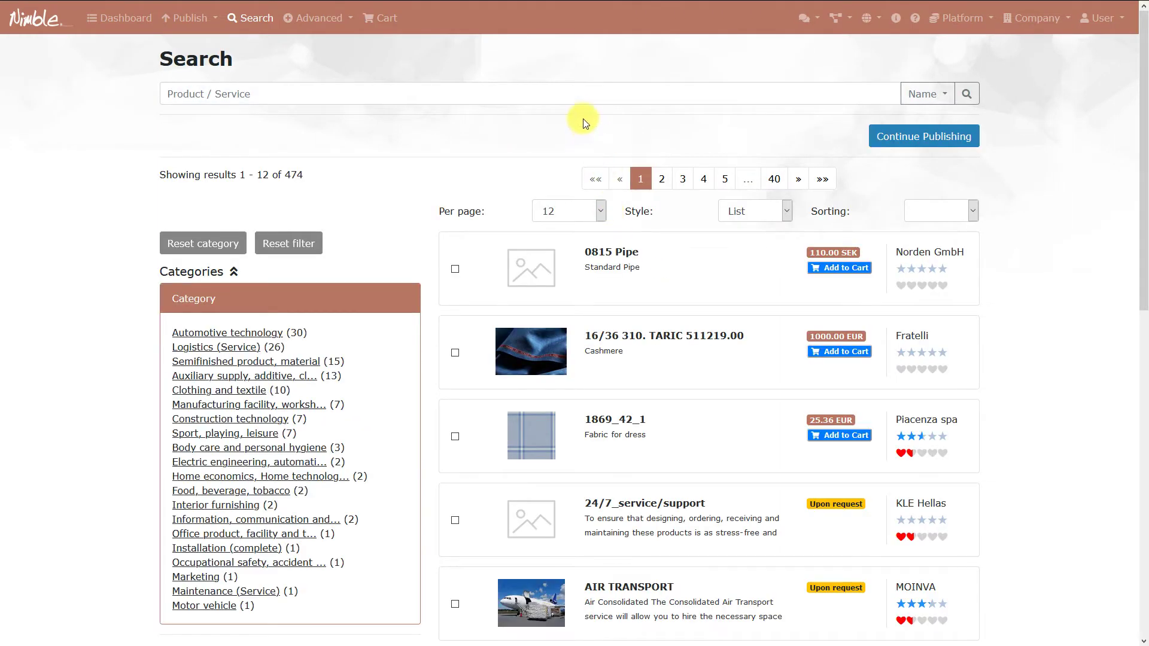
left_click(589, 98)
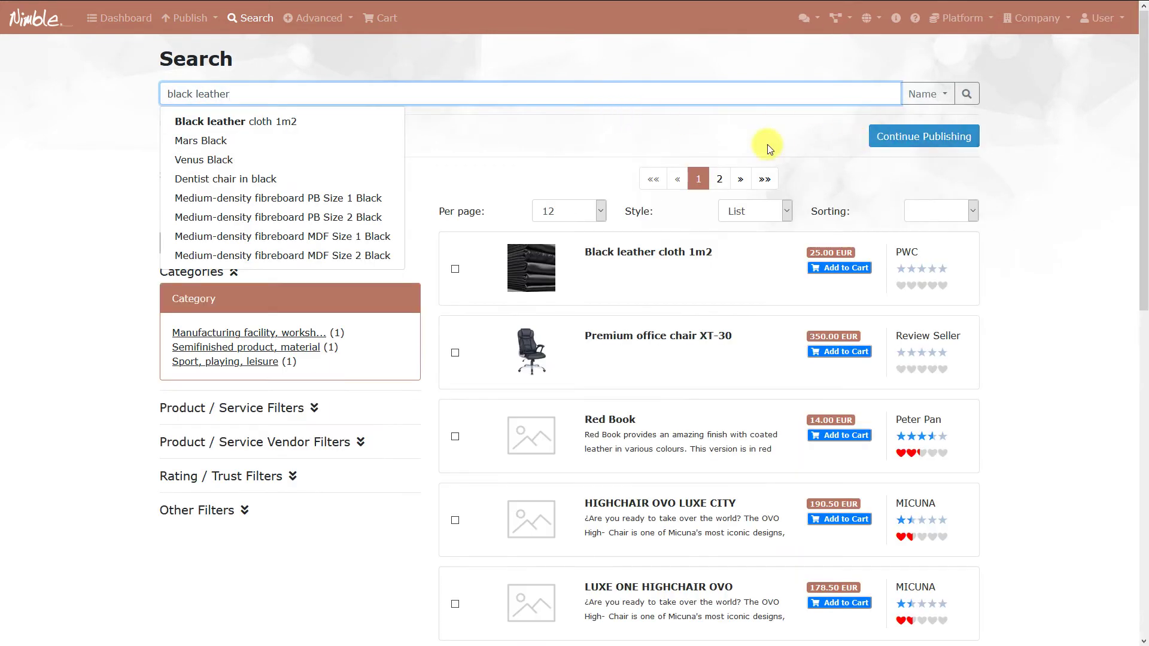
left_click(456, 270)
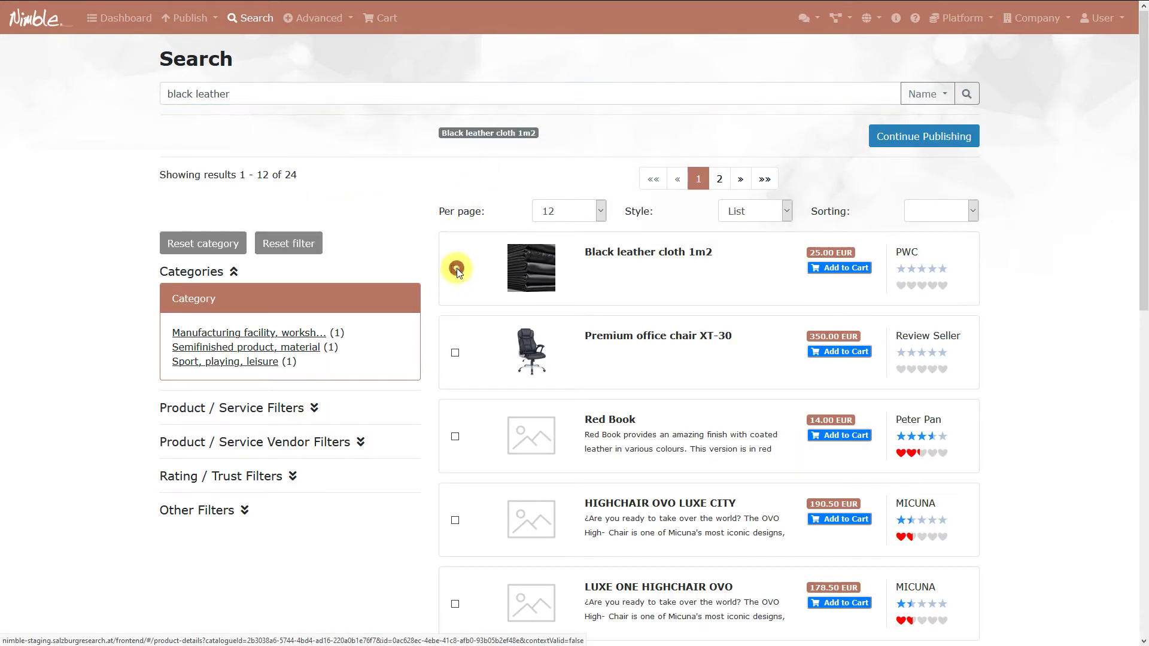
left_click(953, 144)
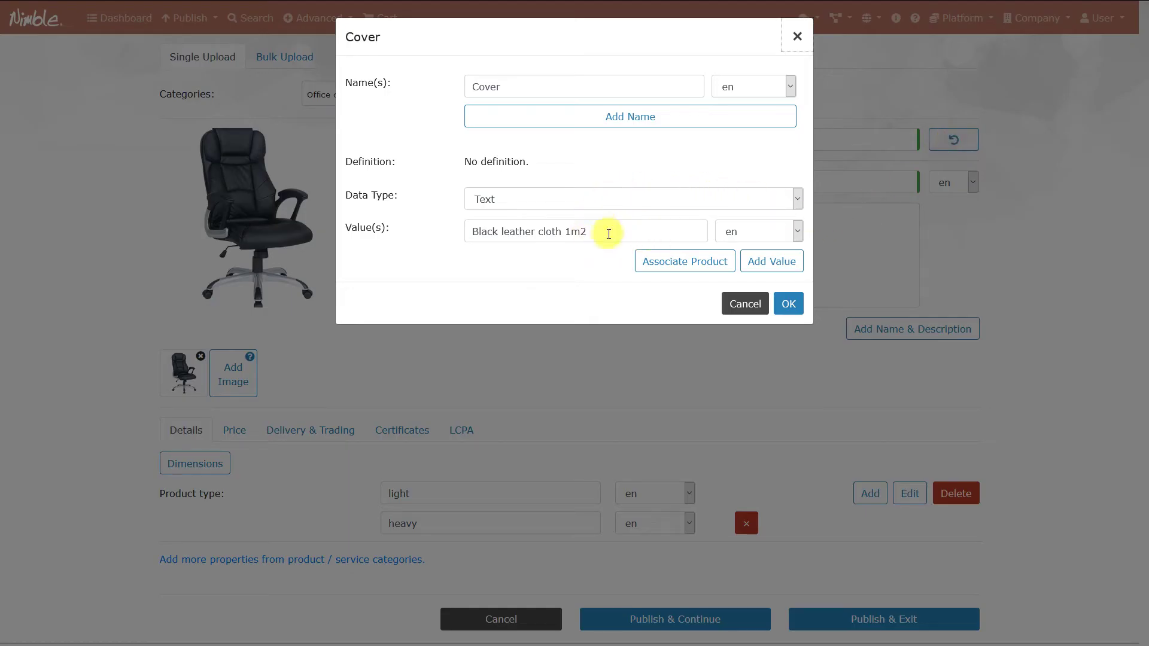
left_click(790, 303)
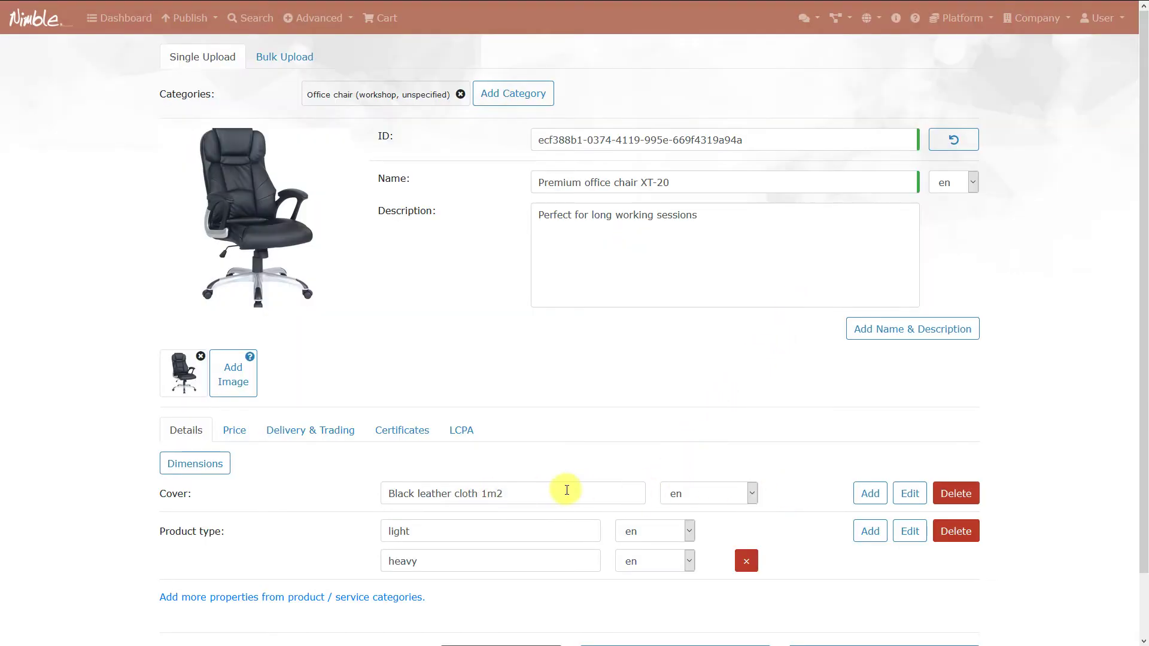
- Set the default price to 300 EUR and add a discount / charge based on Ordered Quantity
left_click(234, 430)
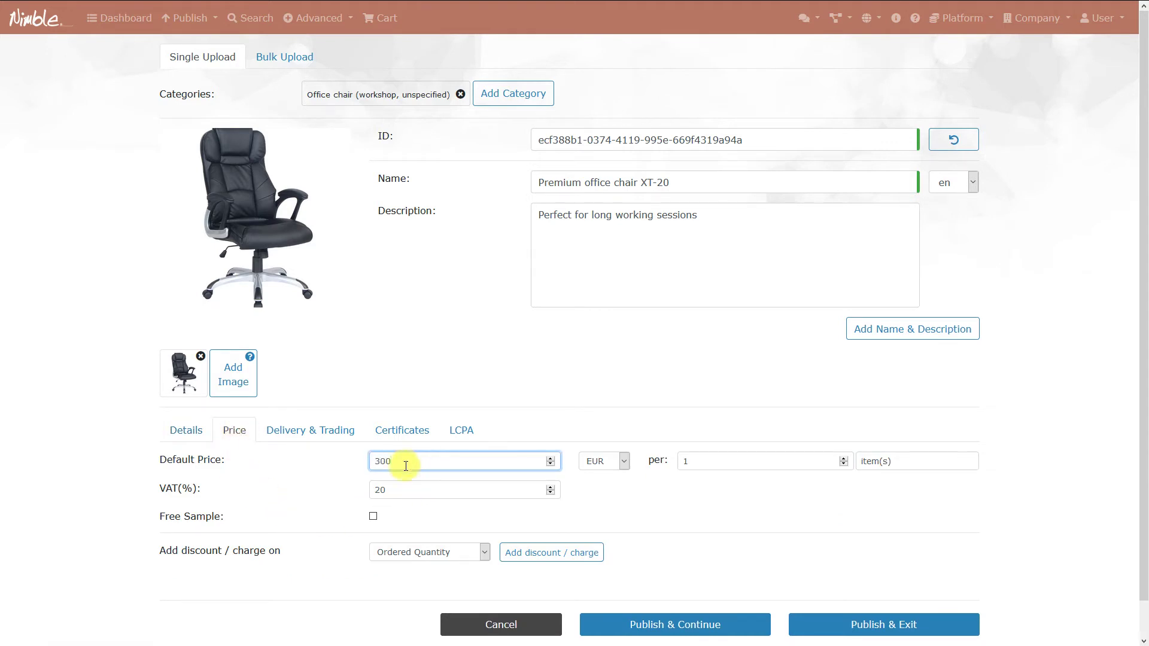
left_click(316, 473)
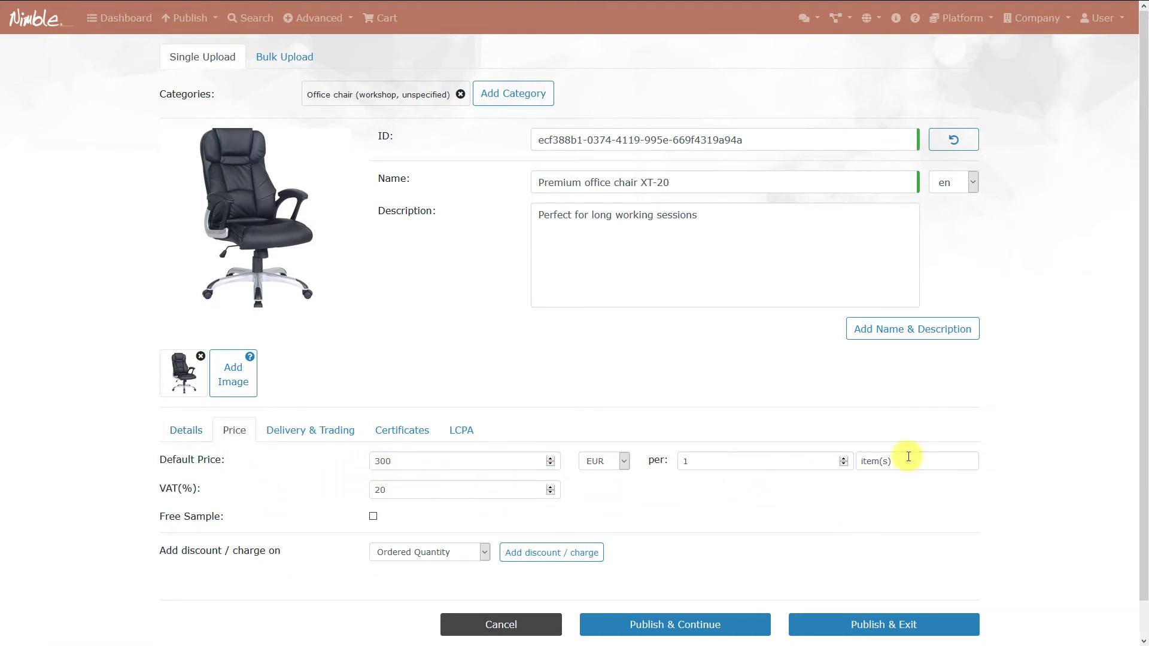
scroll(458, 526, "down", 1)
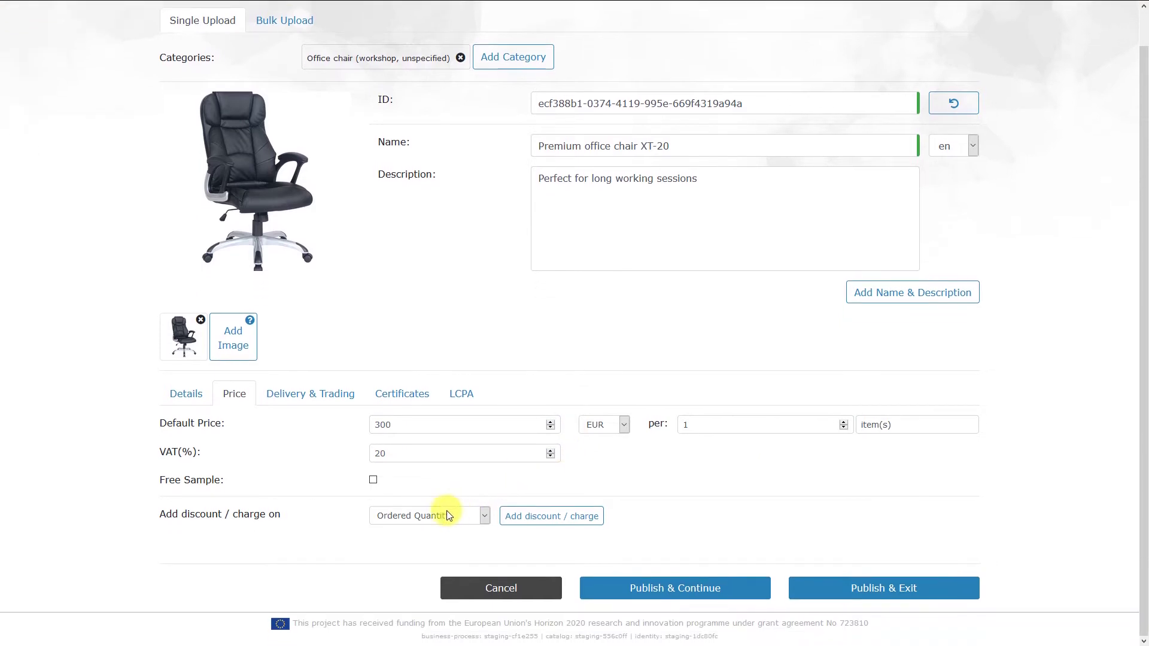
left_click(445, 516)
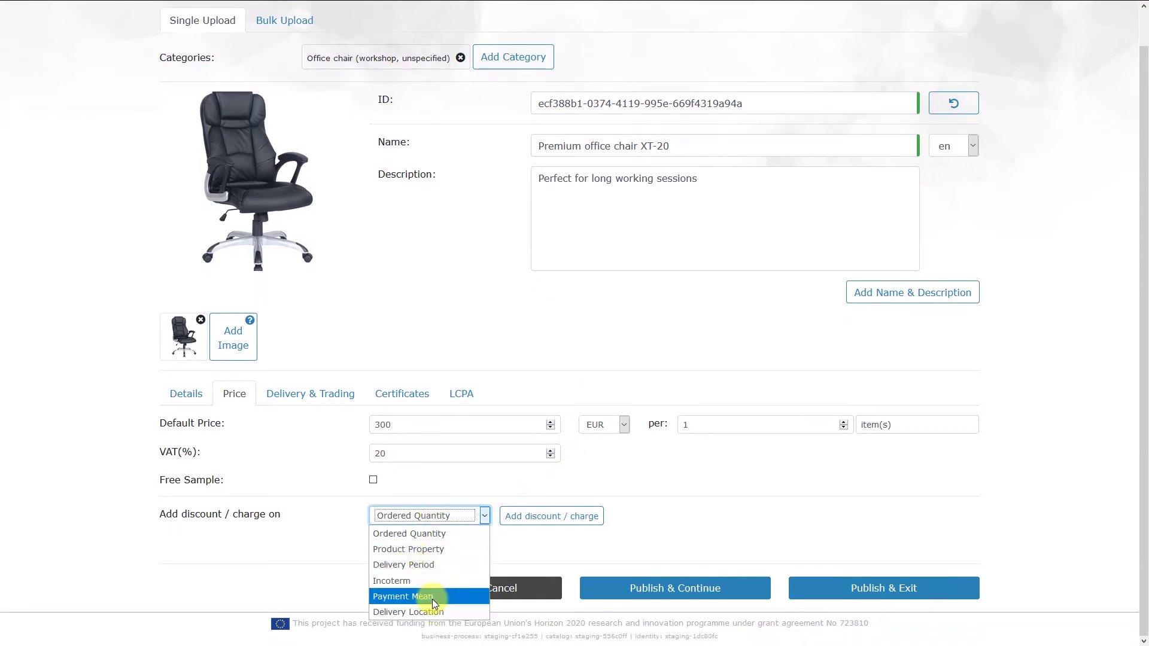
left_click(458, 515)
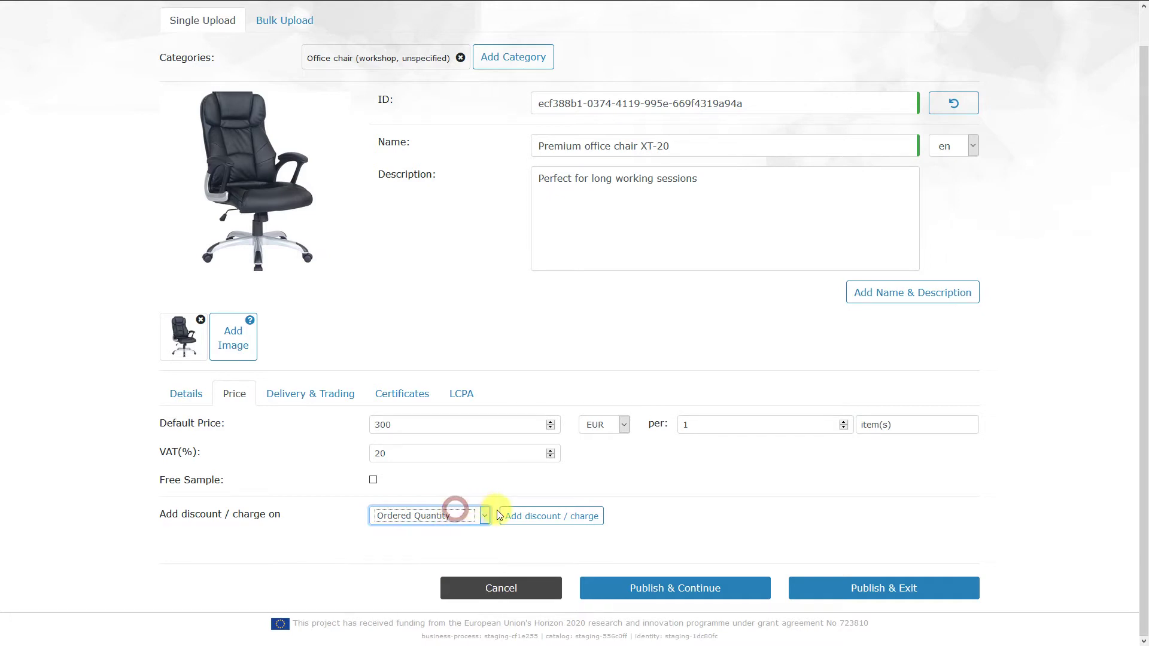
left_click(506, 517)
- Set the ordered-quantity price option to a minimum order quantity of 20 items and an amount of 25 %
scroll(383, 539, "down", 2)
left_click(372, 461)
key("BackSpace")
type("20")
left_click(365, 482)
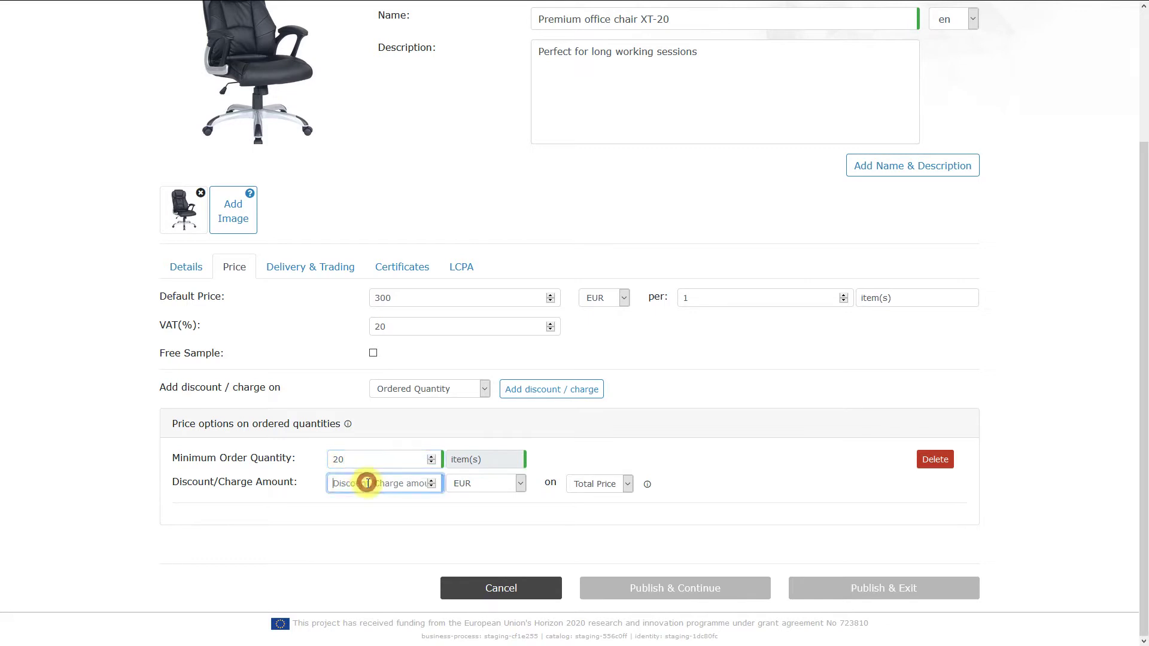
type("25")
left_click(457, 488)
left_click(461, 517)
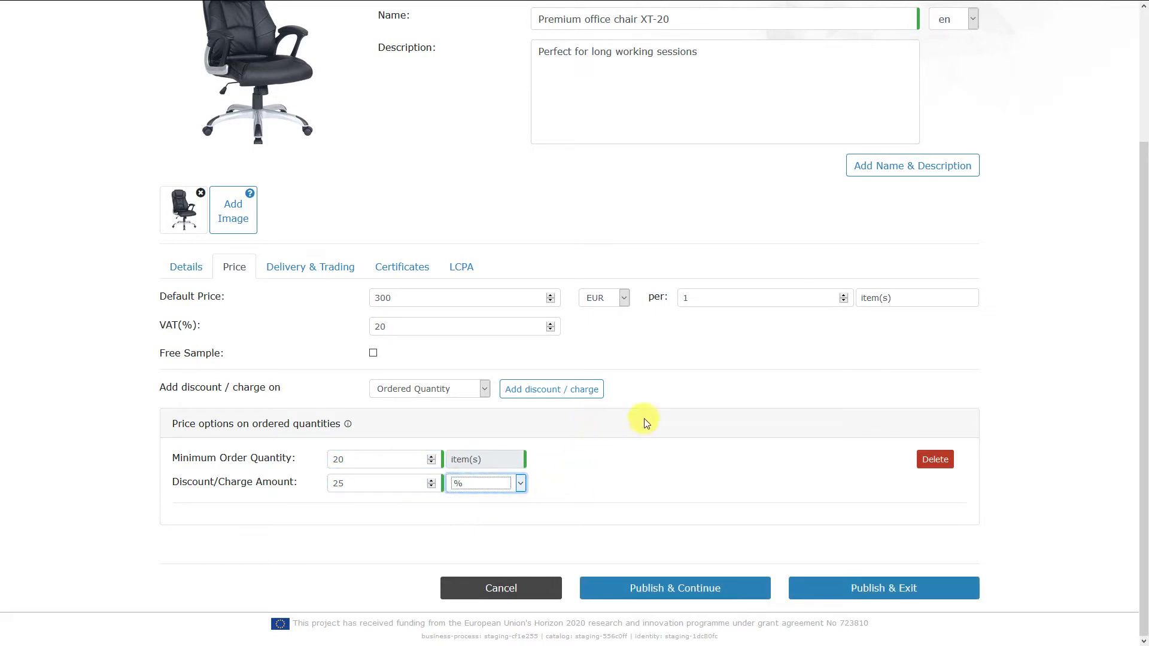
- Add a discount / charge based on Product Property and select Product type as its item property
left_click(470, 393)
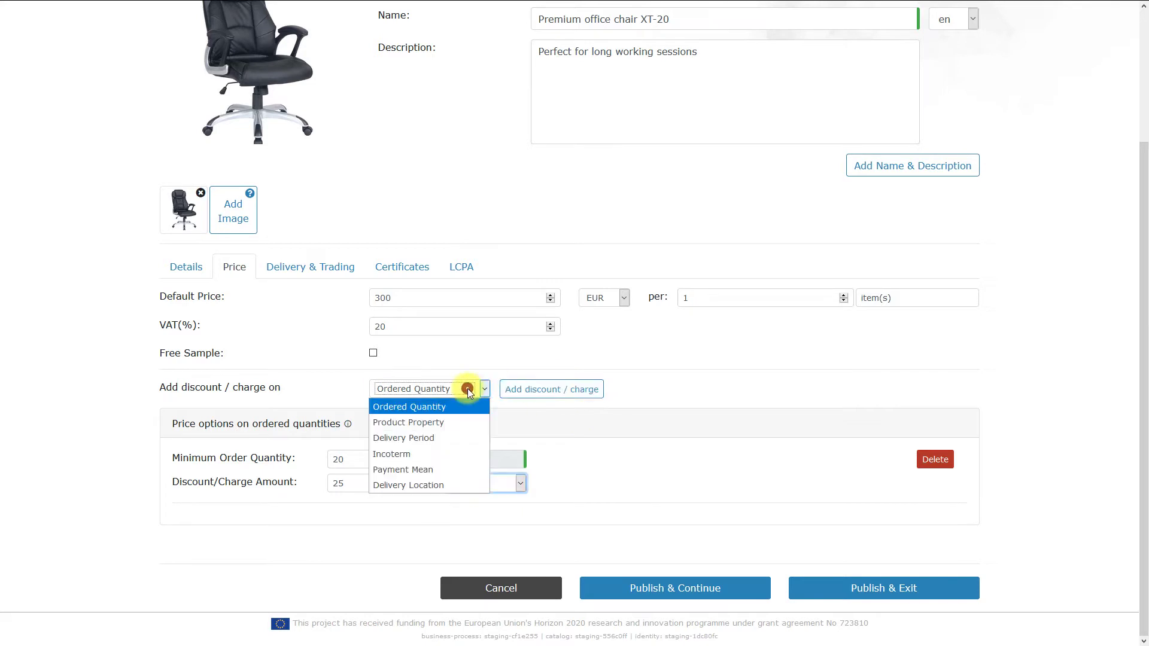
left_click(435, 423)
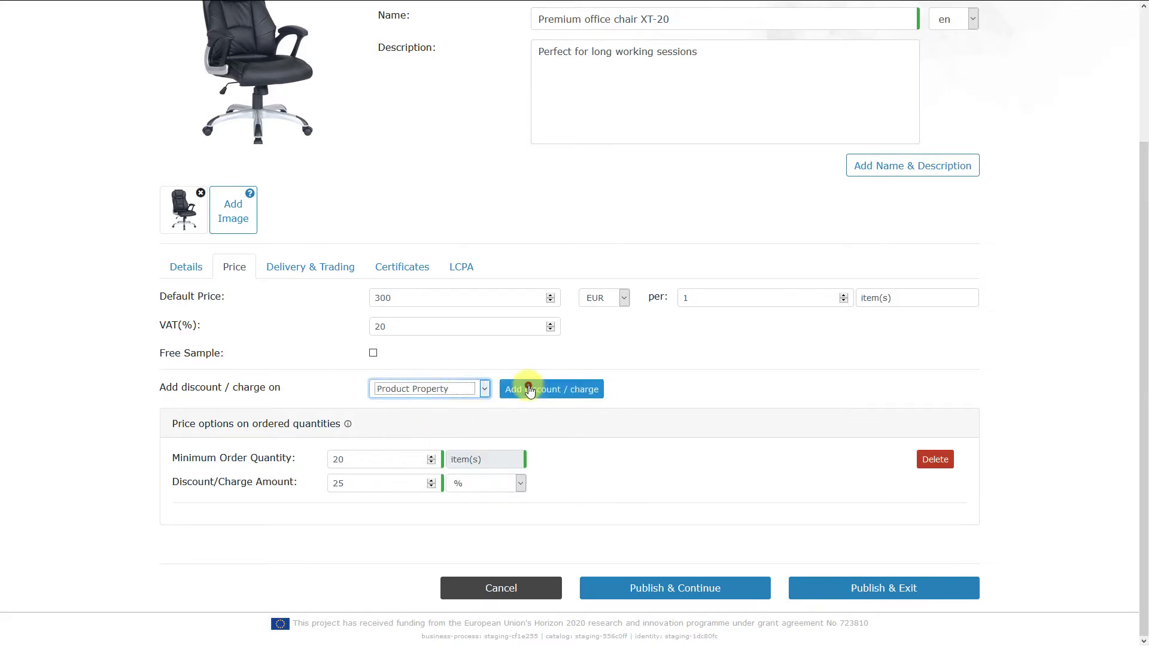
left_click(526, 389)
scroll(473, 448, "down", 2)
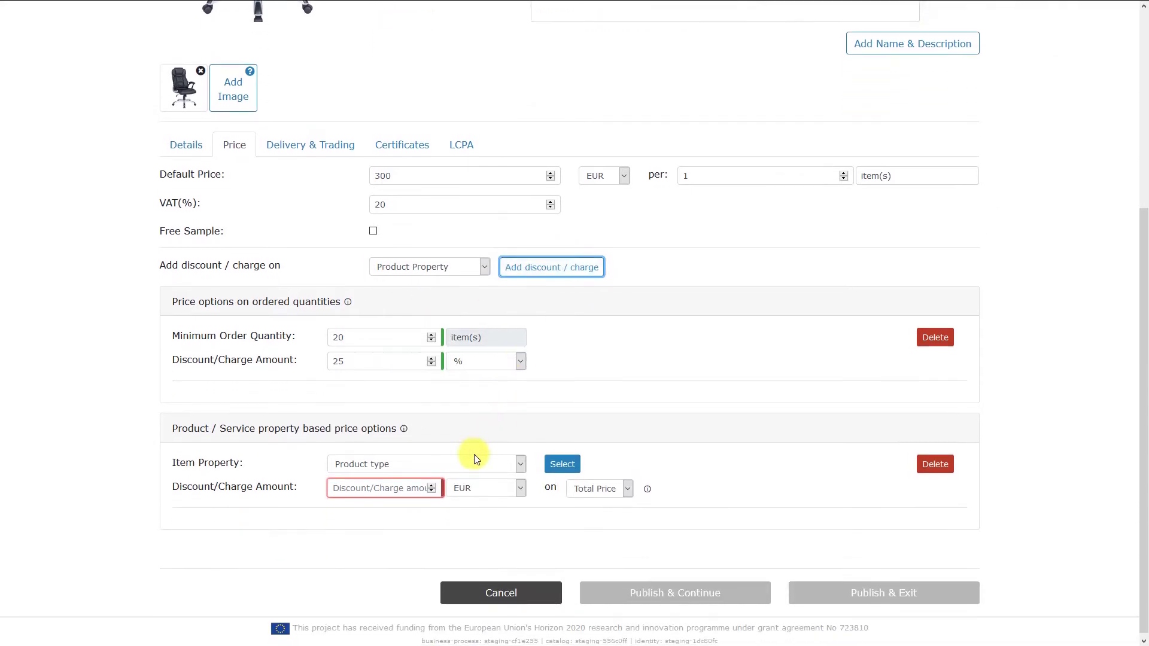
left_click(564, 464)
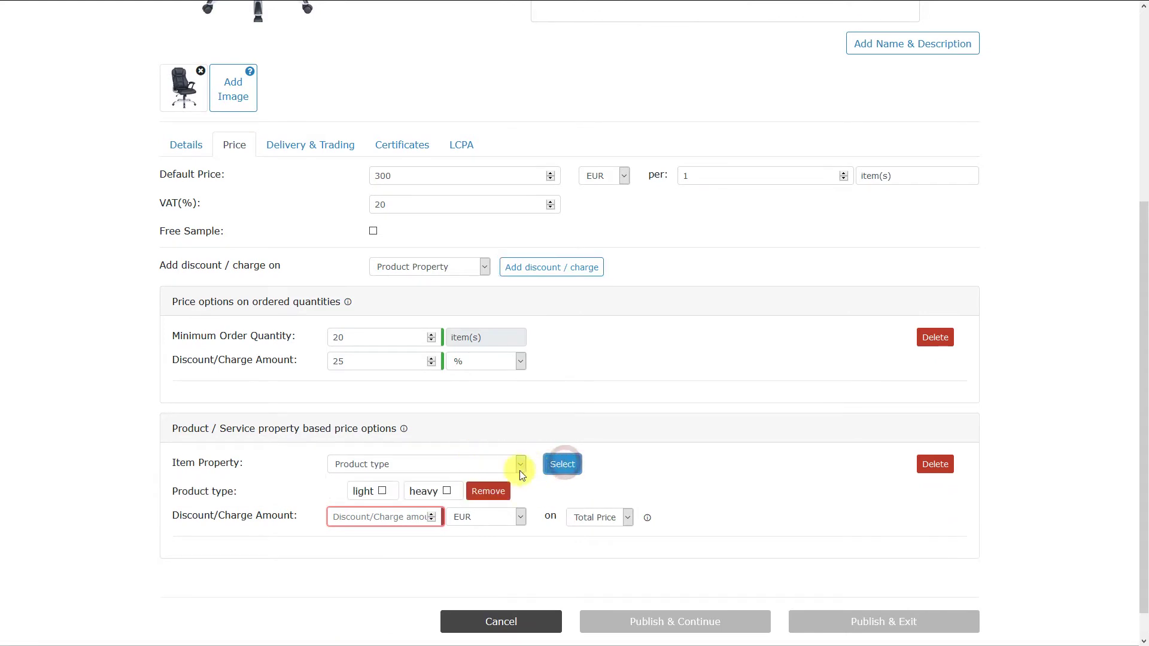
- Apply the property-based price option to the light product type with an amount of -5 EUR Per Unit
left_click(383, 492)
left_click(380, 514)
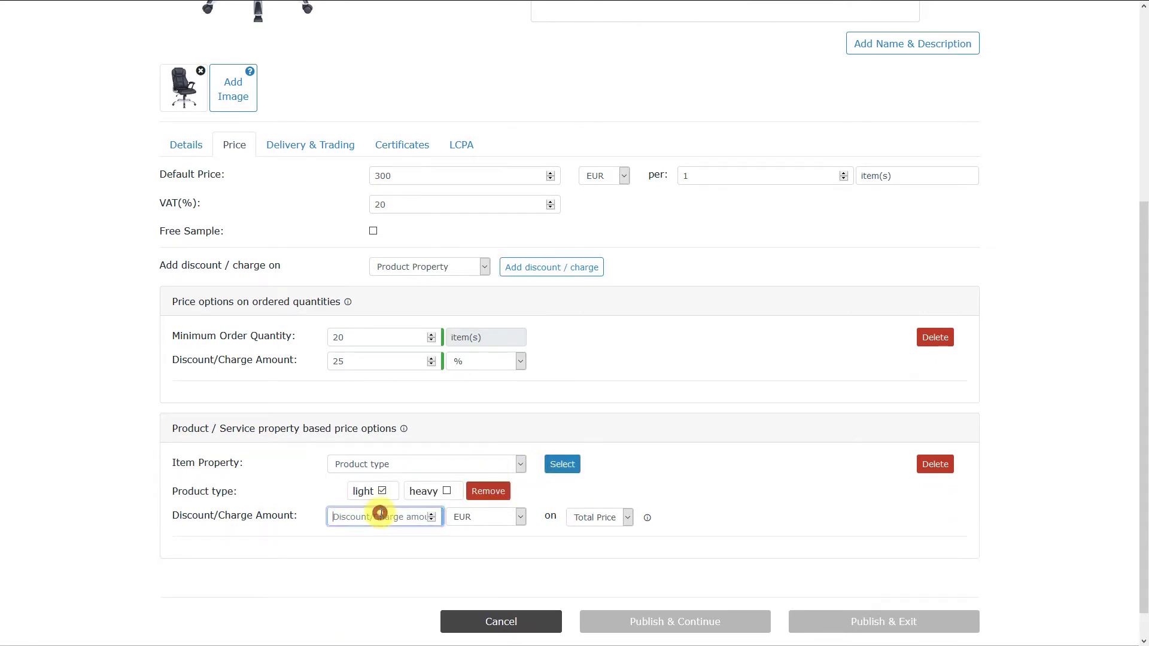
type("-5")
left_click(573, 519)
left_click(580, 548)
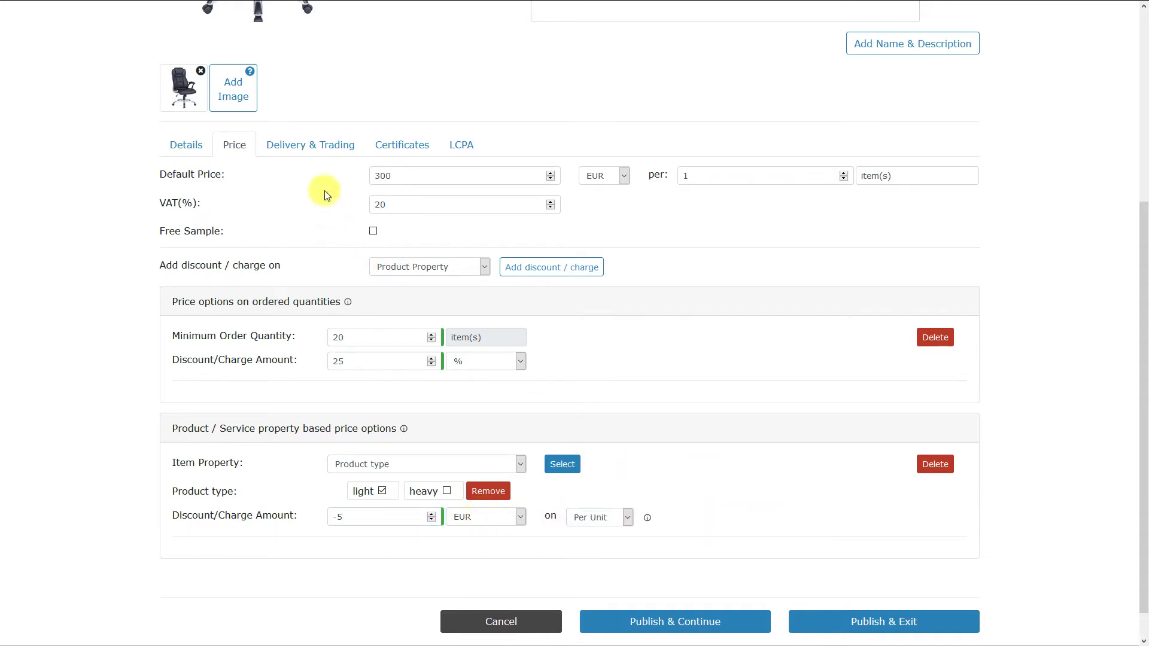
- In the delivery and trading details, set the warranty period to 12 months and the Incoterms to DAP (Delivered at Place)
left_click(321, 146)
scroll(325, 233, "up", 3)
double_click(377, 426)
key("BackSpace")
type("12")
left_click(394, 466)
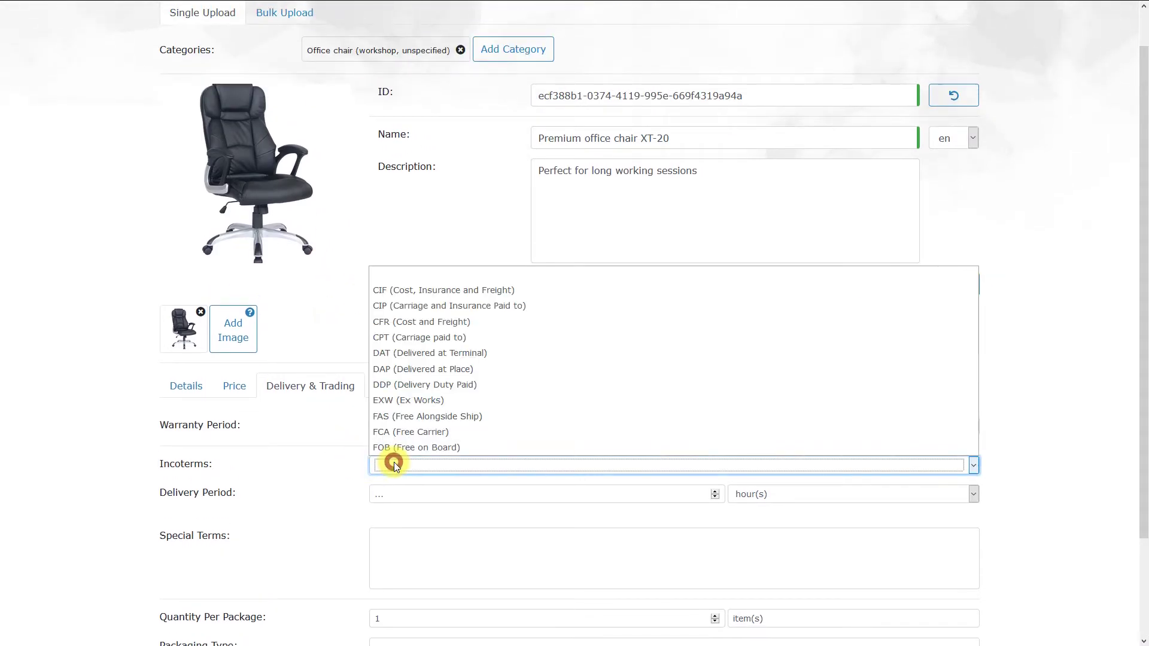
left_click(444, 369)
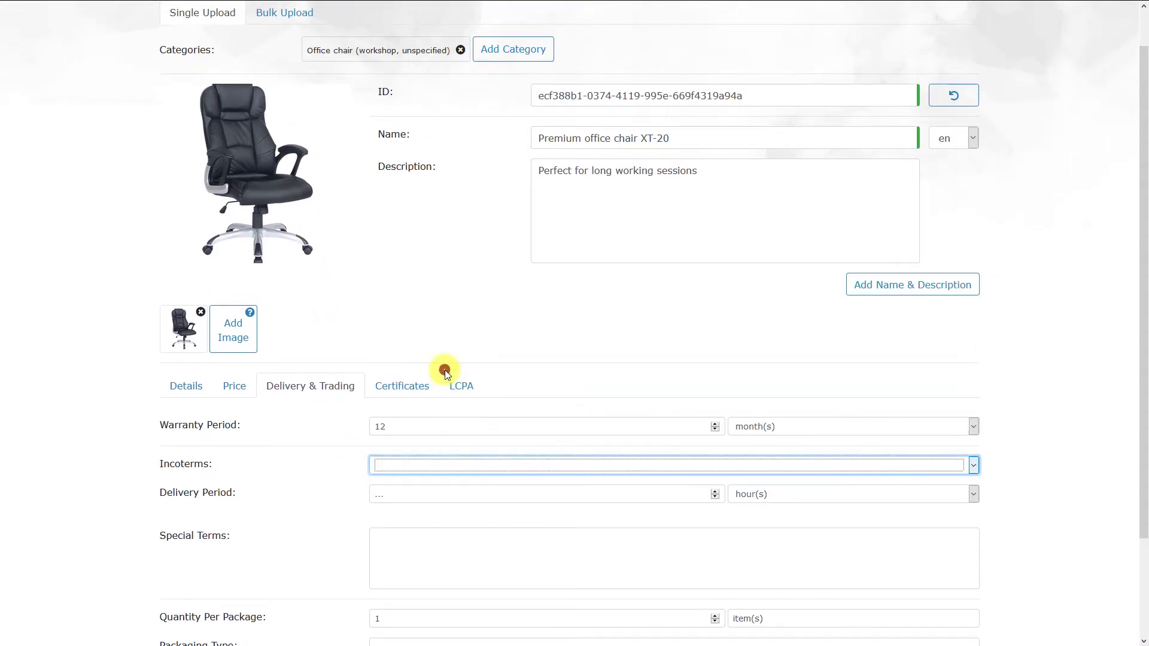
- Set the product's delivery period to 2 working days
scroll(287, 482, "down", 2)
left_click(403, 372)
type("2")
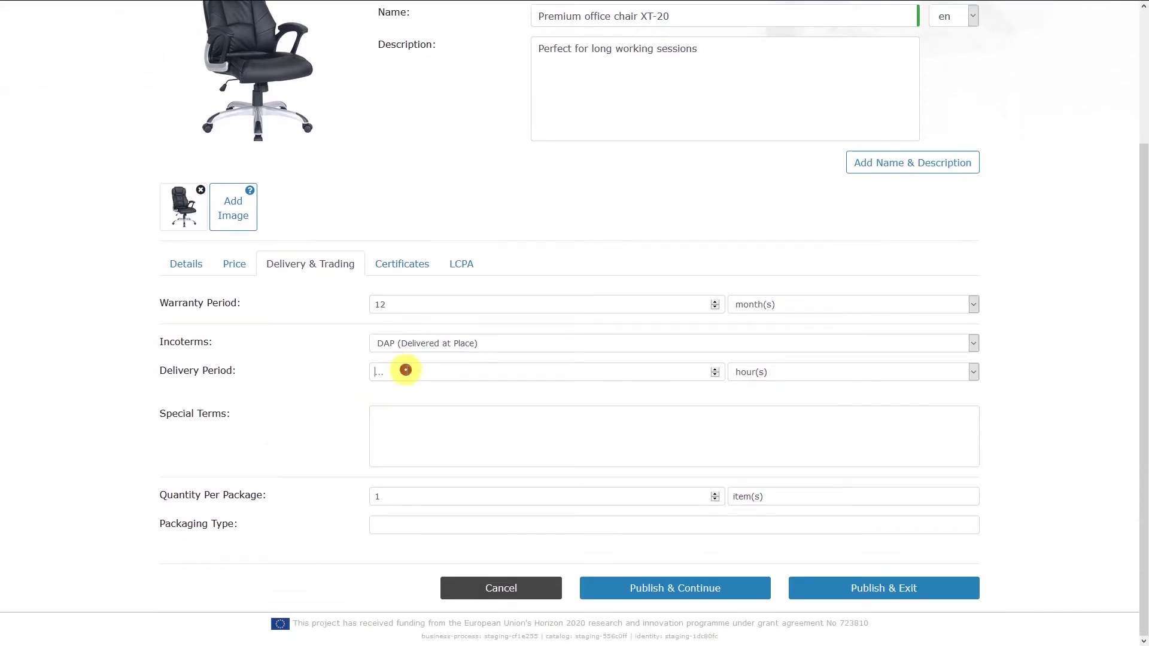
left_click(779, 373)
left_click(761, 405)
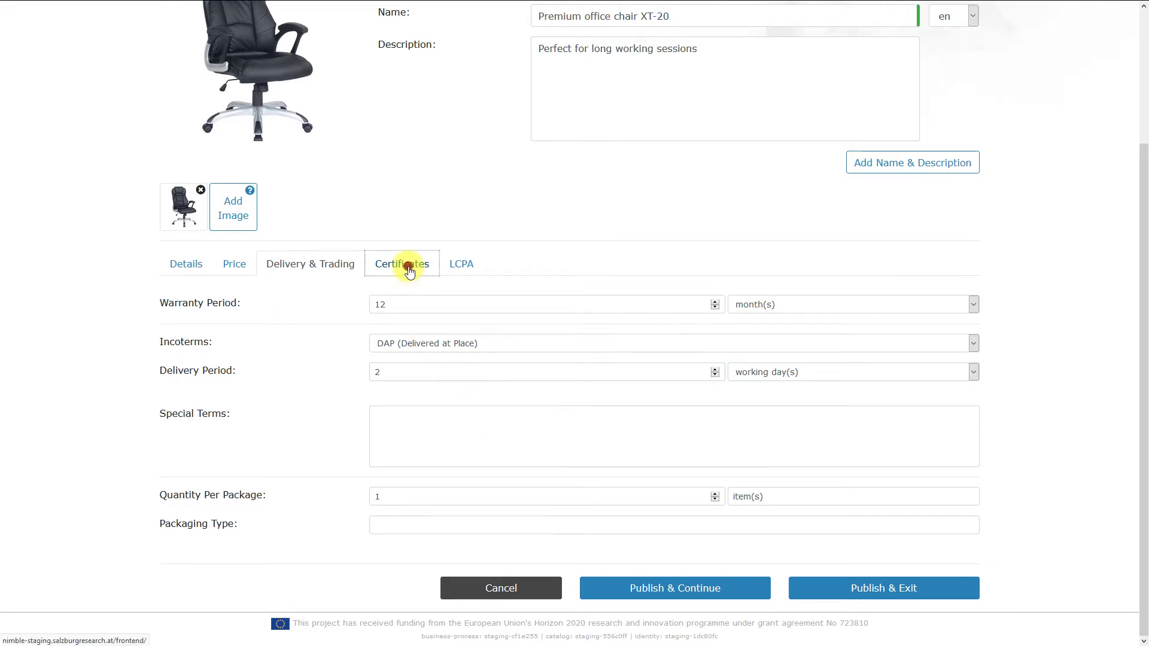
- Start a new certificate for the product and attach the file logo.png
left_click(402, 264)
left_click(916, 520)
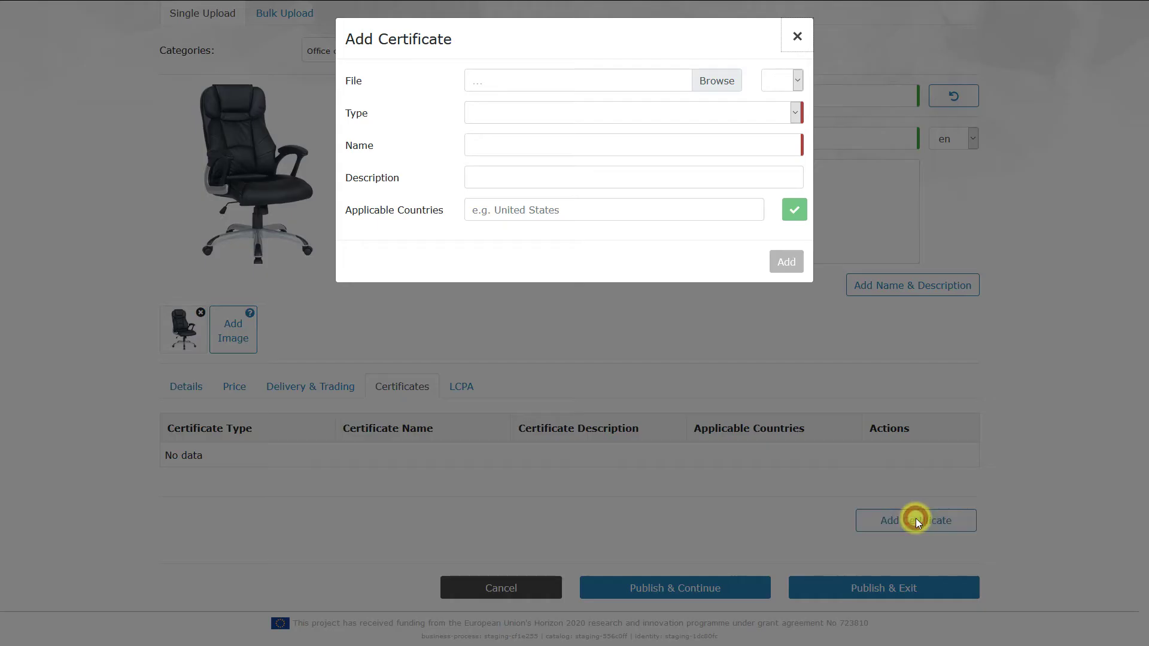
left_click(700, 80)
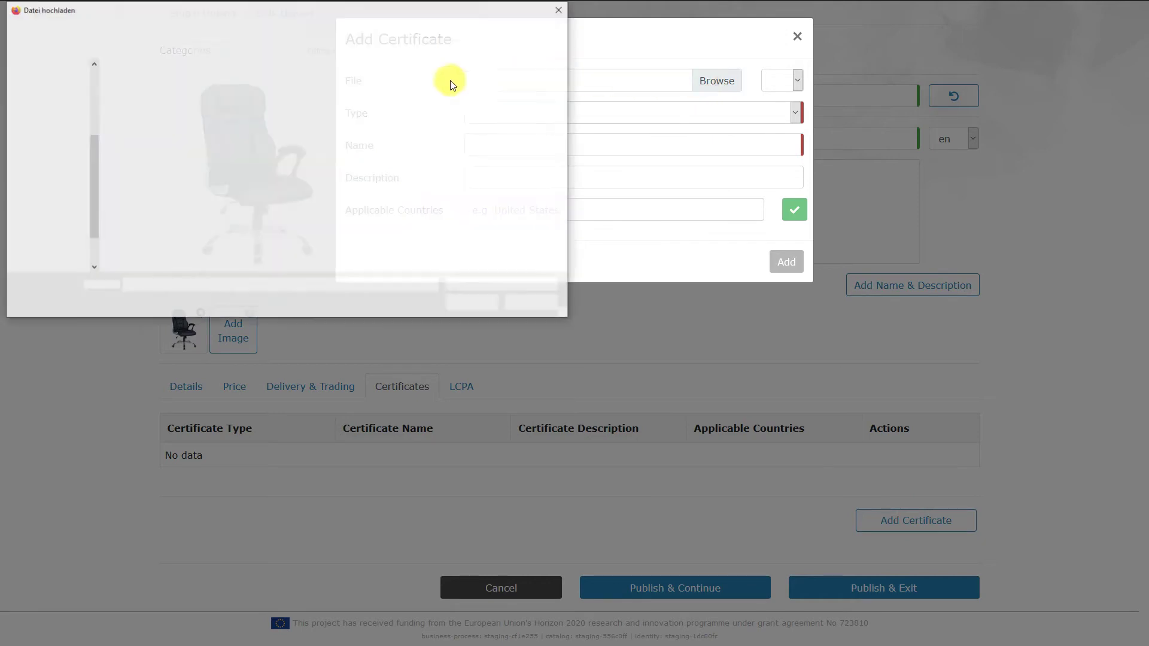
left_click(214, 106)
left_click(470, 303)
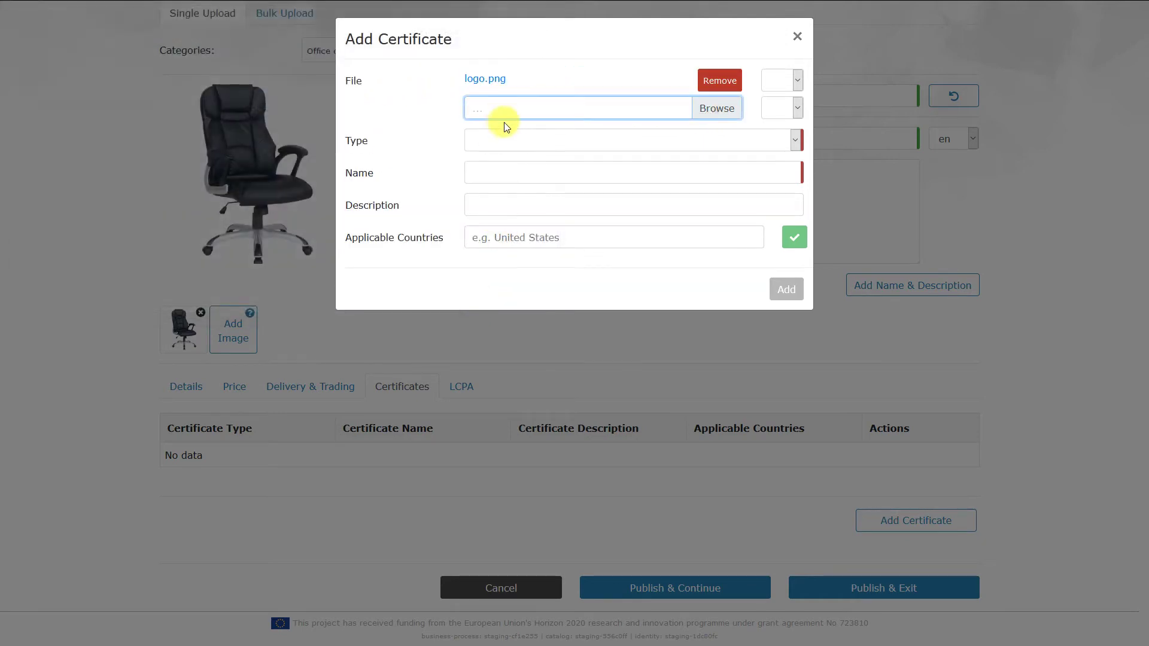
- Set the certificate type to Other and name it "Some certificate product"
left_click(513, 135)
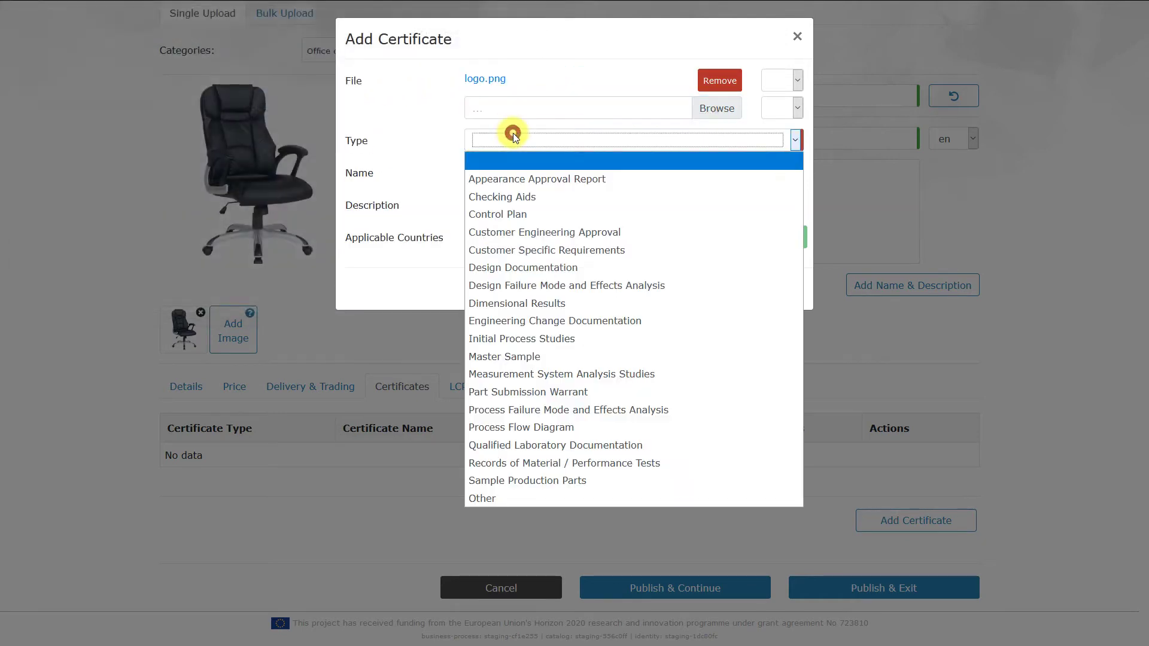
left_click(500, 498)
left_click(532, 173)
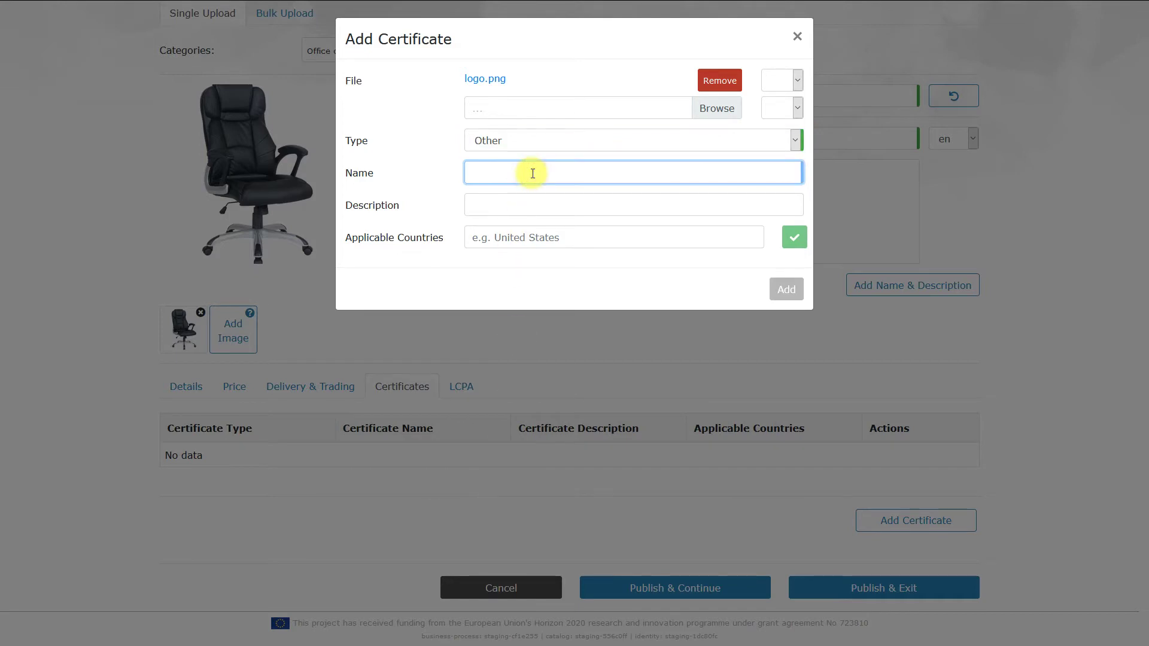
type("Some certificate product")
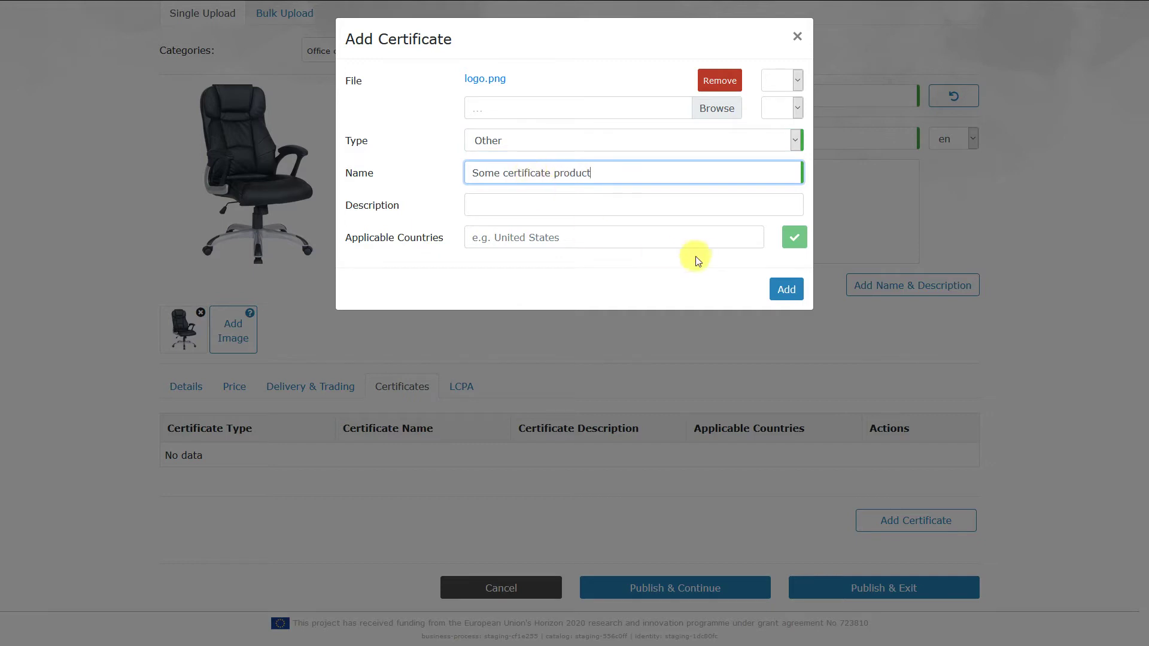
- Make the certificate applicable to Austria, Germany and Switzerland, and add it to the product
left_click(673, 234)
type("aus")
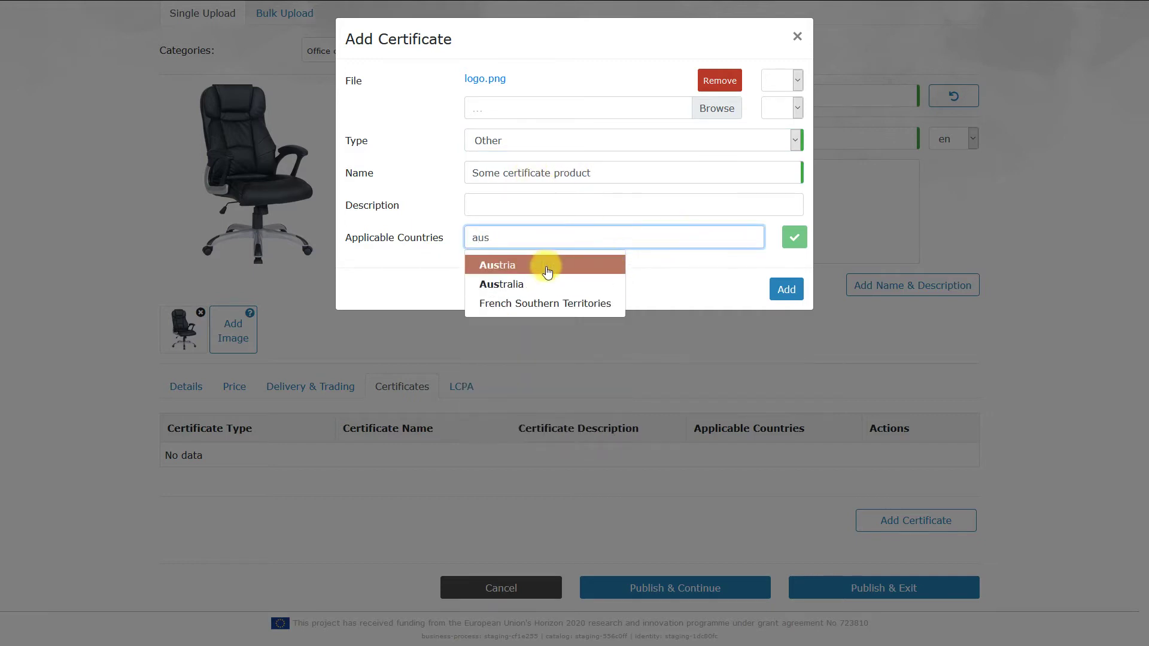
left_click(546, 263)
left_click(795, 236)
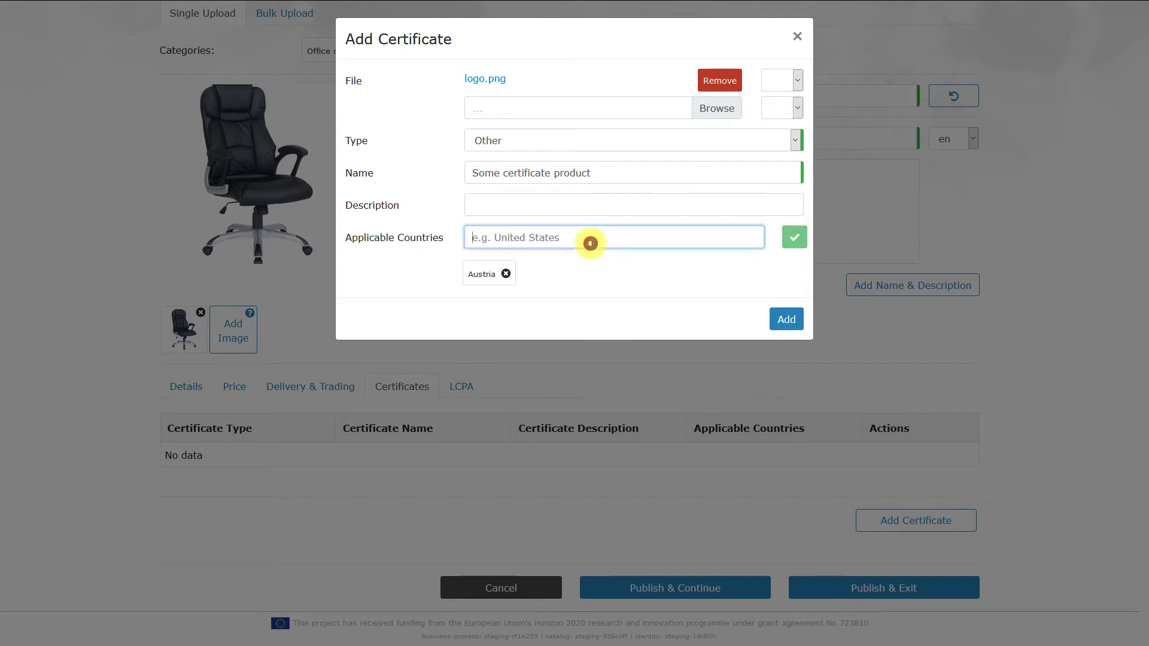
type("ger")
left_click(536, 261)
left_click(796, 237)
left_click(609, 238)
type("switz")
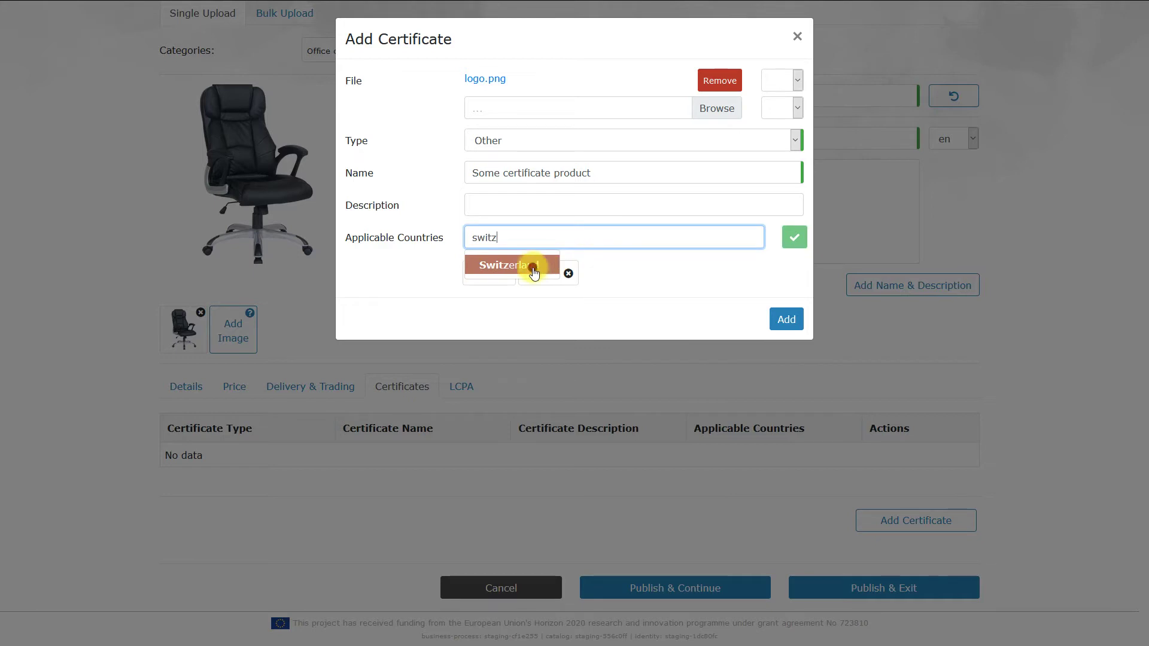
left_click(526, 265)
left_click(794, 238)
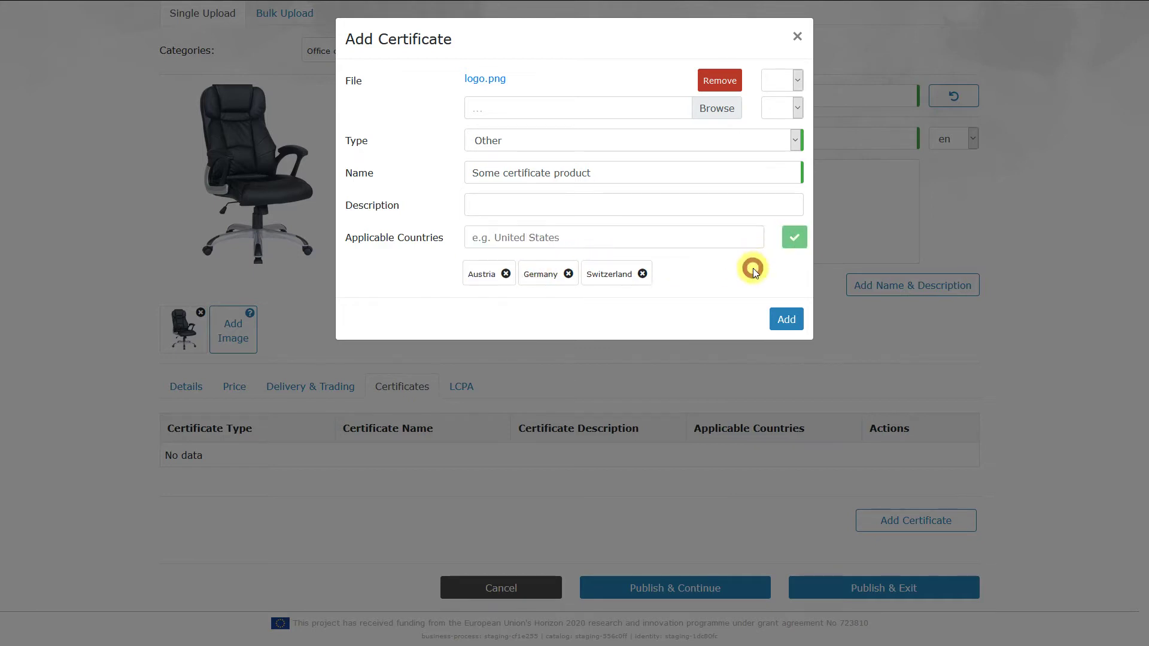
left_click(789, 317)
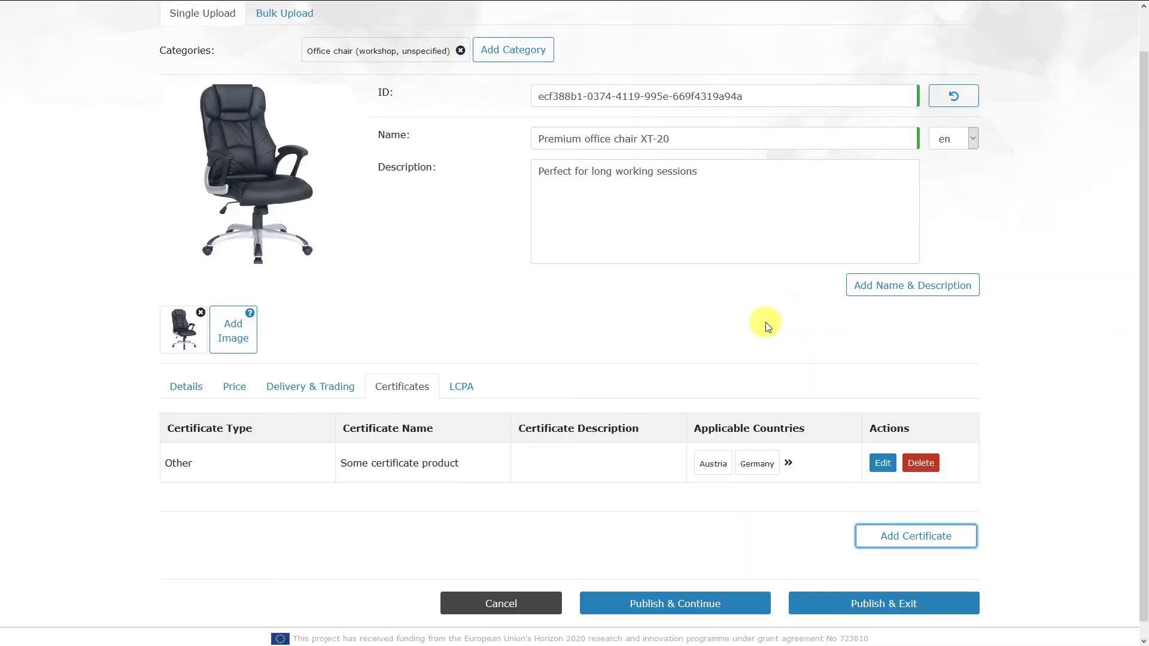
- Review the LCPA inputs, then publish the Premium office chair XT-20 and exit to the catalogue
left_click(454, 388)
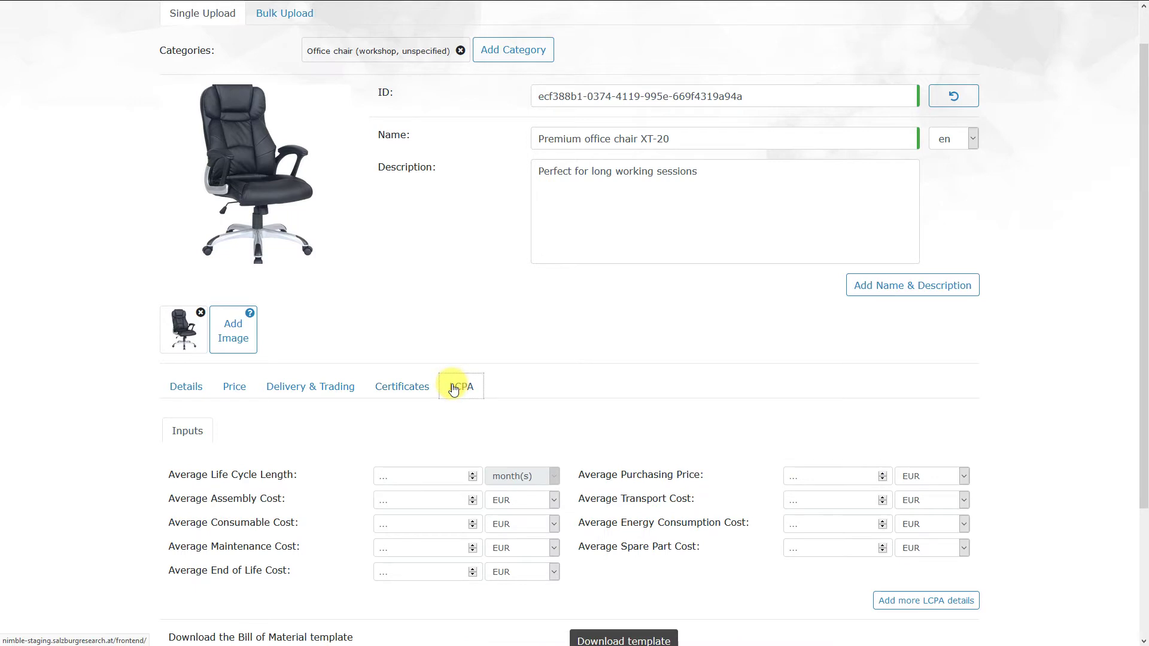
scroll(454, 382, "down", 3)
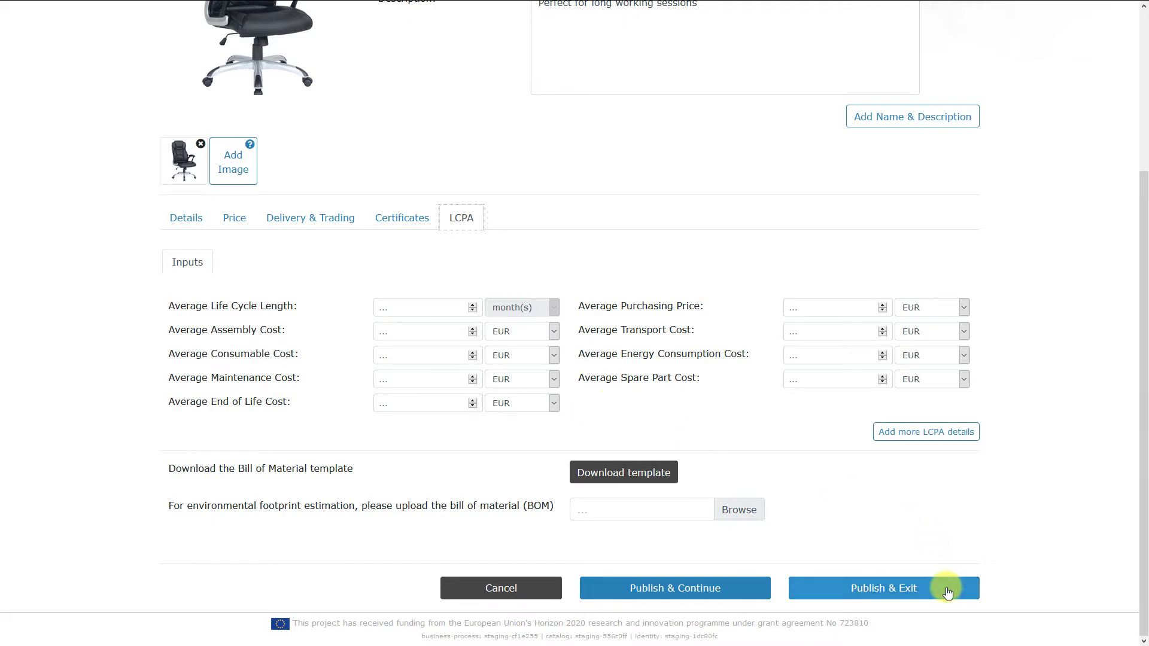
left_click(948, 591)
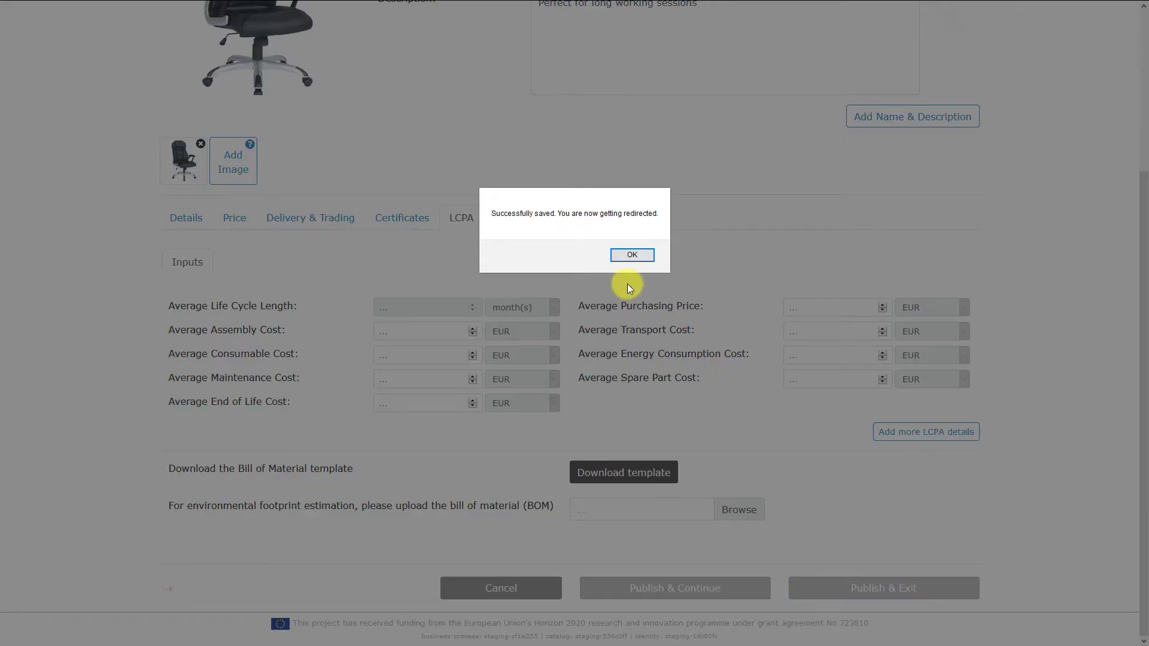
left_click(631, 254)
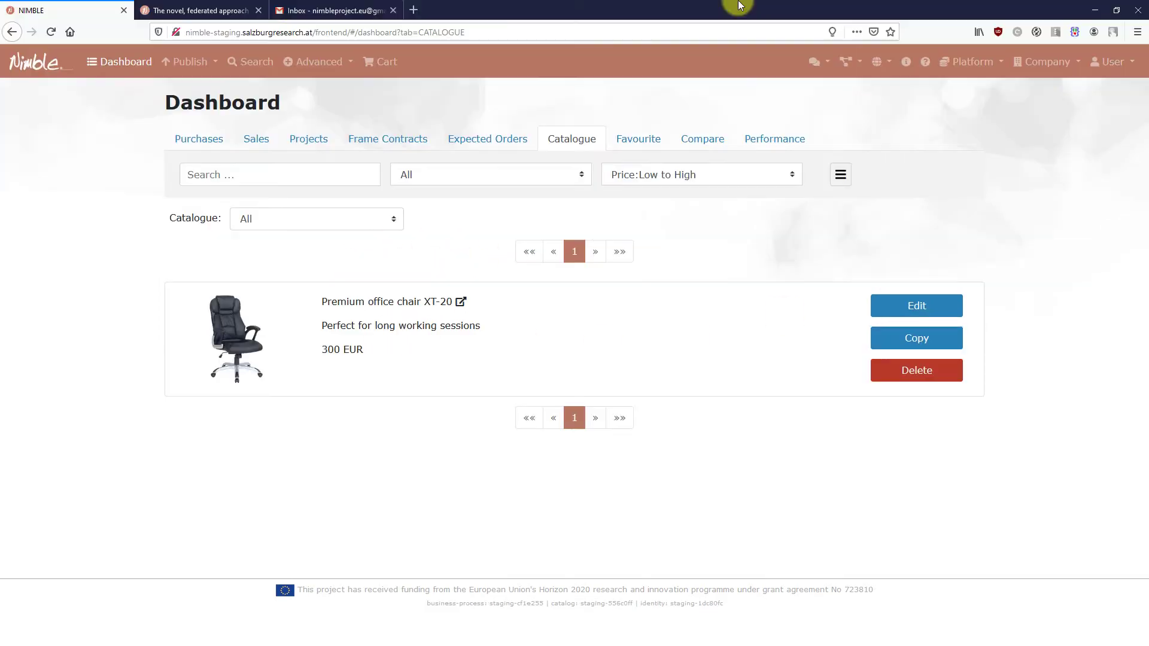
- Start publishing another product / service under the favorite category Office chair (workshop, unspecified)
left_click(187, 18)
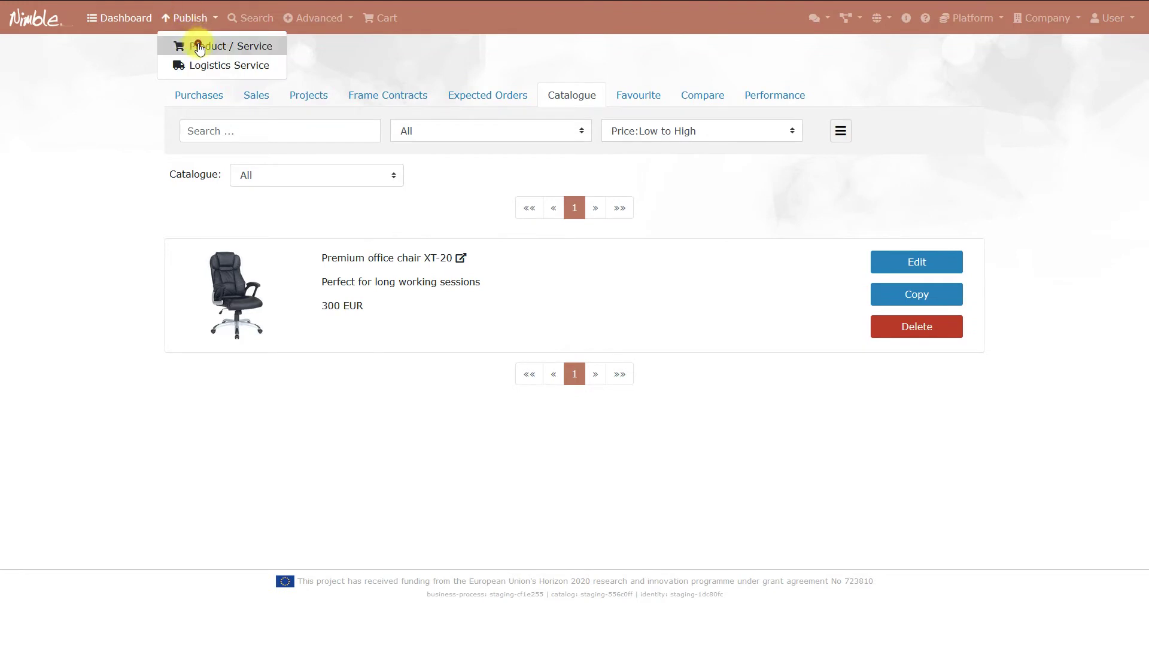
left_click(198, 44)
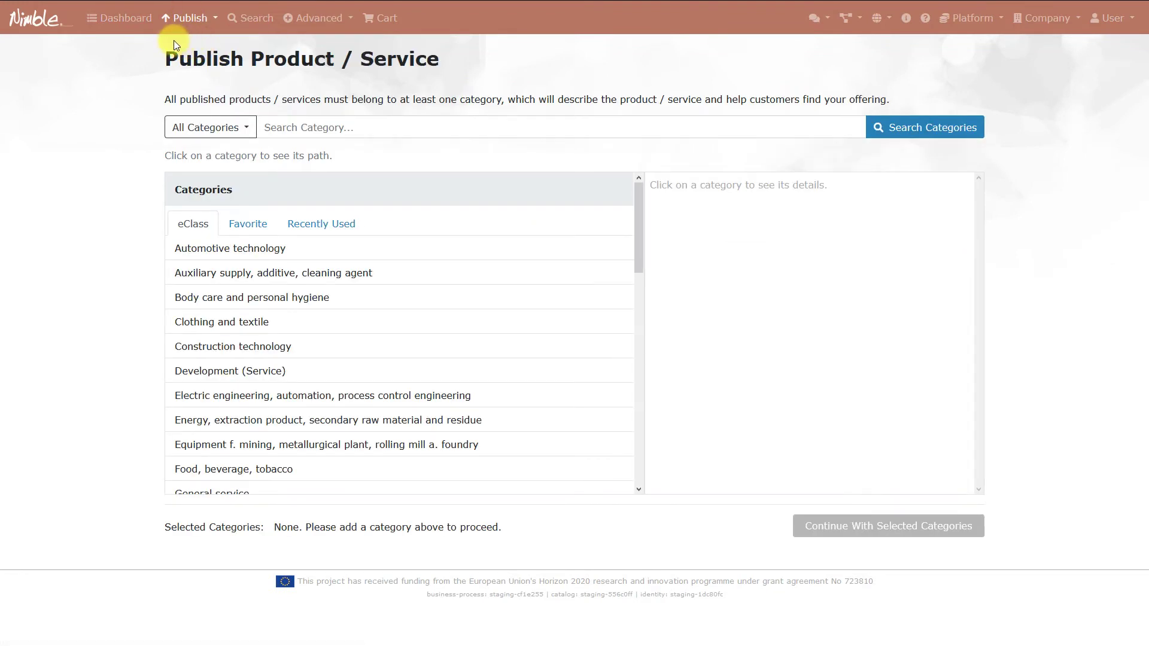
left_click(248, 226)
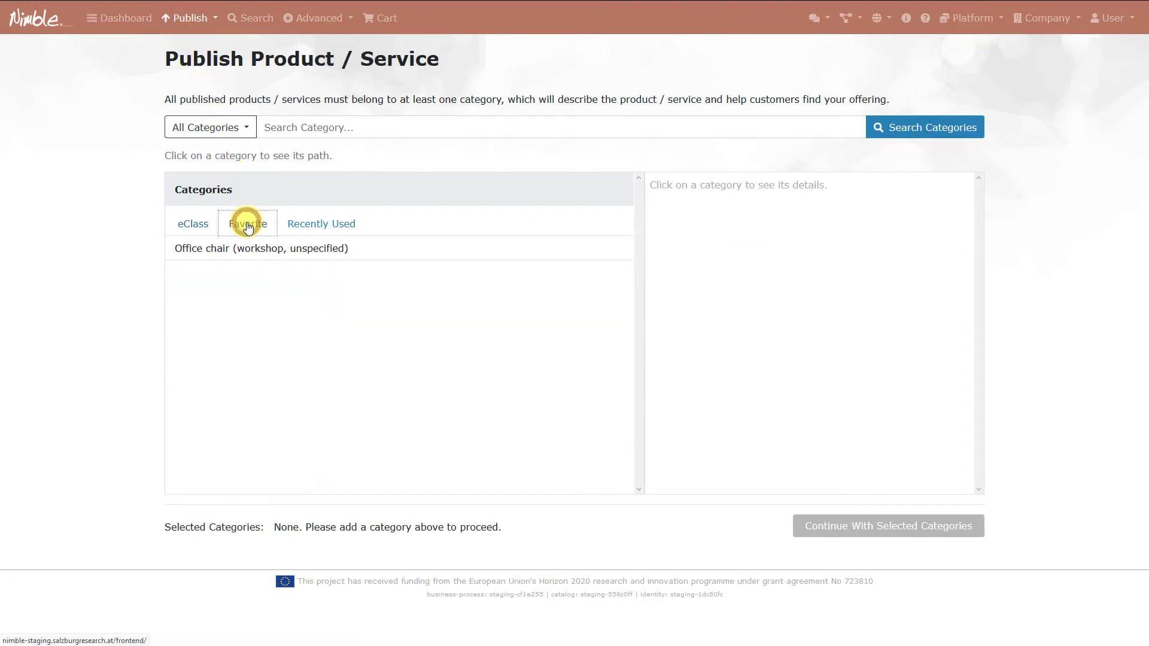
left_click(245, 248)
left_click(930, 202)
left_click(878, 524)
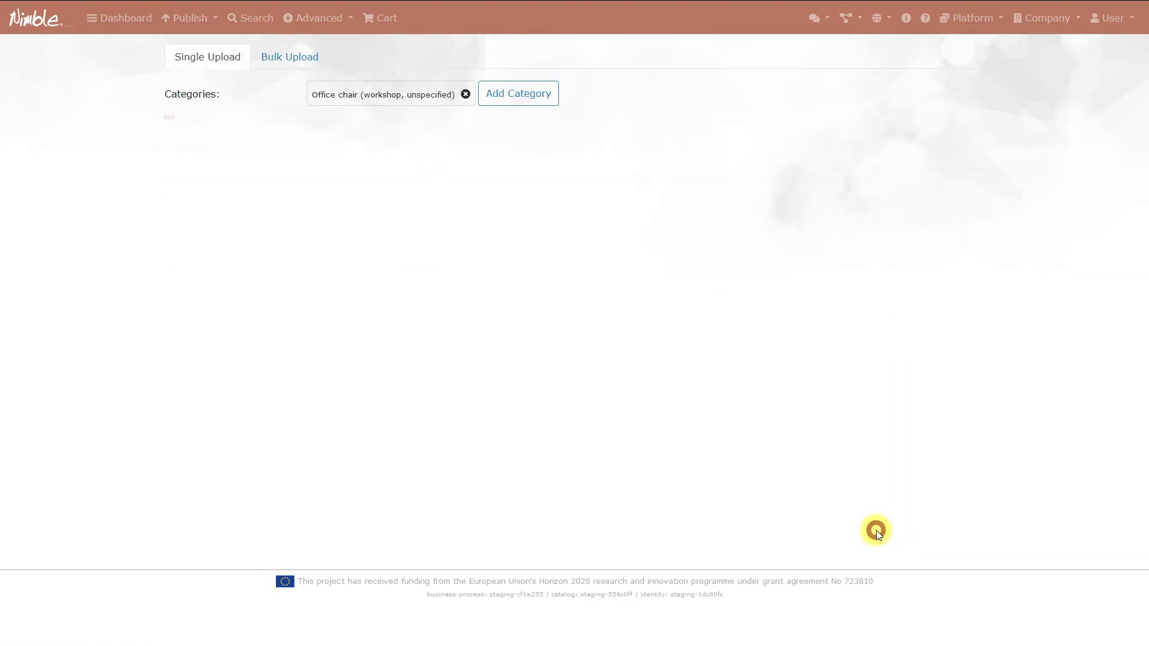
- Download the bulk upload template for the office chair category and open it in Excel
left_click(296, 61)
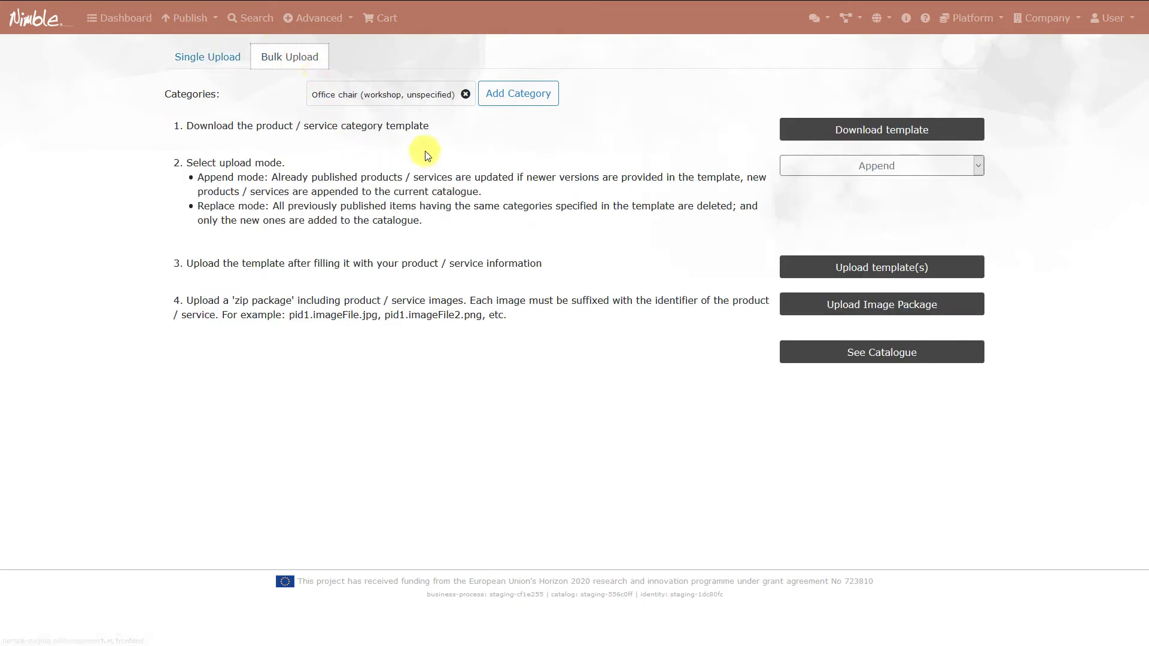
left_click(910, 133)
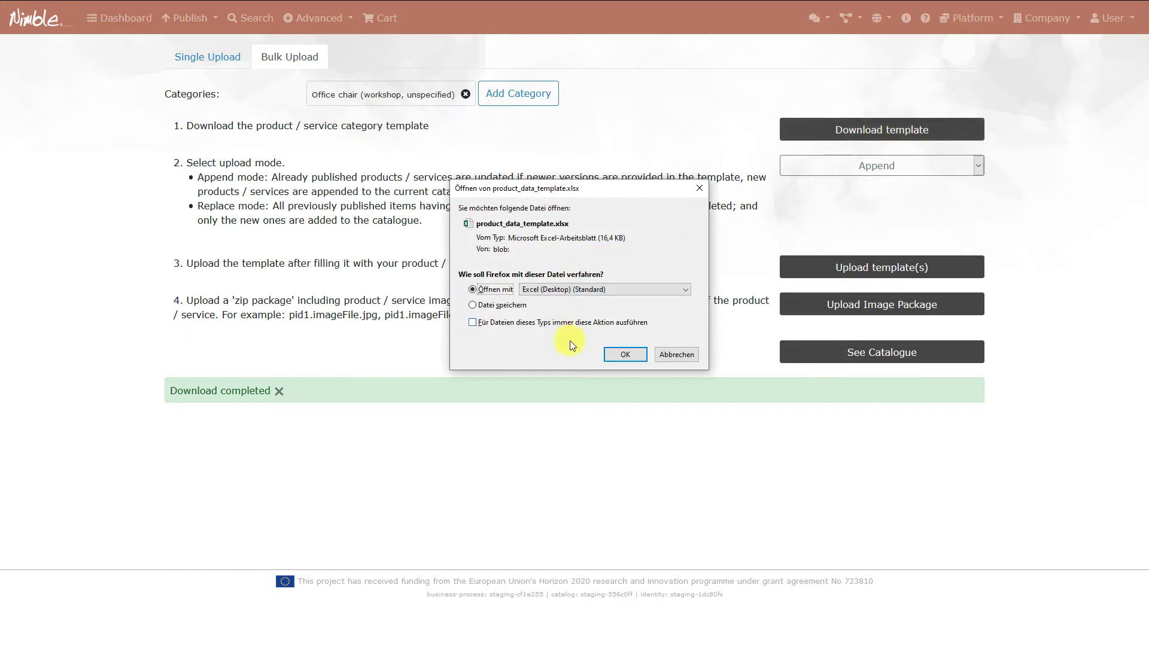
left_click(608, 358)
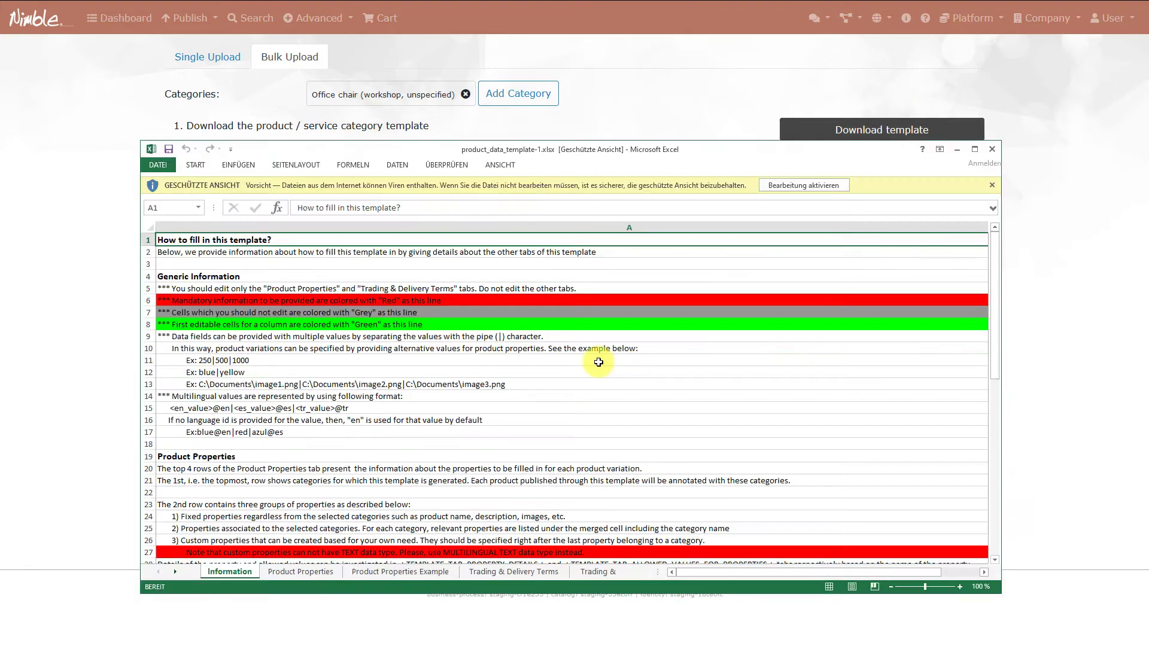
- Examine the template's filling instructions and its Property Details sheet in a maximized window, and close the workbook
left_click(967, 148)
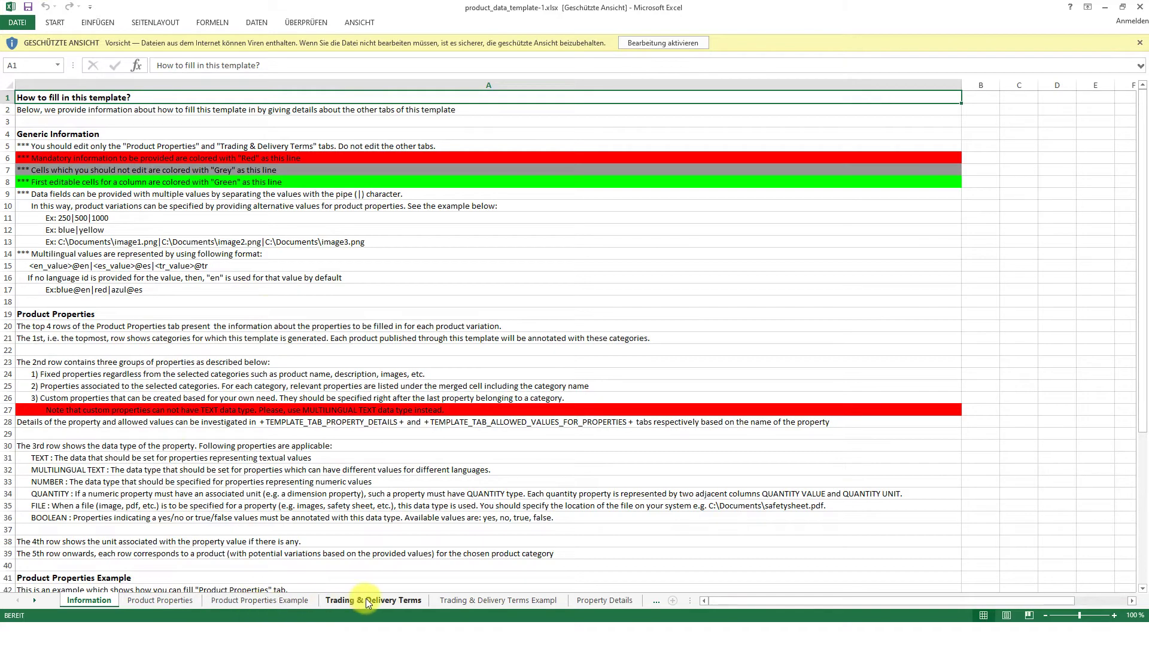
left_click(617, 601)
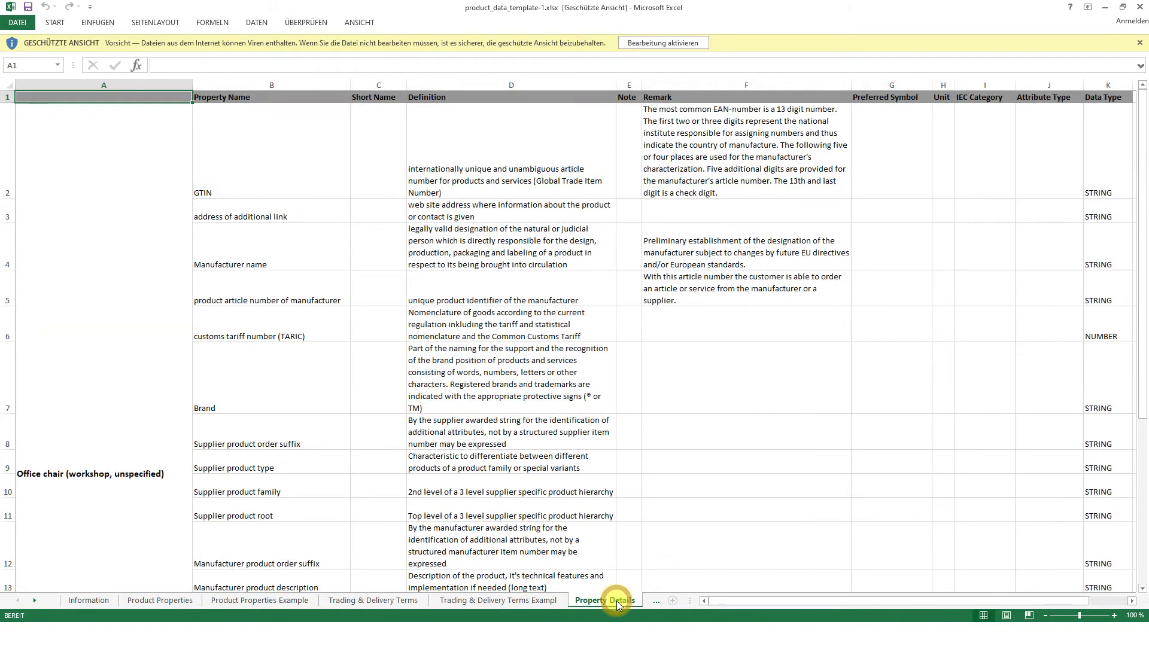
left_click(1141, 8)
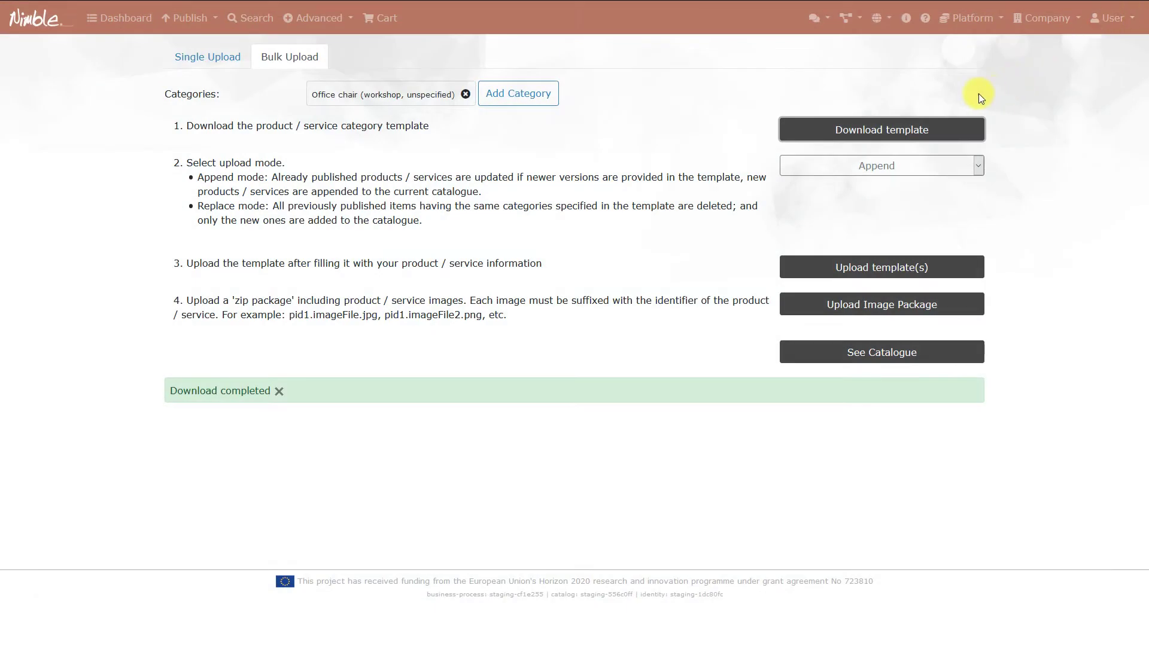
- Examine the Append and Replace upload modes offered for the bulk upload
left_click(740, 226)
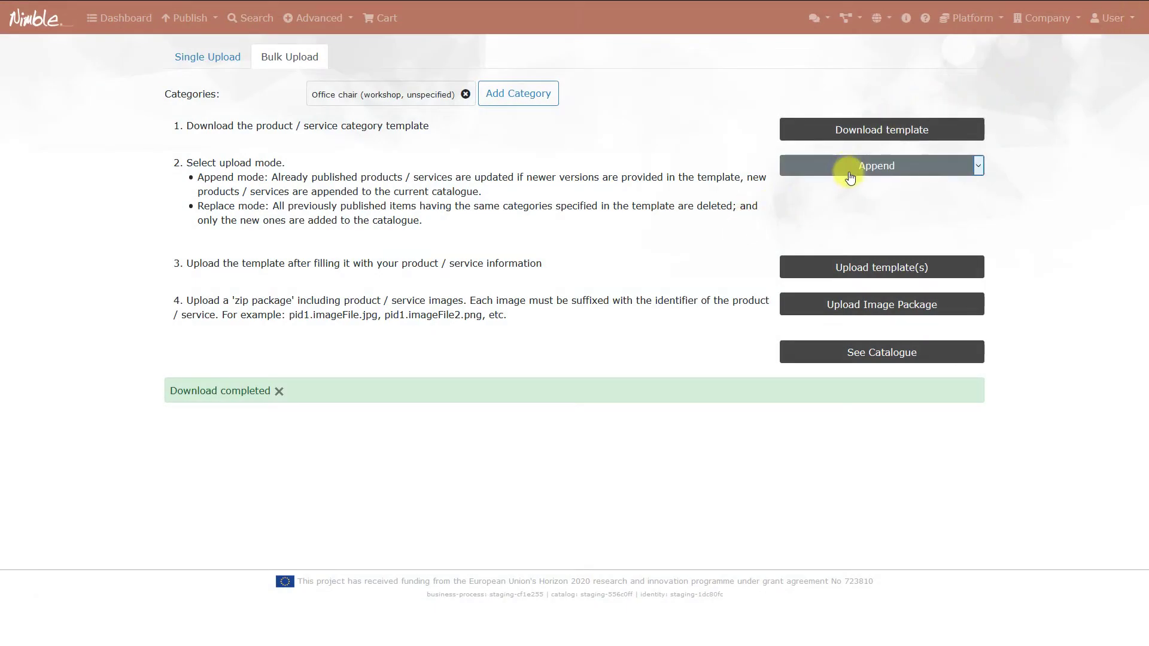
left_click(850, 172)
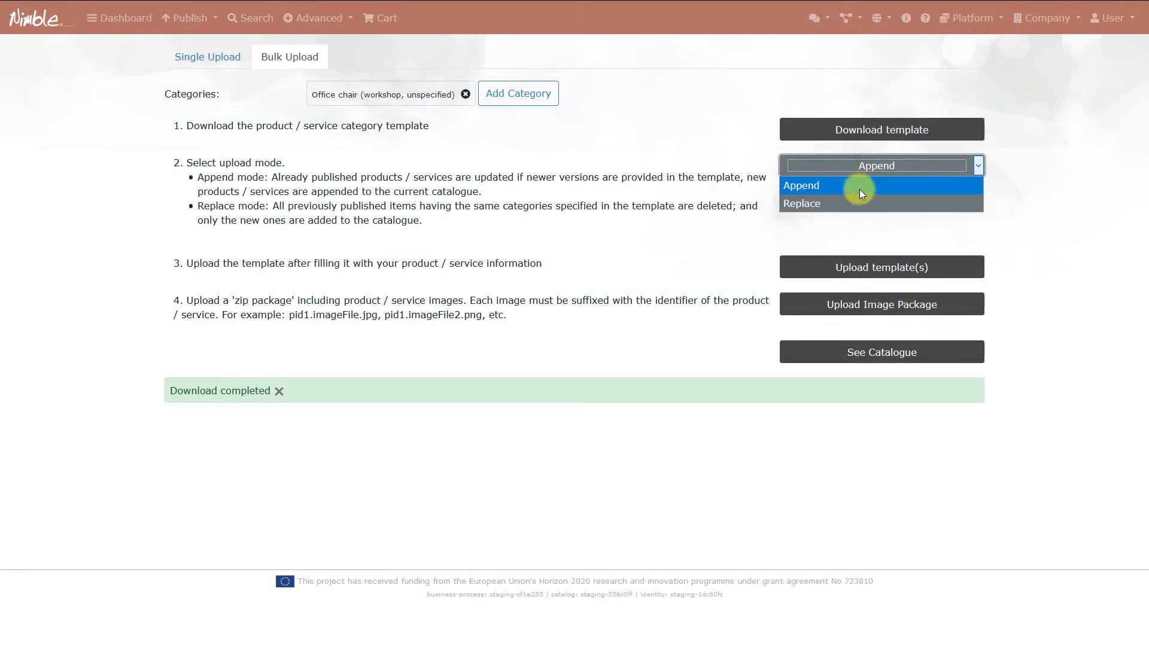
left_click(734, 263)
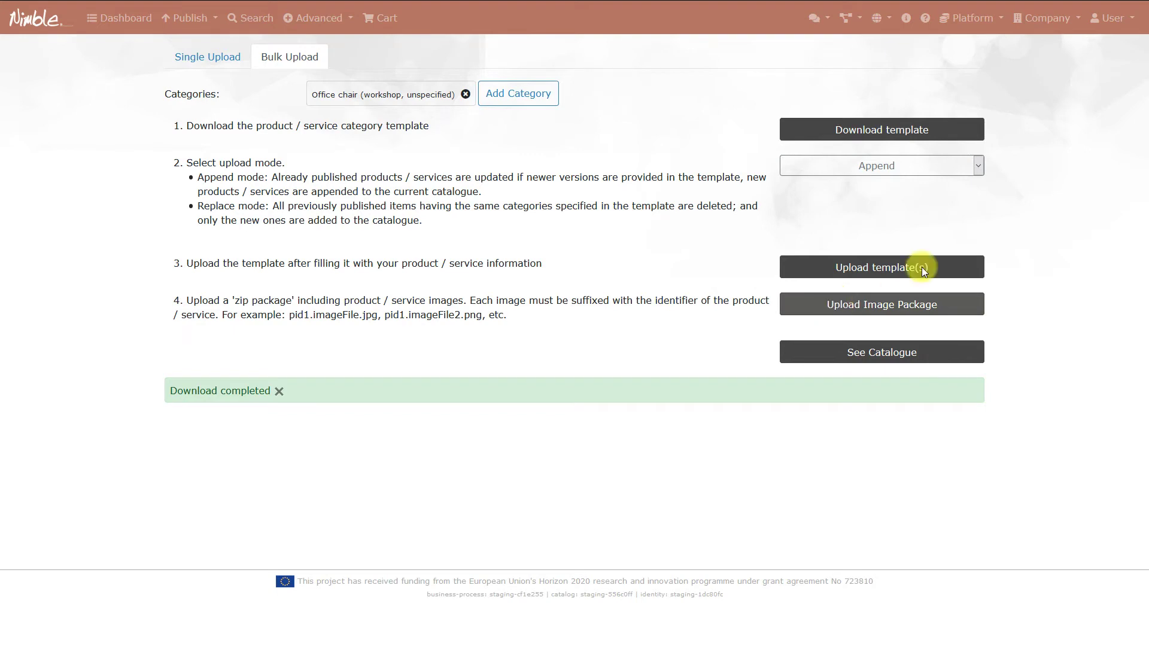
- Log out of the seller account and log in with the transport account's saved e-mail and password
left_click(1118, 23)
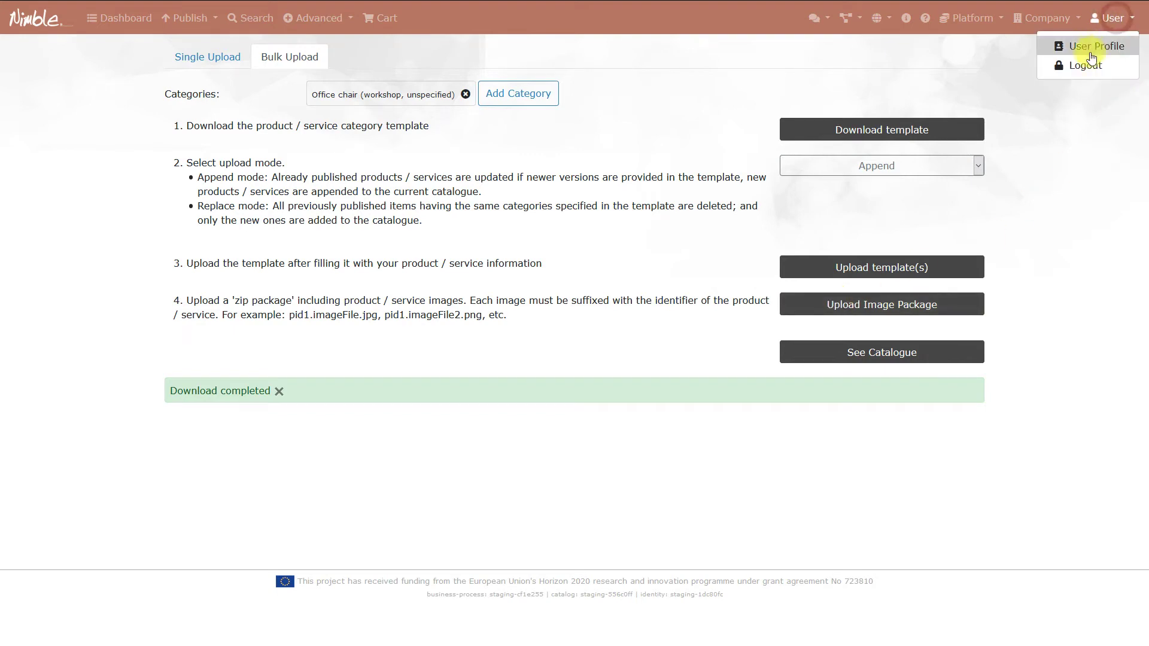
left_click(1116, 64)
left_click(605, 253)
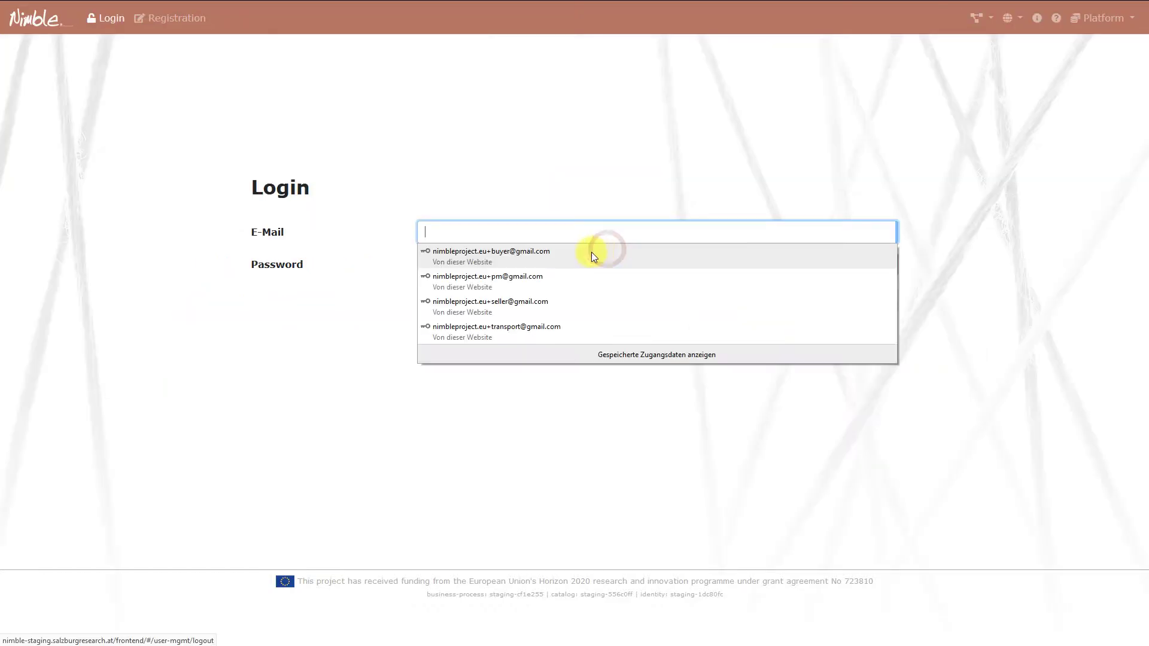
left_click(513, 329)
left_click(788, 297)
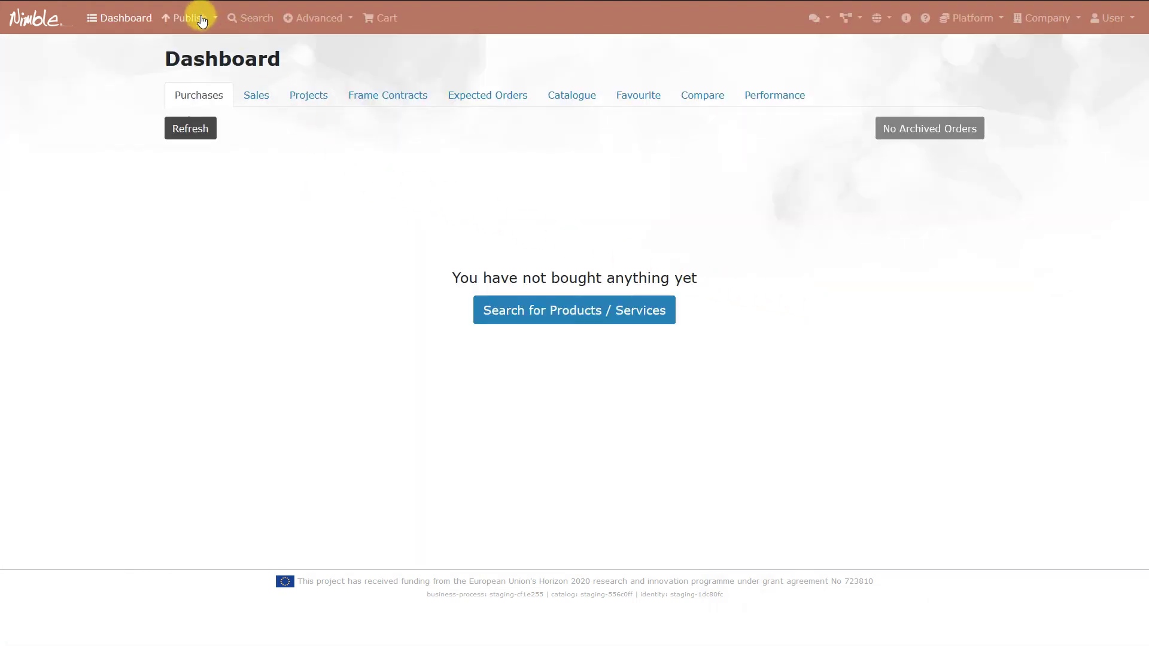
- Start publishing a single logistics service in the Transport category and open the Road Transport details
left_click(200, 17)
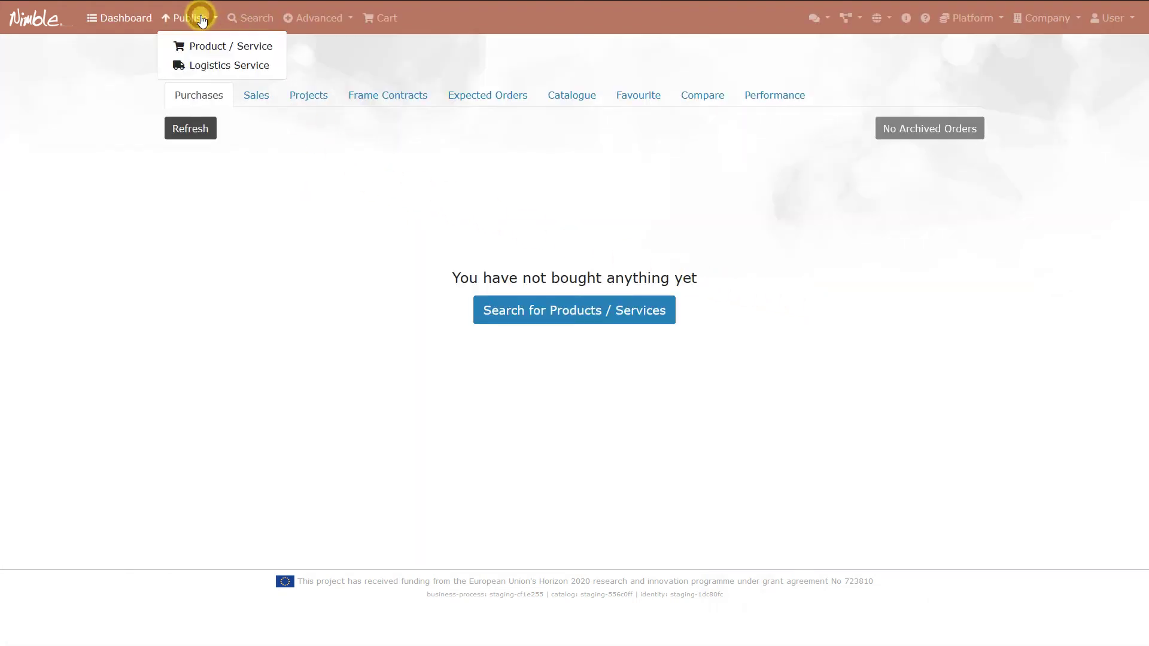
left_click(243, 70)
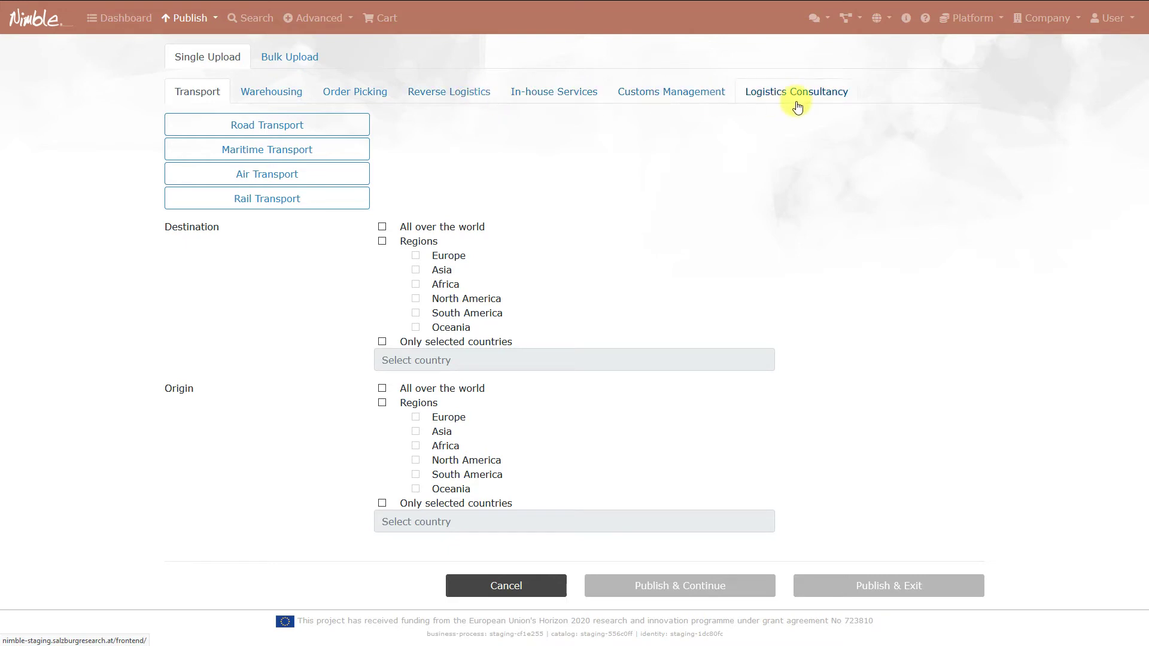
left_click(276, 91)
left_click(203, 90)
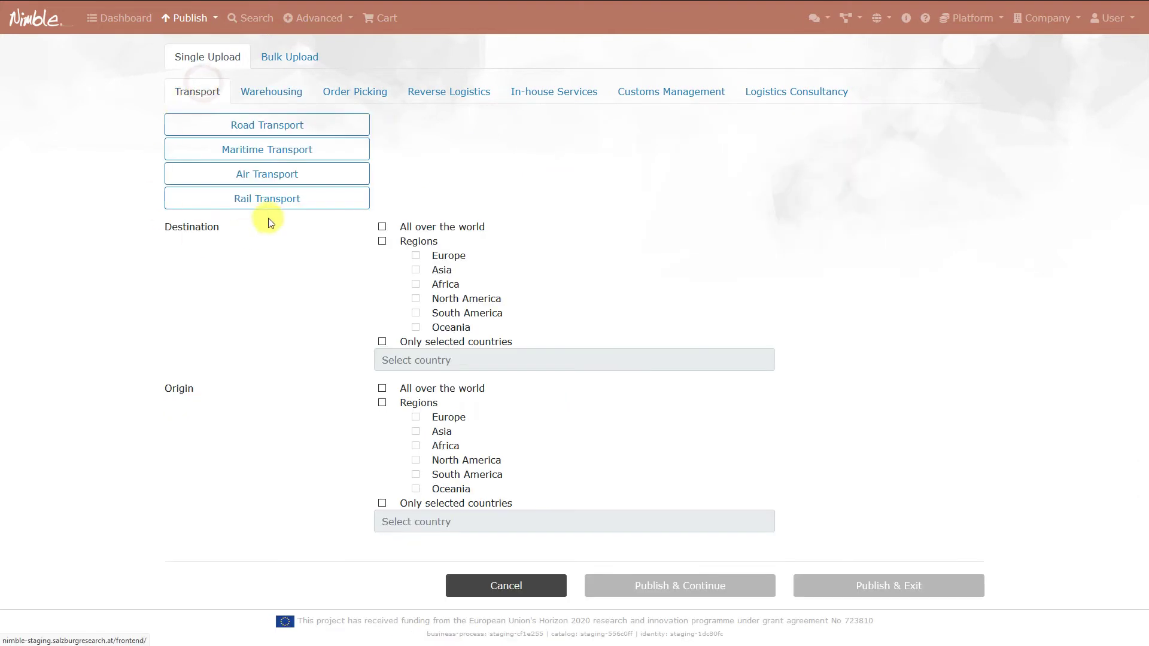
left_click(265, 127)
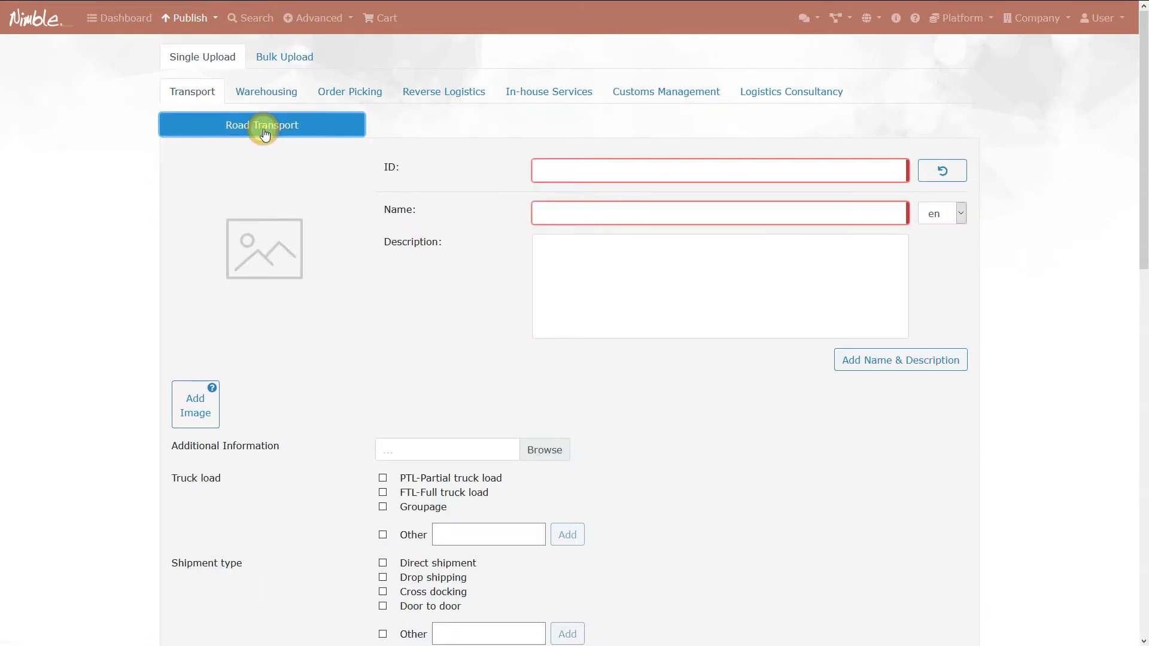
- Generate the service ID, name it "Truck transport in D-A-CH" and describe it as "Truck transport through Germany, Austria and Switzerland"
left_click(944, 171)
left_click(758, 216)
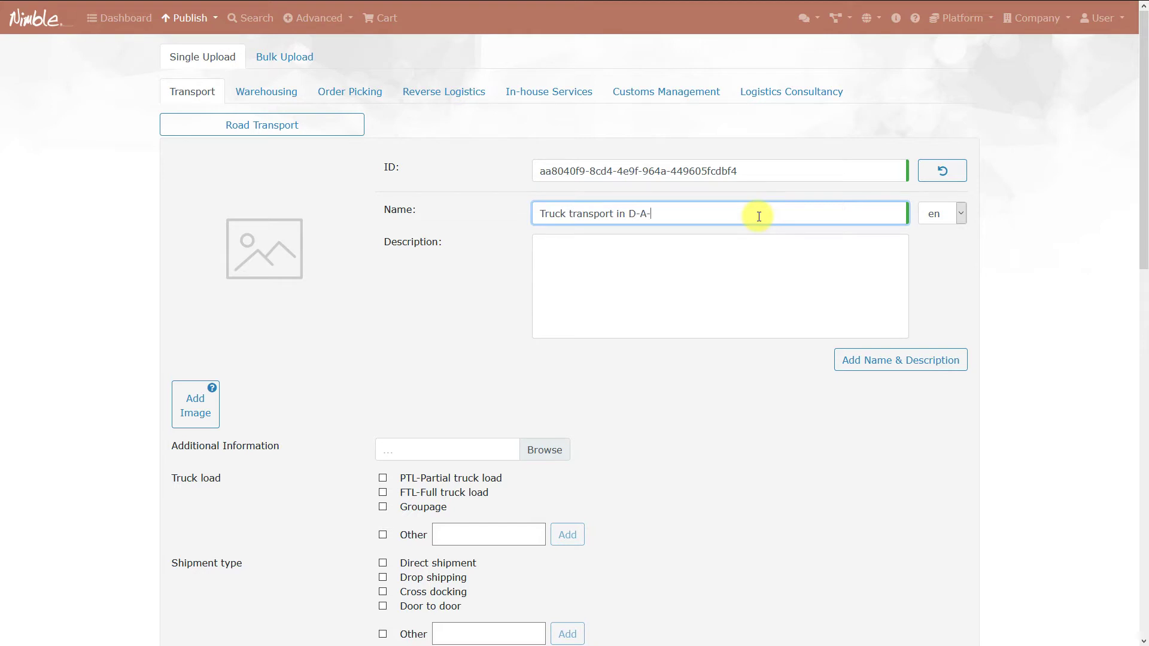
key("Tab")
key("Tab")
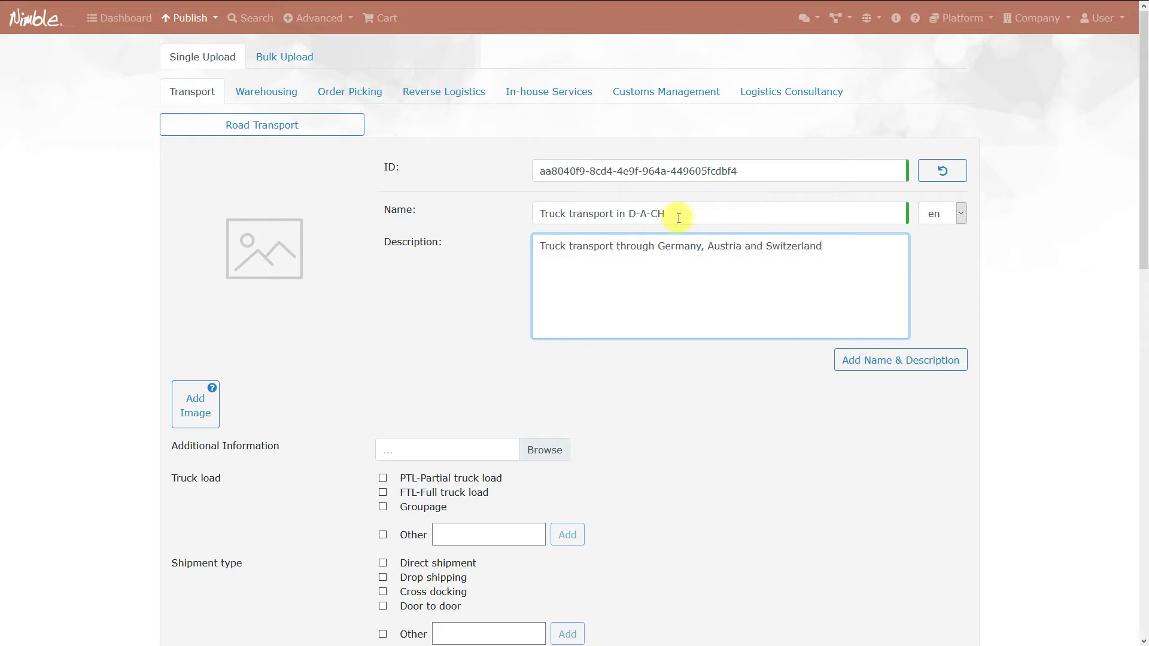
- Add truck.jpg from the nimble folder as the transport service's image
left_click(177, 404)
left_click(272, 92)
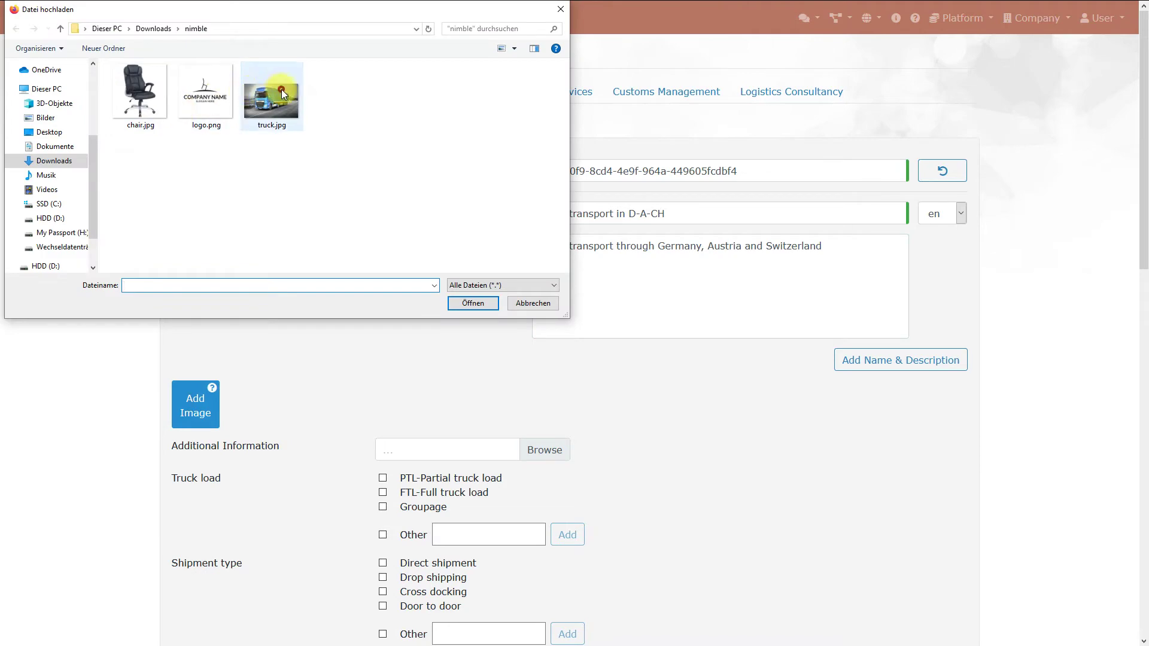
left_click(478, 304)
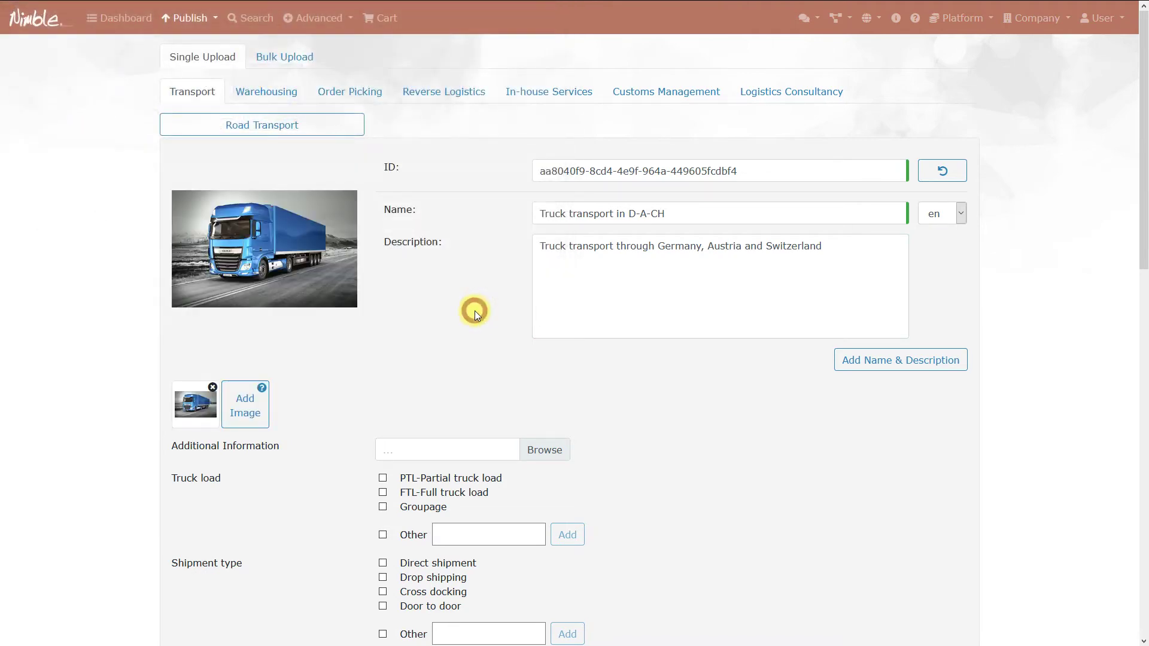
- Set the road transport properties to FTL-Full truck load, Door to door shipment, Pallets and Wood-furniture specialization
scroll(475, 311, "down", 4)
left_click(383, 248)
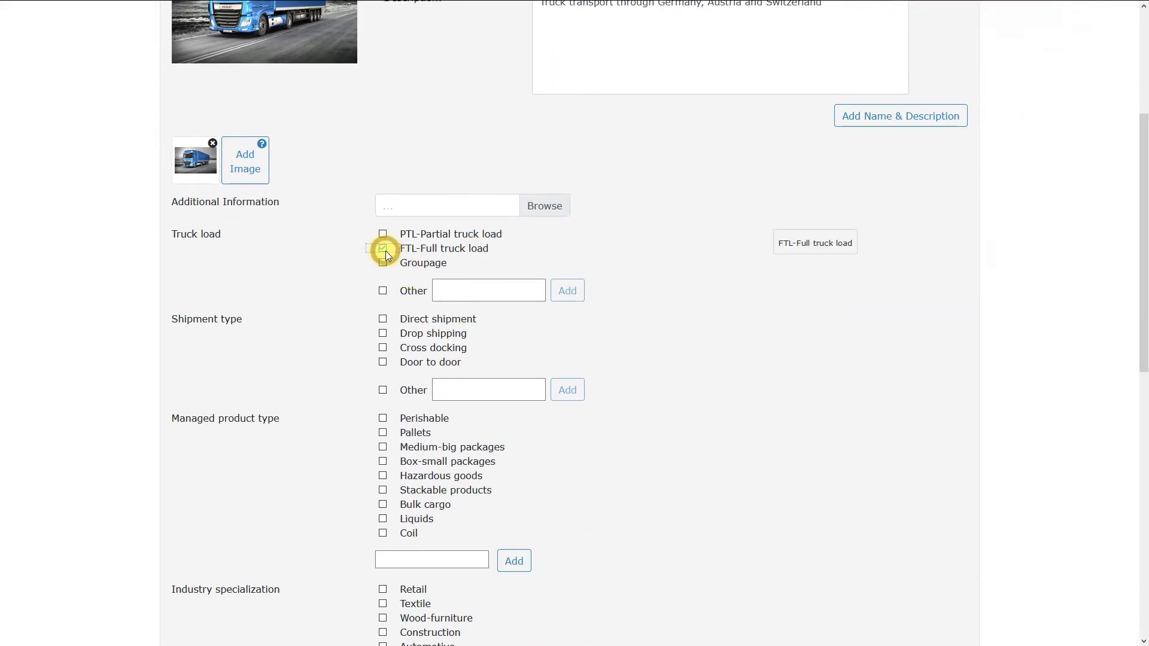
scroll(368, 336, "down", 1)
left_click(383, 299)
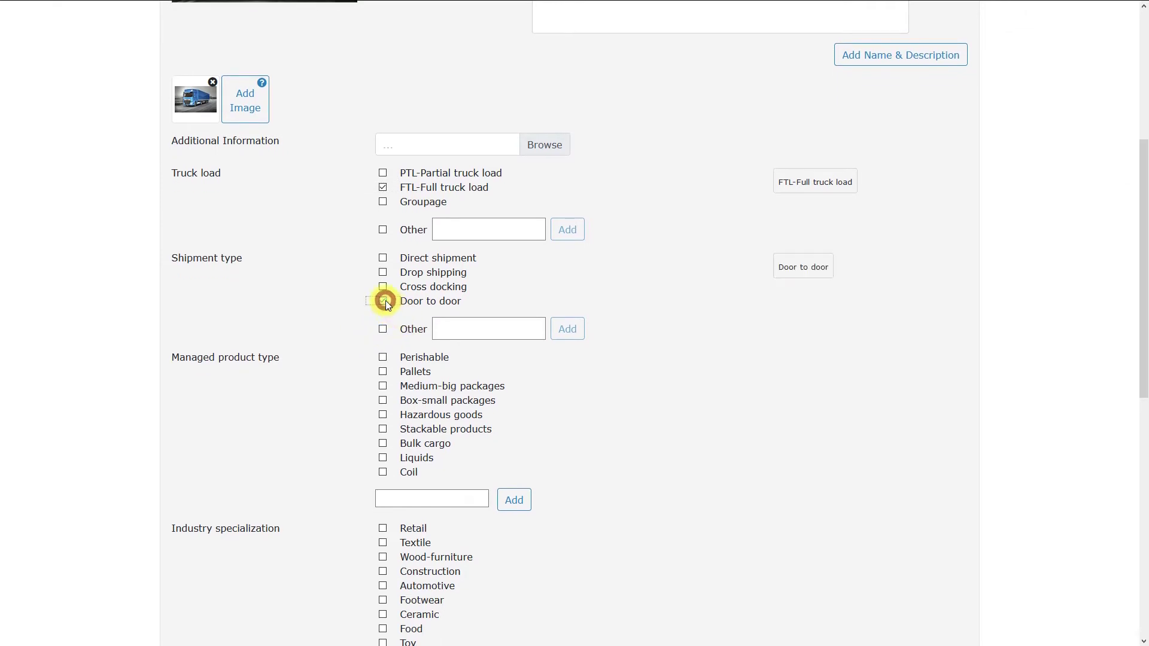
scroll(358, 286, "down", 3)
left_click(382, 188)
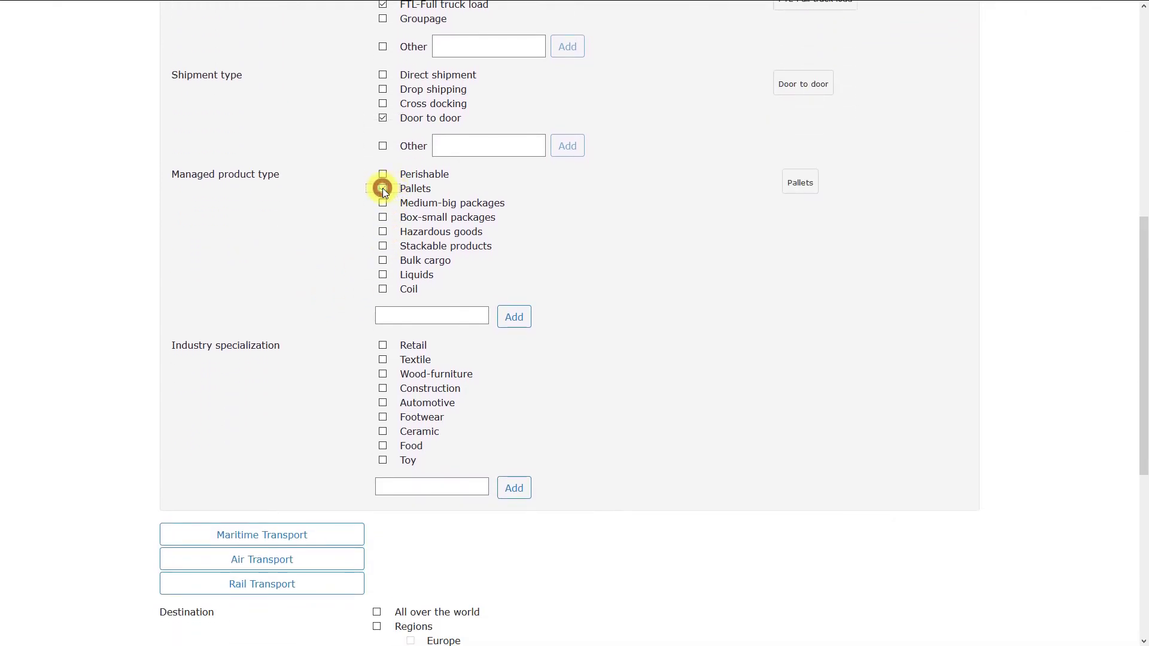
scroll(361, 310, "down", 1)
left_click(383, 313)
- Restrict the destination to the selected countries Germany, Austria and Switzerland
scroll(278, 295, "down", 1)
scroll(278, 296, "down", 3)
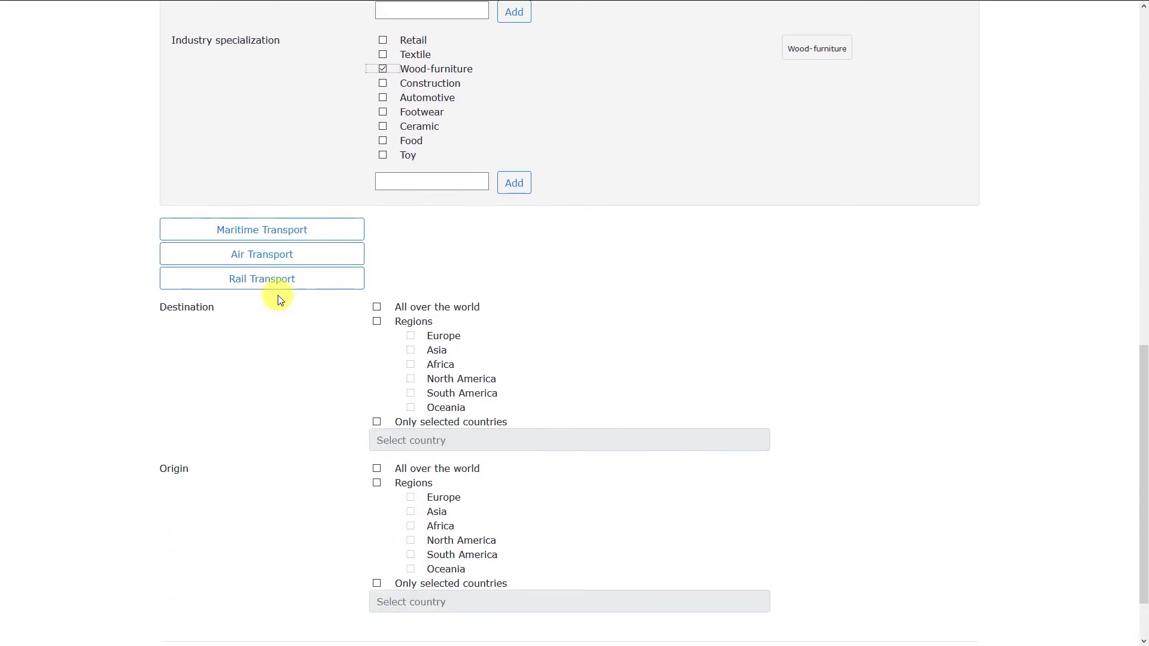
left_click(373, 422)
left_click(403, 438)
type("ger")
left_click(397, 471)
left_click(398, 438)
type("aus")
left_click(398, 470)
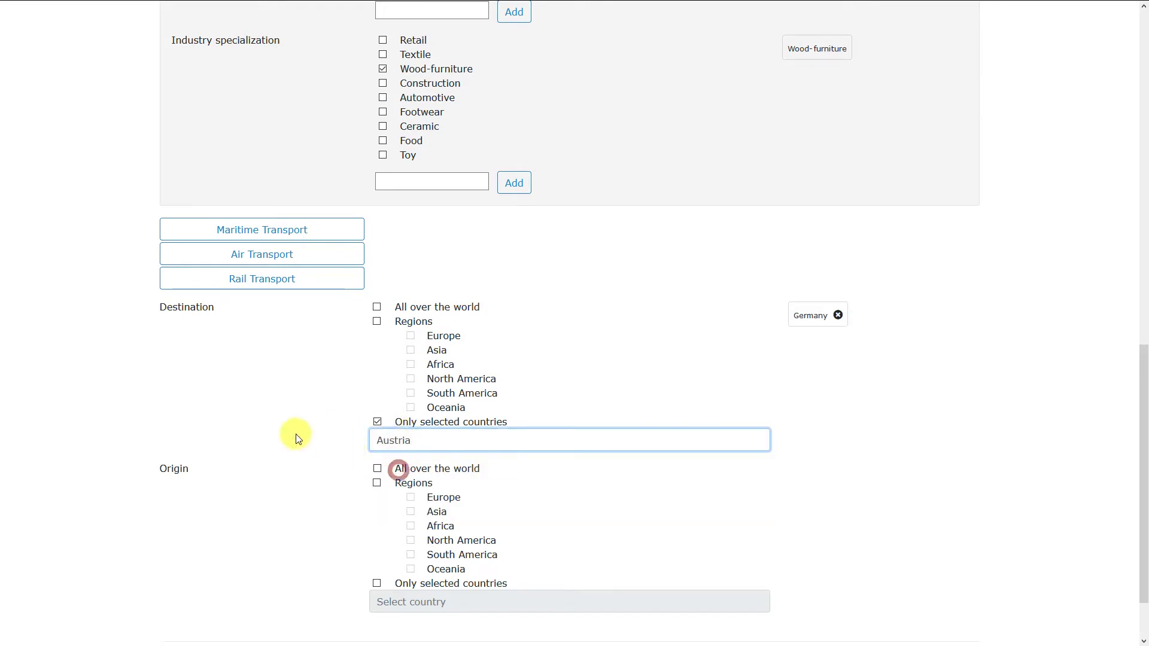
left_click(406, 441)
type("s")
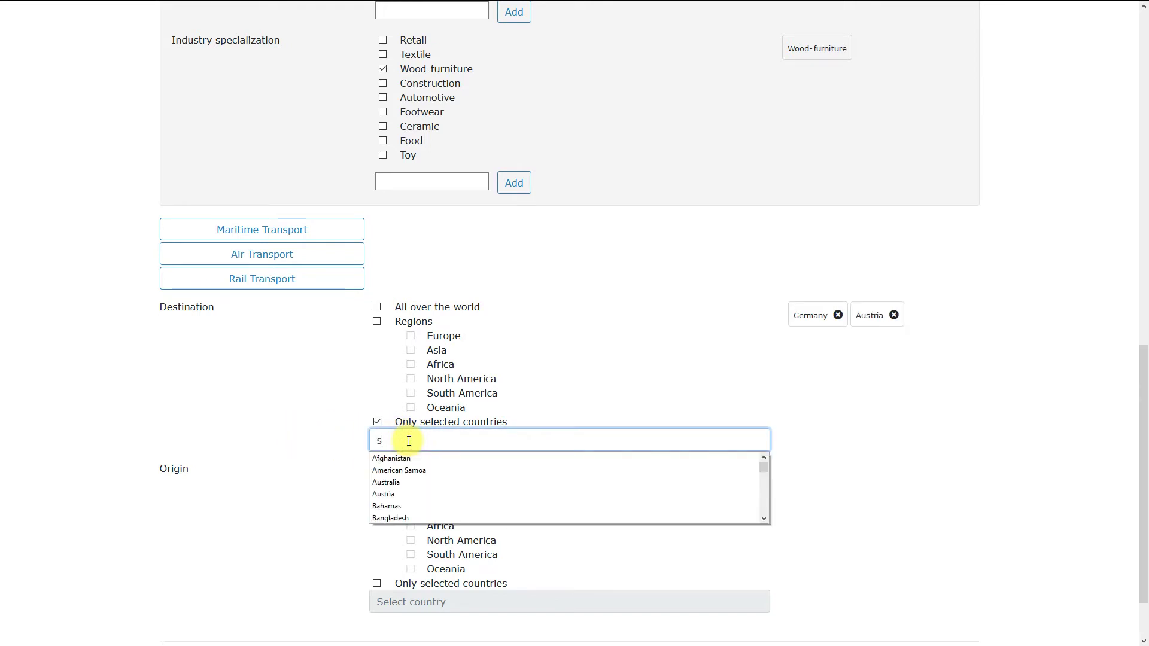
type("wit")
left_click(401, 458)
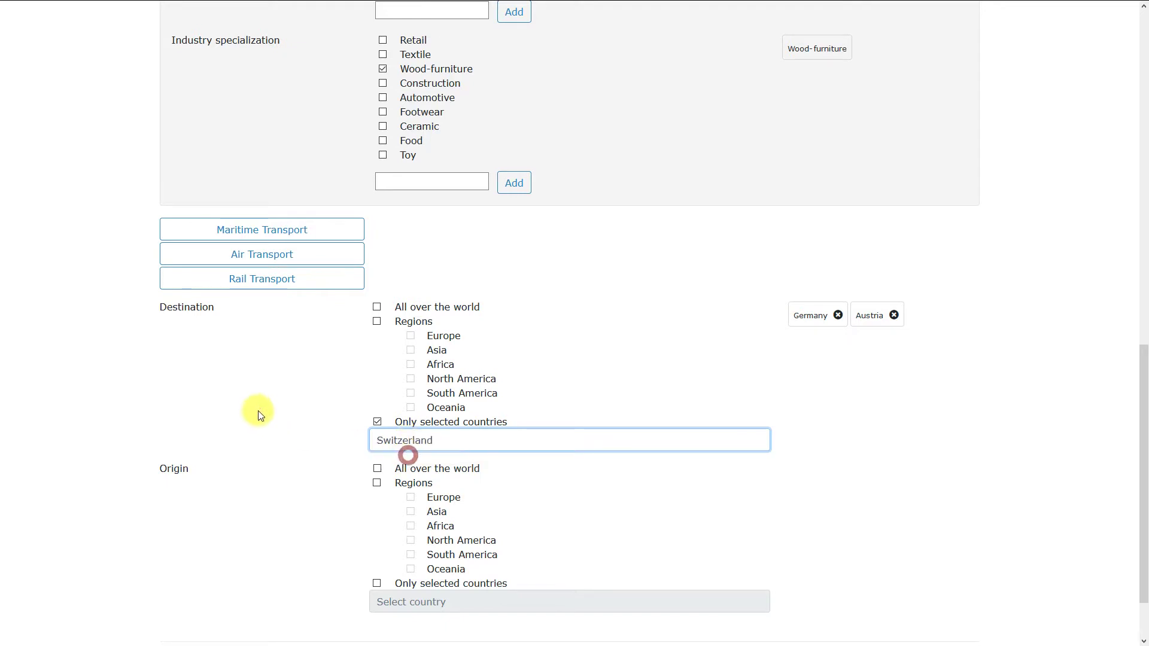
- Restrict the origin to the selected country Austria, publish the transport service and exit the form
scroll(253, 407, "down", 2)
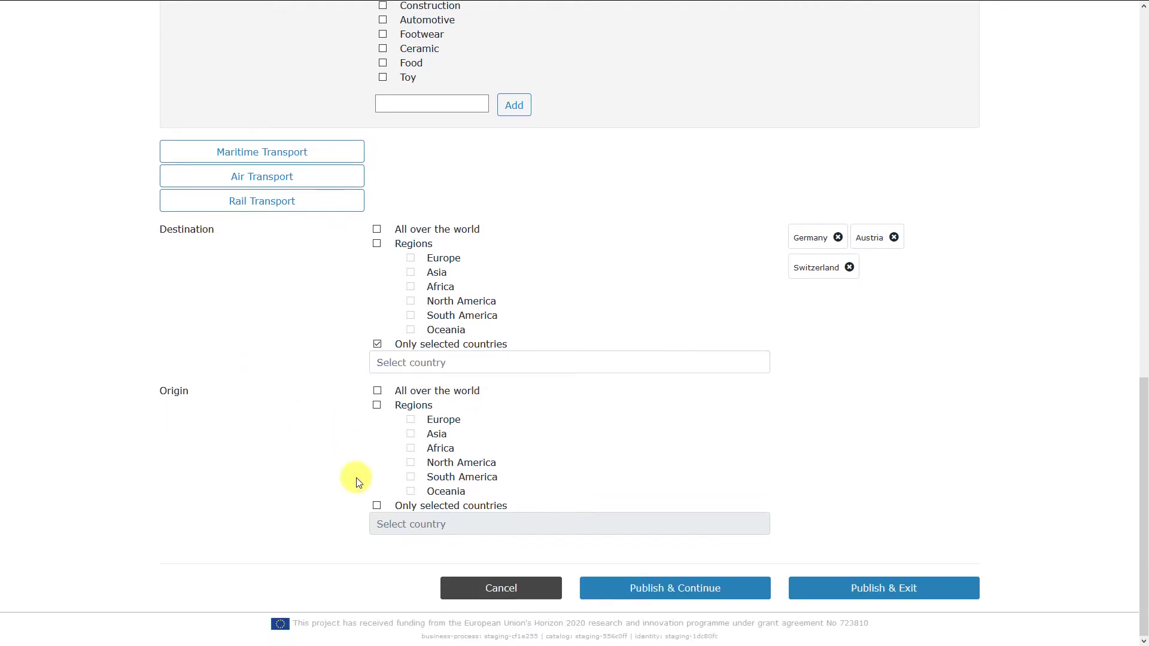
left_click(376, 506)
left_click(396, 525)
type("aust")
left_click(387, 551)
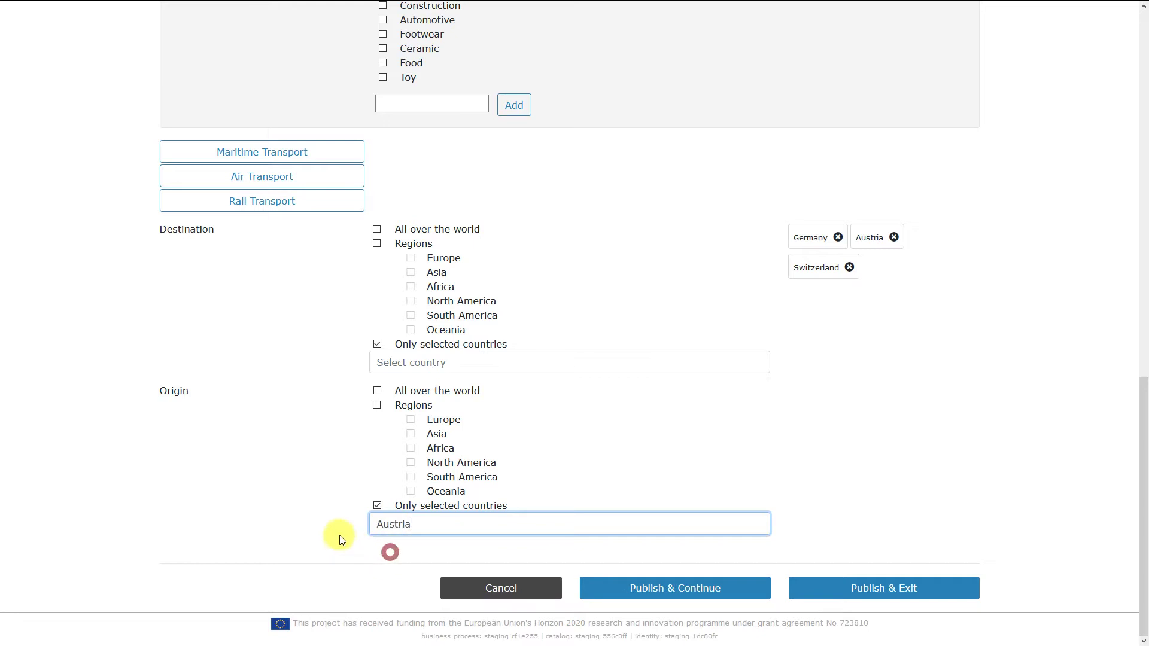
left_click(899, 585)
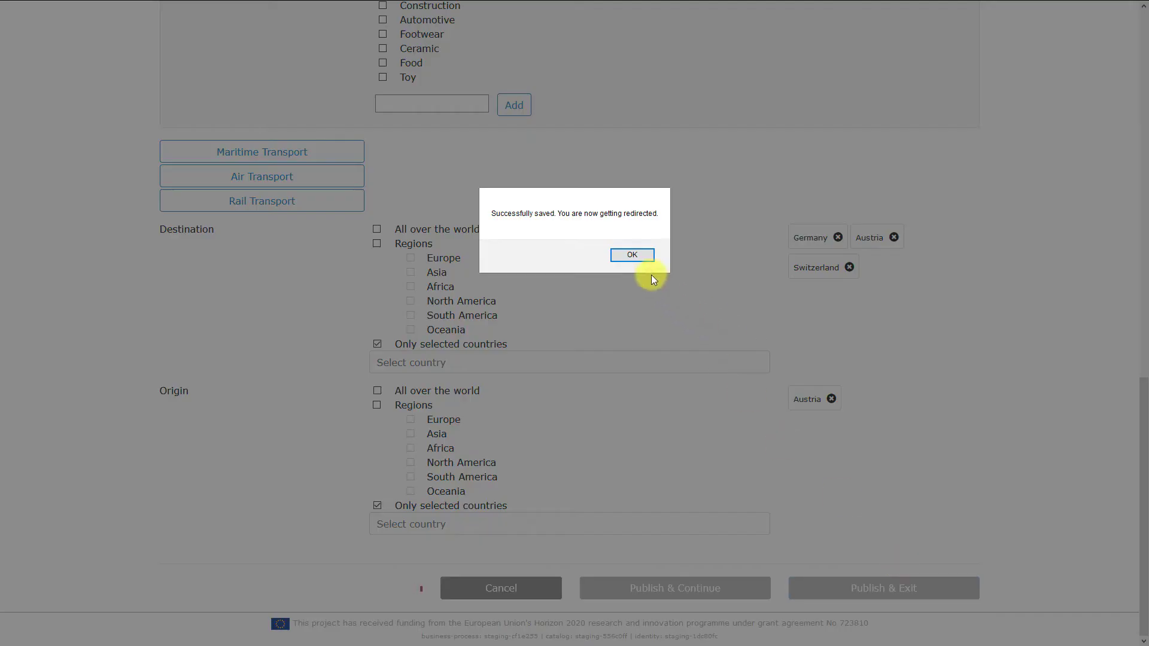
left_click(636, 255)
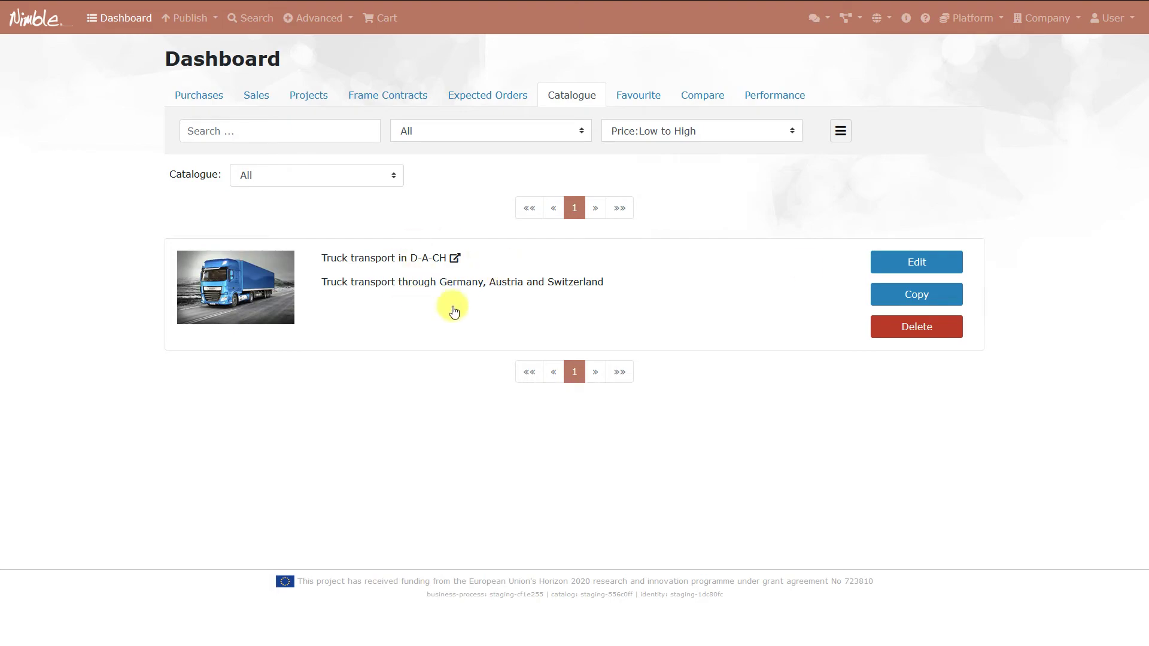
- Log out of the transport account and open the product and service search
left_click(1113, 18)
left_click(1069, 67)
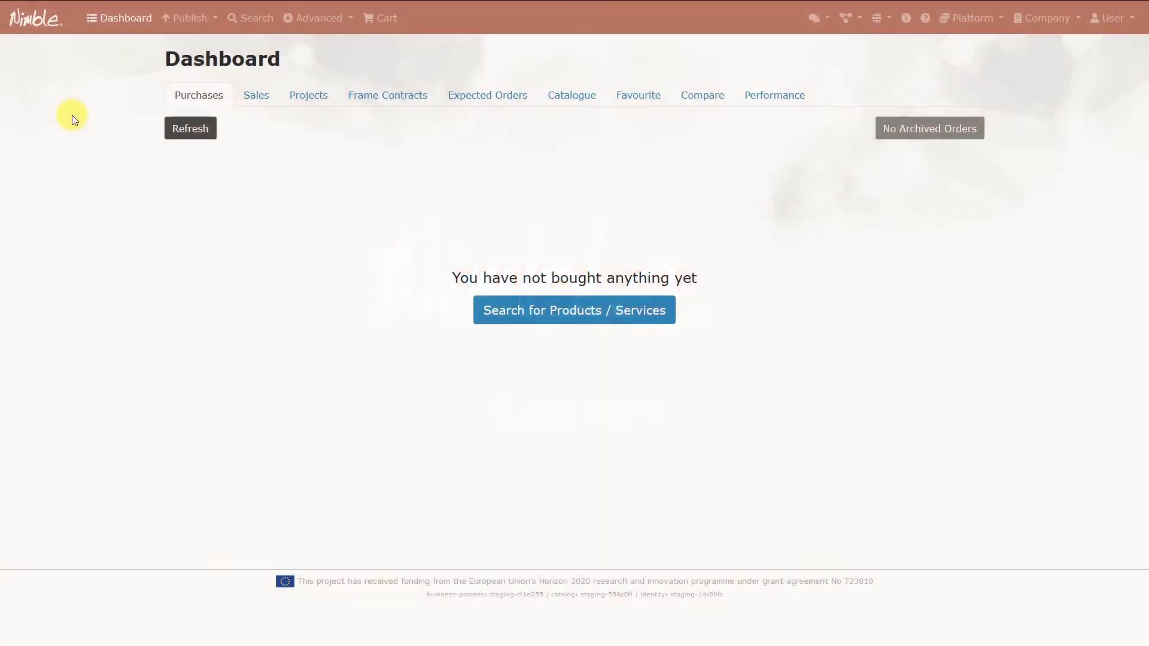
left_click(254, 19)
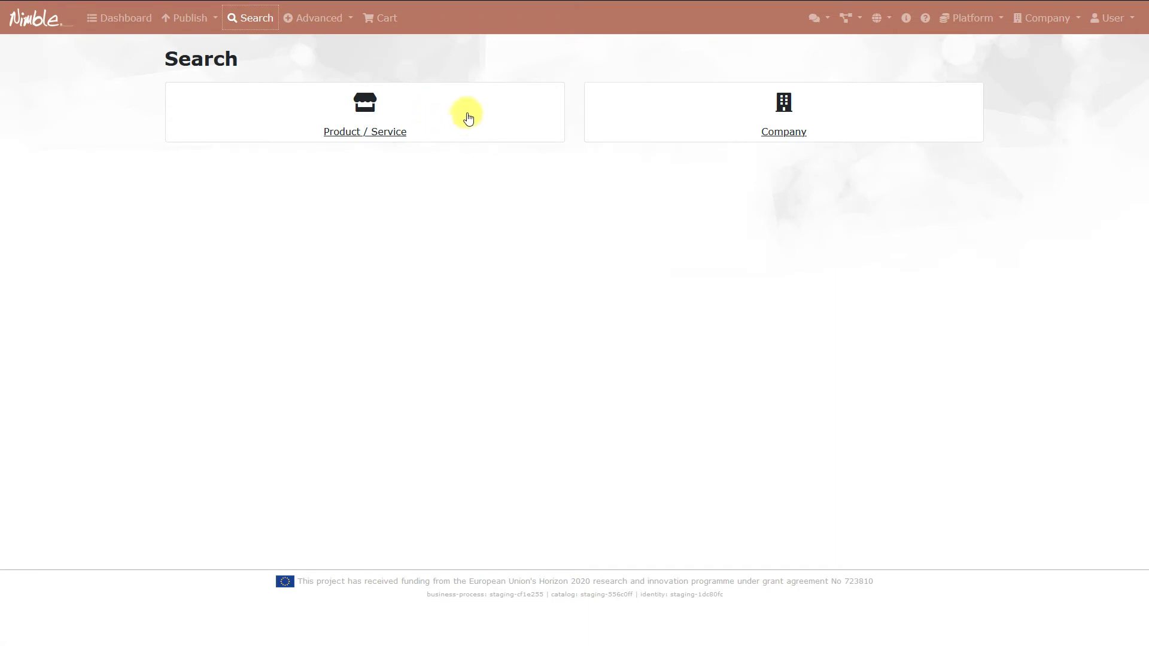
left_click(492, 129)
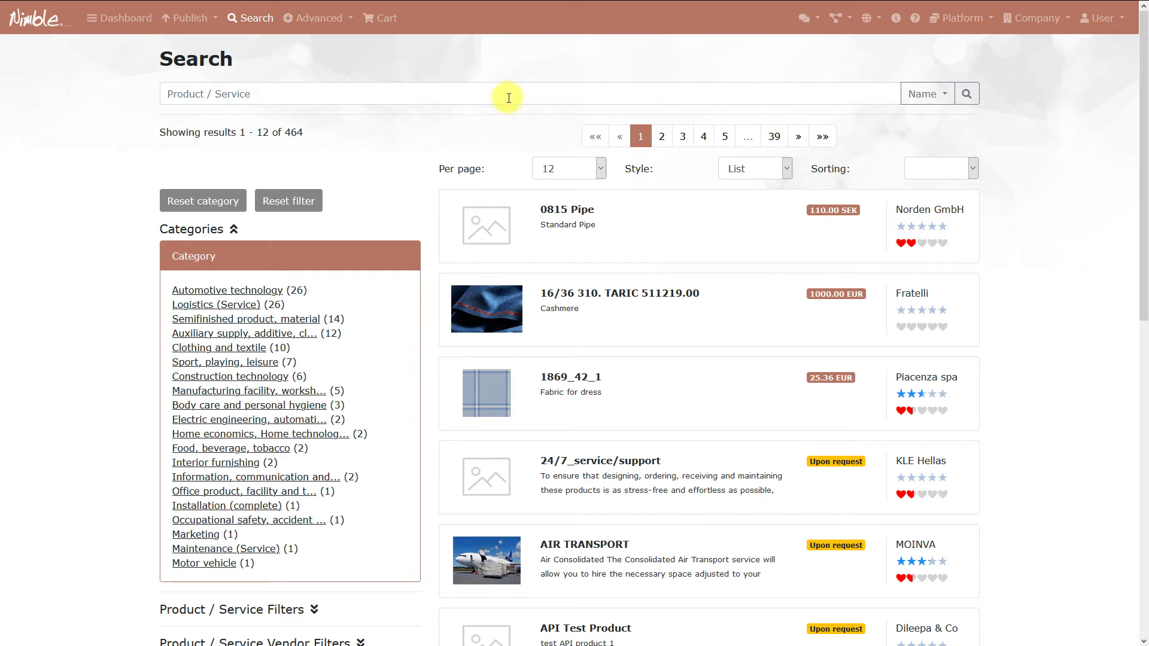
- Examine the Name and Category search modes and the list of categories
left_click(922, 95)
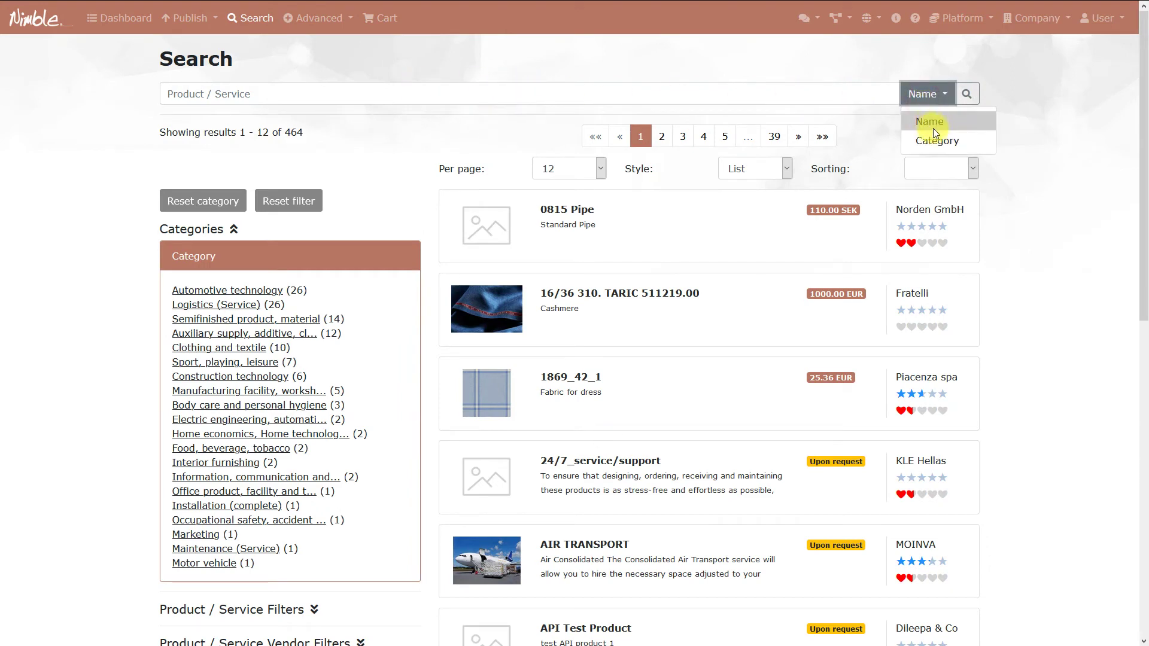
left_click(813, 116)
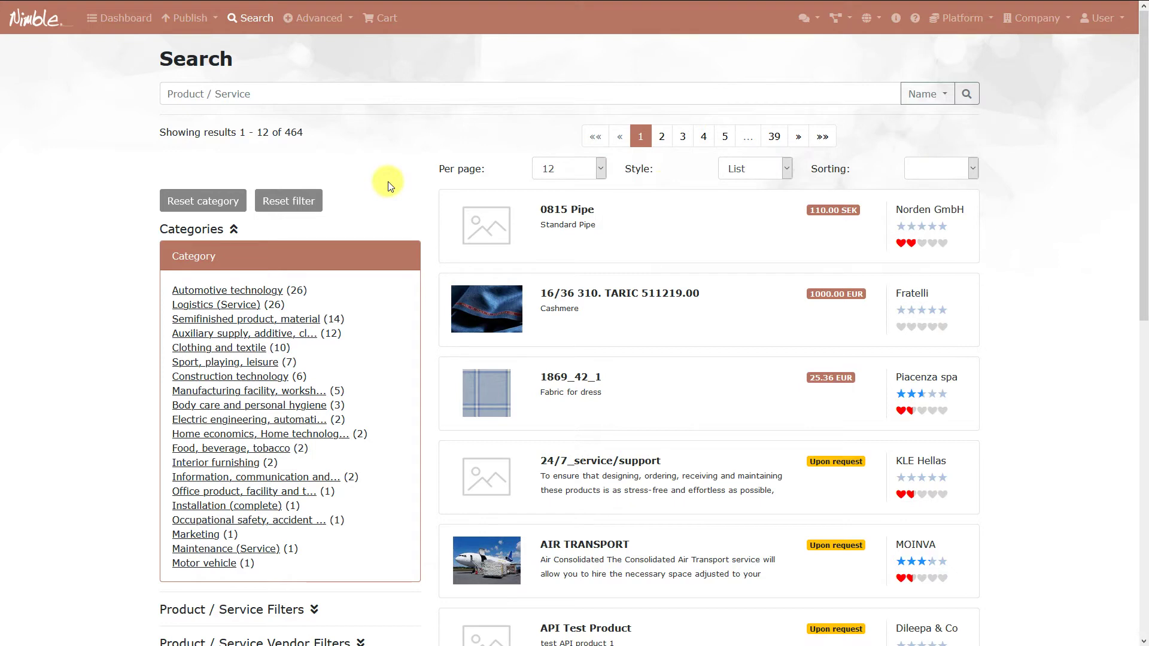
scroll(347, 207, "down", 1)
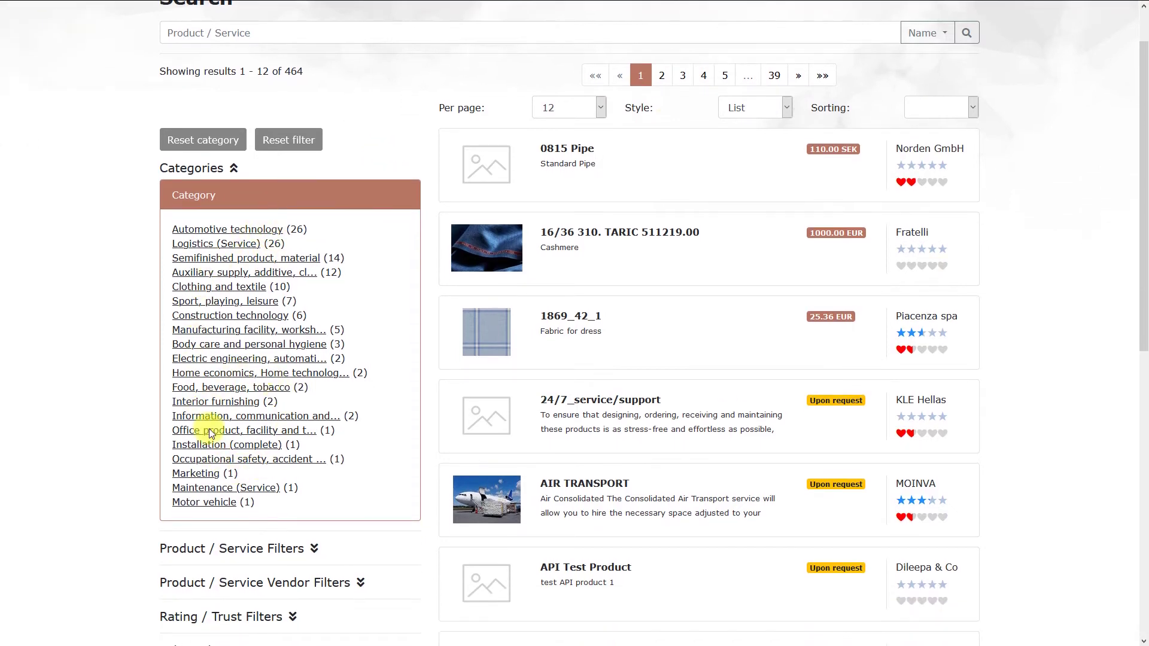
scroll(278, 338, "up", 1)
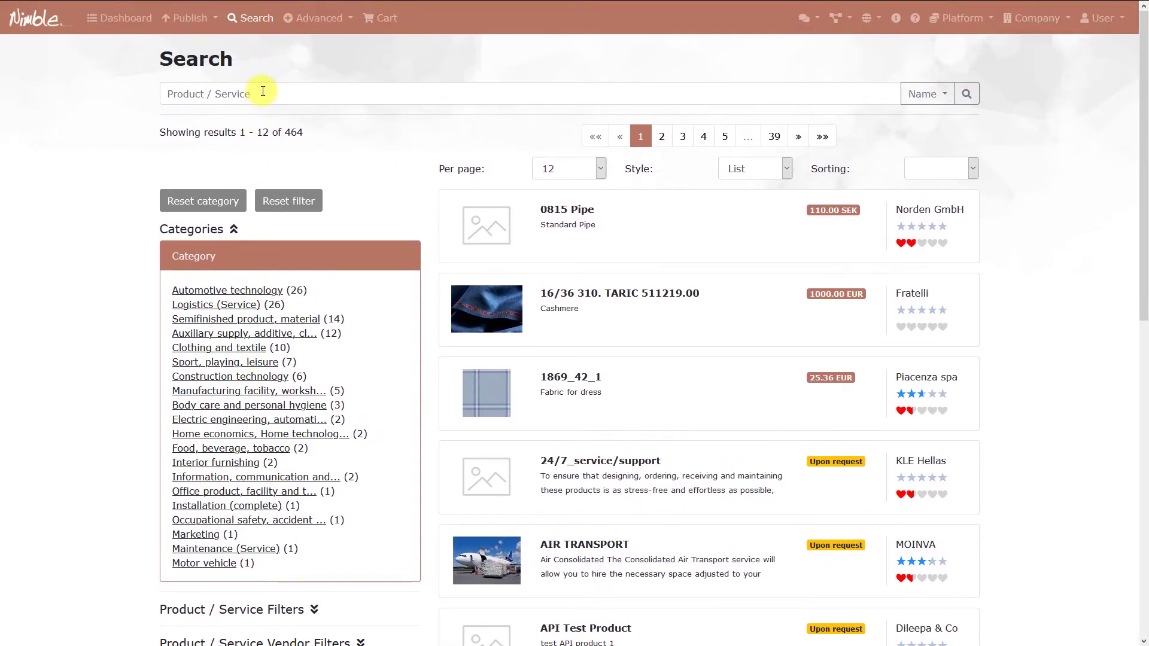
- Search the products and services by name for "office chair"
left_click(262, 91)
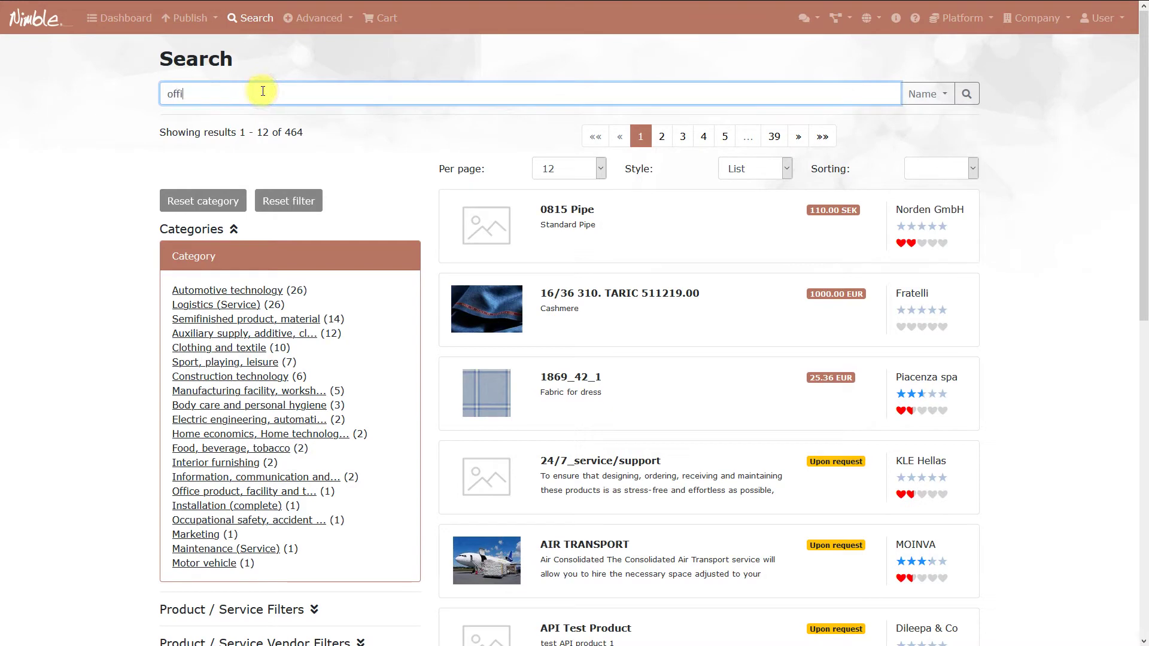
type("office chair")
left_click(55, 91)
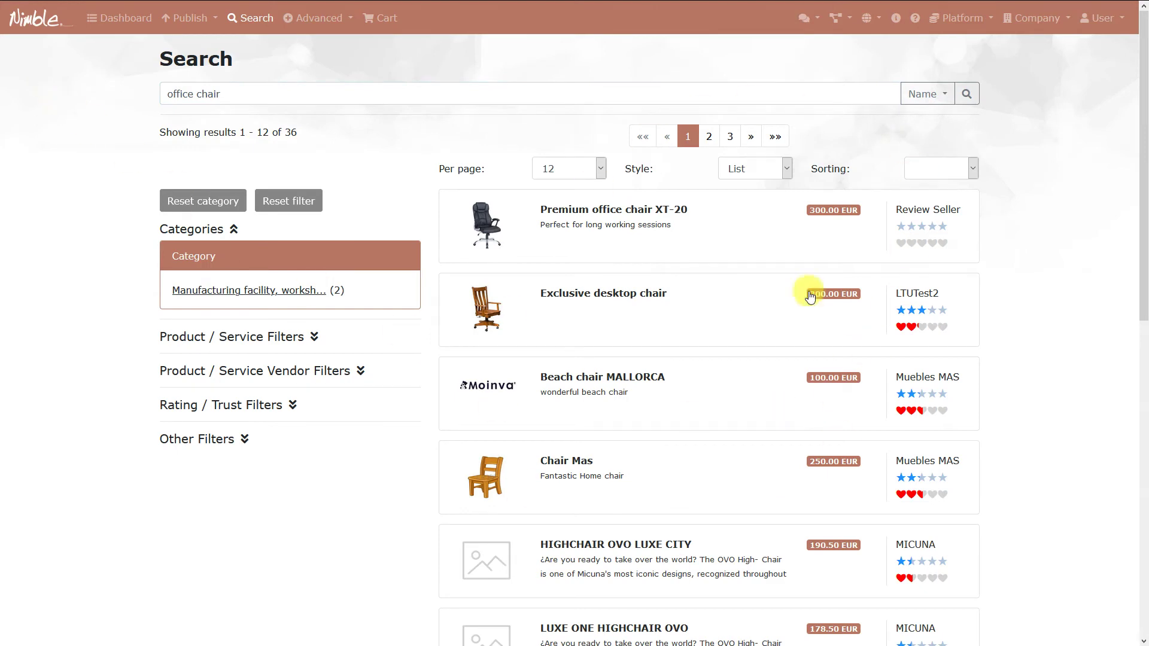
- Examine the price, free sample and certificate options of the product and service filters
left_click(287, 339)
scroll(288, 341, "down", 3)
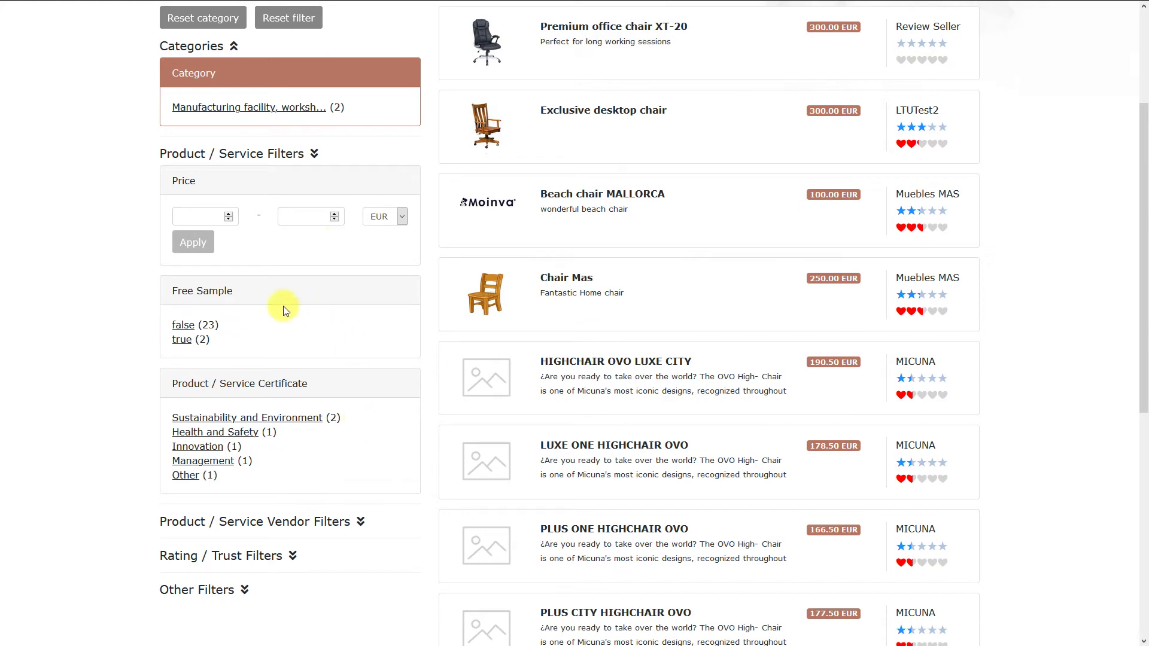
left_click(256, 154)
- Review the product and service vendor filters and limit the results to vendor origin Austria
left_click(256, 190)
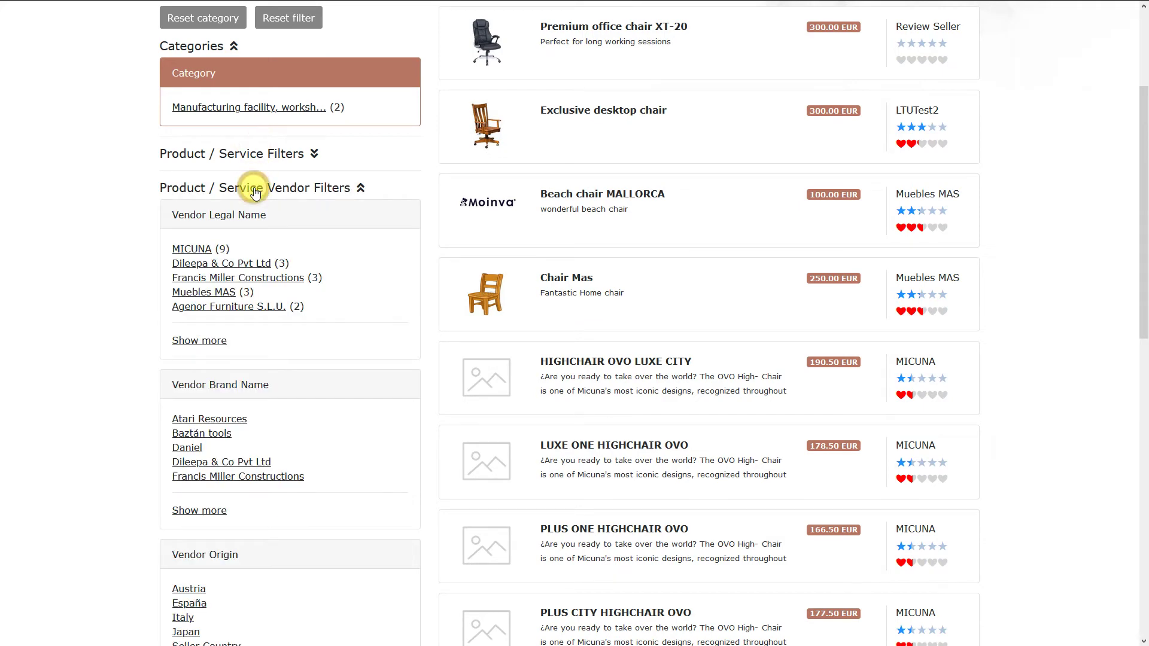
scroll(346, 231, "down", 6)
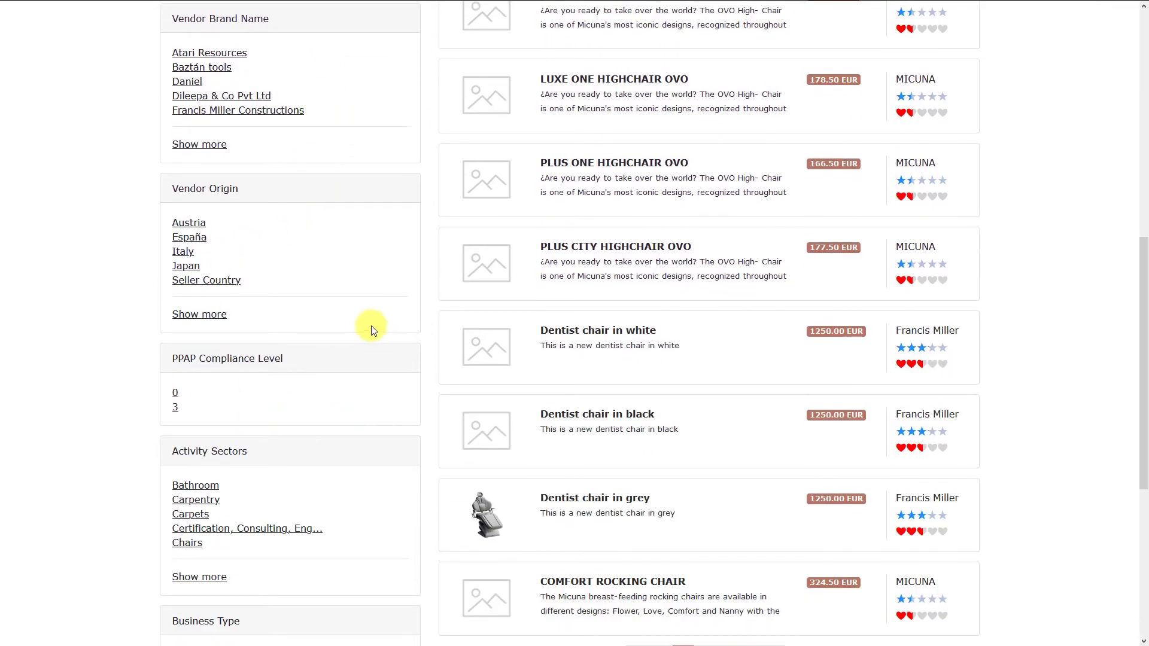
scroll(368, 326, "down", 4)
scroll(367, 326, "up", 5)
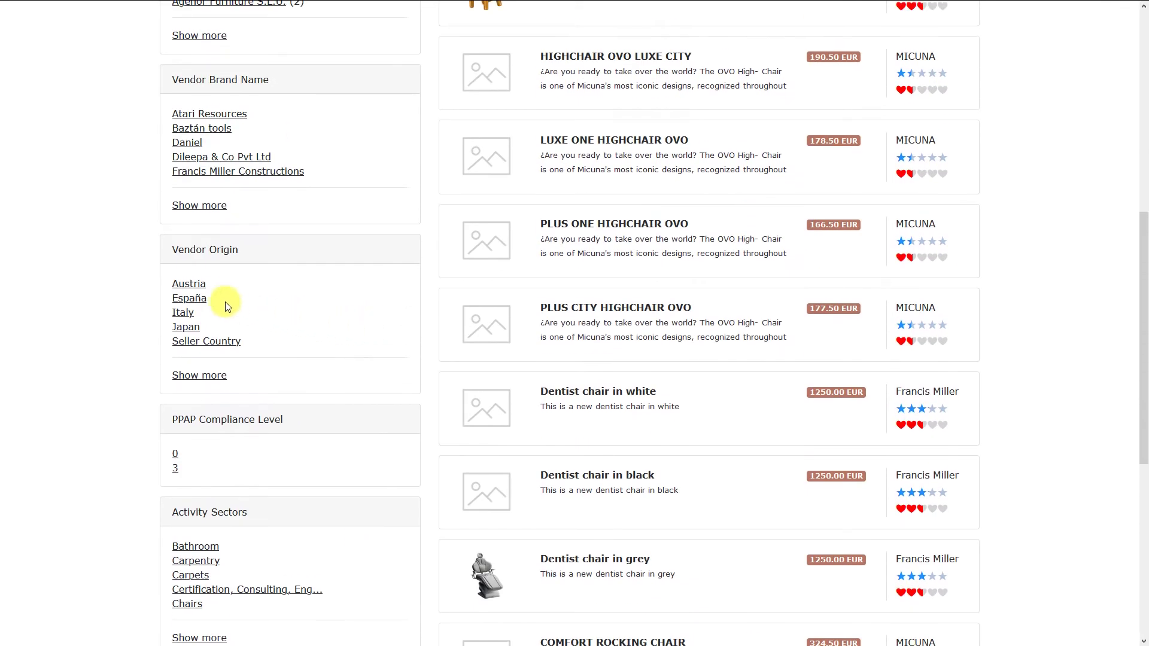
left_click(188, 283)
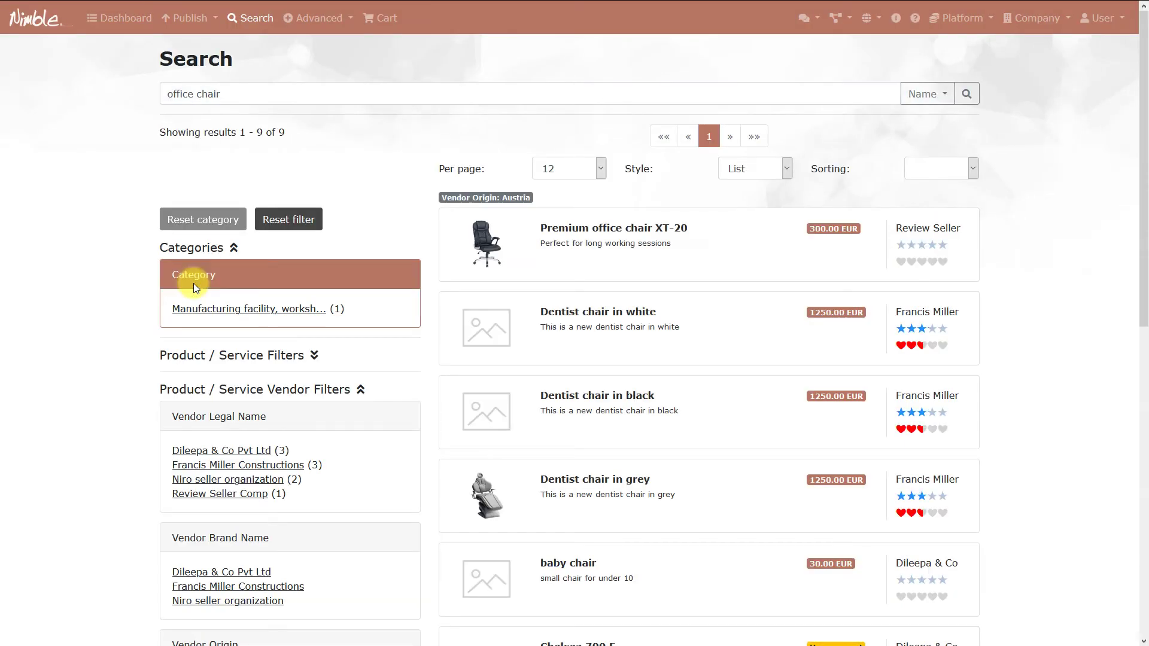
- Limit the office chair results to an overall rating of at least three stars
left_click(268, 395)
left_click(253, 424)
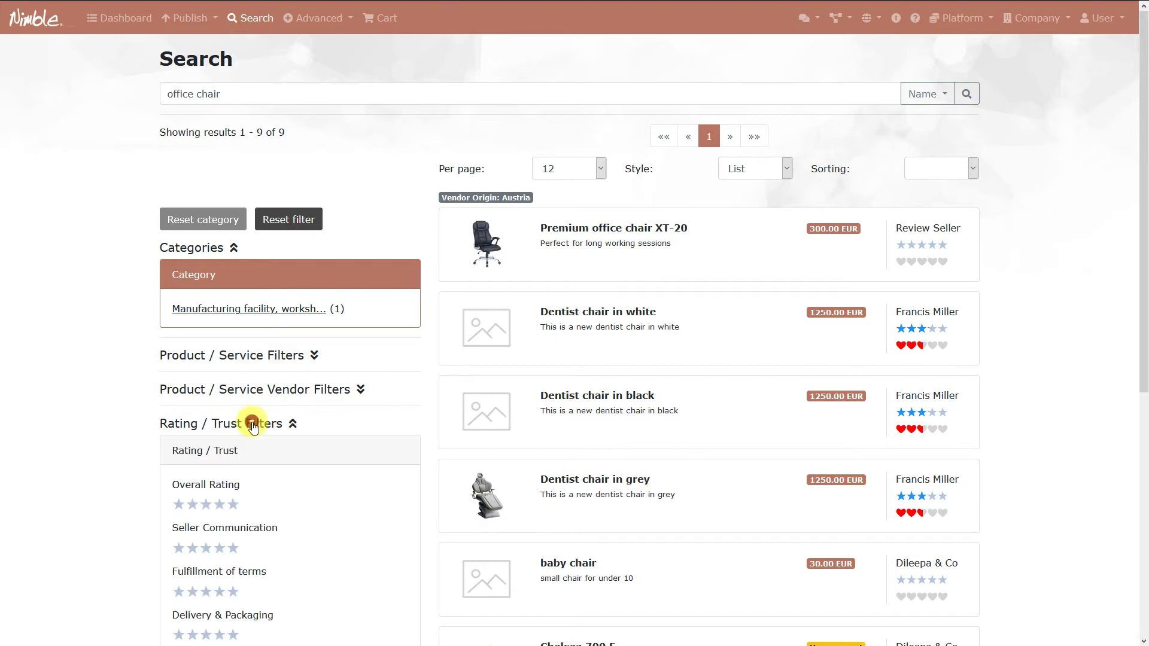
scroll(156, 407, "down", 4)
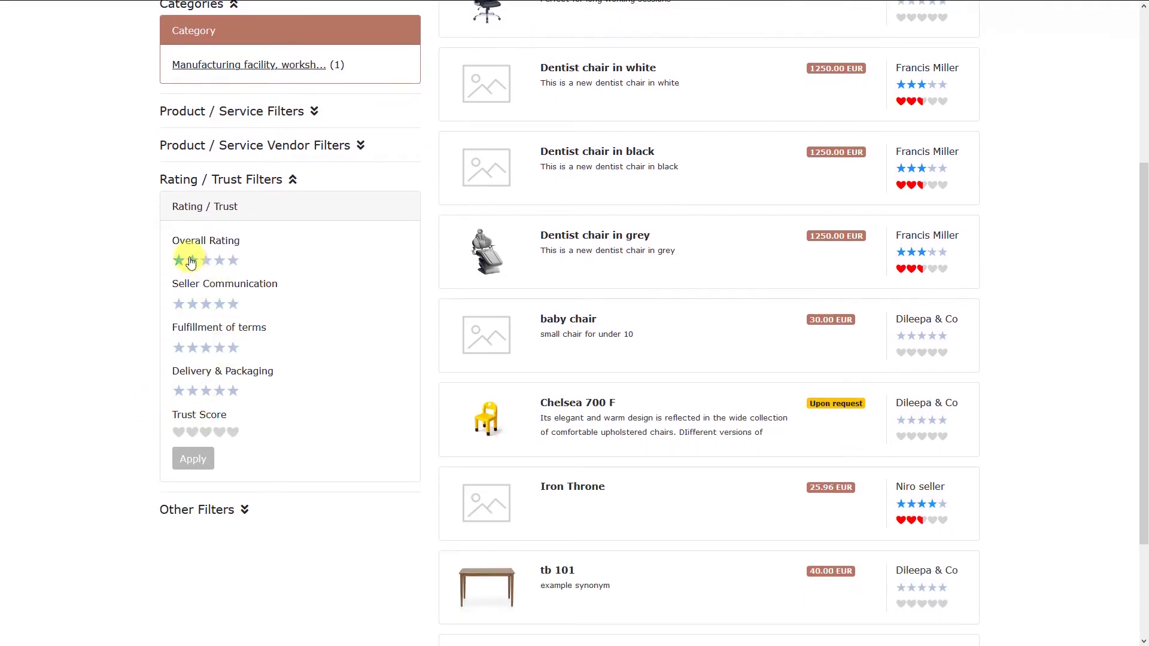
left_click(203, 261)
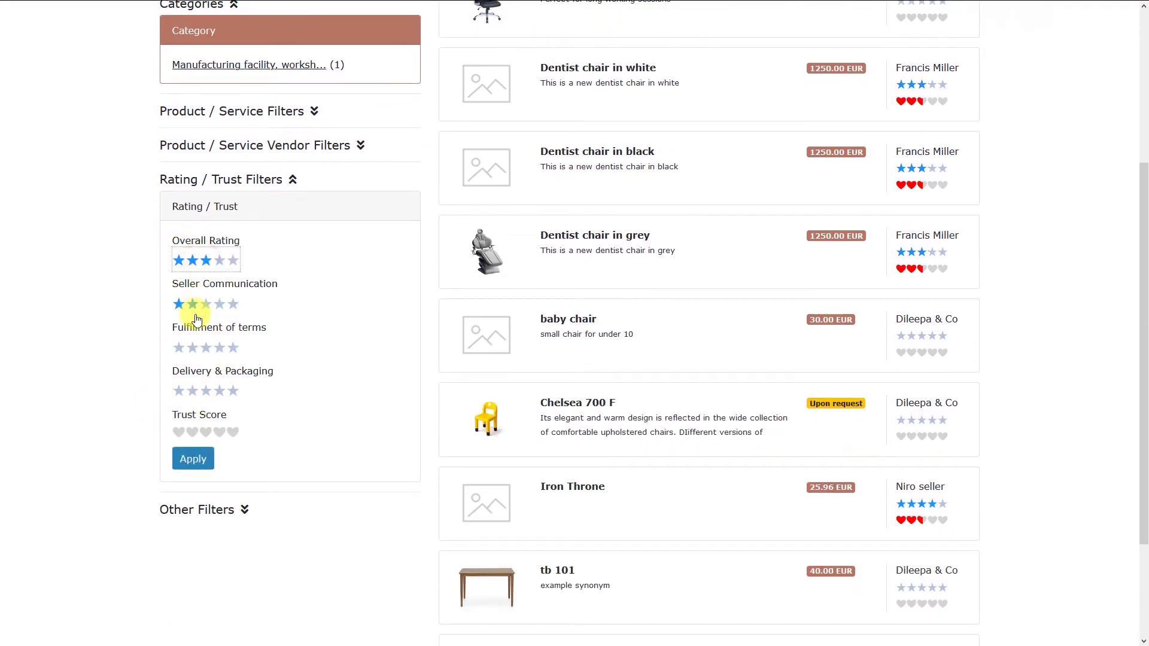
left_click(192, 461)
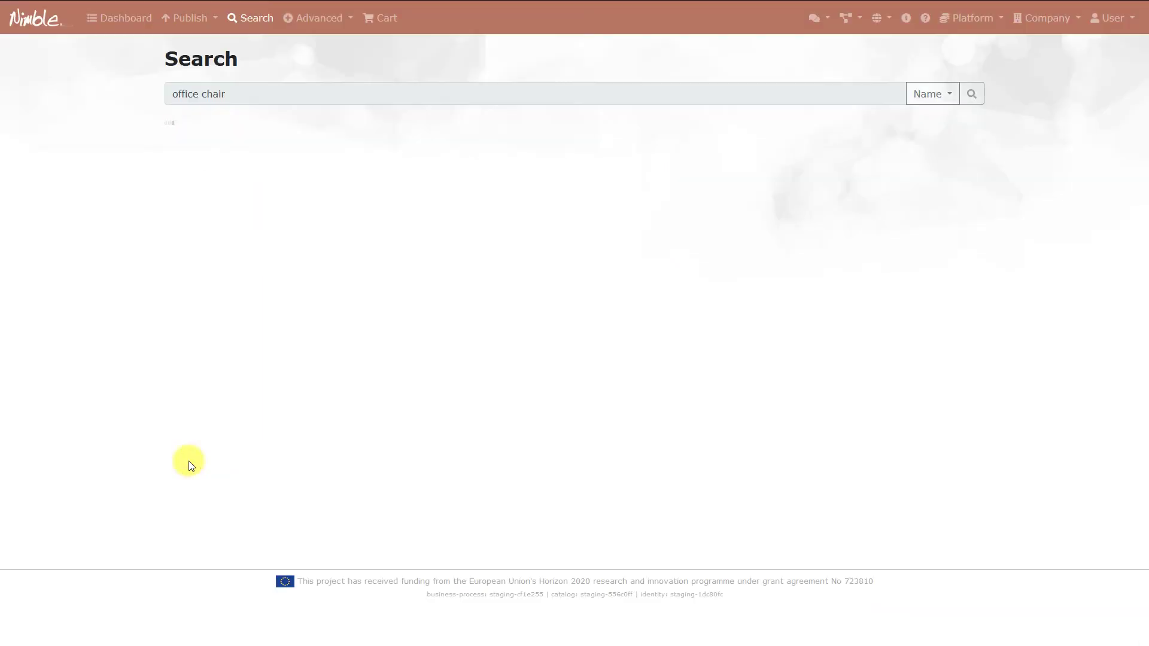
scroll(188, 459, "down", 3)
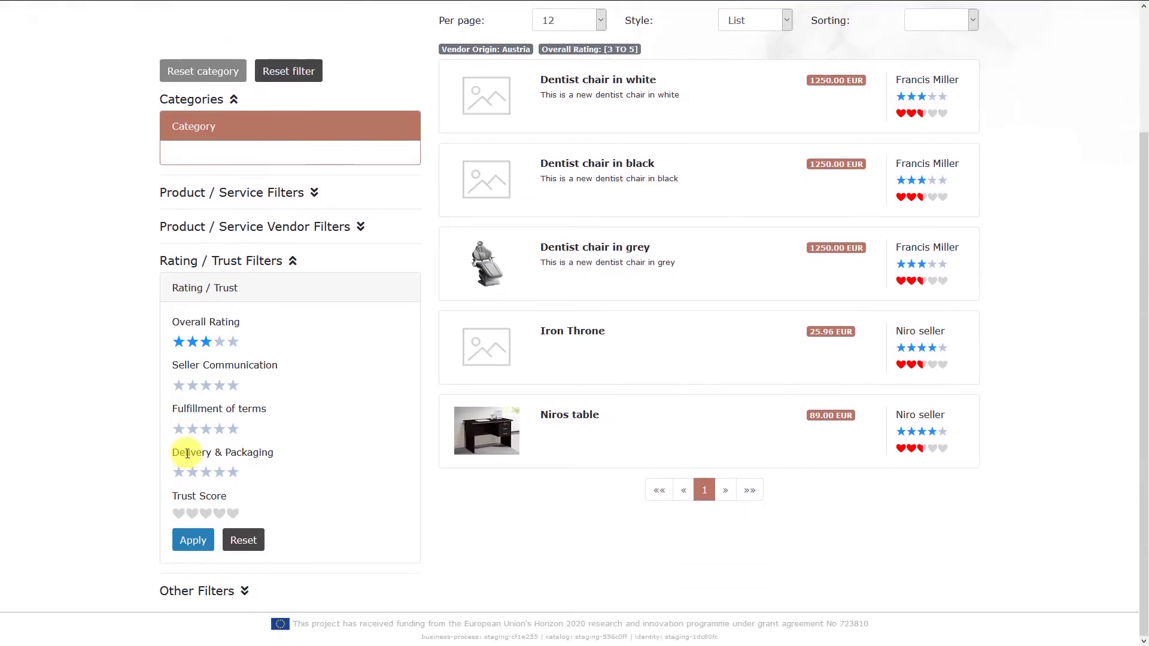
left_click(237, 270)
- Examine the other filters for the results, such as color, description of materials and EAN code
left_click(218, 385)
scroll(177, 389, "down", 1)
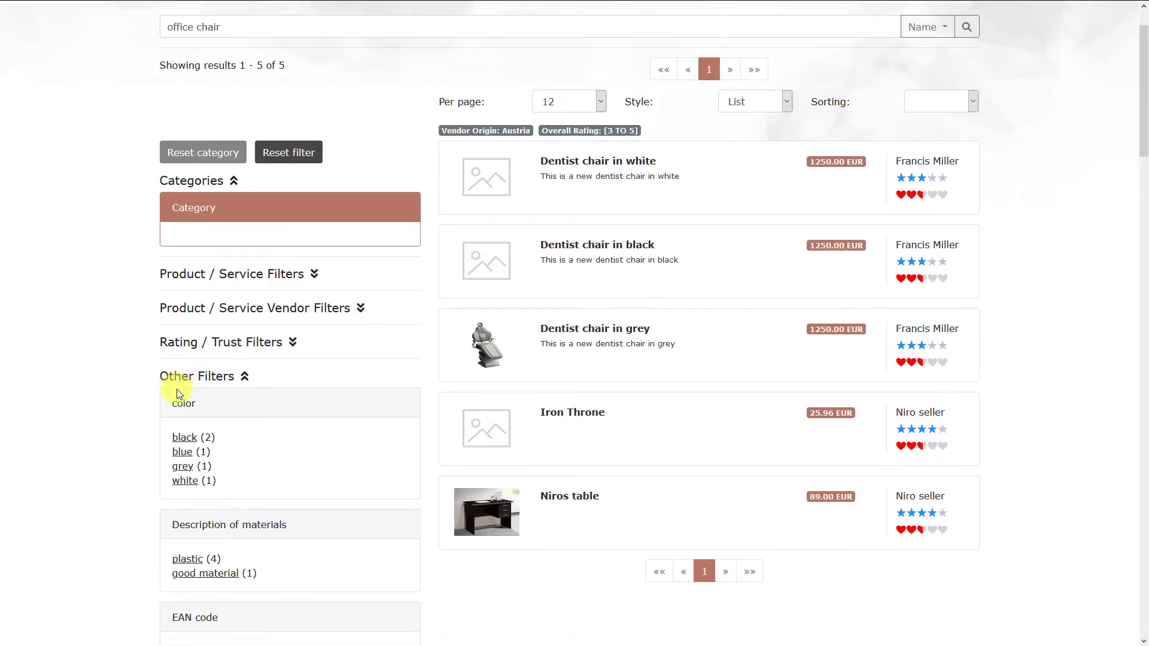
scroll(177, 389, "down", 3)
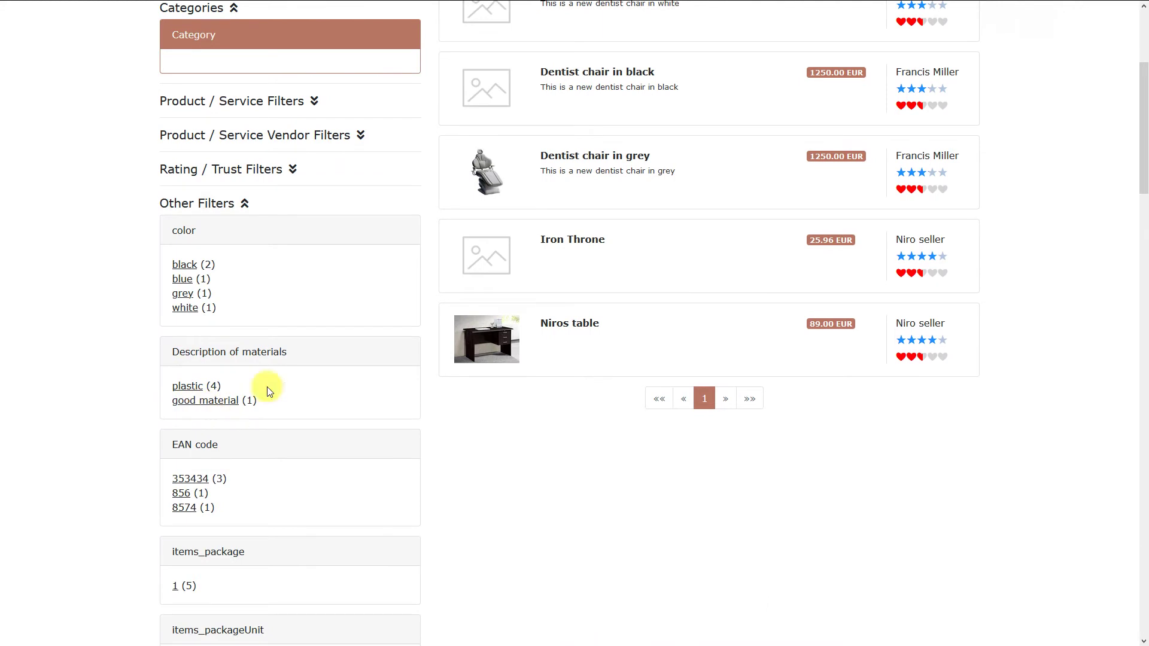
left_click(226, 204)
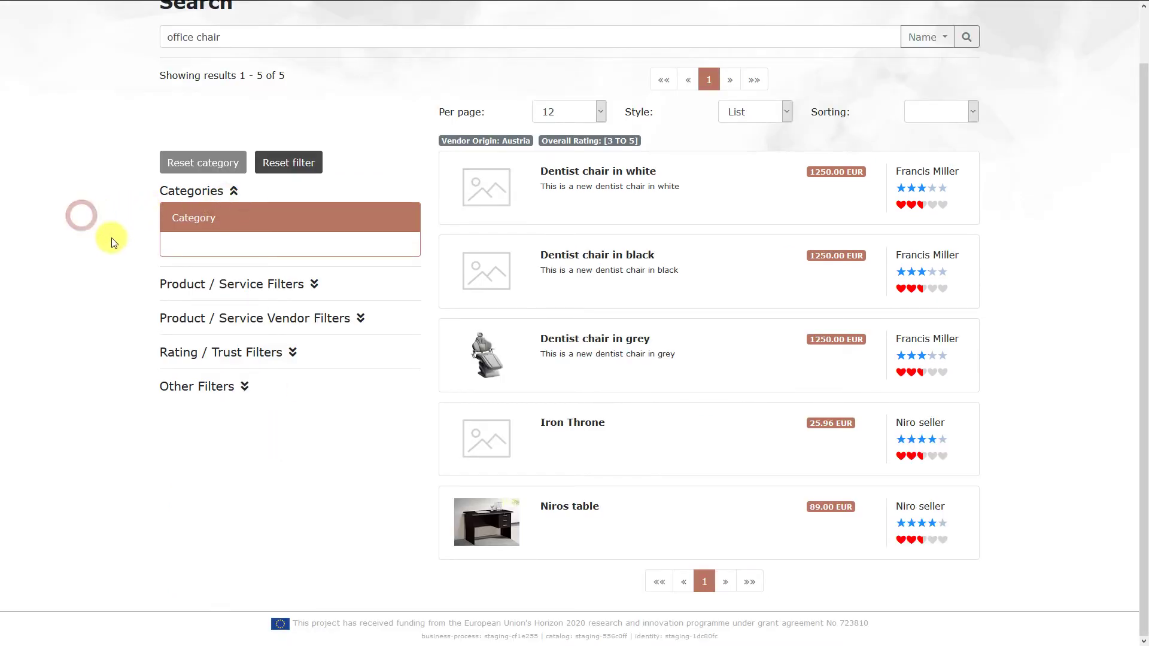
scroll(113, 257, "up", 1)
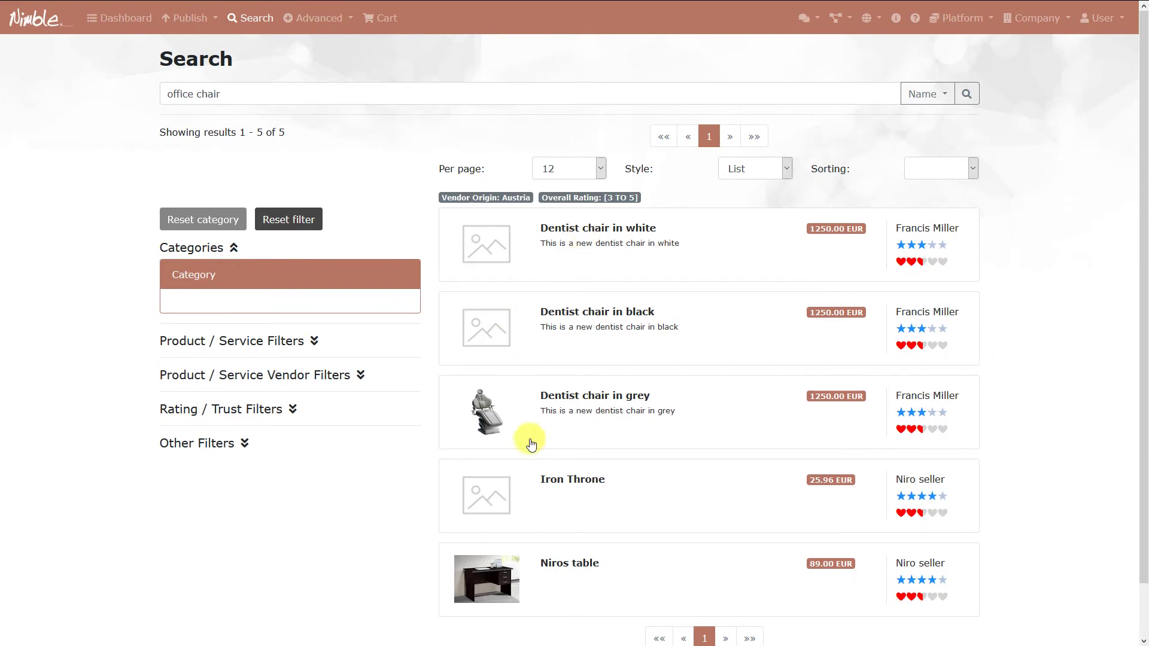
- Remove the overall rating filter and open the product page of the Premium office chair XT-20
left_click(595, 202)
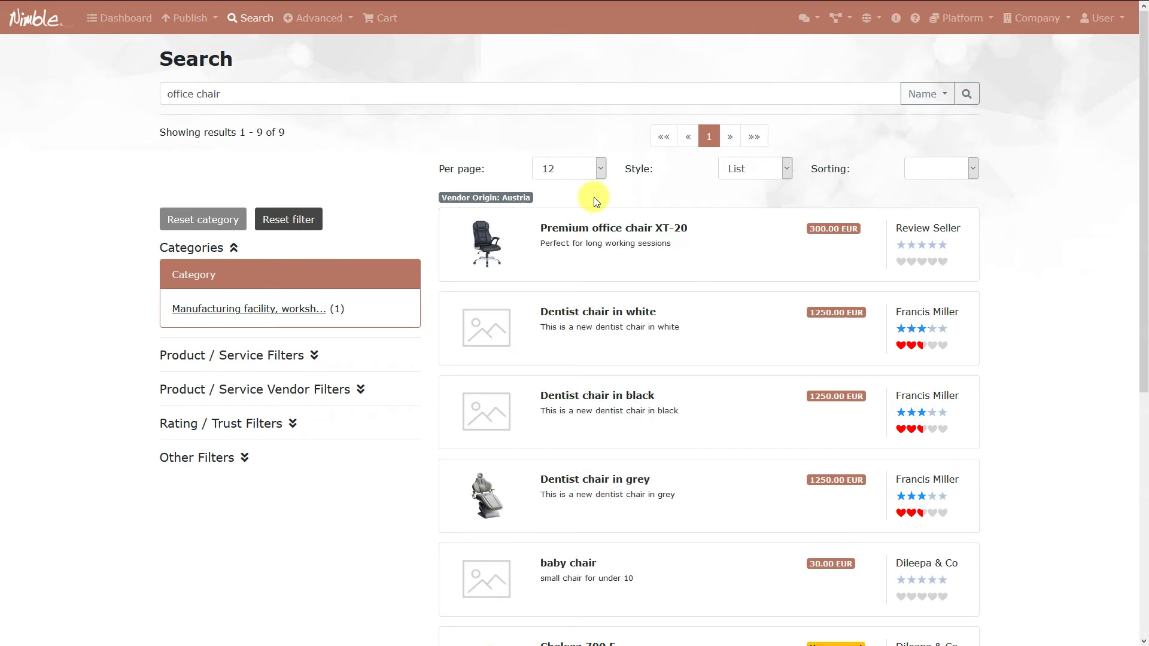
left_click(675, 253)
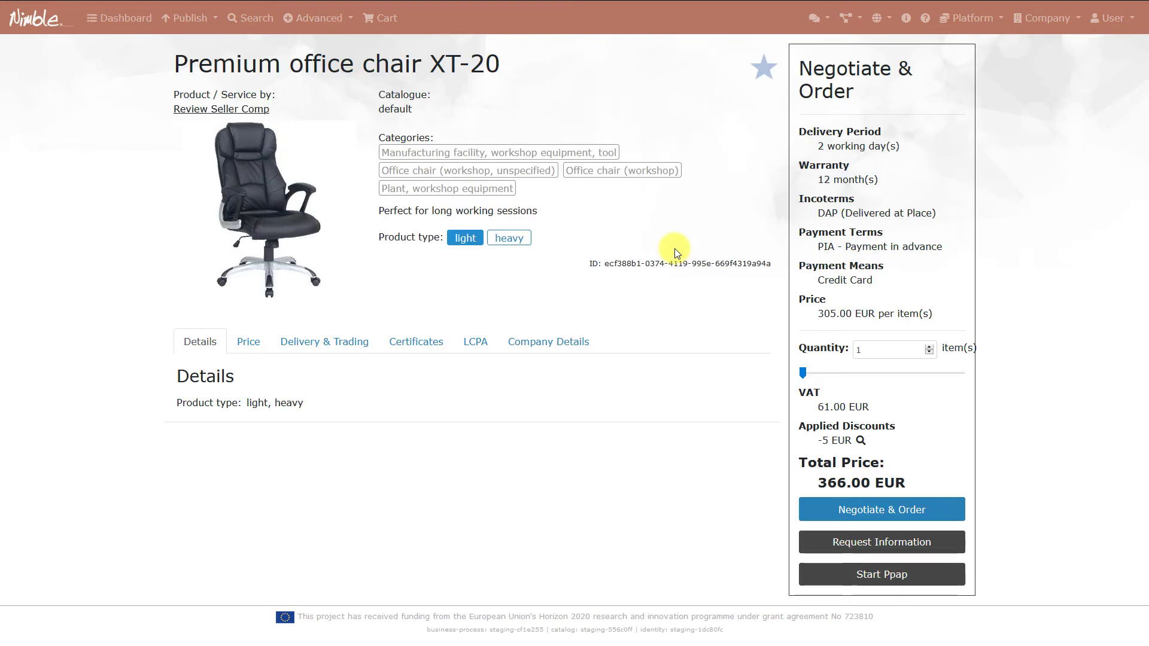
- Start a company search, review the company filters and limit the results to business type Manufacturer
left_click(245, 27)
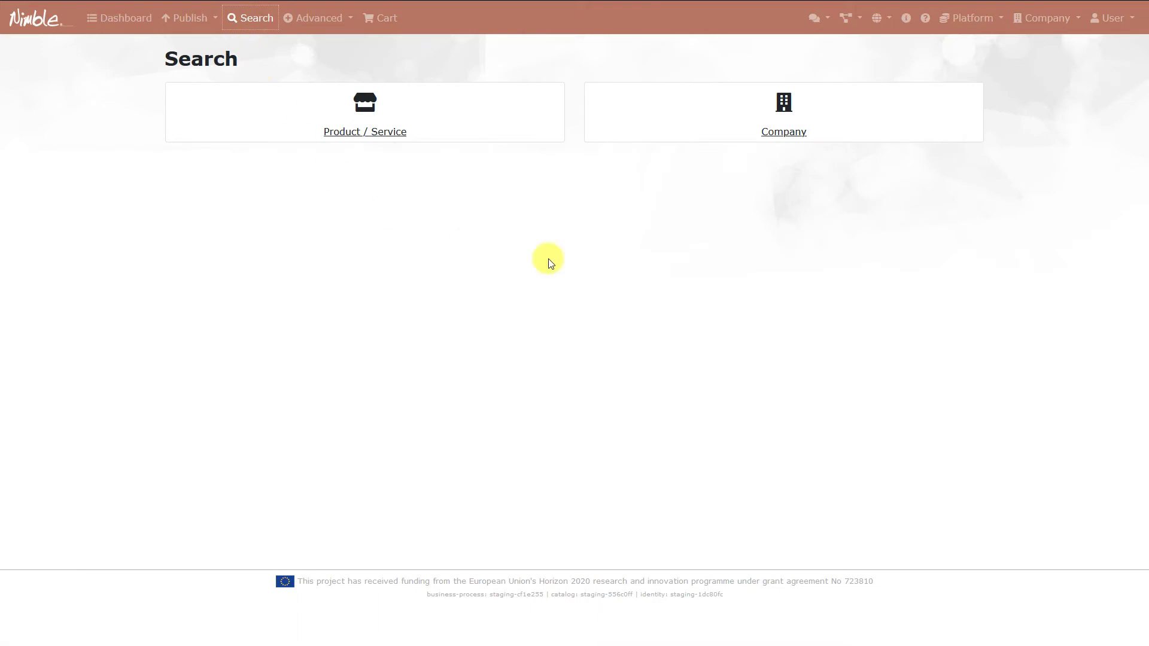
left_click(739, 127)
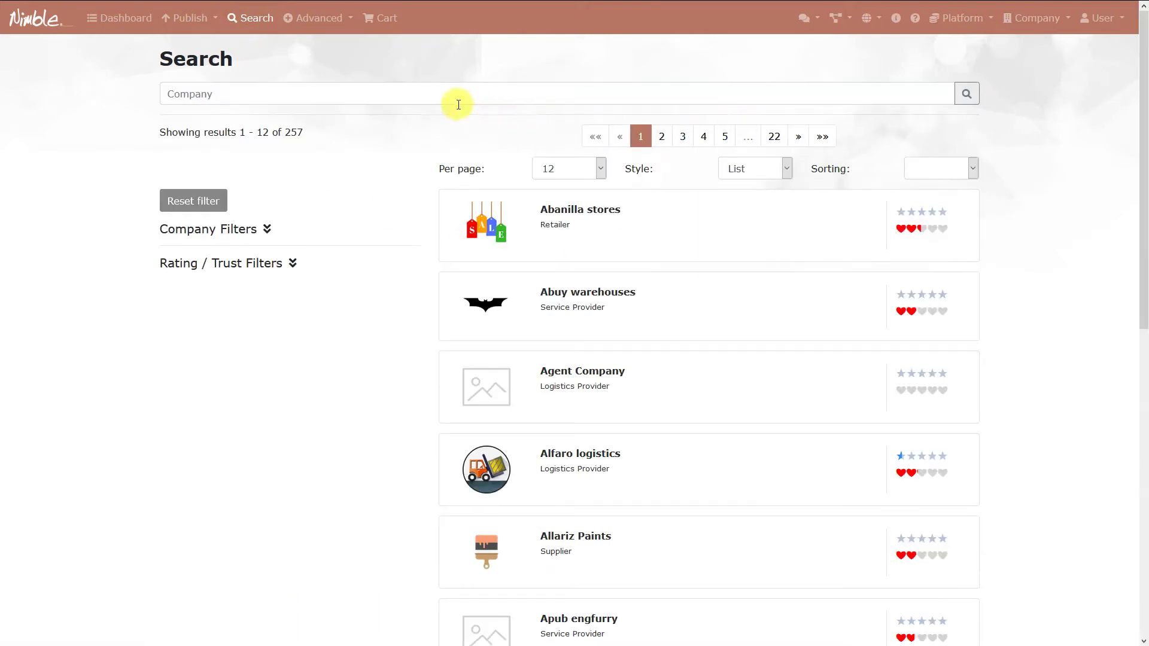
left_click(254, 233)
scroll(264, 233, "down", 1)
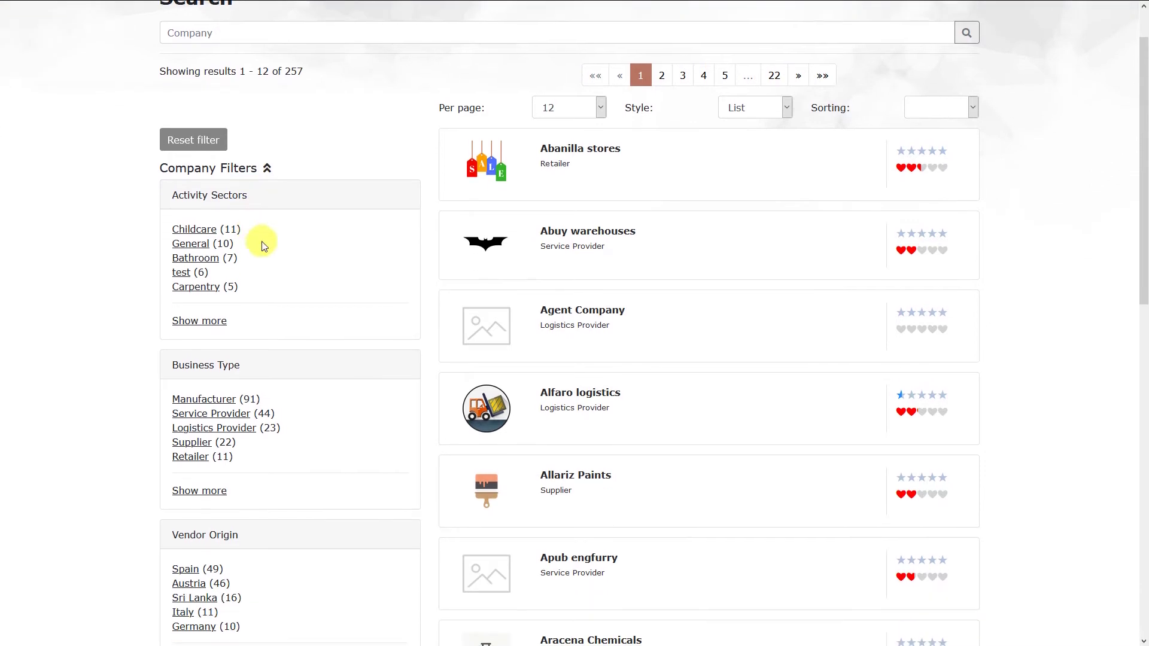
scroll(303, 242, "down", 4)
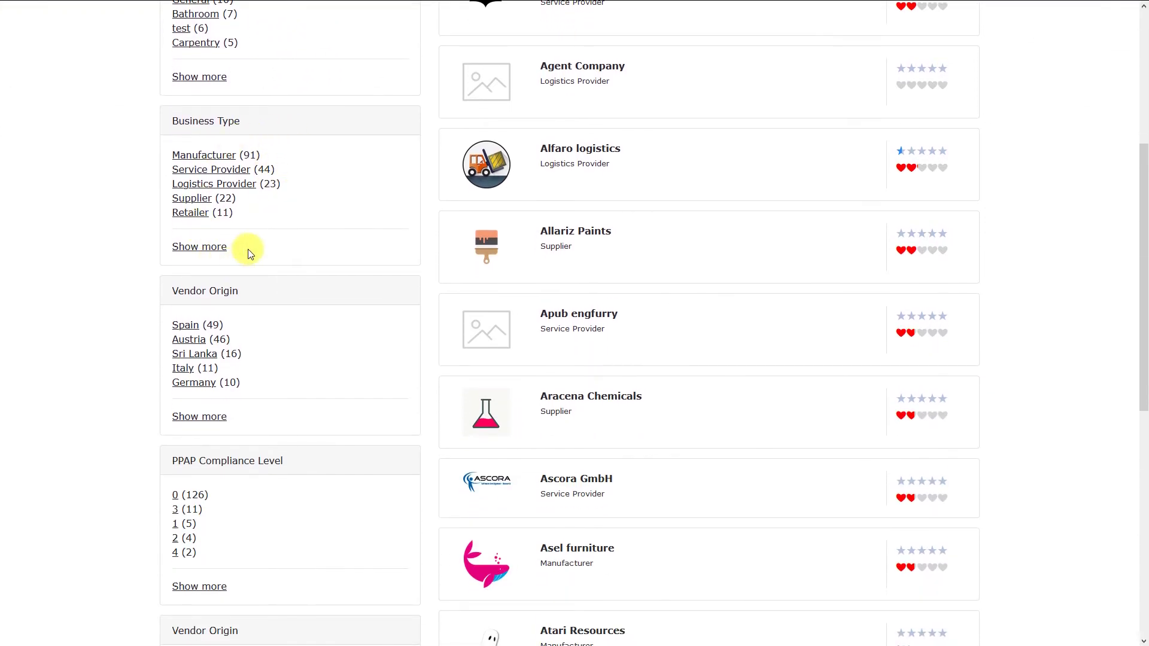
left_click(211, 155)
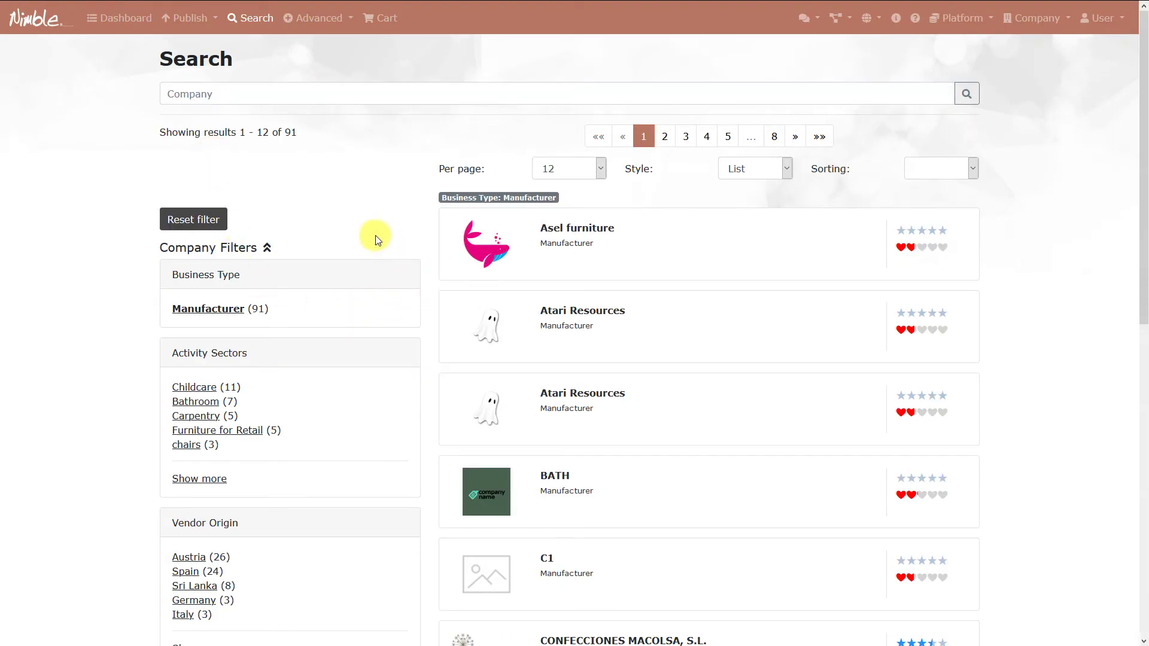
- Narrow the manufacturers to vendor origin Austria and activity sector Office chairs
scroll(375, 235, "down", 2)
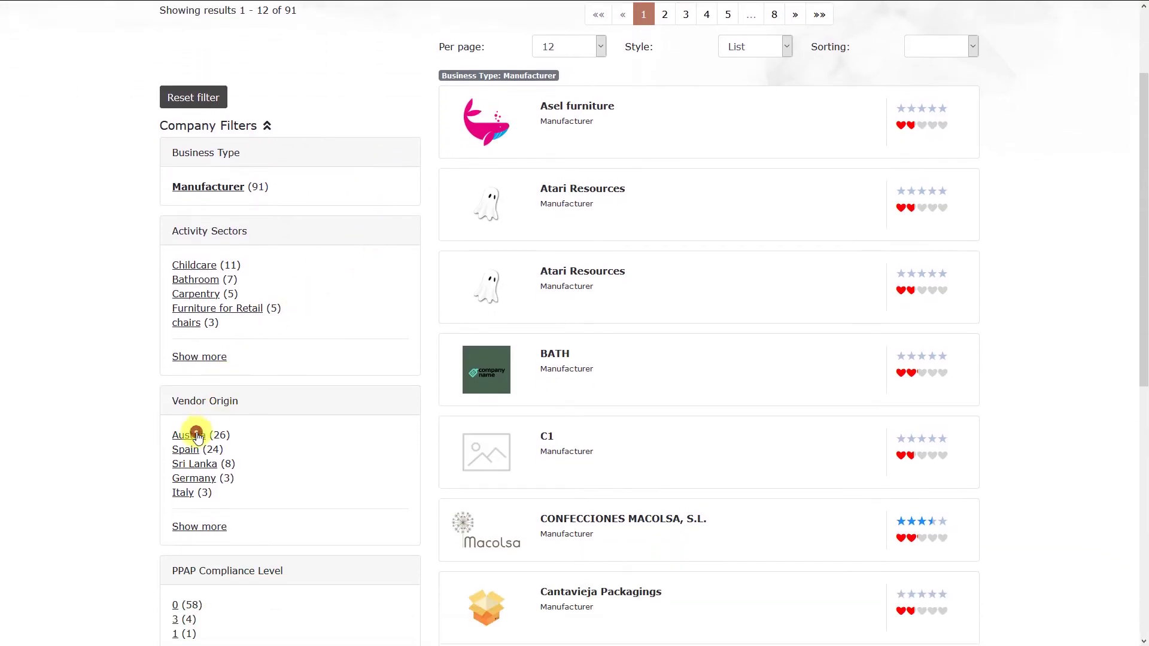
left_click(197, 436)
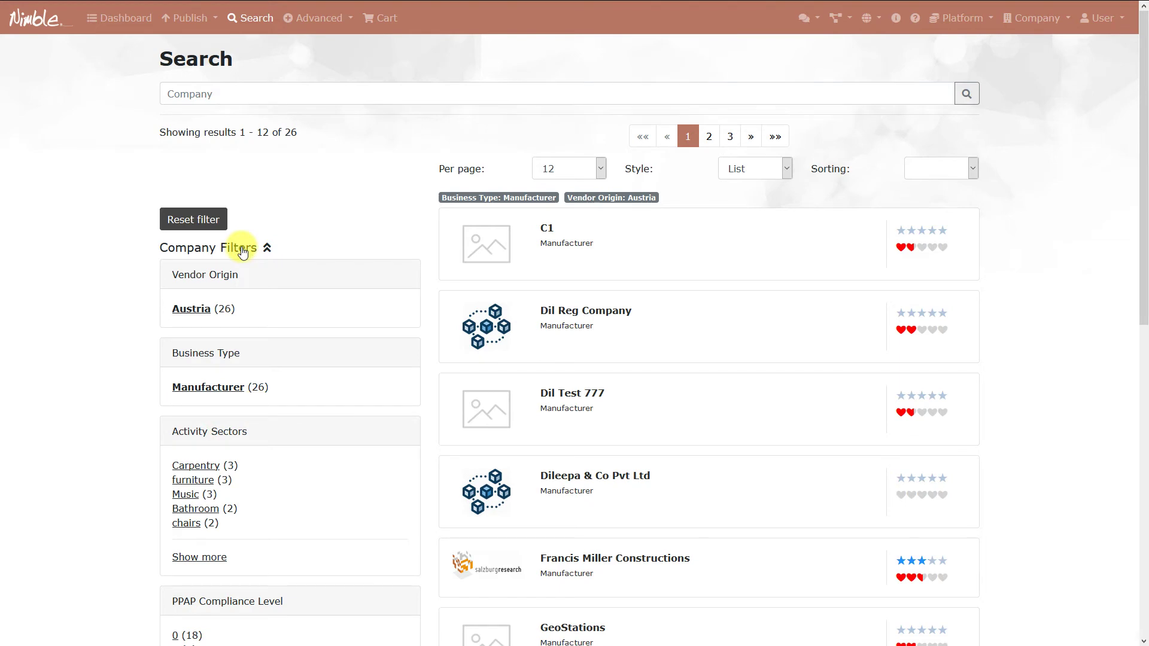
scroll(242, 251, "down", 1)
left_click(192, 496)
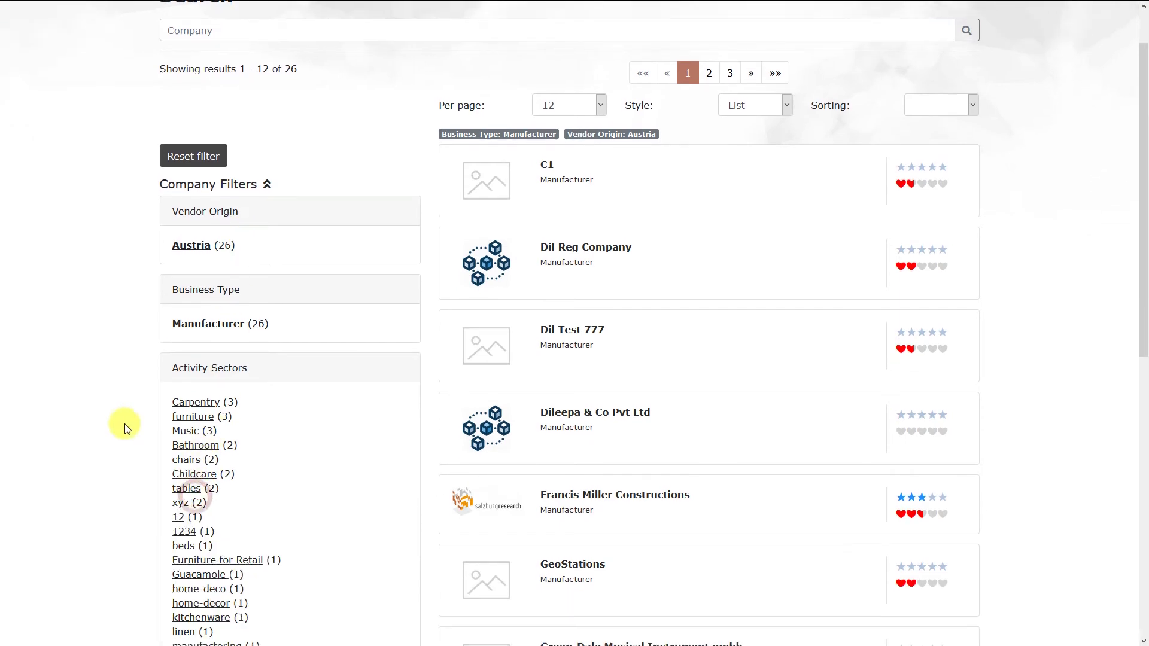
scroll(125, 424, "down", 5)
left_click(204, 383)
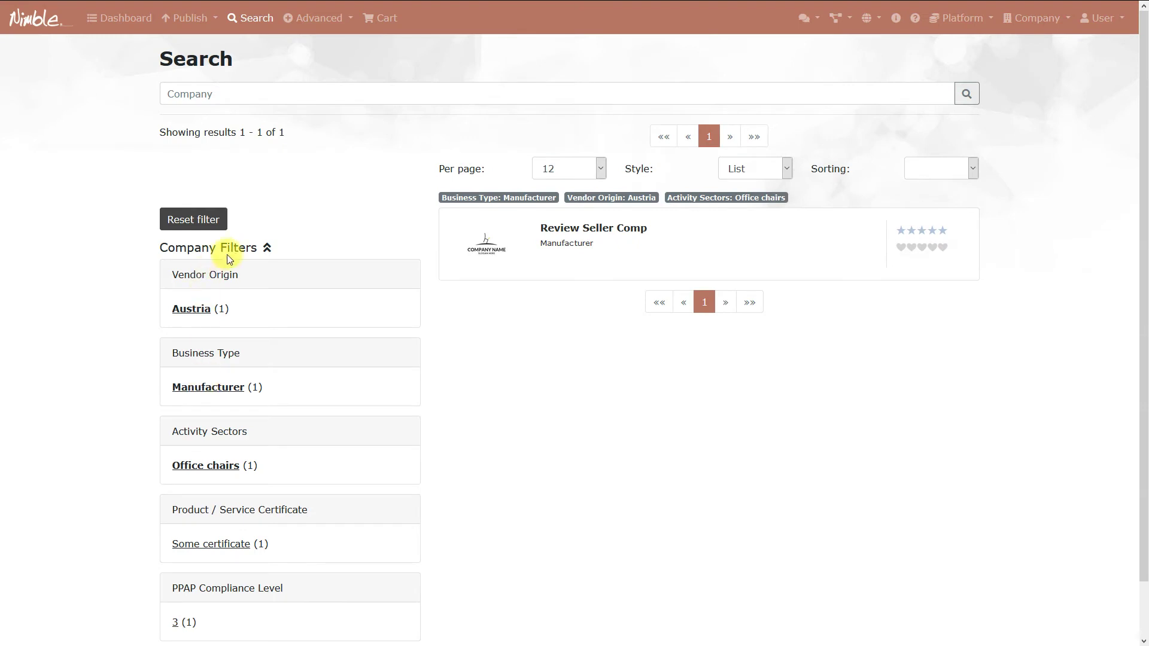
left_click(233, 251)
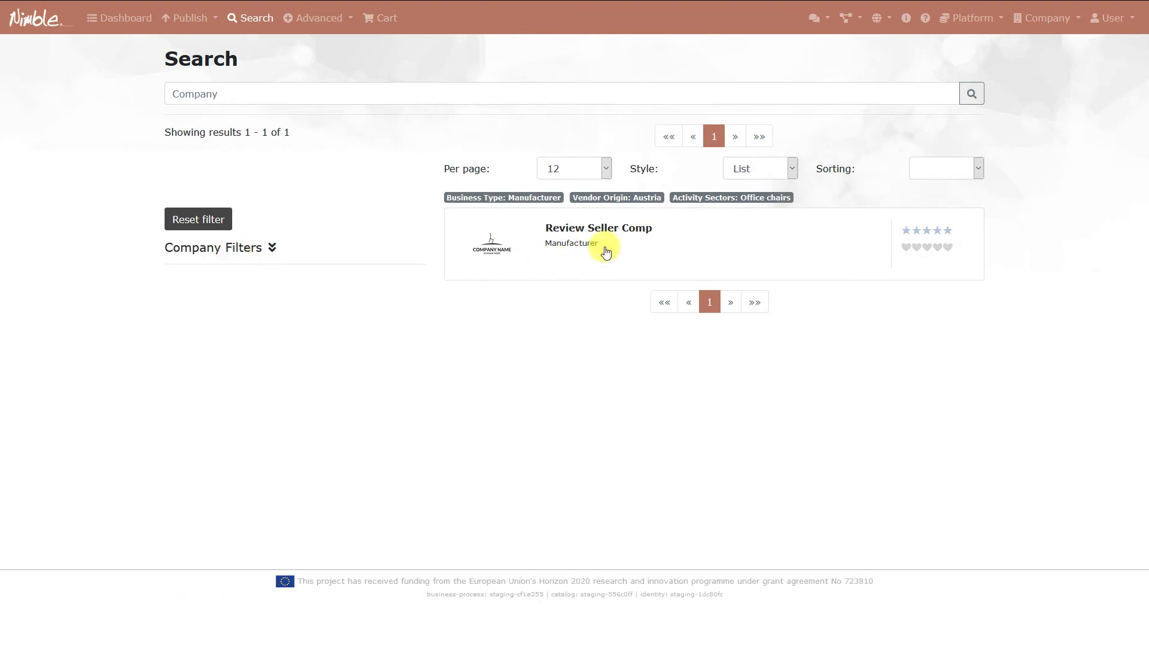
- View the company details of Review Seller Comp and open the Premium office chair XT-20 from its store
left_click(620, 248)
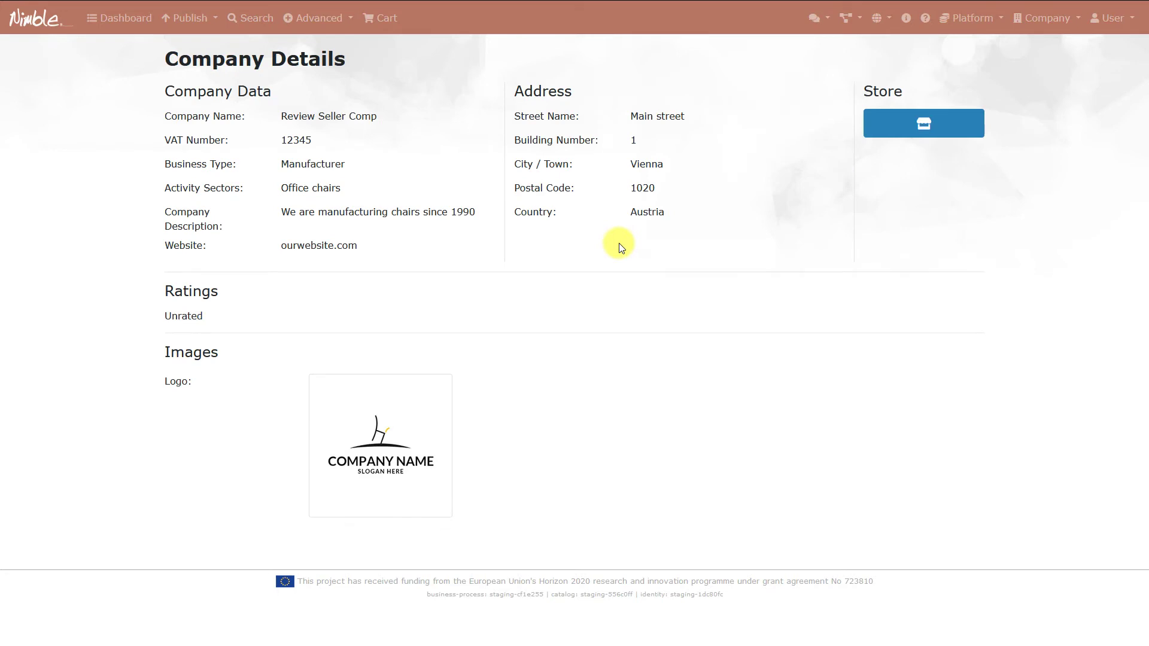
left_click(920, 129)
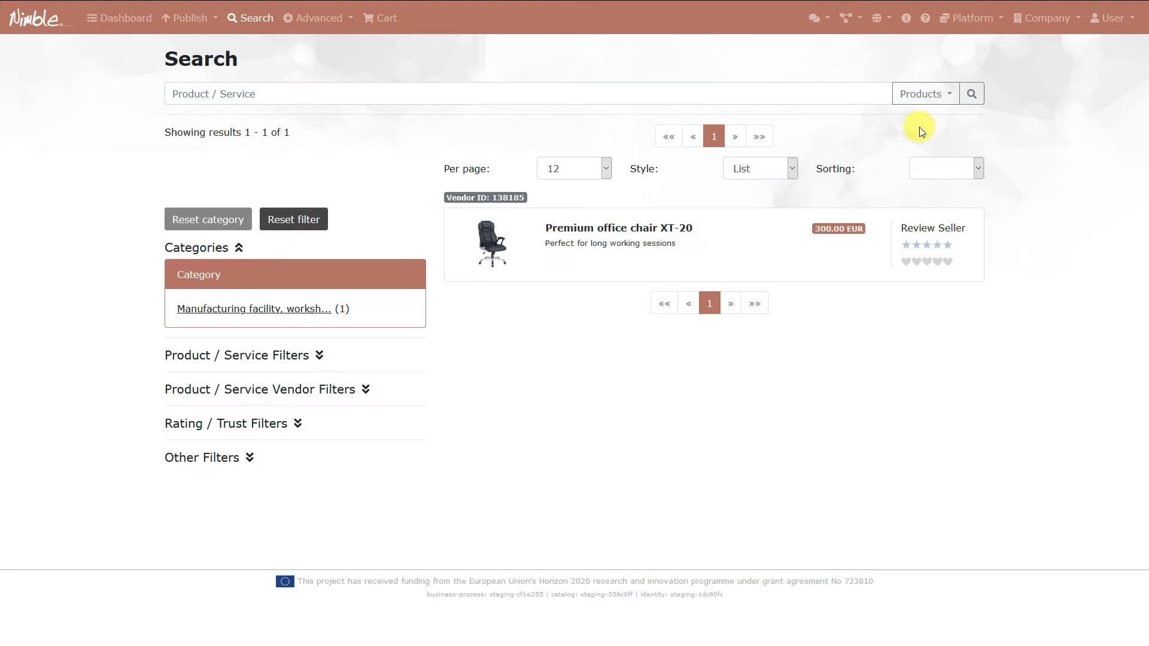
left_click(695, 243)
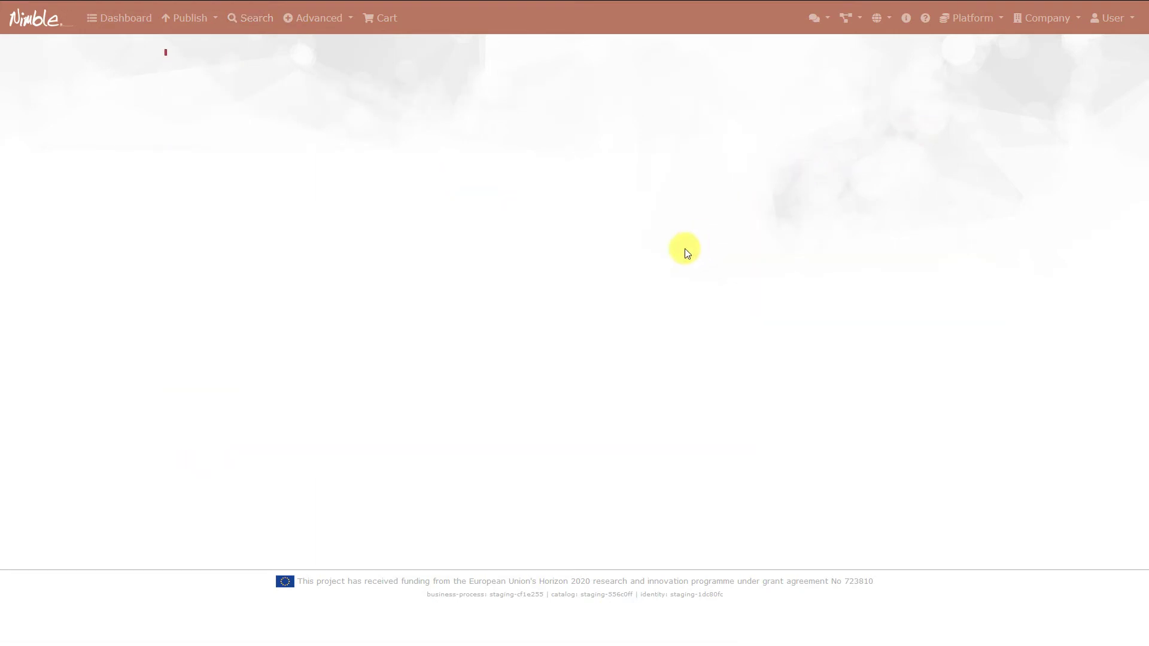
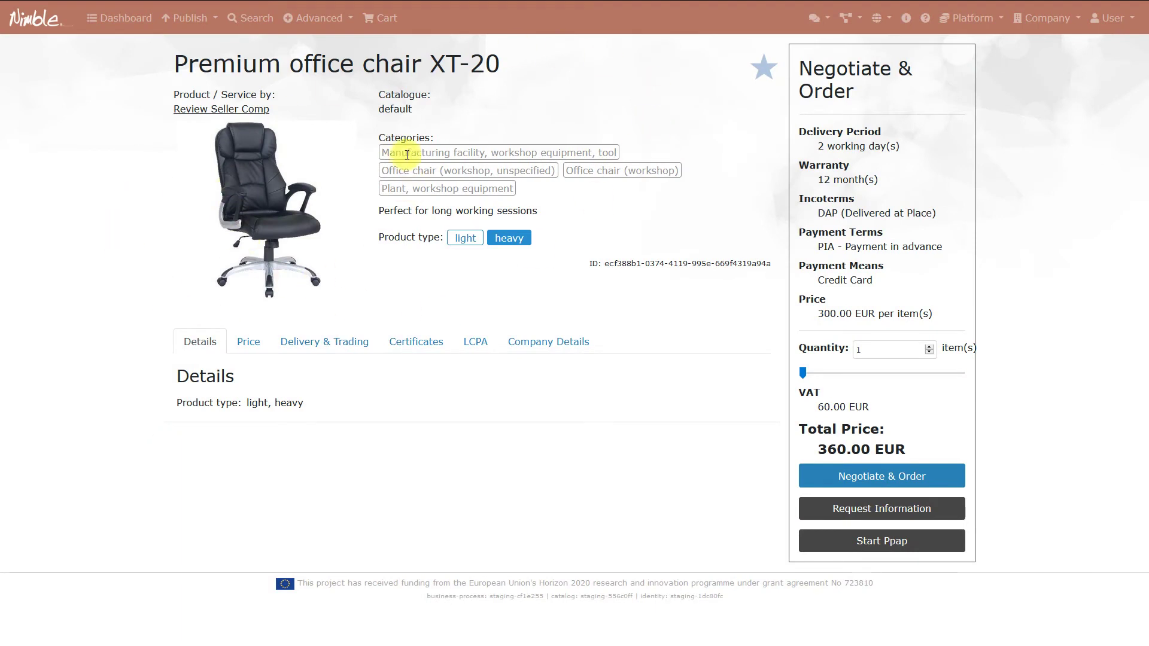
- Examine the office chair's price, quantity discount and property-based price options
left_click(257, 343)
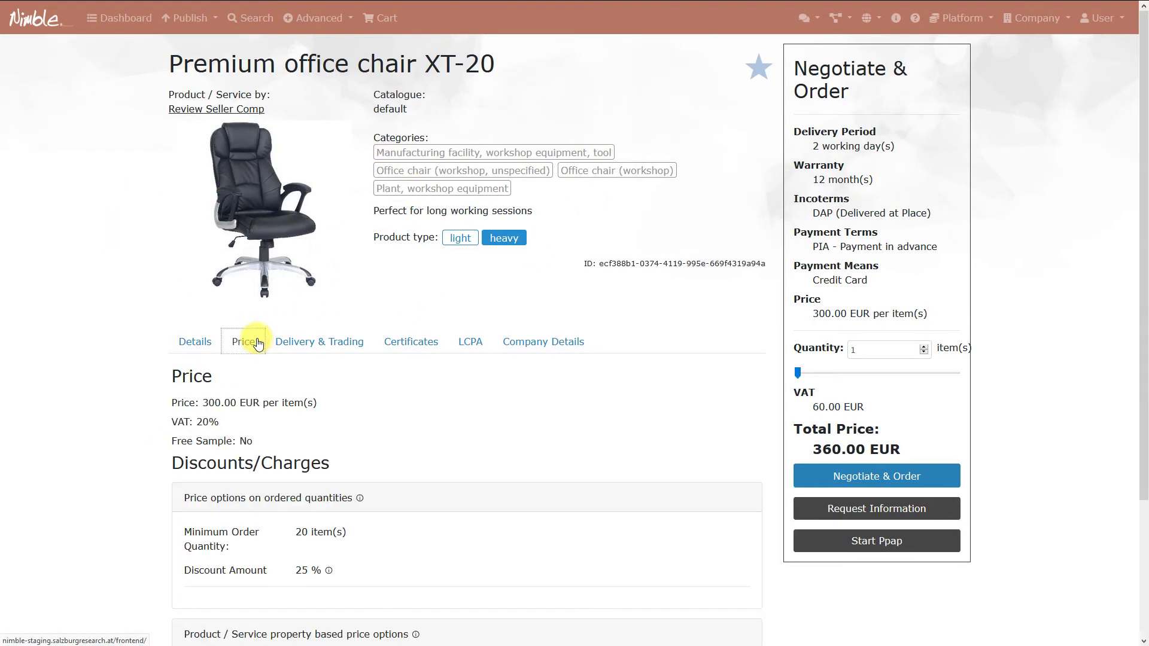
scroll(258, 344, "down", 3)
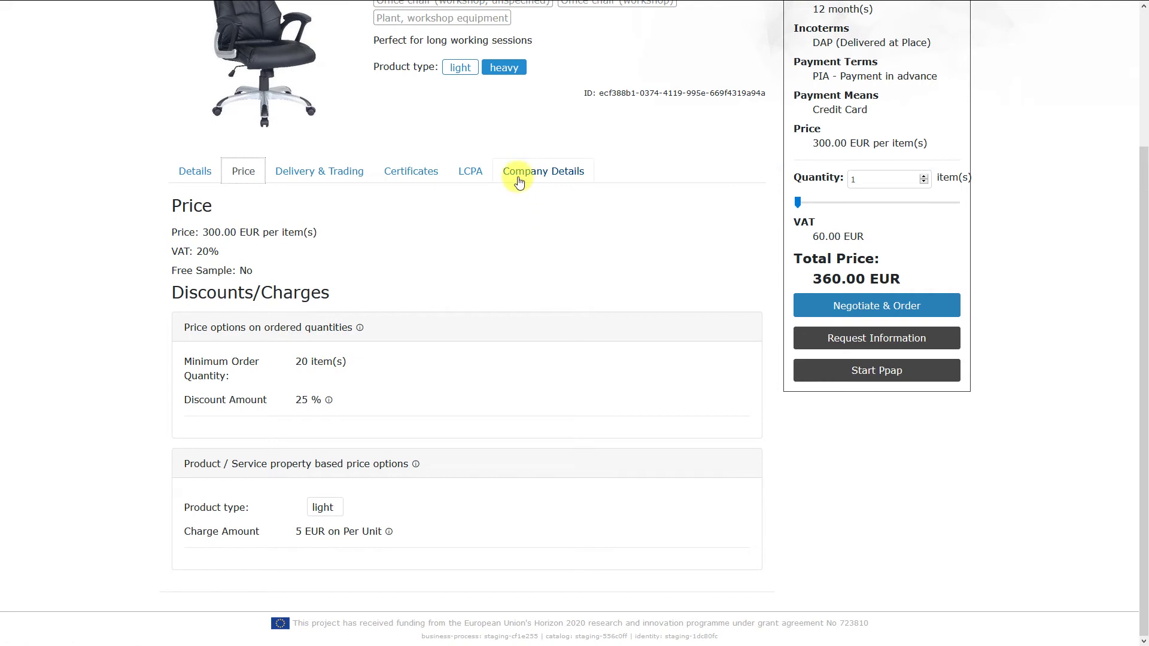
scroll(513, 203, "up", 3)
- Choose product type light with a quantity of 20 and review the breakdown of applied discounts and charges
left_click(456, 238)
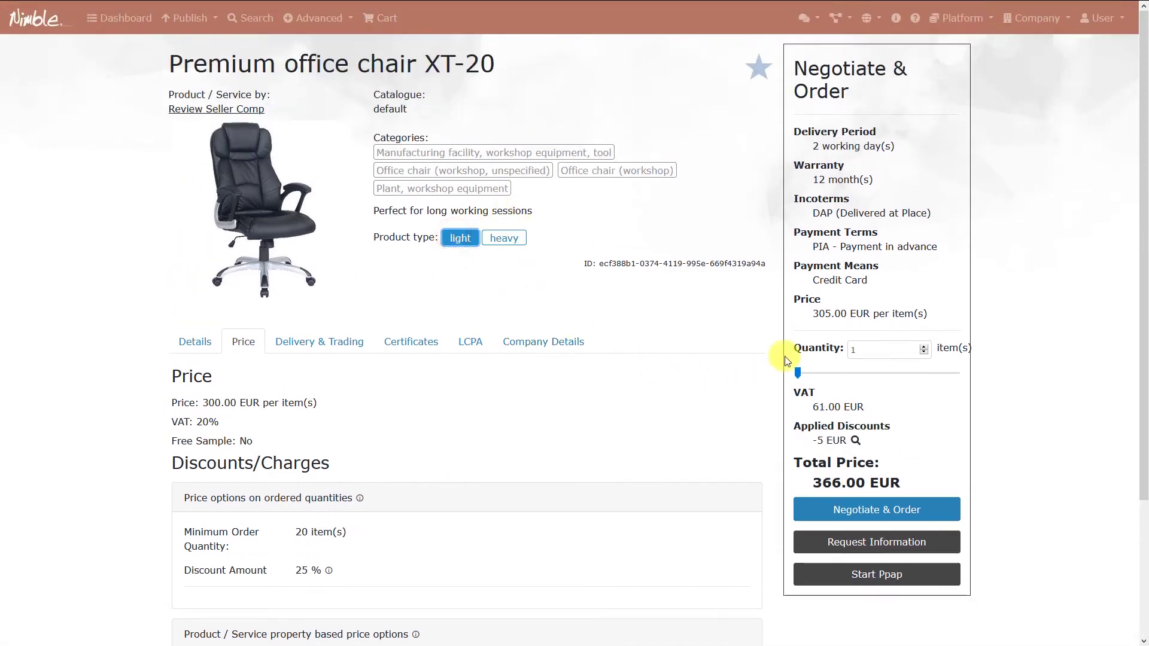
double_click(861, 348)
type("20")
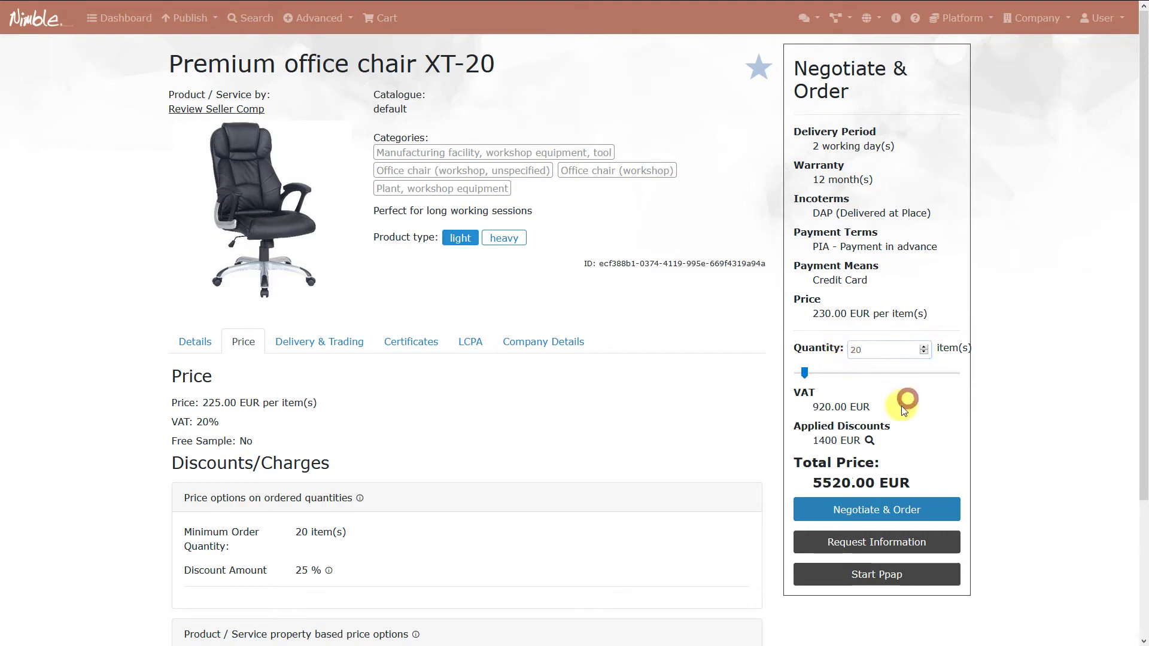
left_click(871, 441)
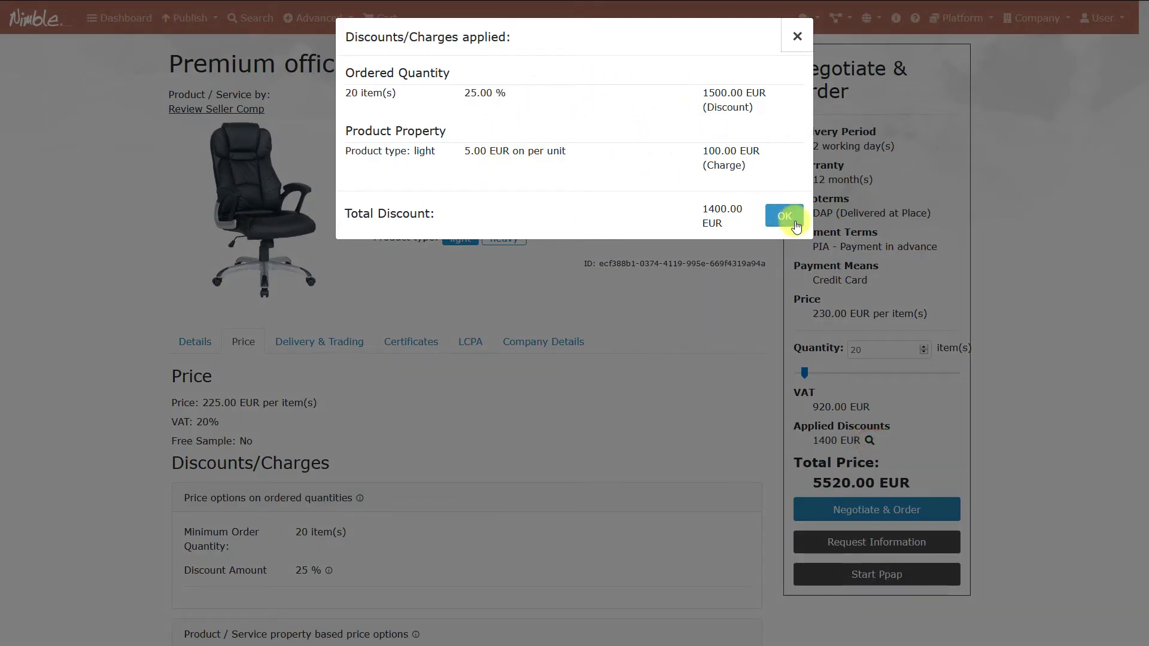
left_click(784, 217)
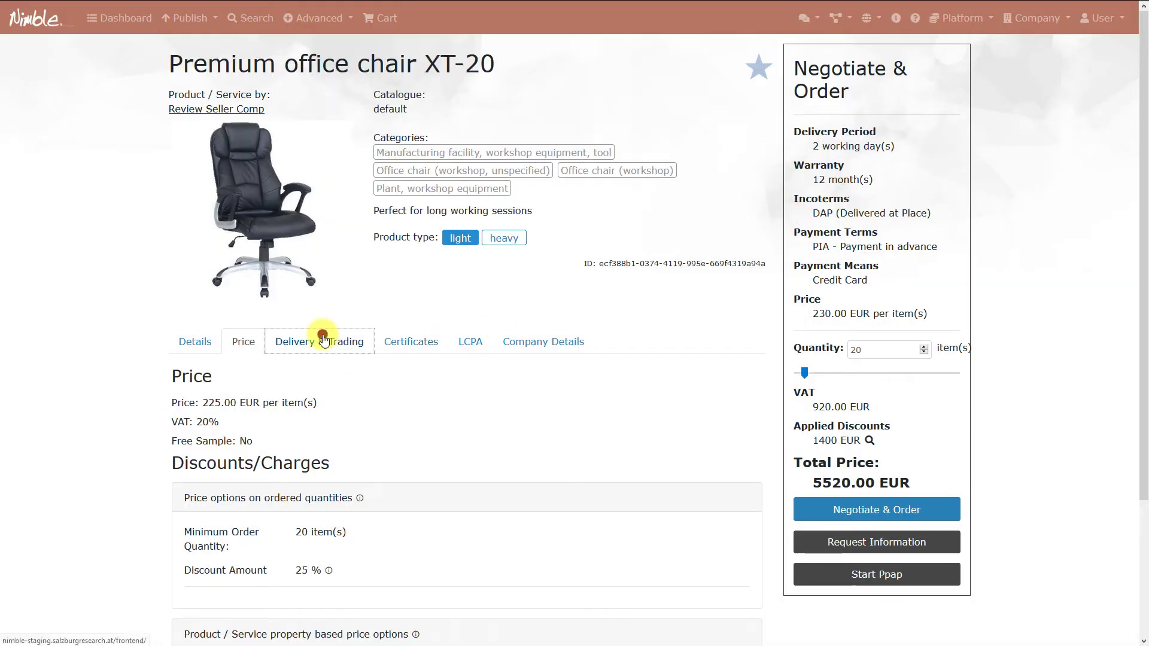
- Examine the office chair's delivery and trading terms, certificates, LCPA information and company details
left_click(312, 340)
left_click(418, 345)
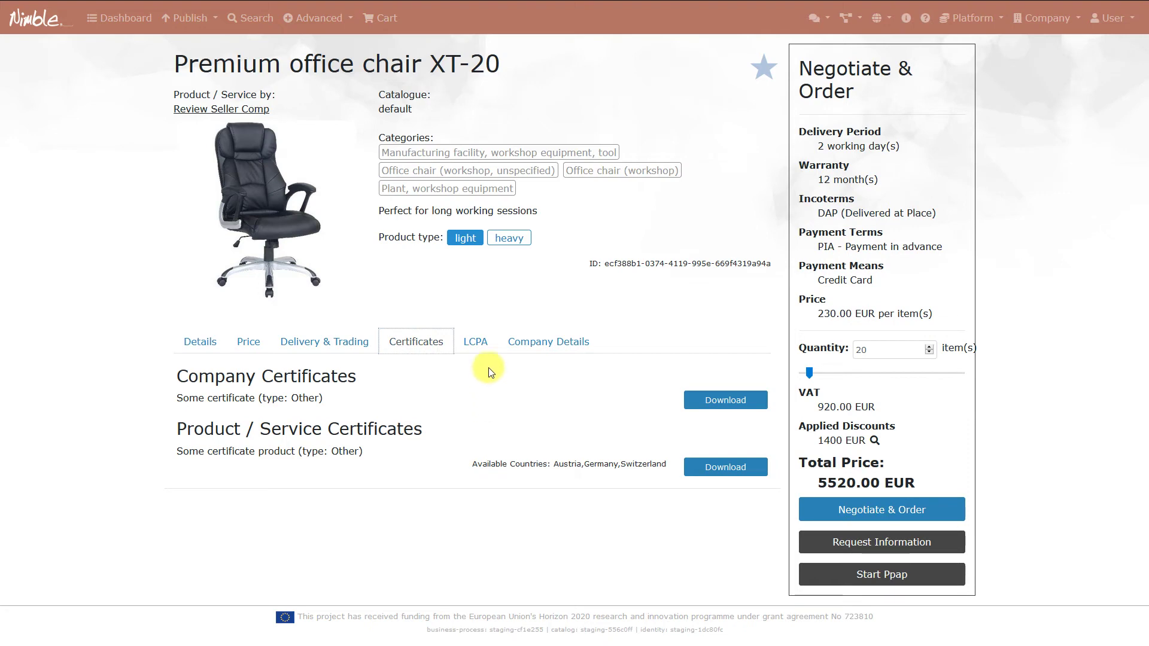
left_click(479, 342)
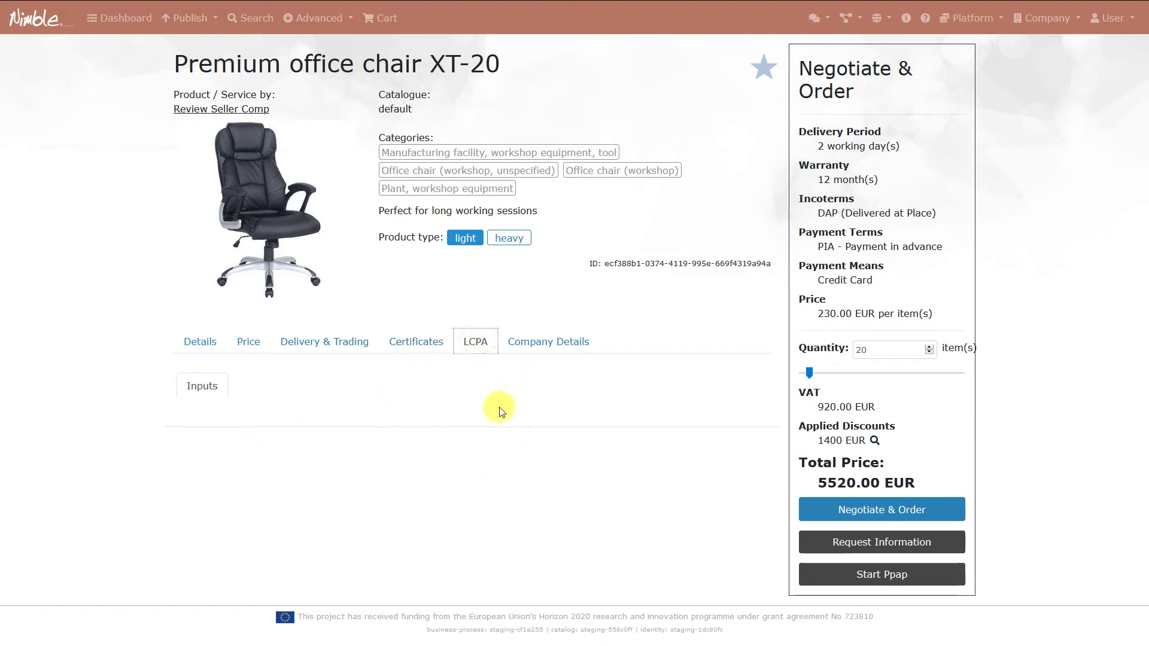
left_click(554, 344)
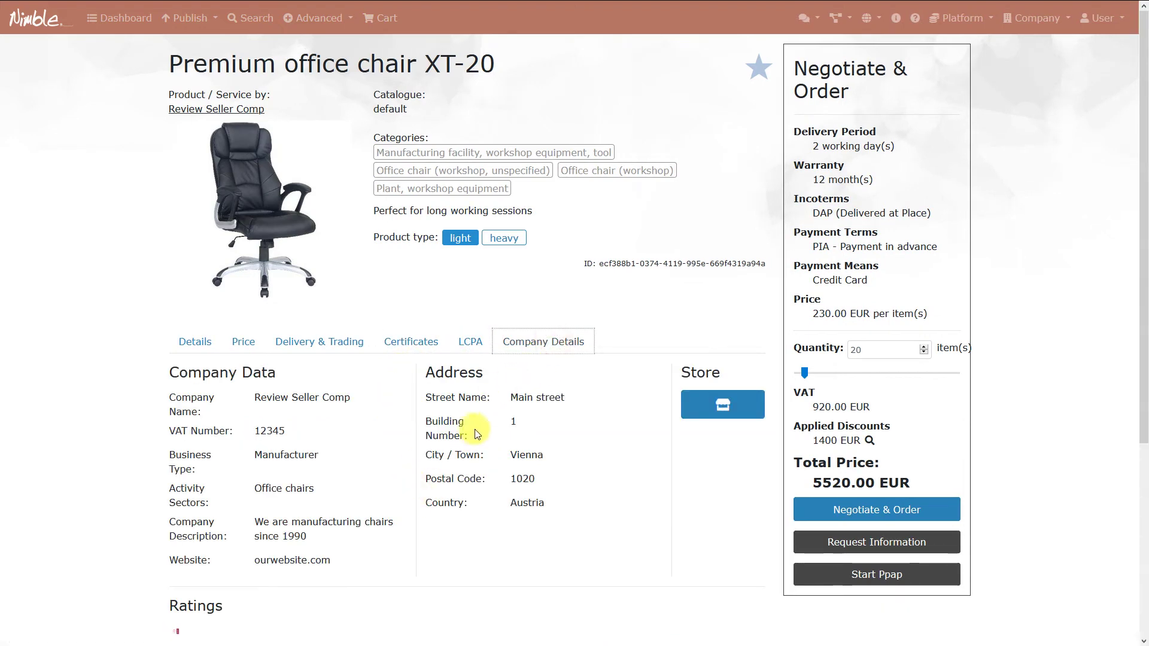
scroll(543, 431, "down", 4)
scroll(418, 454, "up", 4)
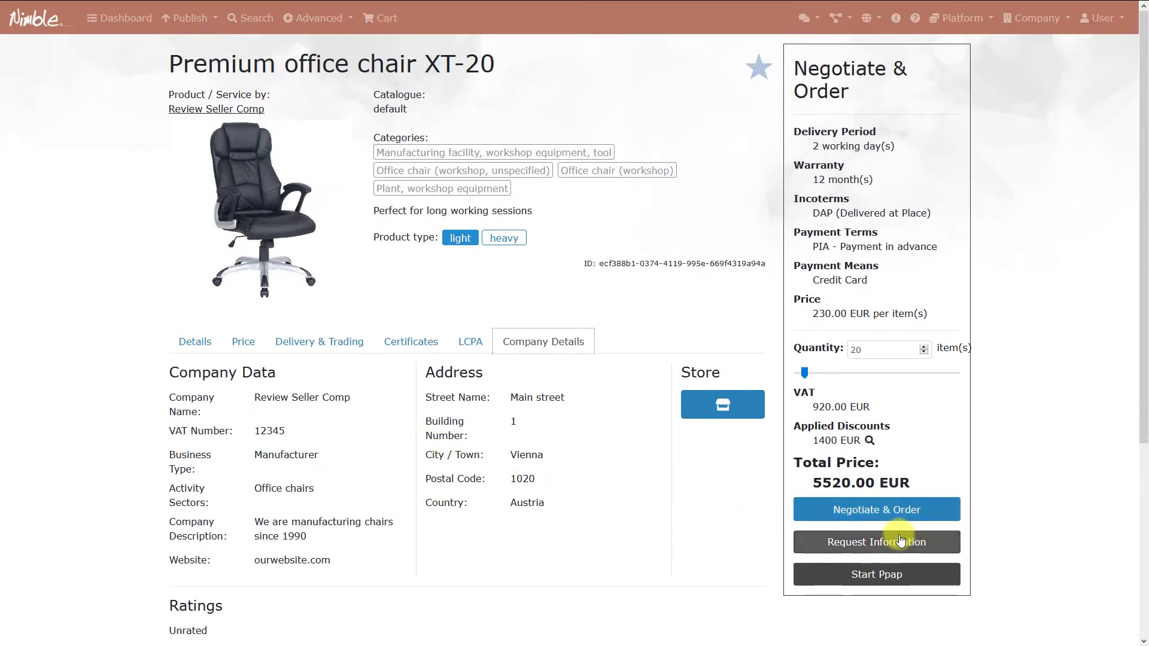
- Open an information request for the office chair, review the product details there, and skip the request without sending it
left_click(900, 544)
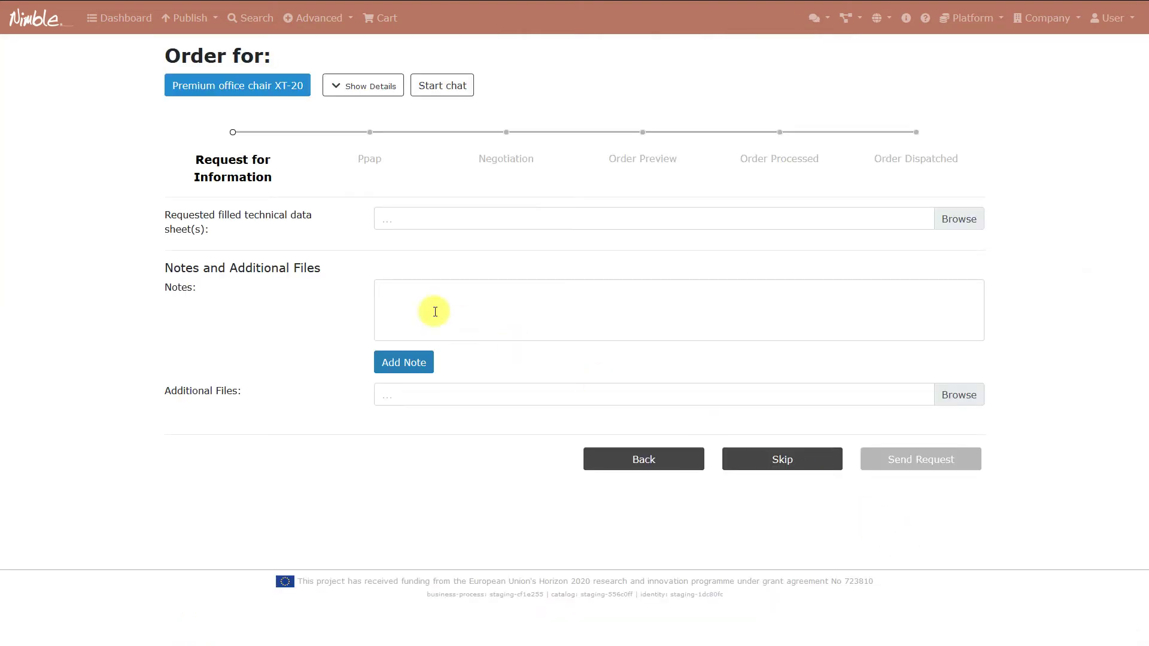
left_click(362, 88)
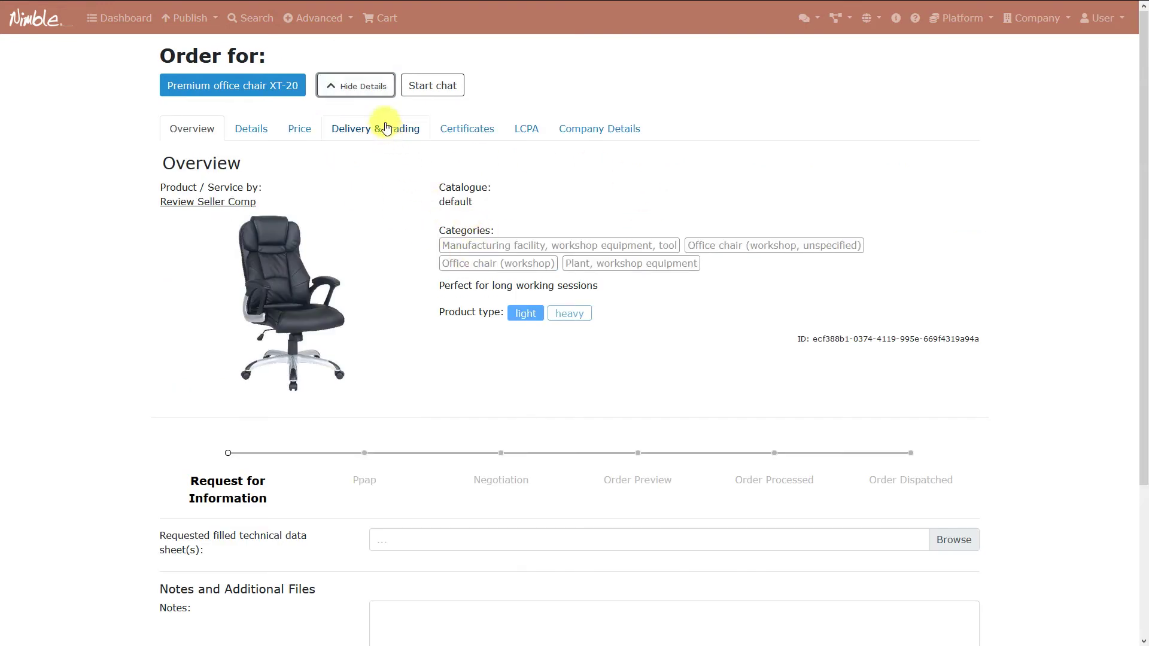
left_click(372, 94)
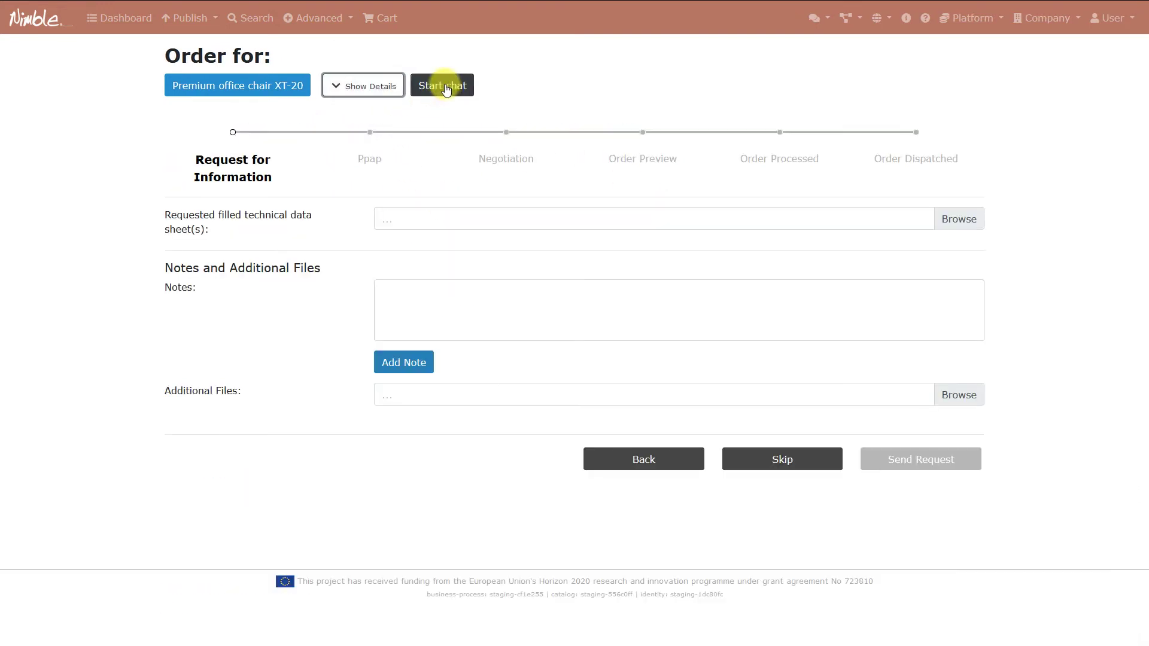
left_click(336, 233)
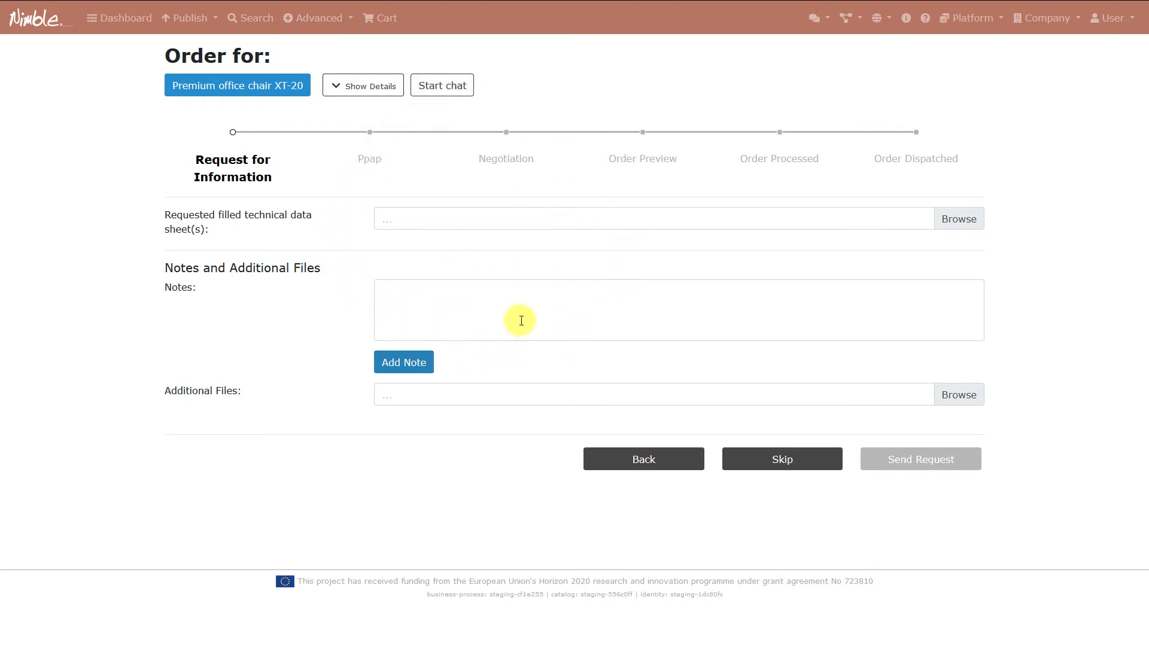
left_click(786, 461)
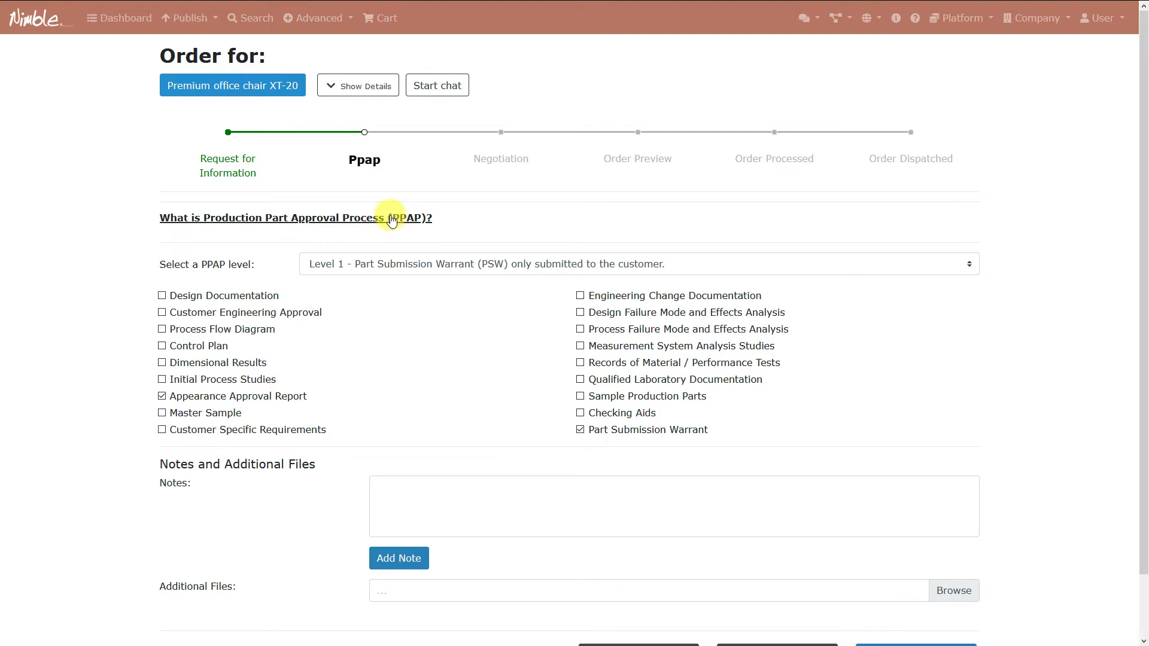
- Choose PPAP Level 3, PSW with product samples and complete supporting data, and skip the PPAP stage without sending a request
scroll(391, 221, "down", 2)
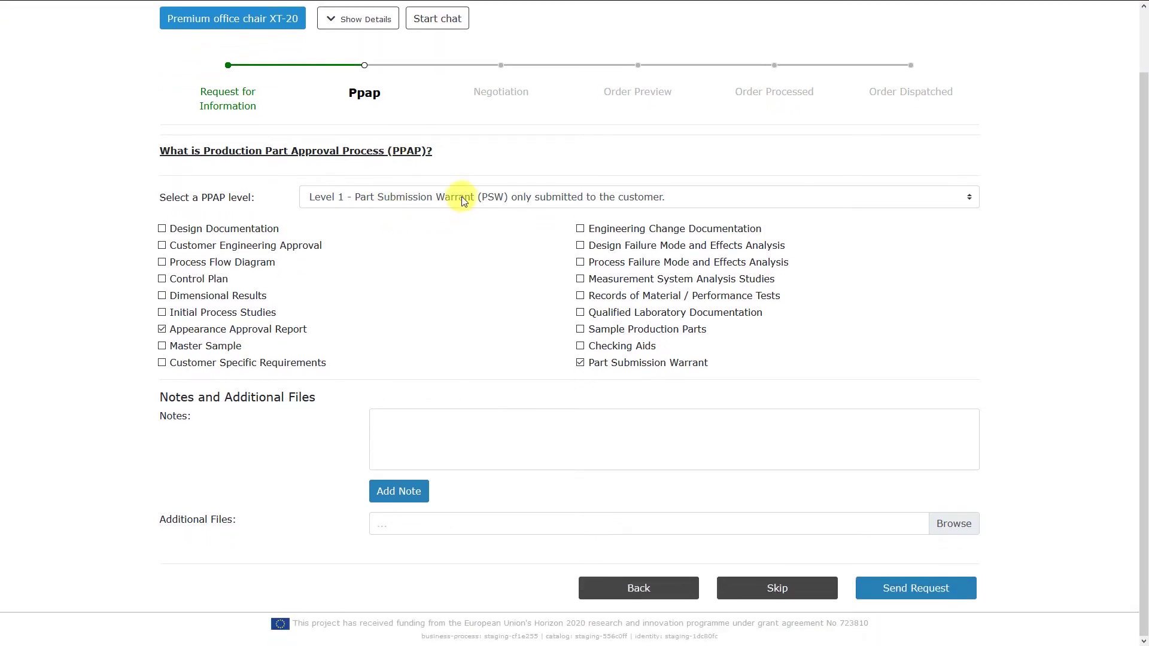
left_click(462, 196)
left_click(418, 253)
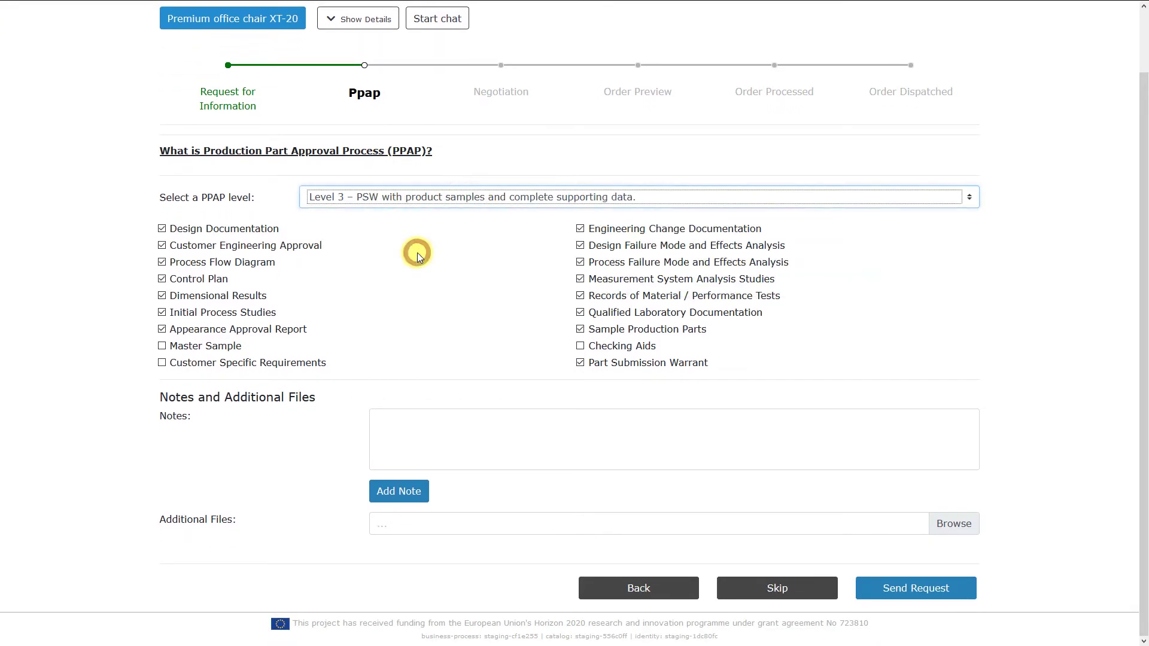
left_click(457, 272)
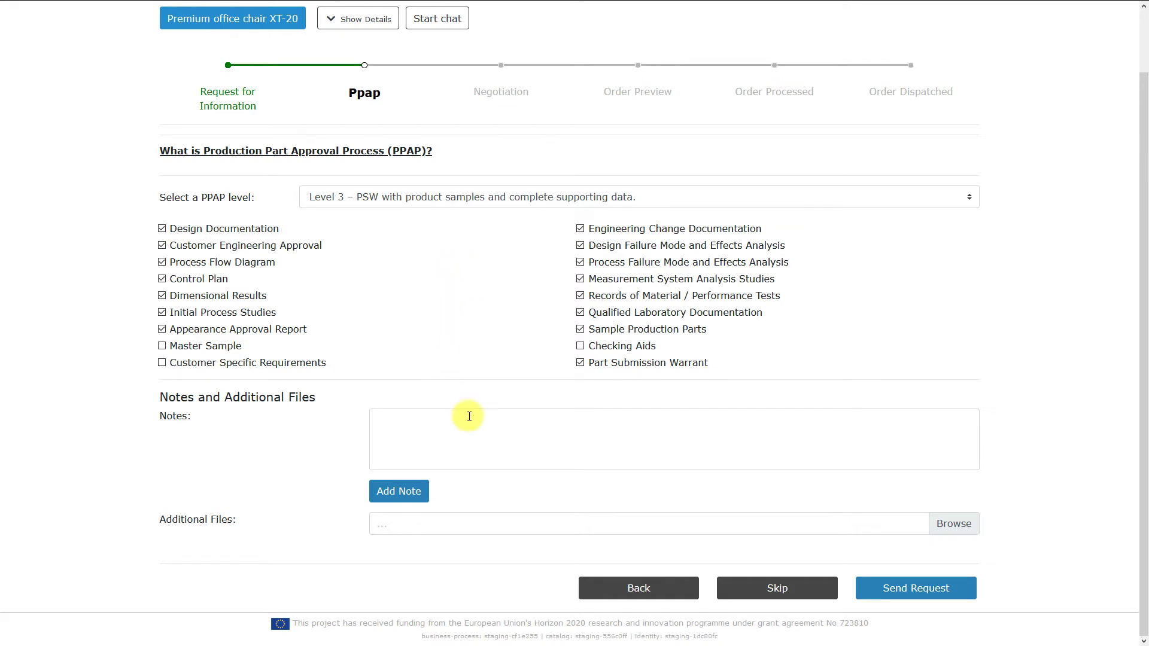
left_click(776, 587)
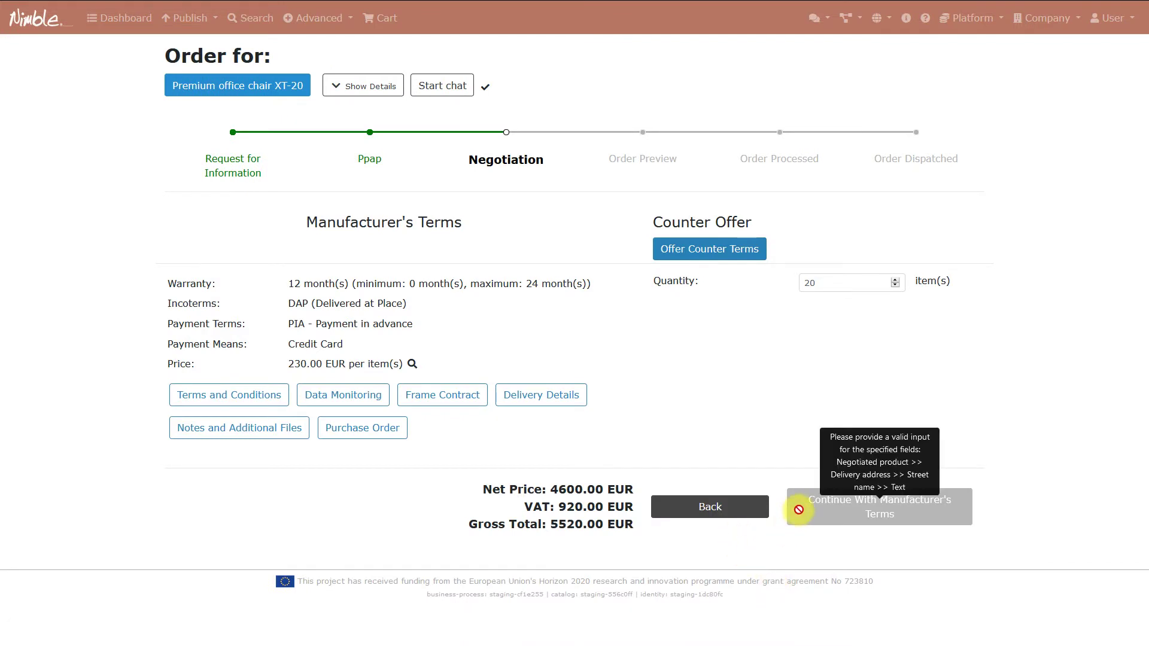
- Fill in the delivery address in the negotiation's delivery details
left_click(575, 401)
scroll(546, 352, "down", 3)
left_click(515, 281)
left_click(487, 312)
left_click(545, 209)
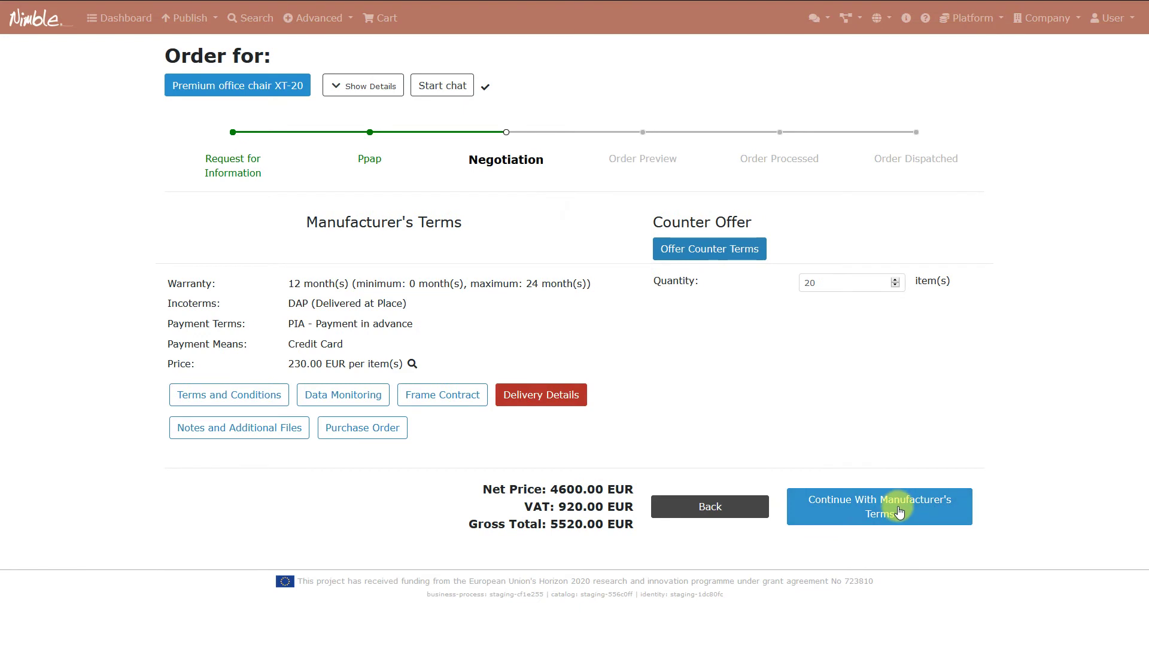
- Offer counter terms requesting a warranty of 24 months and an item price of 240 EUR
left_click(728, 250)
double_click(817, 285)
type("24")
double_click(824, 381)
type("240")
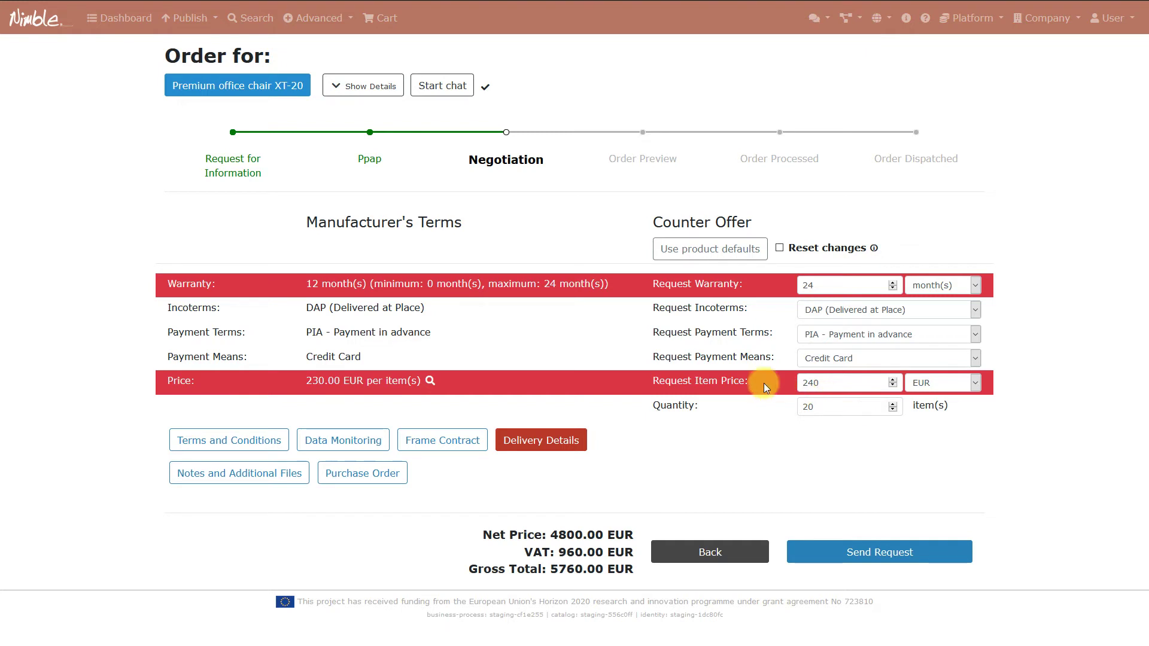
- Set the duration of the New clause to 5 months in the counter offer's terms and conditions
left_click(239, 440)
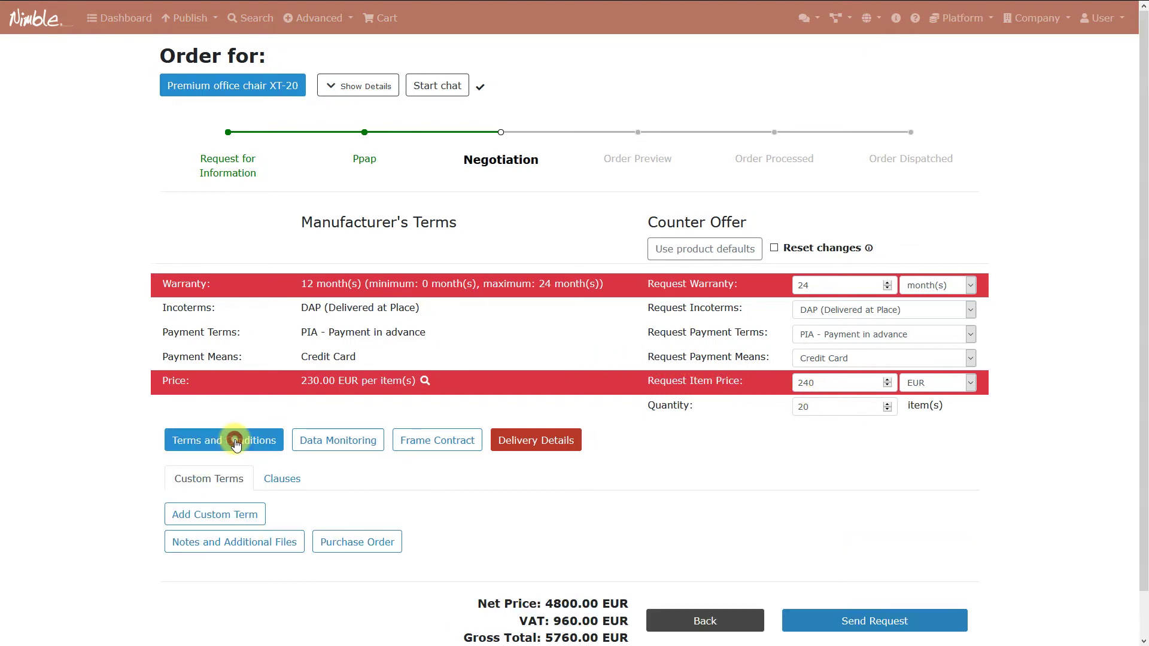
left_click(271, 479)
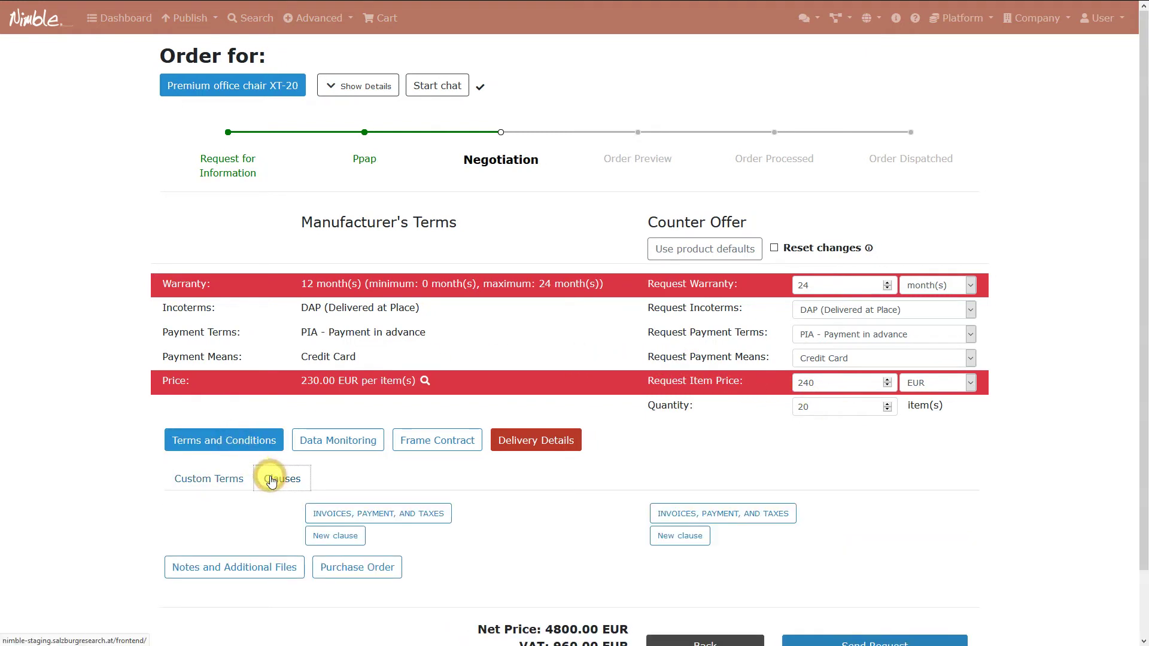
scroll(508, 524, "down", 1)
left_click(694, 478)
double_click(800, 569)
type("5")
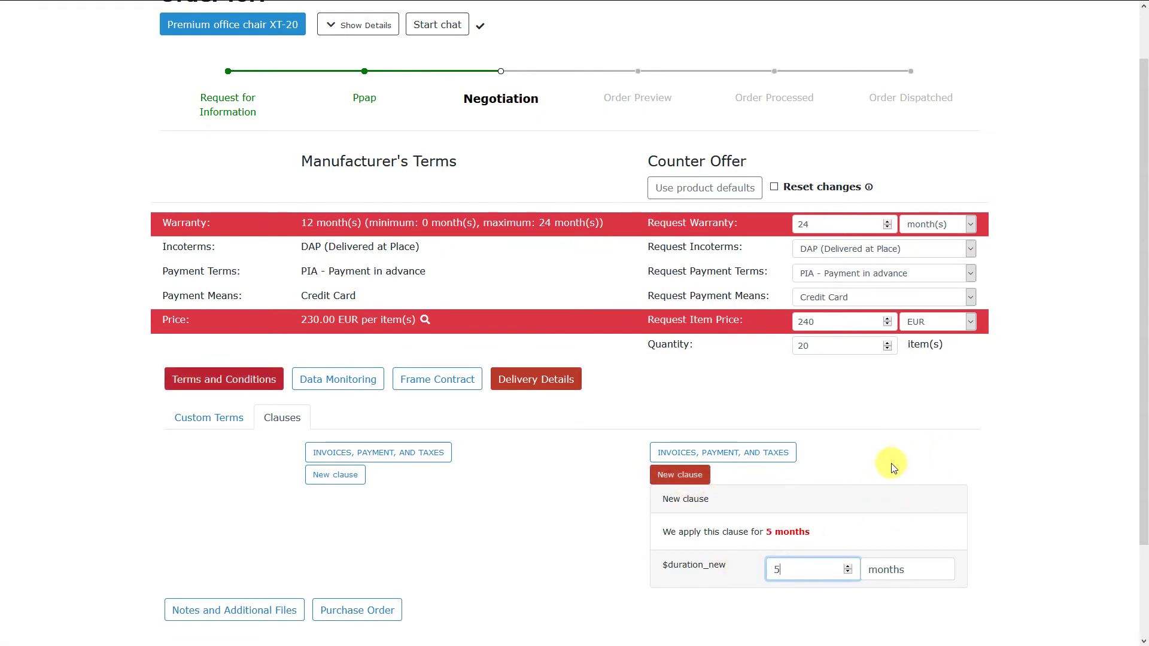
left_click(234, 379)
- Open the data monitoring section of the counter offer
left_click(334, 440)
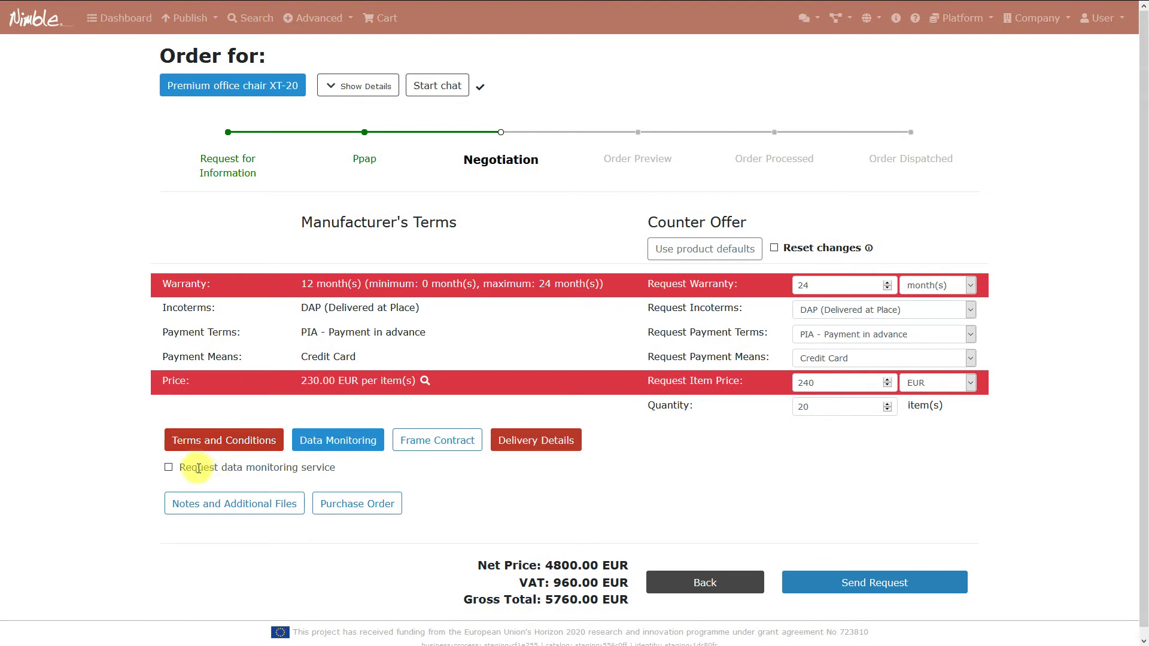
- Request a frame contract with a duration of 1 year and send the negotiation request
left_click(325, 445)
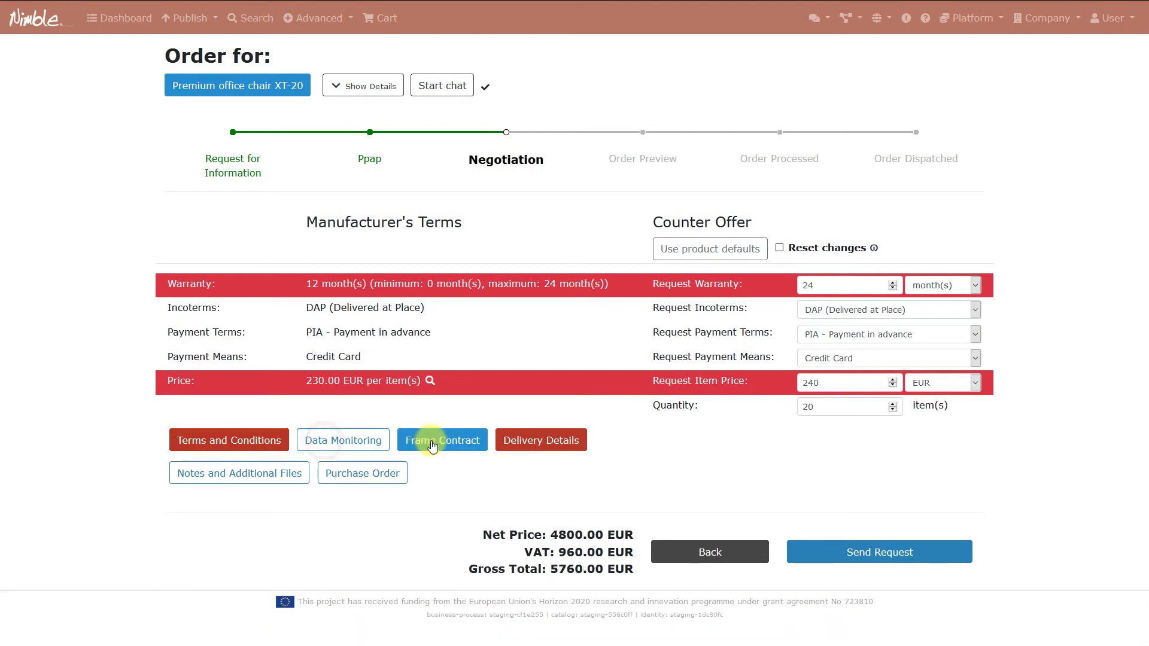
left_click(432, 444)
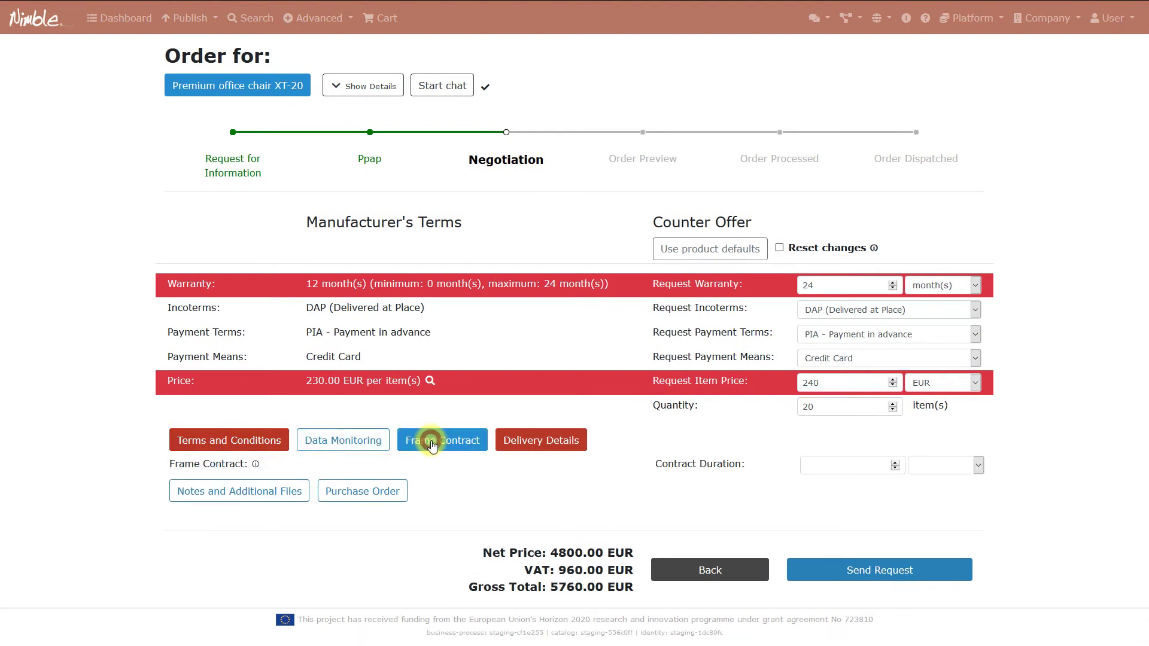
left_click(856, 465)
type("1")
left_click(928, 465)
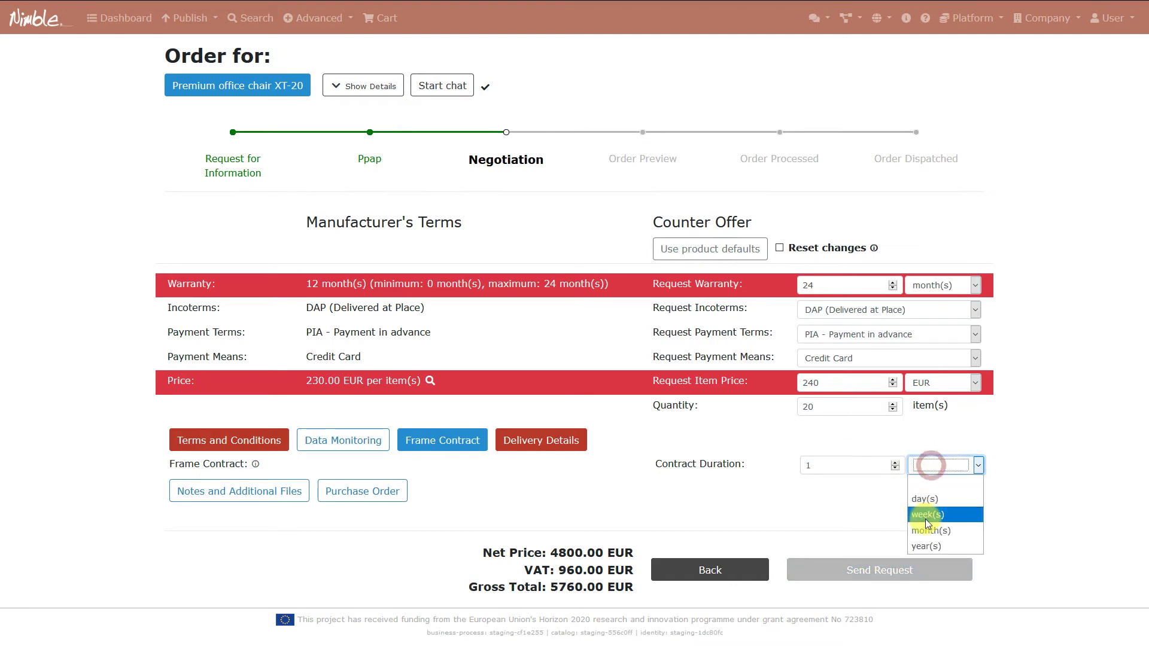
left_click(935, 547)
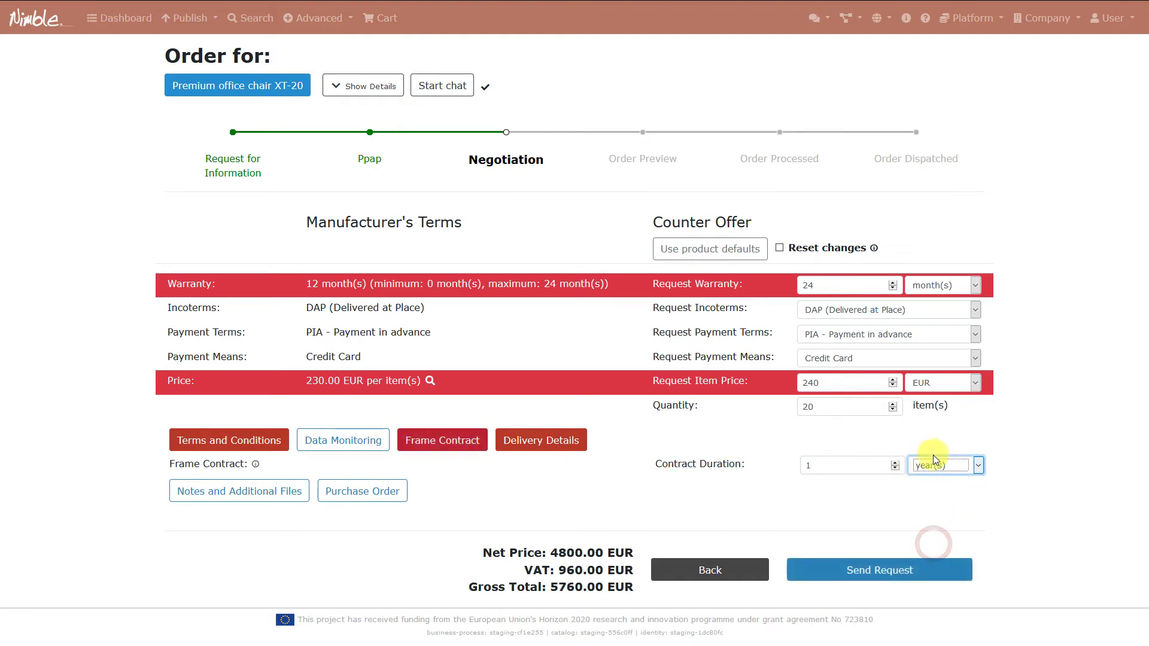
left_click(442, 440)
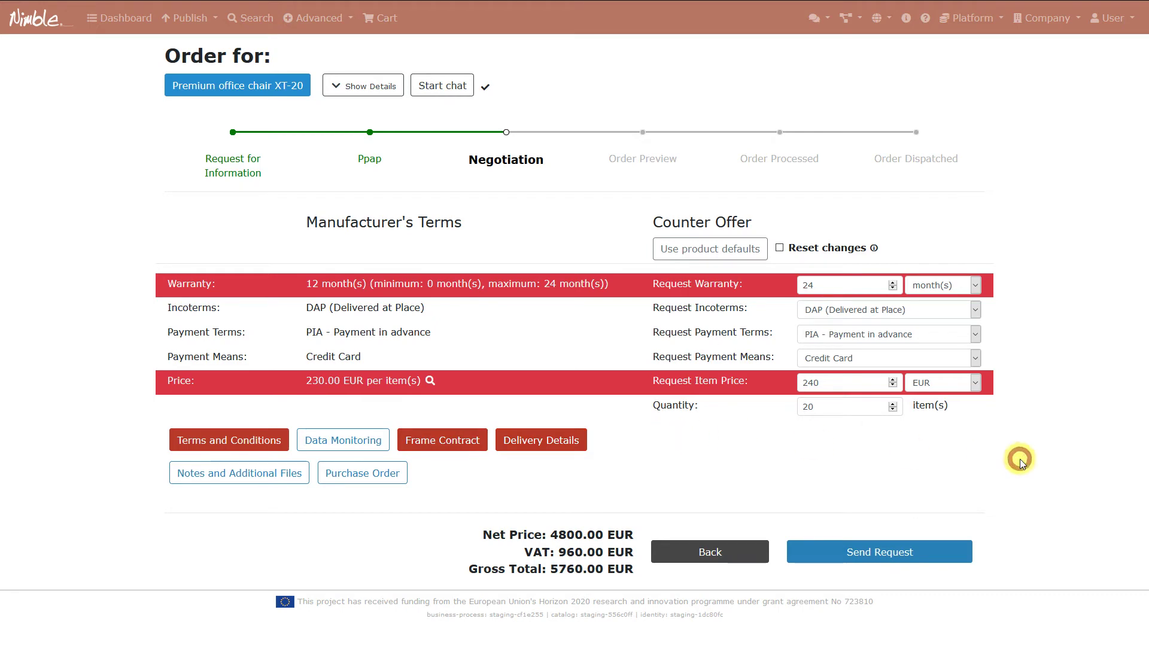
left_click(932, 556)
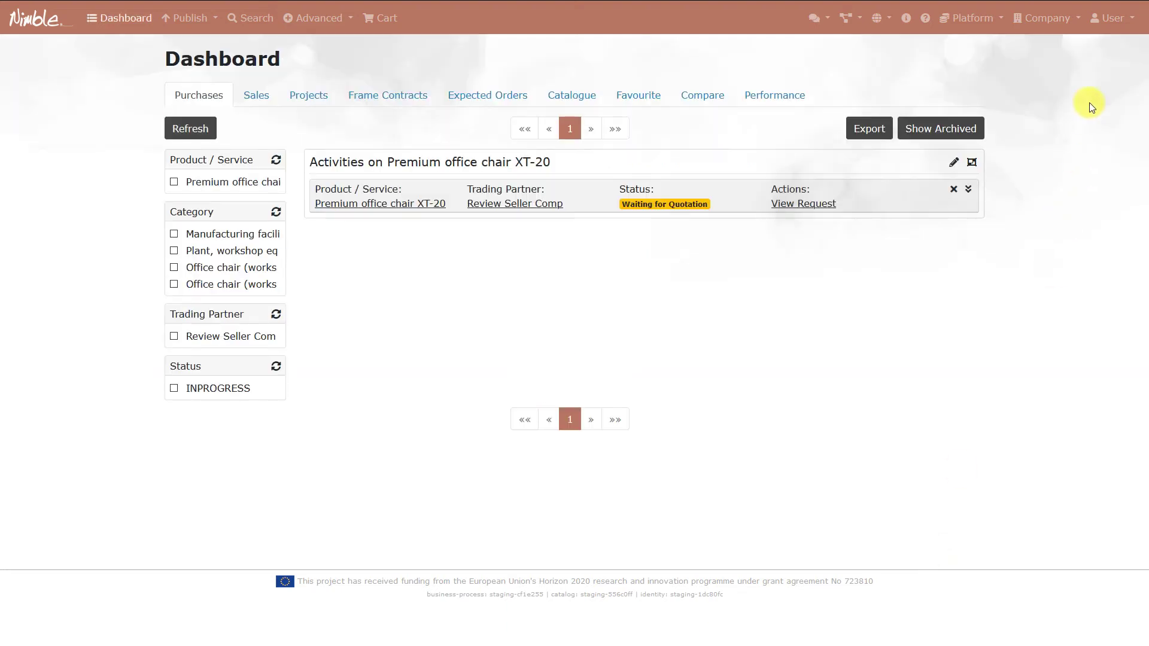
- Log out of the buyer account and log in with the saved seller account
left_click(1107, 20)
left_click(1097, 66)
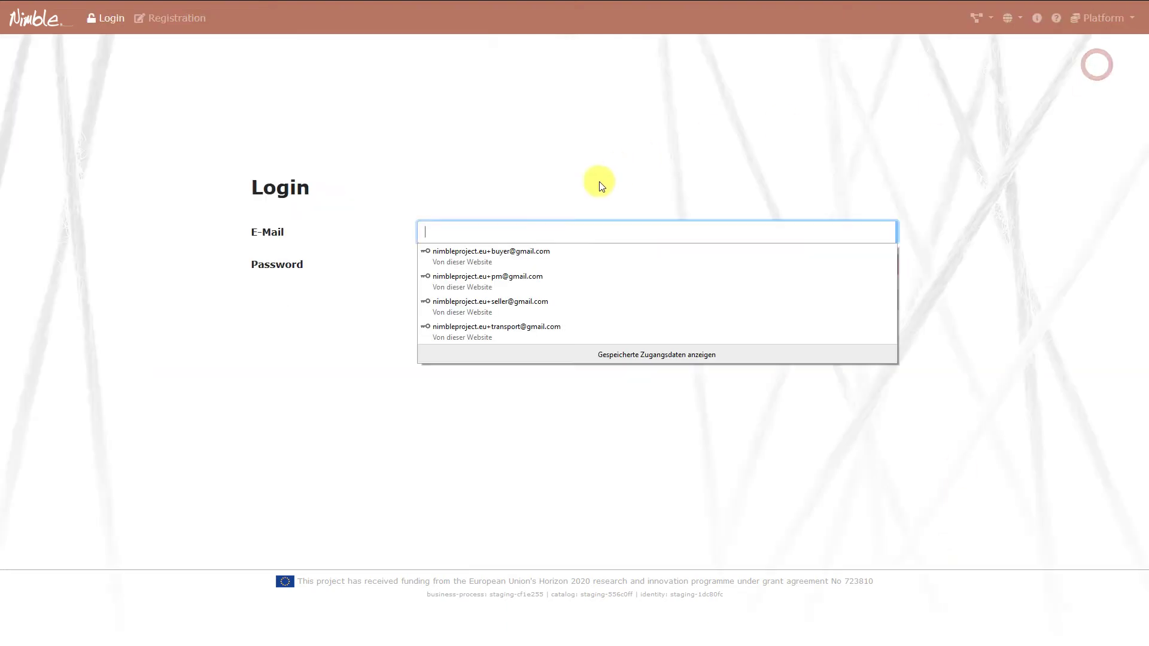
left_click(508, 302)
left_click(821, 298)
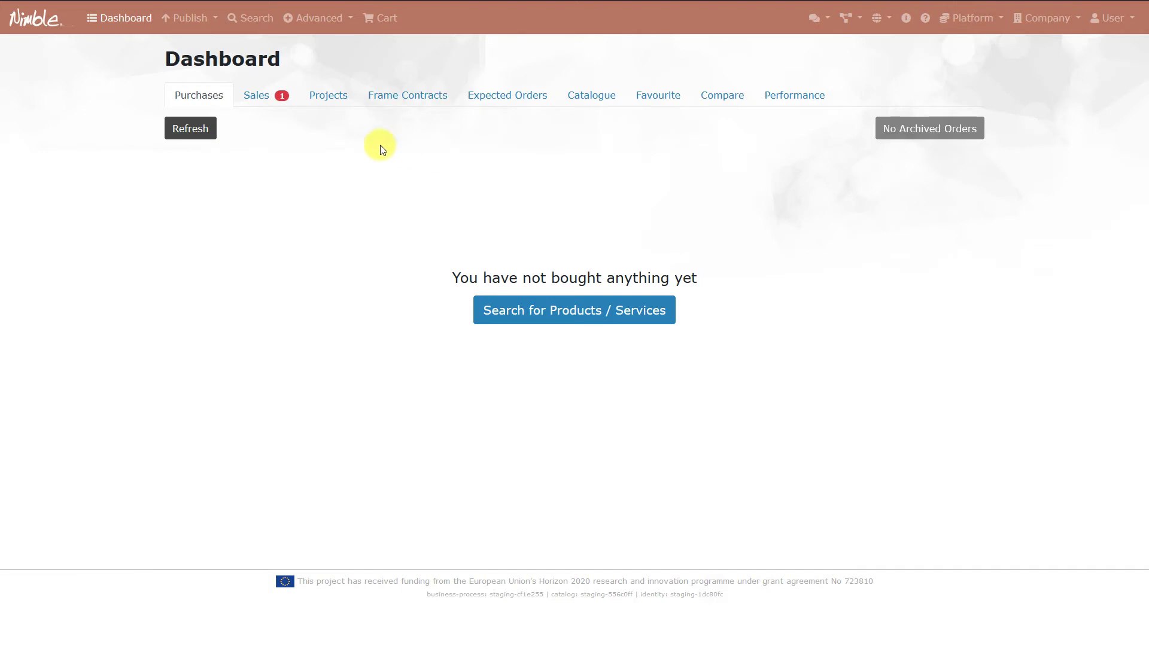
- Review the frame contract and delivery details in the sales request for Premium office chair XT-20 and accept the offer
left_click(289, 105)
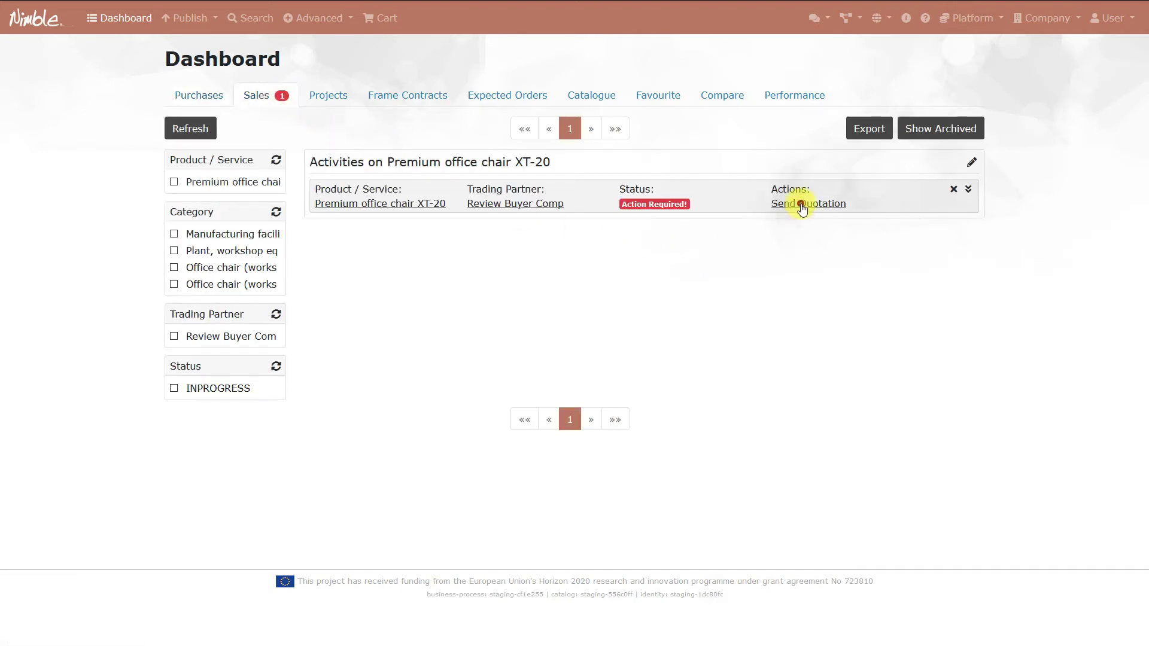
left_click(801, 206)
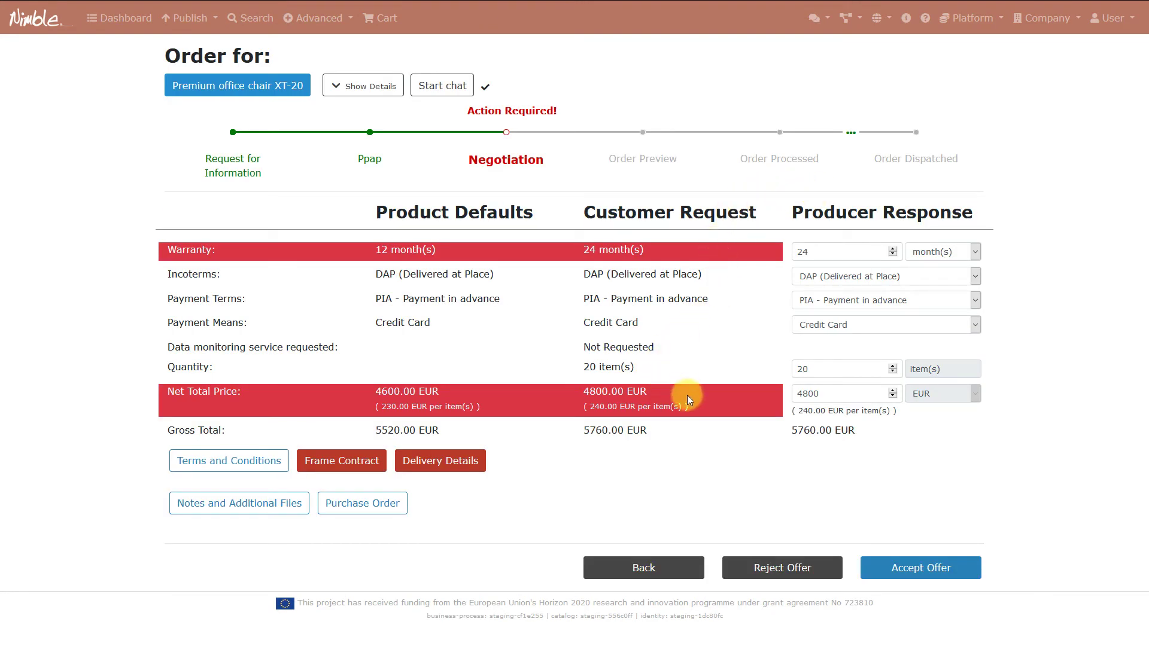
left_click(358, 459)
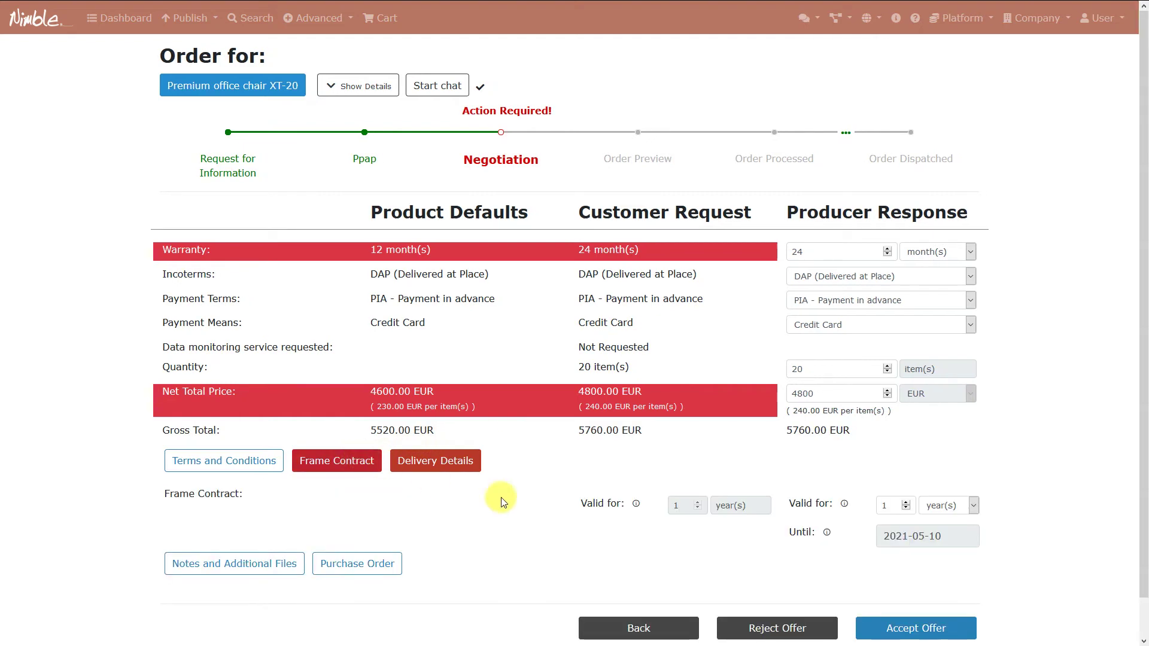
left_click(423, 464)
scroll(641, 495, "down", 4)
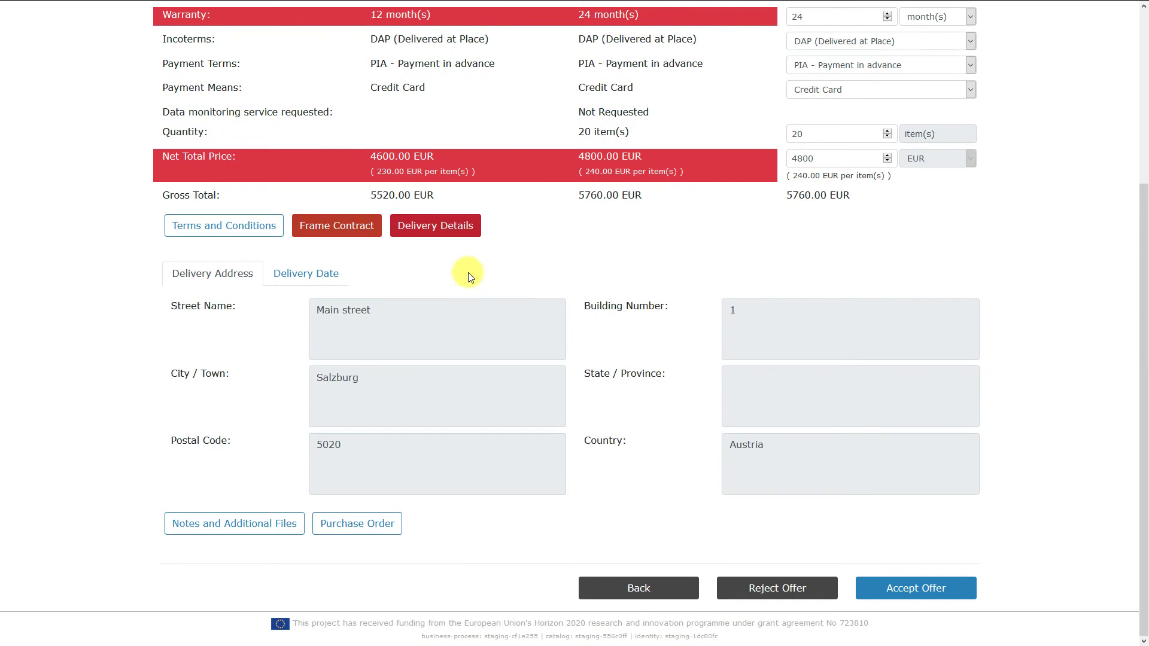
left_click(458, 227)
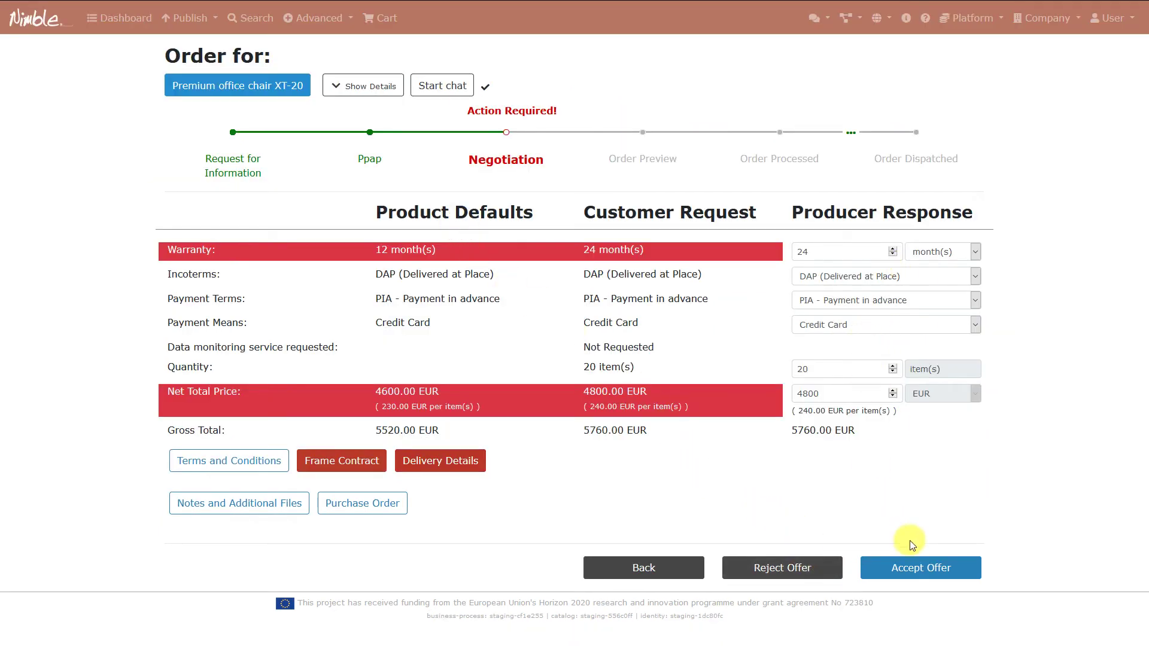
left_click(936, 571)
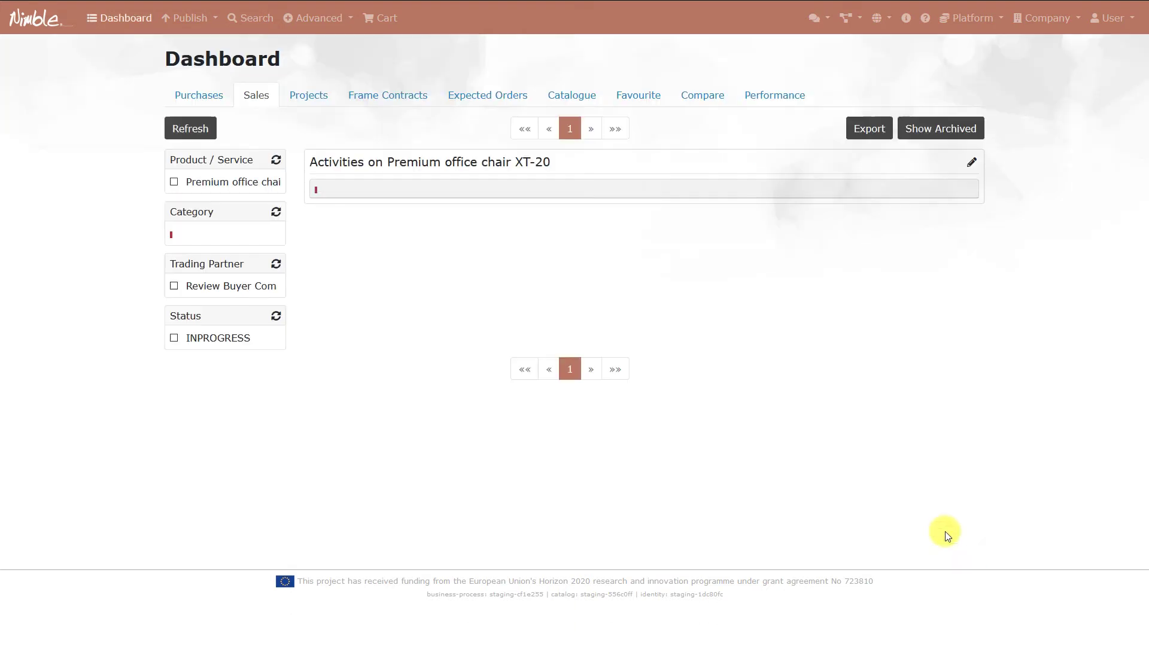
- Log out of the seller account and log in with the saved buyer account
left_click(1109, 30)
left_click(1108, 66)
left_click(557, 227)
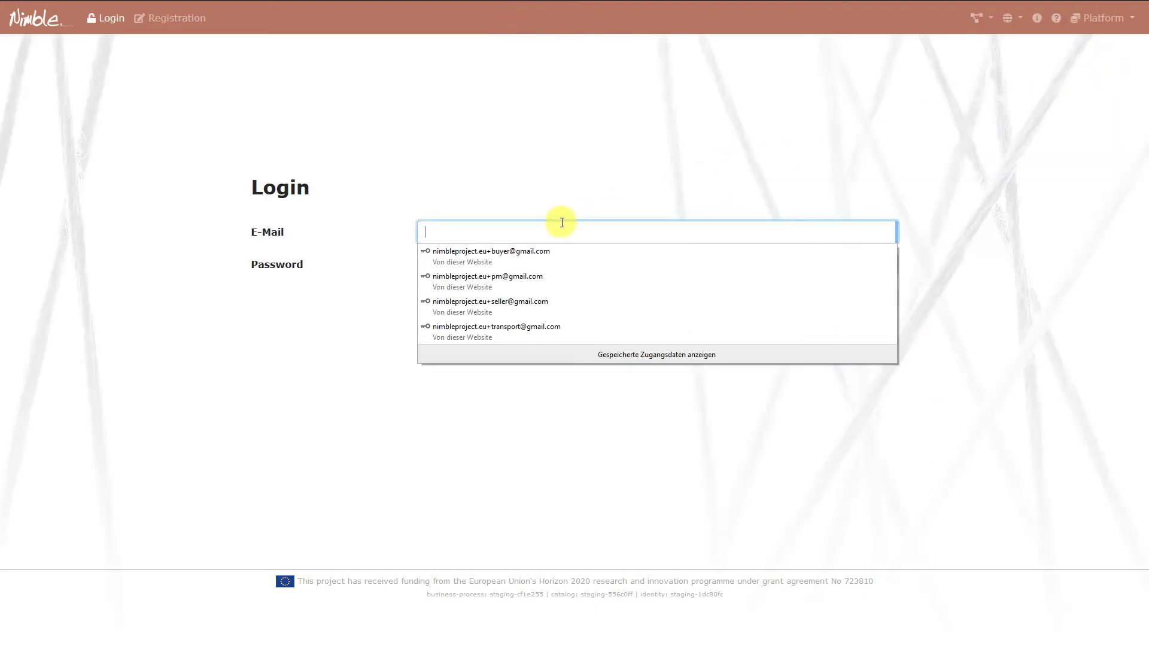
left_click(515, 256)
left_click(815, 304)
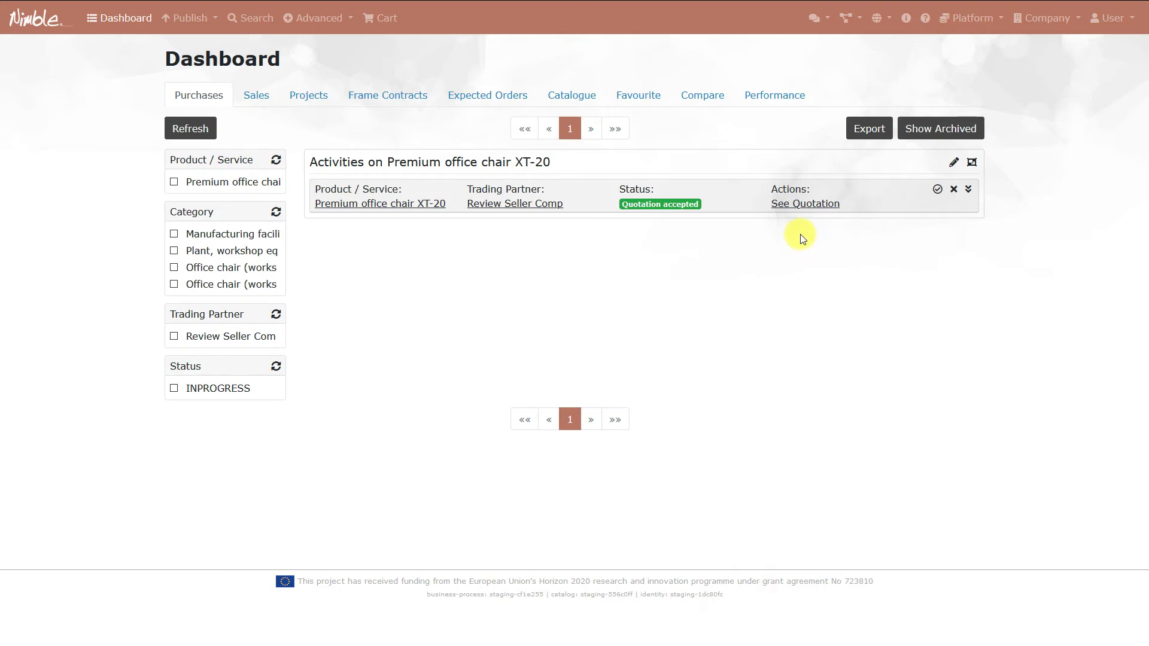
- Check the frame contract in the seller's quotation for Premium office chair XT-20 and accept it to proceed to the order preview
left_click(804, 204)
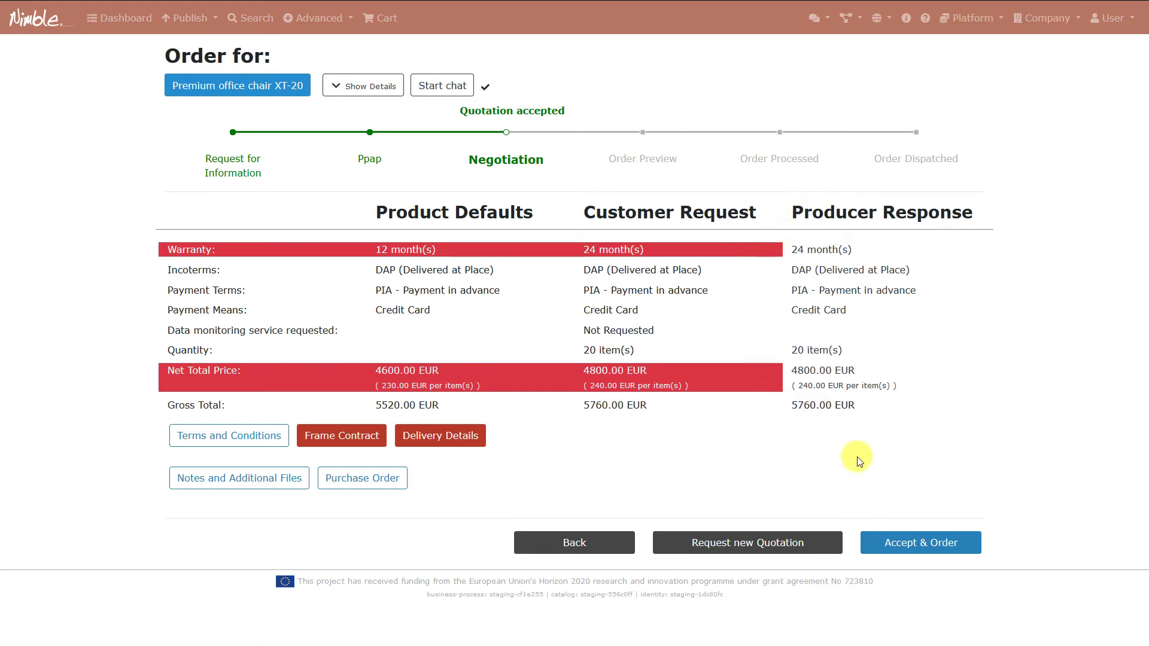
left_click(350, 435)
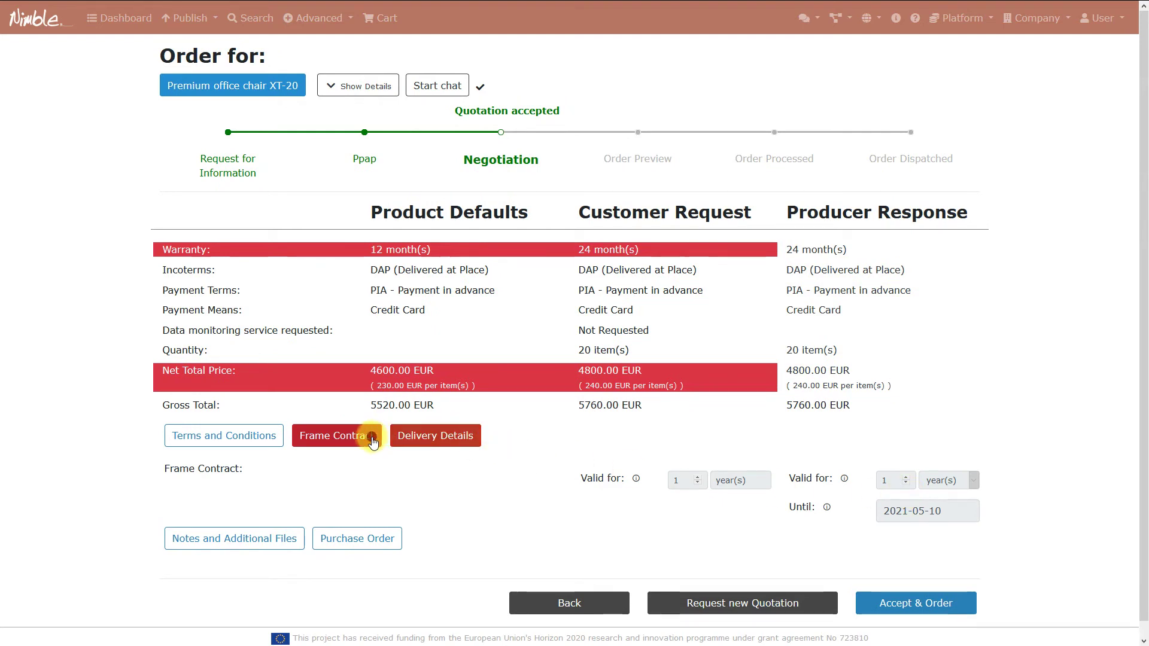
left_click(326, 436)
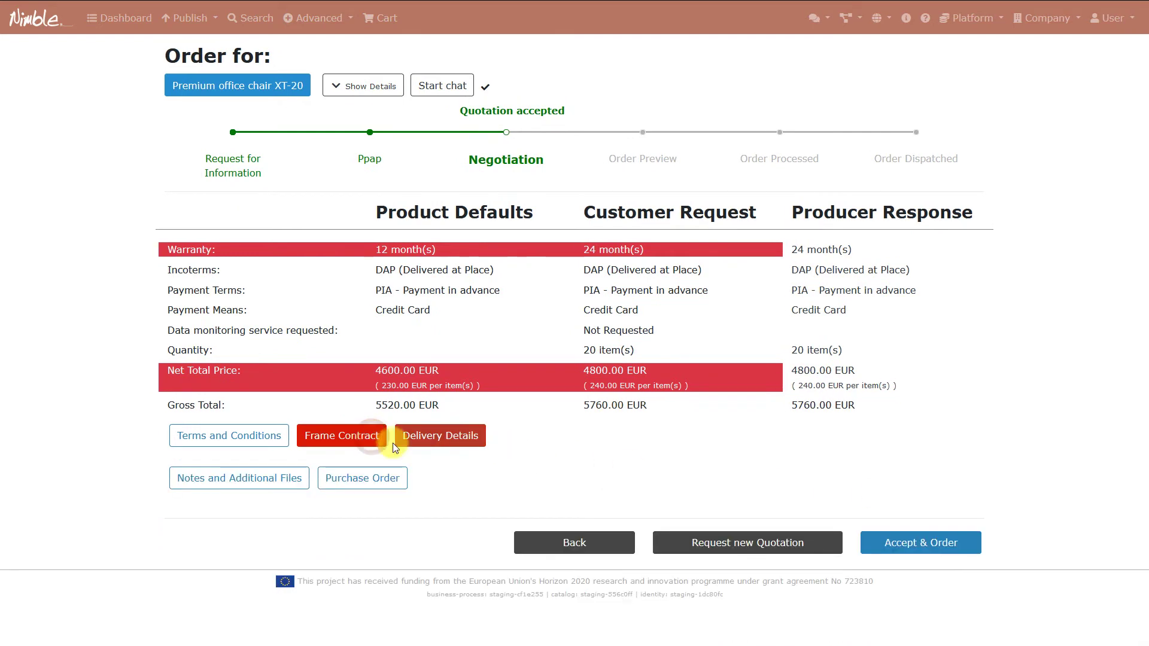
left_click(929, 547)
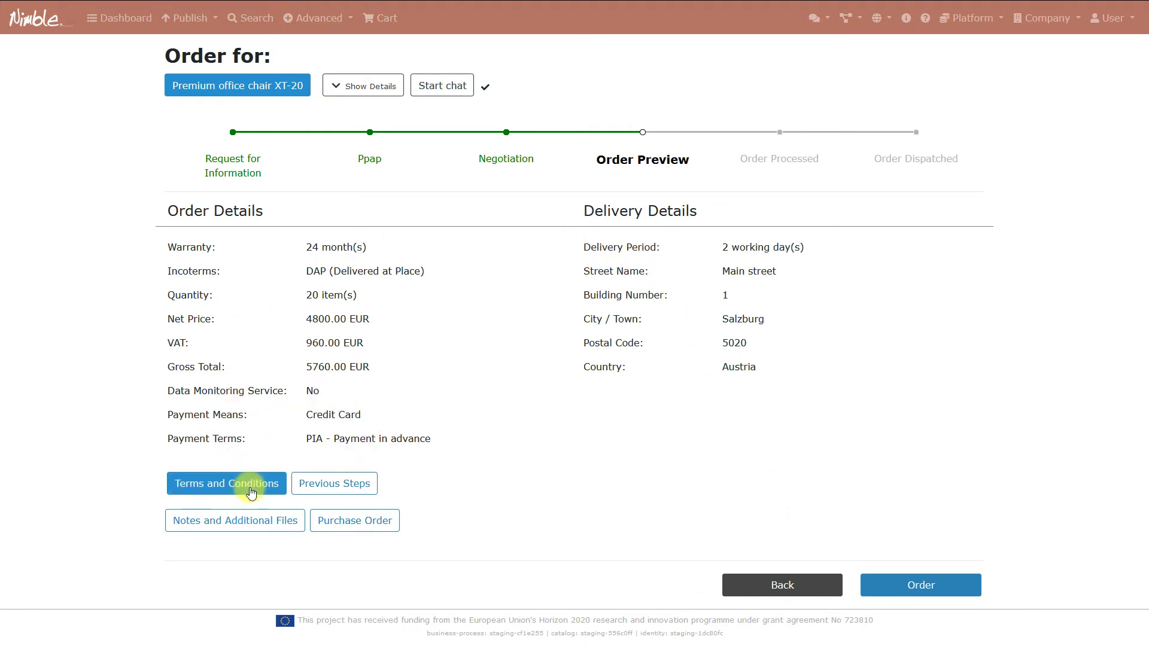
- Examine the clauses in the order's terms and conditions, including the text of New clause
left_click(251, 493)
scroll(254, 484, "down", 1)
left_click(274, 485)
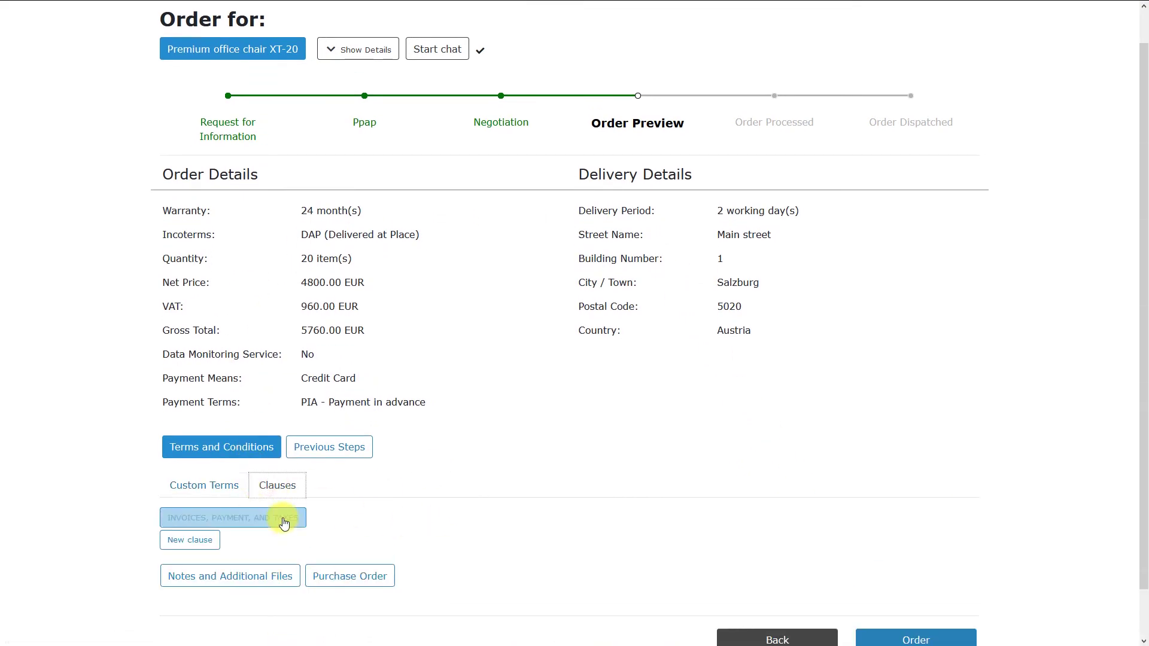
left_click(190, 540)
scroll(269, 543, "down", 3)
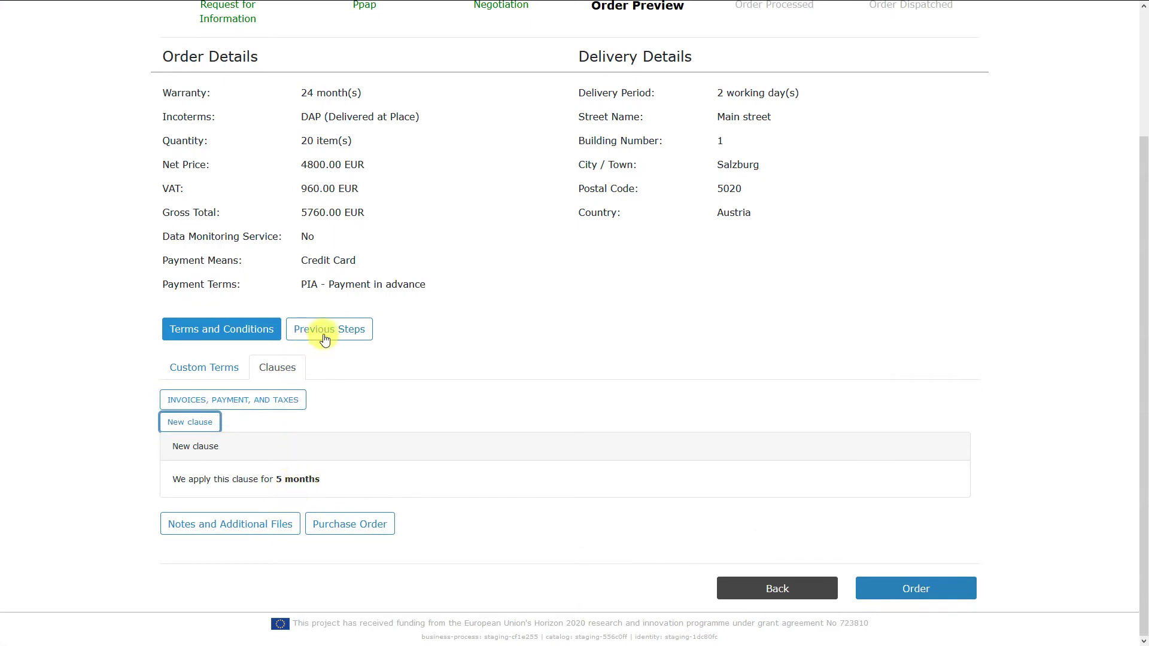
- Review the order's previous negotiation step, collapse it again and place the order
left_click(325, 340)
left_click(171, 488)
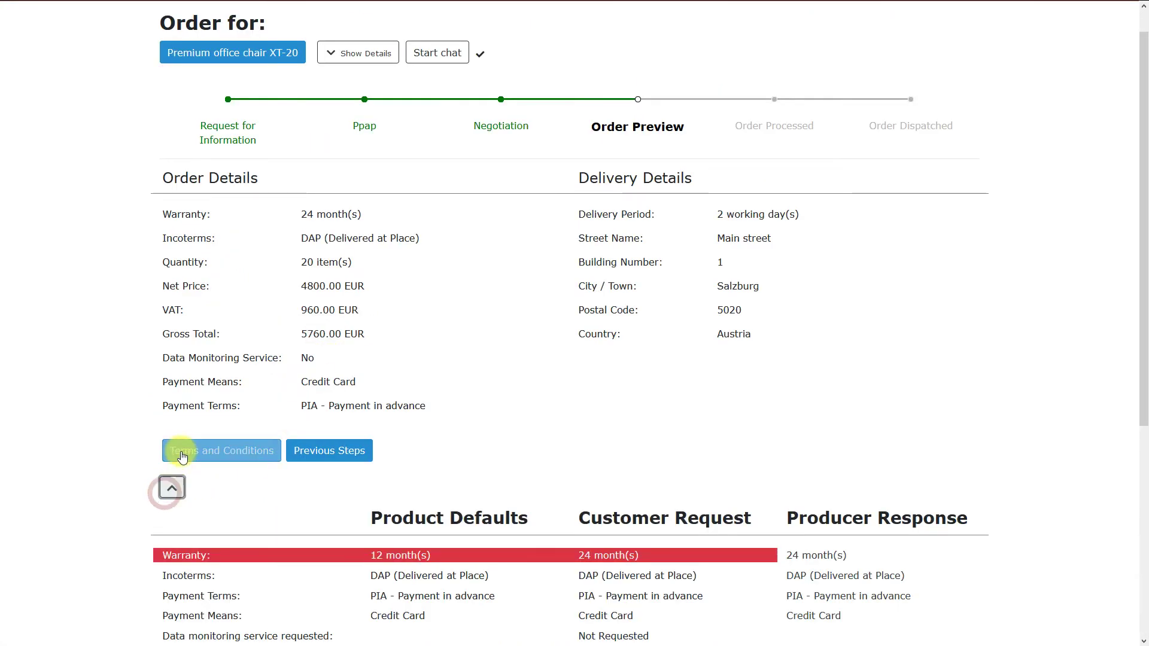
scroll(239, 479, "down", 4)
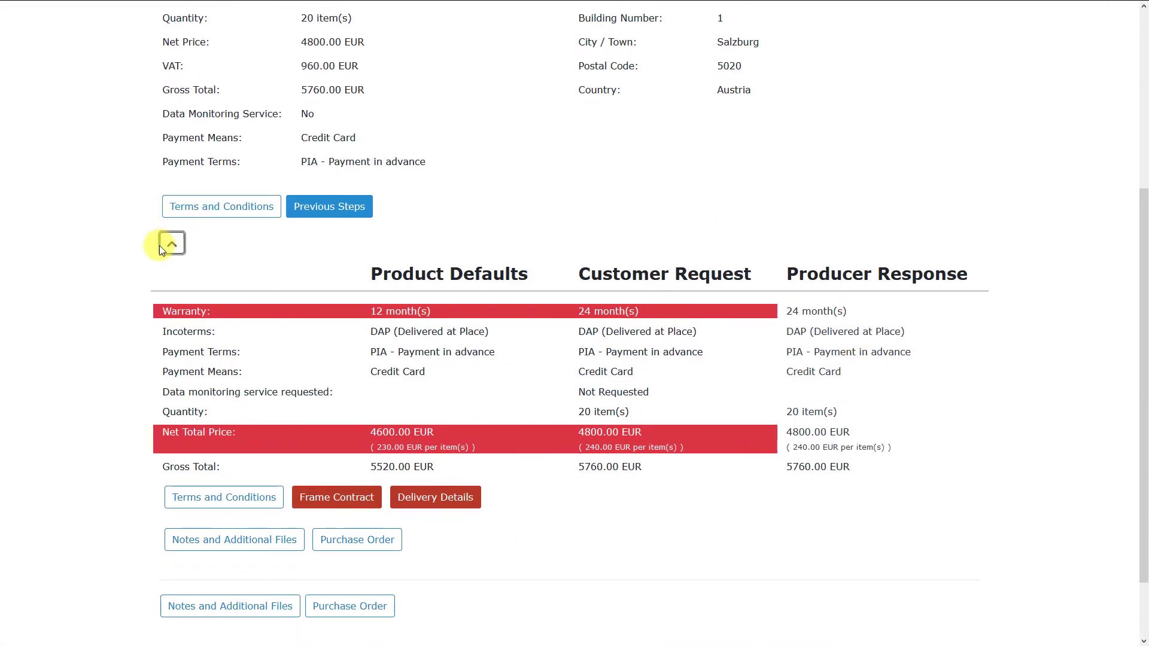
left_click(161, 246)
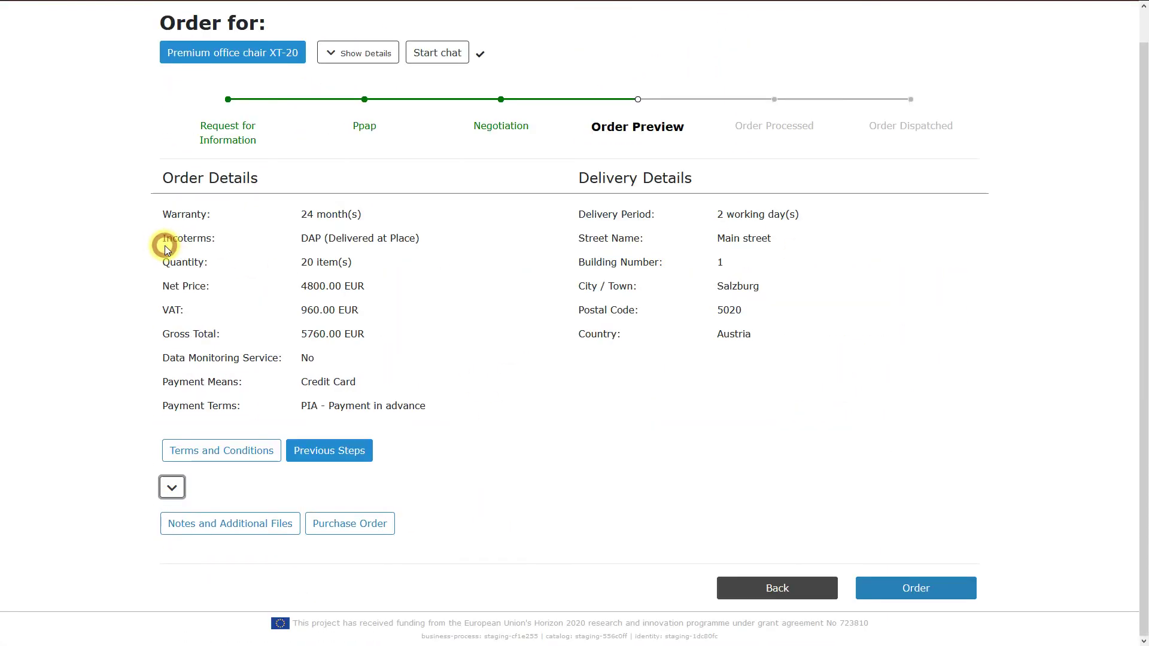
left_click(946, 584)
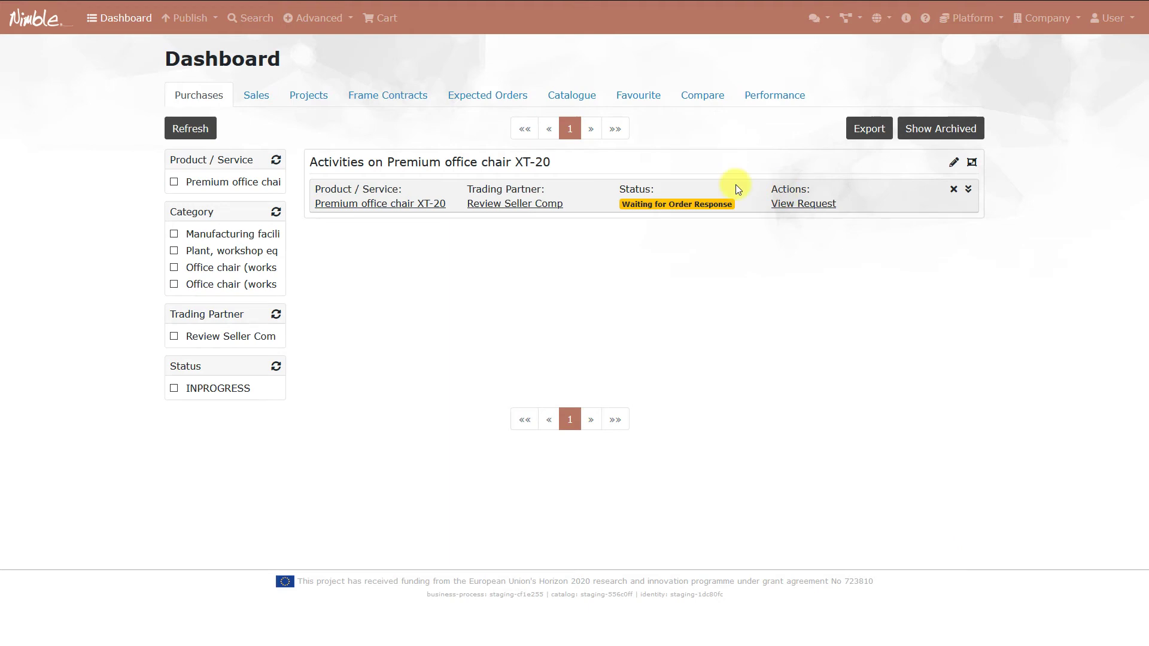
- Log out of the buyer account and log in with the saved seller account
left_click(1111, 24)
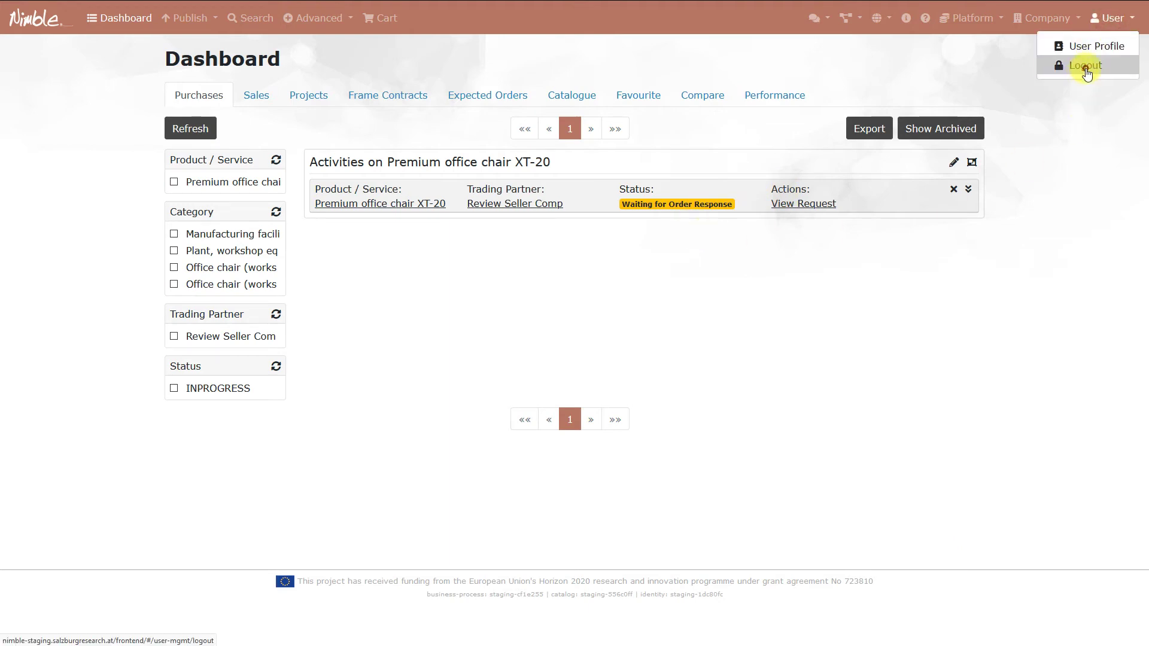
left_click(1082, 69)
left_click(626, 307)
left_click(816, 300)
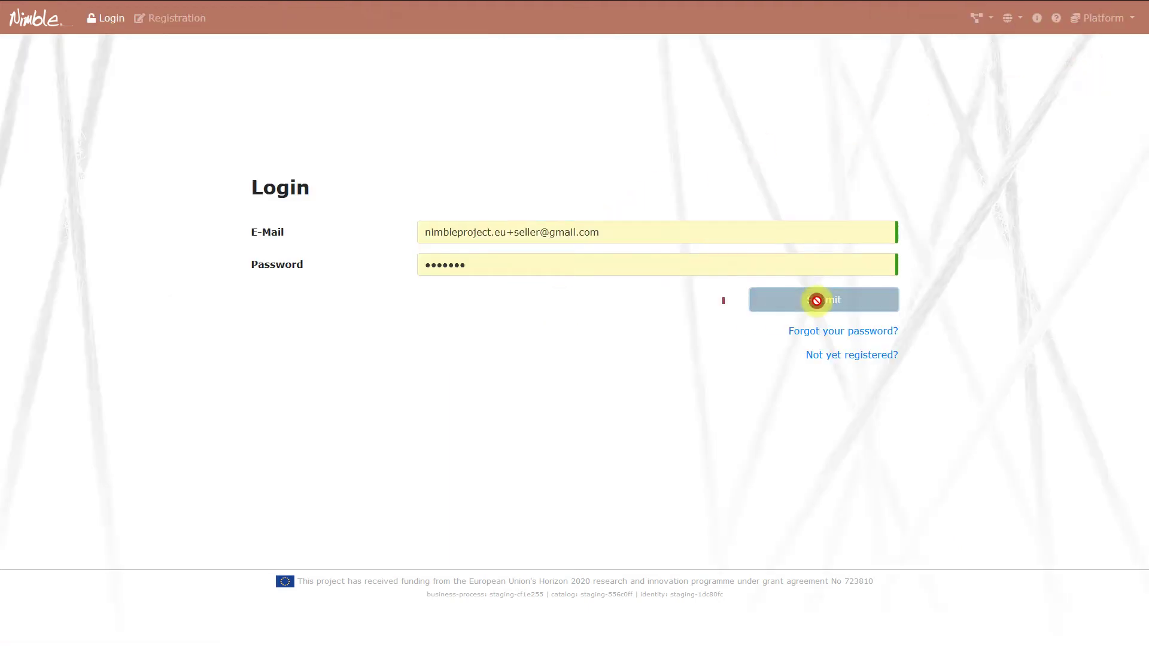
- Open the incoming sales order for Premium office chair XT-20 and accept it
left_click(282, 99)
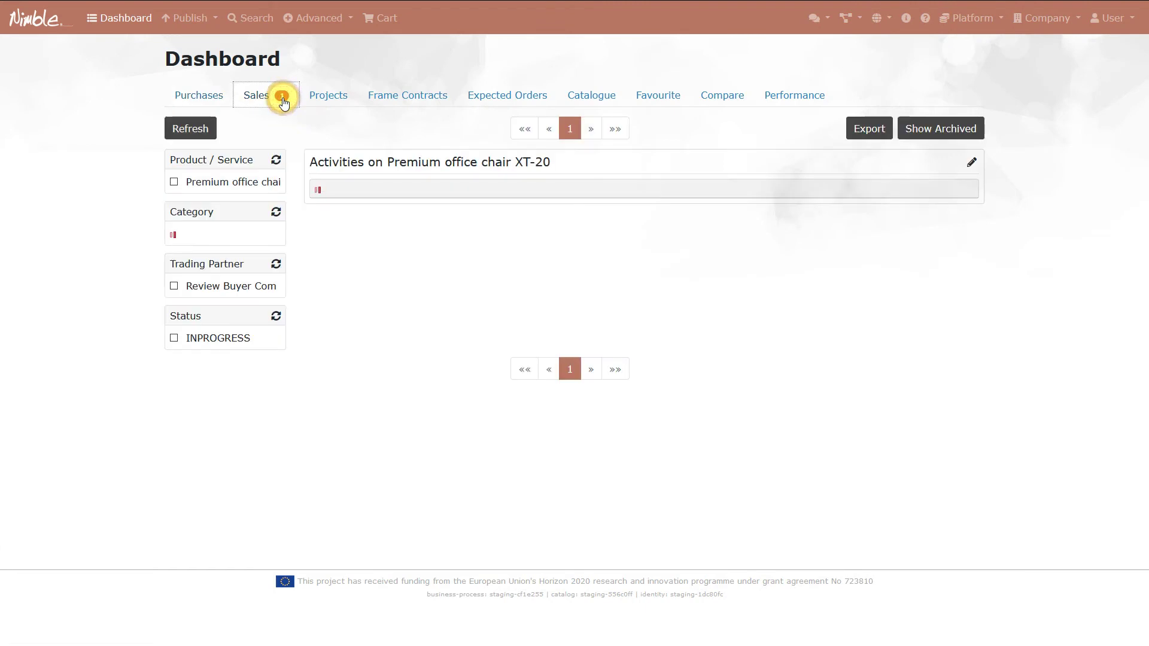
left_click(862, 207)
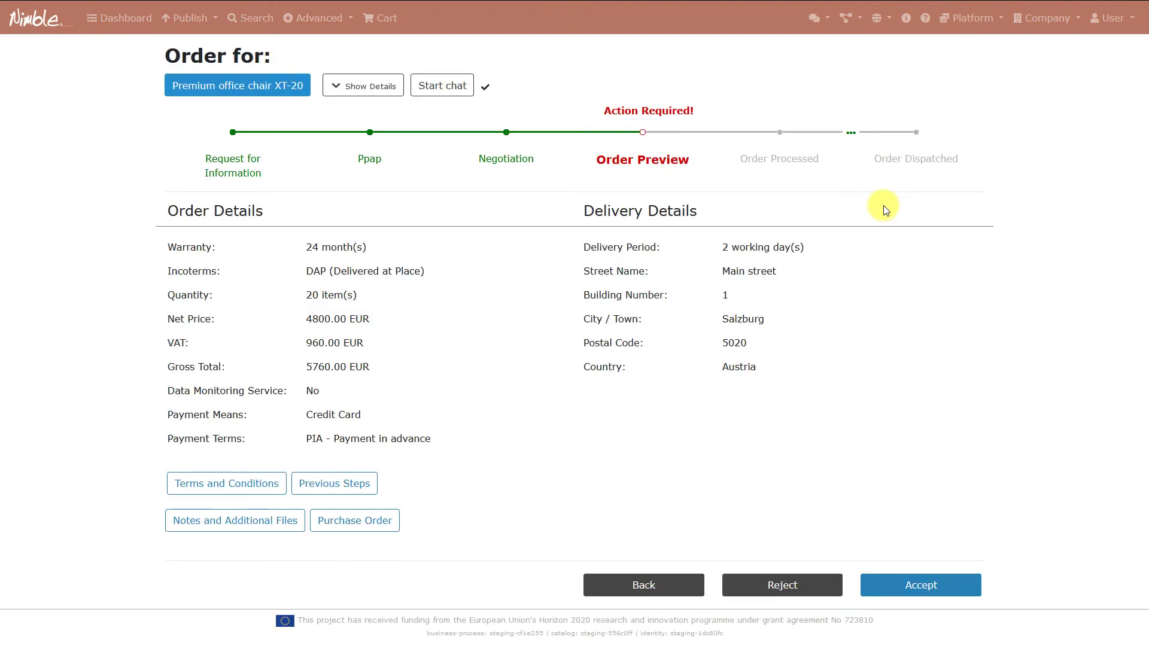
left_click(940, 586)
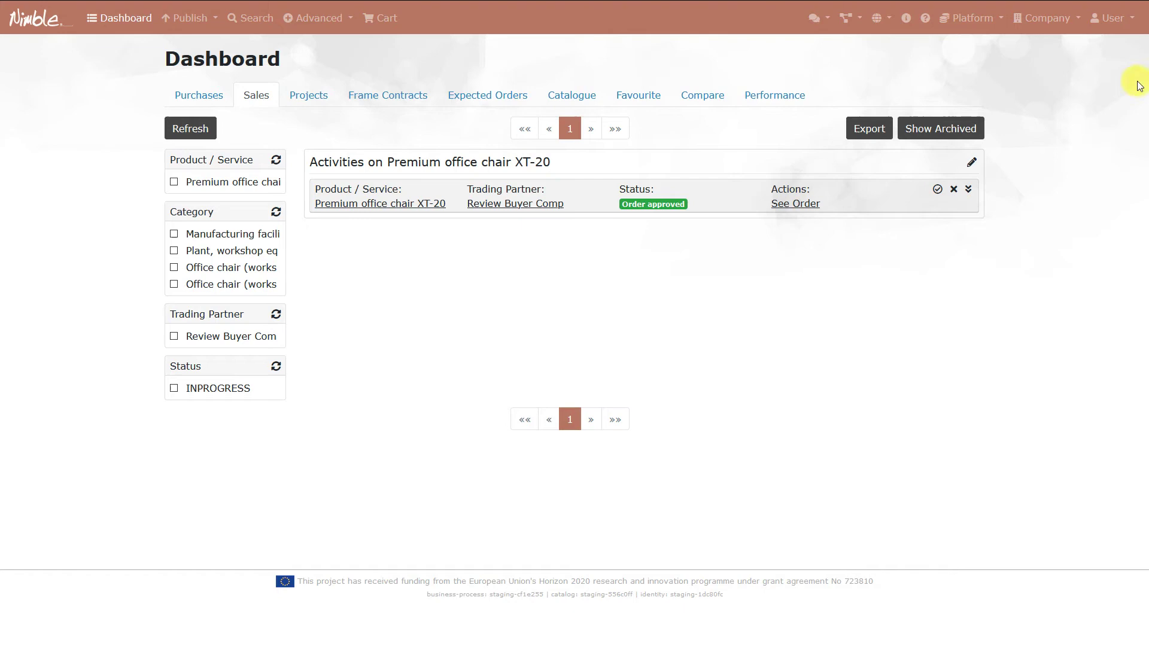
- Log out of the seller account and log in with the saved buyer account
left_click(1119, 25)
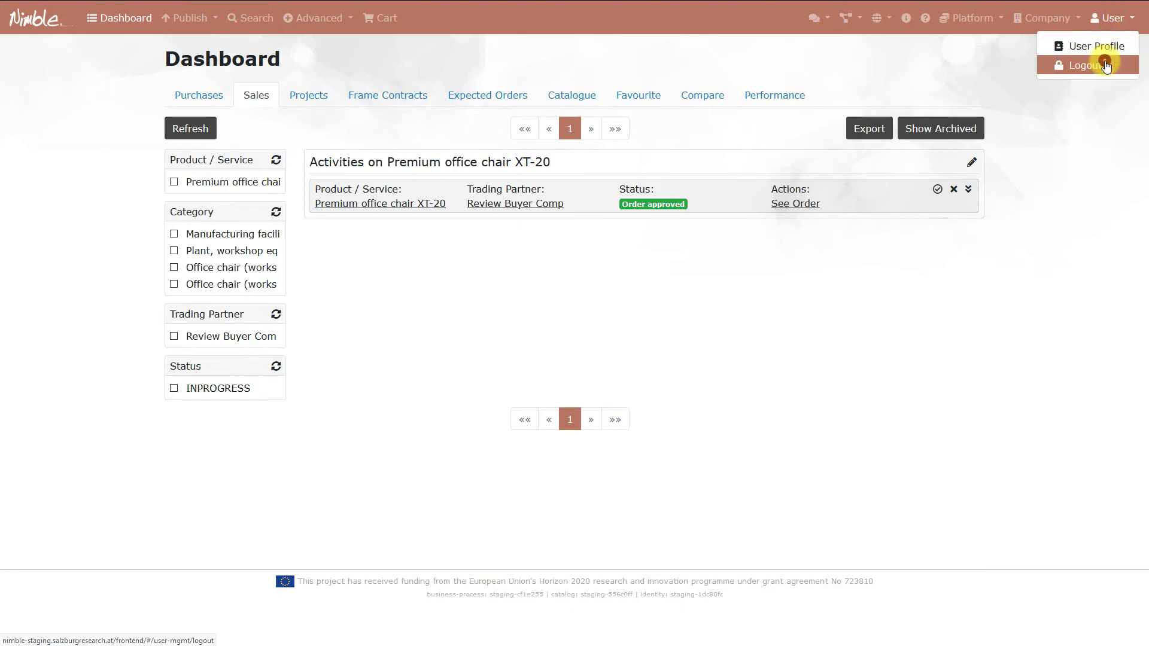
left_click(1106, 66)
left_click(657, 226)
left_click(513, 256)
left_click(835, 298)
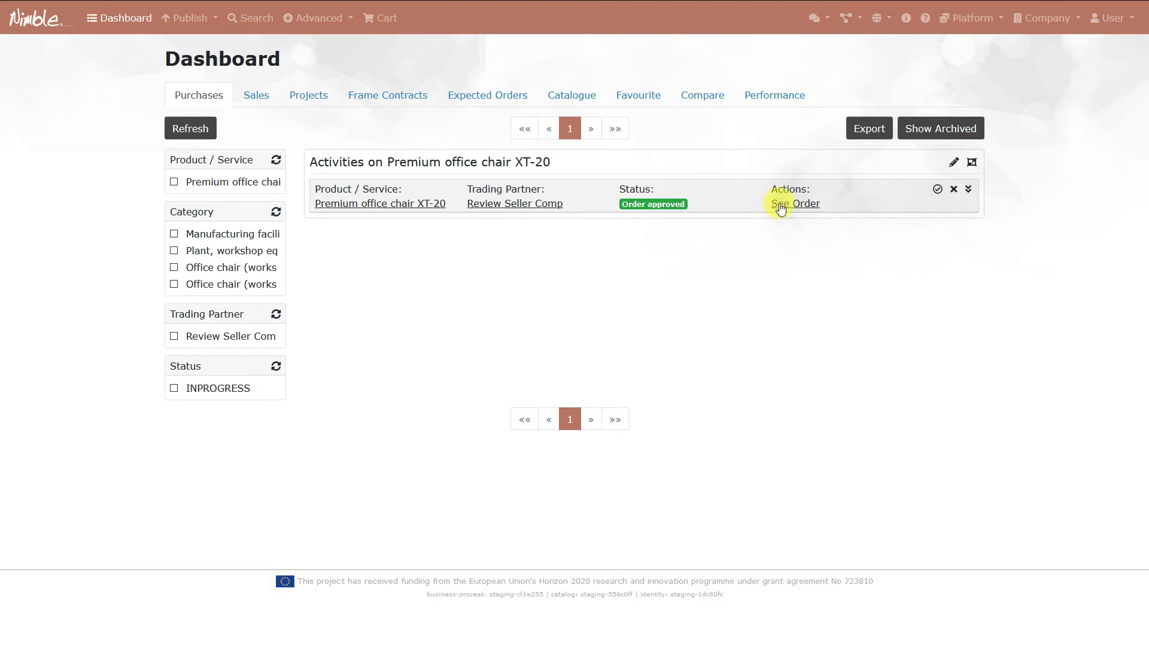
- Open the approved purchase order for Premium office chair XT-20, download its contract and save Contract Bundle.zip
left_click(779, 205)
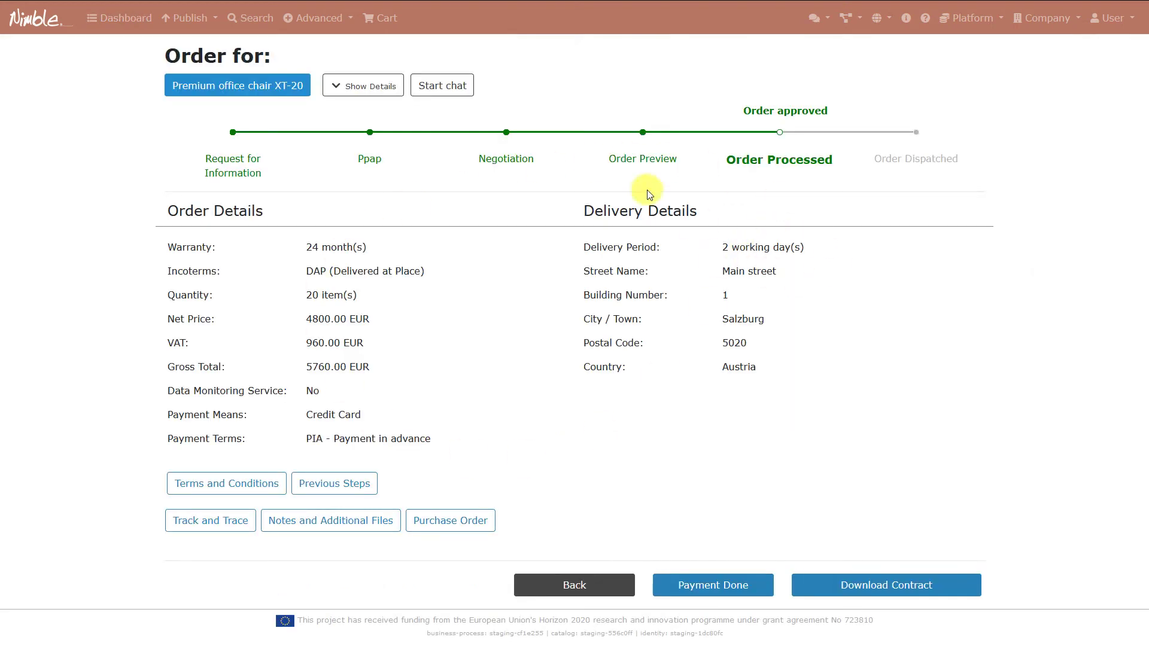
left_click(878, 586)
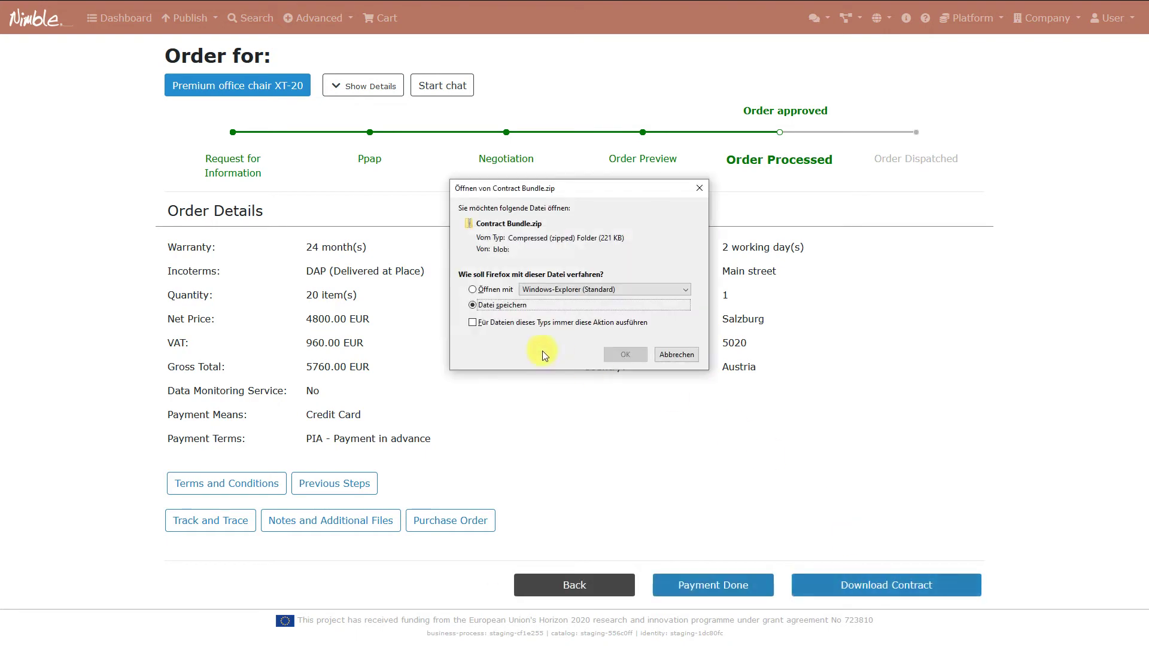
left_click(616, 353)
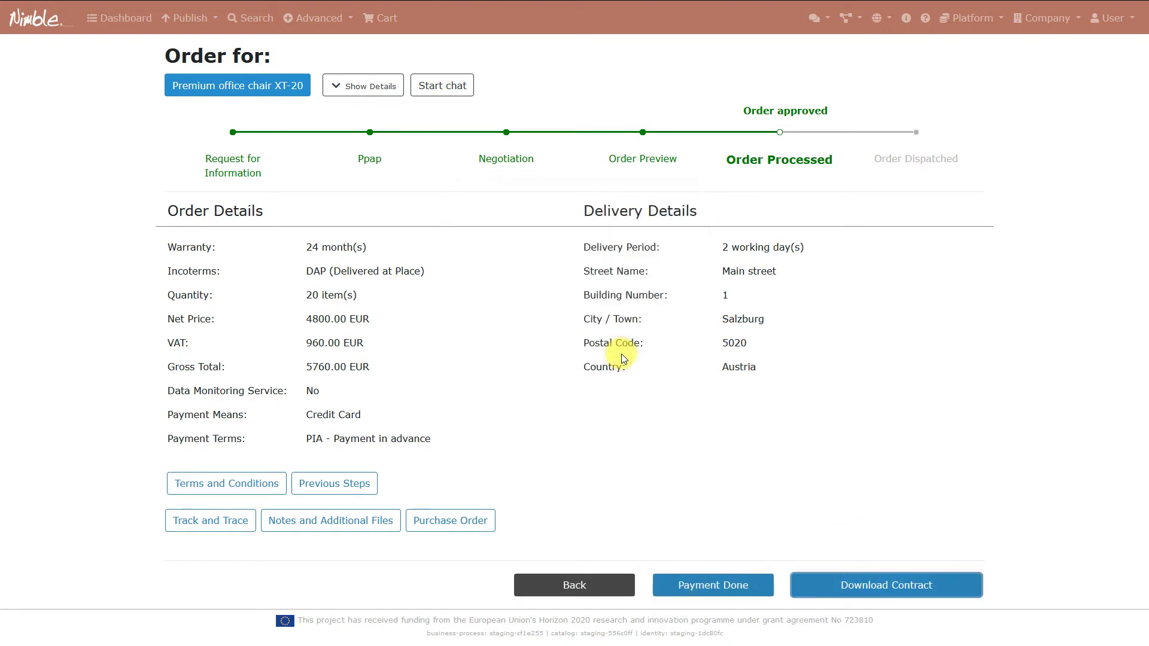
- Show the downloaded Contract Bundle.zip in its folder and open the Premium office chair XT-20 folder inside the archive
mouse_move(886, 6)
left_click(887, 34)
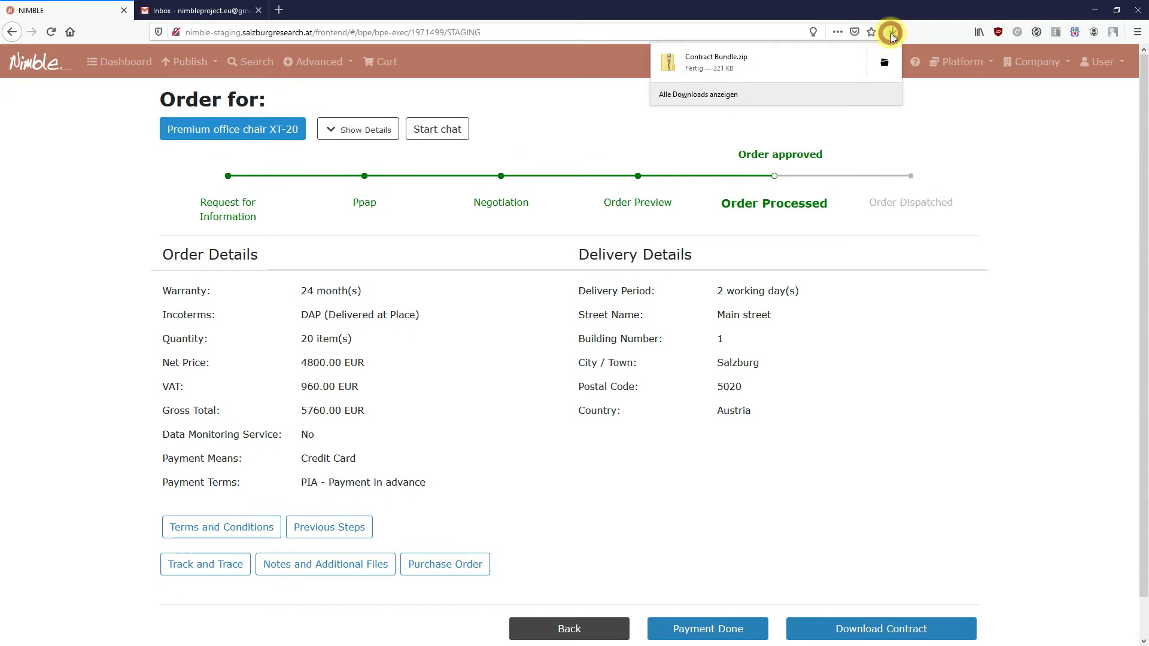
left_click(834, 60)
left_click(1075, 128)
mouse_move(865, 18)
left_click(898, 34)
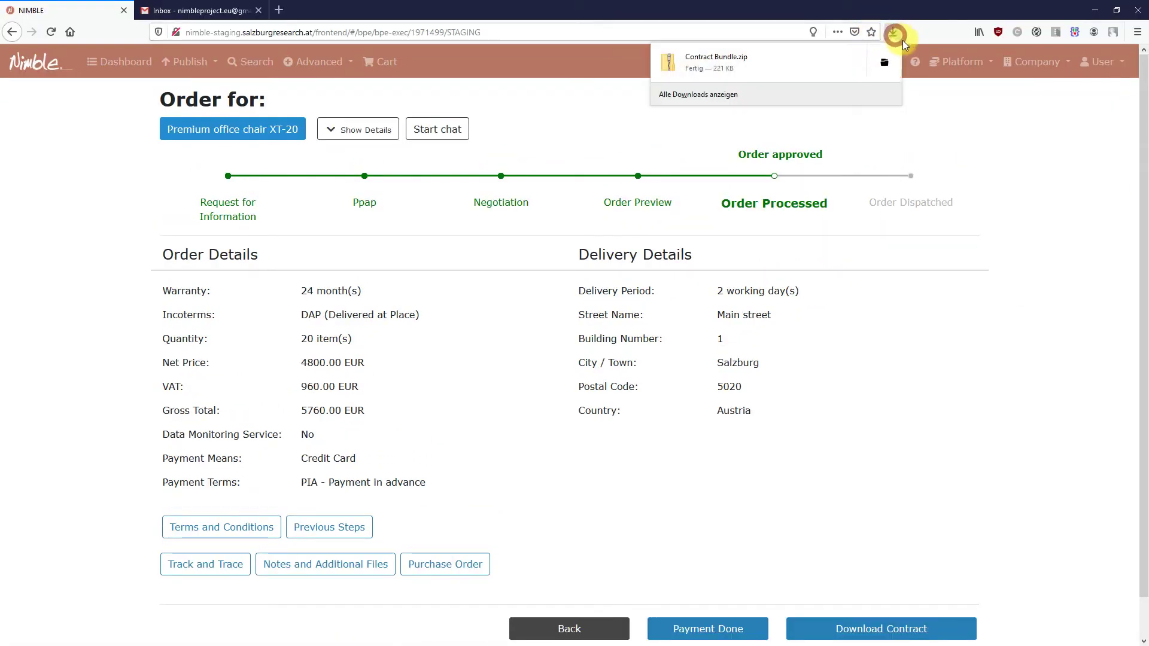
left_click(884, 66)
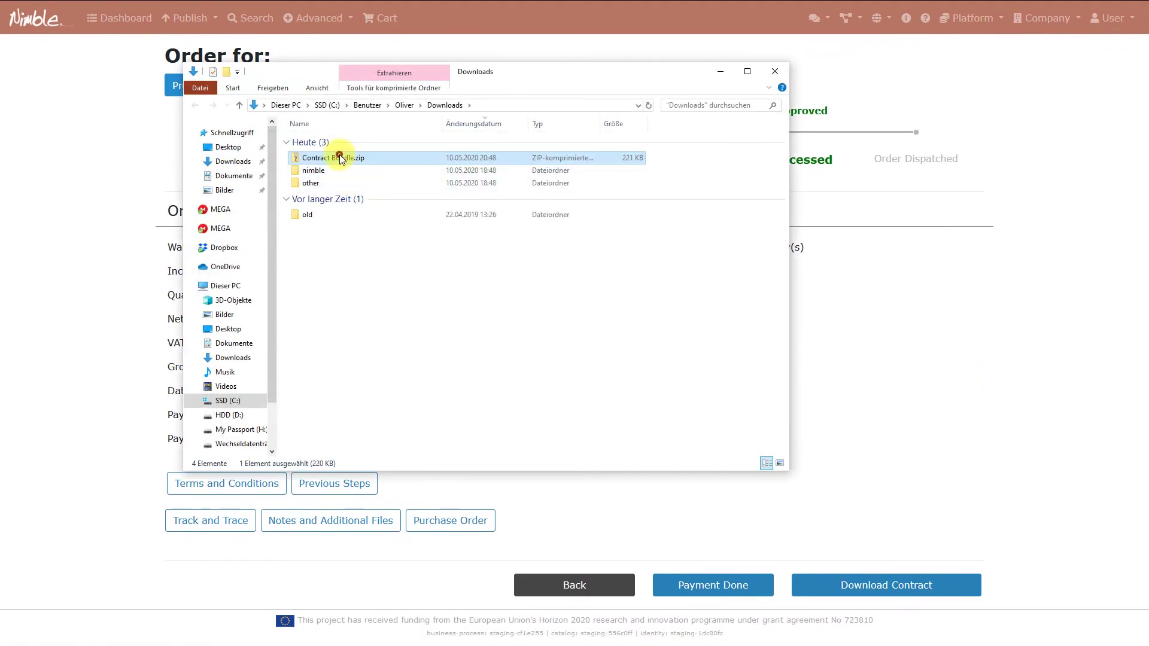
double_click(336, 155)
double_click(347, 141)
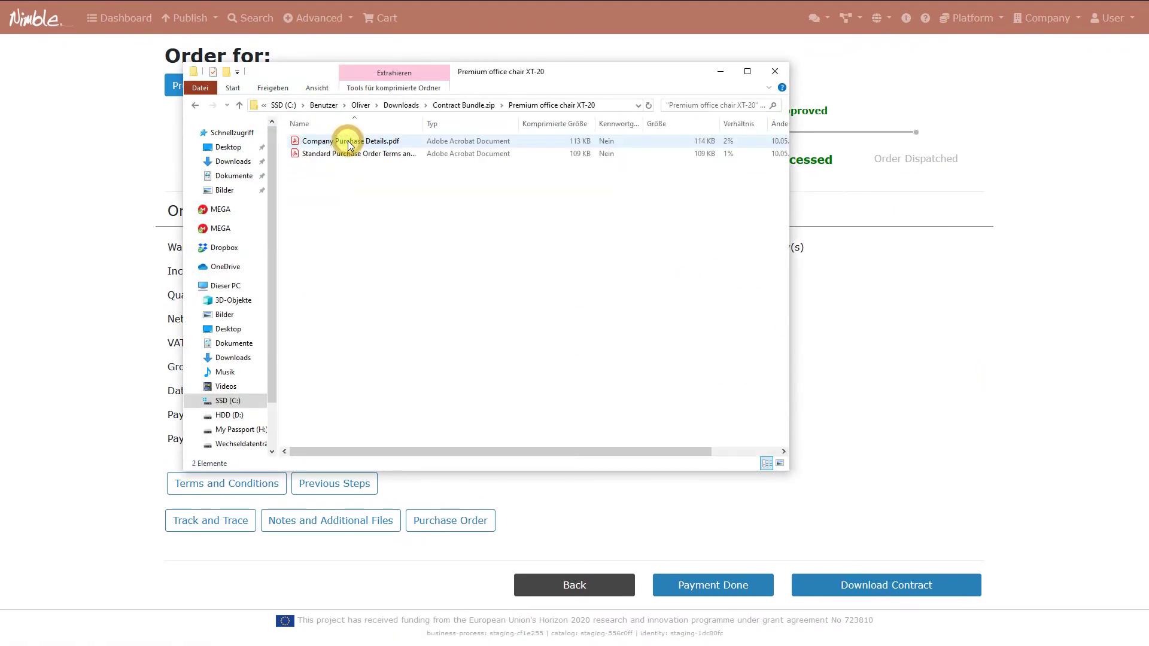
- Open Company Purchase Details.pdf, review all its pages and minimize the PDF reader
double_click(373, 141)
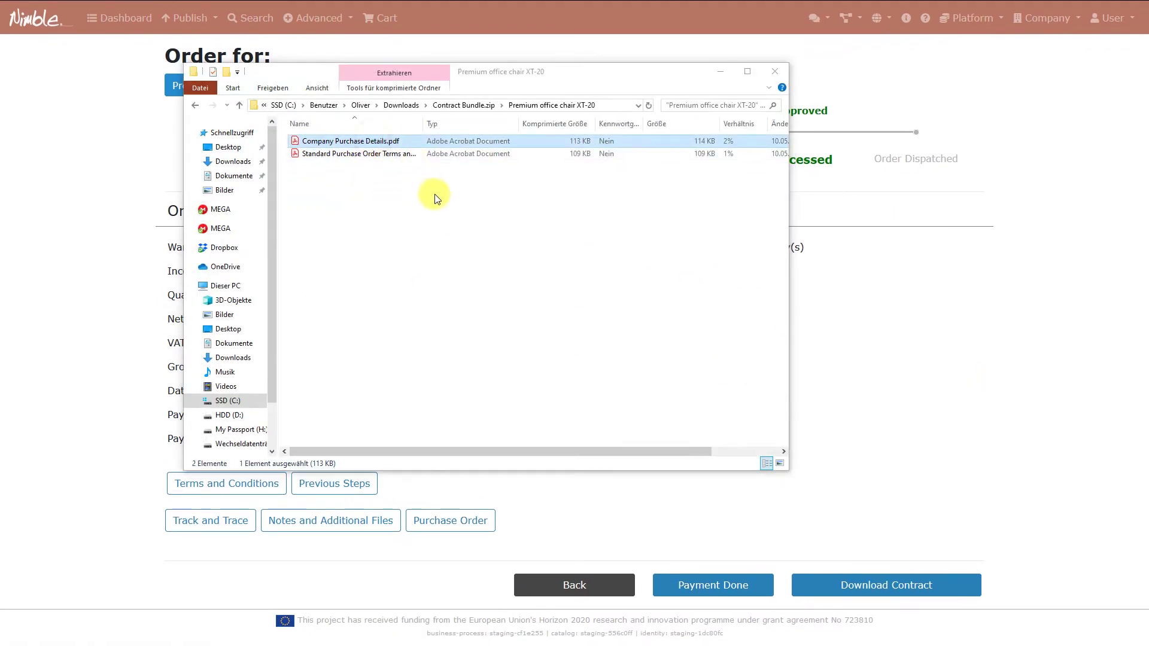
left_click(652, 26)
left_click(629, 61)
left_click(648, 94)
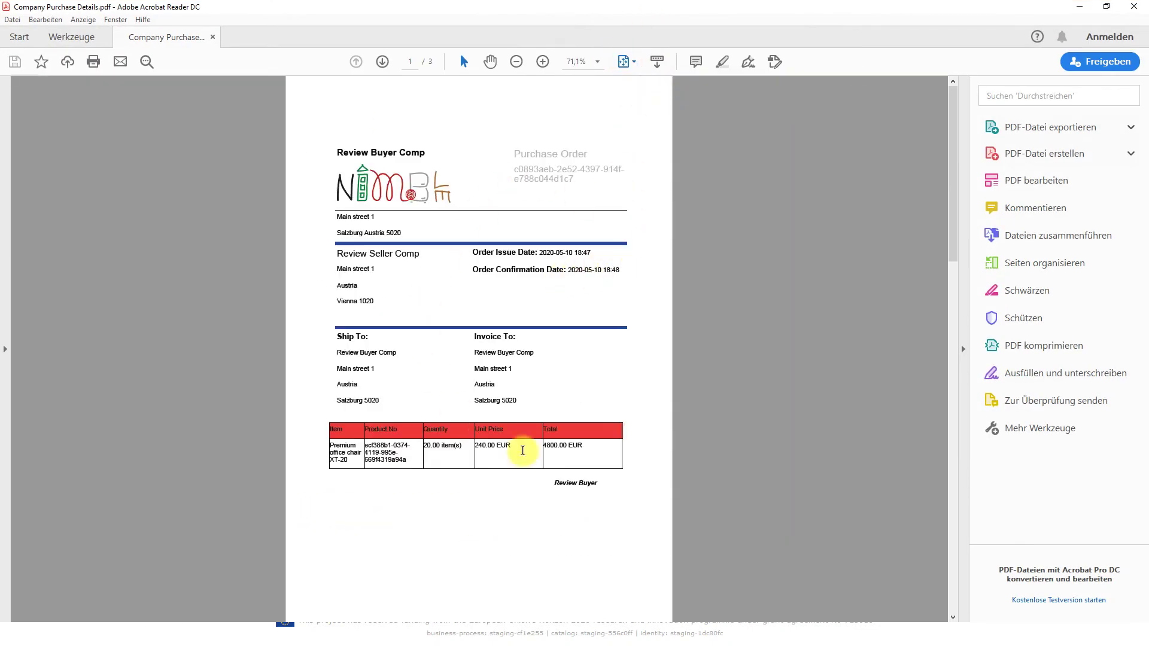
scroll(569, 276, "down", 1)
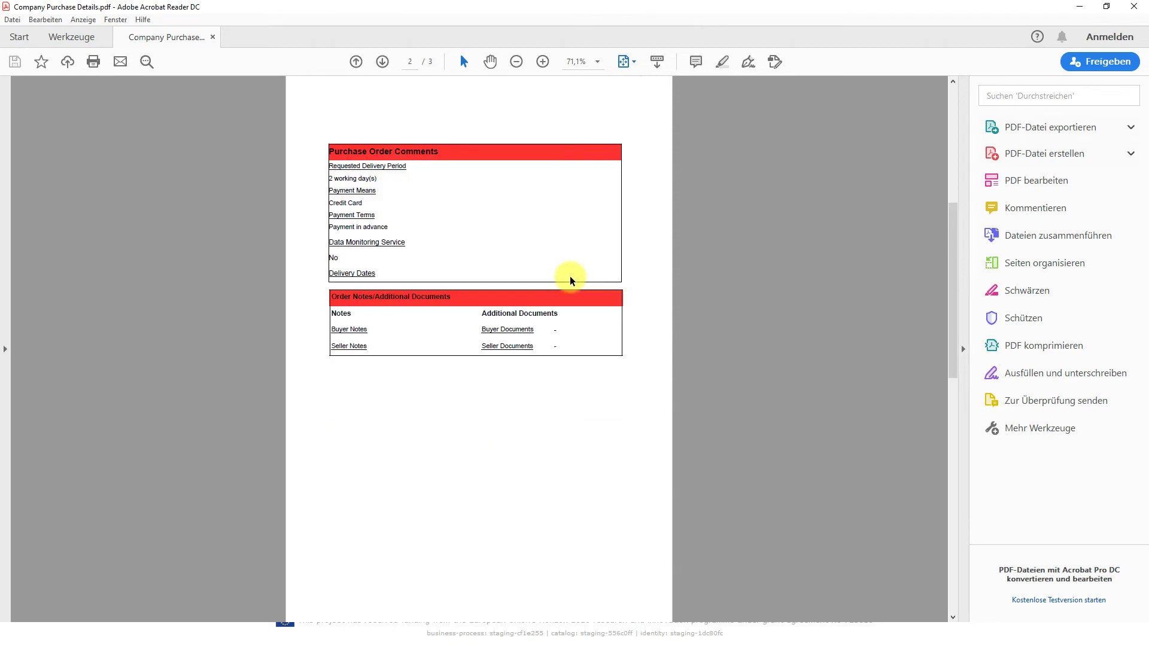
scroll(585, 287, "down", 1)
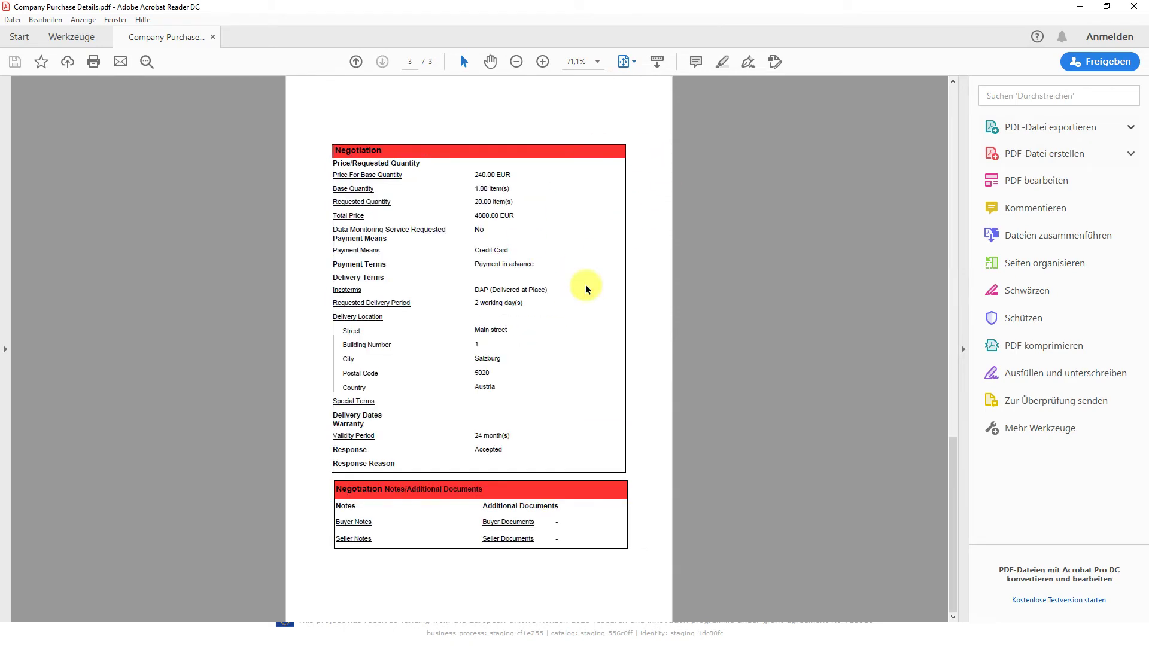
left_click(1076, 11)
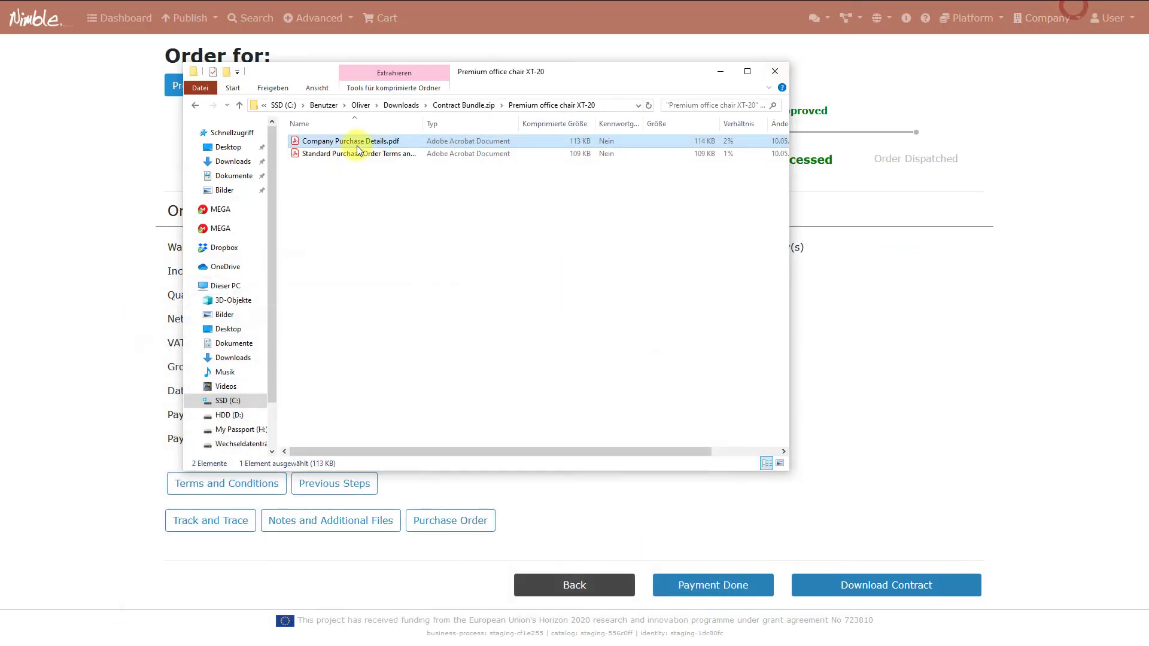
- Open the Standard Purchase Order Terms and Conditions PDF, review it, minimize the reader and close the file explorer window
double_click(342, 154)
left_click(627, 61)
left_click(643, 98)
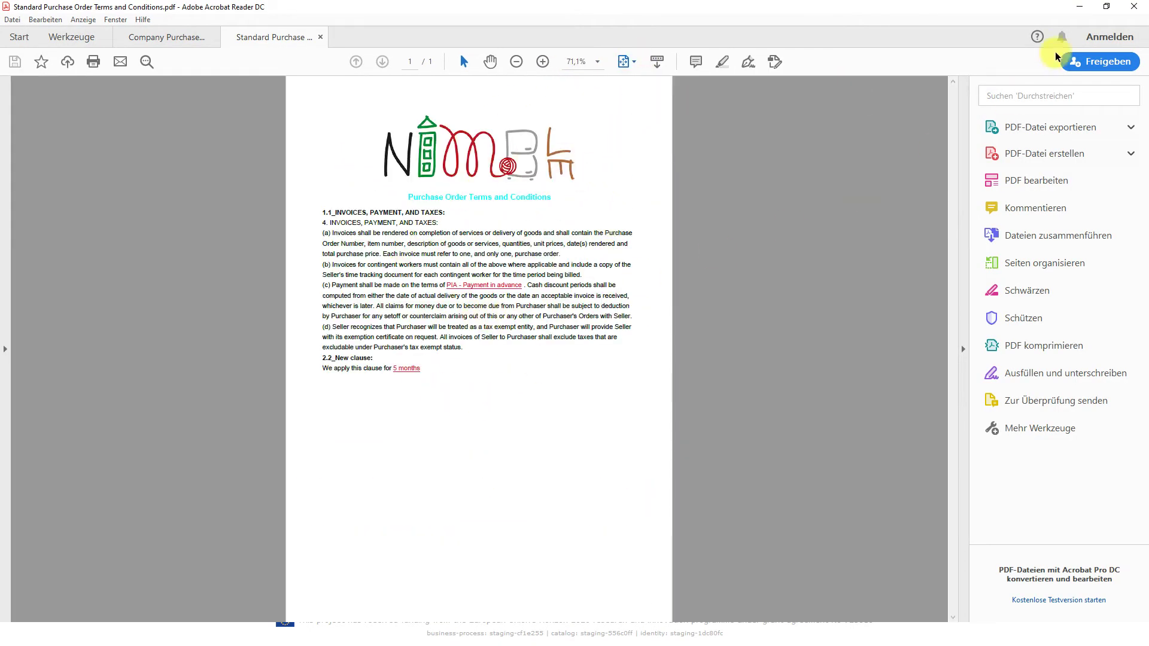
left_click(1079, 7)
left_click(775, 70)
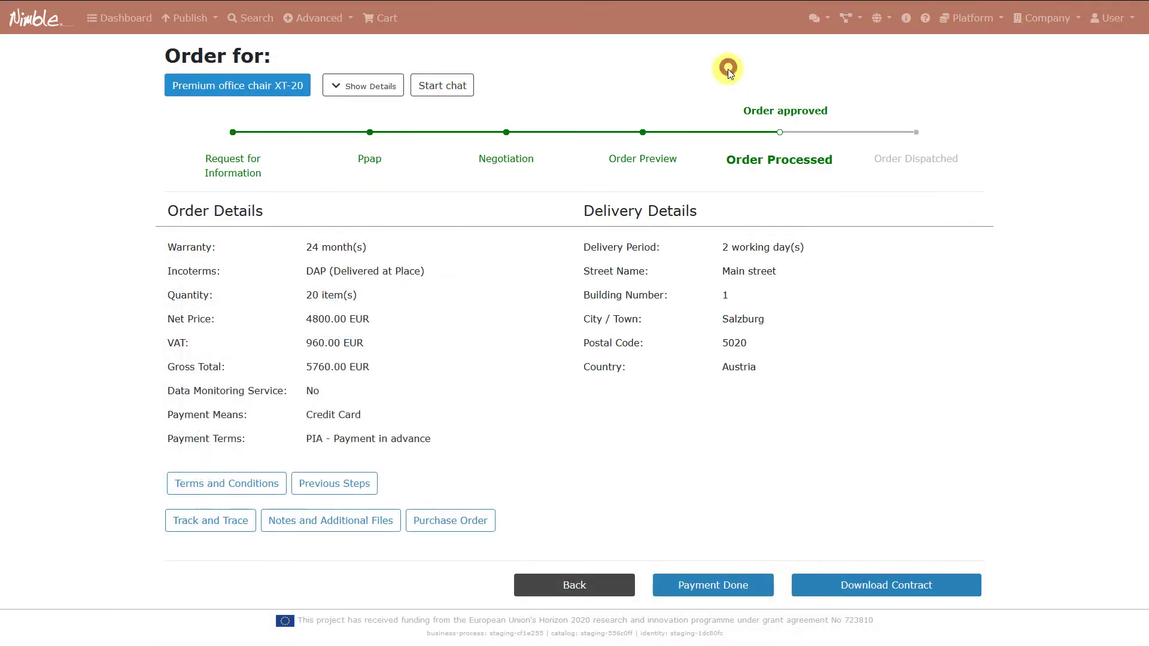
- Mark the payment for the Premium office chair XT-20 order as done and acknowledge the message
left_click(724, 591)
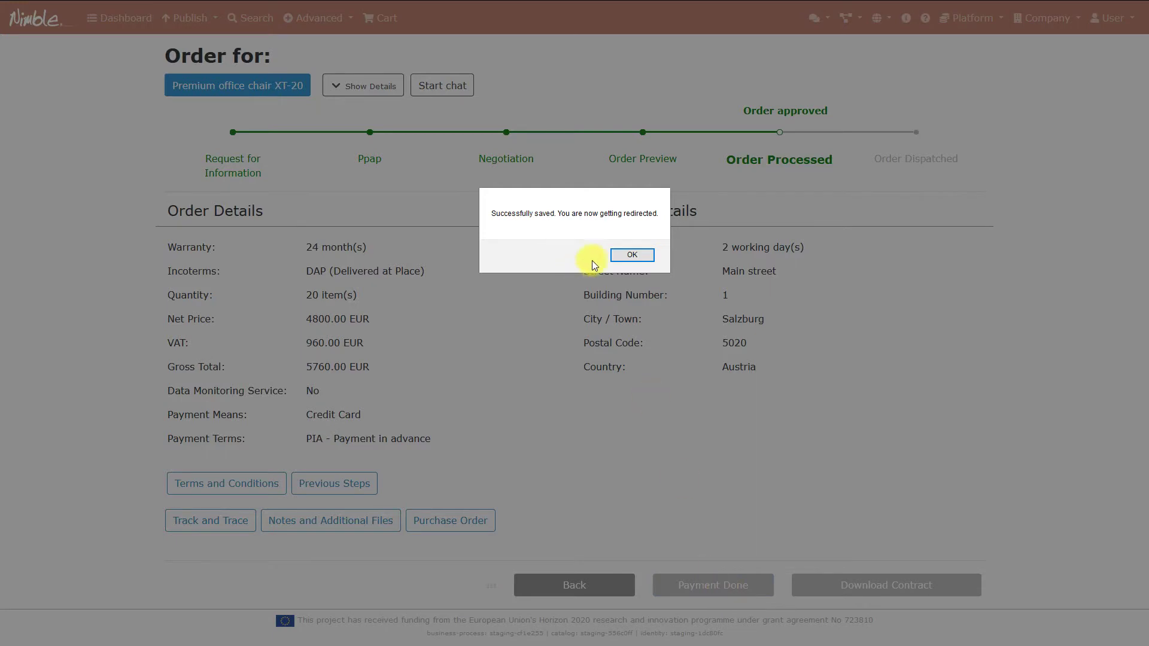
left_click(624, 255)
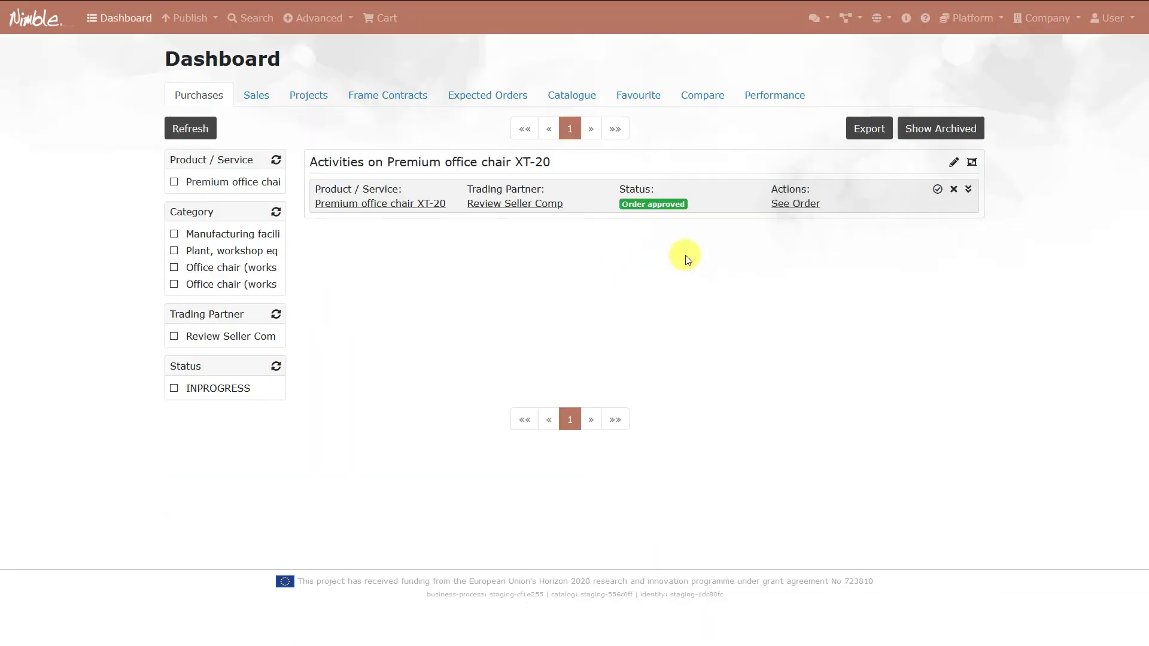
- Log out of the buyer account and log in with the saved seller account
left_click(1124, 18)
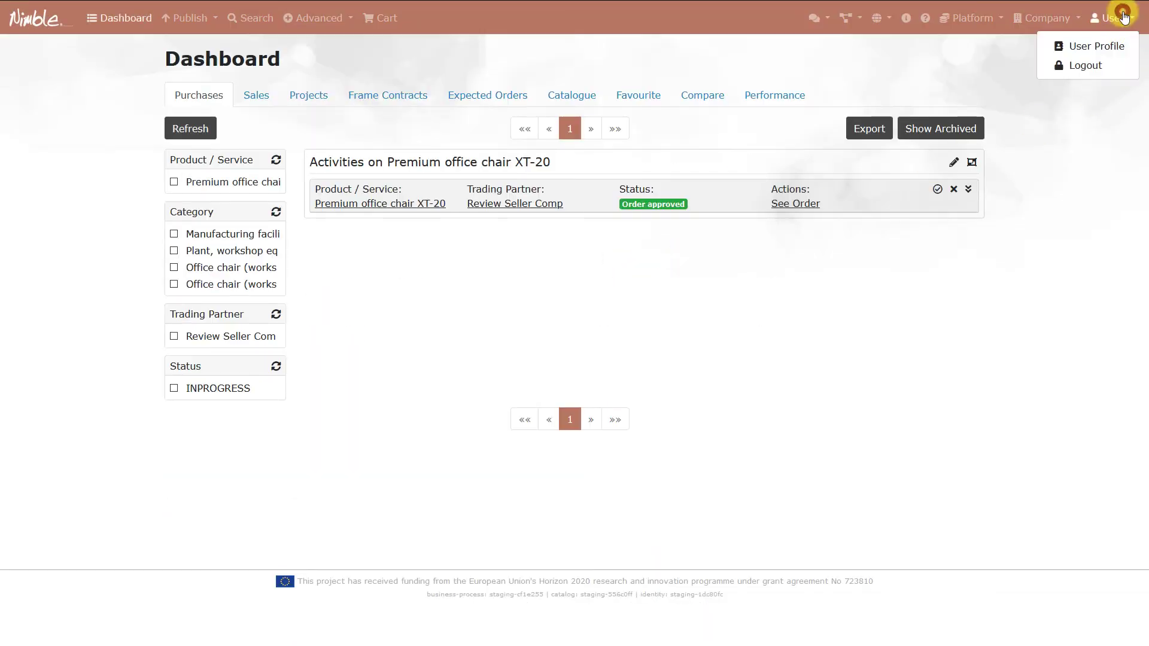
left_click(1094, 66)
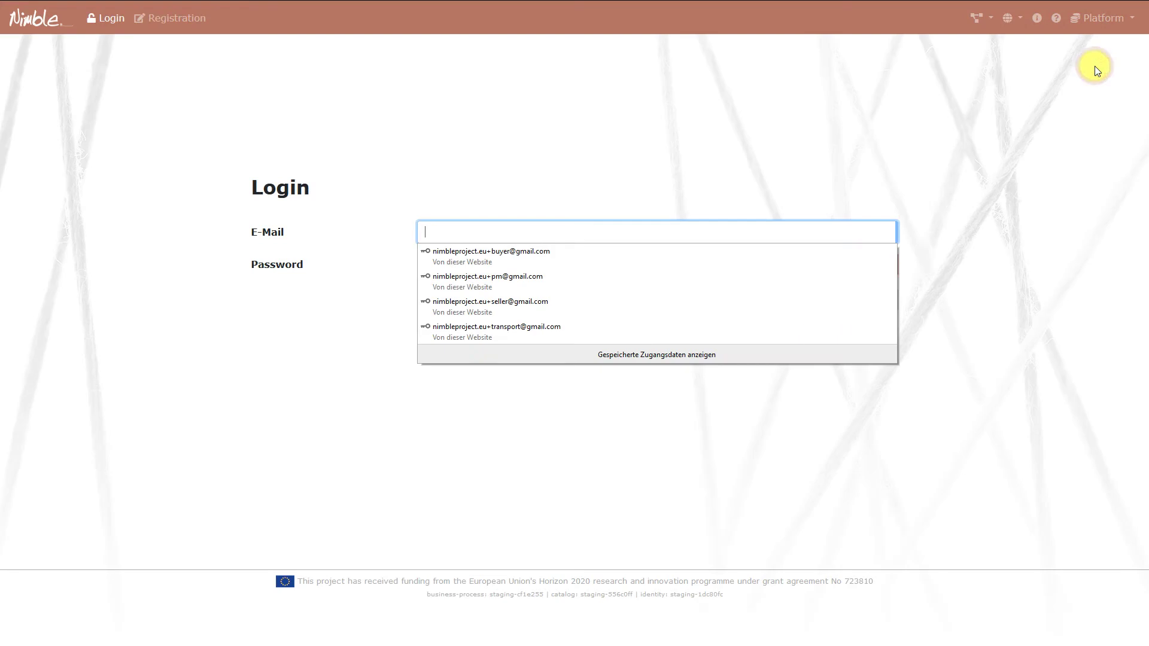
left_click(516, 303)
left_click(792, 300)
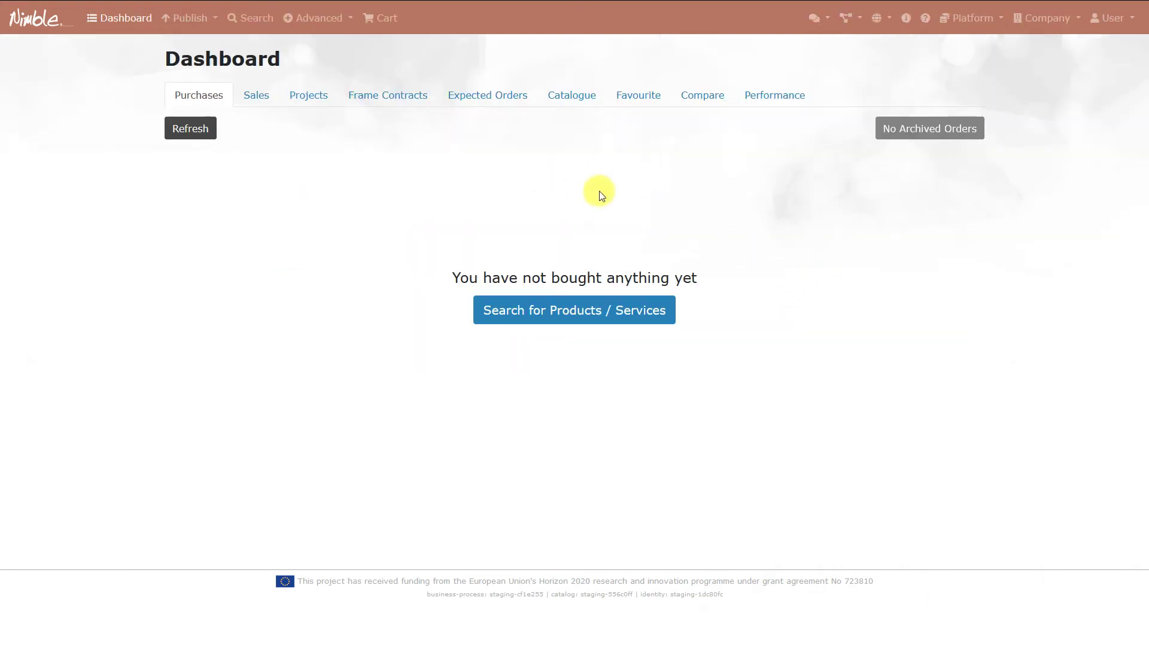
- Open the approved sales order for Premium office chair XT-20 and start dispatching it
left_click(254, 99)
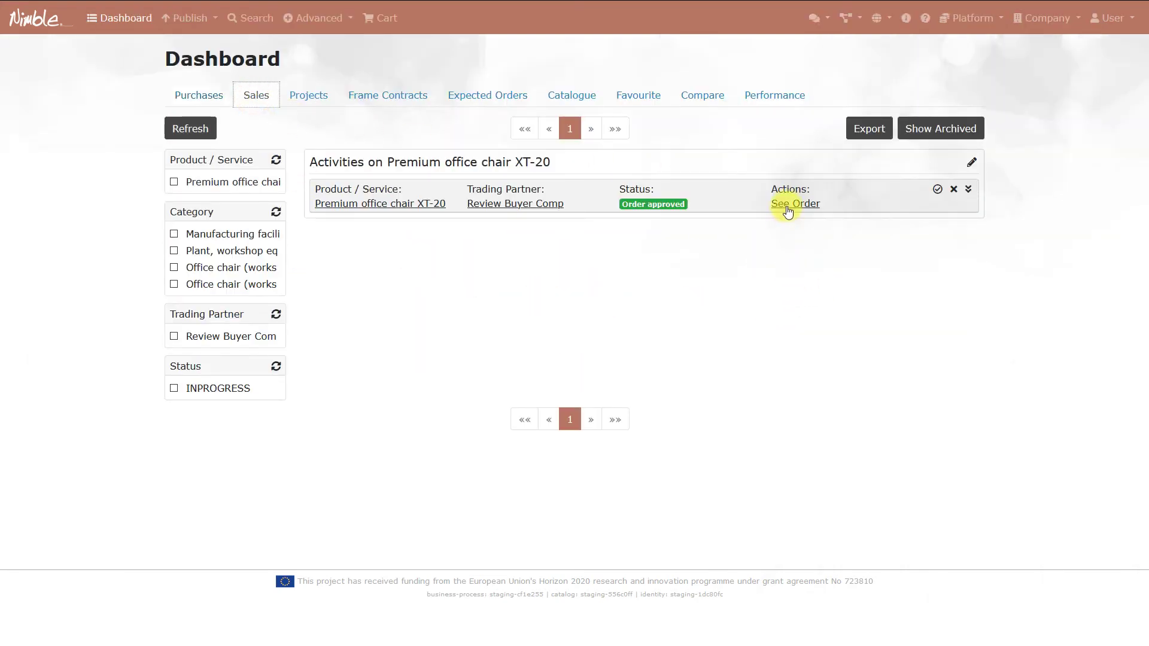
left_click(787, 206)
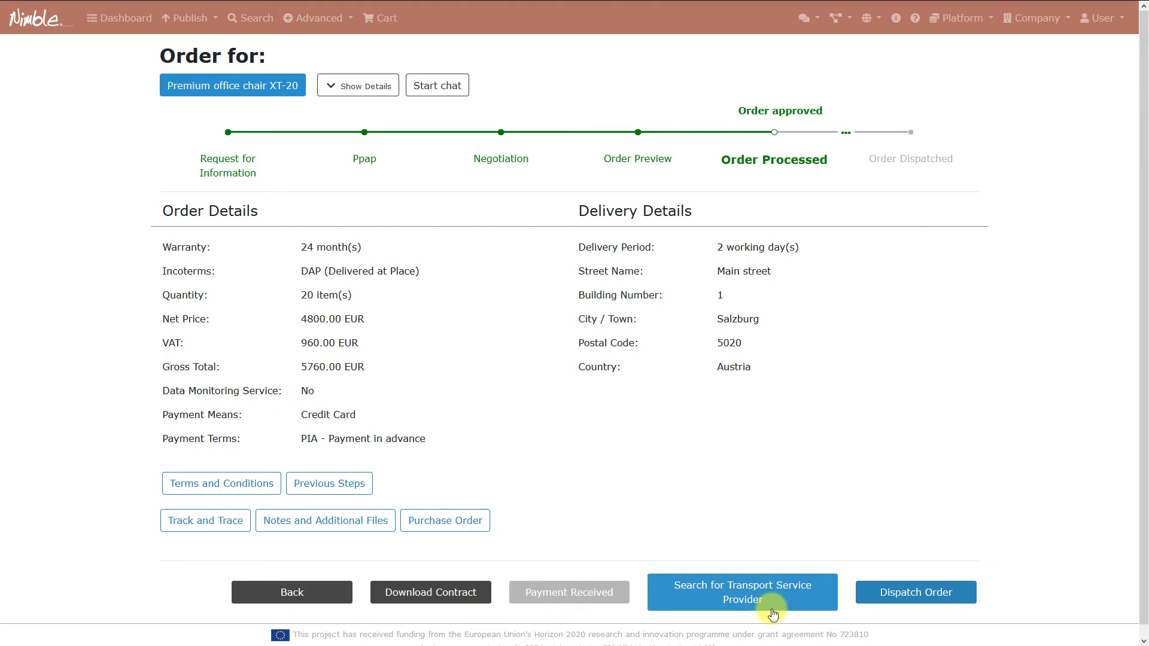
left_click(920, 601)
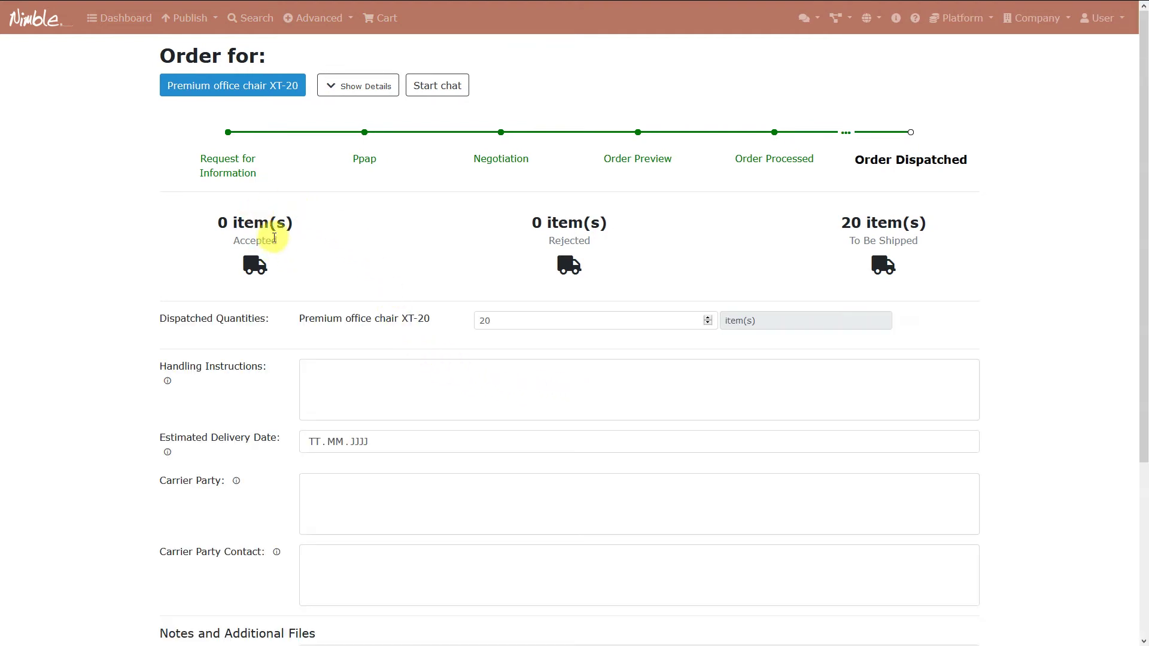
- Set the estimated delivery date to 13.05.2020, enter DHL as carrier party and send the dispatch advice
scroll(579, 283, "down", 1)
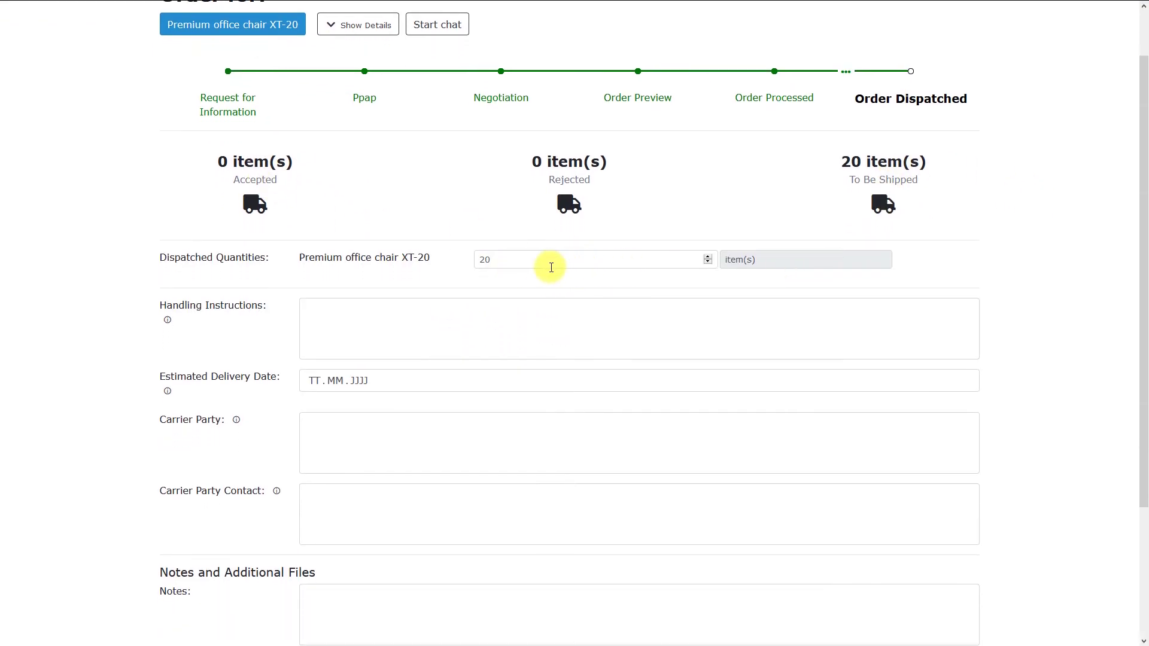
scroll(552, 267, "down", 2)
left_click(523, 264)
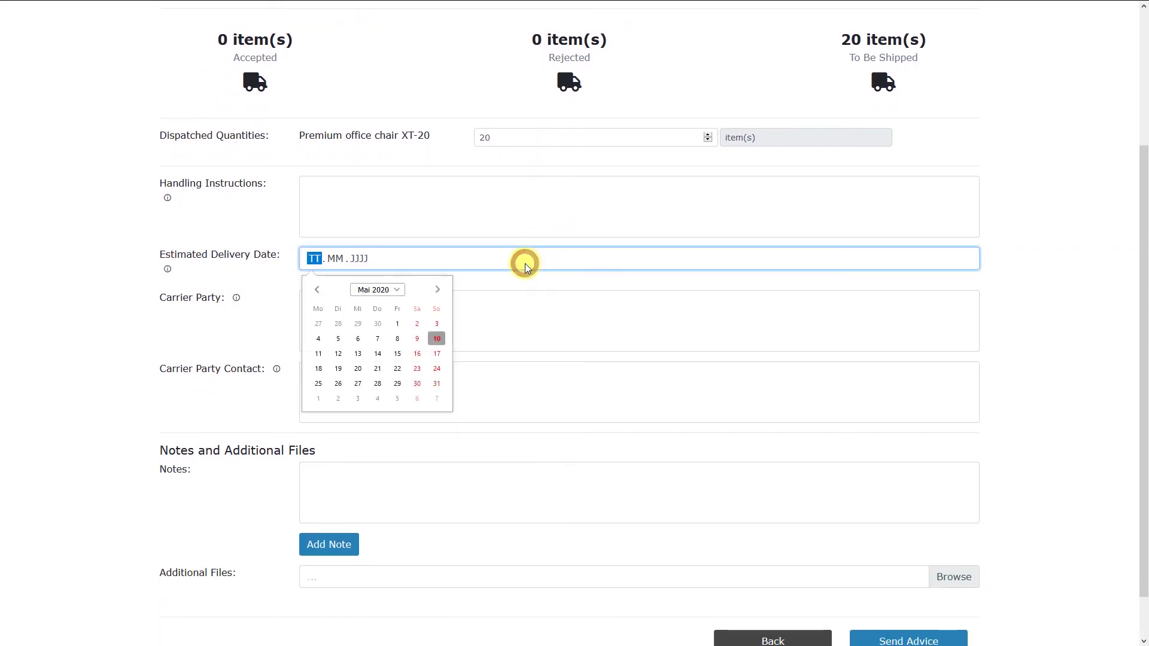
left_click(358, 353)
left_click(245, 329)
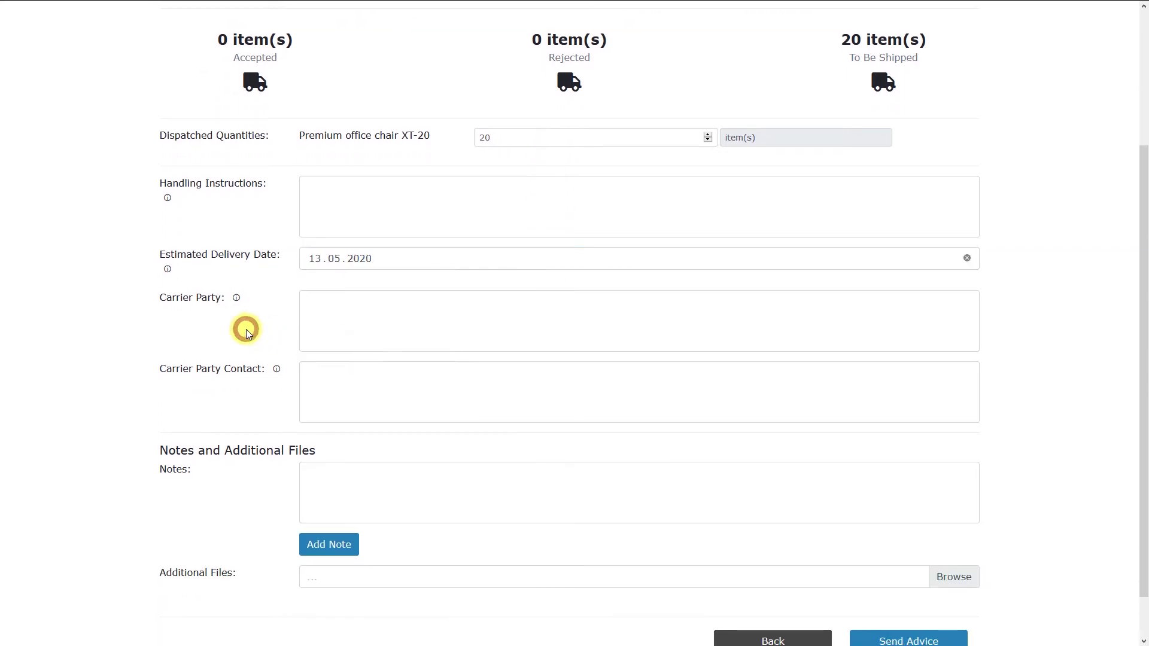
left_click(332, 322)
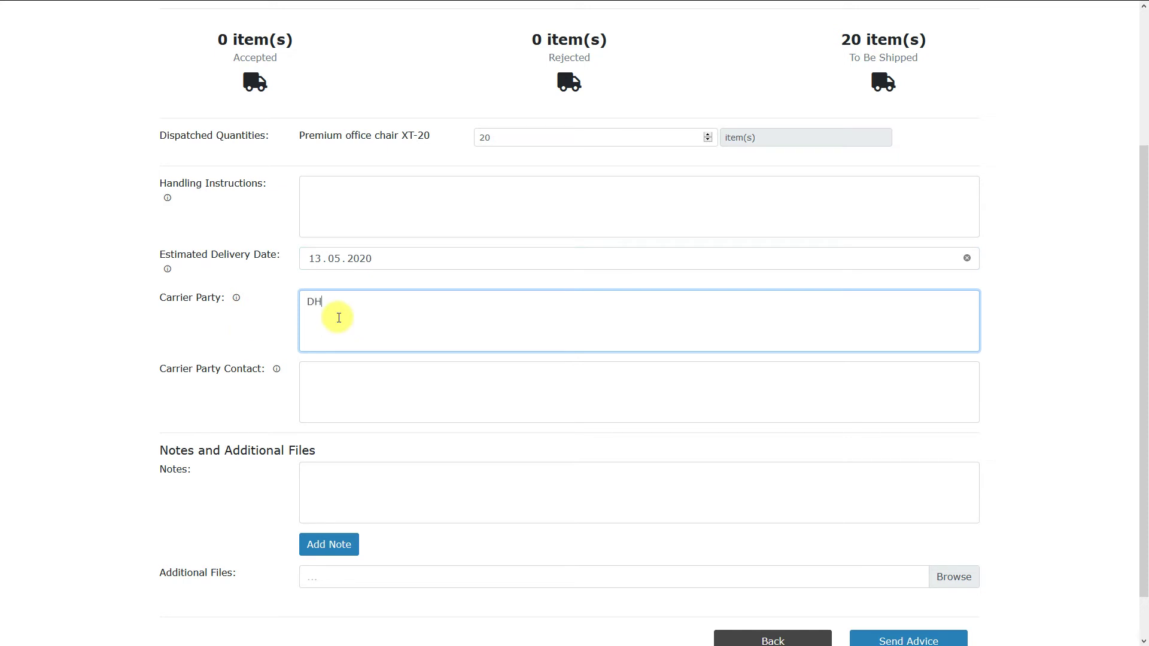
left_click(227, 339)
scroll(225, 337, "down", 1)
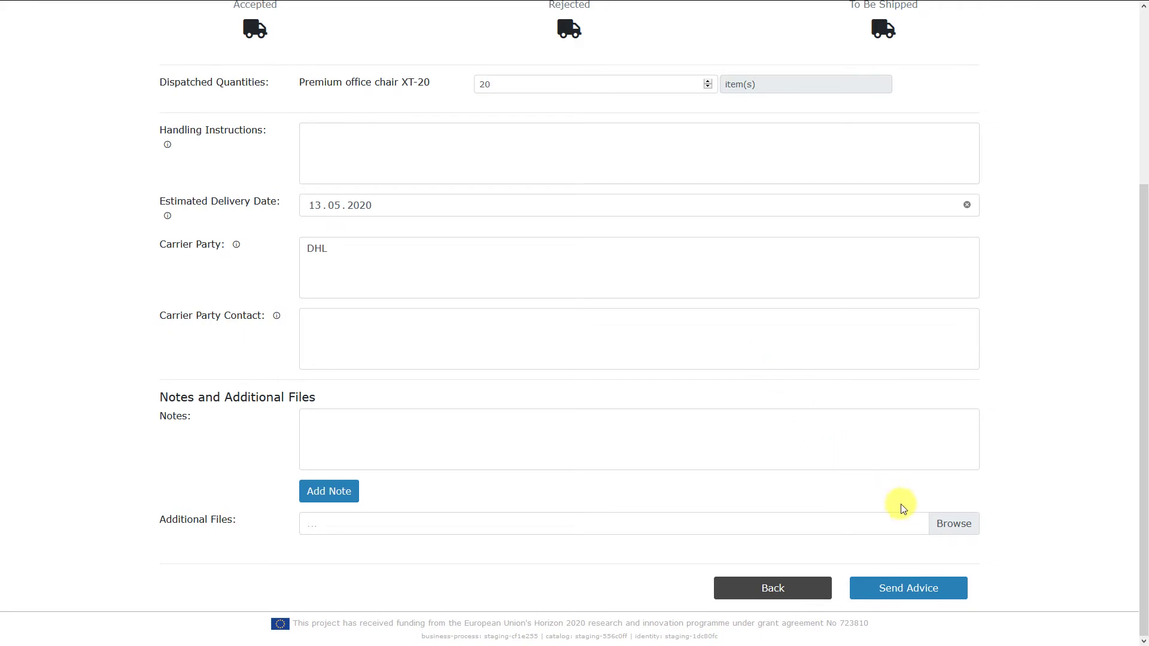
left_click(898, 588)
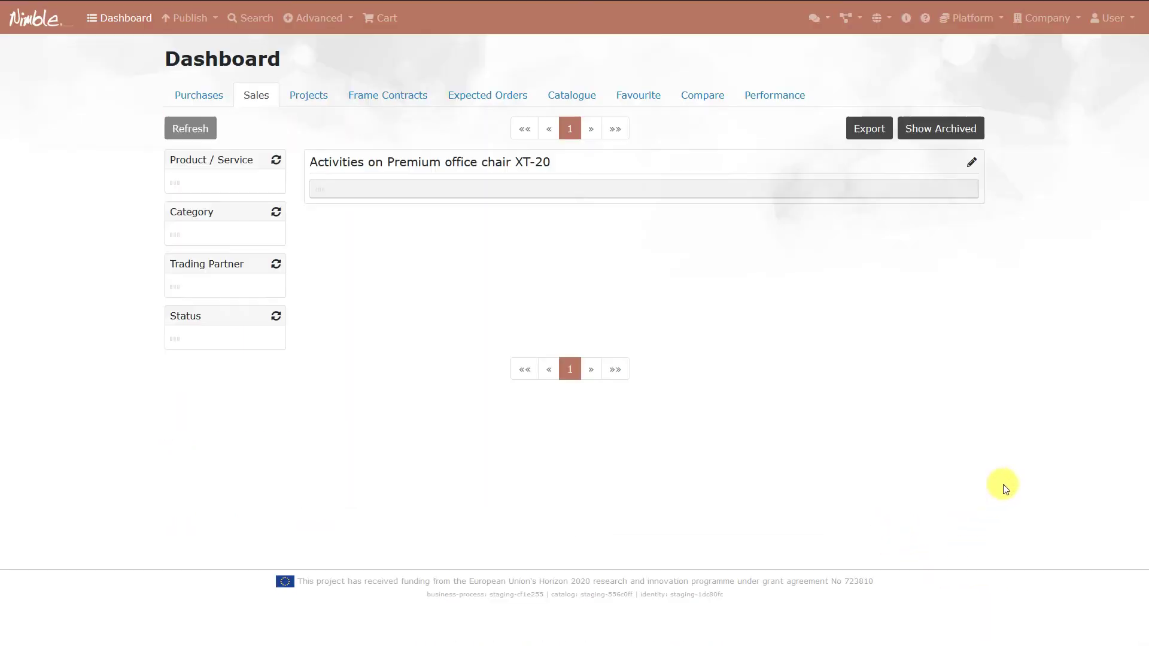
- Log out of the seller account and log in with the saved buyer account
left_click(1109, 19)
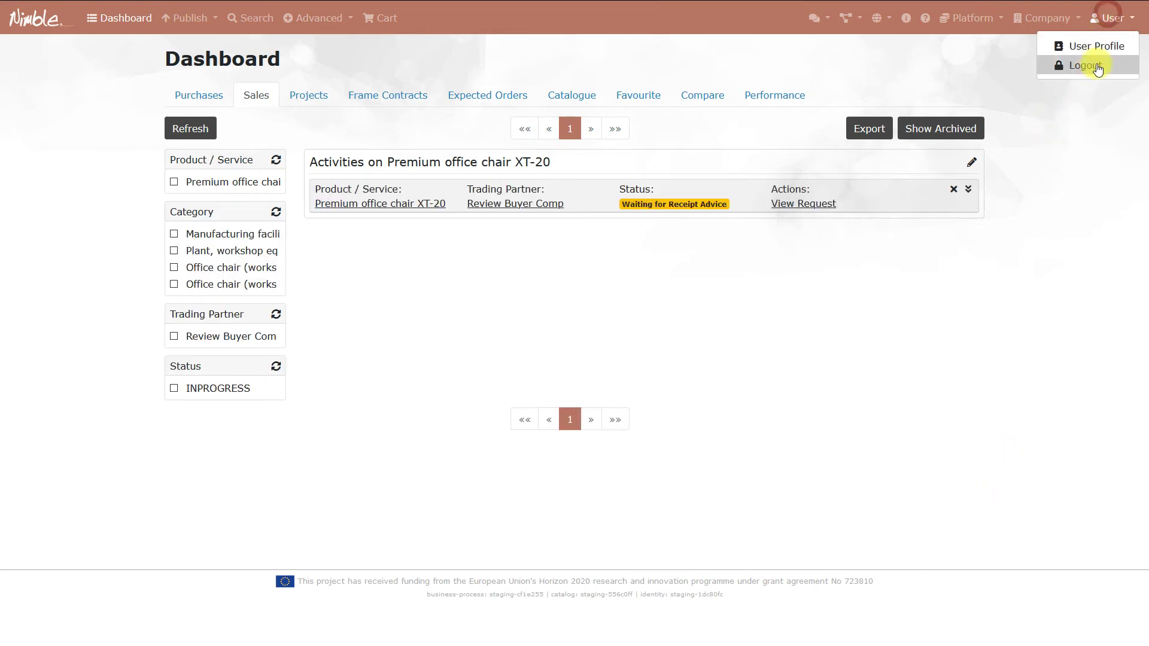
left_click(1097, 67)
left_click(568, 232)
left_click(524, 267)
left_click(782, 297)
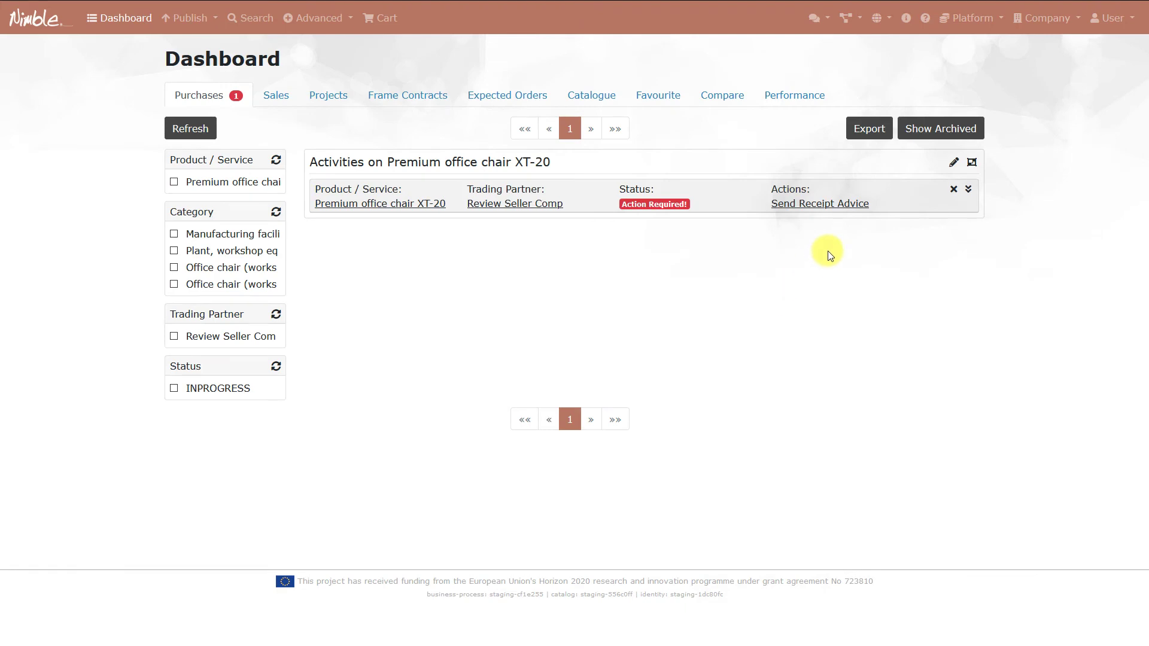
- Send the receipt advice for the dispatched Premium office chair XT-20 order without rejecting any items, and review the sent advice
left_click(836, 206)
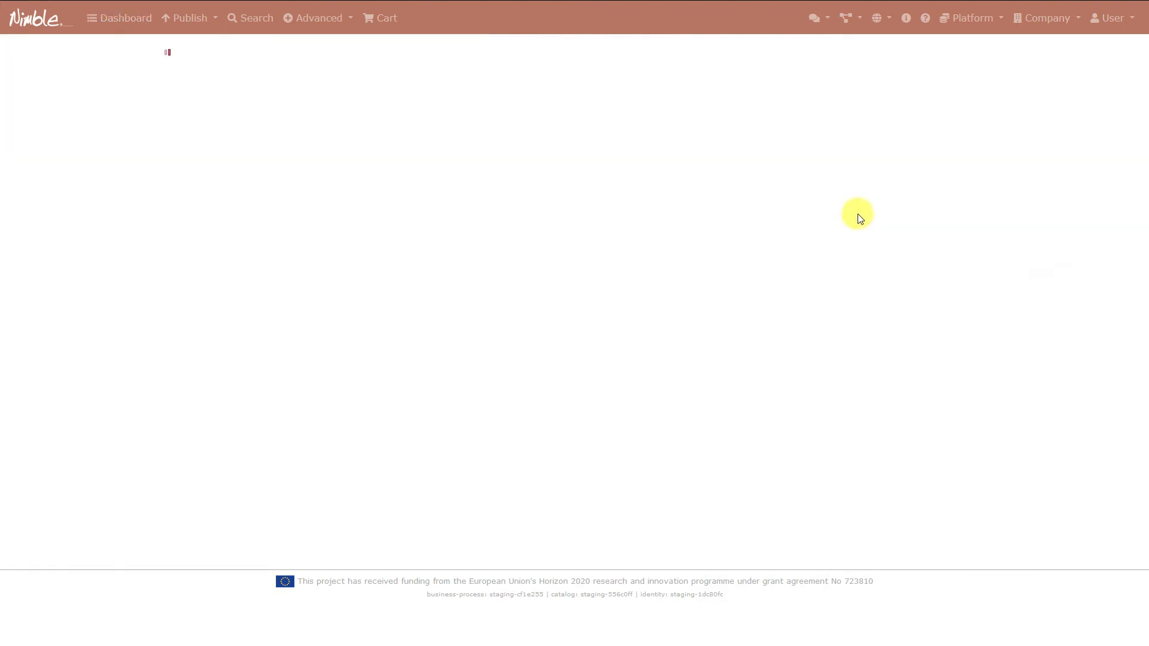
scroll(858, 214, "down", 2)
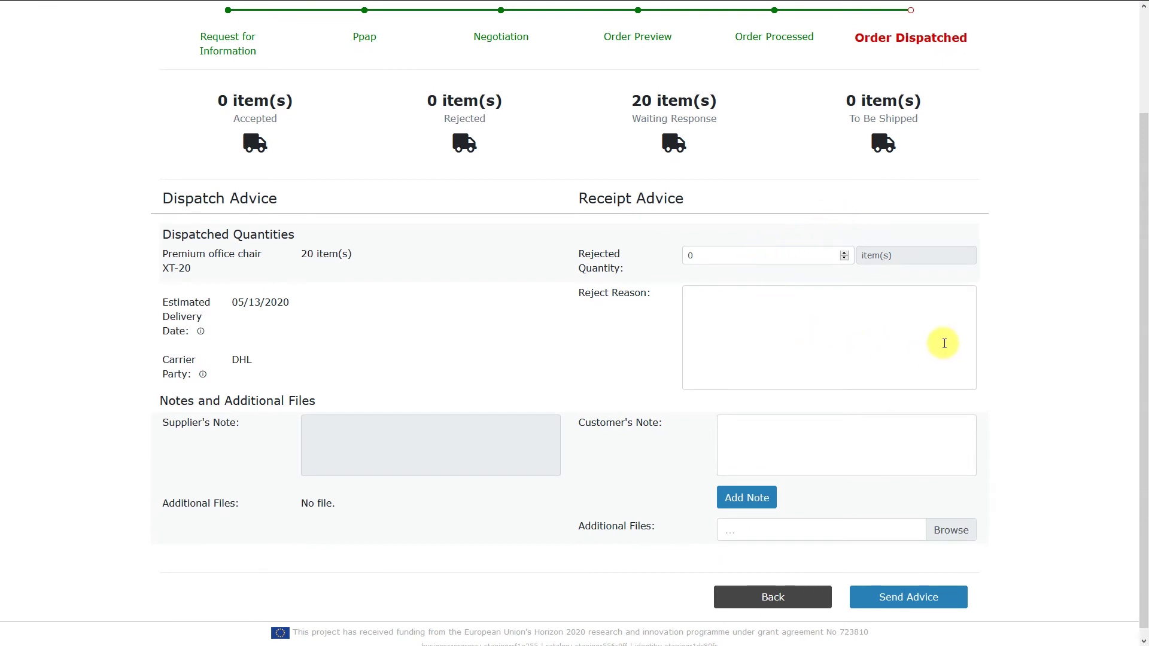
left_click(938, 601)
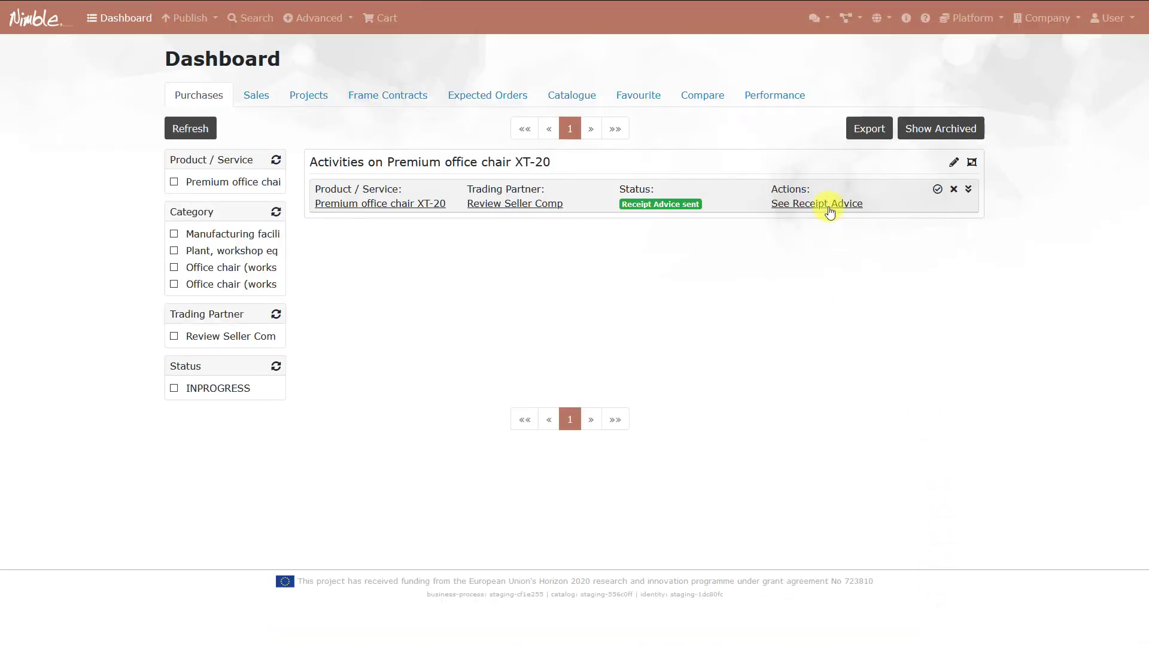
left_click(830, 206)
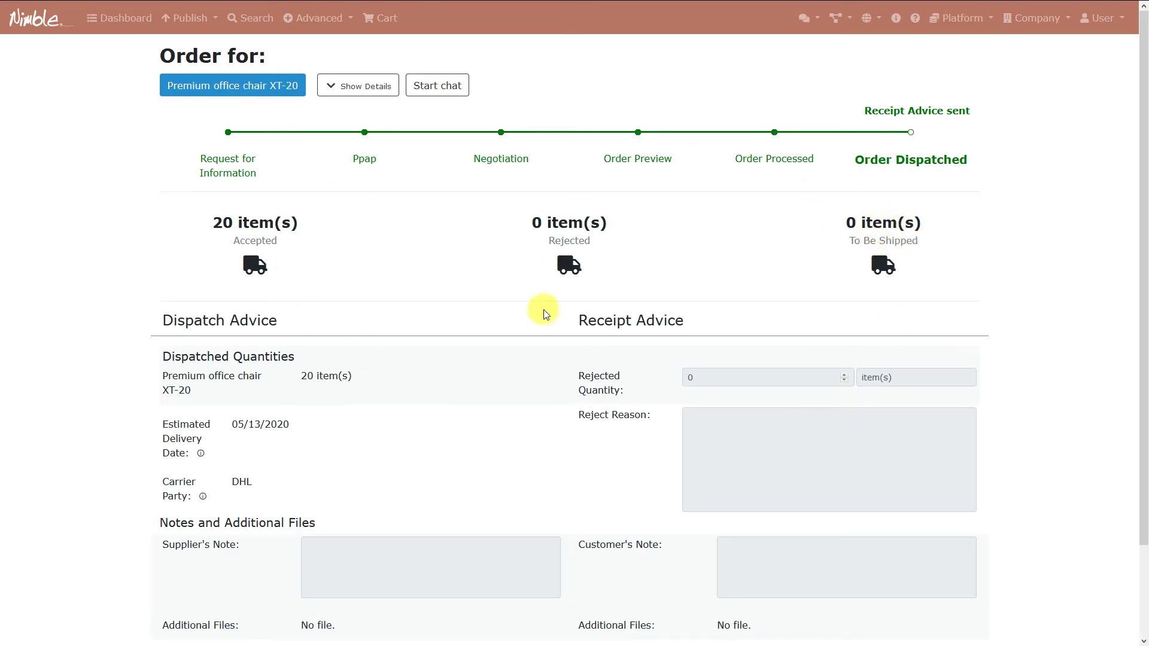
scroll(622, 401, "down", 3)
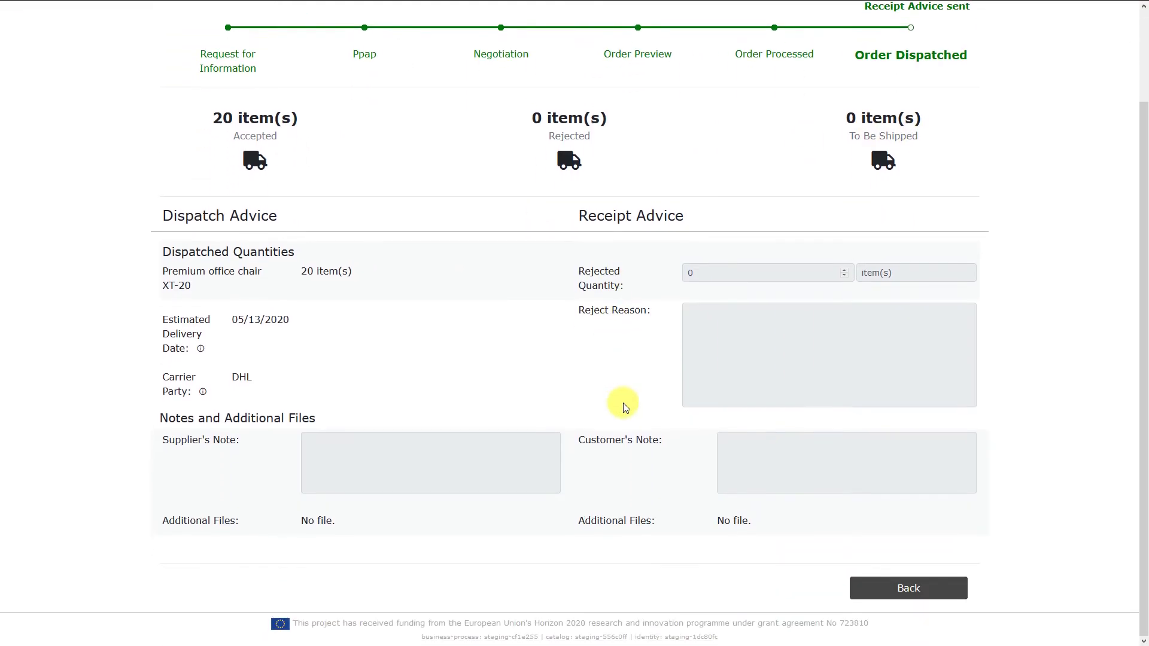
- Return to the purchases dashboard and finish the collaboration on Premium office chair XT-20
left_click(866, 591)
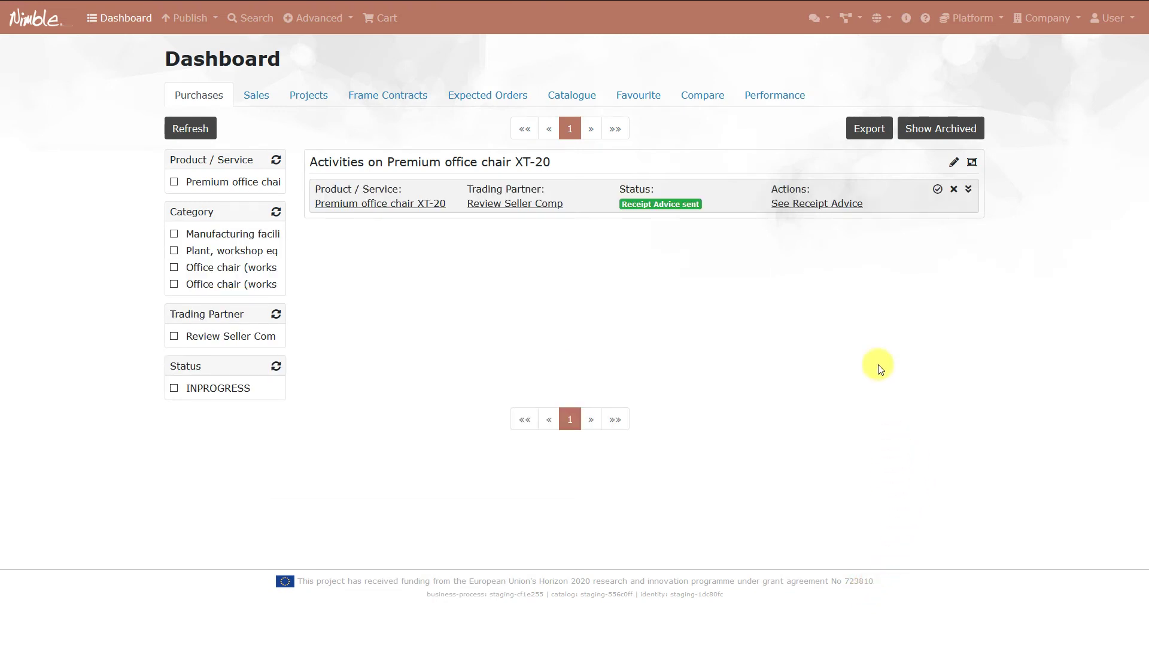
left_click(937, 191)
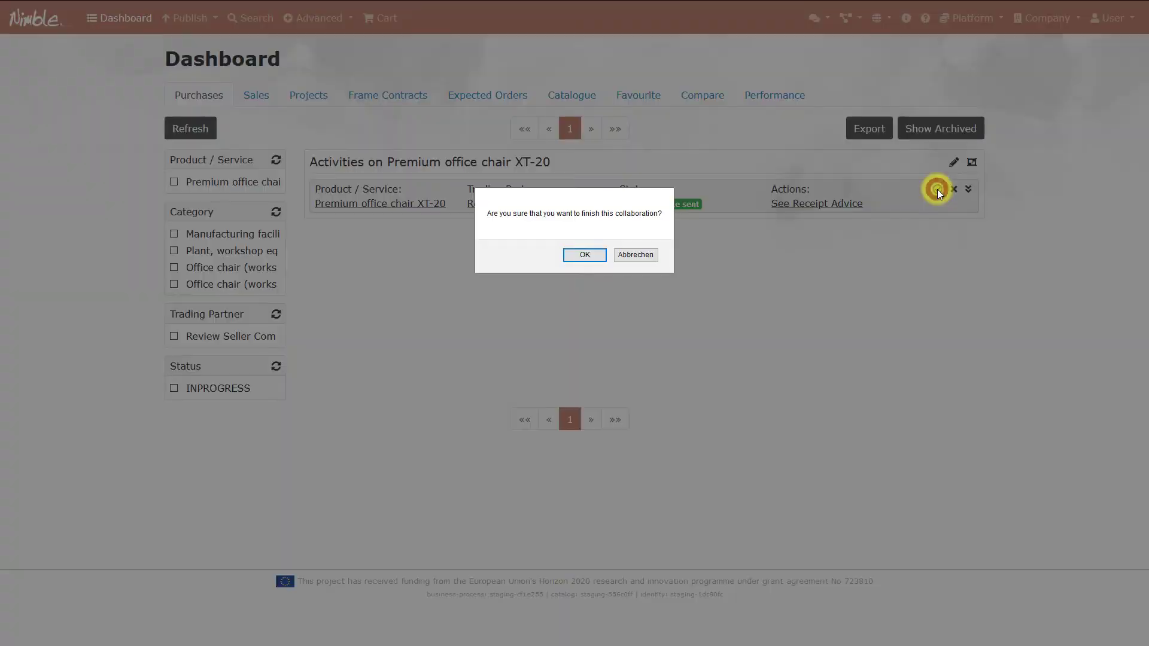
left_click(583, 256)
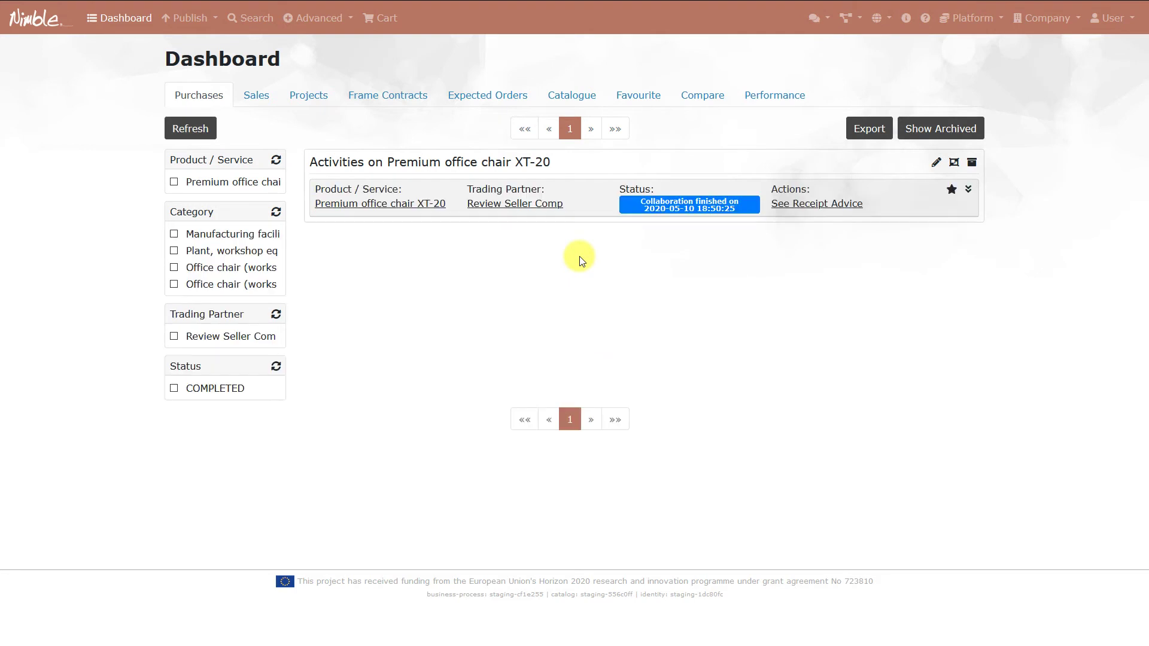
- Rate the collaboration with four stars for Quality of Negotiation Process and five each for Response Time and Quality of Requested Information
left_click(951, 190)
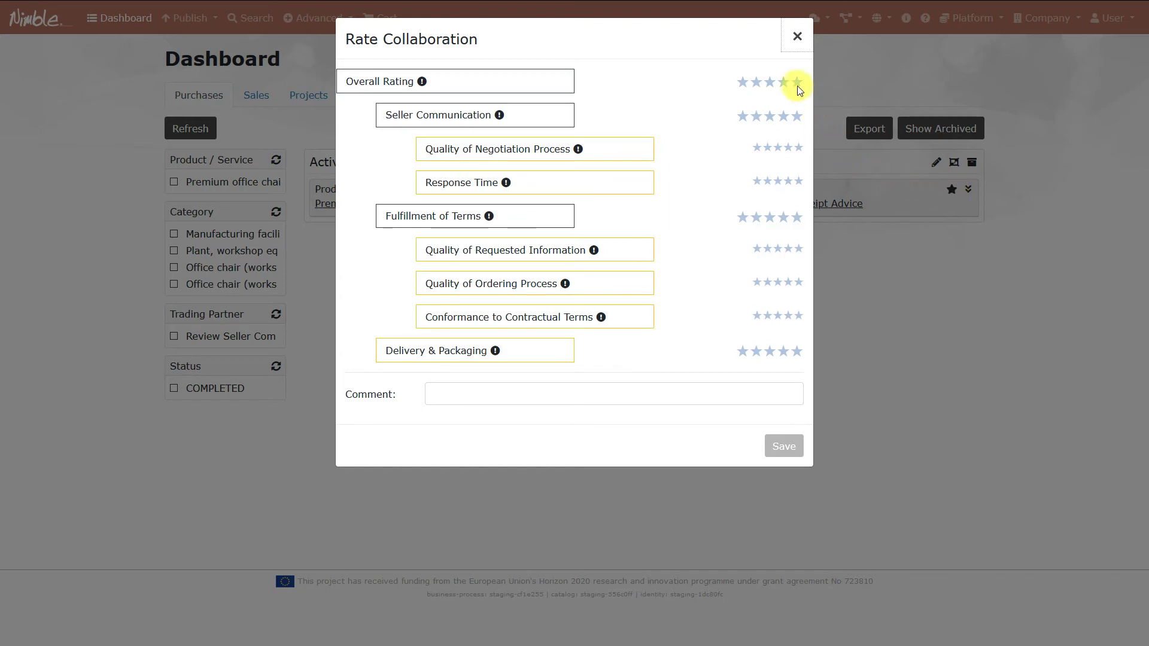
left_click(788, 148)
left_click(799, 182)
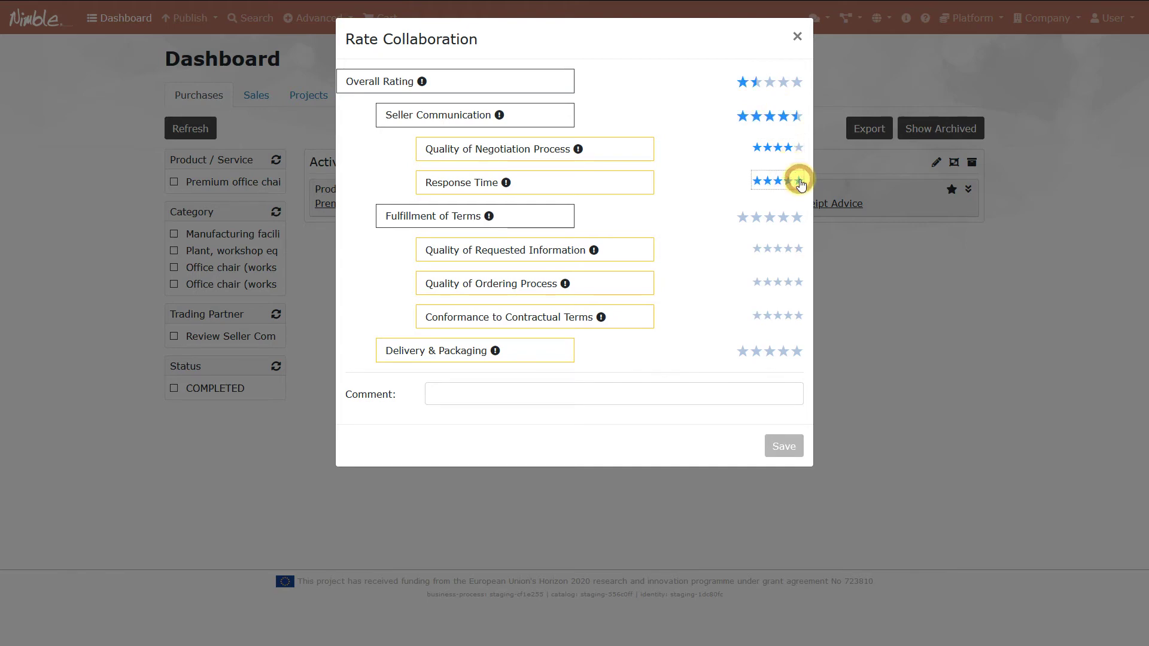
left_click(794, 251)
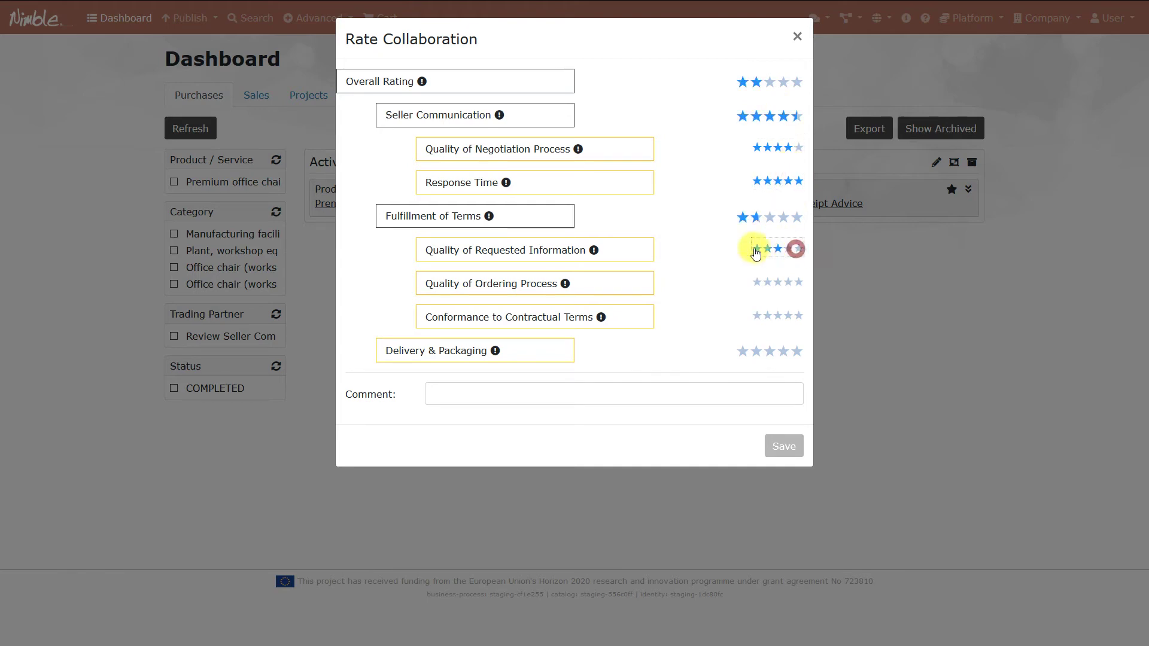
mouse_move(491, 217)
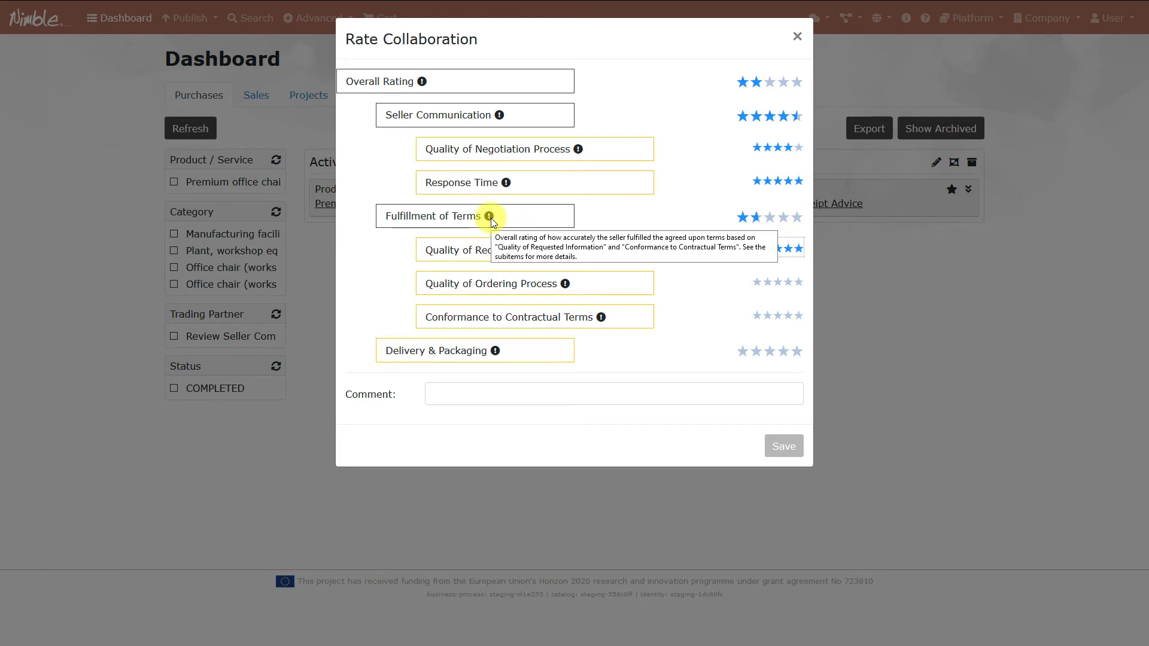
mouse_move(595, 252)
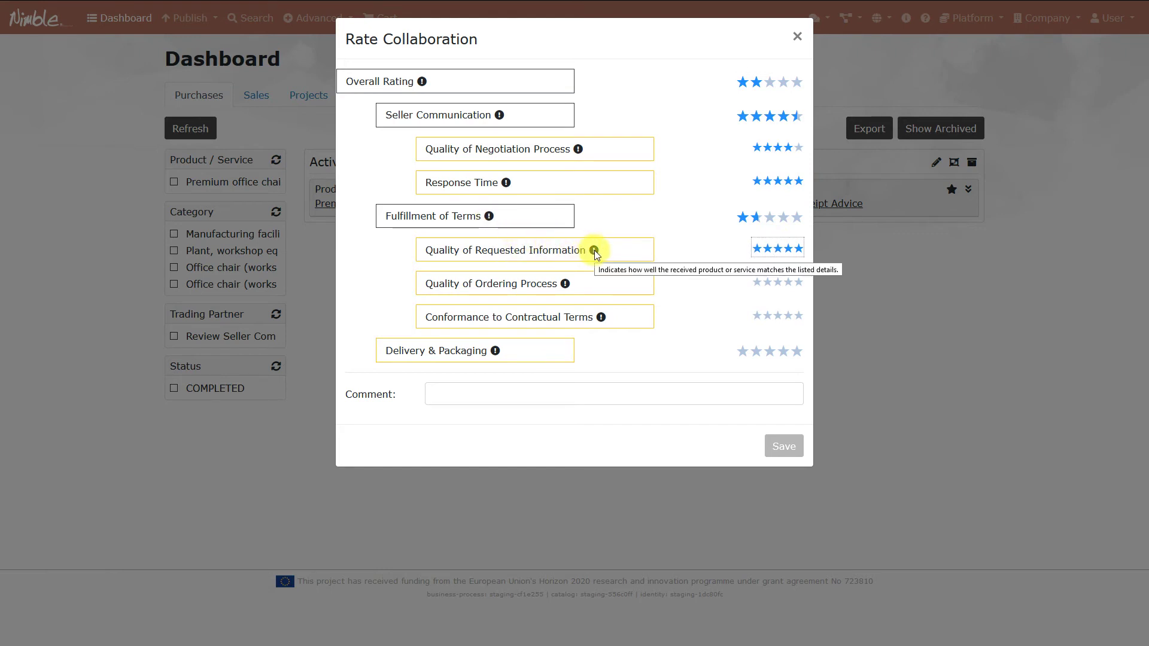
- Give four stars to Ordering Process and Conformance, five to Delivery & Packaging, and save the rating with a comment starting "everything was"
left_click(790, 284)
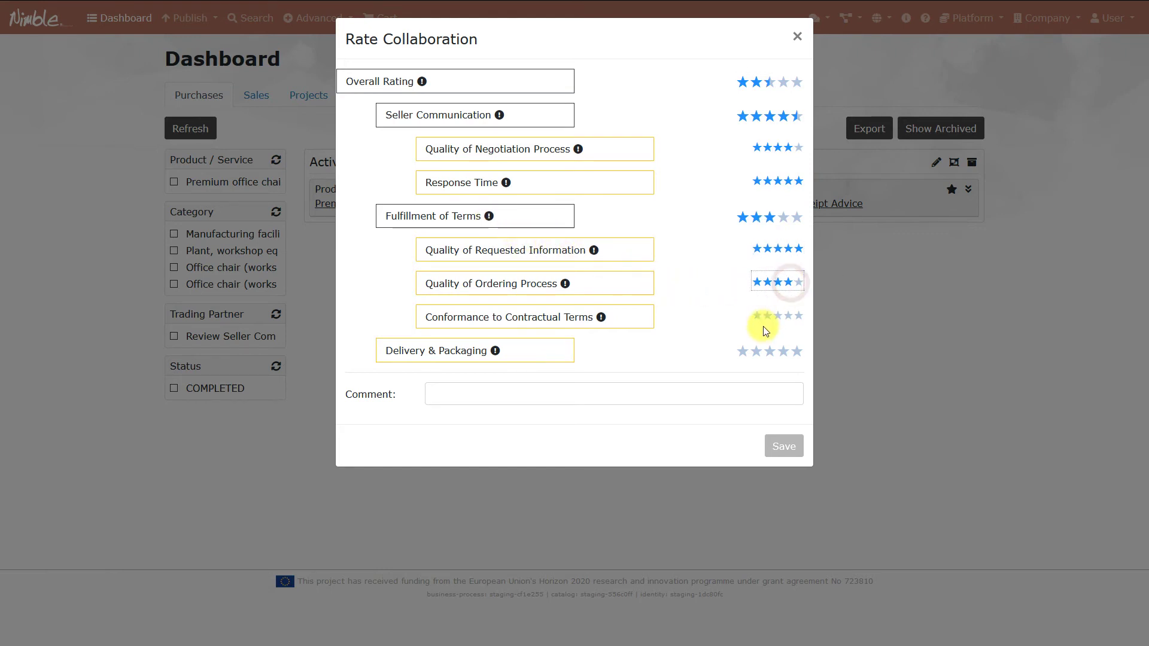
left_click(789, 317)
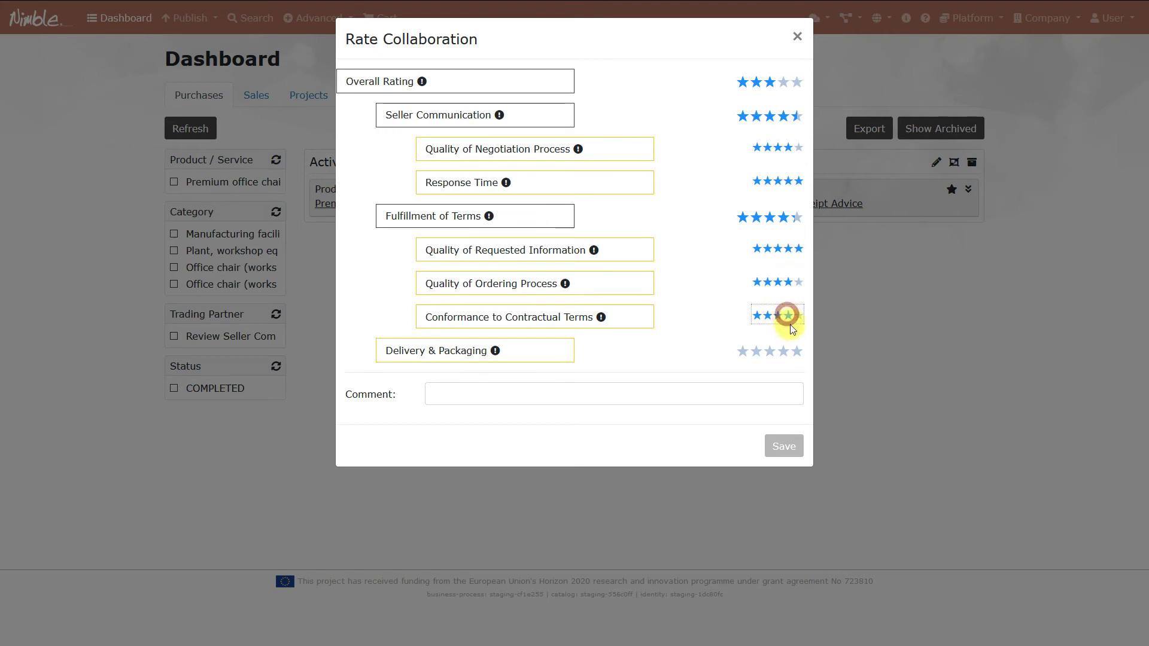
left_click(798, 351)
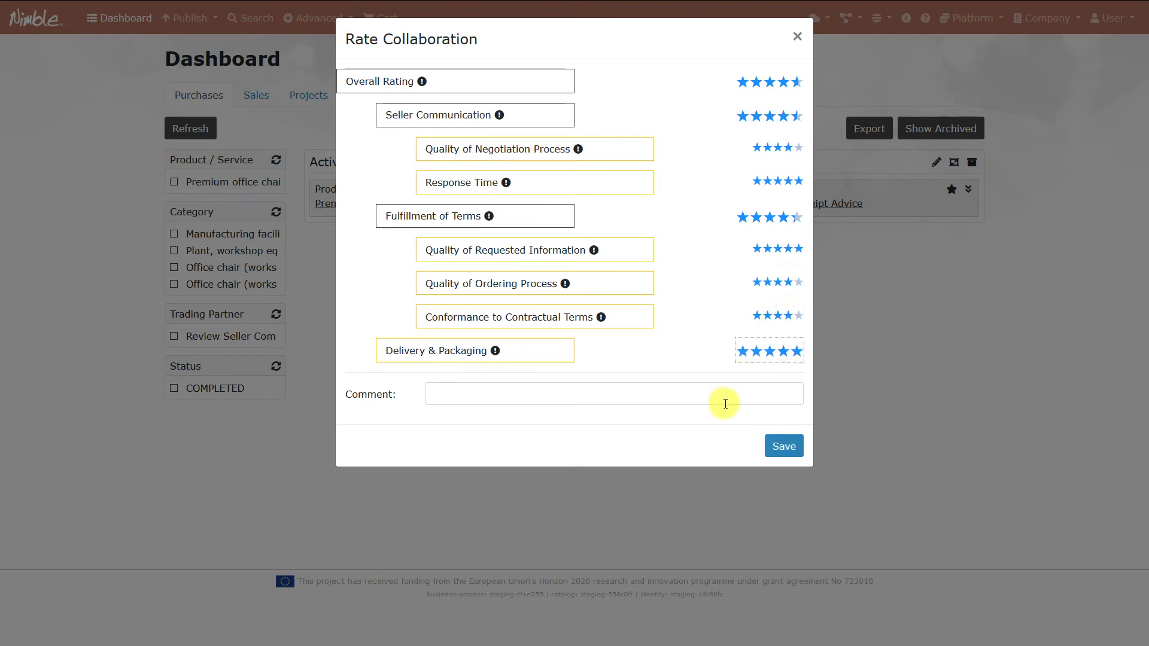
left_click(697, 396)
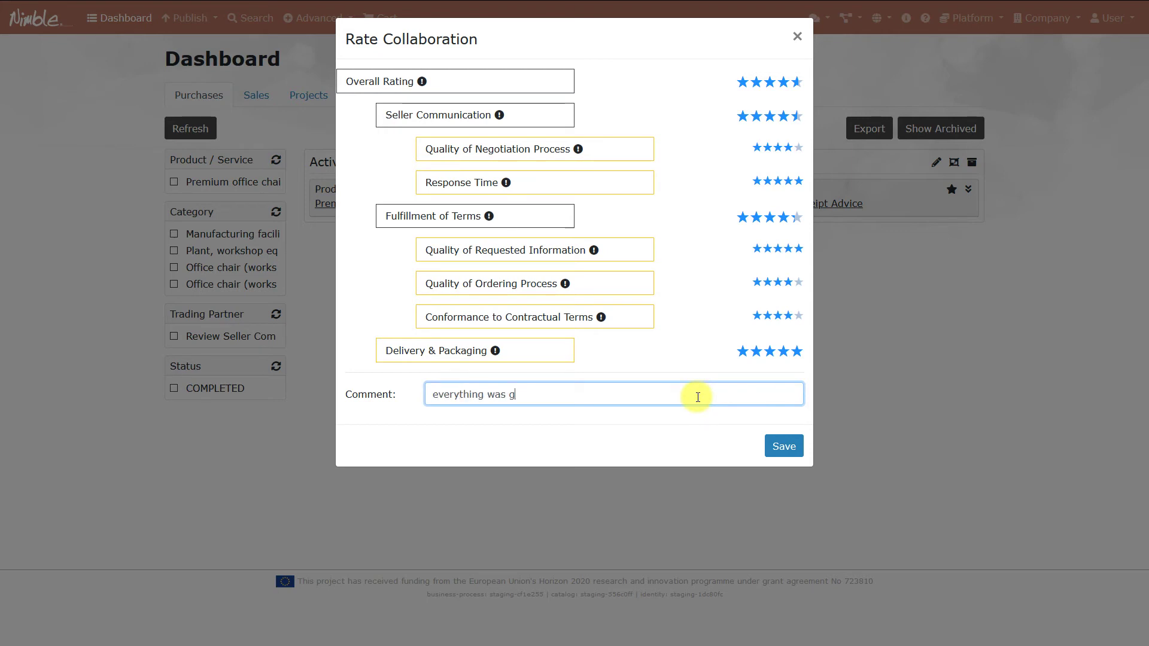
left_click(784, 446)
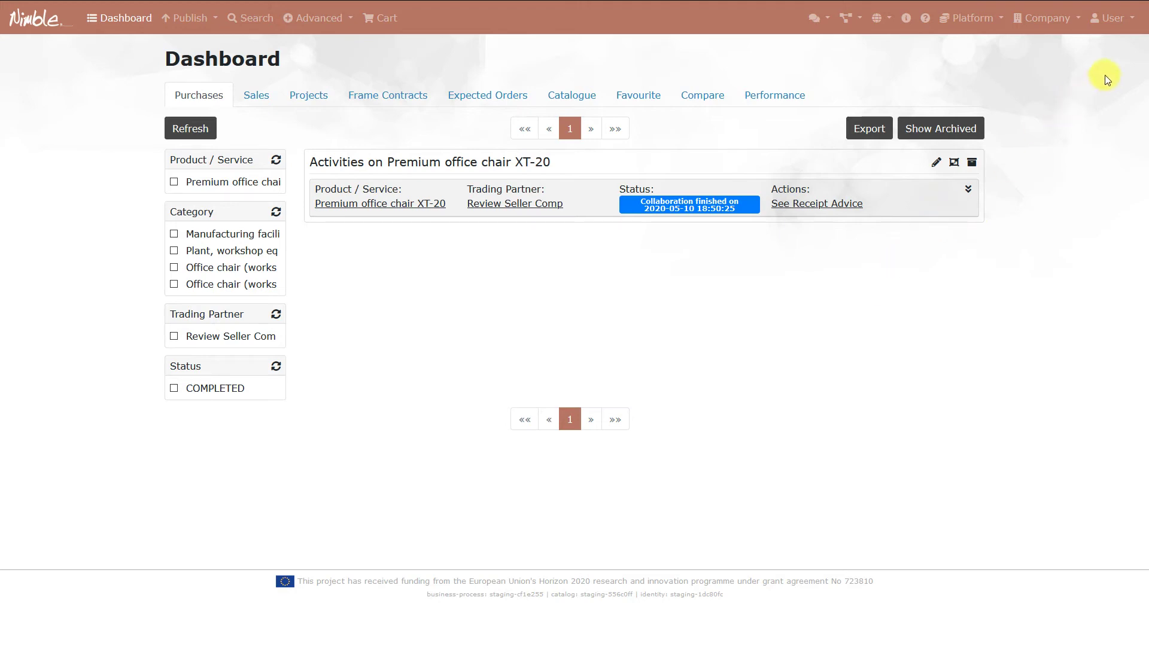
- Log out of the buyer account and log in with another saved account
left_click(1112, 19)
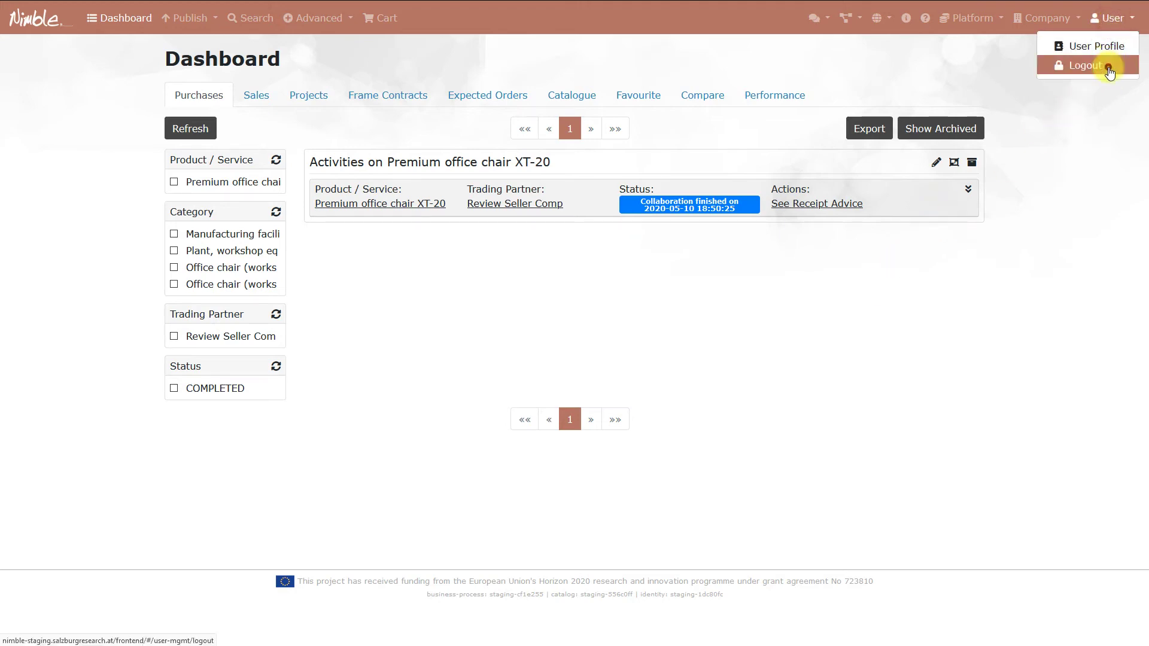
left_click(1109, 70)
left_click(506, 300)
left_click(777, 301)
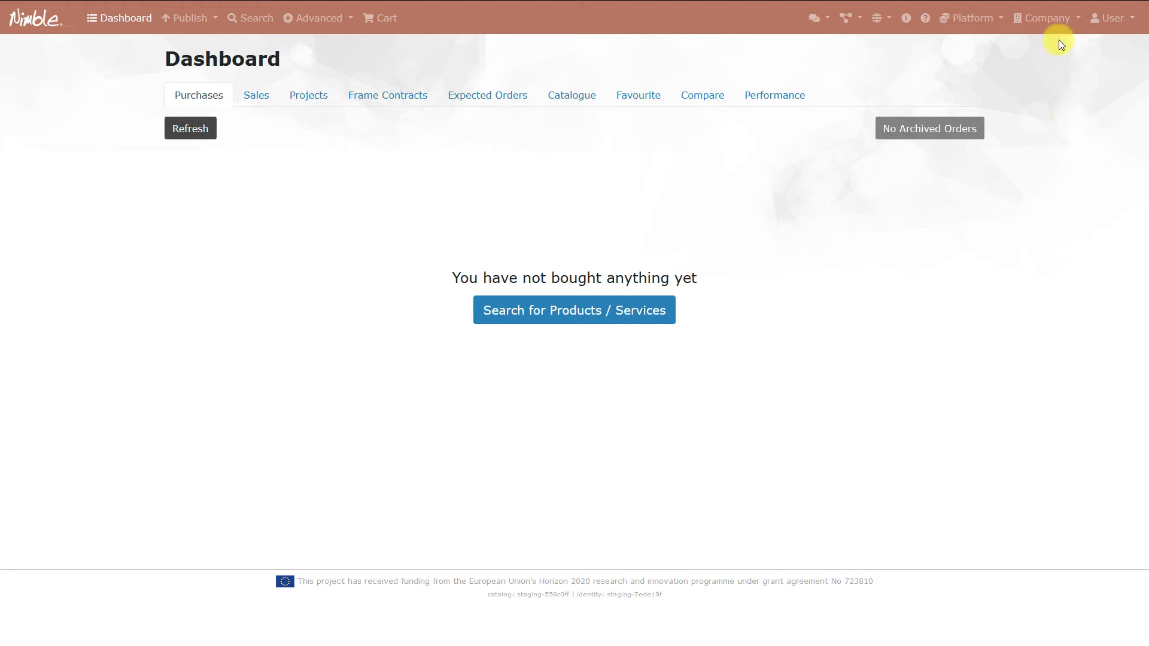
- Examine the creation forms for buying and selling agents in the company's agent settings, closing each without creating an agent
left_click(1055, 20)
left_click(1011, 104)
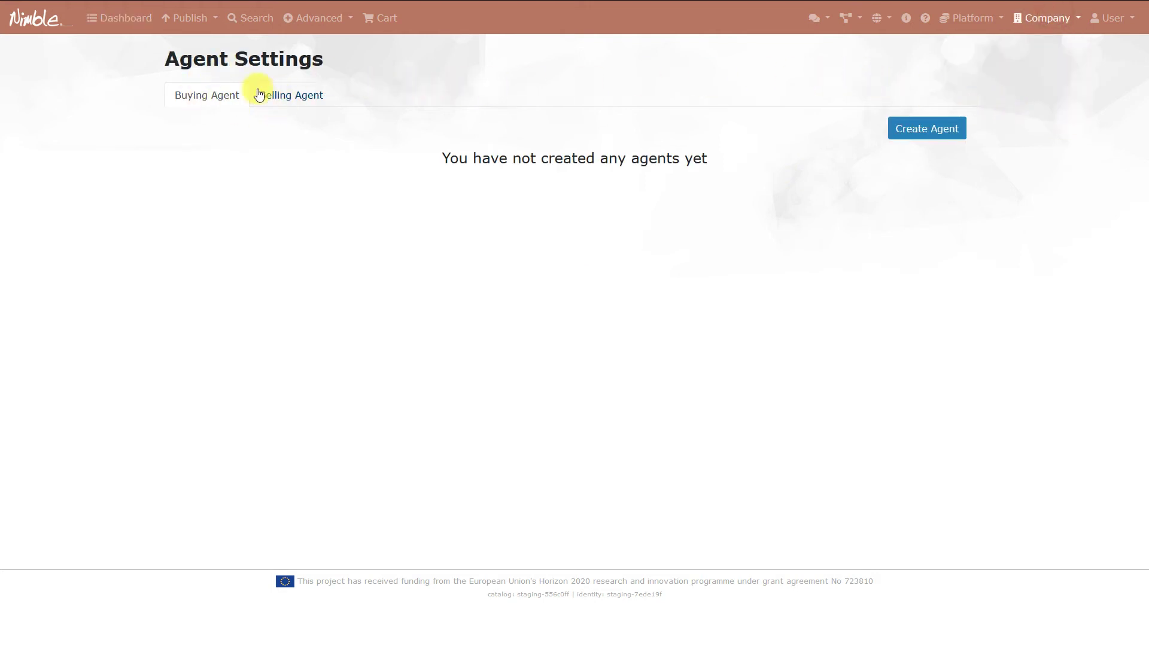
left_click(922, 134)
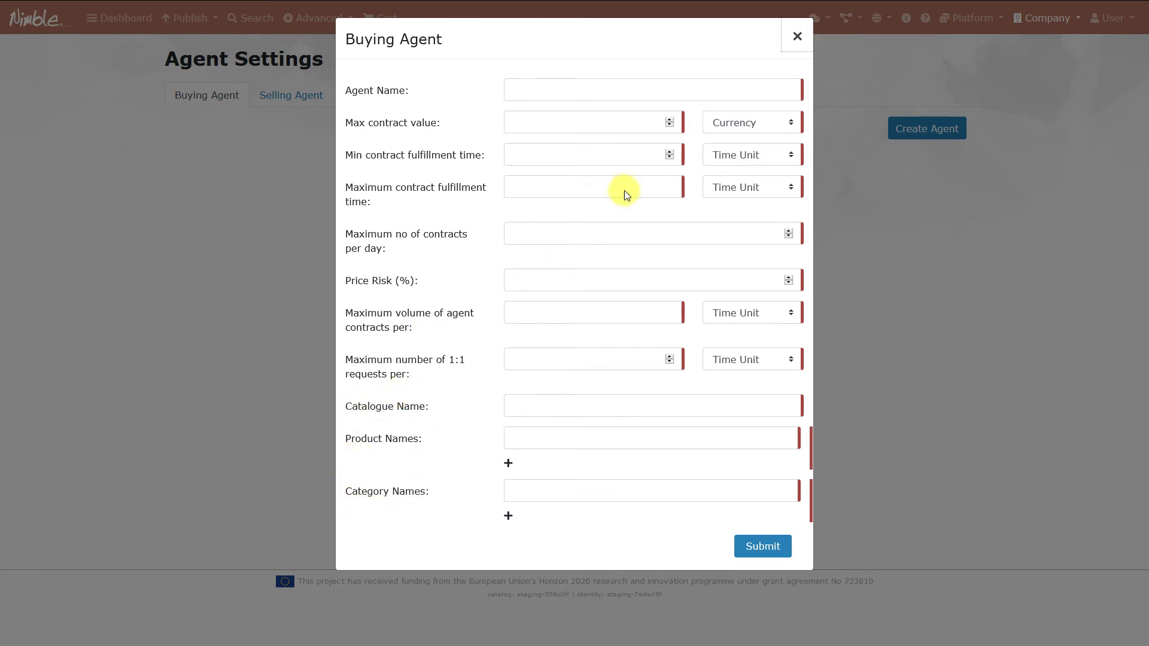
left_click(799, 37)
left_click(304, 103)
left_click(926, 133)
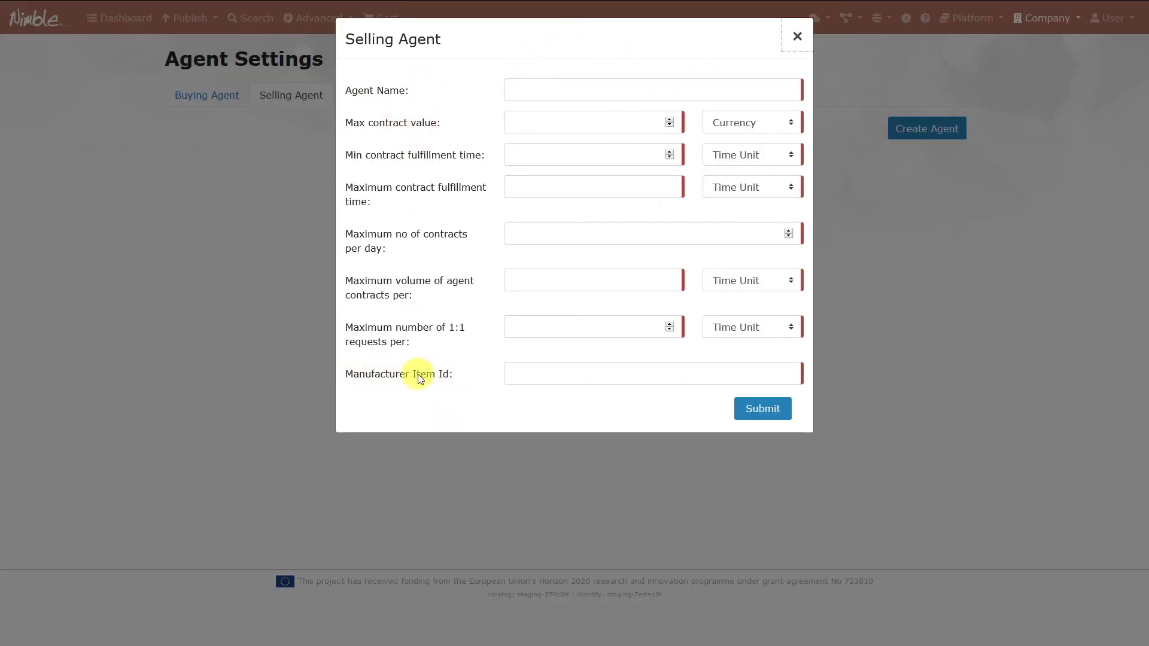
left_click(799, 38)
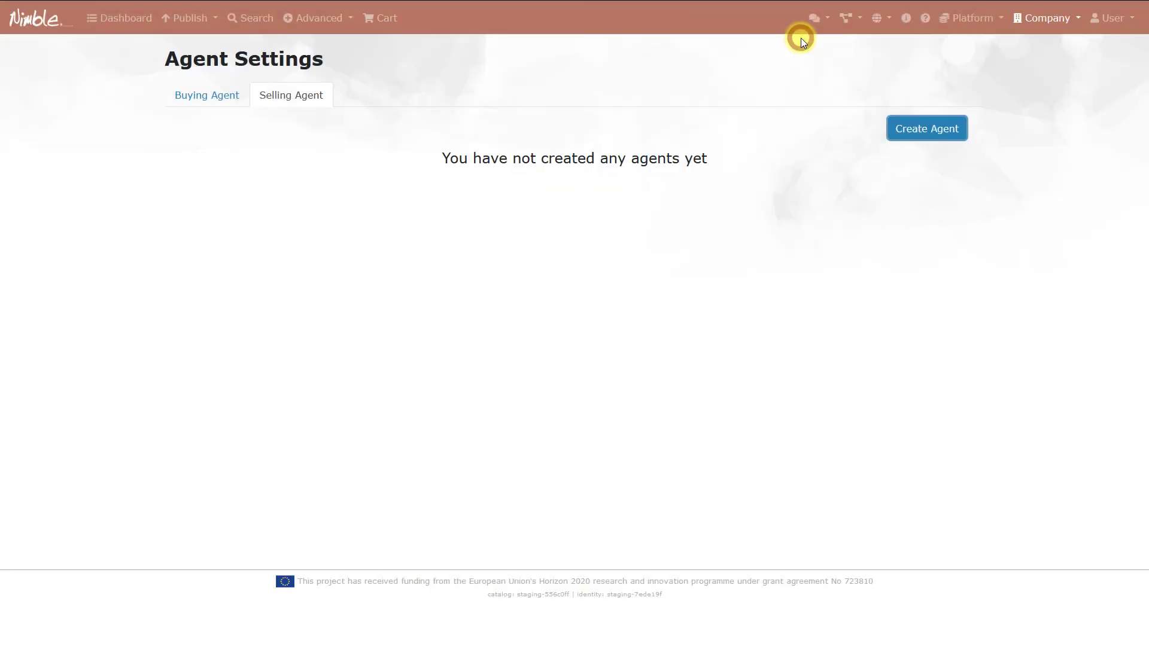
- Log out of the account used for the agent settings and log in with a different saved account
left_click(1119, 30)
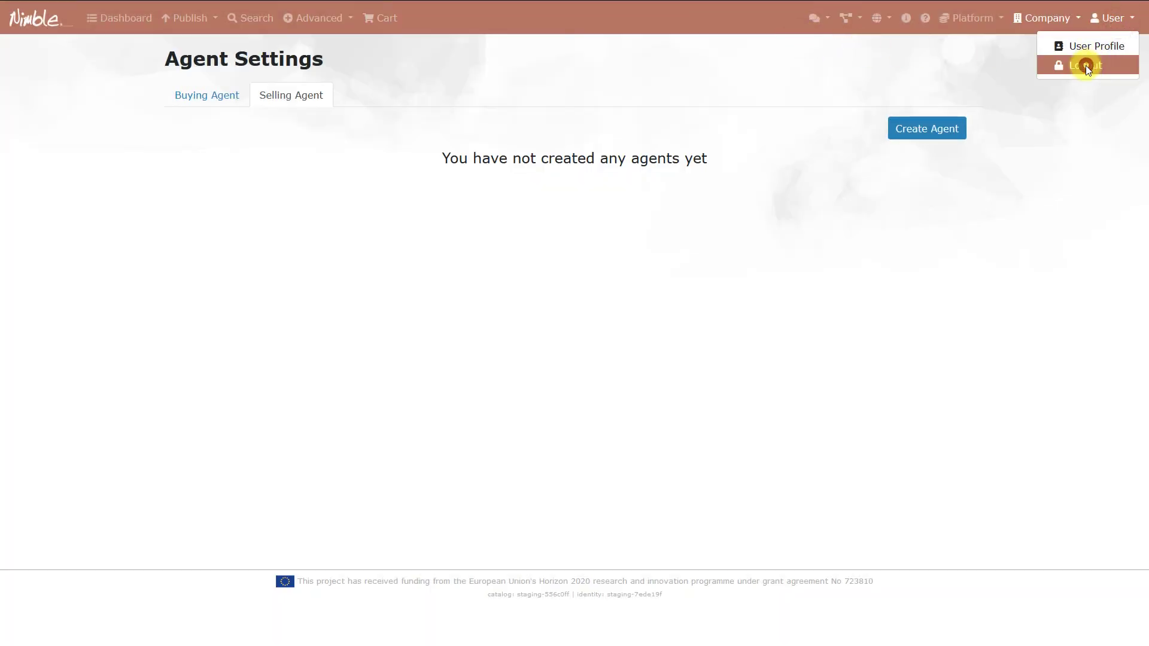
left_click(1085, 68)
left_click(503, 302)
left_click(796, 295)
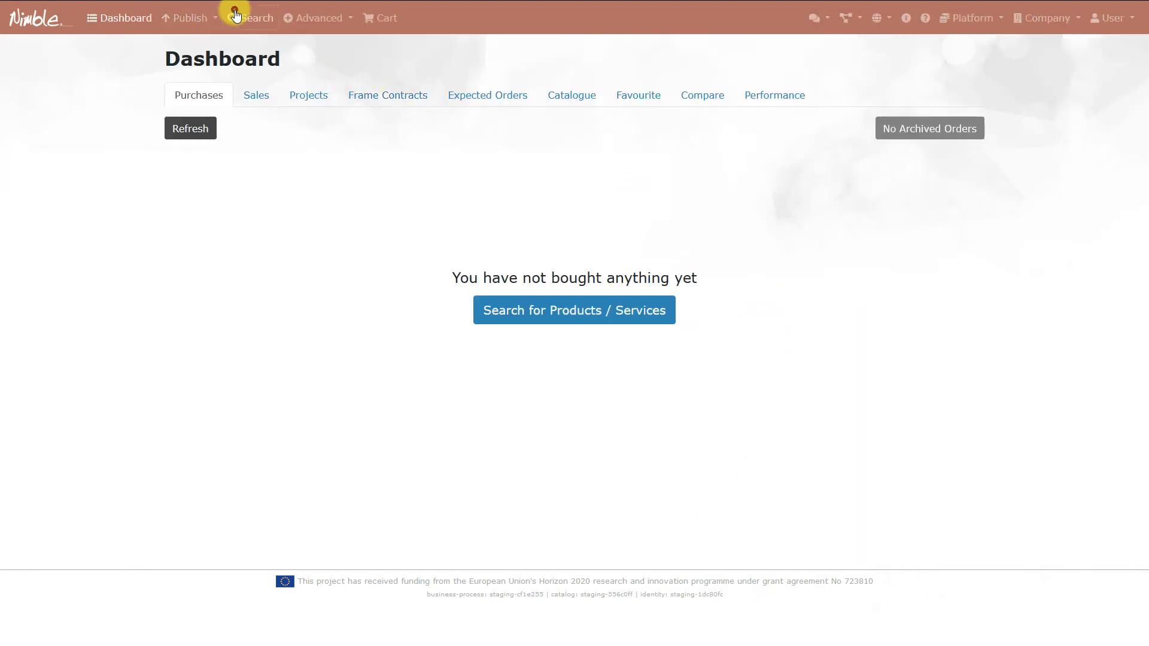
- Search companies filtered by Logistics Provider, vendor origin Austria and sector Overland Shipment, and open the details of Review Transport Comp
left_click(237, 17)
left_click(733, 120)
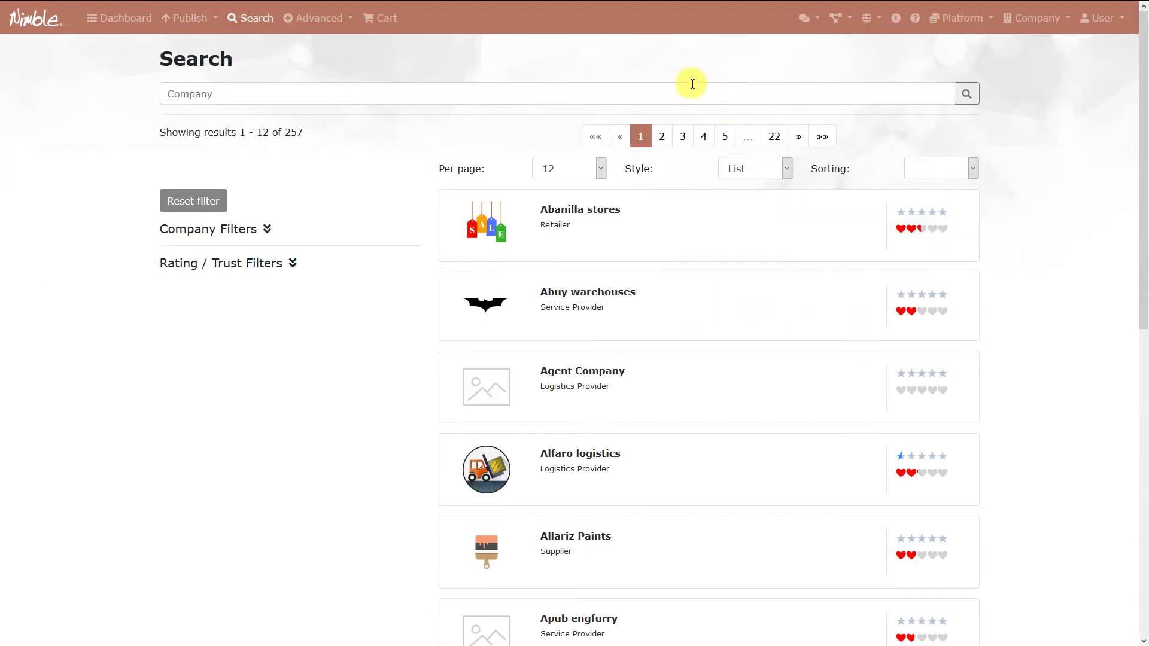
left_click(239, 229)
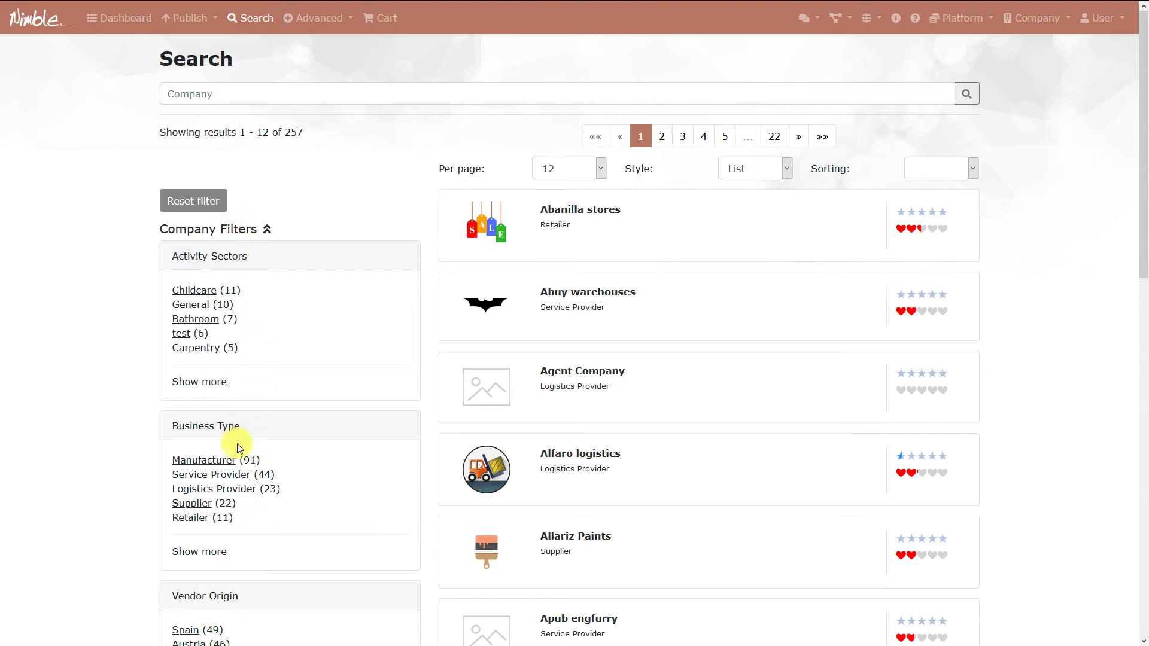
left_click(226, 488)
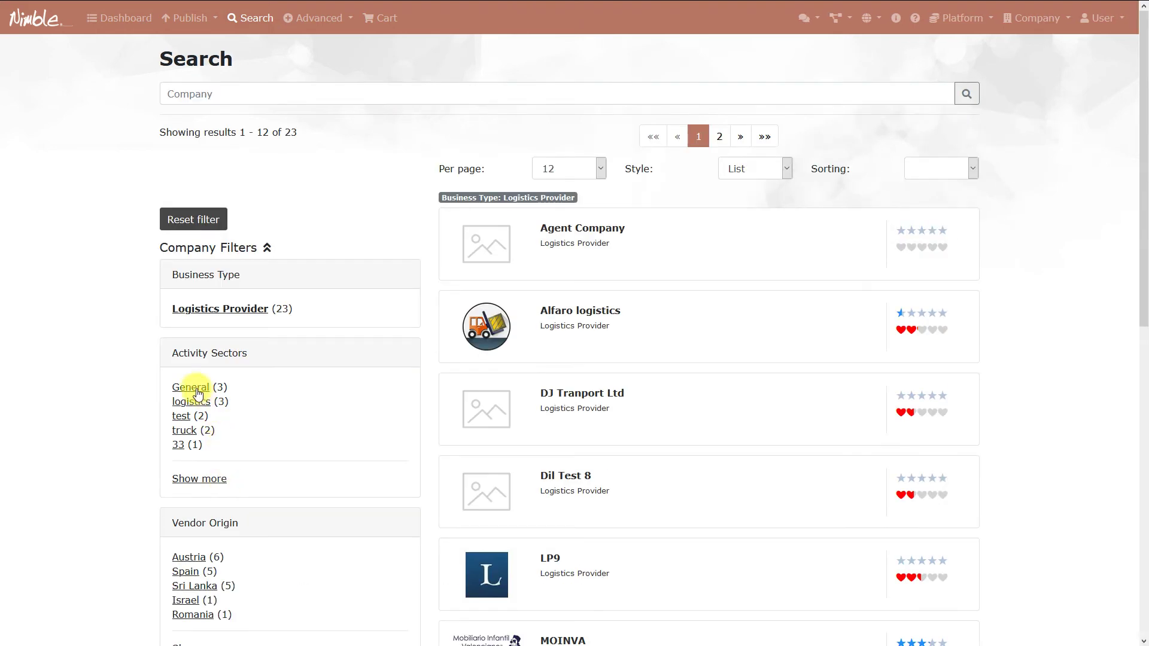
scroll(192, 439, "down", 2)
left_click(190, 436)
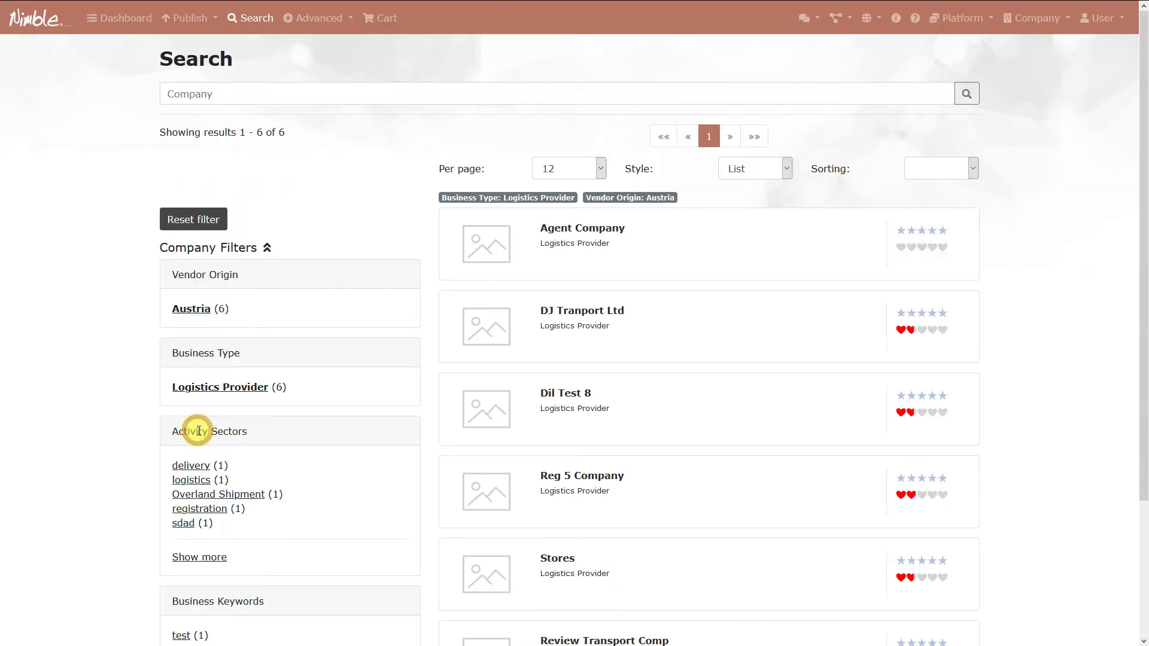
scroll(199, 431, "down", 3)
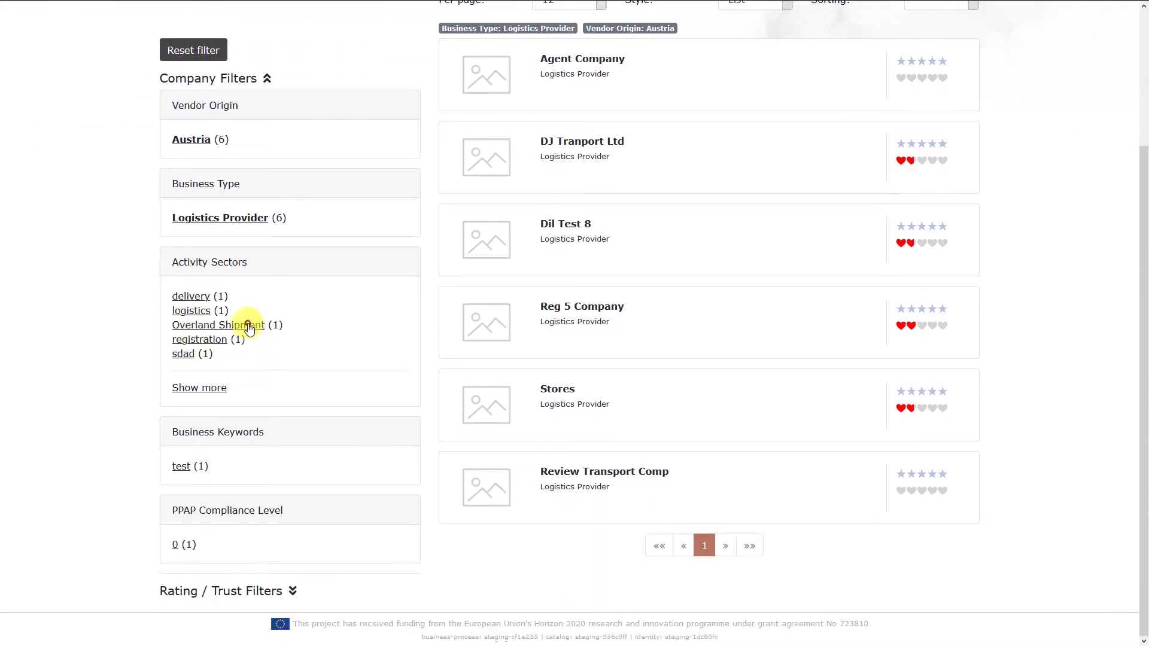
left_click(248, 326)
left_click(639, 246)
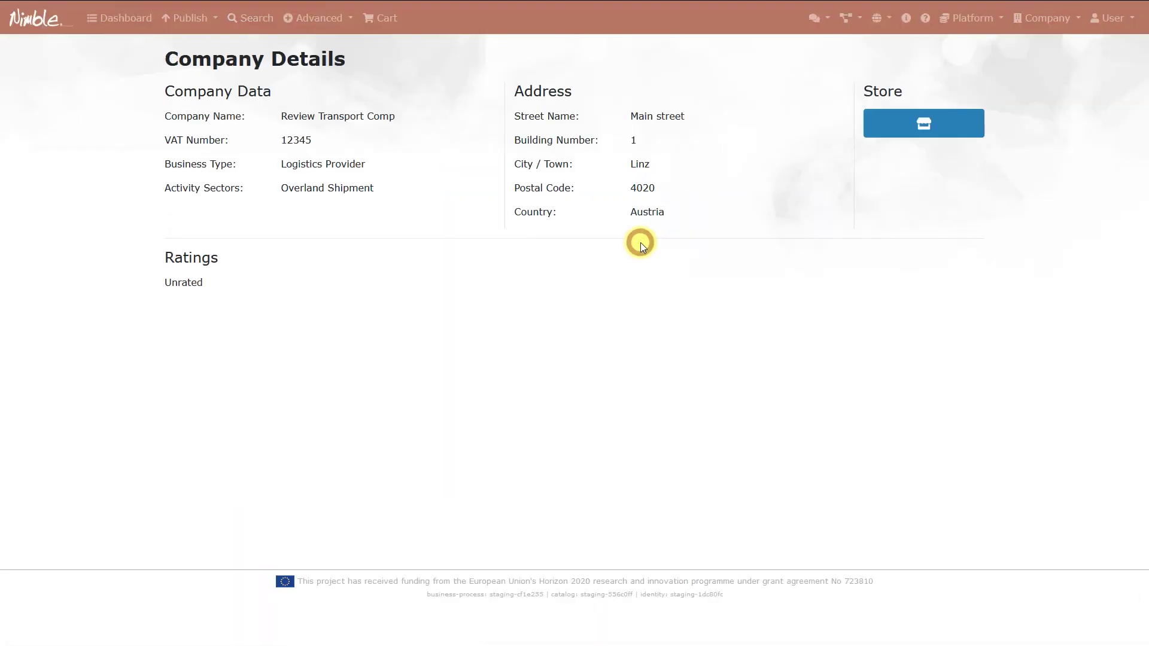
- Open Truck transport in D-A-CH from the company's store, select Austria as destination and start negotiating the service
left_click(914, 124)
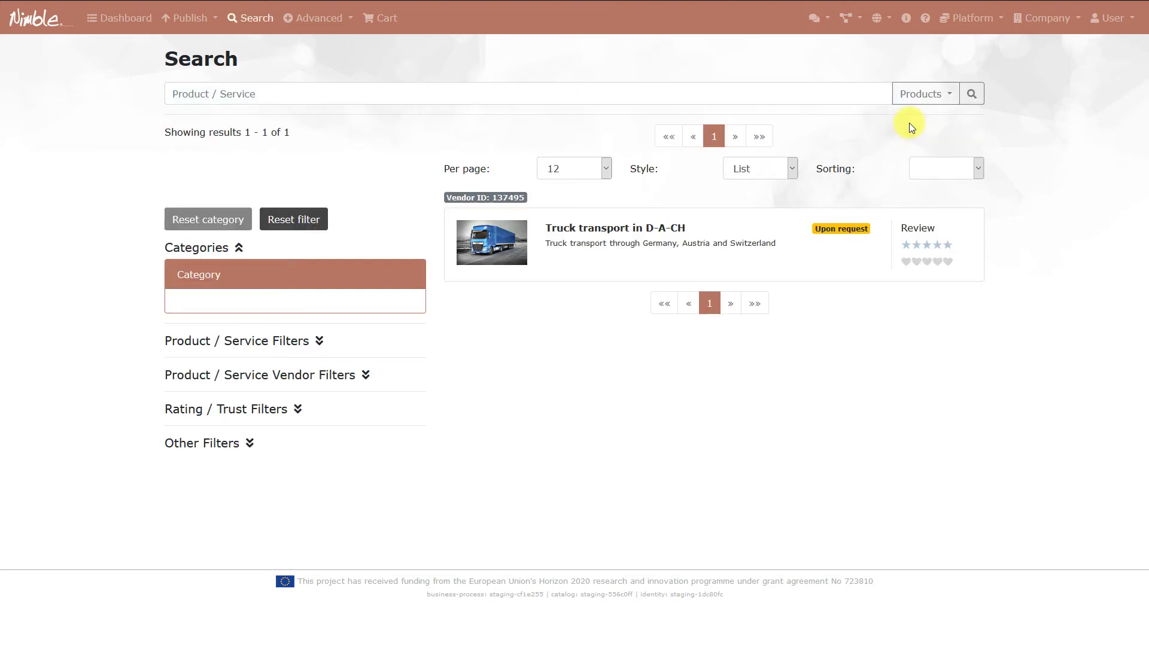
left_click(673, 263)
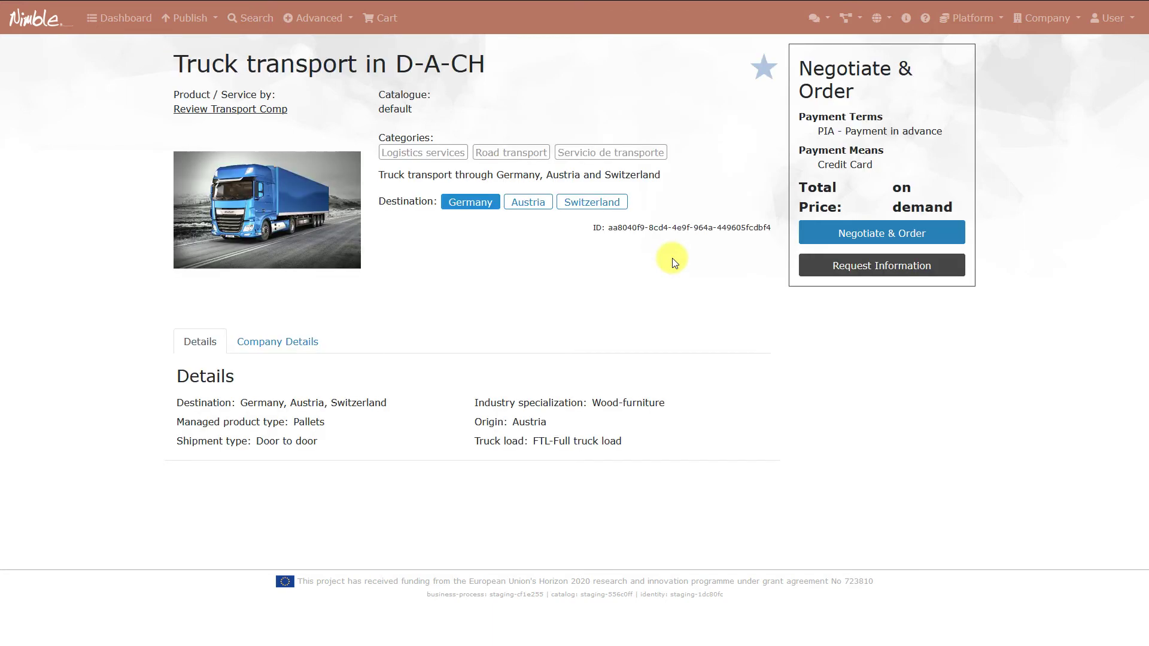
left_click(529, 204)
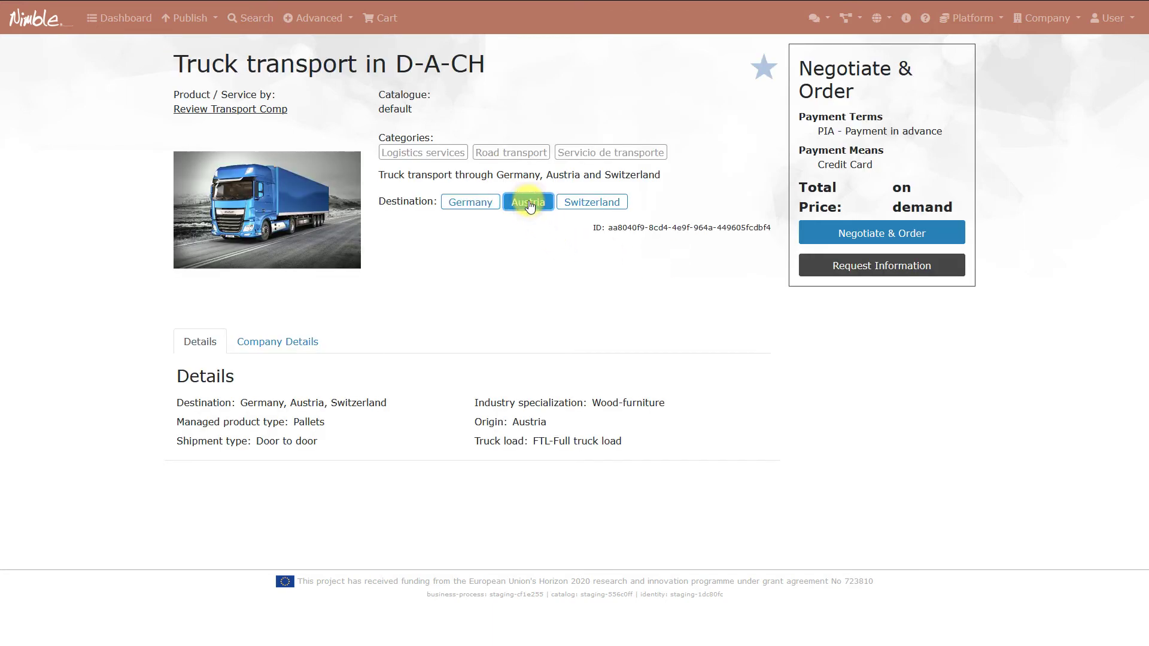
left_click(885, 233)
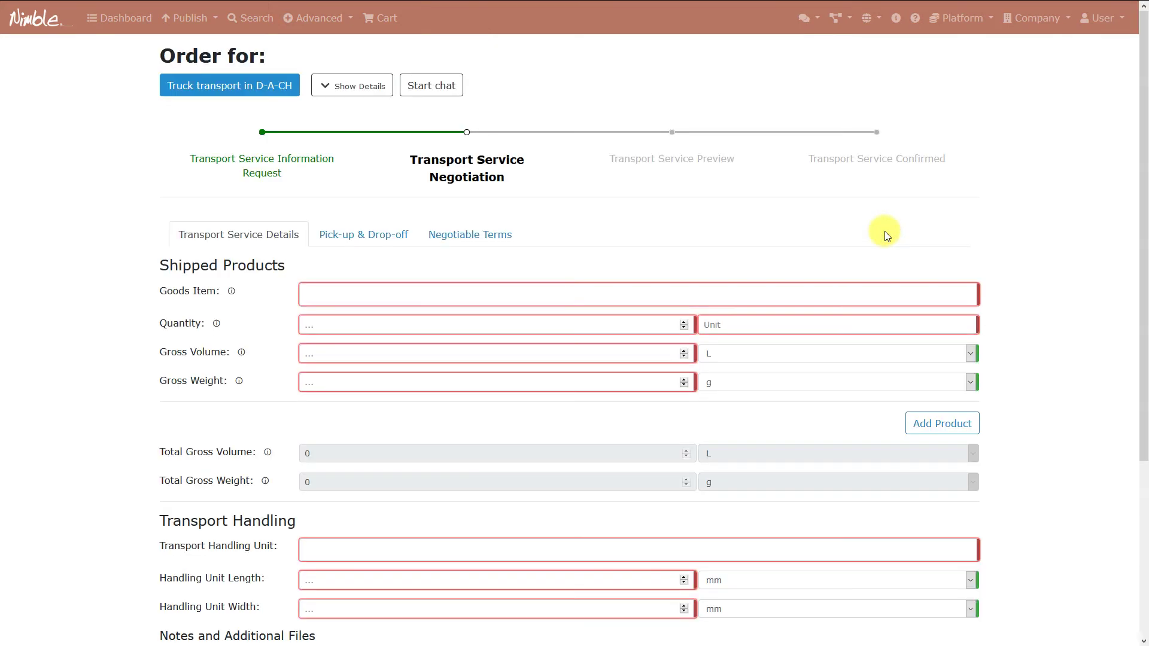
- Enter Office chairs as the goods item with a quantity of 20 items in the shipped products
scroll(577, 179, "down", 2)
left_click(462, 171)
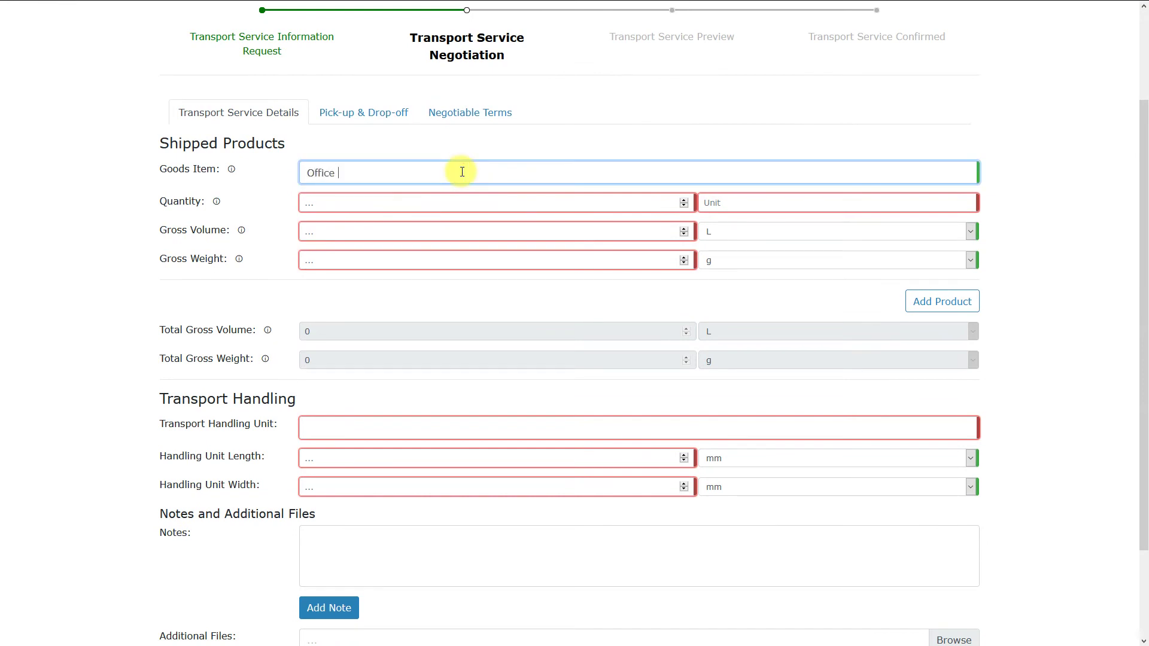
left_click(500, 199)
type("20")
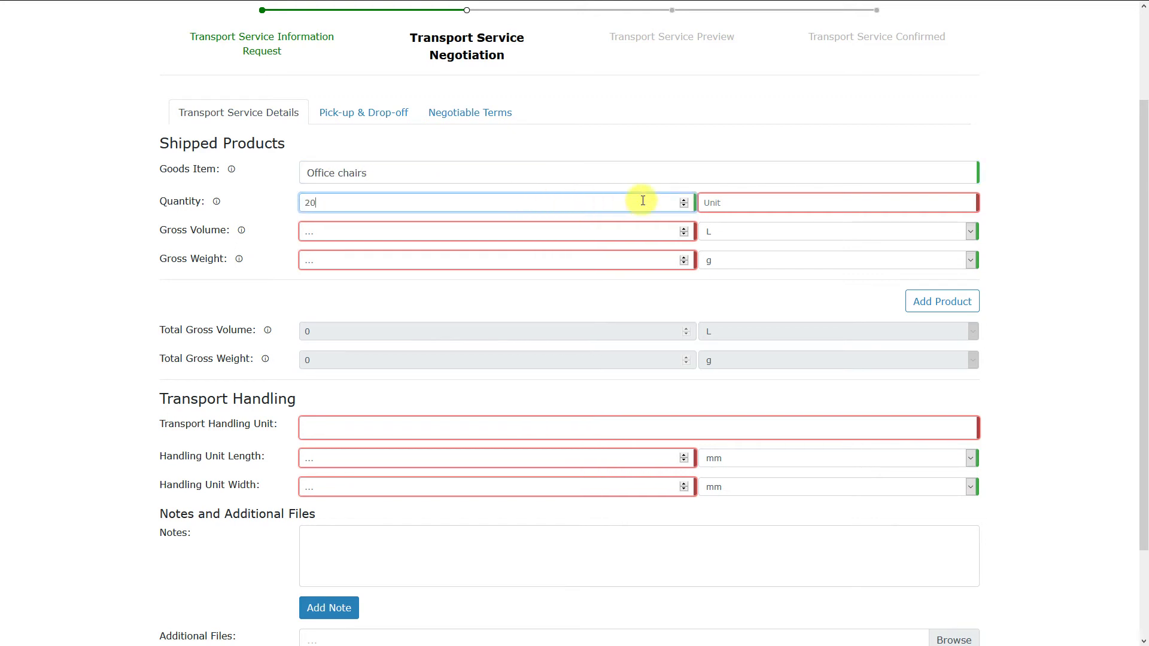
left_click(745, 206)
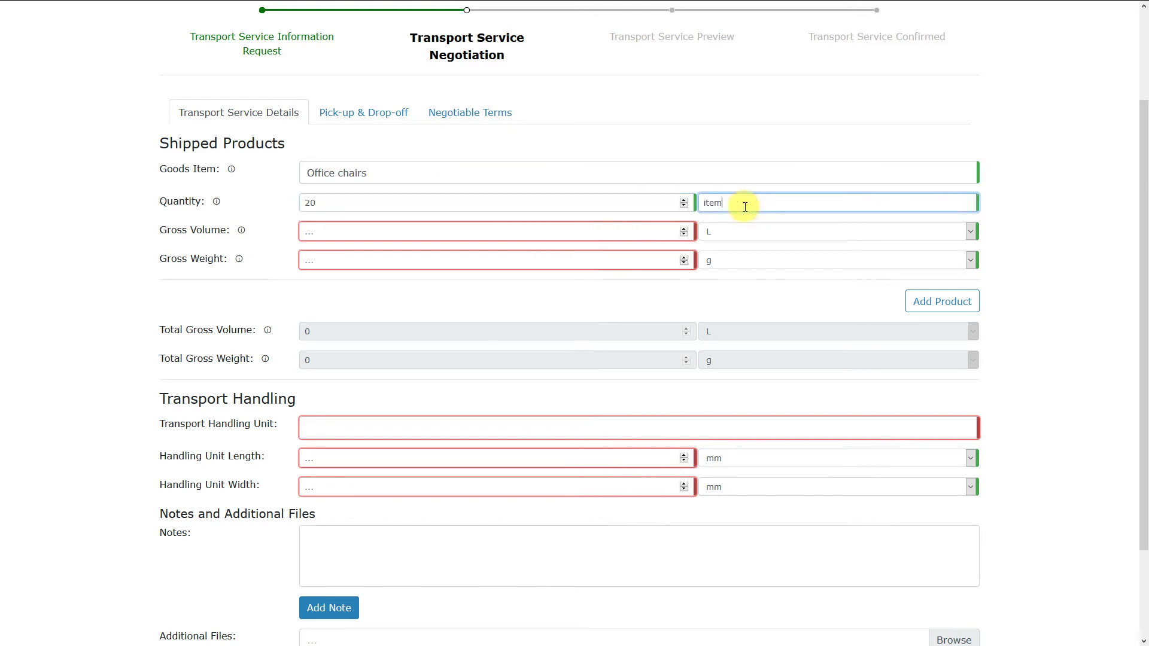
- Set the office chairs' gross volume to 40 m3 and gross weight to 400 kg
left_click(562, 231)
type("40")
left_click(756, 231)
left_click(739, 265)
left_click(537, 260)
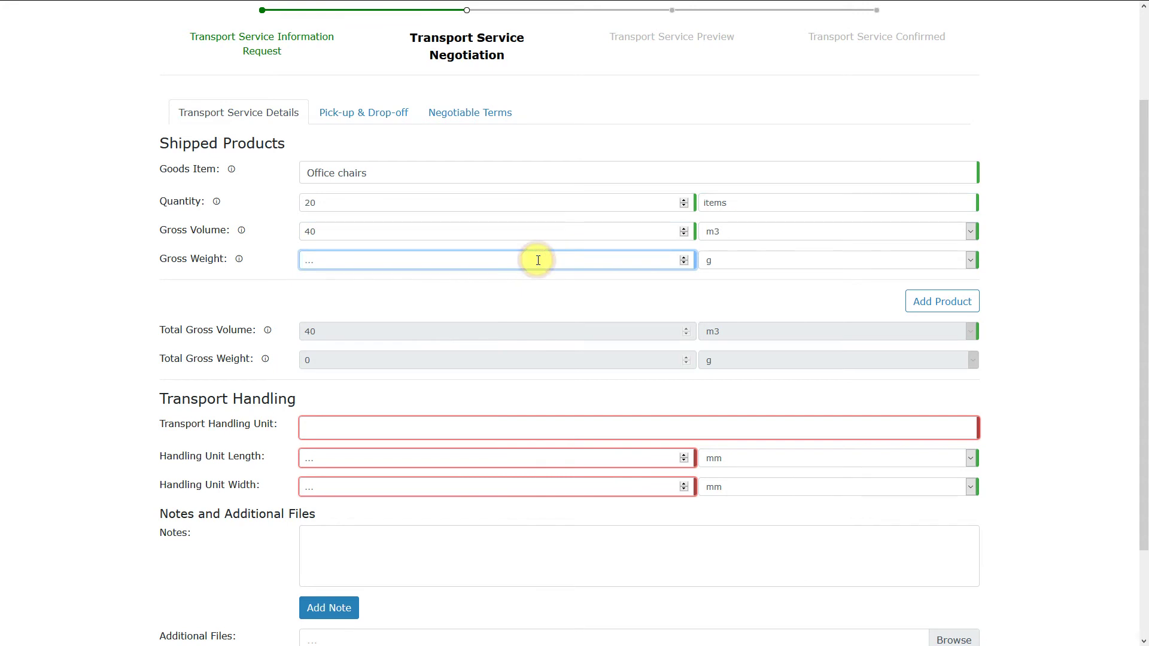
type("400")
left_click(731, 260)
left_click(726, 292)
left_click(674, 285)
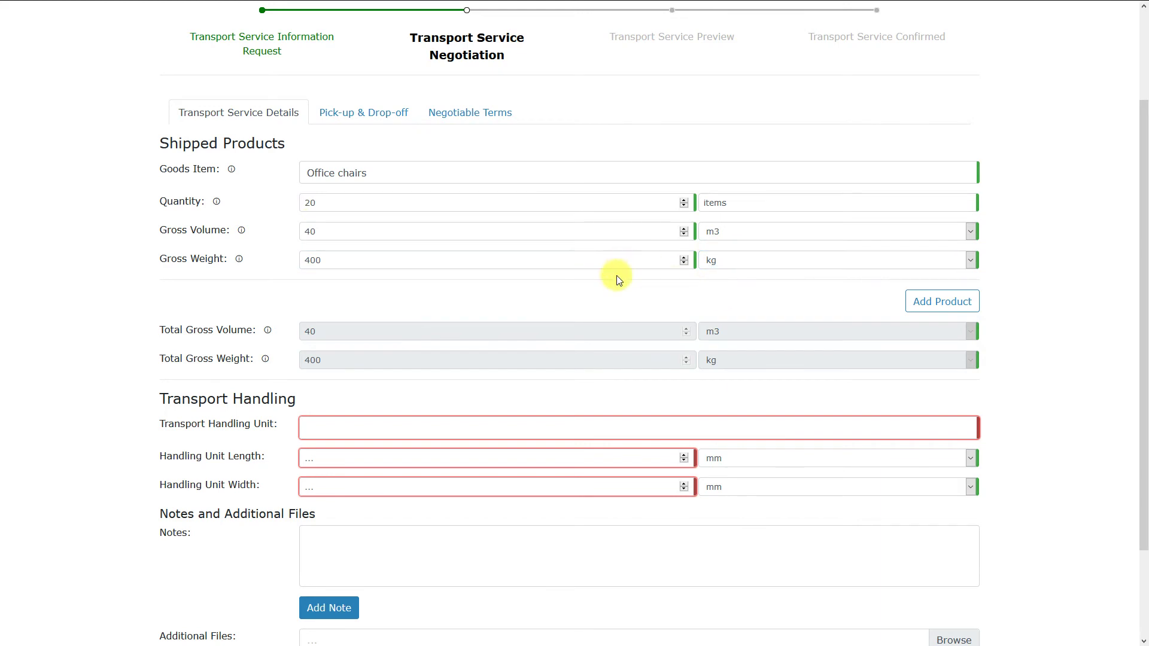
- Enter Pallet as the transport handling unit with a length and width of 400 mm each
scroll(618, 278, "down", 3)
left_click(604, 320)
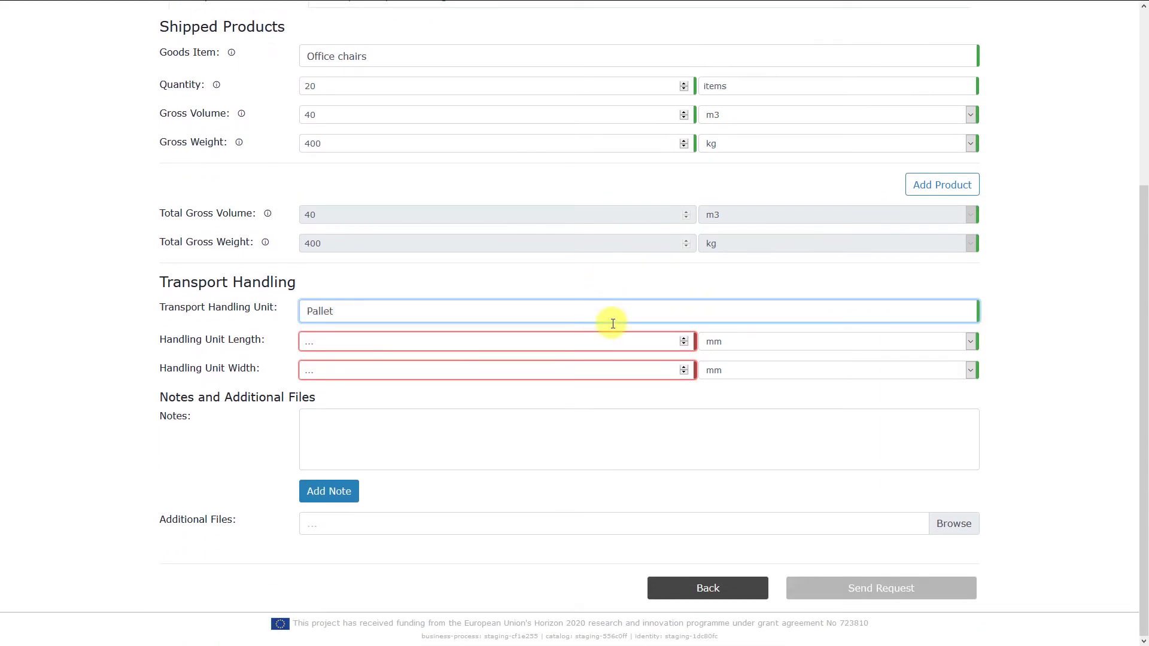
left_click(590, 346)
type("400")
left_click(496, 371)
type("4")
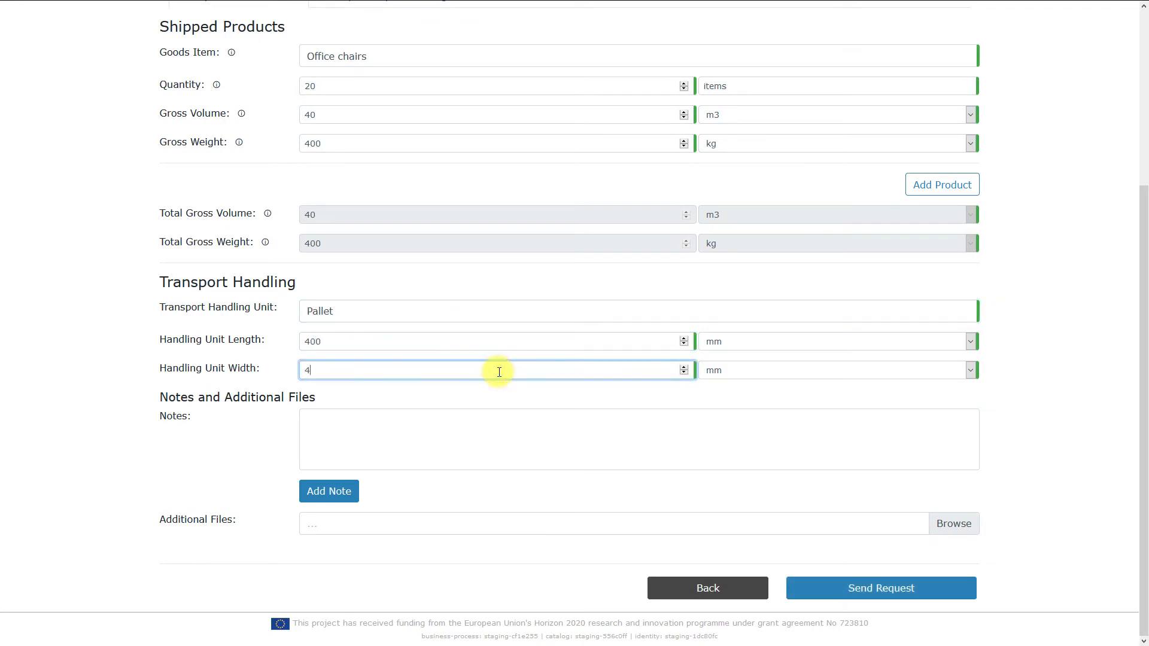
type("00")
left_click(444, 397)
- Use the existing company address in Vienna as the pick-up address
scroll(585, 428, "up", 4)
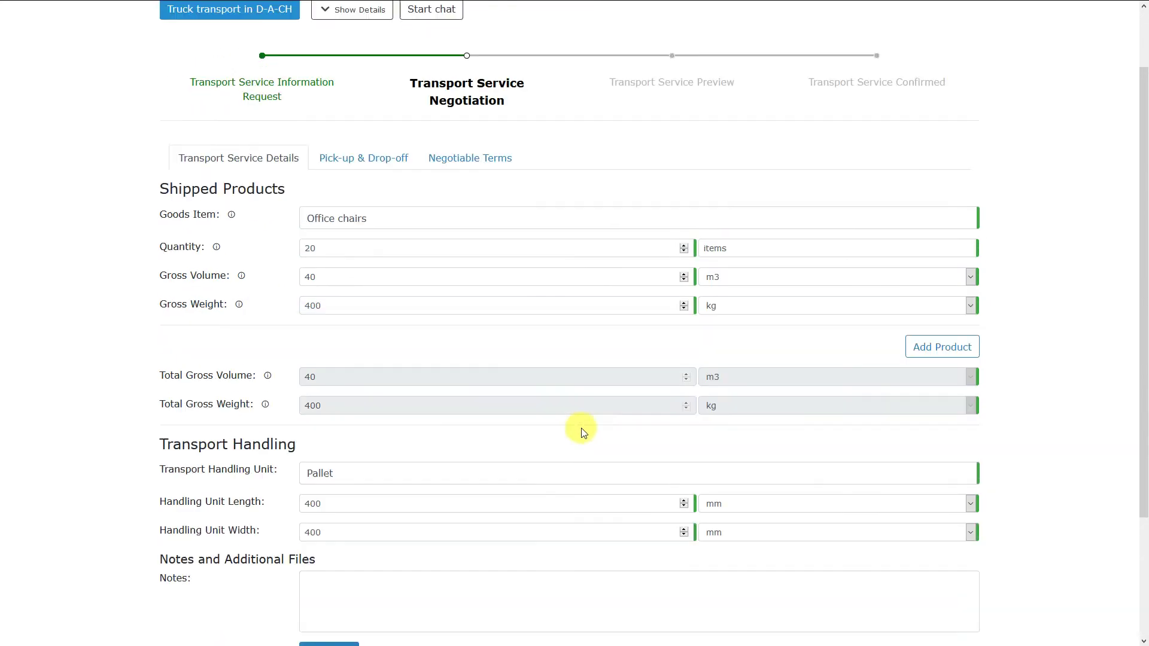
left_click(377, 235)
scroll(379, 189, "down", 2)
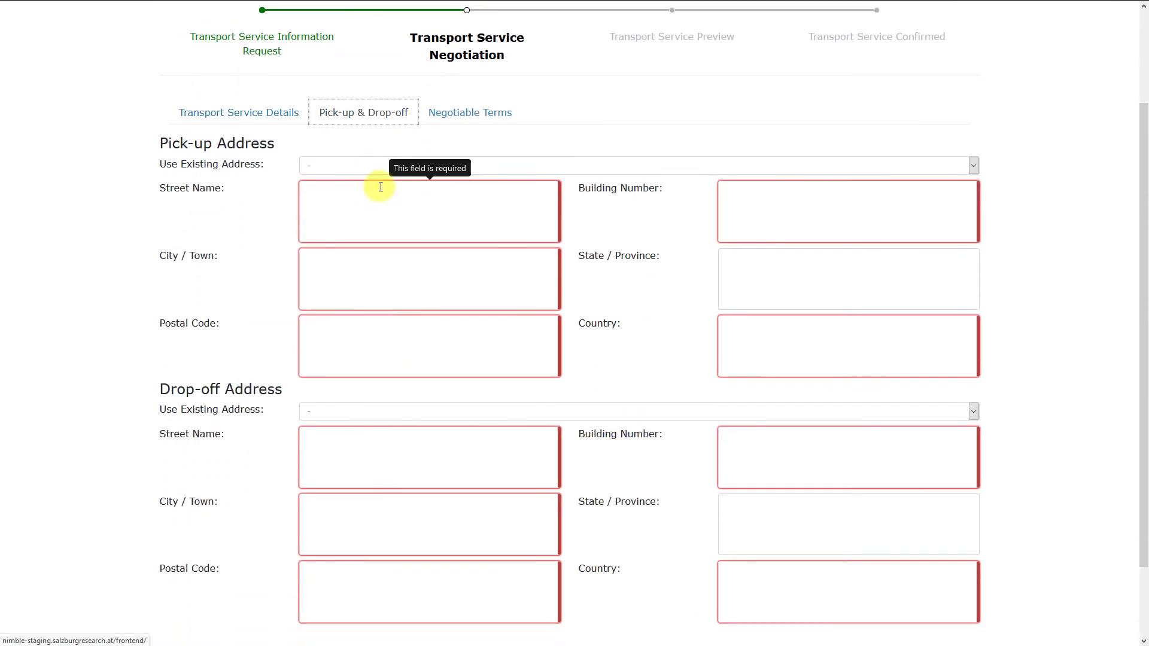
left_click(382, 168)
left_click(364, 199)
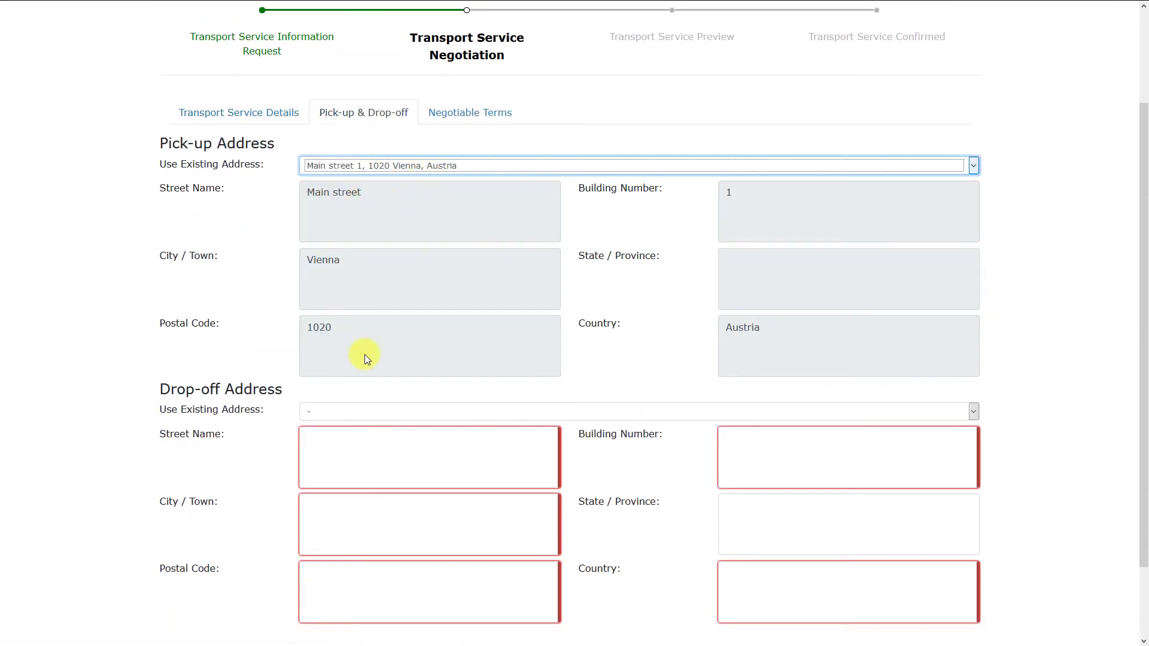
- Fill in the drop-off address manually with the street name, building number, city, postal code and country of the Salzburg destination
left_click(366, 412)
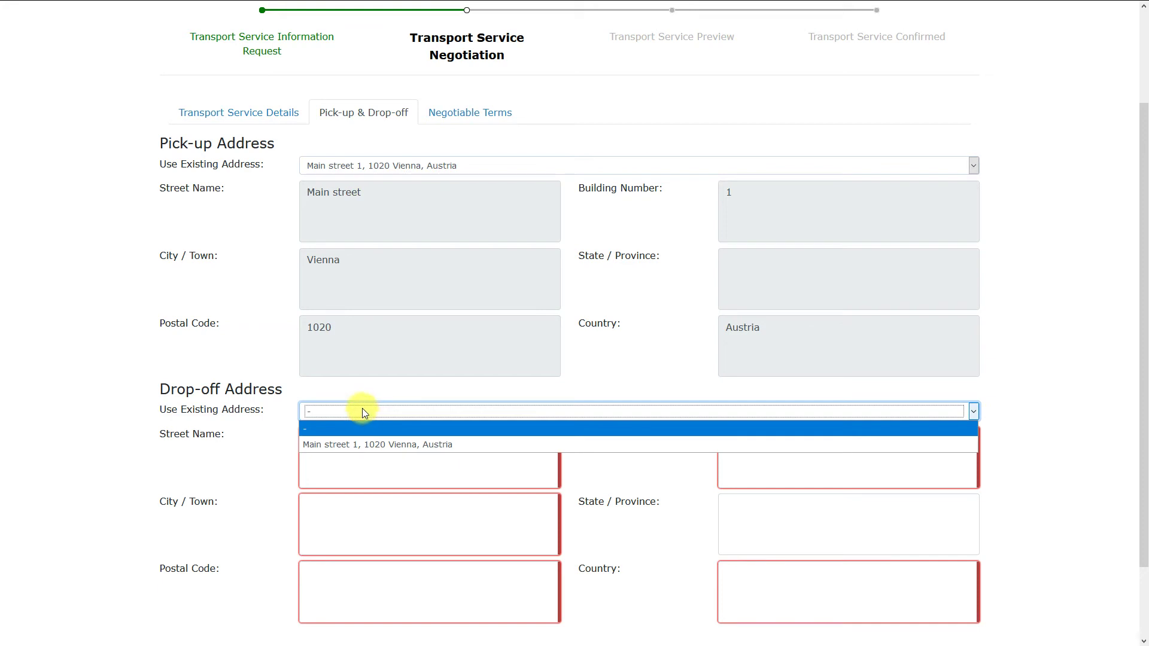
left_click(361, 408)
scroll(362, 408, "down", 1)
left_click(389, 394)
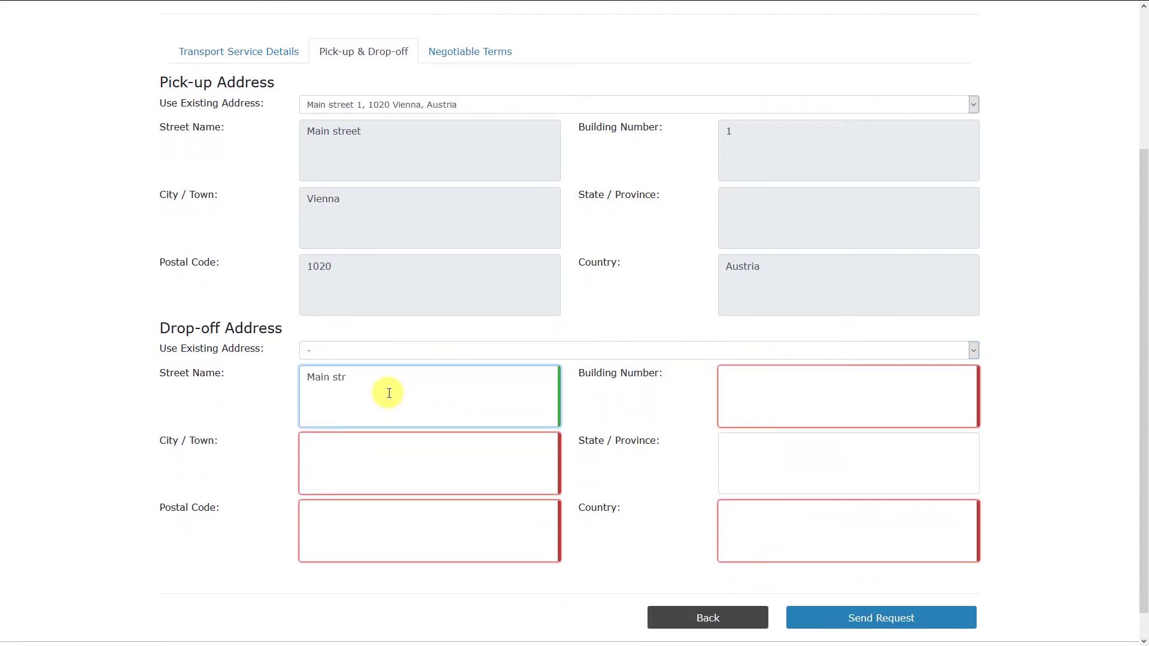
key("Tab")
type("1")
key("Tab")
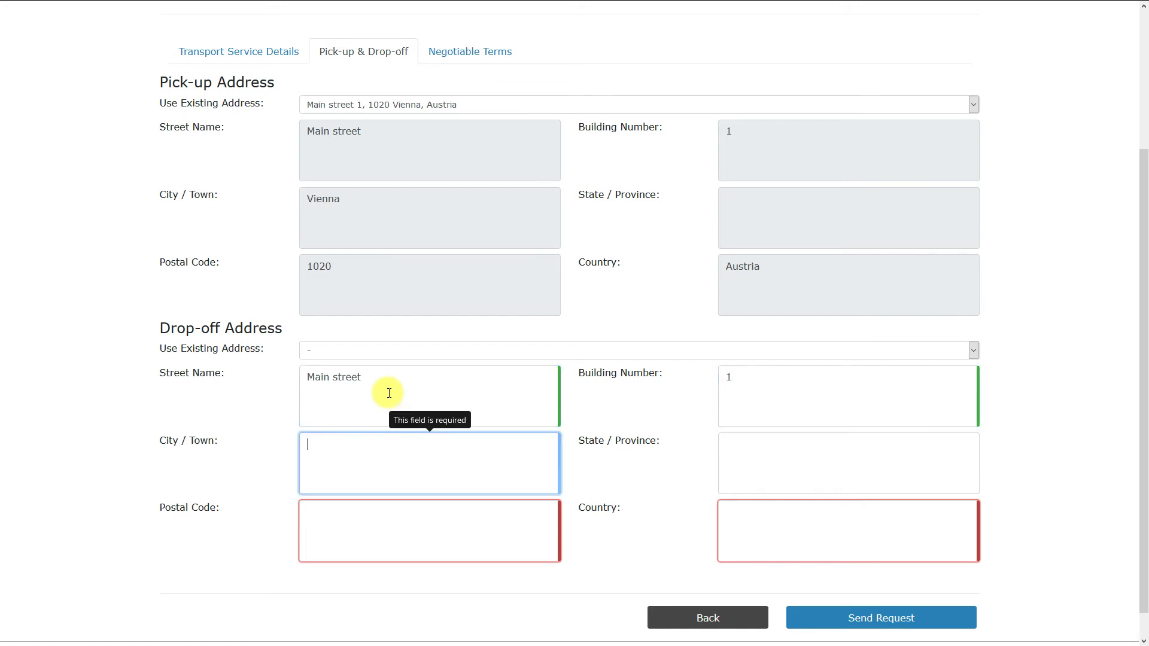
type("Salzburg")
key("Tab")
key("Tab")
type("5")
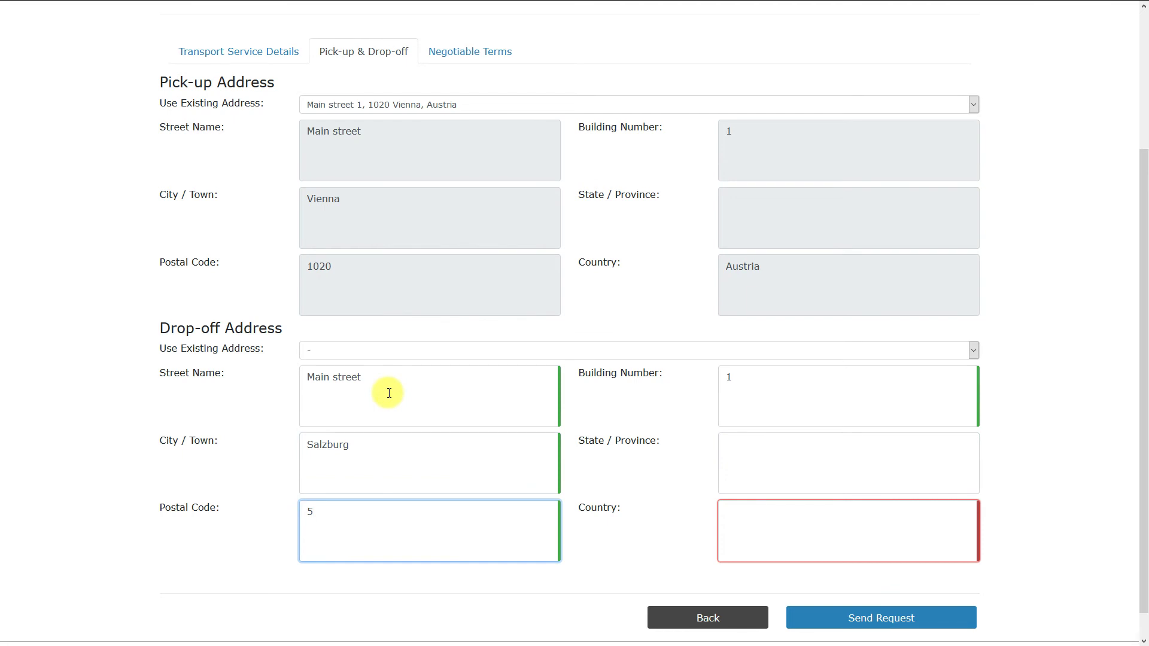
key("Tab")
type("Au")
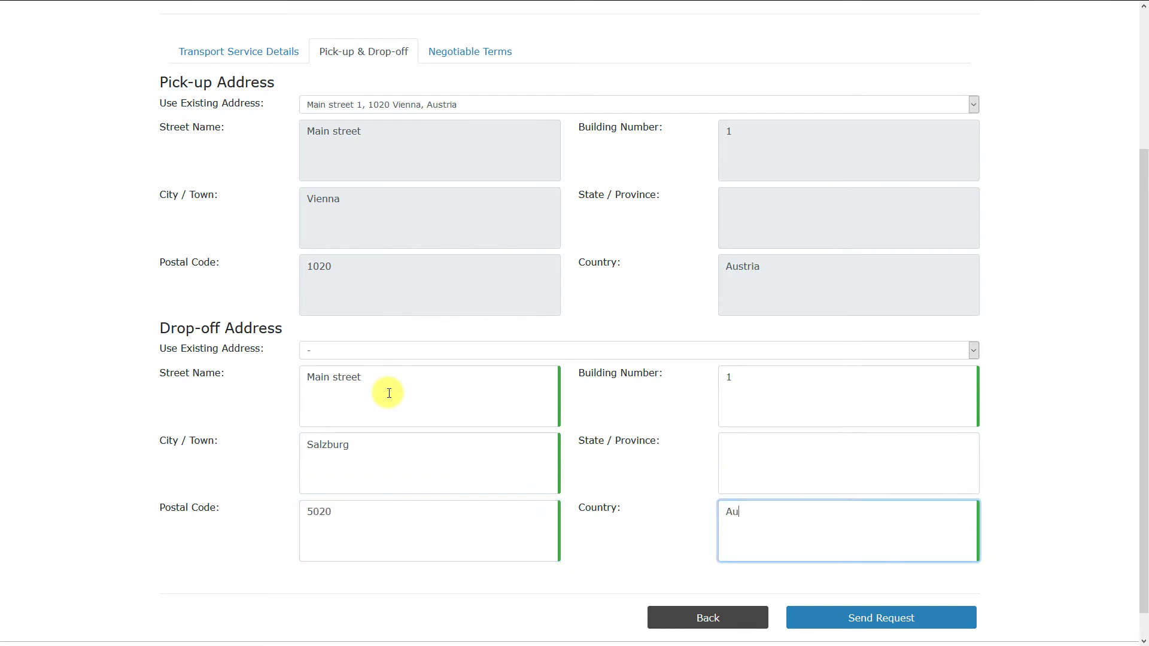
left_click(1032, 320)
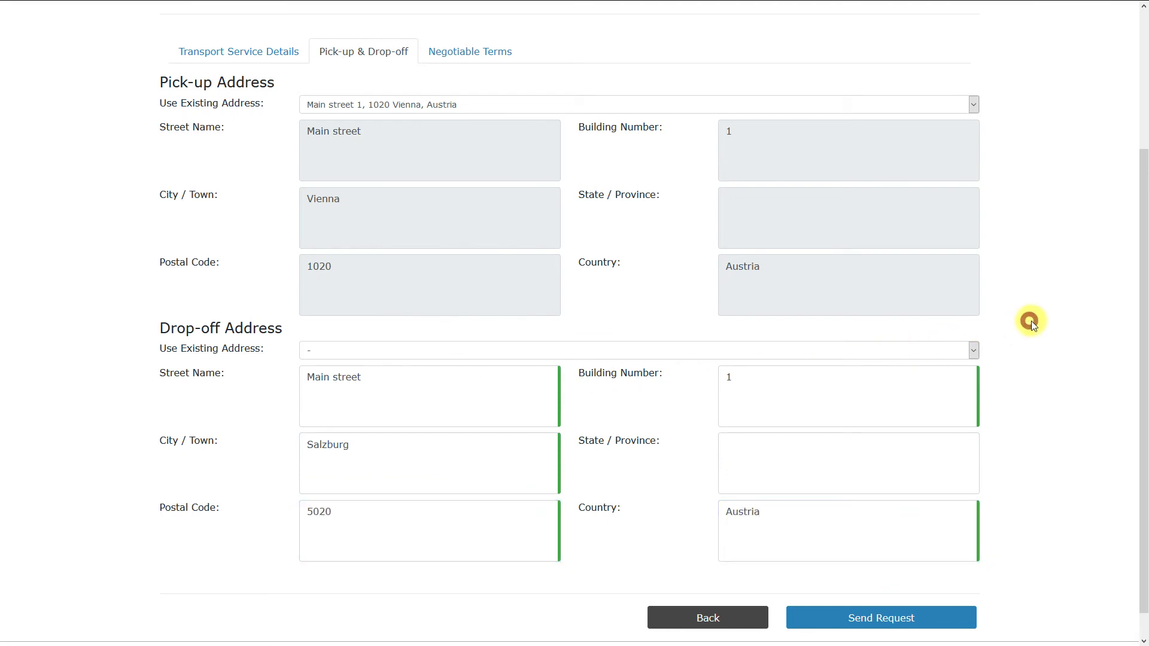
- In the negotiable terms, set the price to 150 EUR, payment means to Wire Transfer and payment terms to CBS - Cash before shipment
scroll(1032, 321, "up", 1)
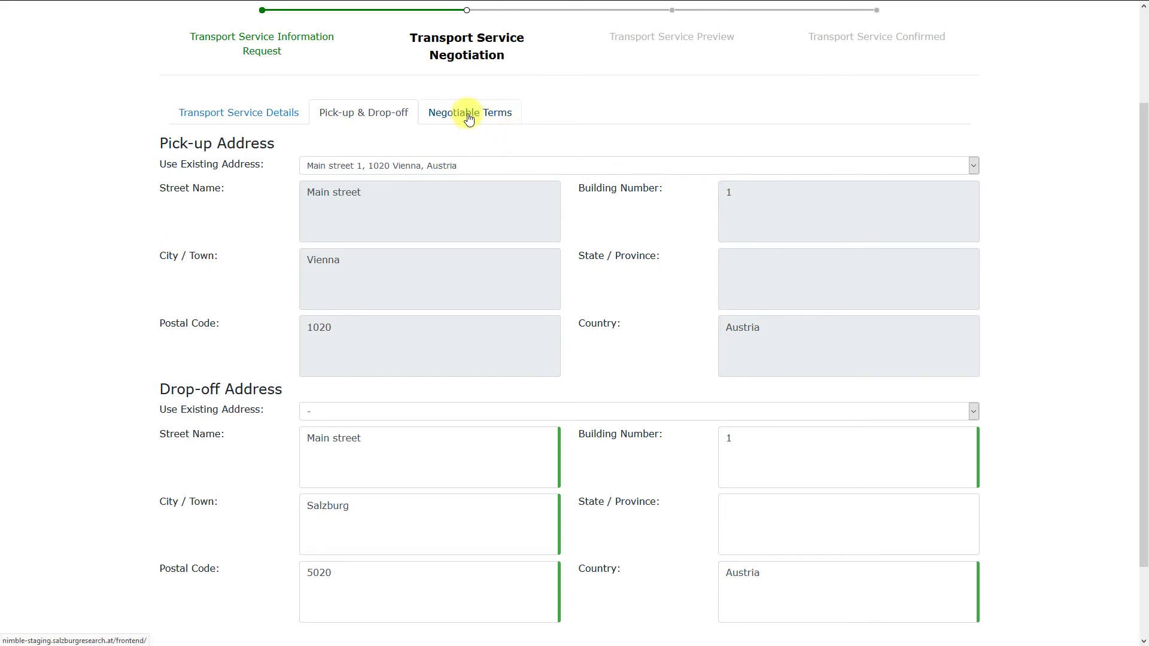
left_click(469, 118)
scroll(469, 115, "down", 1)
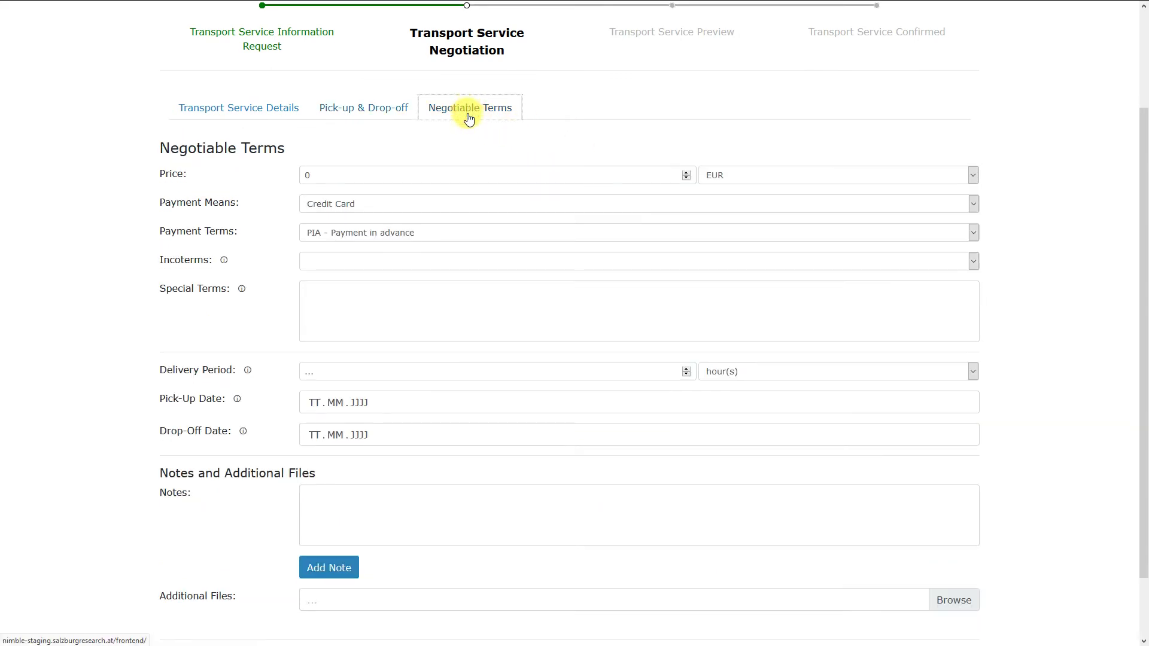
left_click(341, 117)
key("BackSpace")
type("150")
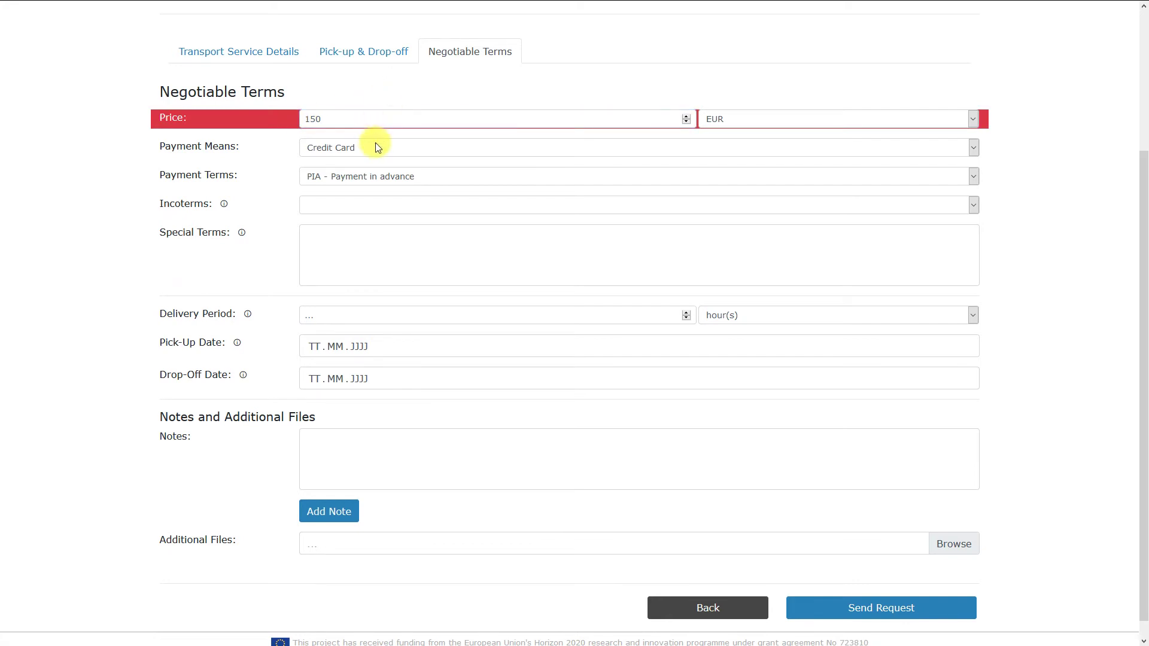
left_click(377, 145)
left_click(361, 193)
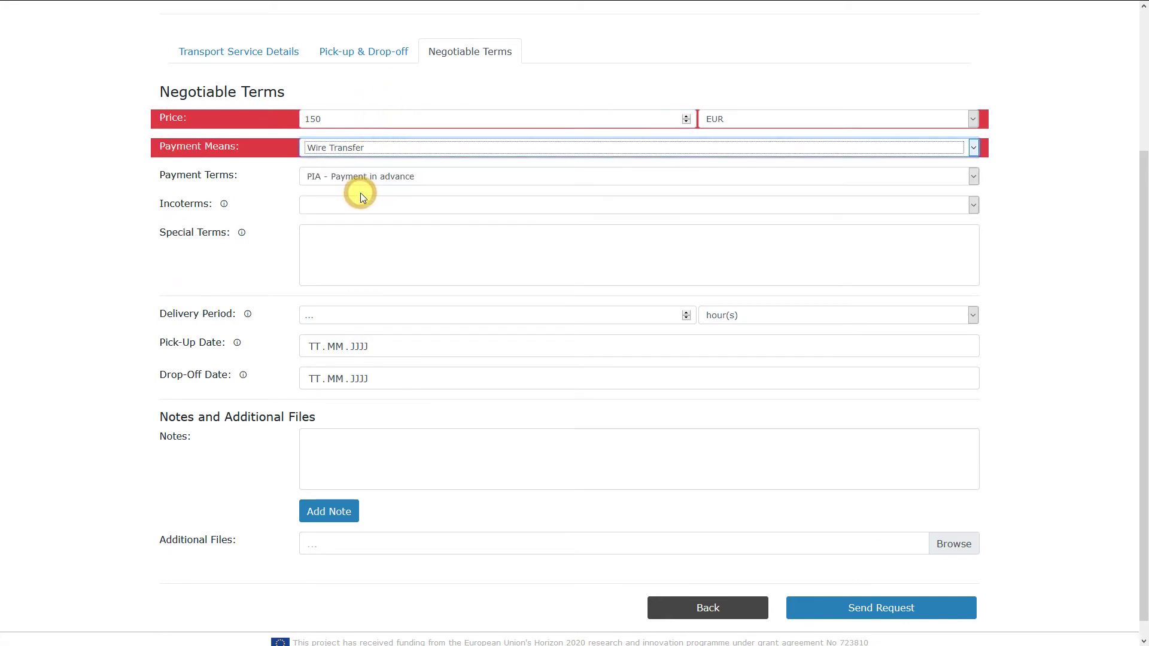
left_click(364, 178)
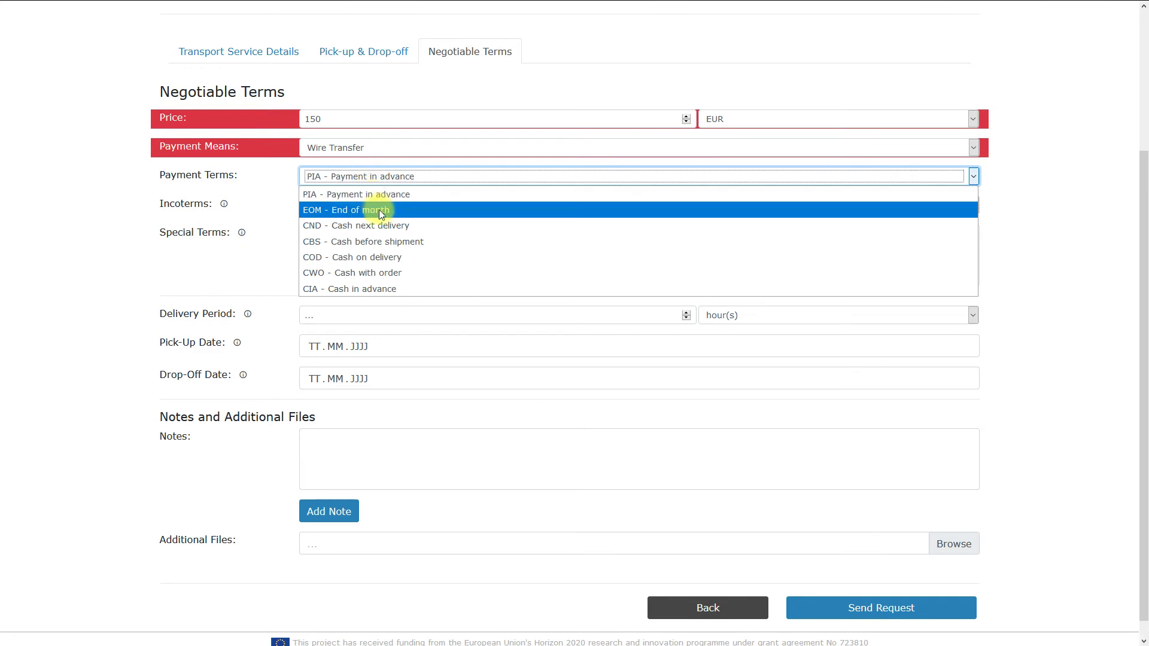
left_click(383, 240)
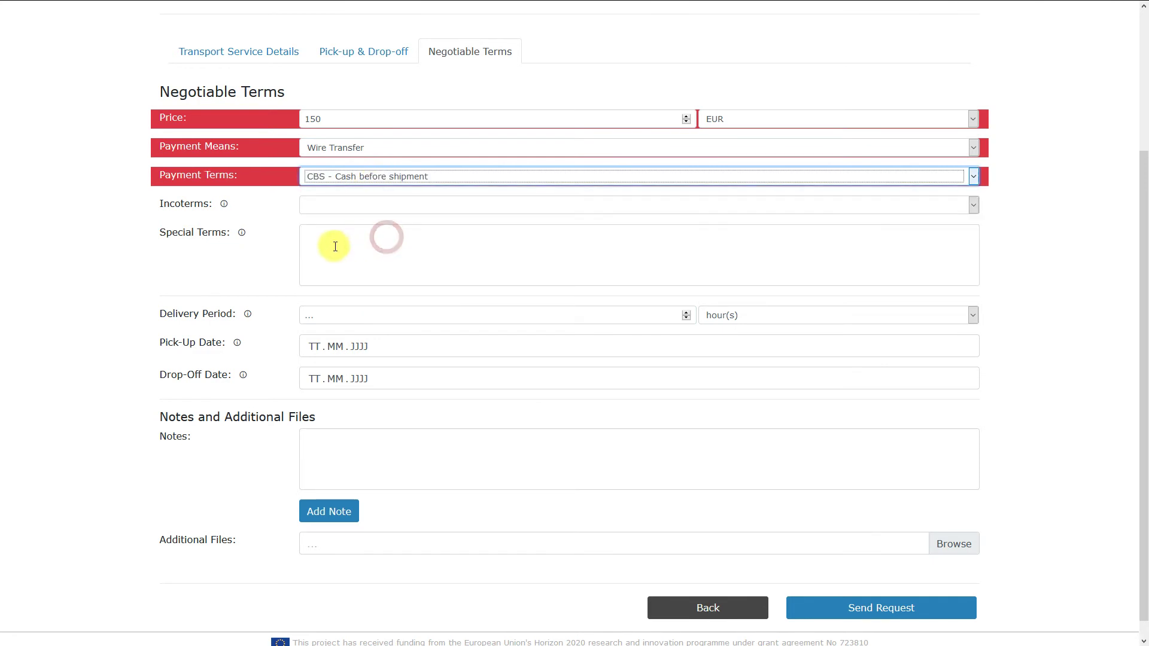
- Set the drop-off date to 13.05.2020 and the delivery period to 2 working days, and send the request
scroll(270, 256, "down", 1)
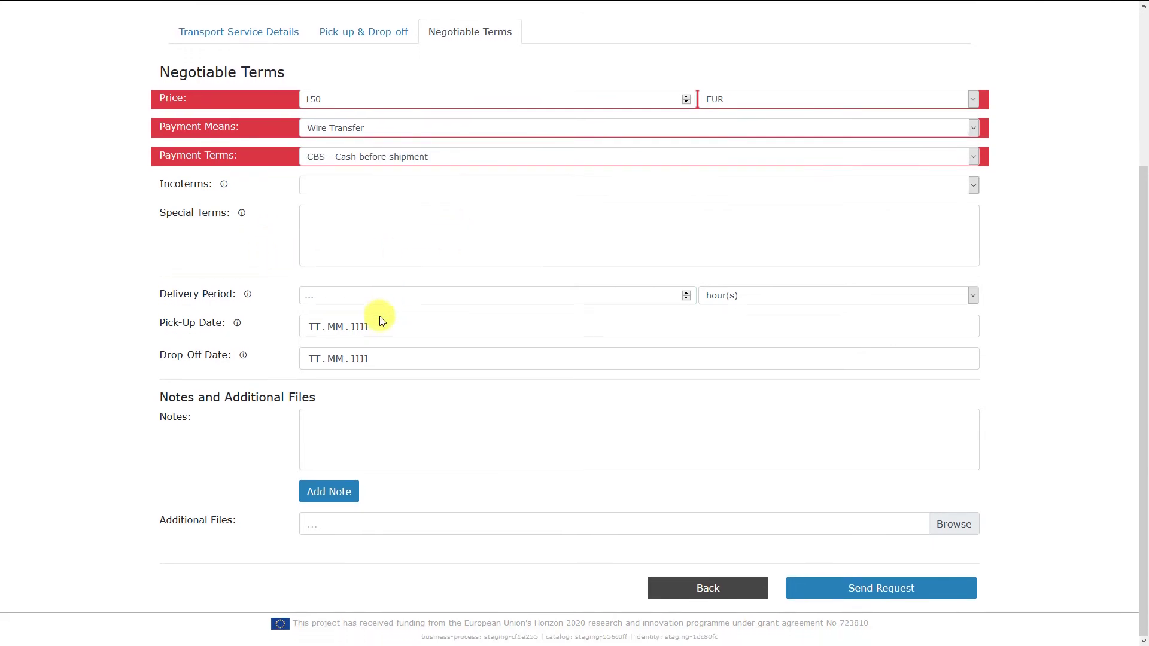
left_click(374, 358)
left_click(358, 454)
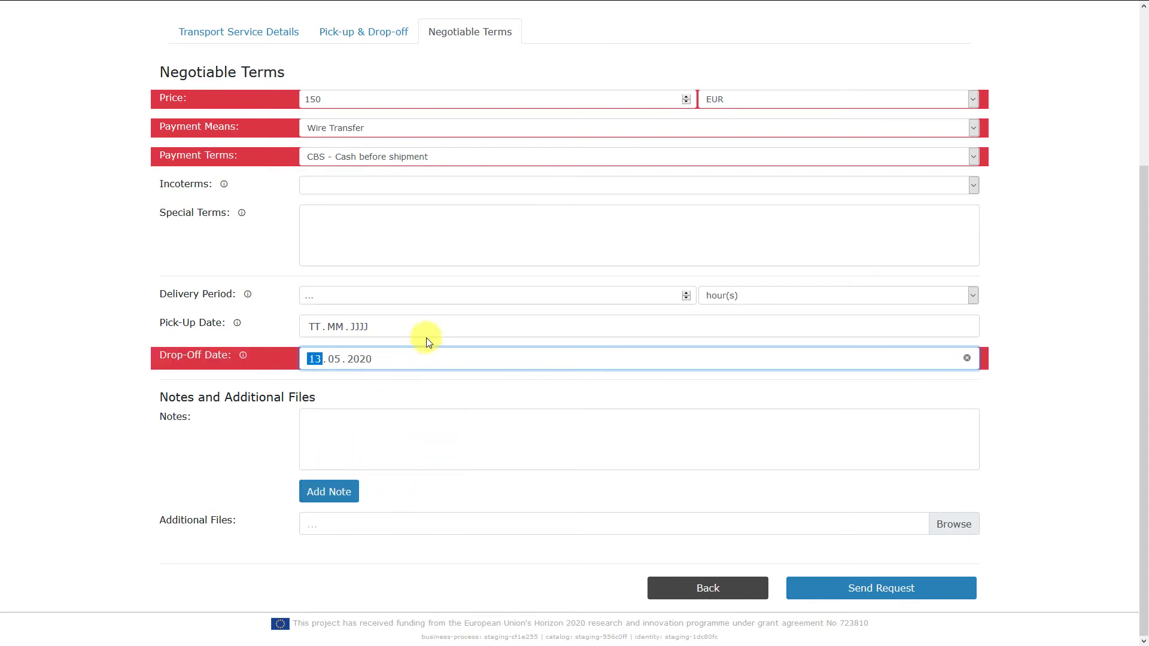
left_click(588, 296)
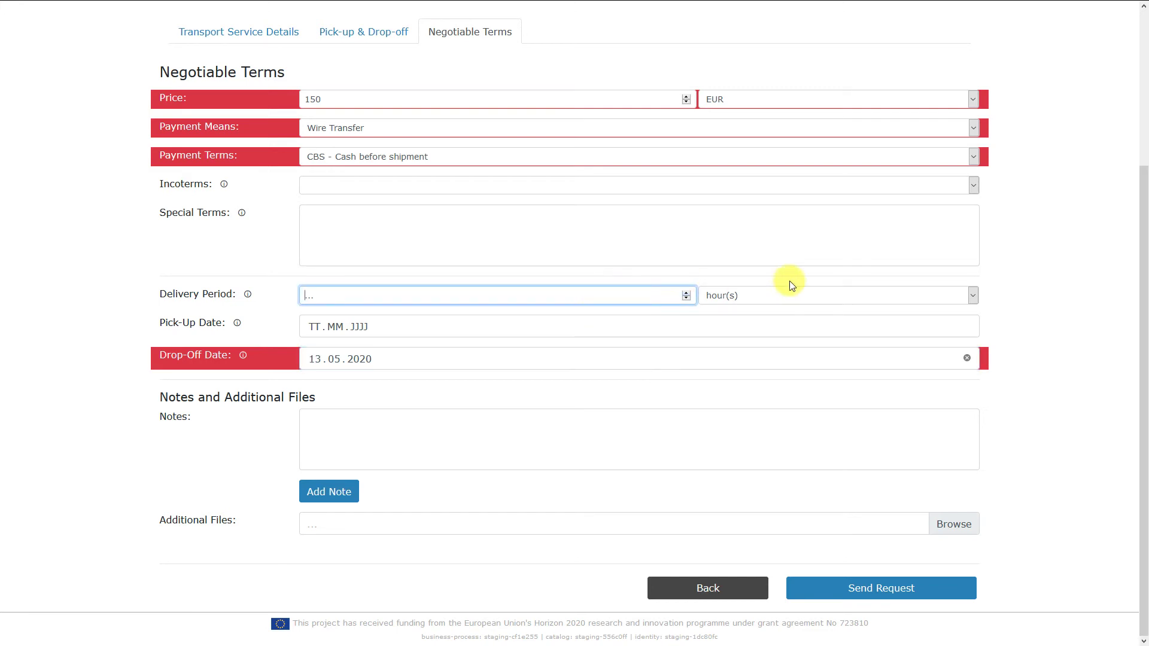
type("2")
left_click(856, 295)
left_click(744, 326)
left_click(1097, 272)
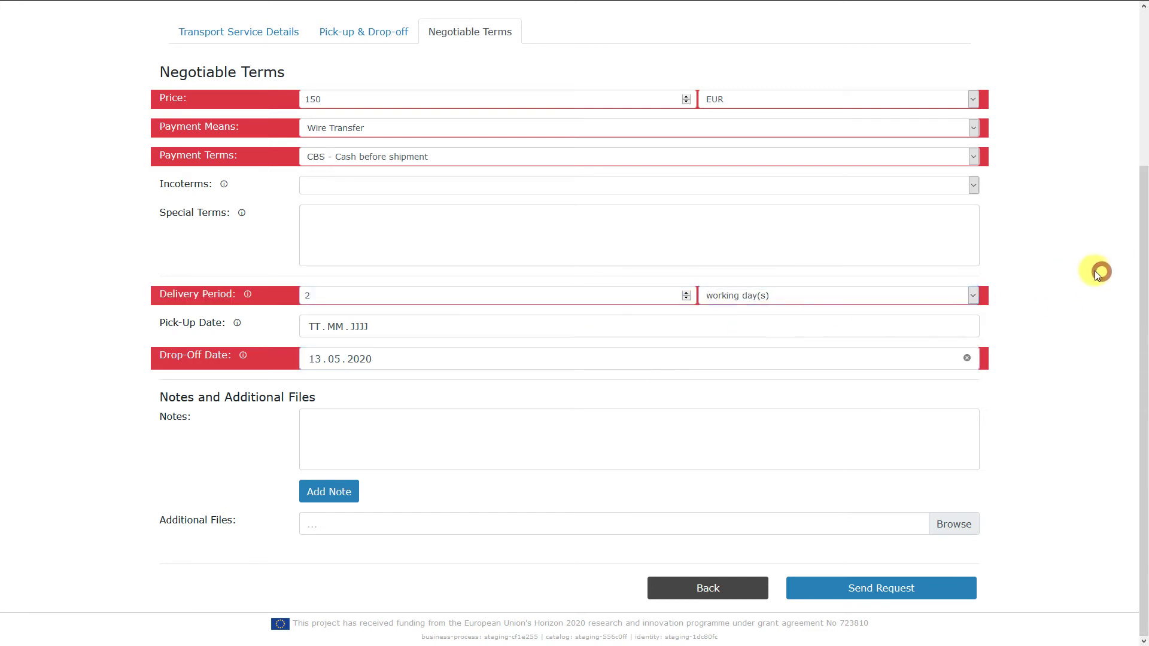
left_click(926, 600)
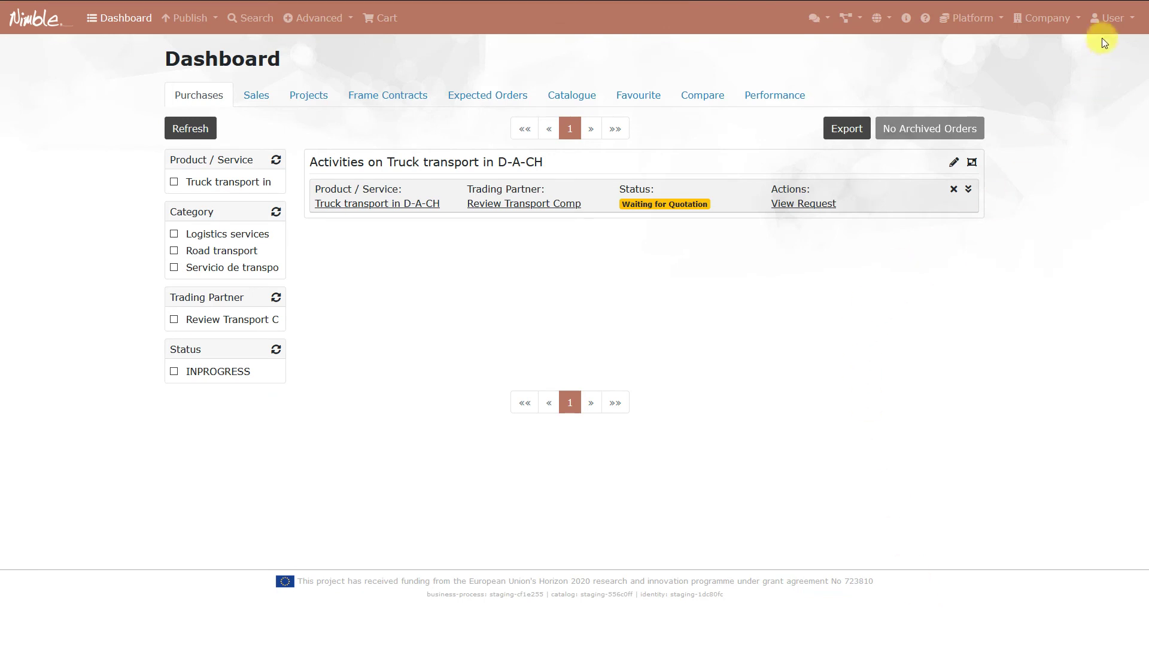
- Log out and log in with the transport company's saved account
left_click(1107, 19)
left_click(1084, 66)
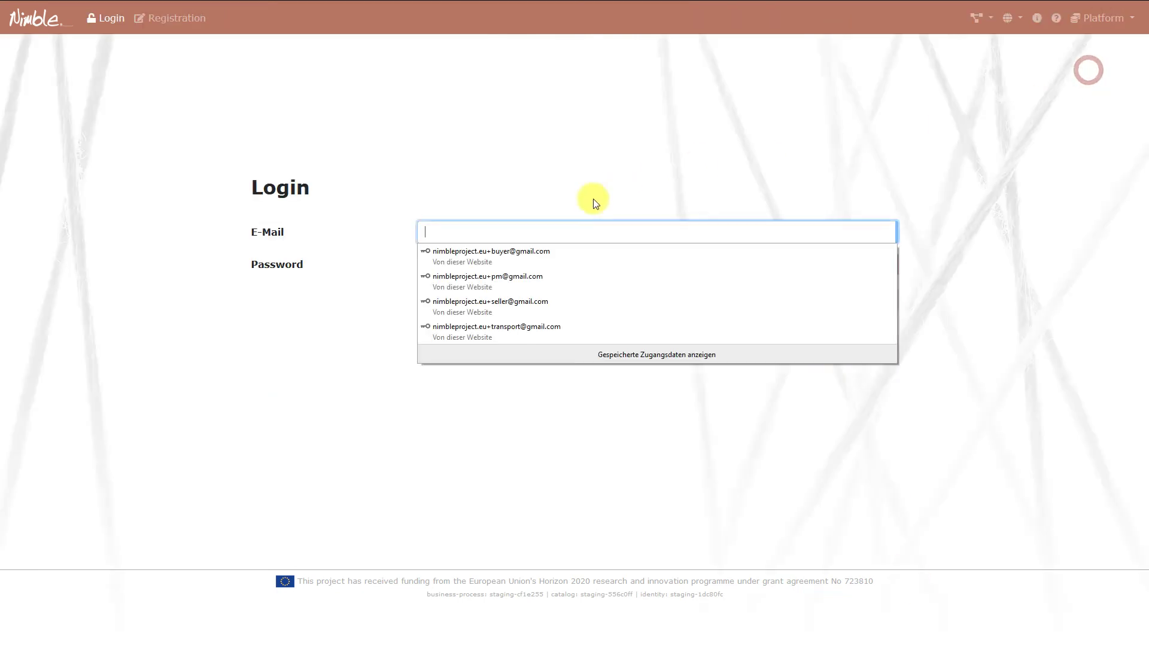
left_click(510, 287)
left_click(790, 305)
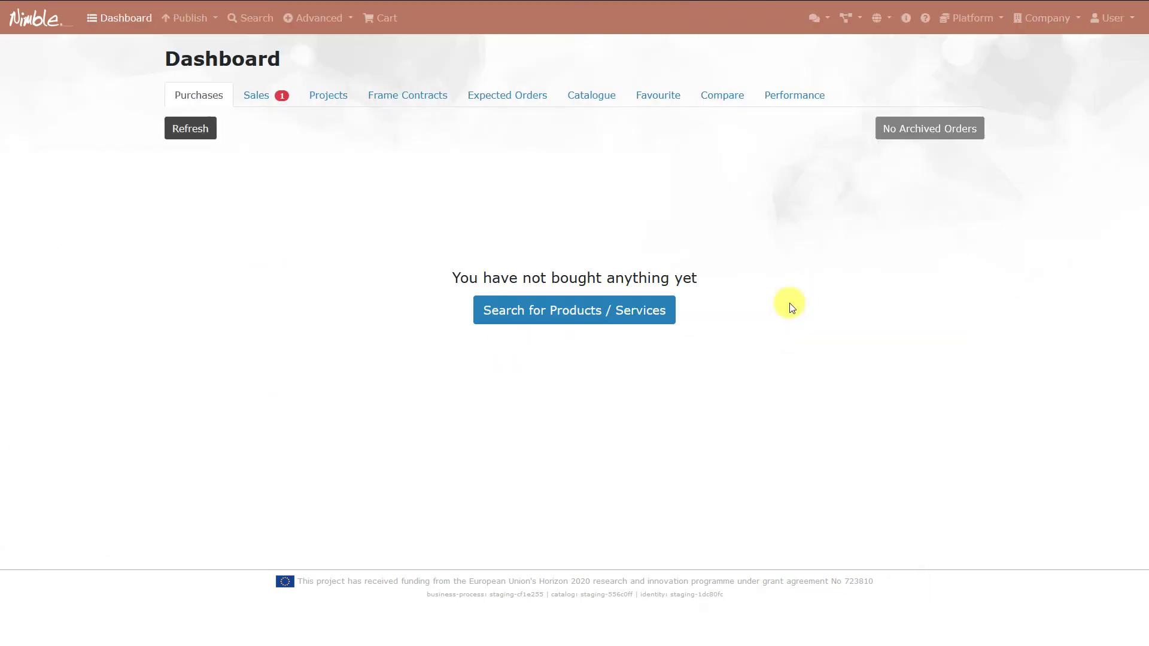
- Open the Truck transport in D-A-CH request among the sales, review its addresses and negotiable terms, and accept the offer
left_click(265, 94)
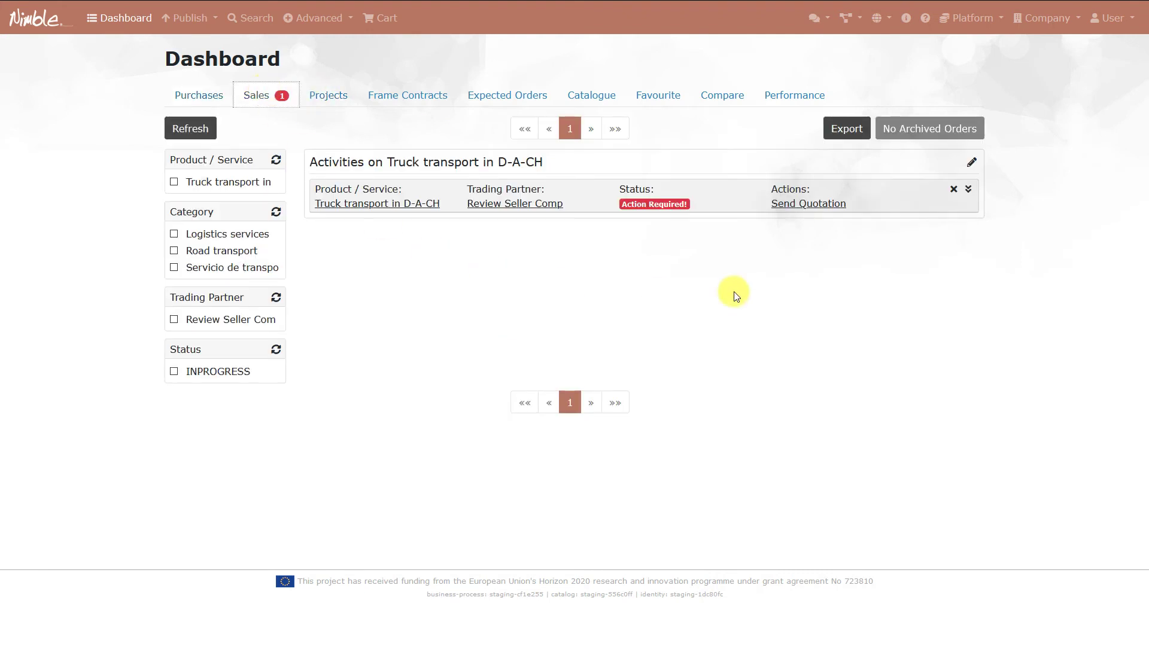
left_click(819, 206)
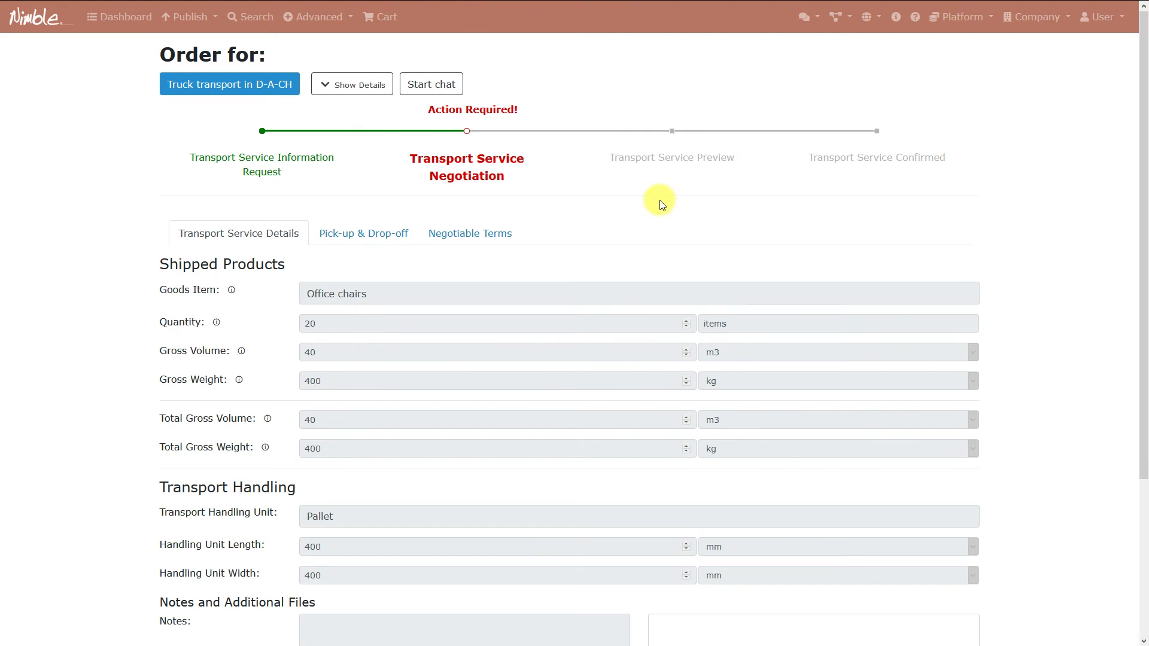
scroll(660, 200, "down", 3)
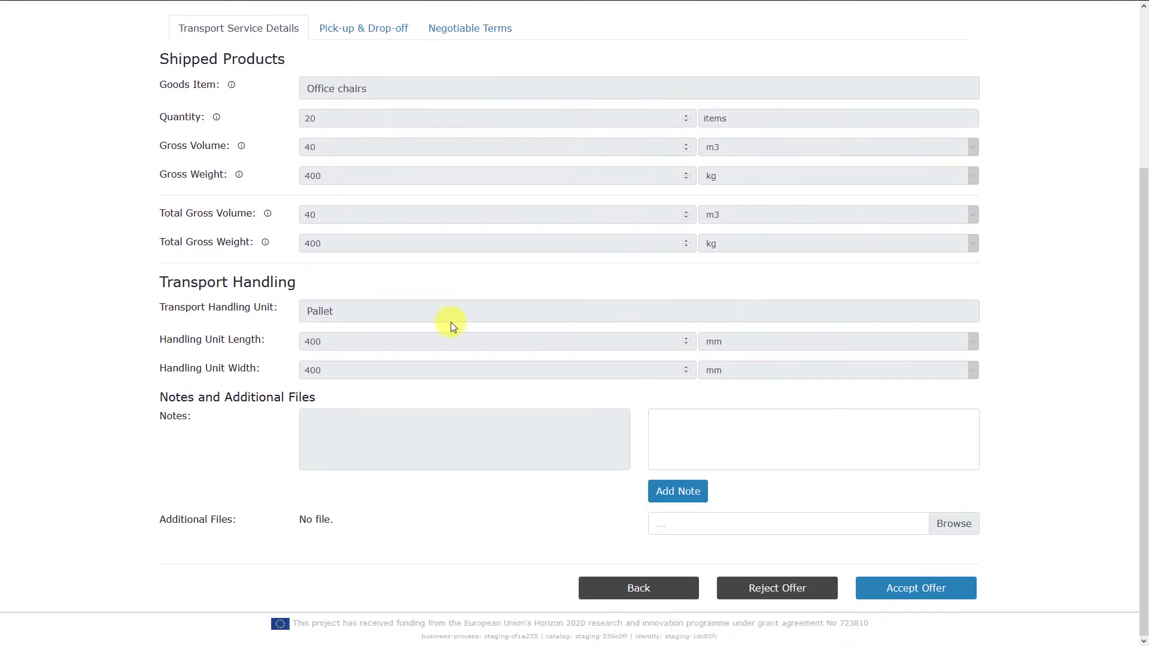
scroll(511, 377, "up", 2)
left_click(369, 157)
scroll(446, 251, "down", 2)
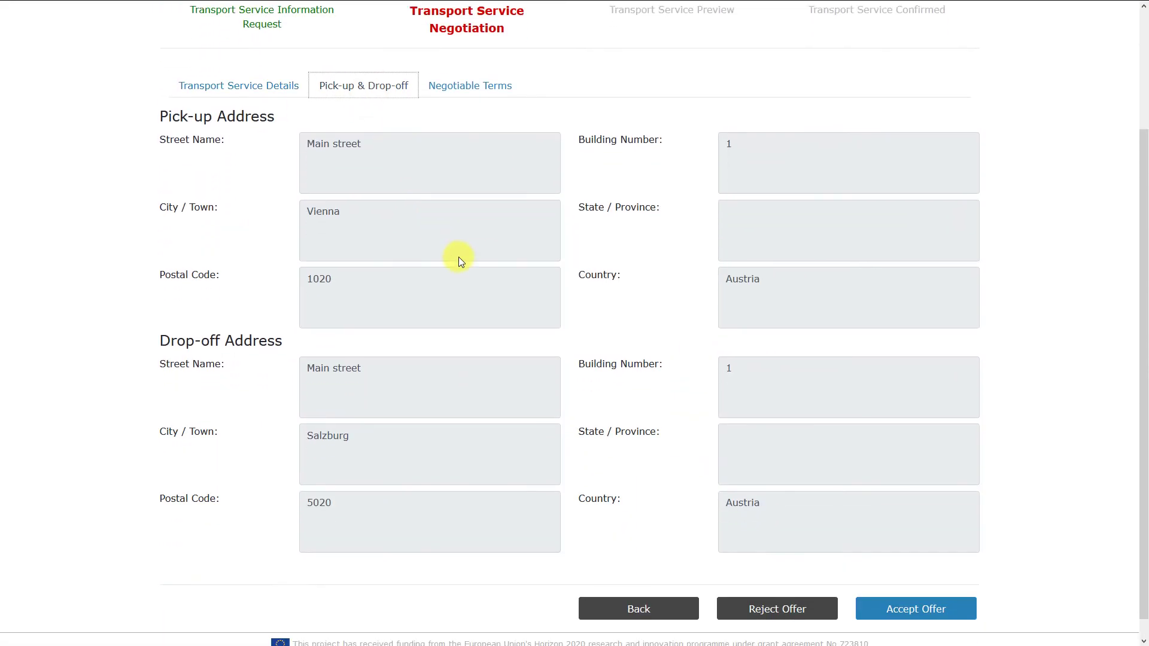
left_click(458, 64)
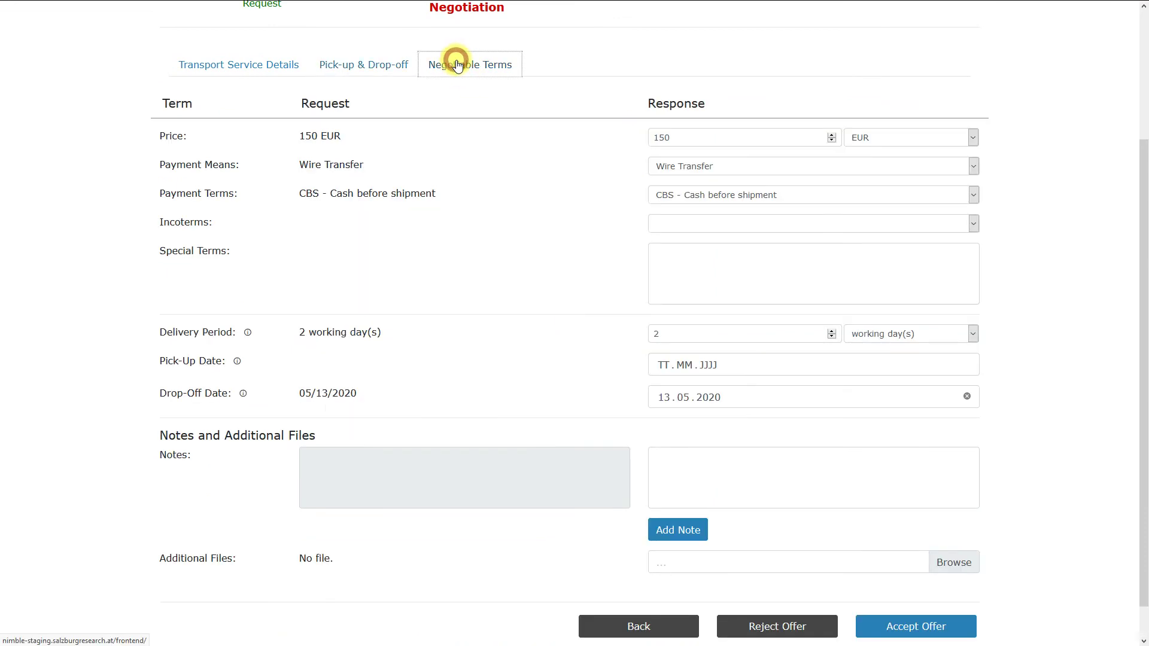
scroll(745, 129, "down", 1)
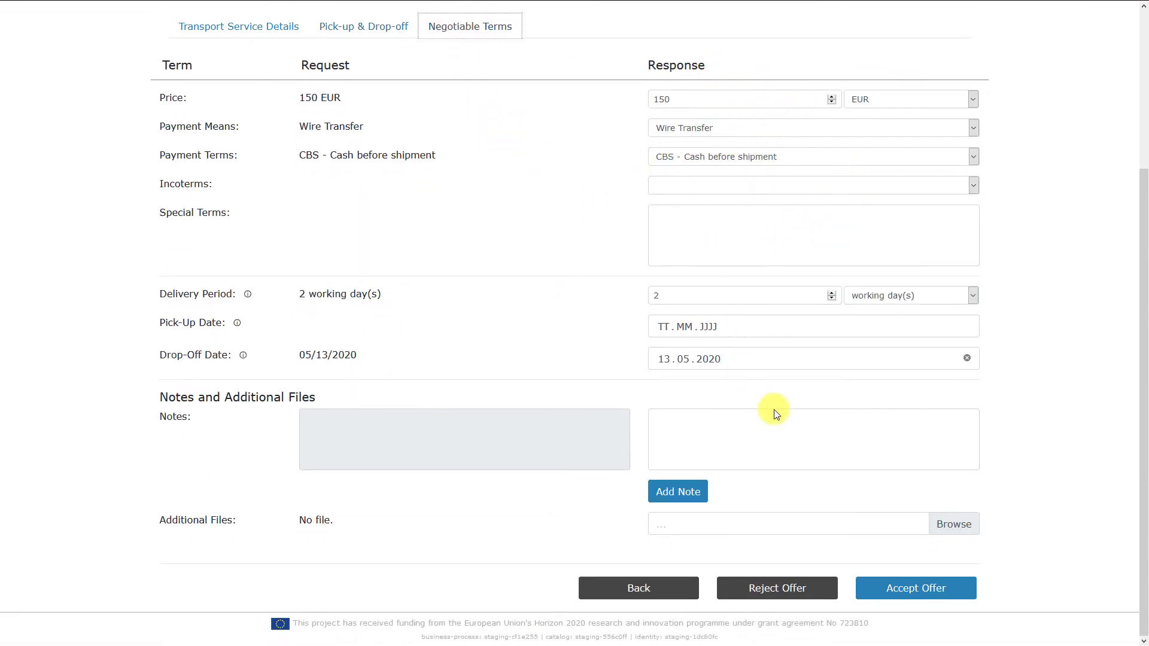
left_click(903, 590)
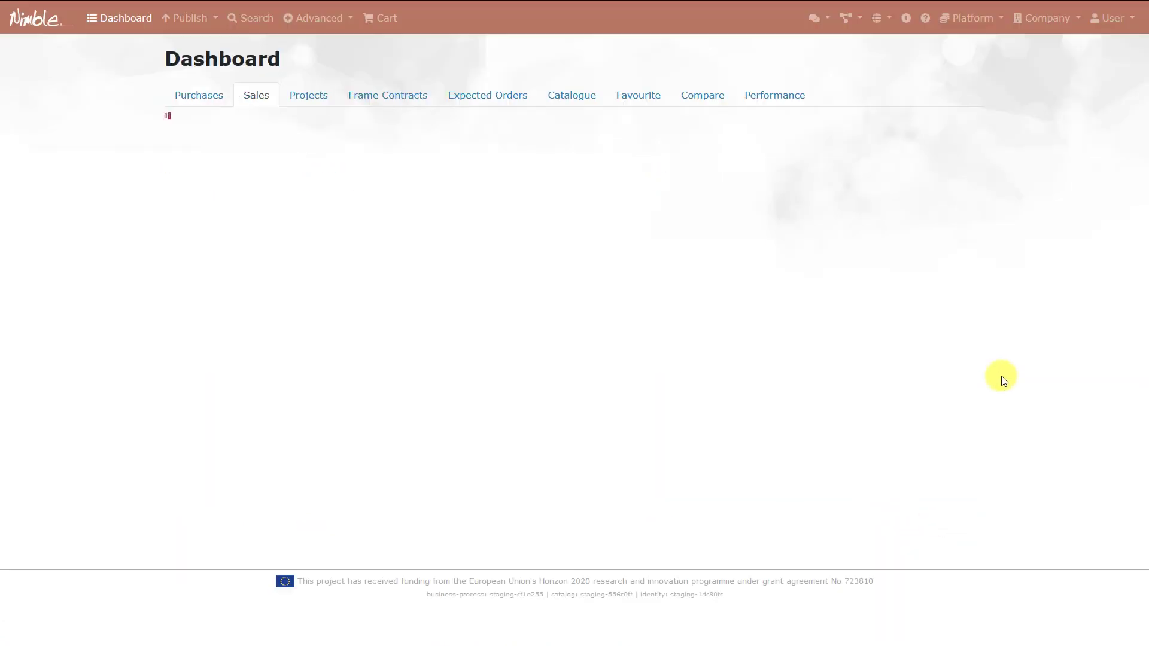
- Log out of the transport company's account and log back in with the seller's saved account
left_click(1114, 18)
left_click(1085, 65)
left_click(533, 223)
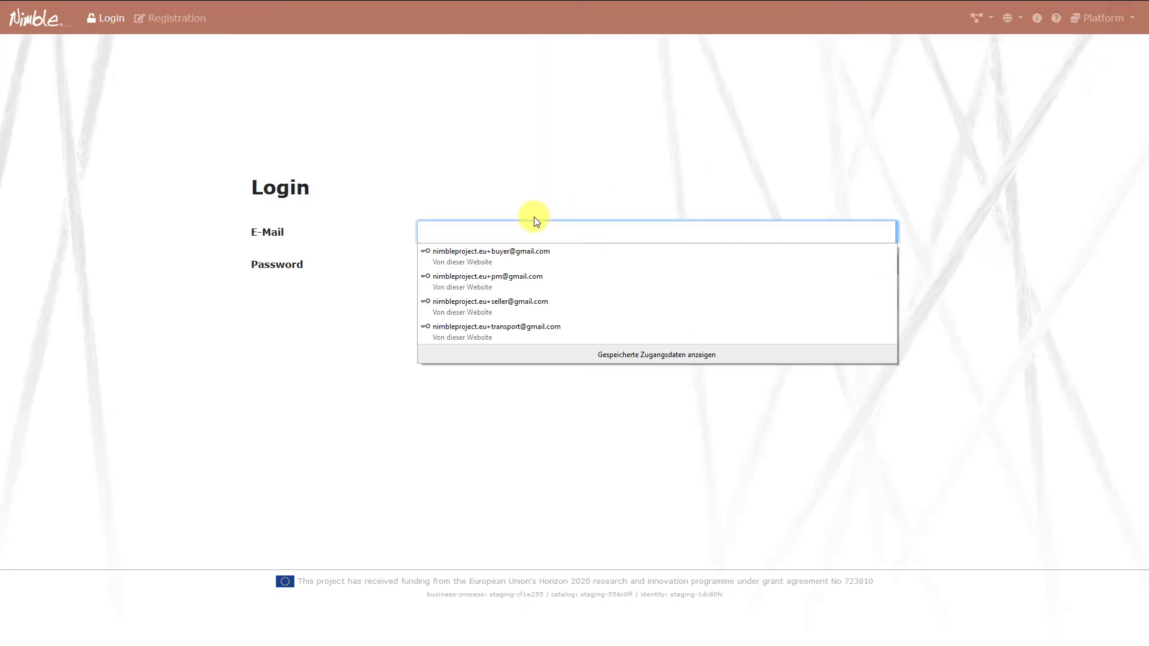
left_click(523, 307)
left_click(754, 304)
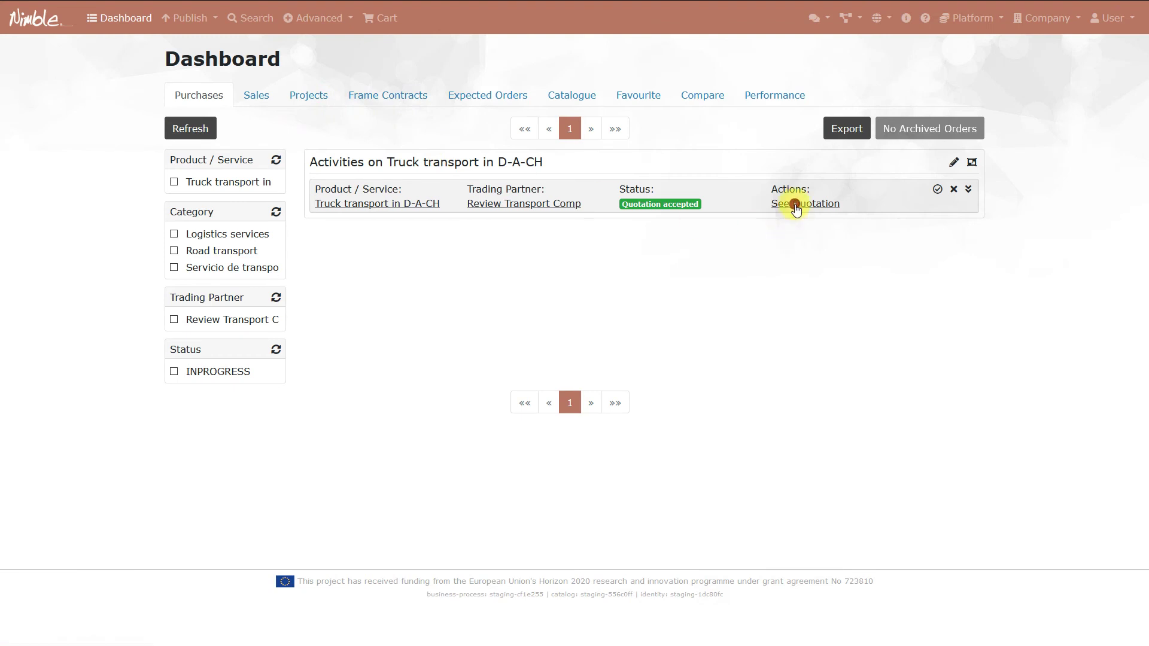
- Open the accepted Truck transport in D-A-CH quotation, review its service details, addresses and negotiable terms, and accept it for ordering
left_click(794, 204)
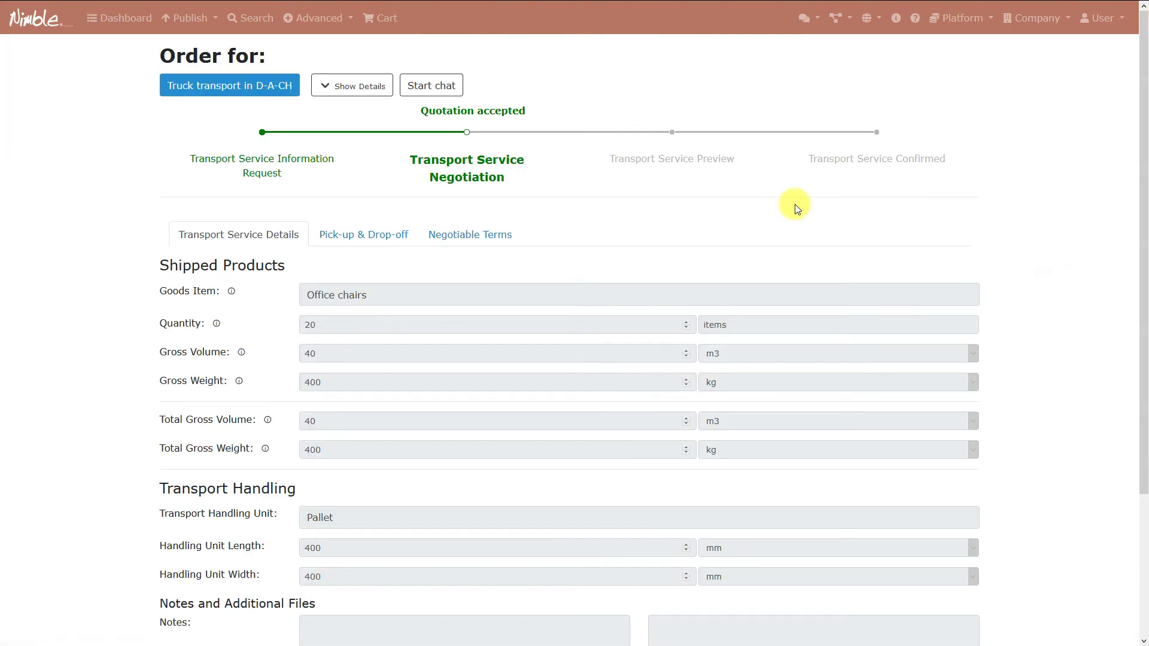
scroll(795, 206, "down", 3)
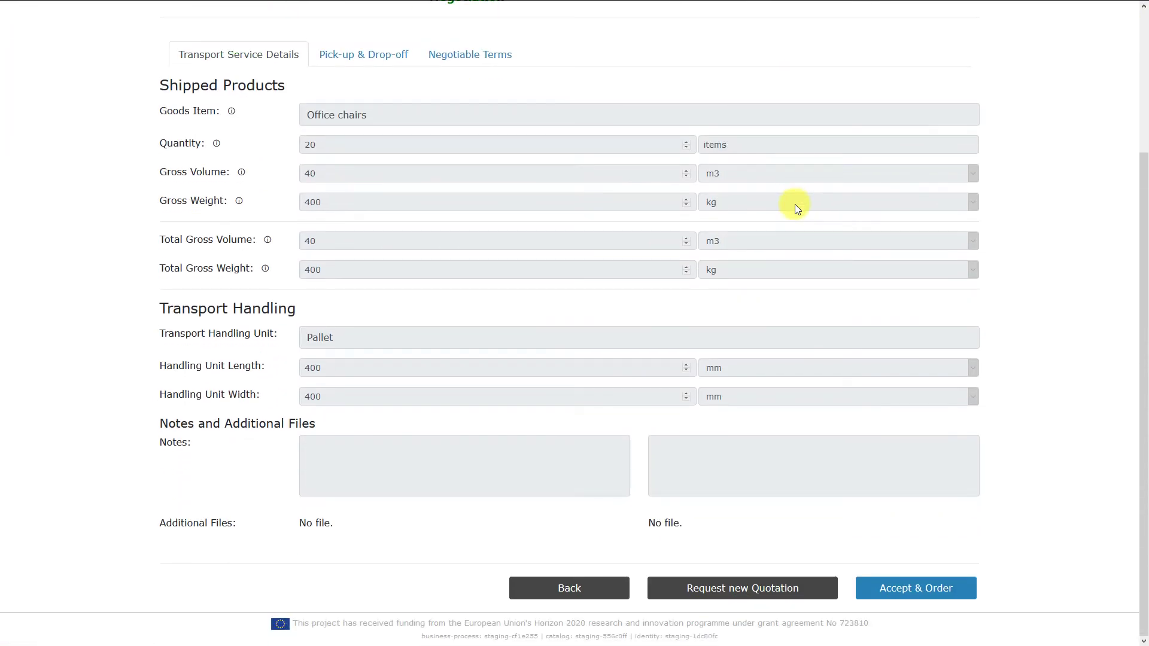
scroll(794, 203, "up", 1)
left_click(358, 114)
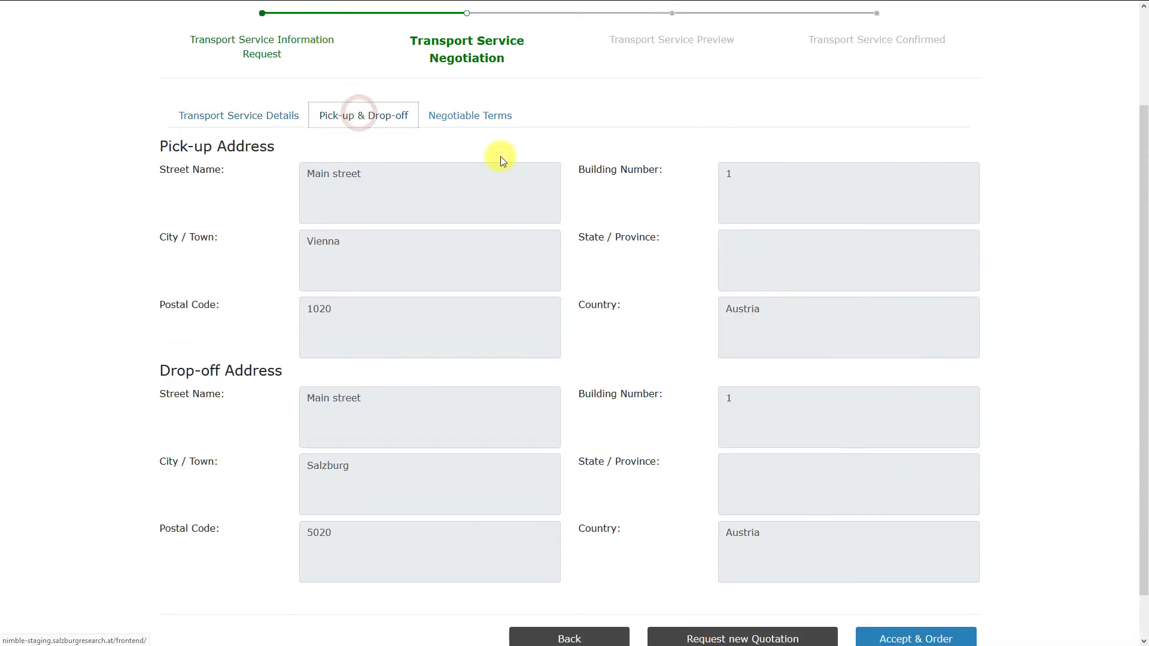
left_click(455, 114)
left_click(910, 608)
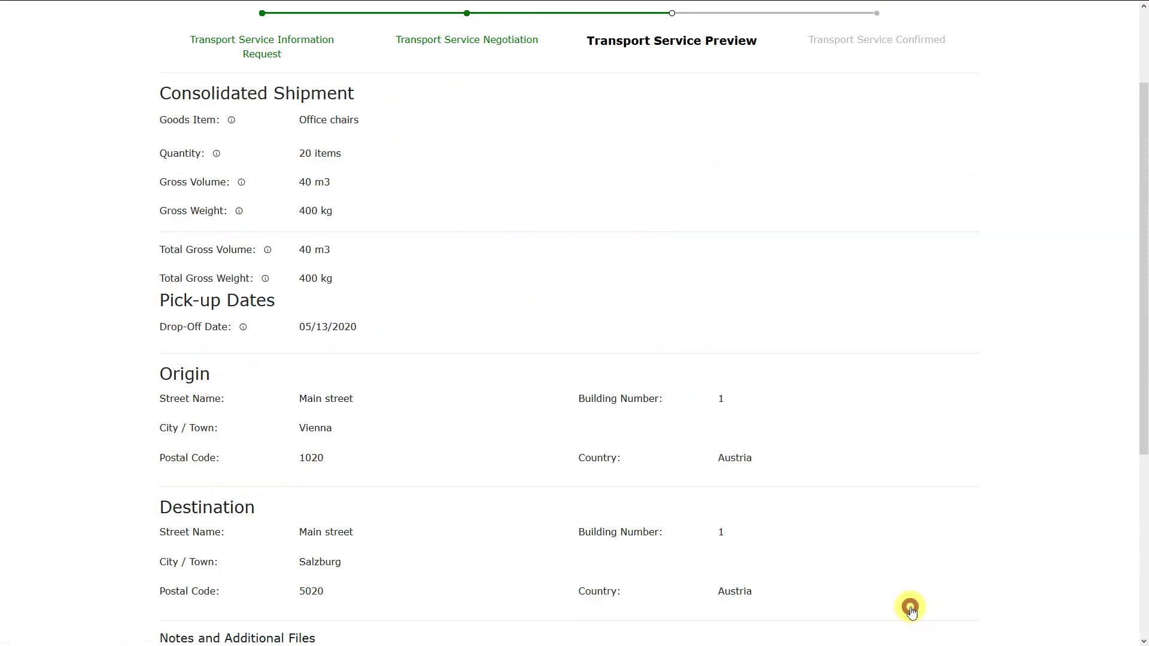
- Review the shipment, drop-off date, origin and destination in the transport service preview, and send the execution plan terms
scroll(833, 364, "up", 1)
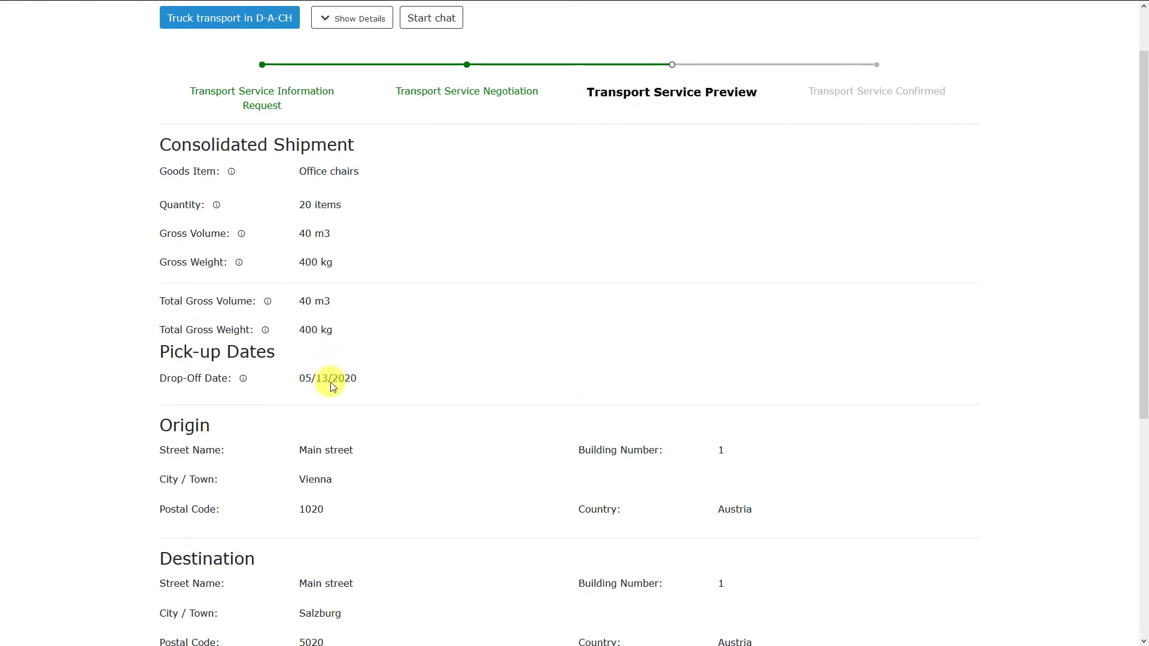
scroll(371, 419, "down", 4)
scroll(411, 405, "down", 3)
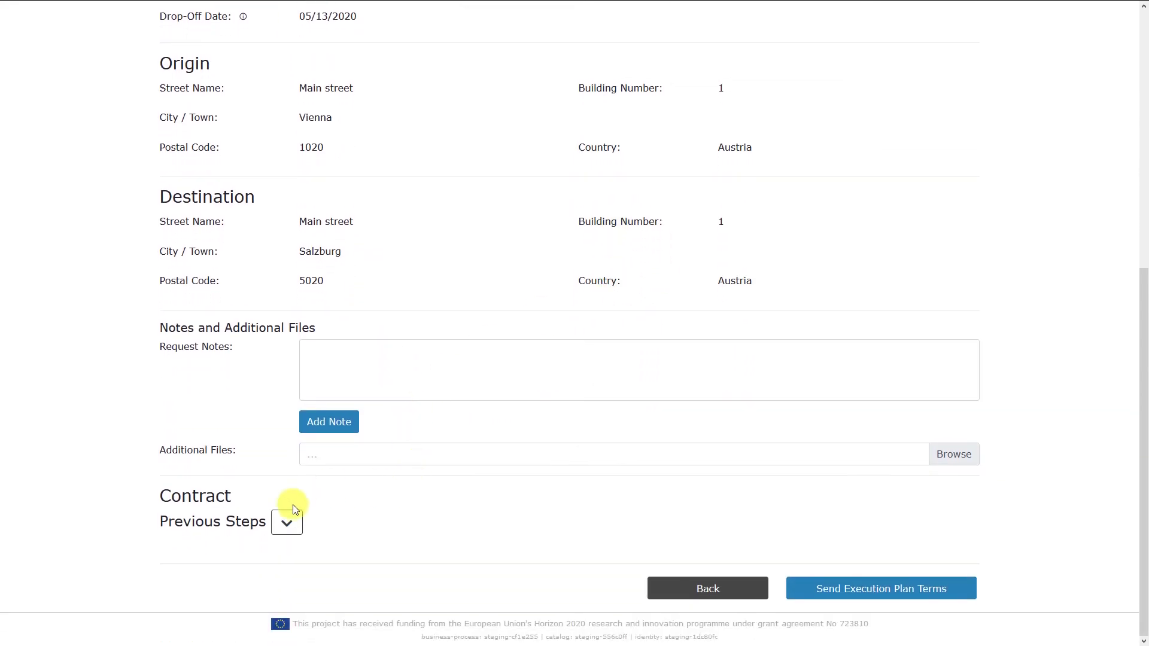
left_click(845, 589)
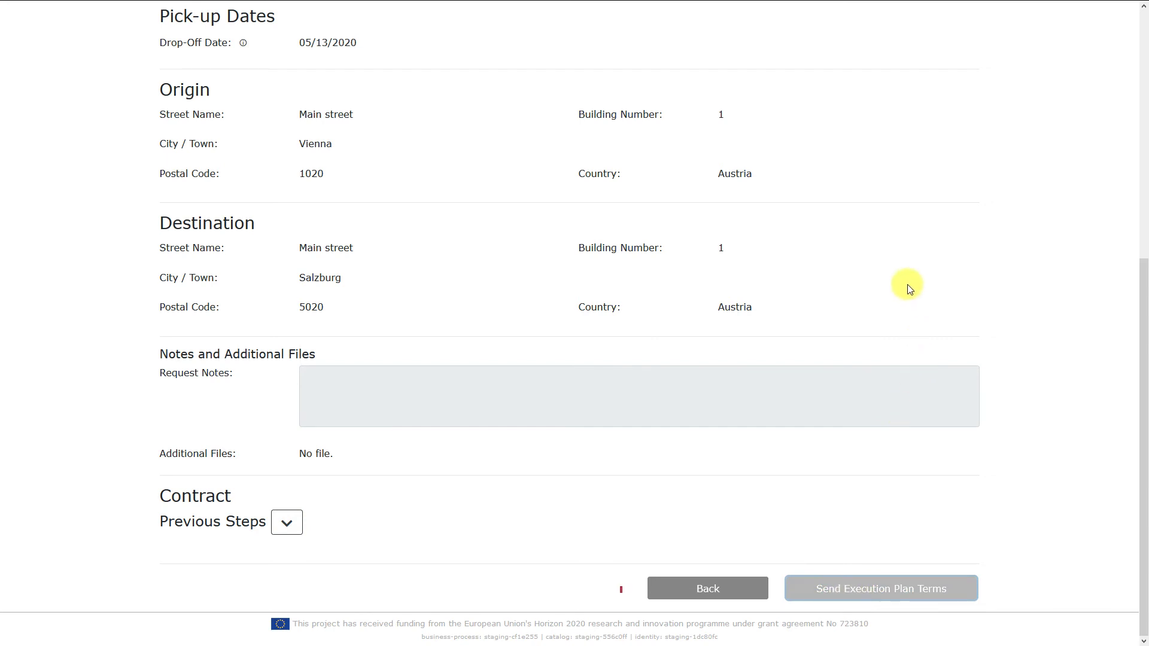
- Log out of the seller's account and log in with the transport company's saved account
left_click(1095, 33)
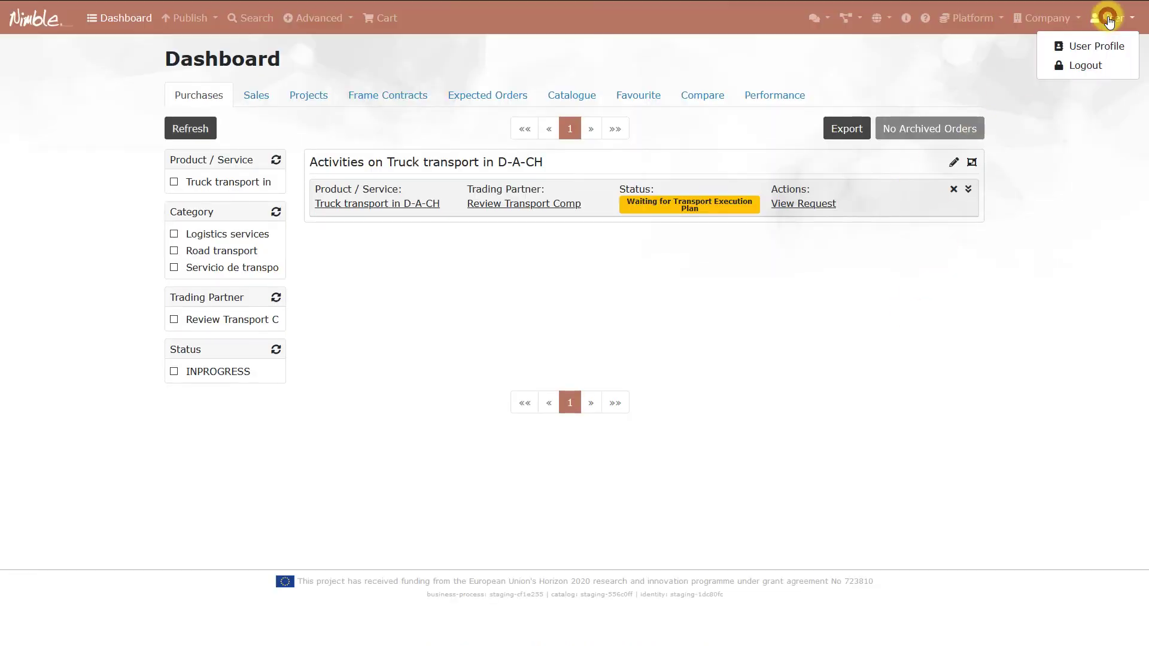
left_click(1092, 63)
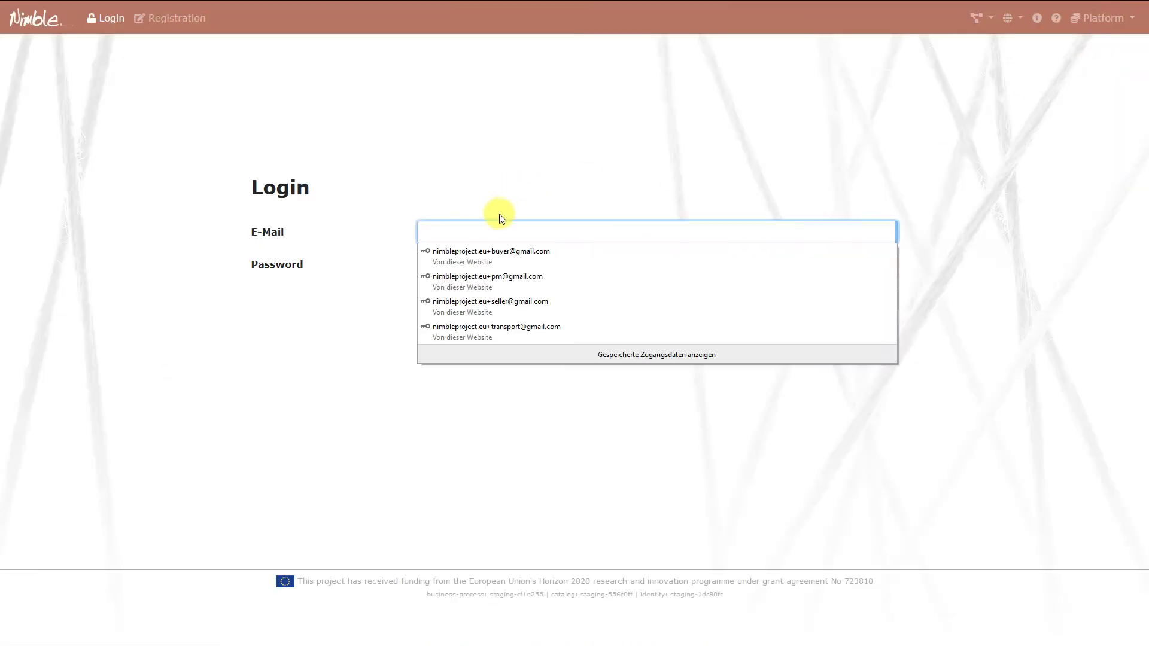
left_click(513, 334)
left_click(786, 301)
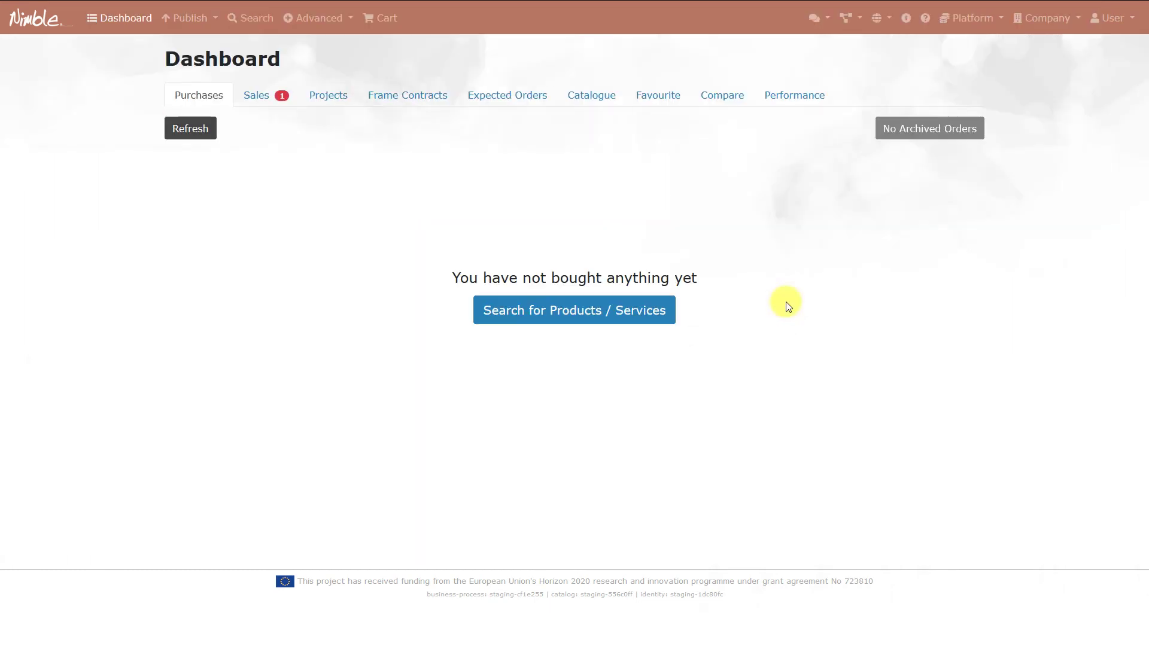
- Open the transport execution plan request for Truck transport in D-A-CH among the sales and accept it
left_click(265, 94)
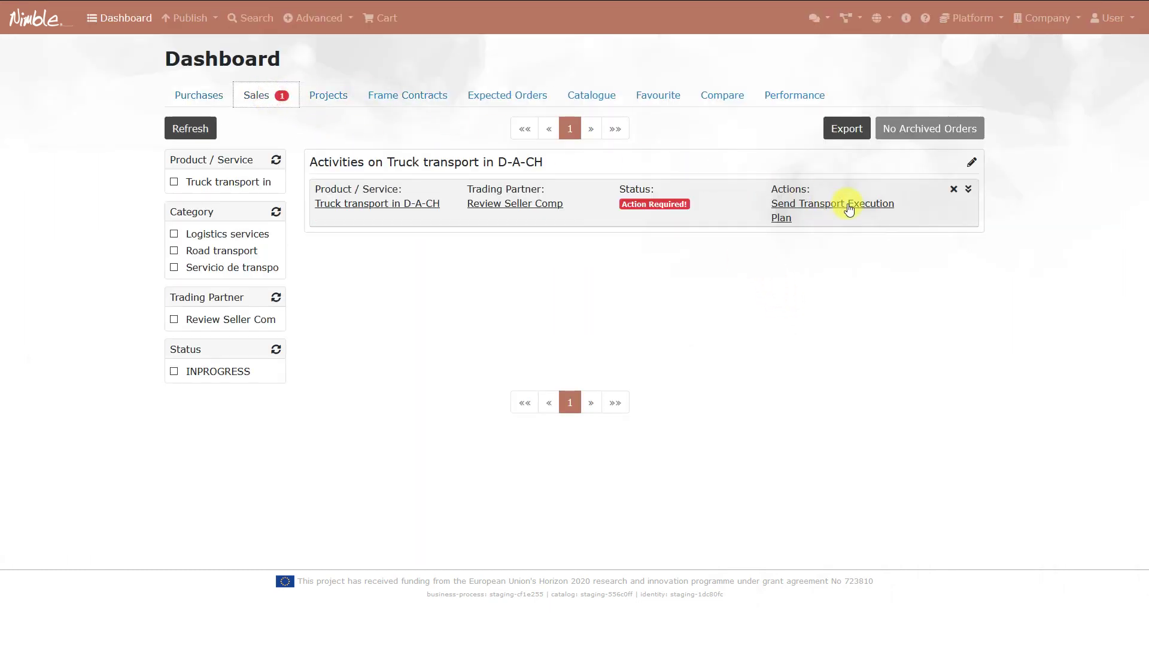
left_click(849, 207)
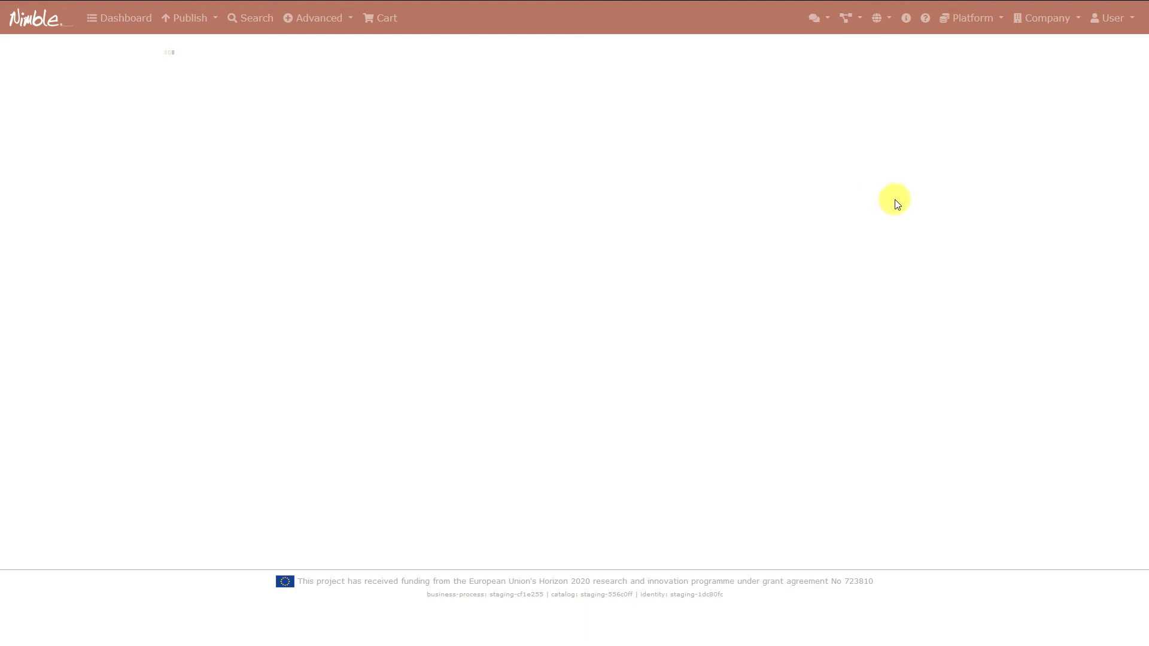
scroll(895, 200, "down", 9)
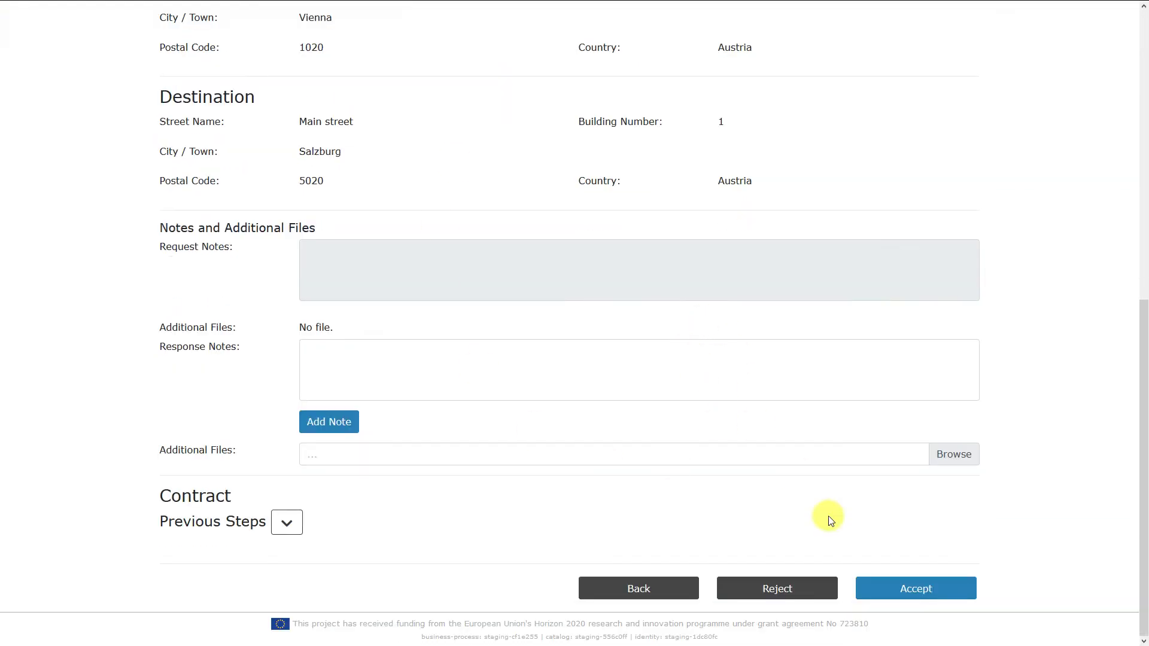
left_click(904, 588)
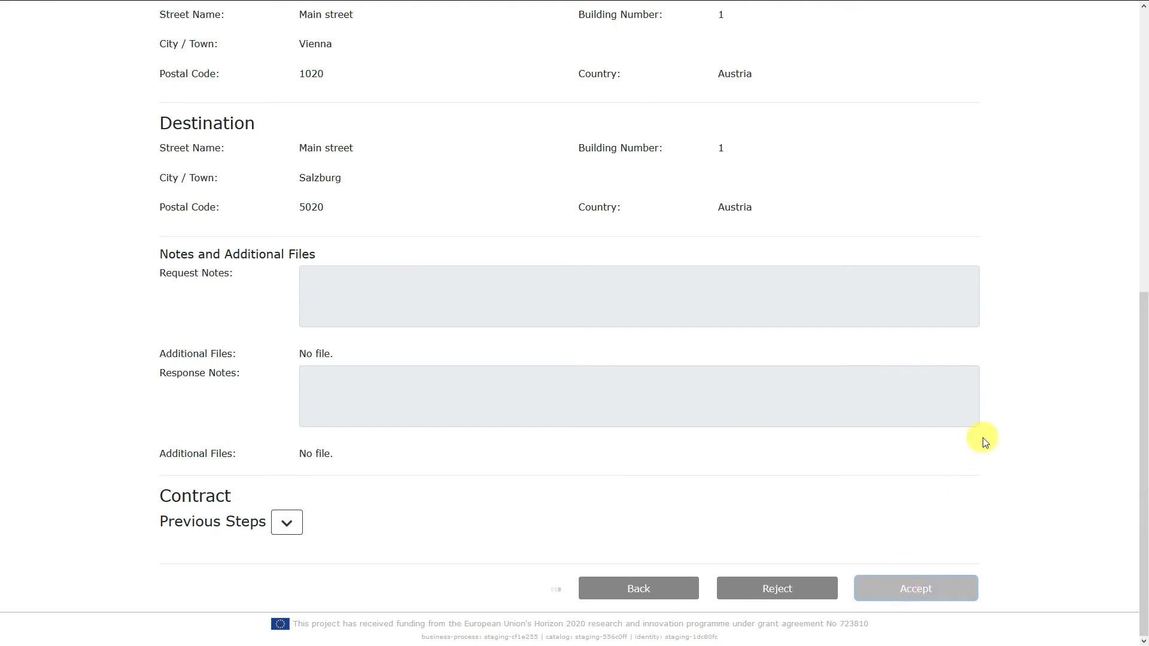
- Reopen the Truck transport in D-A-CH order from the sales and examine its shipment, addresses and process status
left_click(262, 102)
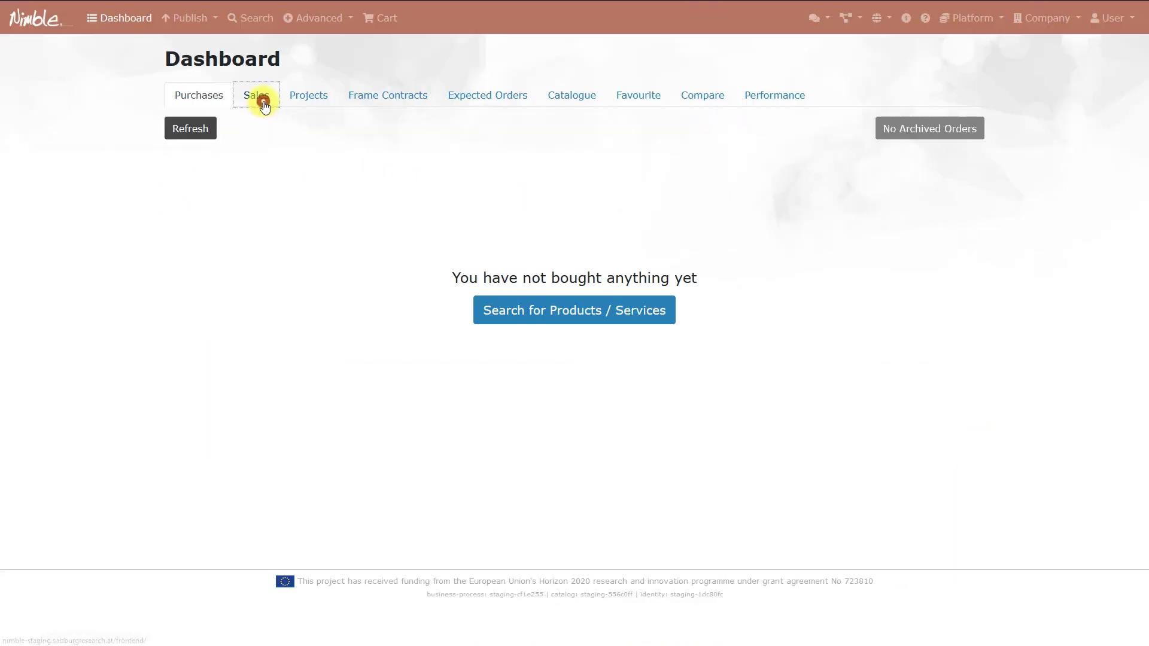
left_click(856, 204)
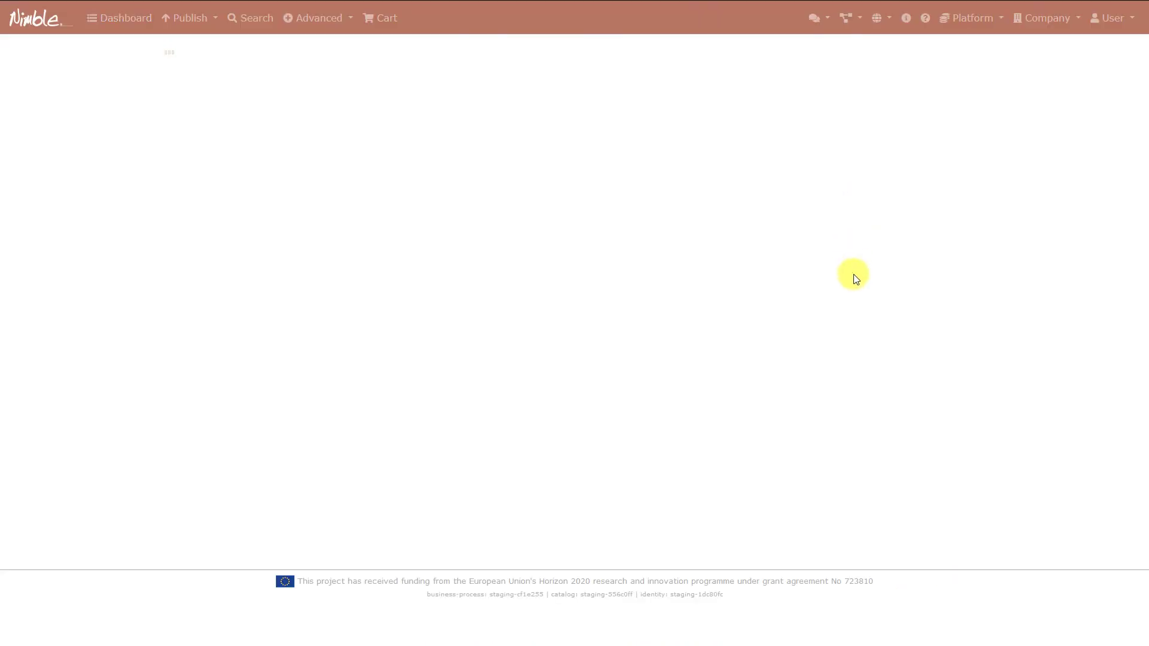
scroll(858, 308, "down", 9)
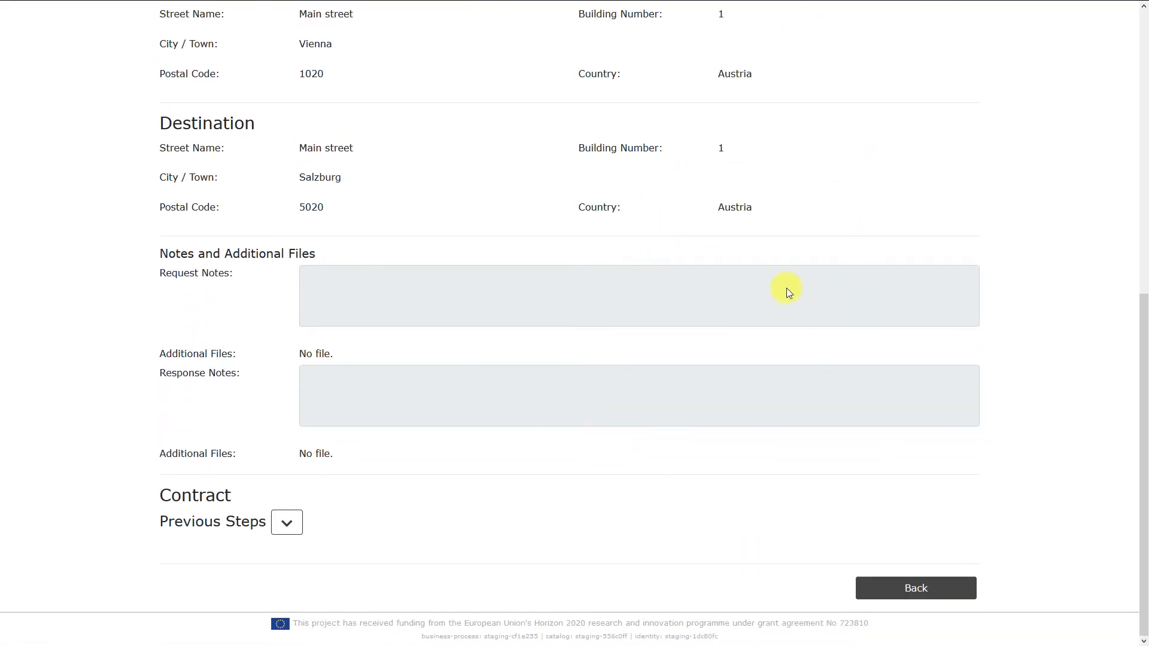
scroll(778, 305, "up", 10)
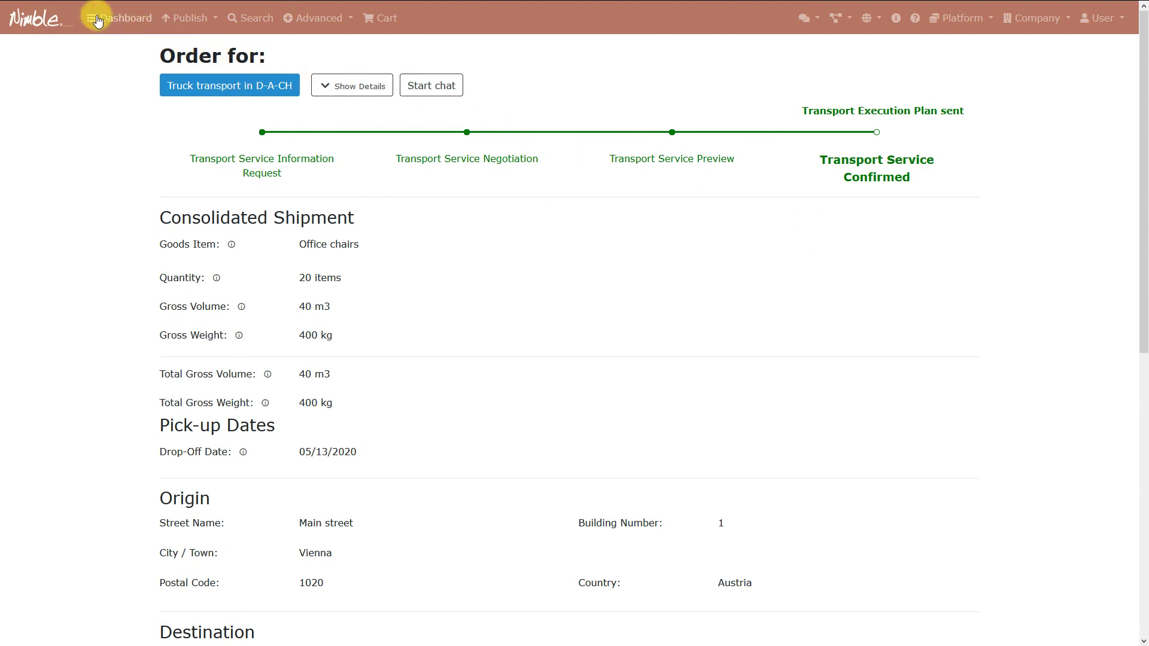
- Log out of the transport company's account and log in with the buyer's saved account
left_click(1104, 18)
left_click(1097, 63)
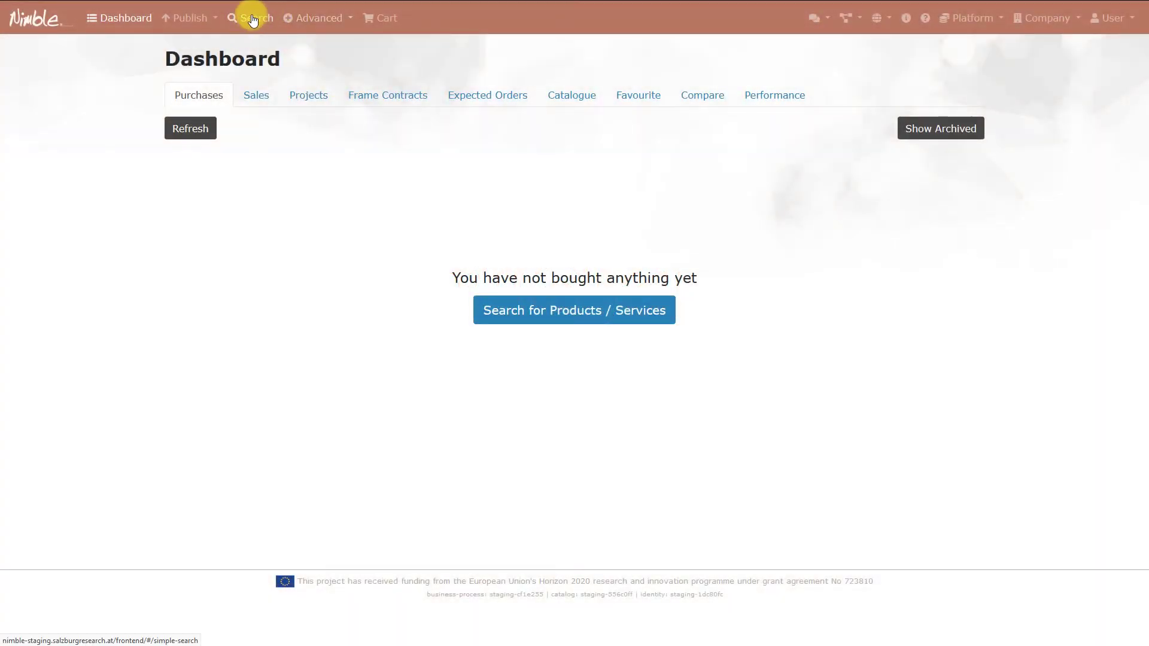
- Search the products and services by name for "office chair"
left_click(252, 19)
left_click(370, 106)
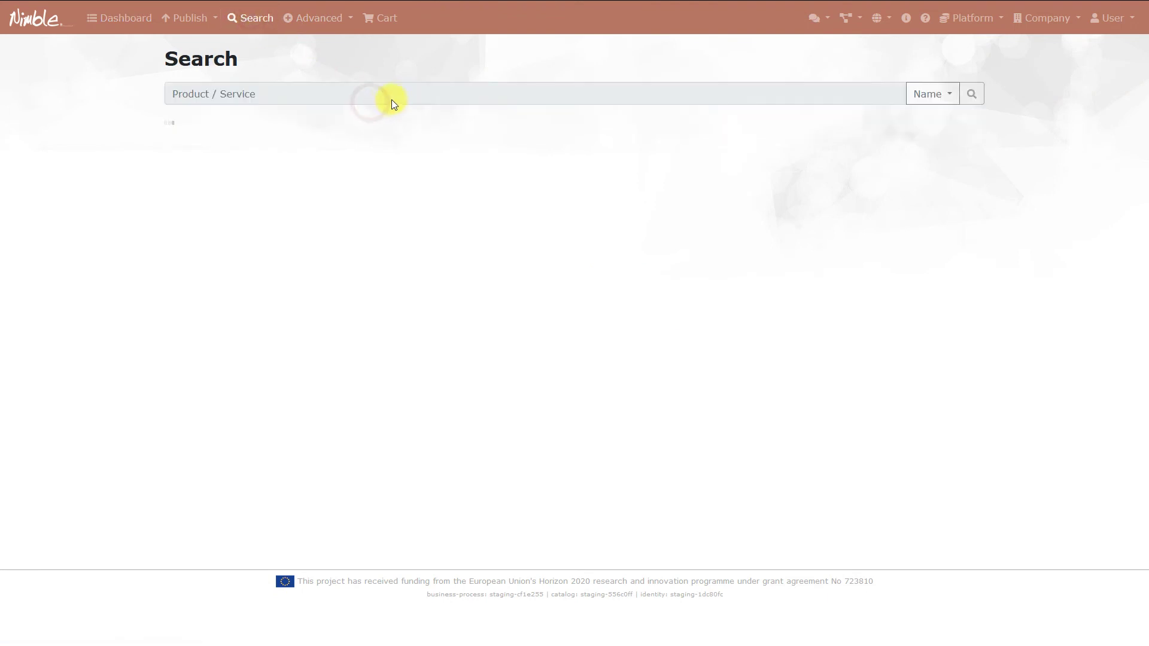
left_click(430, 97)
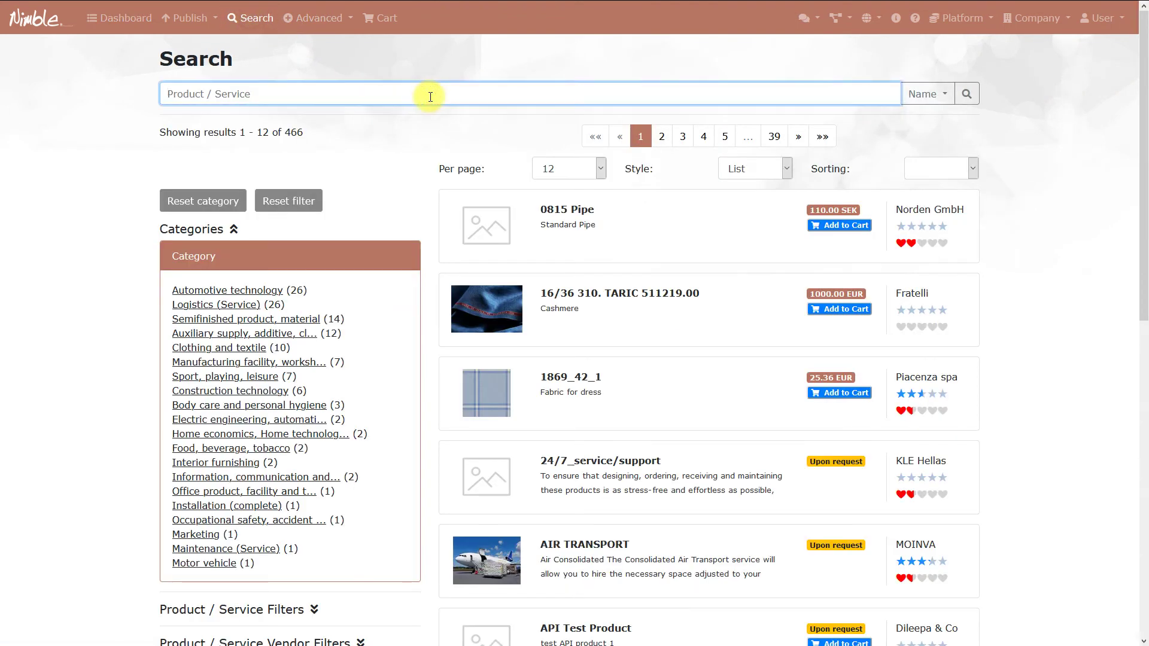
type("office chair")
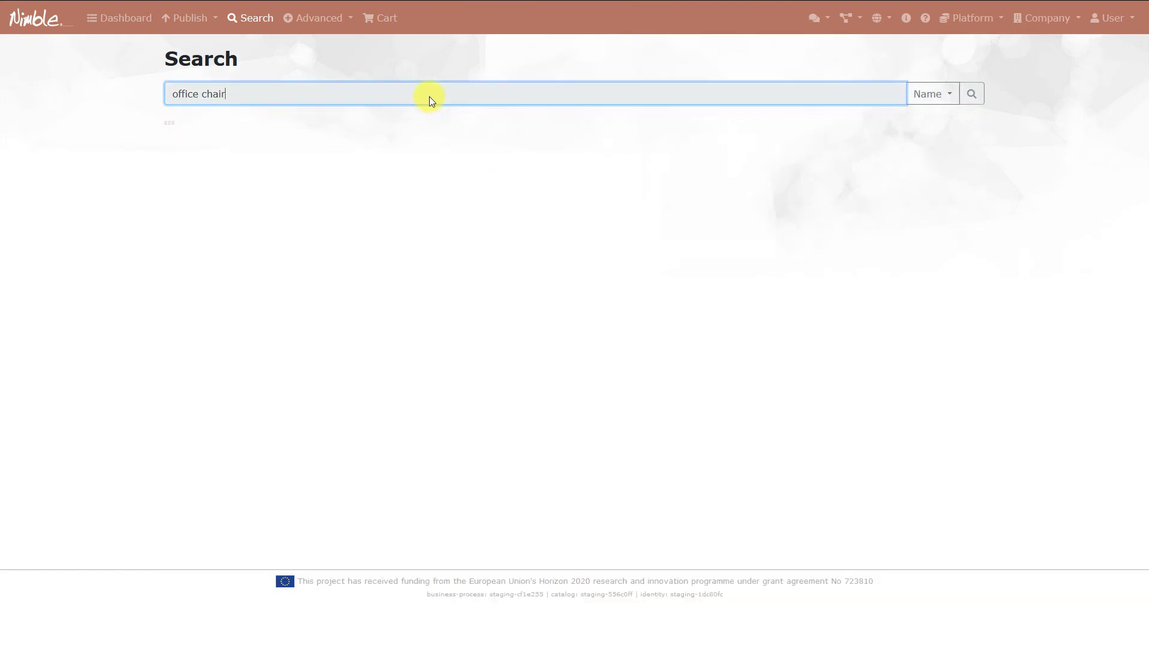
left_click(80, 93)
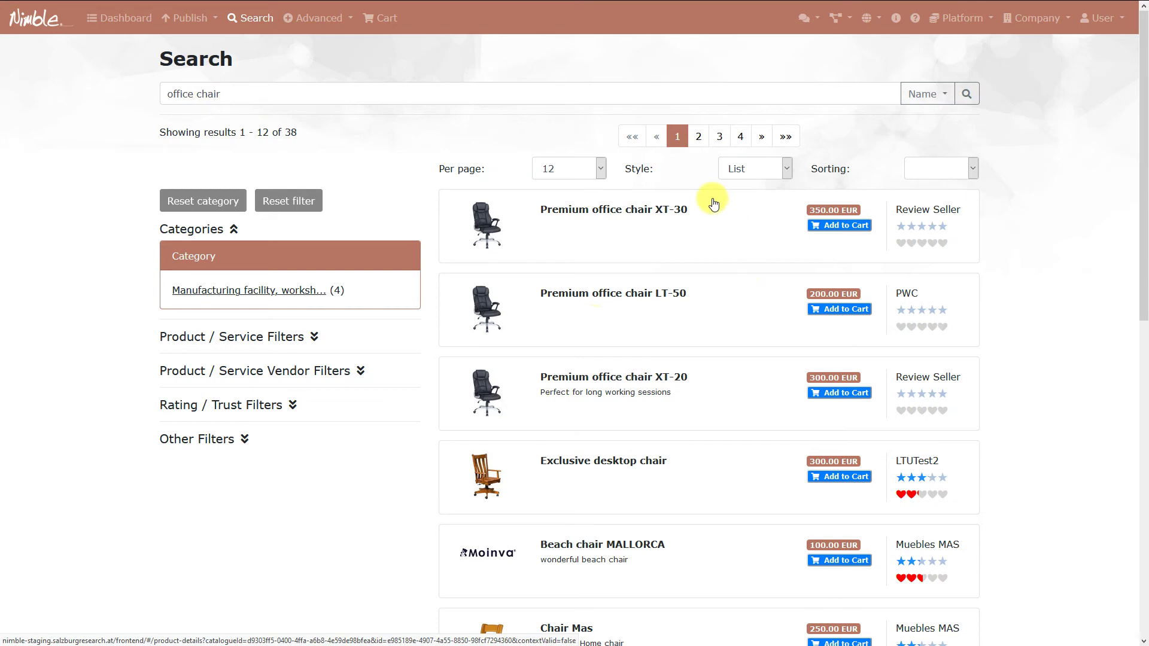
- Add the Premium office chairs XT-30, LT-50 and XT-20 to the shopping cart
left_click(824, 227)
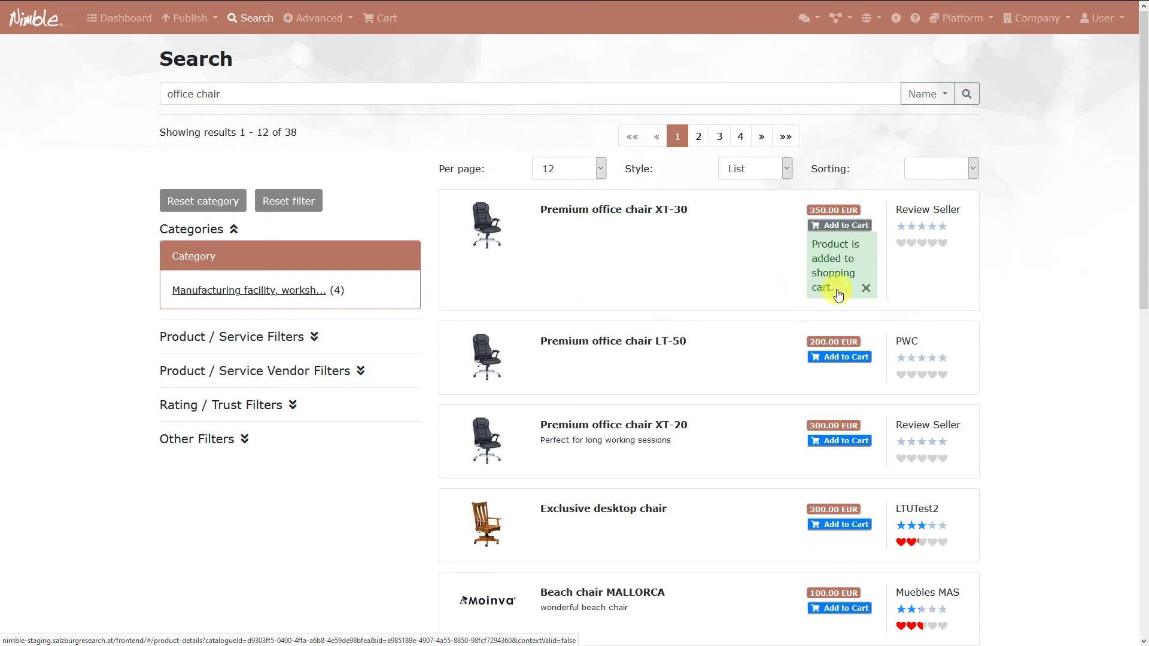
left_click(845, 358)
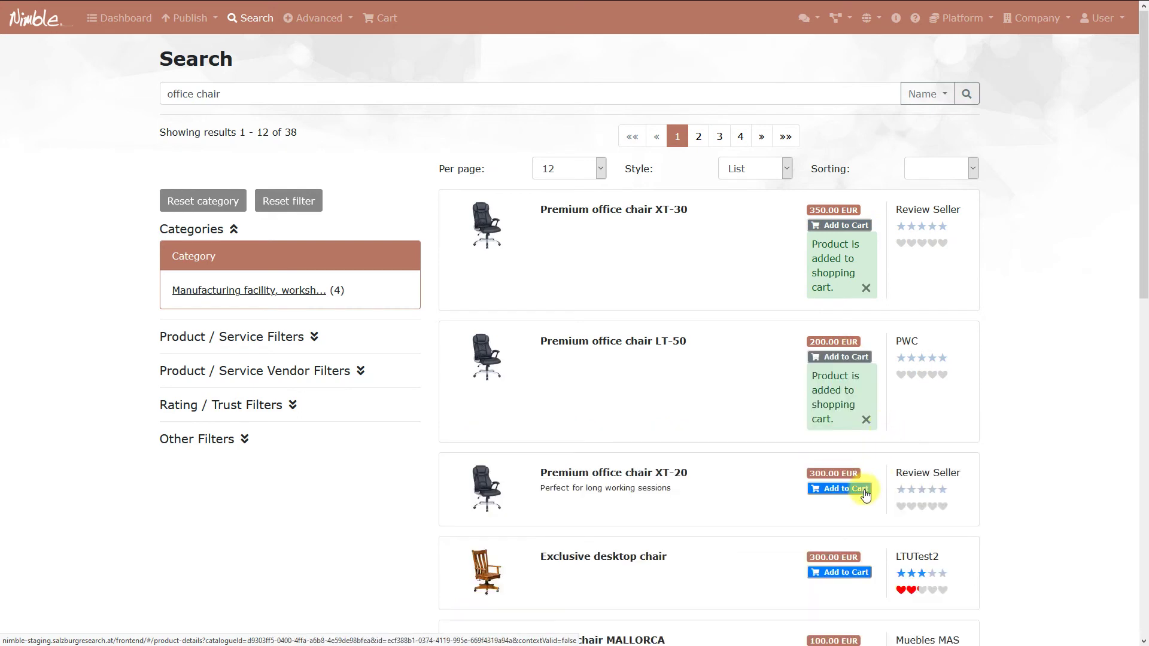
left_click(865, 492)
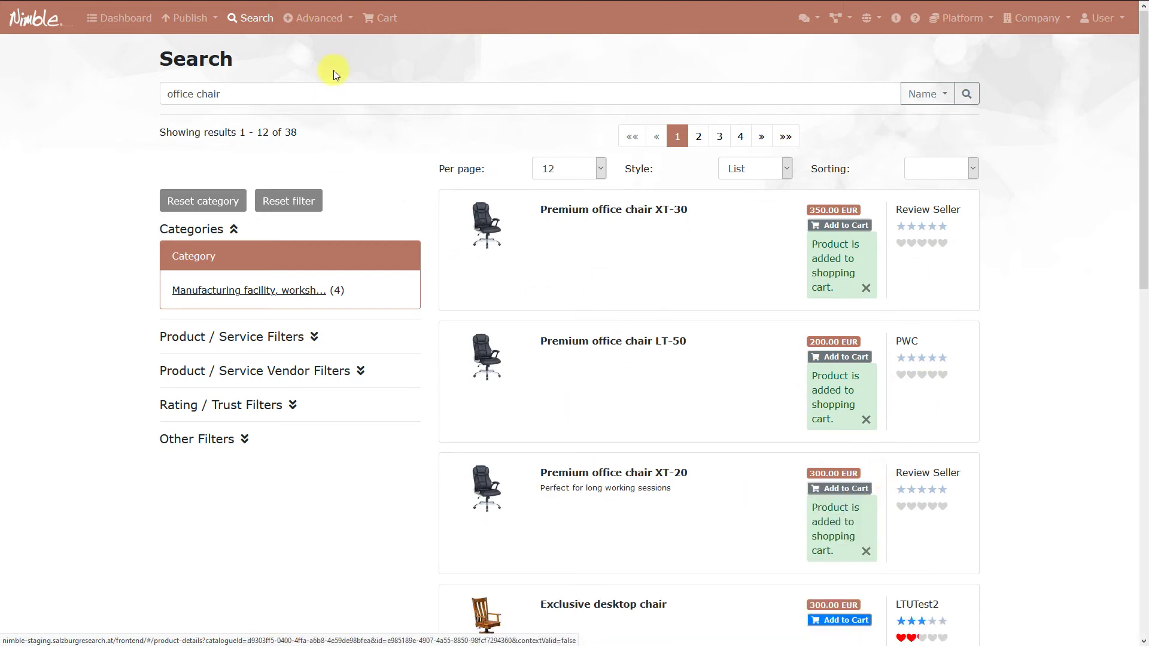
- Open the cart, examine the details and manufacturer's terms of Premium office chair XT-30, and collapse its entry
left_click(390, 23)
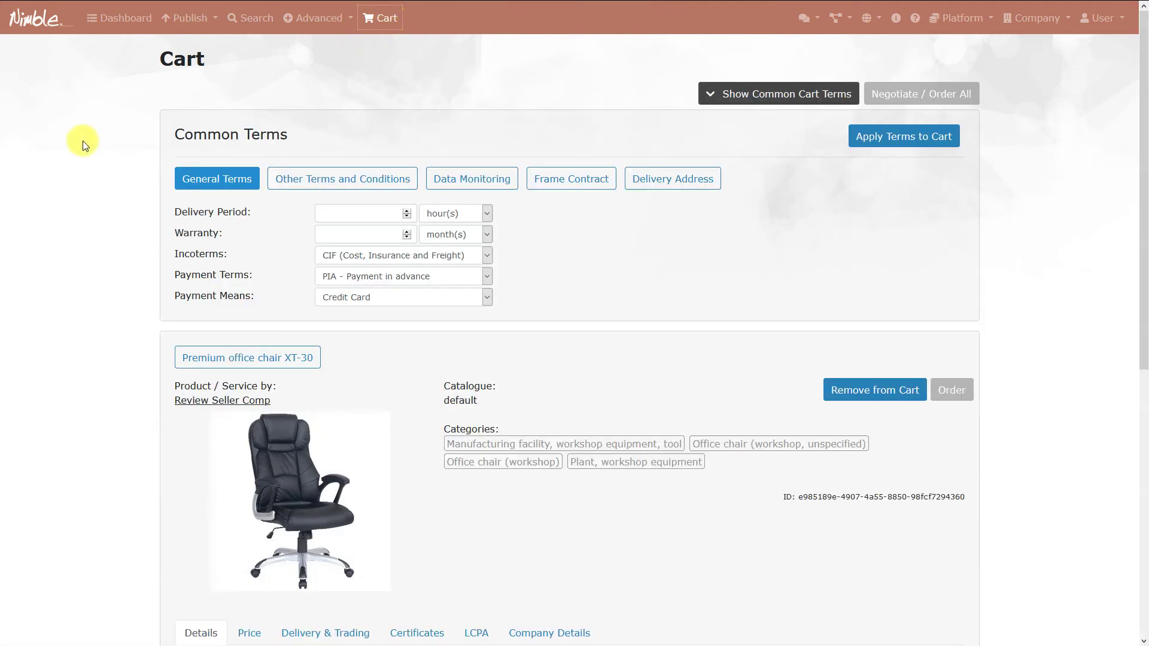
scroll(82, 141, "down", 4)
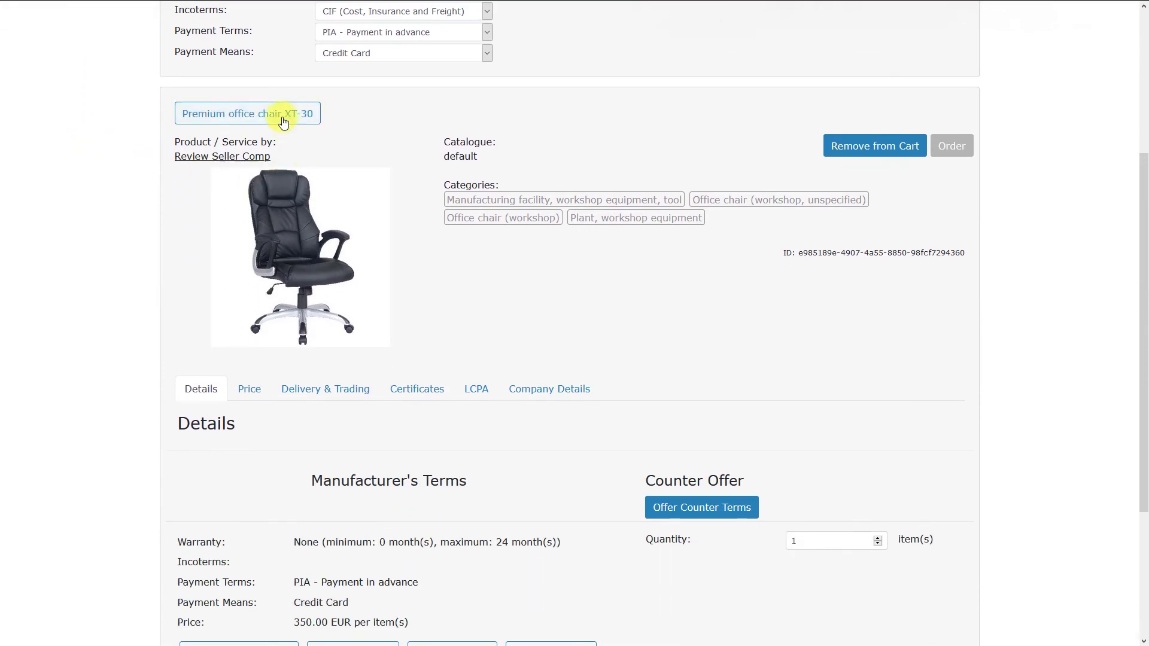
left_click(286, 113)
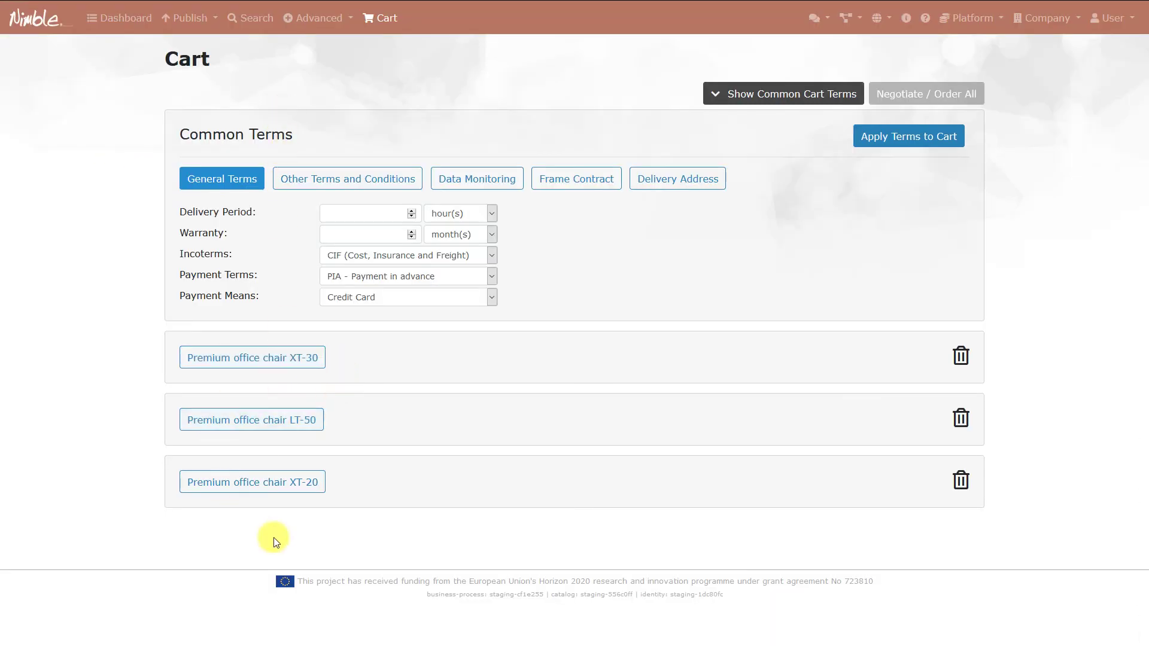
left_click(274, 357)
scroll(191, 347, "down", 4)
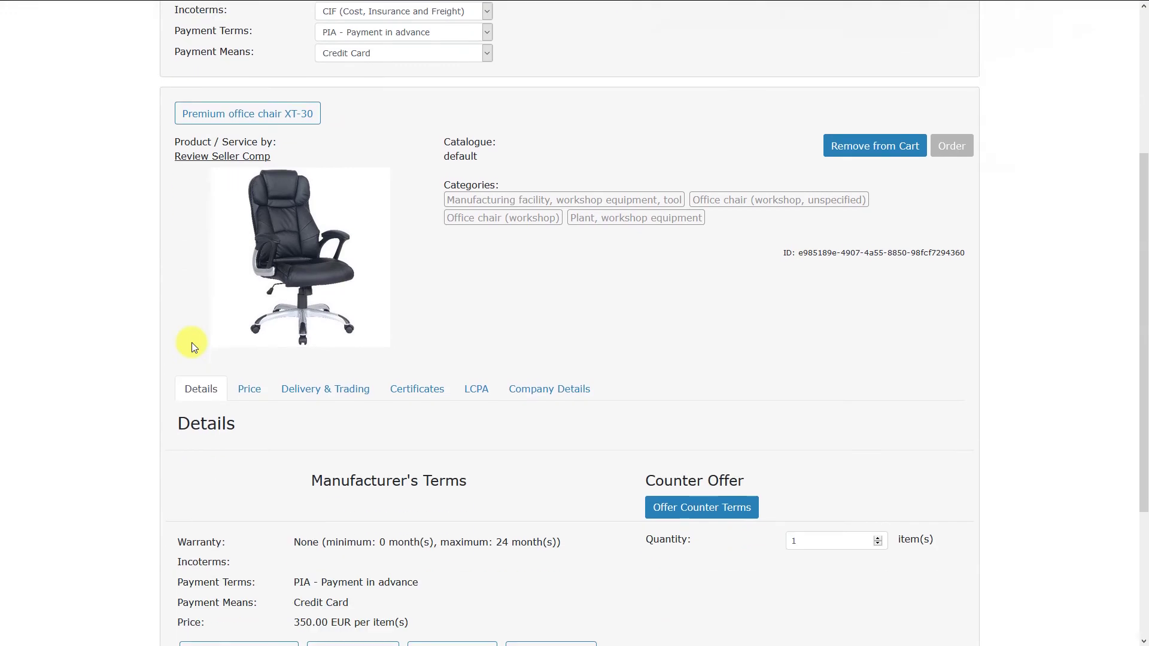
scroll(525, 280, "down", 3)
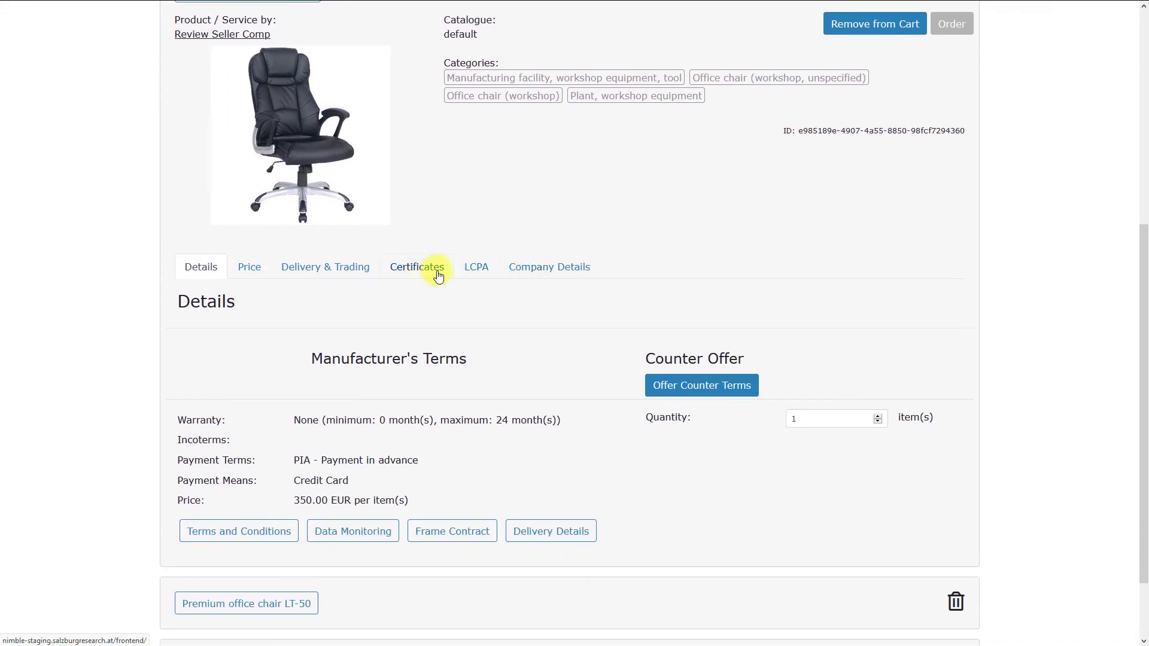
scroll(456, 226, "up", 3)
left_click(264, 174)
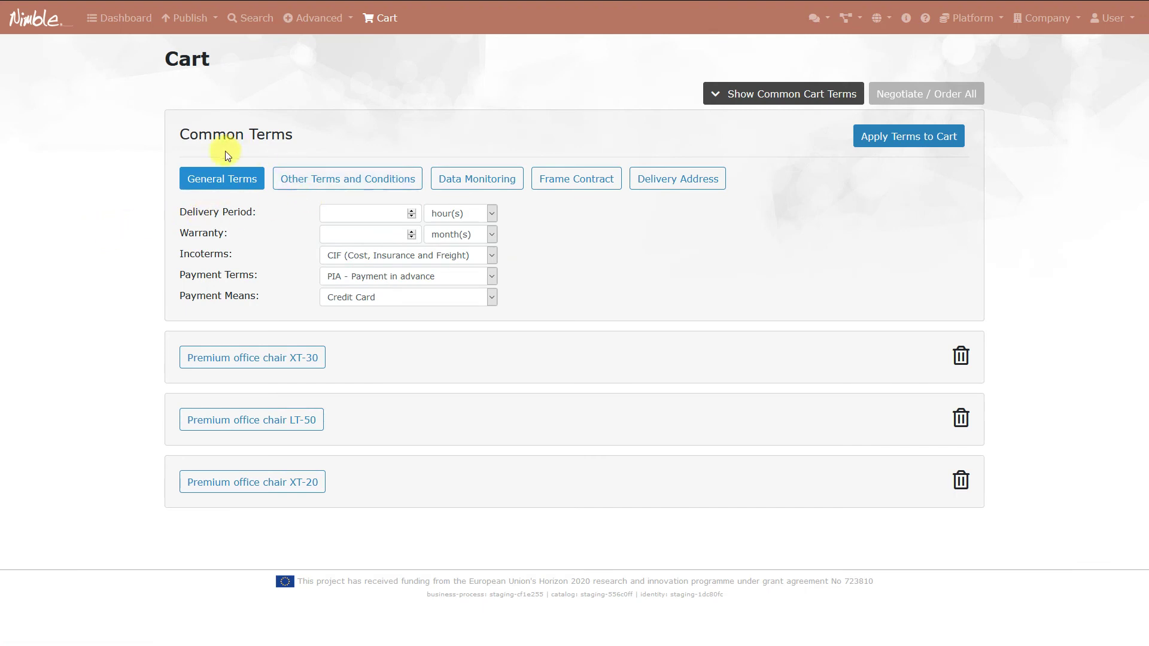
- Set the delivery period in the cart's common terms to 2 working days
left_click(386, 216)
type("2")
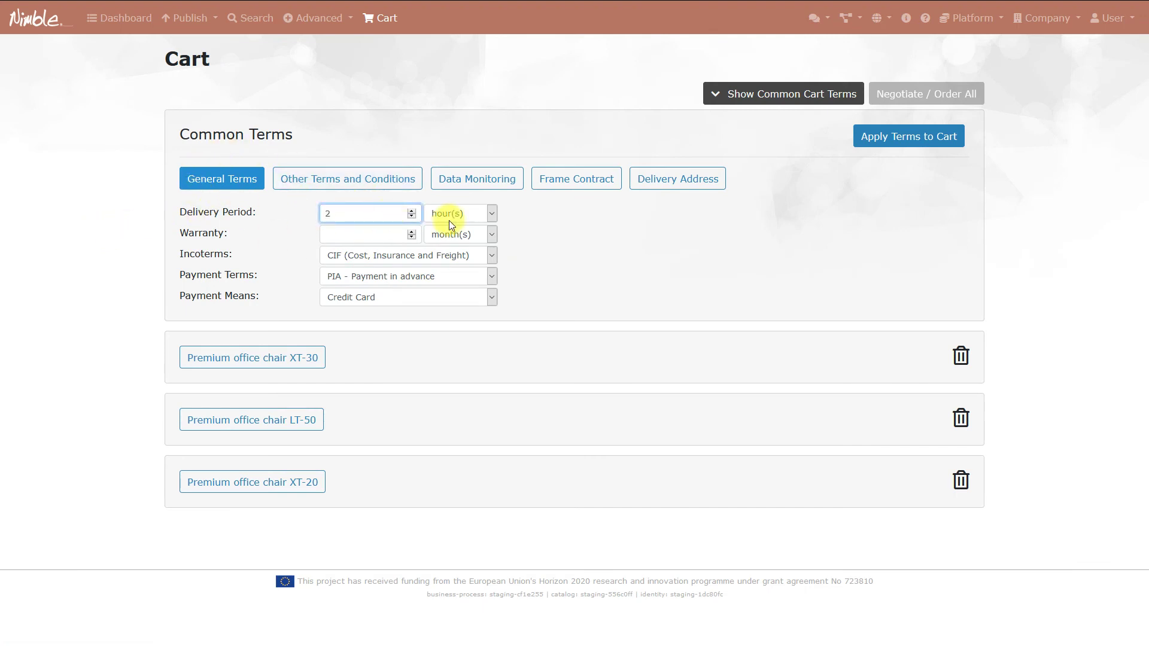
left_click(475, 214)
left_click(464, 247)
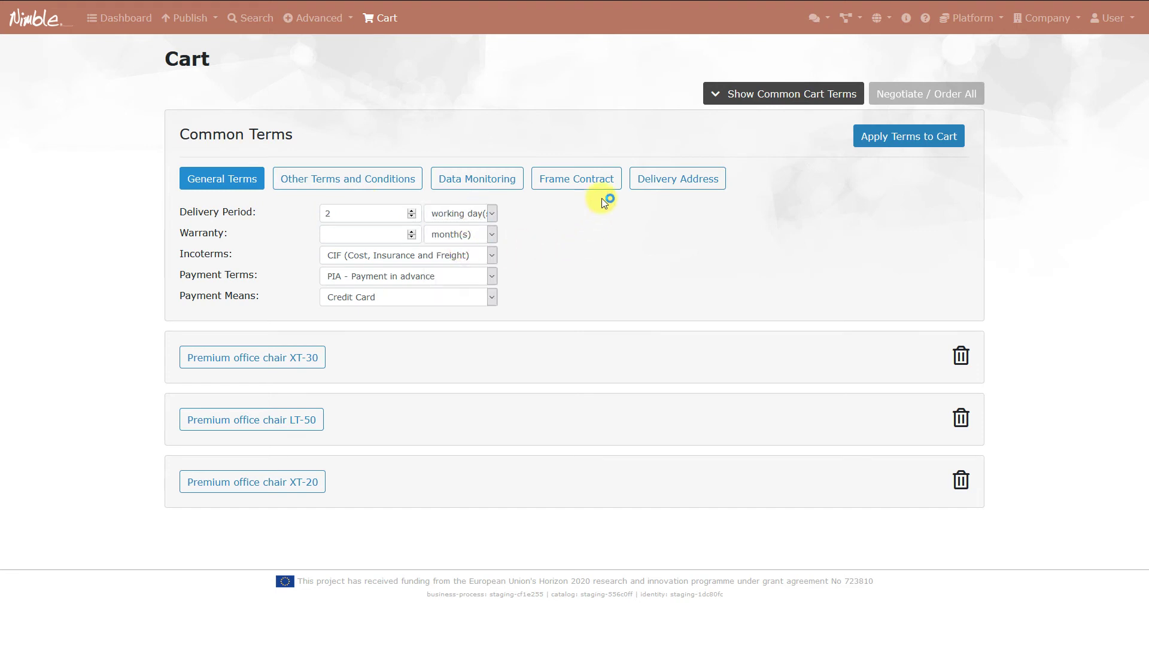
- Choose the company's existing address as the common delivery address and apply the common terms to all products in the cart
left_click(658, 179)
left_click(568, 213)
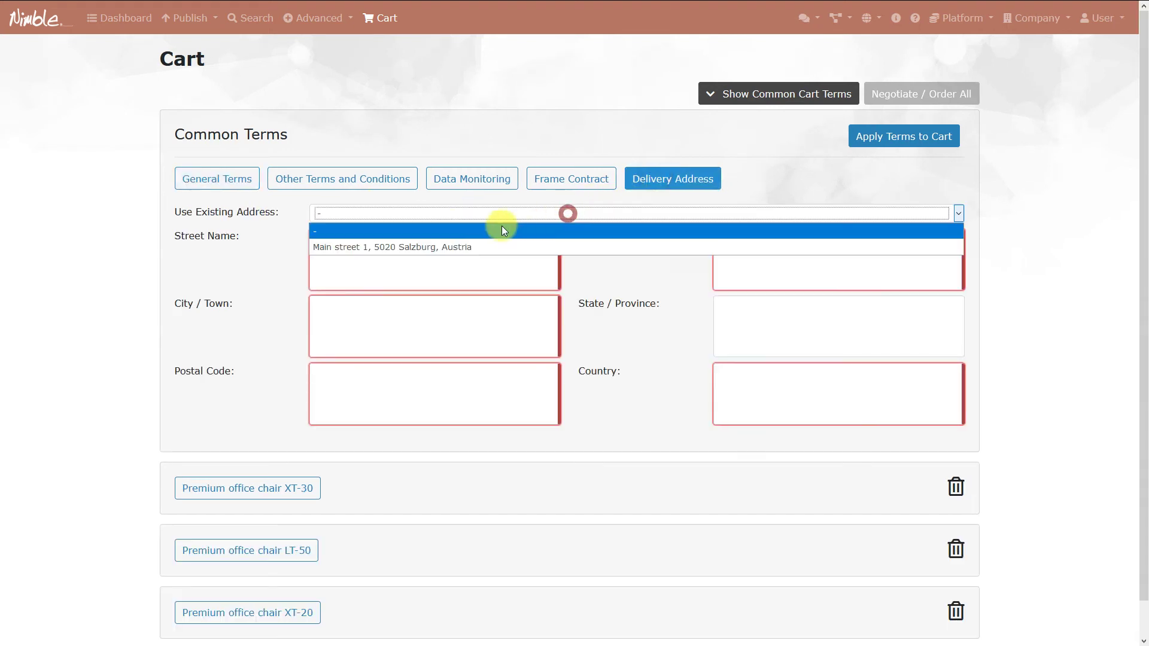
left_click(433, 246)
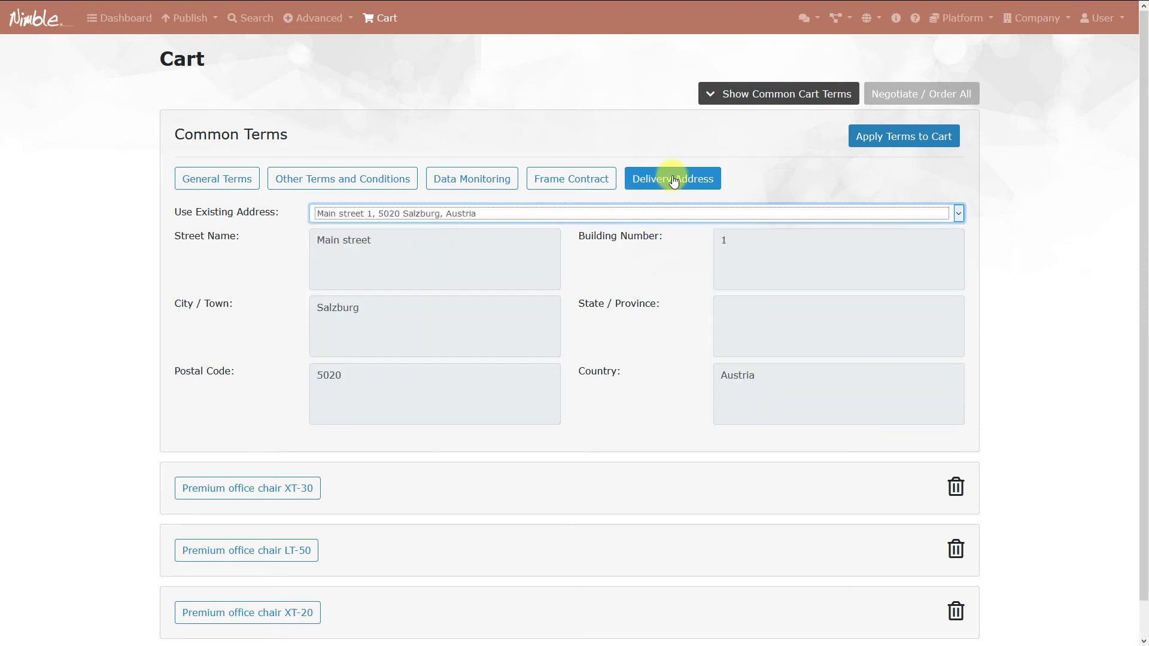
left_click(881, 135)
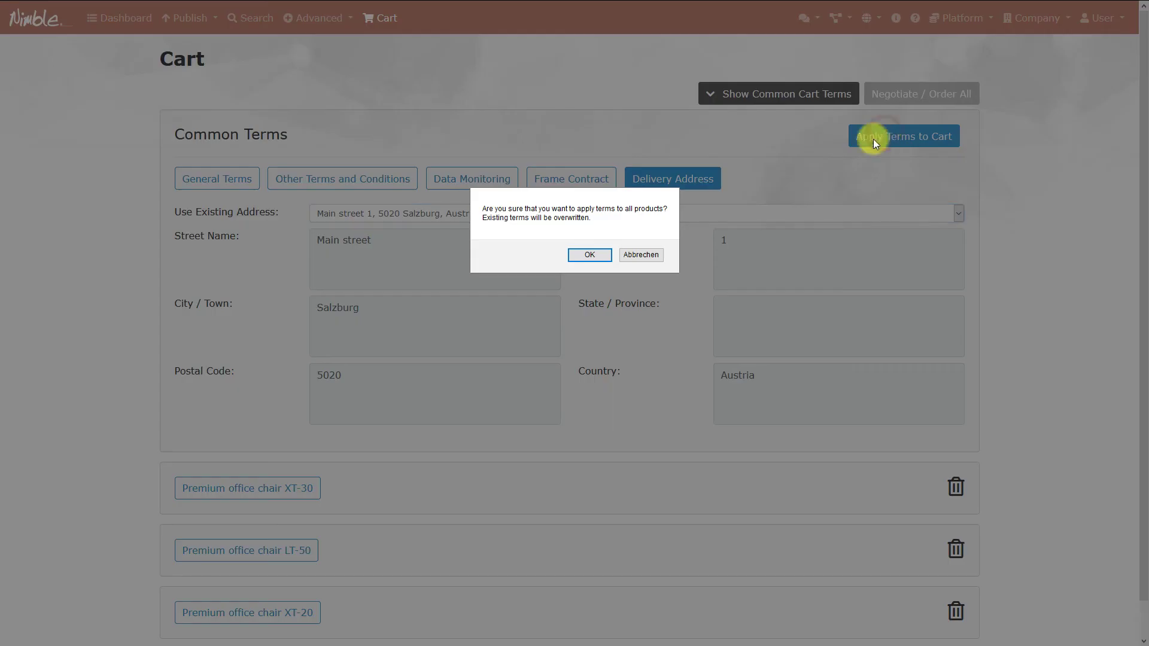
left_click(590, 255)
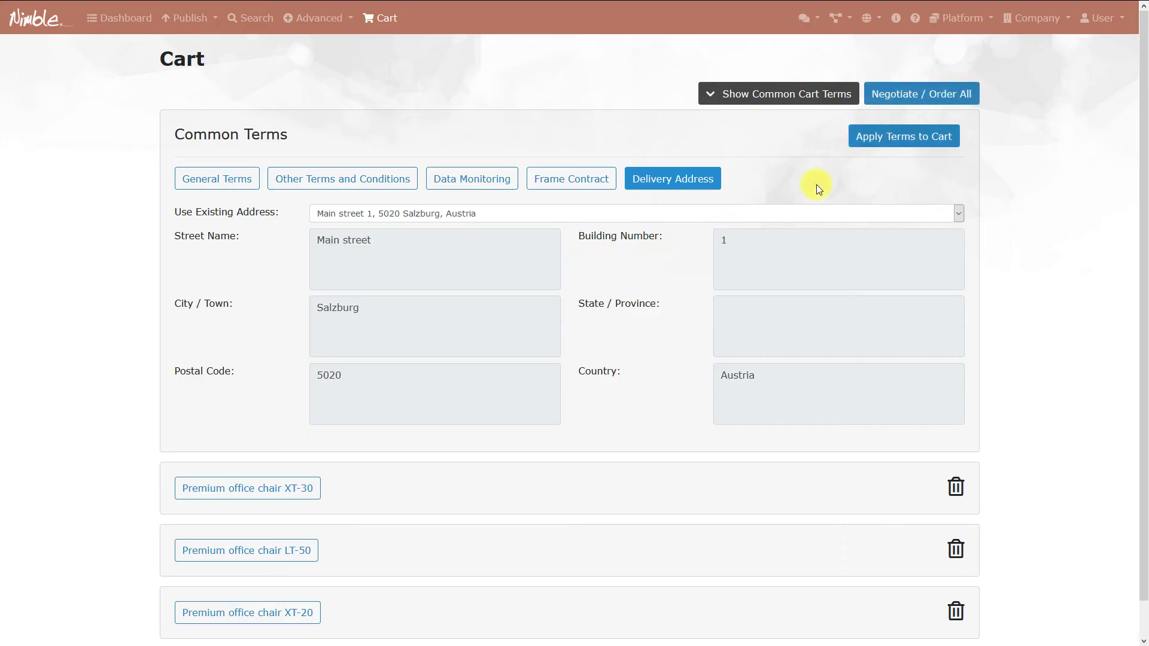
- Review the terms of Premium office chair XT-30 in the cart and send negotiation requests for all cart products
scroll(264, 238, "down", 1)
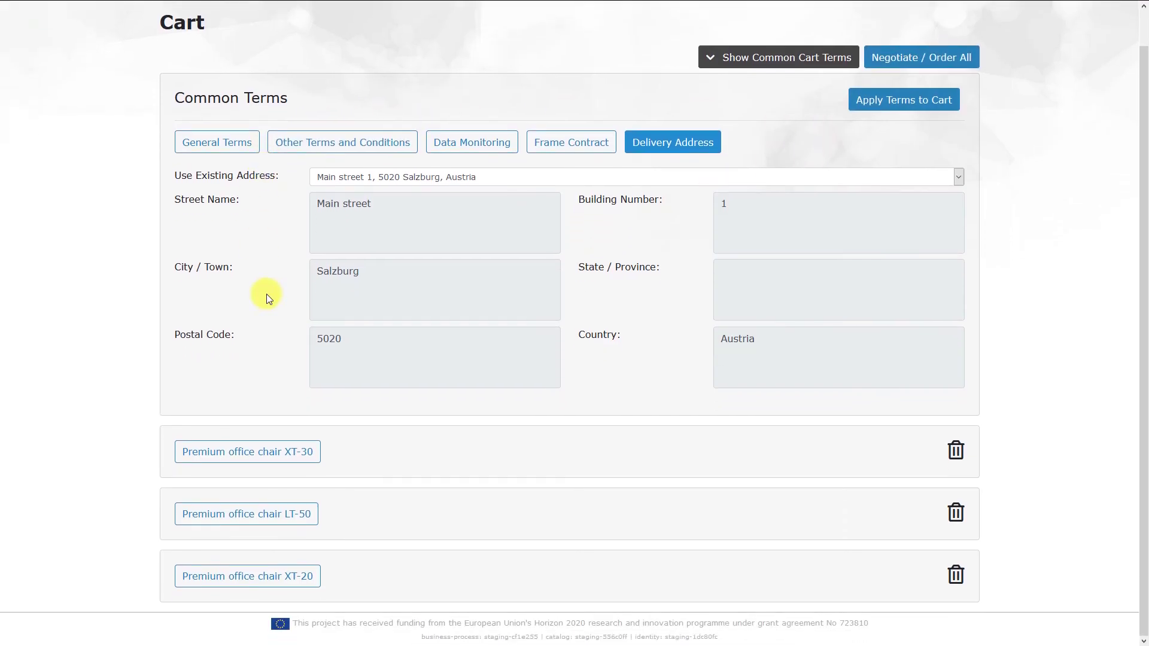
left_click(277, 452)
scroll(78, 371, "down", 7)
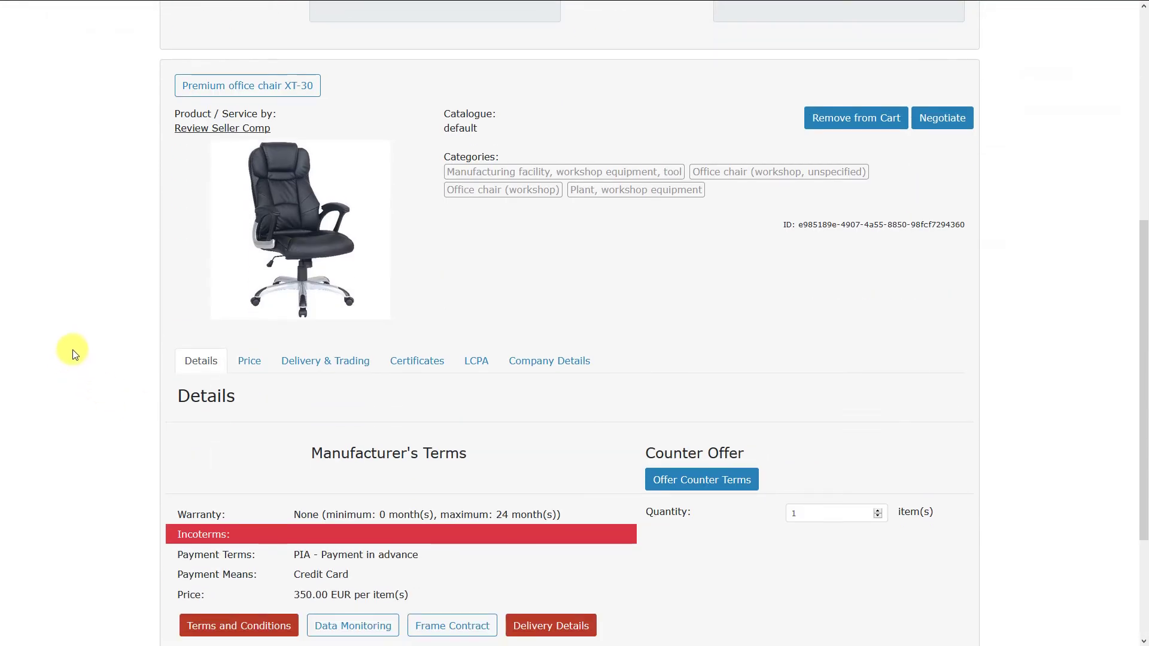
scroll(74, 343, "down", 2)
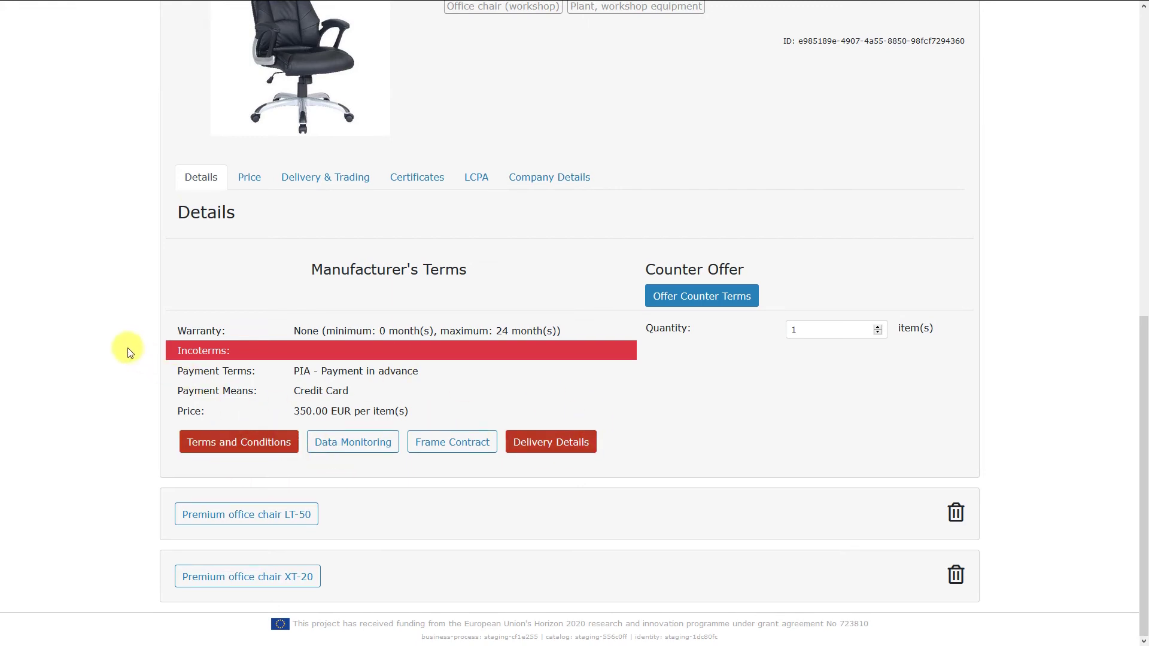
scroll(118, 342, "up", 10)
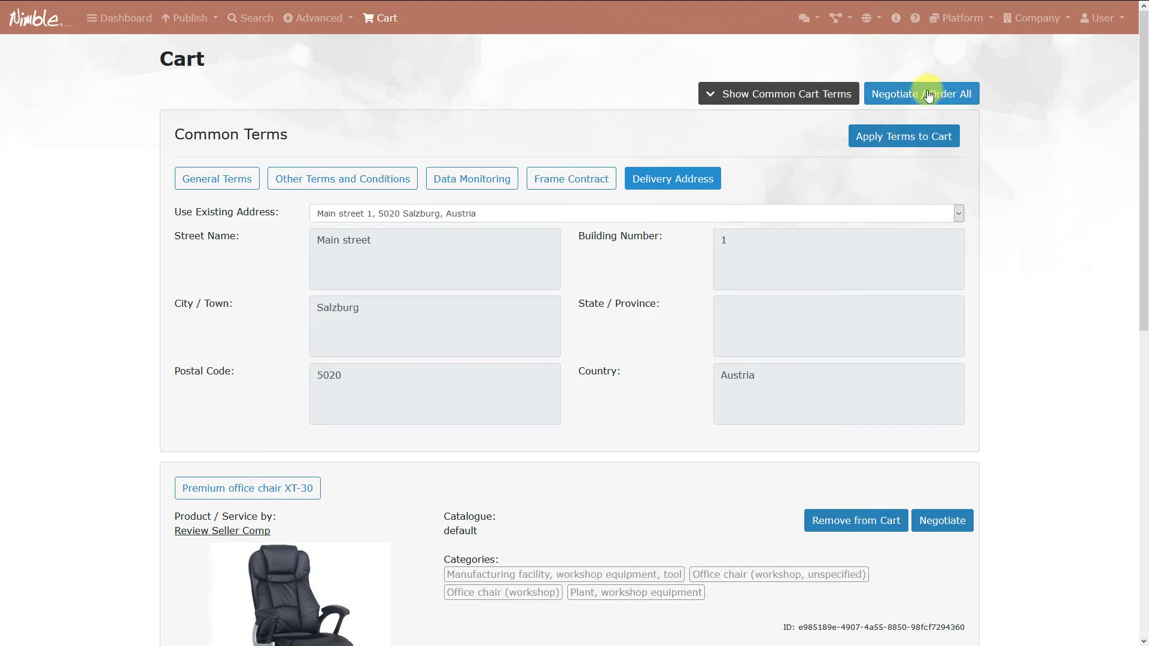
left_click(940, 97)
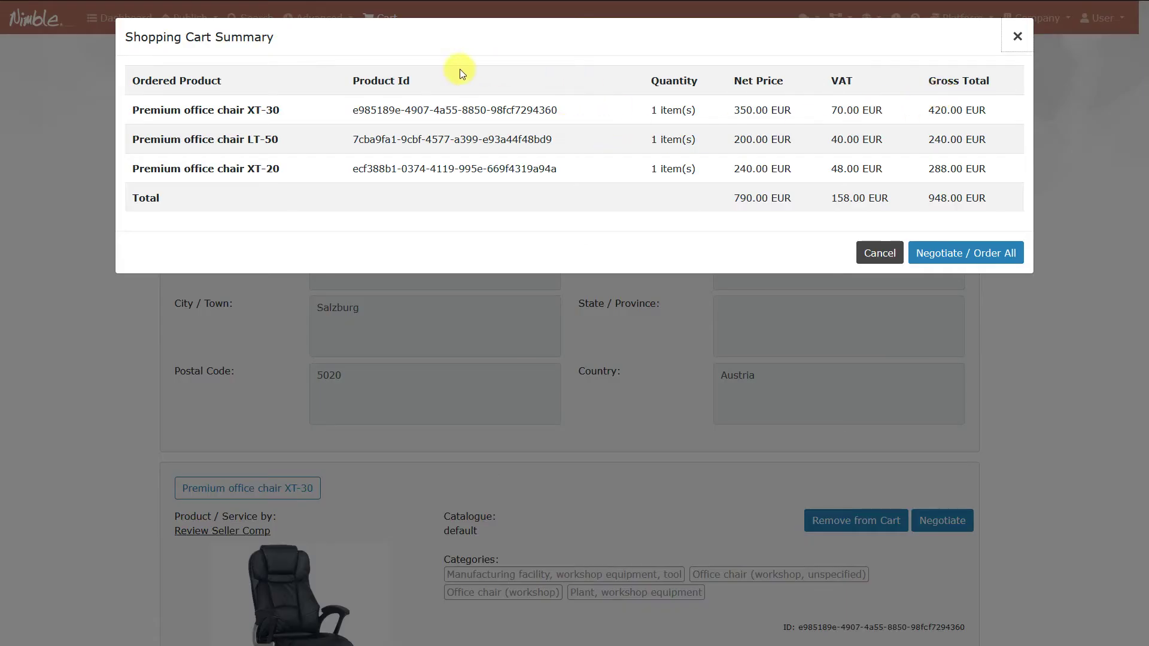
left_click(960, 253)
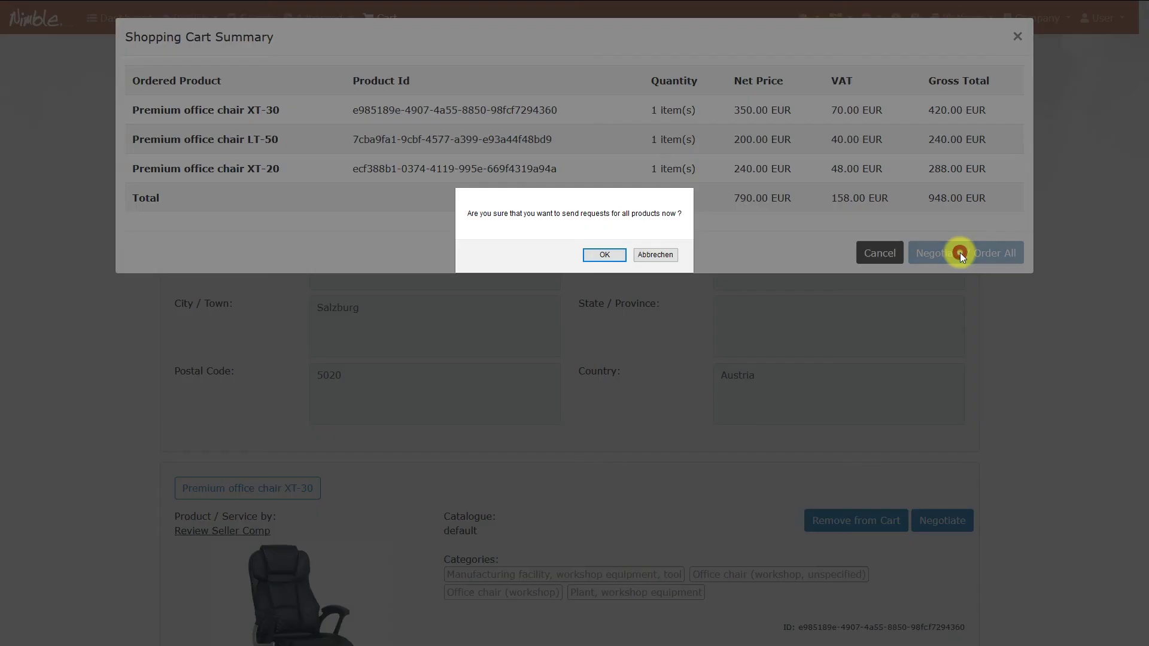
left_click(596, 255)
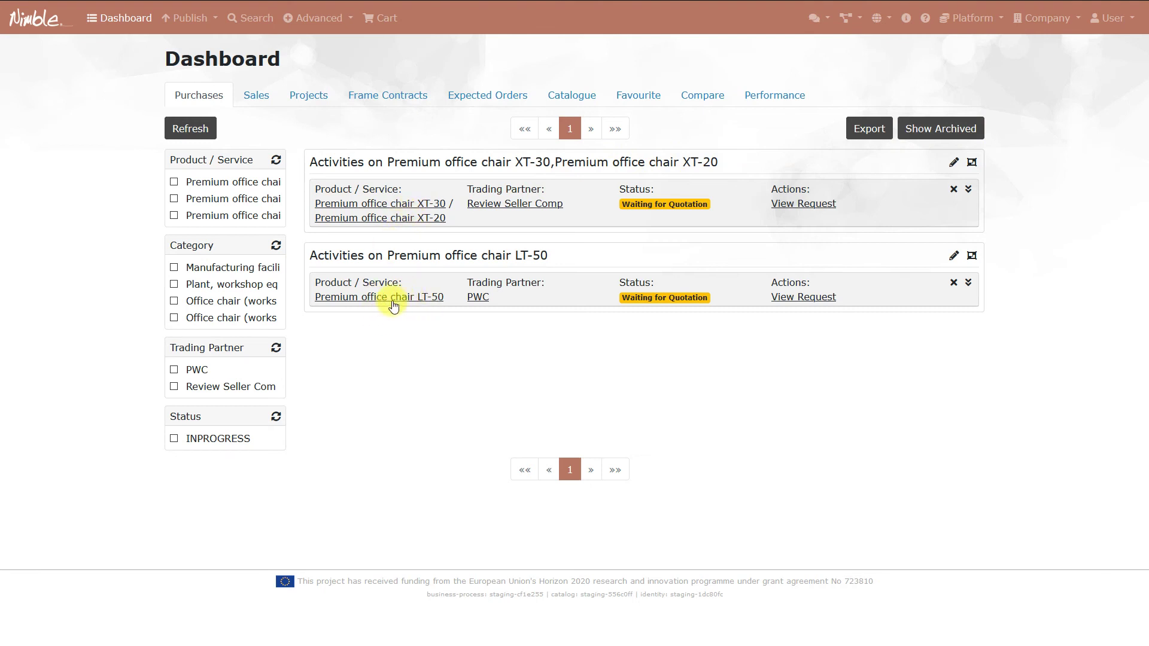
- View the request for Premium office chairs XT-30 and XT-20 with each chair's details, and log out
left_click(809, 206)
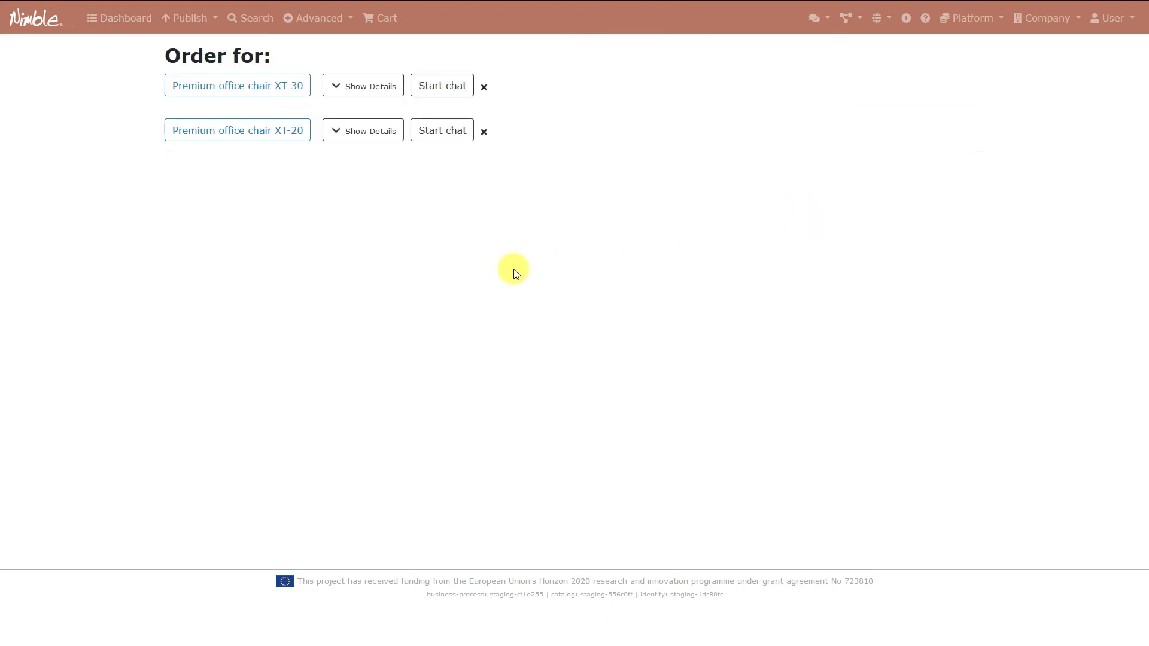
left_click(358, 88)
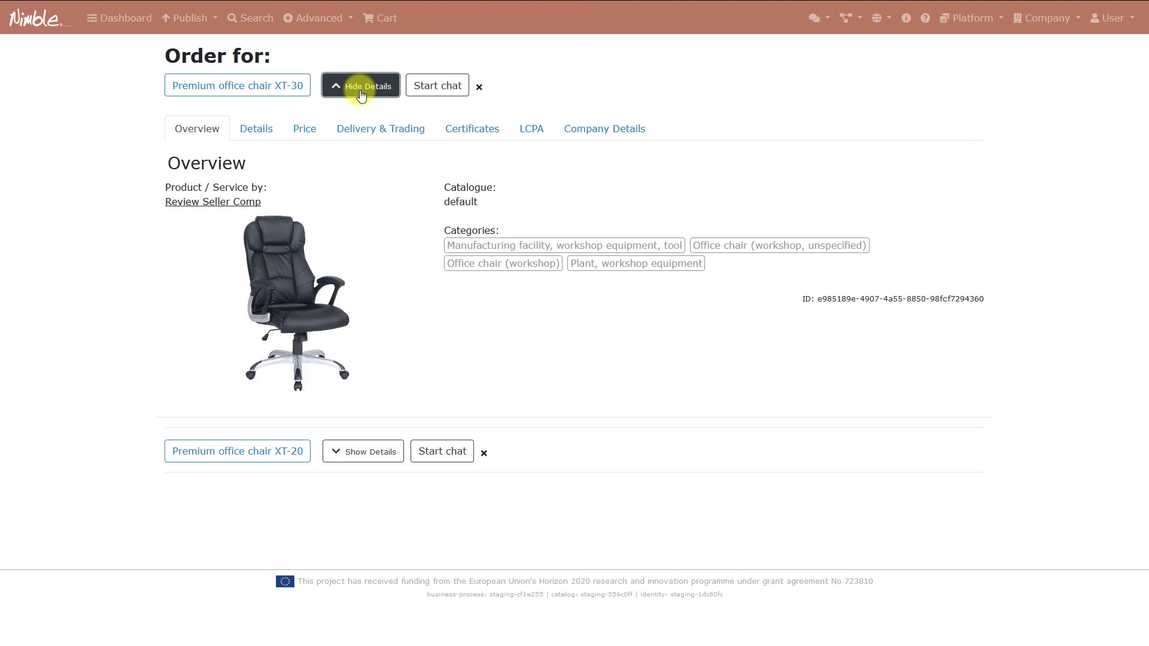
left_click(361, 90)
left_click(364, 131)
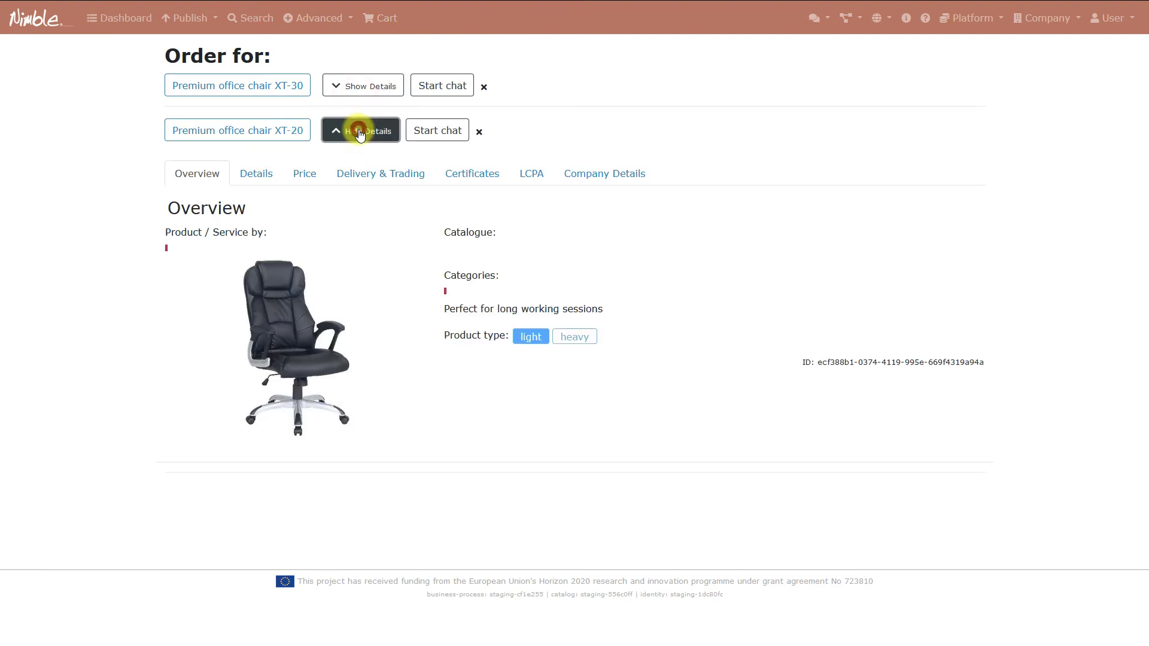
left_click(359, 131)
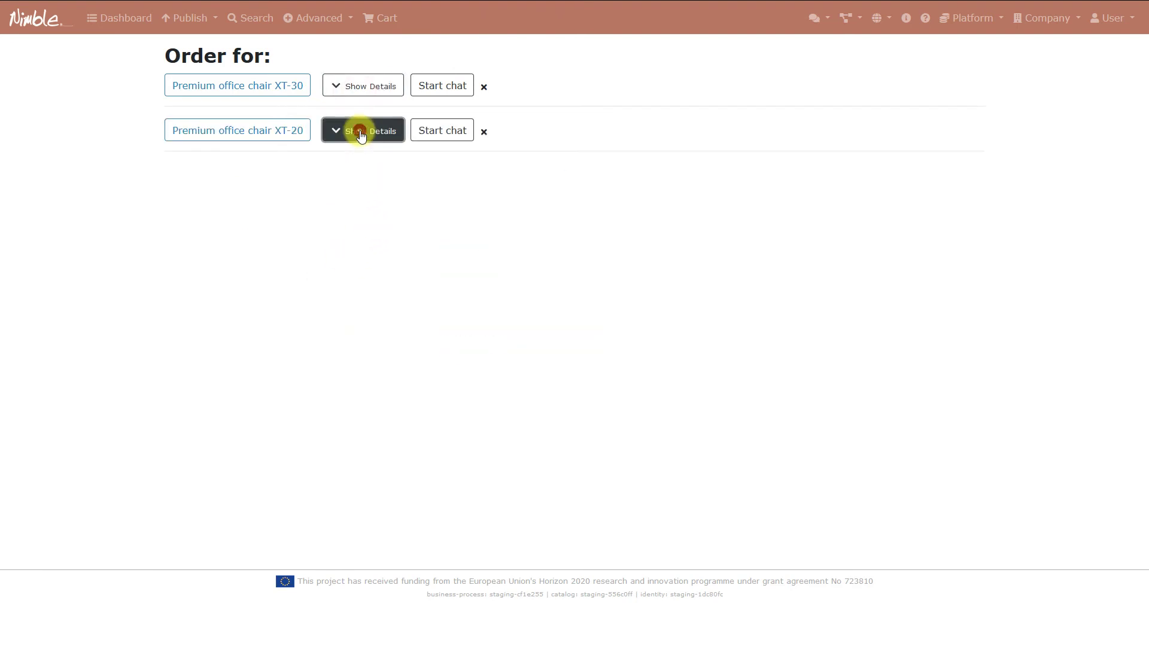
left_click(1122, 18)
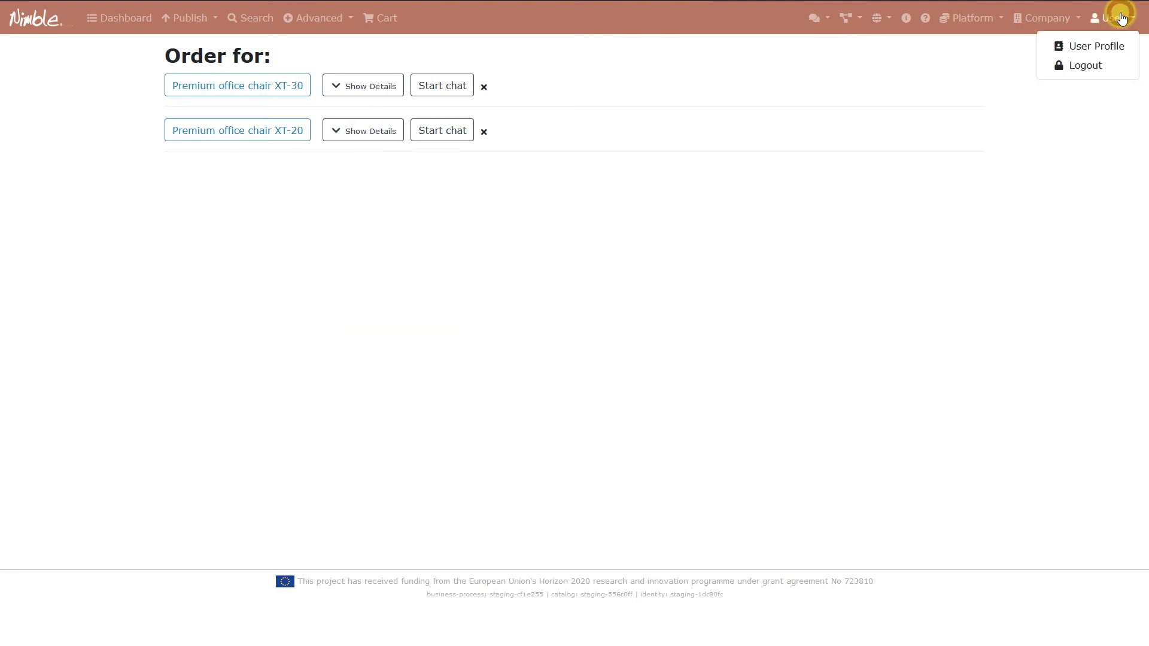
left_click(1099, 64)
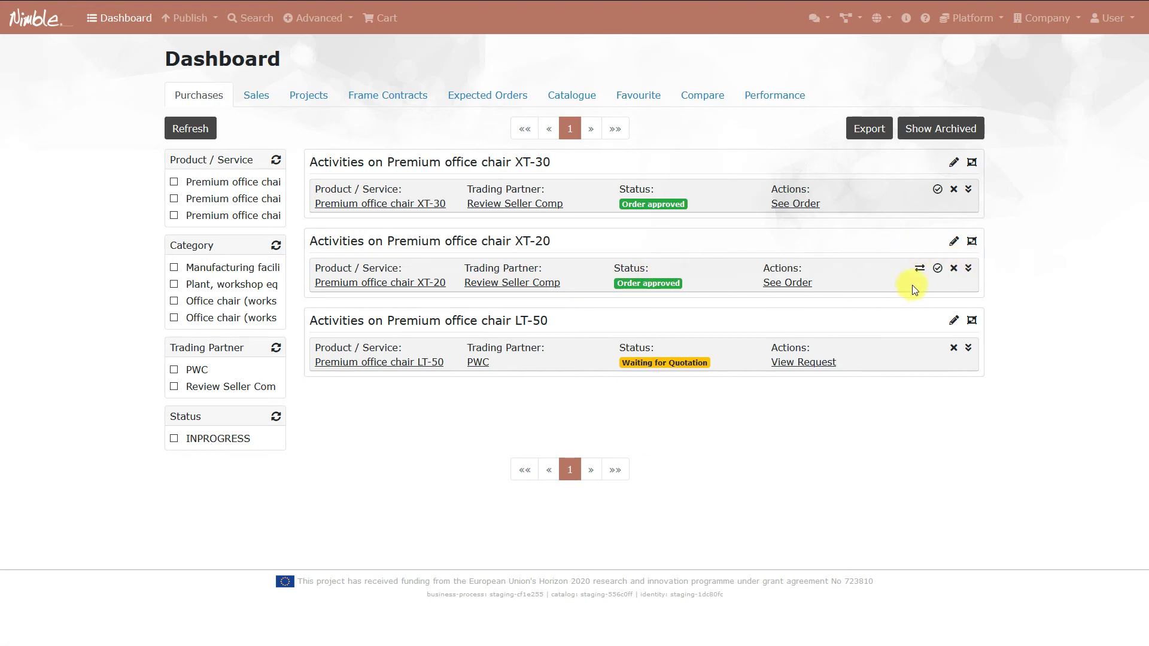
- Open the data channel negotiation for Premium office chair XT-20 and enable Private Data Storage with the MongoDB server type
left_click(920, 271)
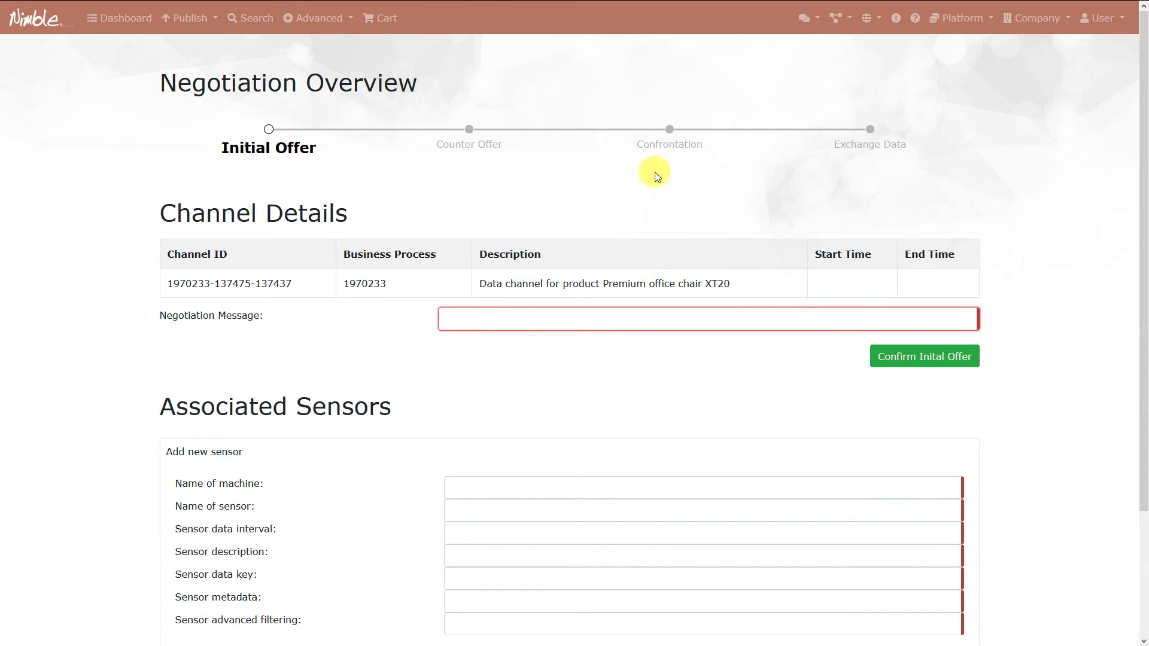
scroll(586, 185, "down", 3)
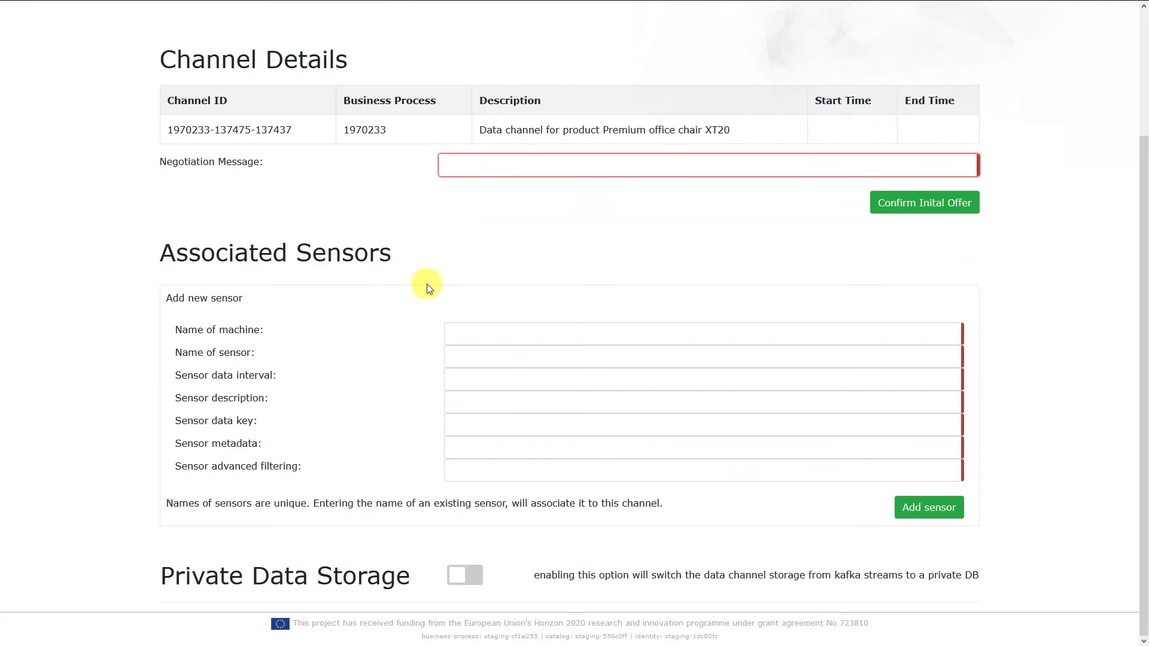
left_click(466, 576)
scroll(455, 539, "down", 3)
scroll(445, 516, "down", 4)
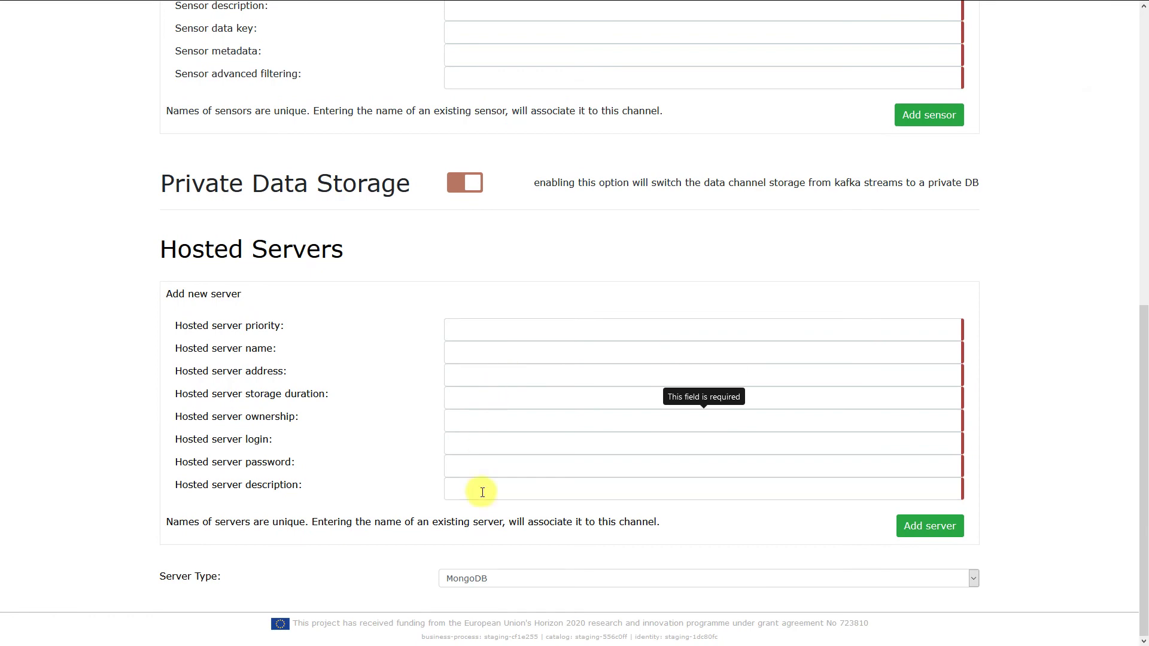
left_click(500, 580)
left_click(495, 581)
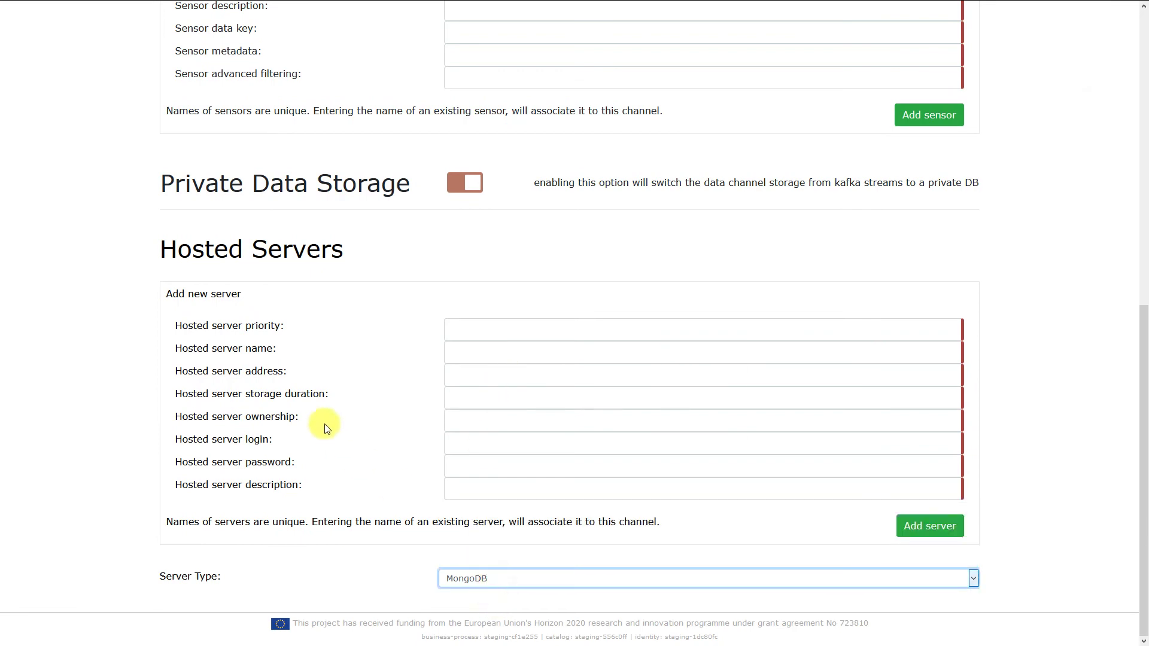
scroll(326, 426, "up", 10)
- Return to the purchases dashboard and finish the collaboration on Premium office chair XT-30
mouse_move(205, 5)
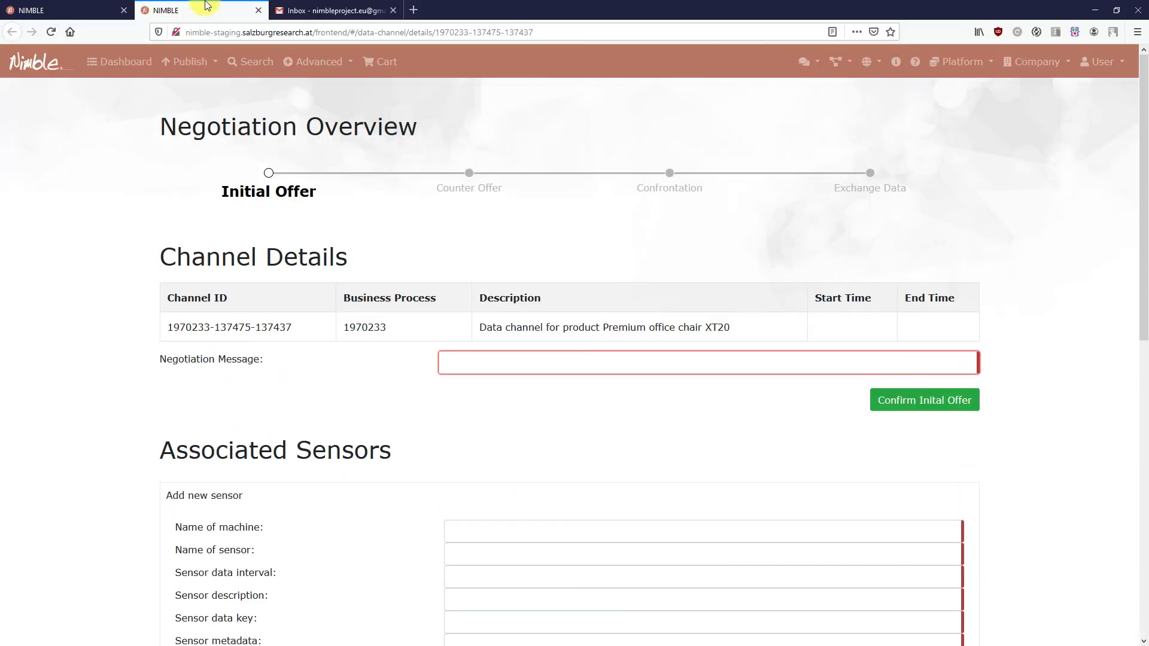
left_click(57, 9)
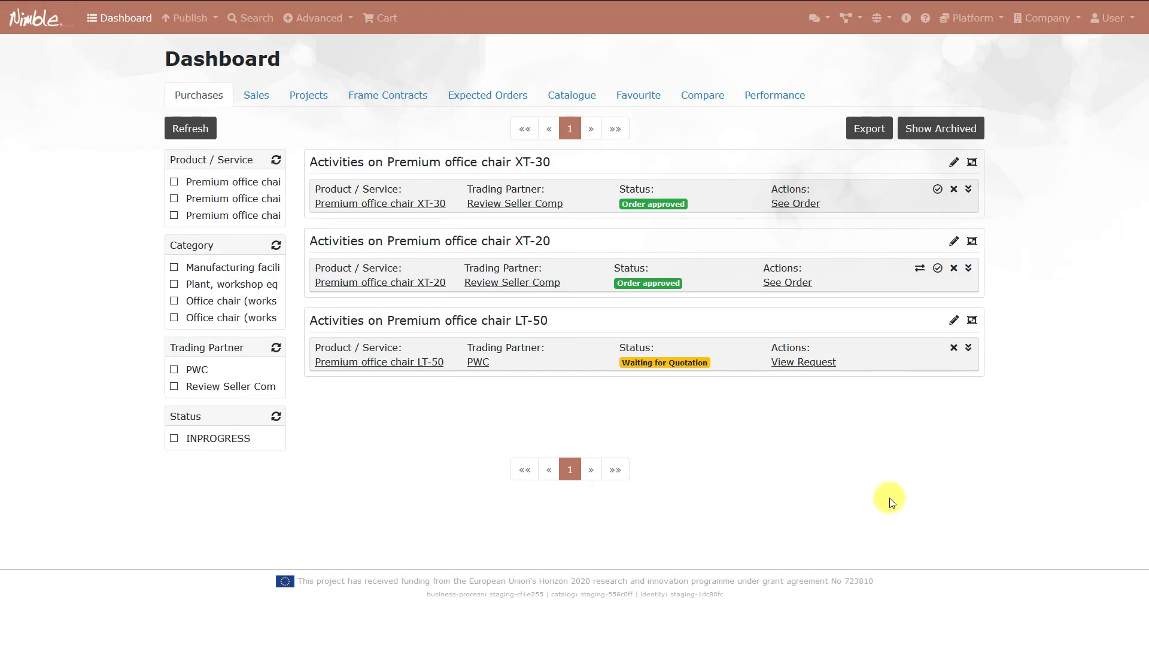
left_click(937, 190)
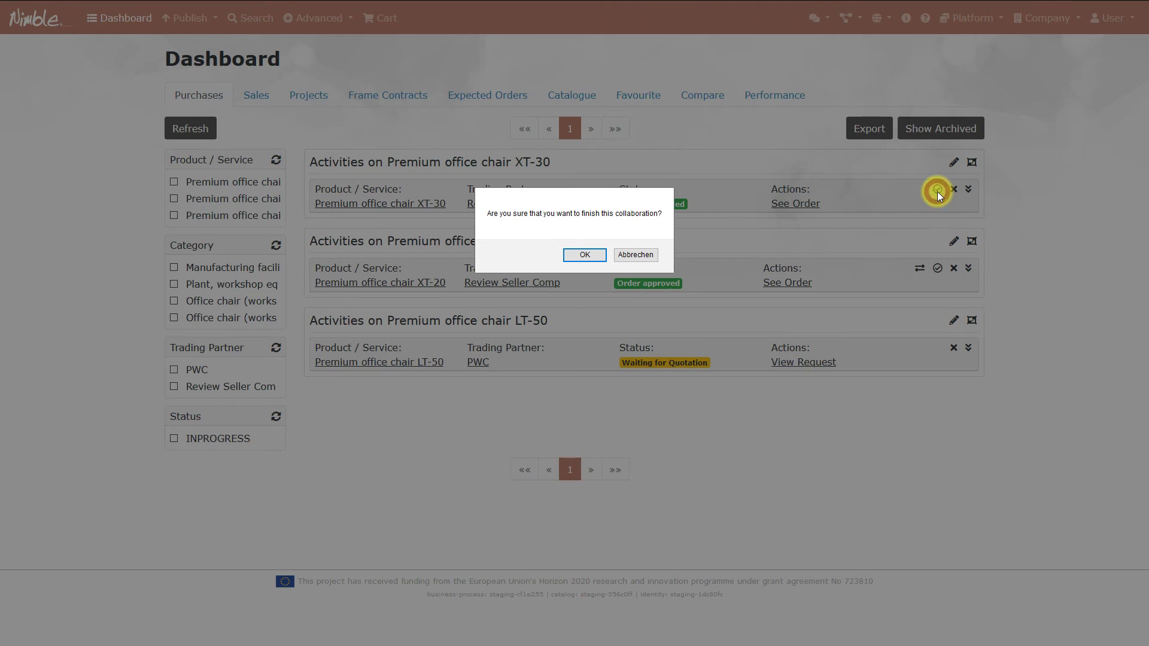
left_click(580, 255)
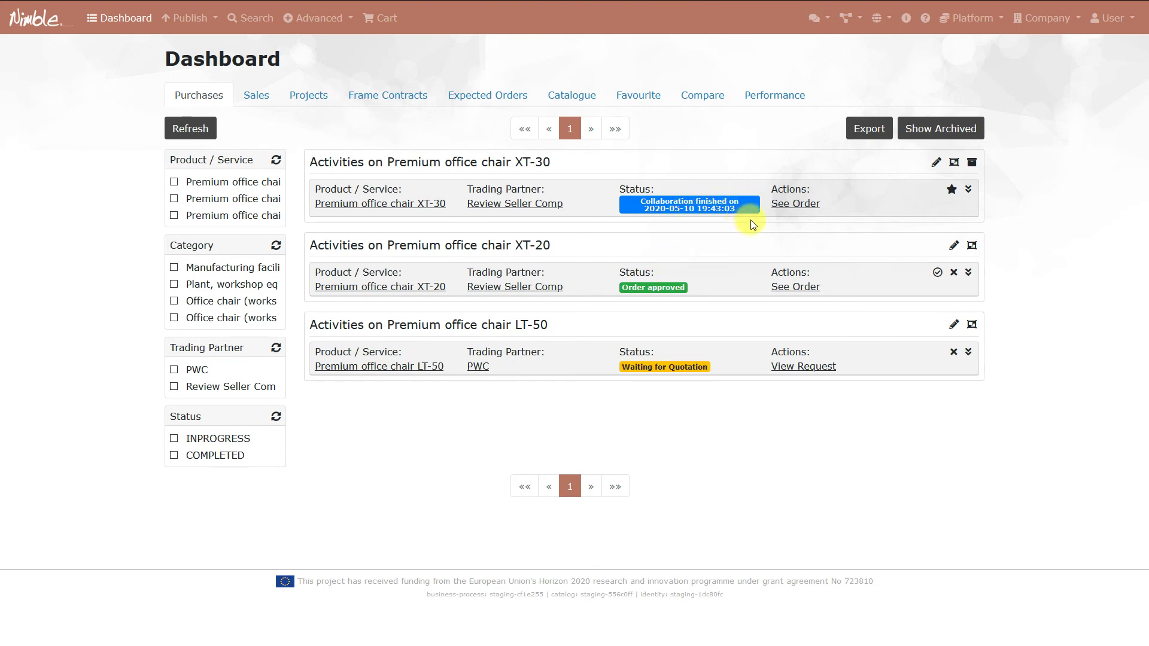
- Cancel the collaboration on Premium office chair LT-50 with Slow Response Time as the reason
left_click(954, 353)
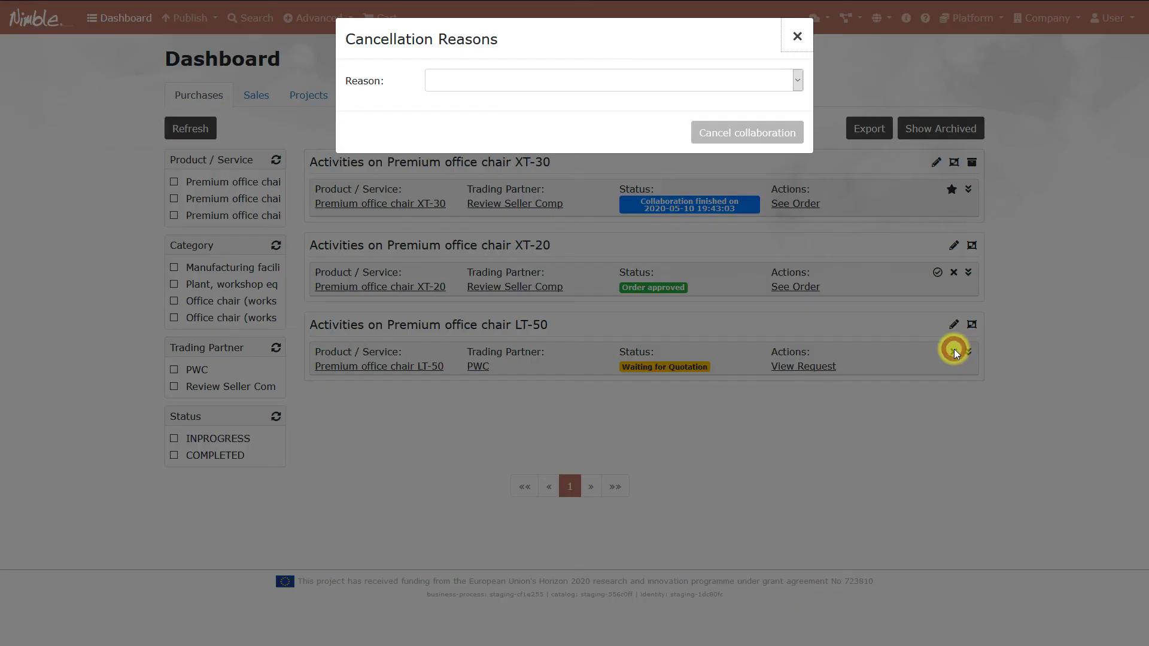
left_click(529, 82)
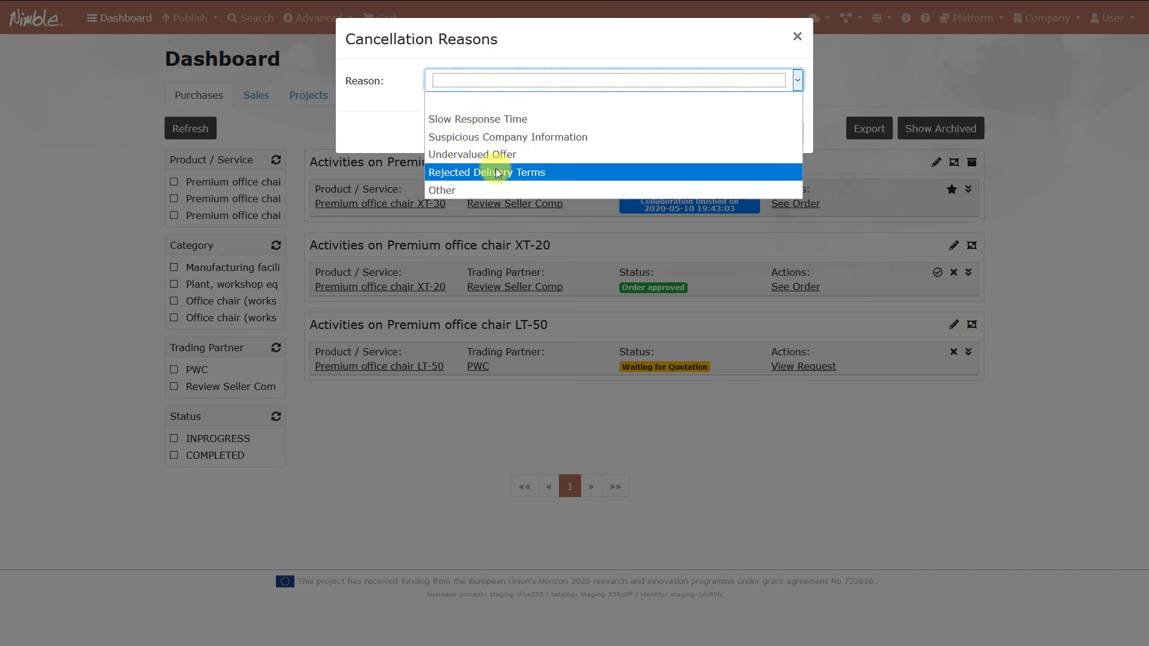
left_click(486, 119)
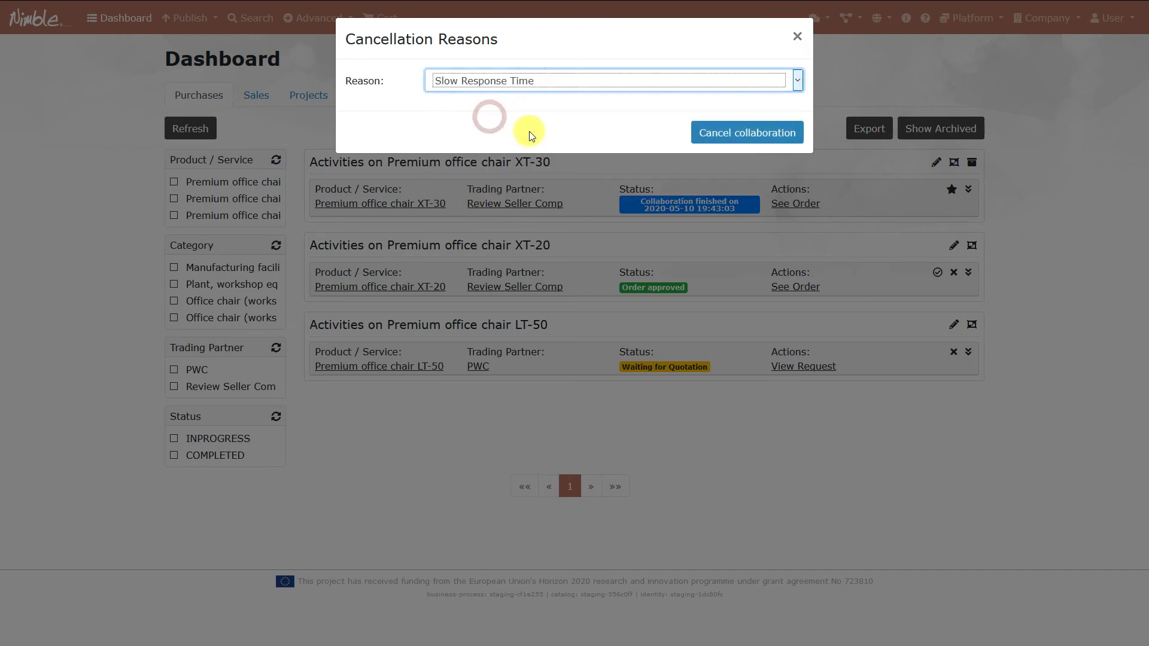
left_click(716, 142)
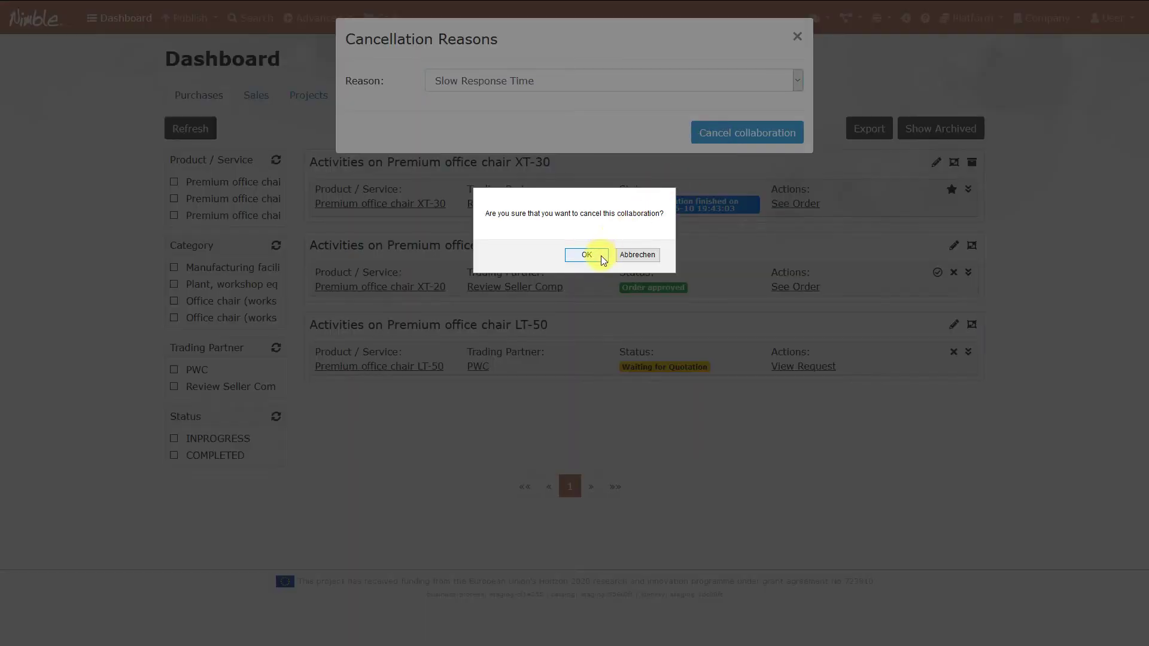
left_click(601, 256)
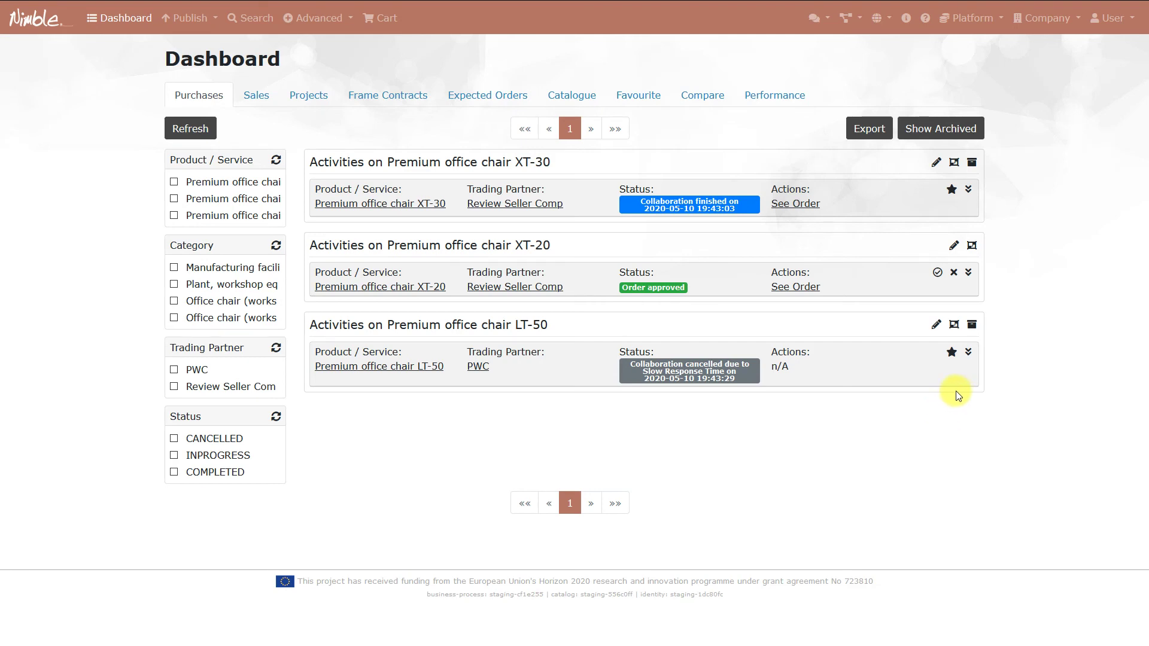
- Look over the rating form for the LT-50 collaboration and the previous steps in the XT-20 activity history
left_click(952, 354)
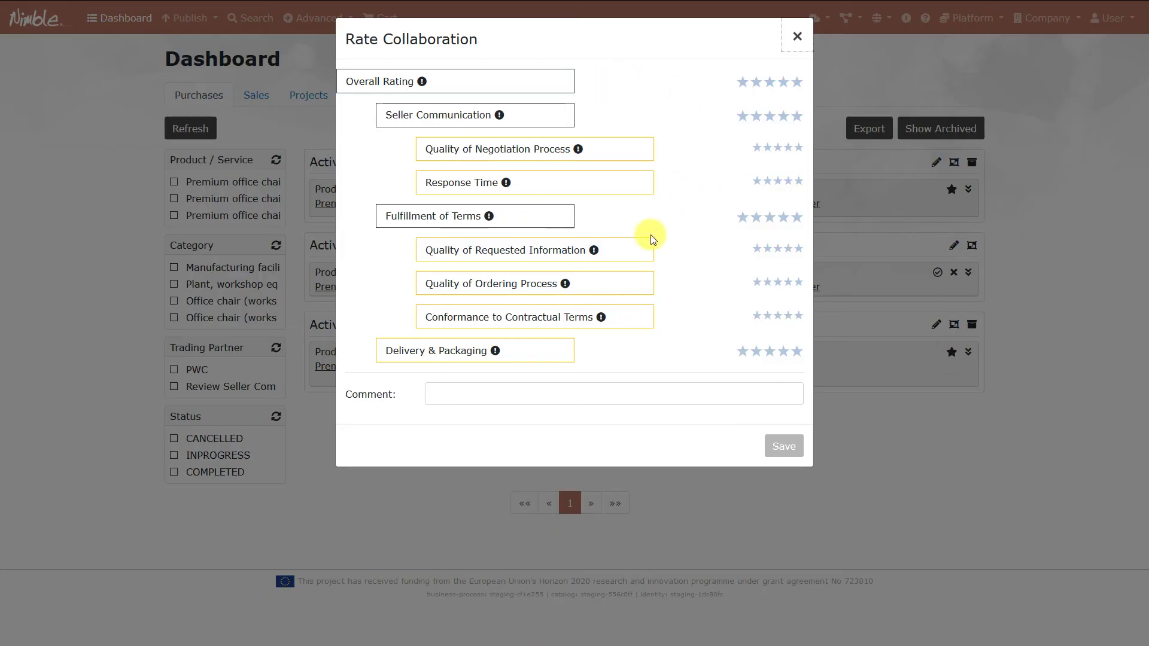
left_click(797, 36)
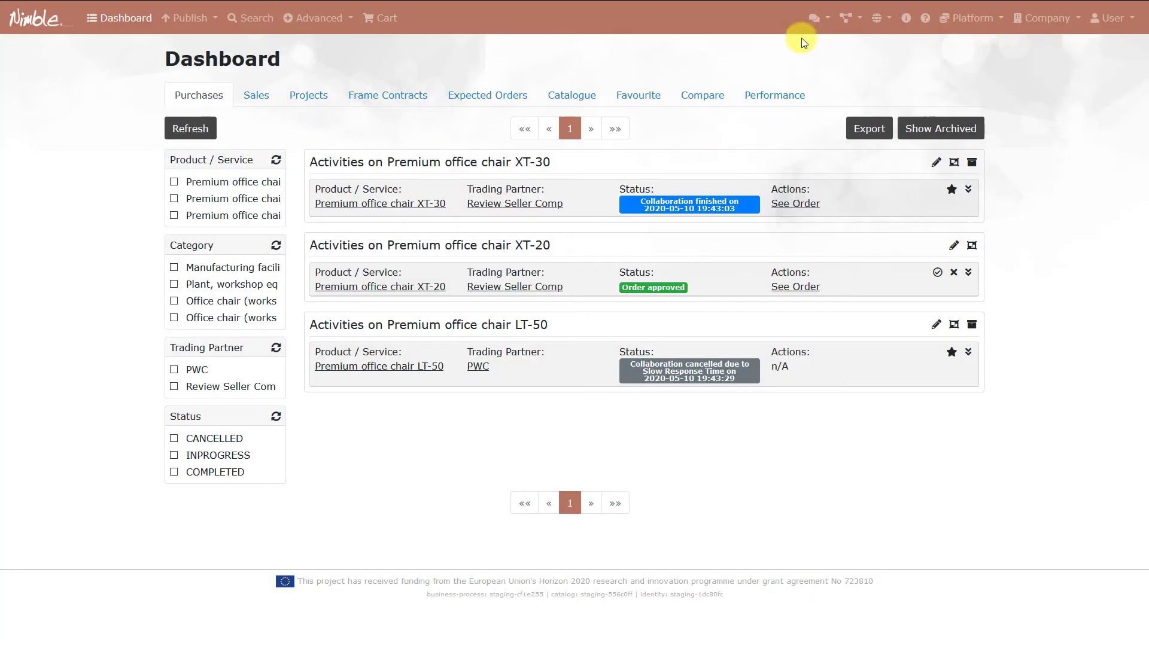
left_click(969, 273)
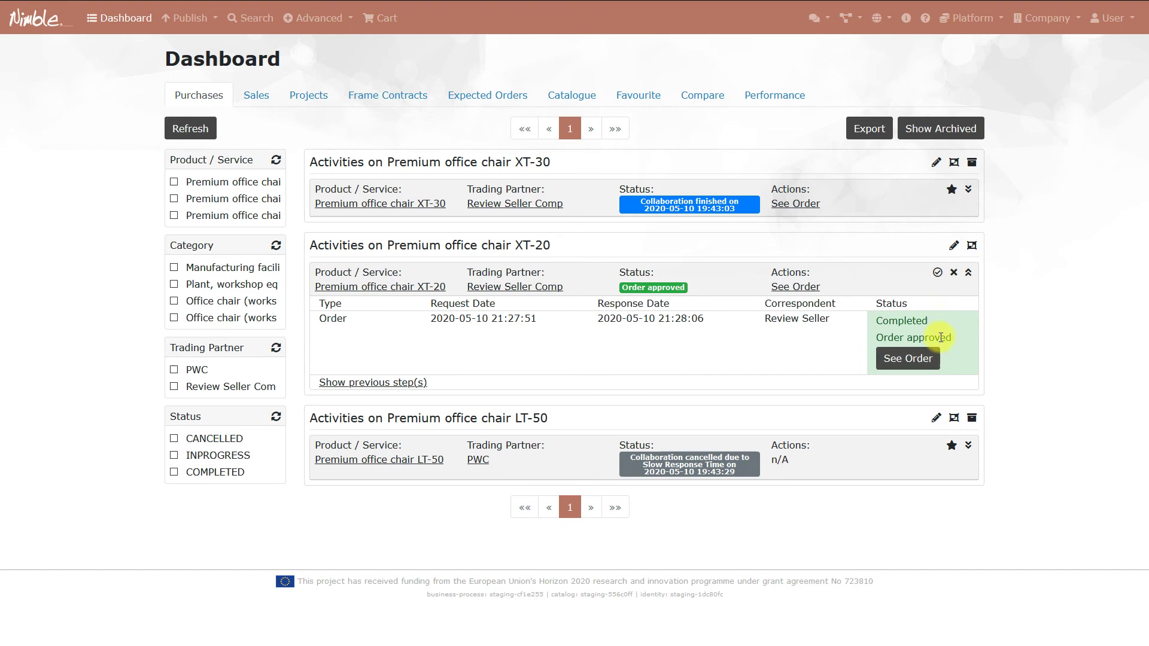
left_click(419, 383)
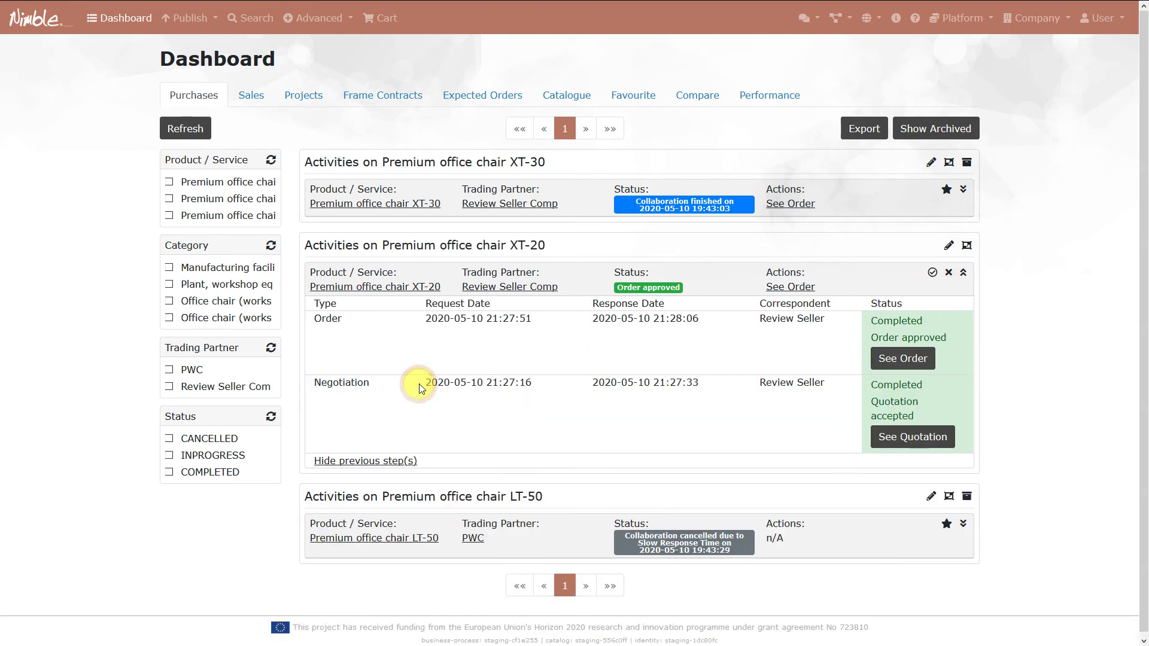
left_click(406, 461)
left_click(968, 275)
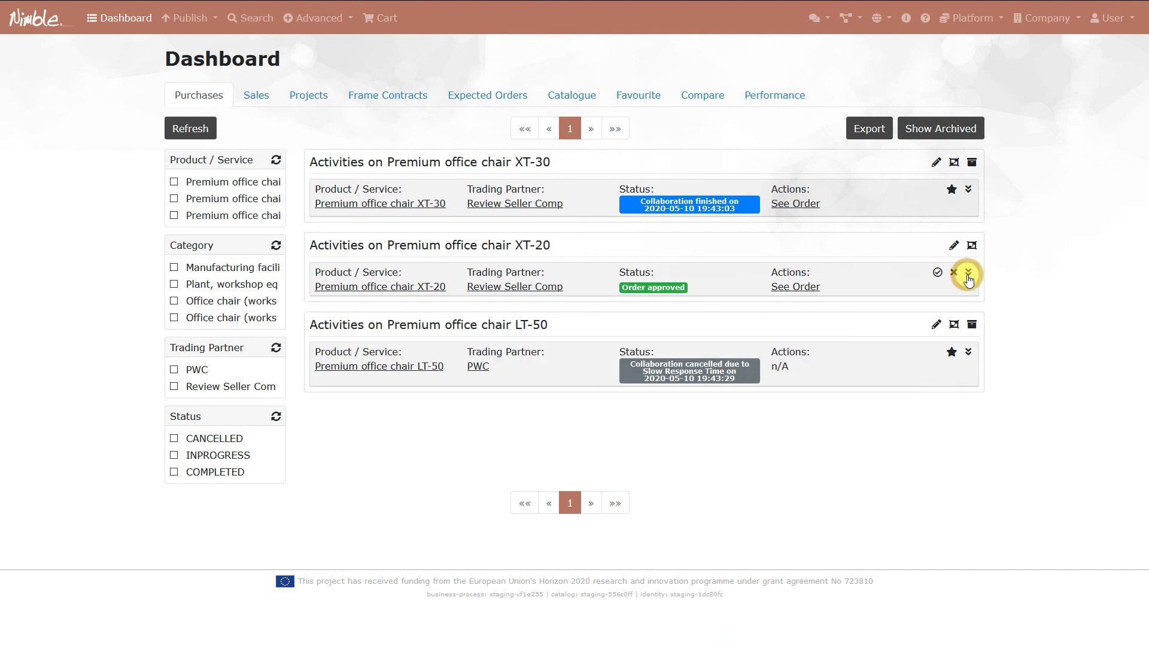
- Rename the activity group of Premium office chair LT-50 as Some group name
left_click(936, 325)
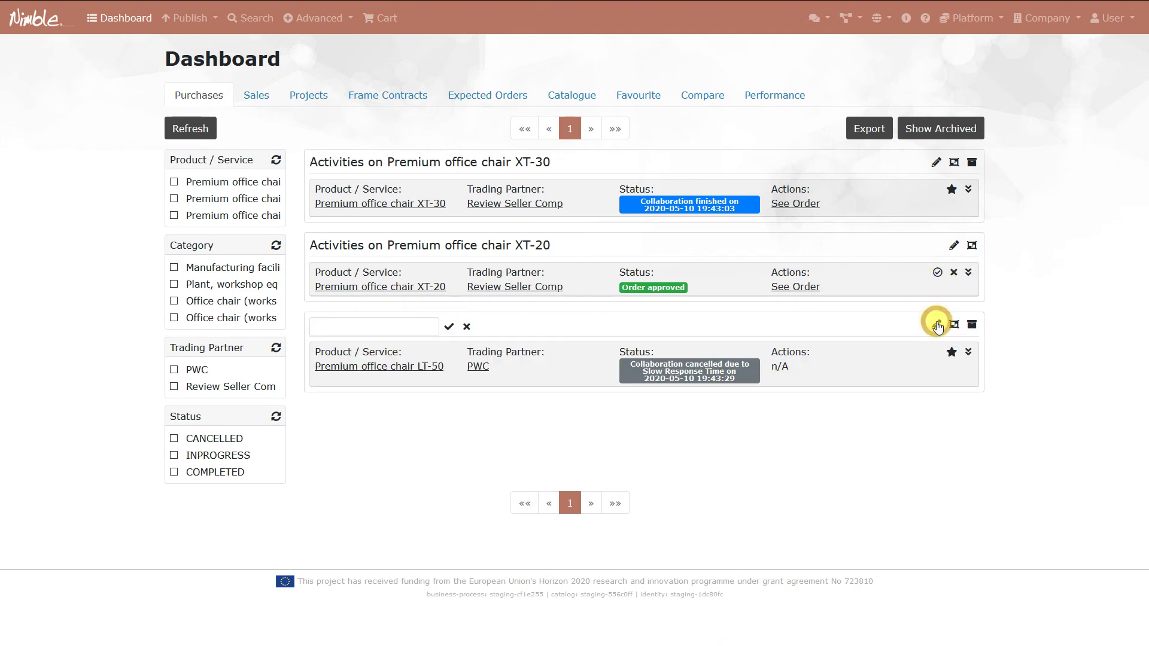
left_click(383, 326)
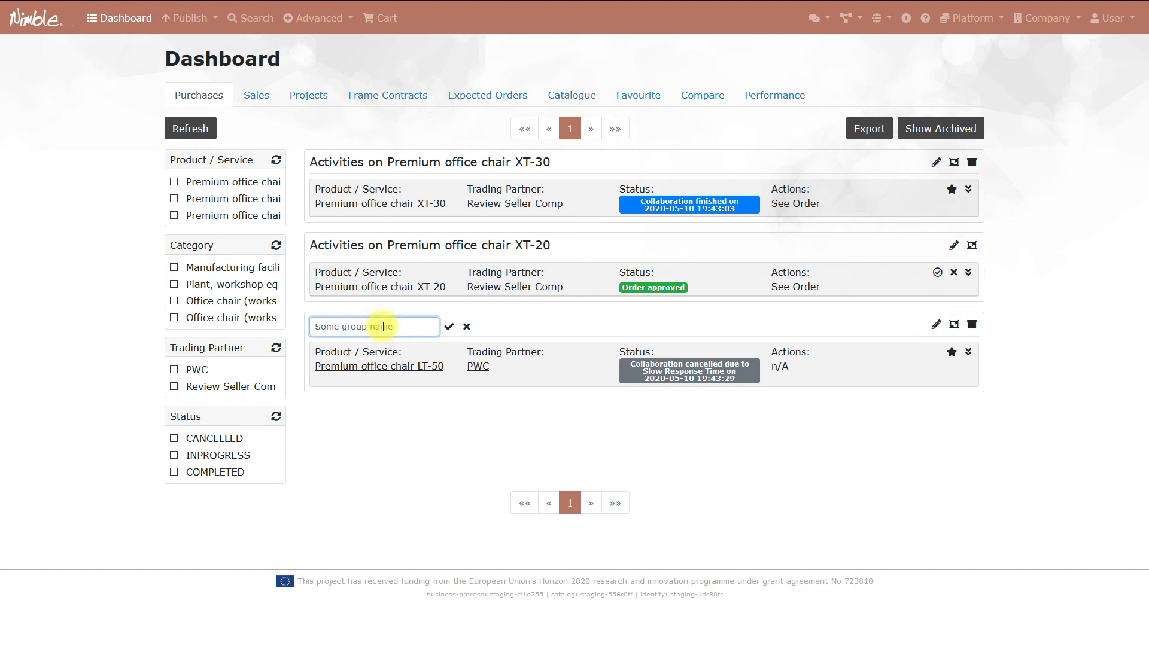
type("Some group name")
left_click(451, 326)
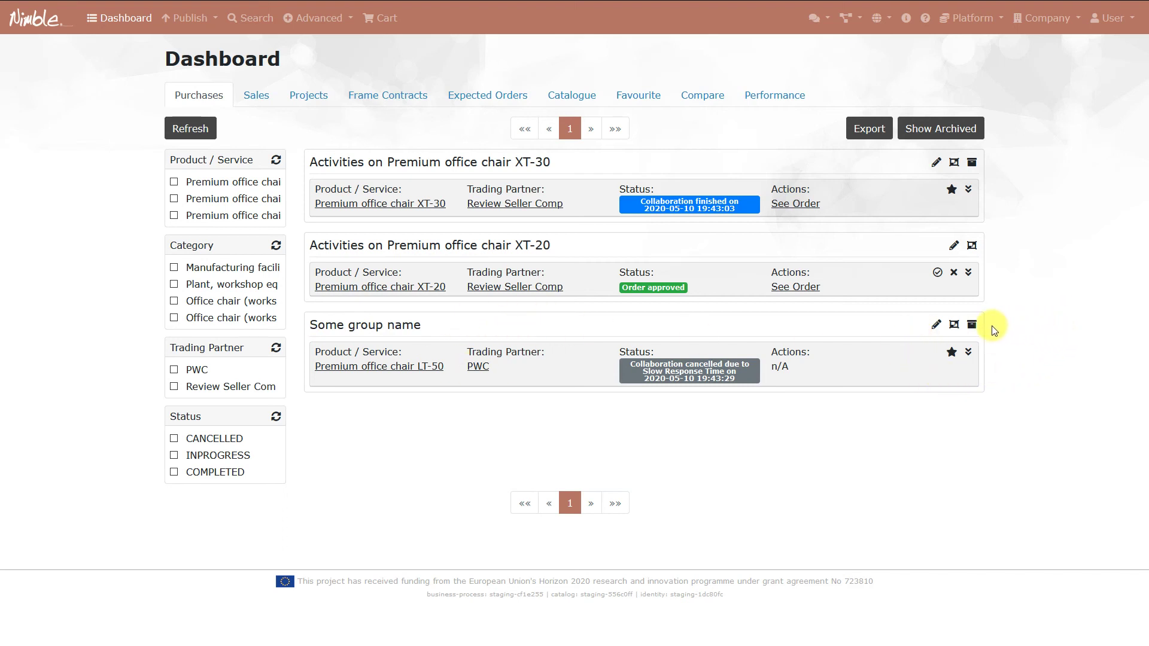
- Merge the activities on Premium office chair XT-20 into the Premium office chair XT-30 negotiation group
left_click(956, 165)
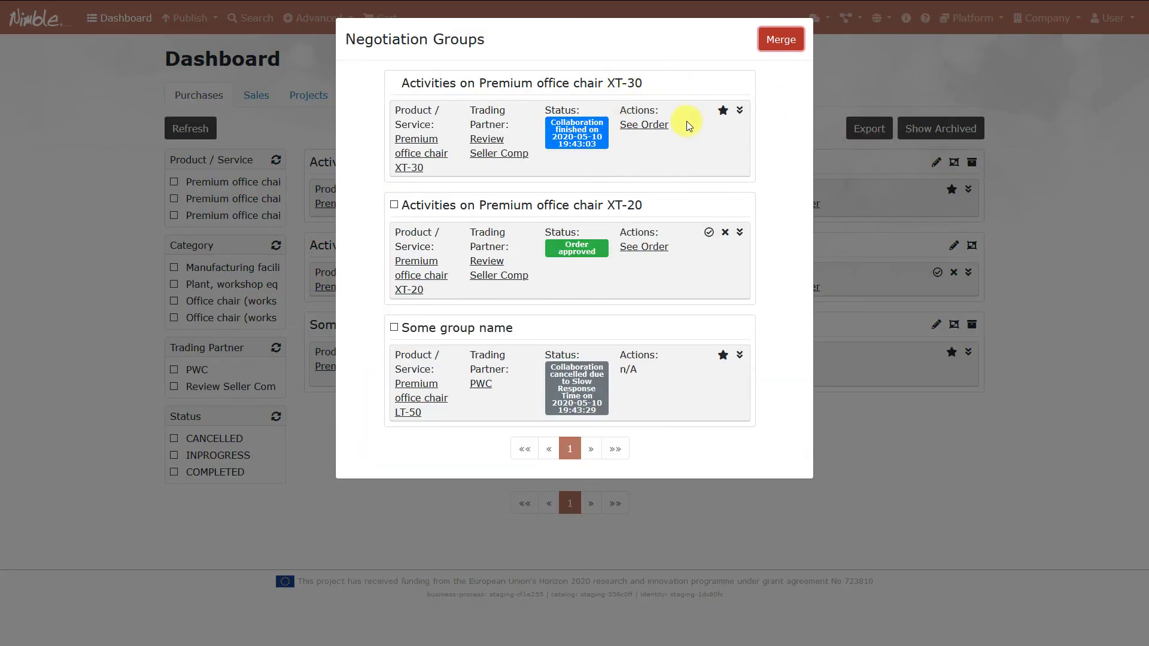
left_click(394, 206)
left_click(778, 43)
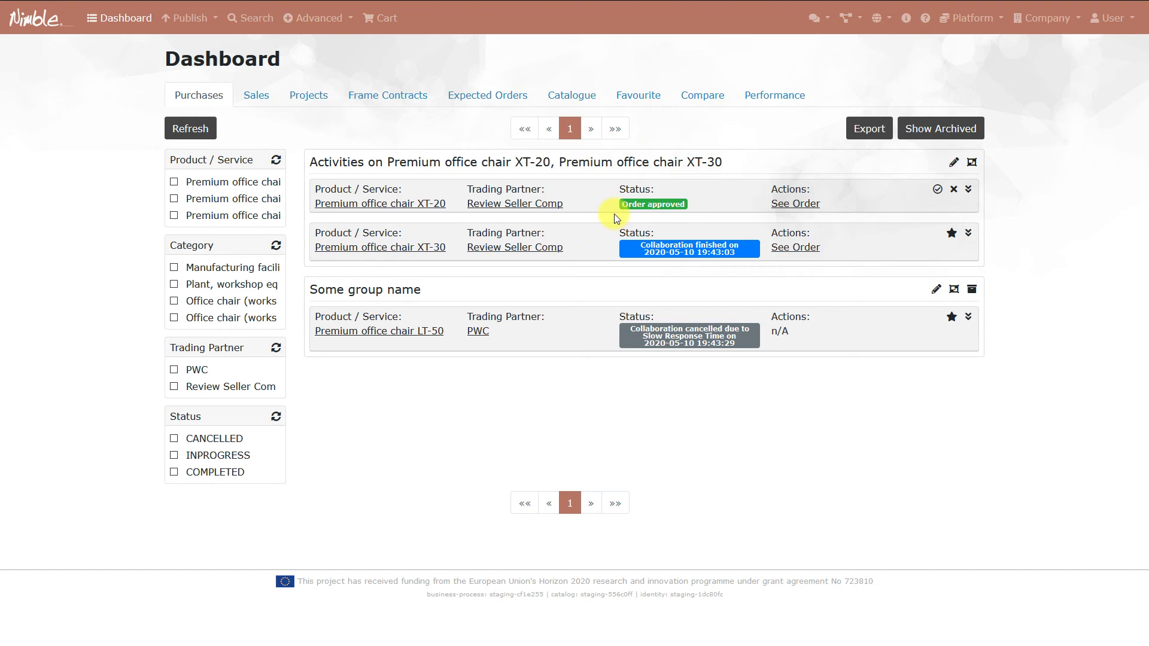
- Archive the group Some group name, check the archived purchases and return to the active ones
left_click(972, 290)
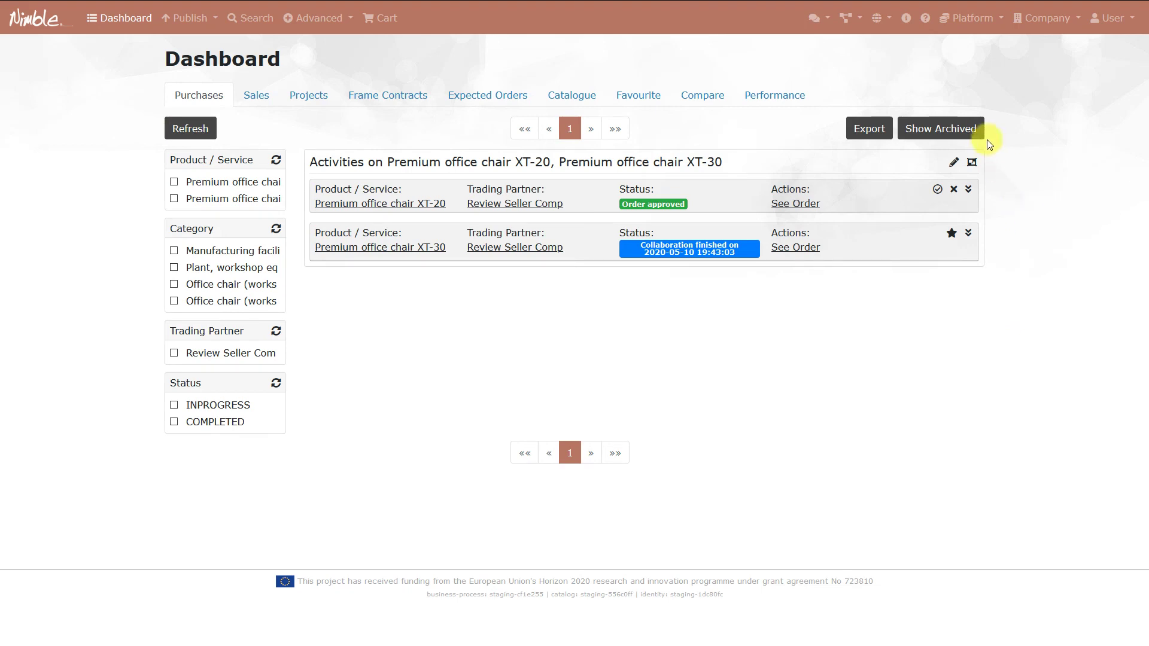
left_click(958, 129)
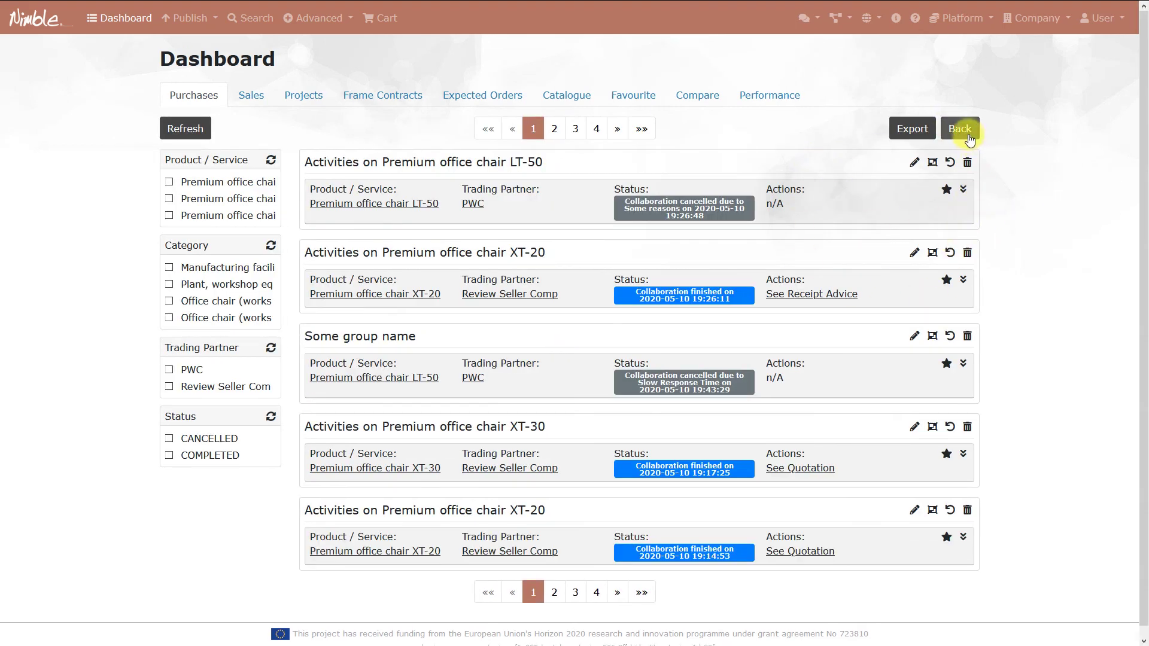
left_click(960, 129)
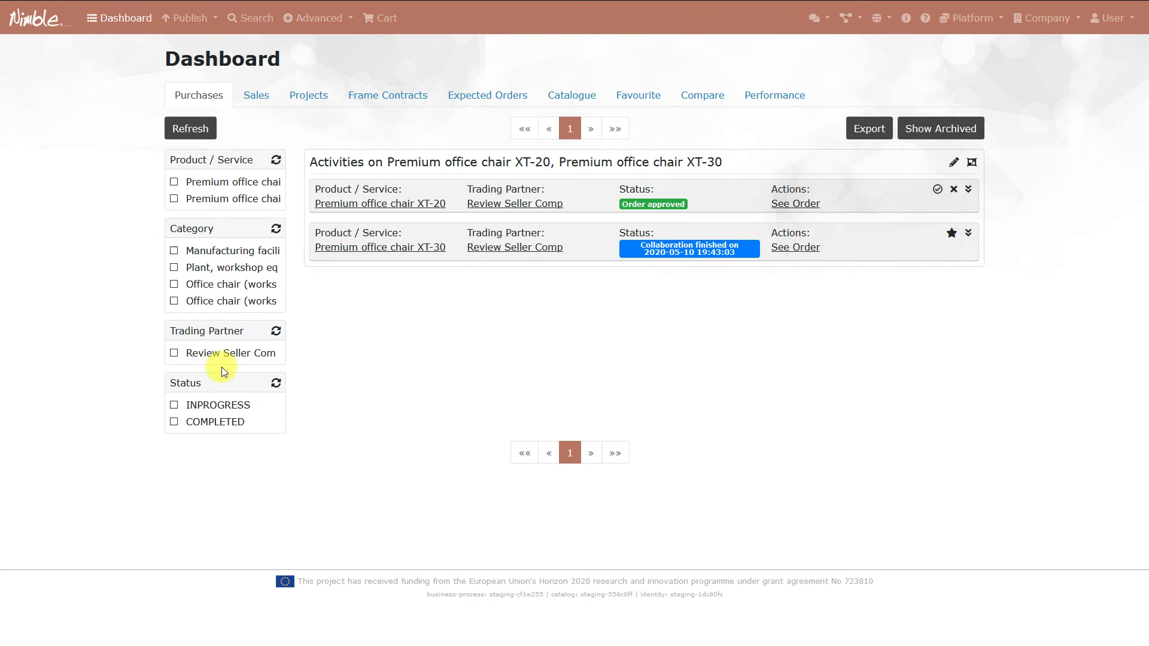
- Refresh the purchases and view the project timeline of the merged XT-20 and XT-30 group
left_click(213, 130)
left_click(309, 96)
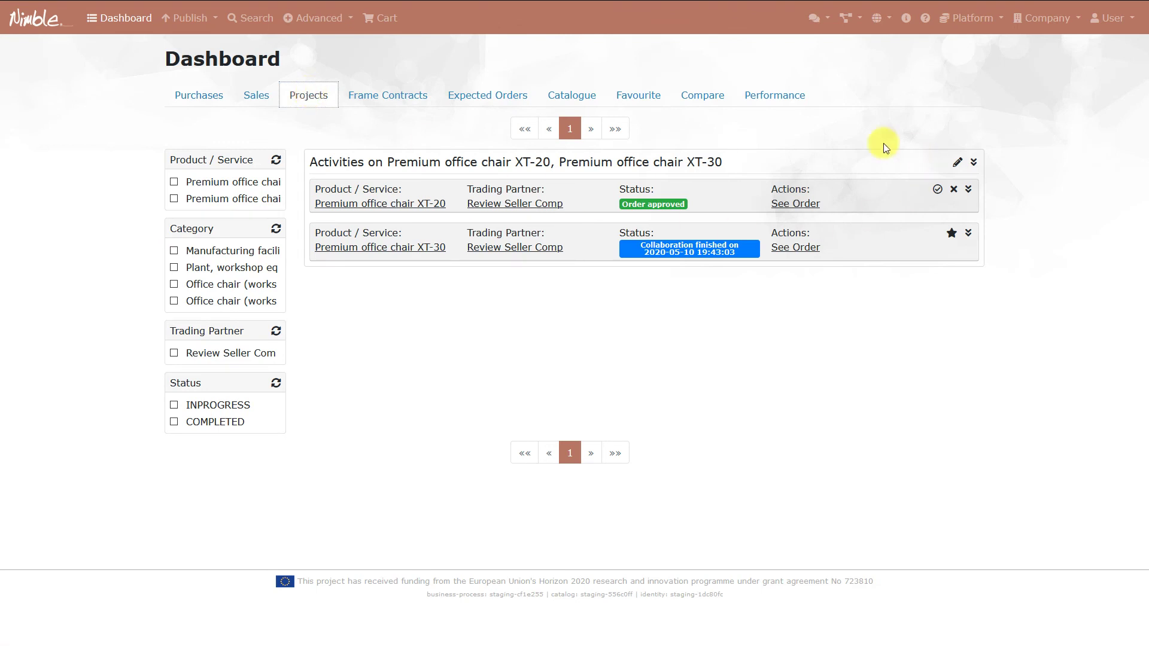
left_click(973, 169)
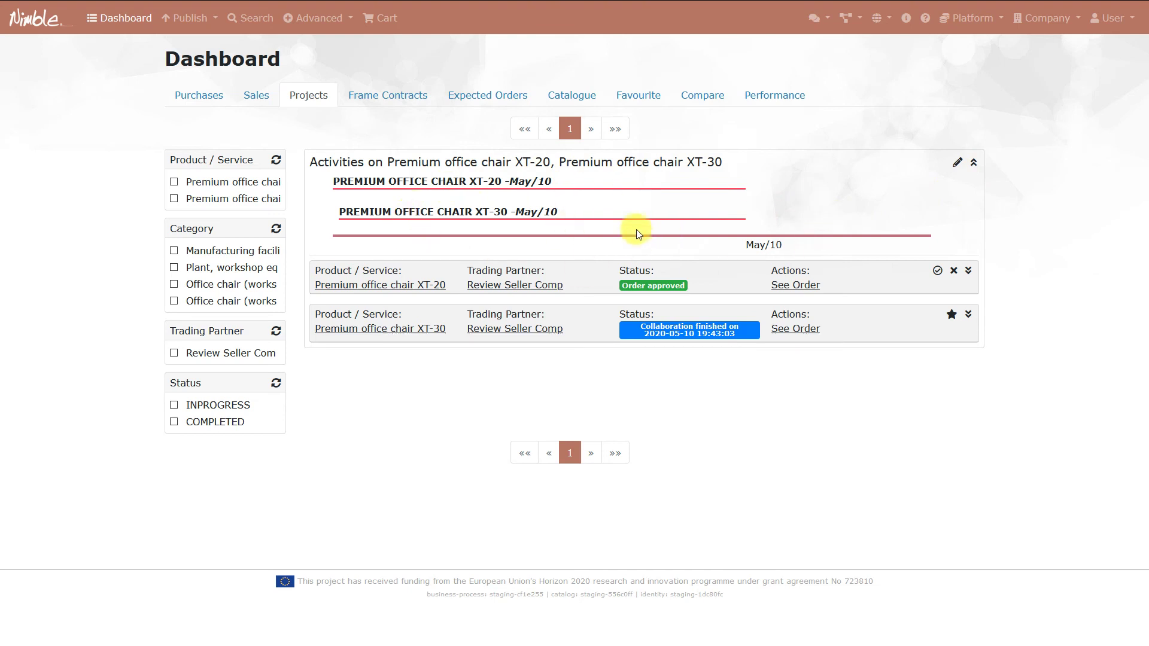
- Review the XT-20 frame contract's details, including its terms and conditions and its notes and additional files
left_click(399, 106)
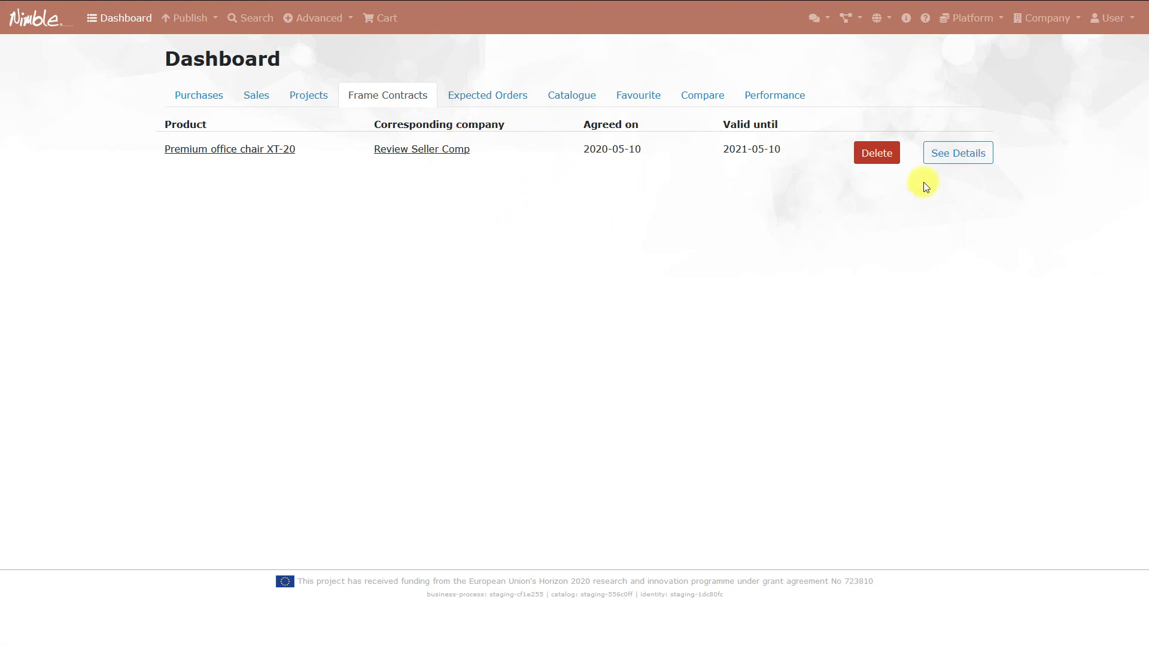
left_click(963, 157)
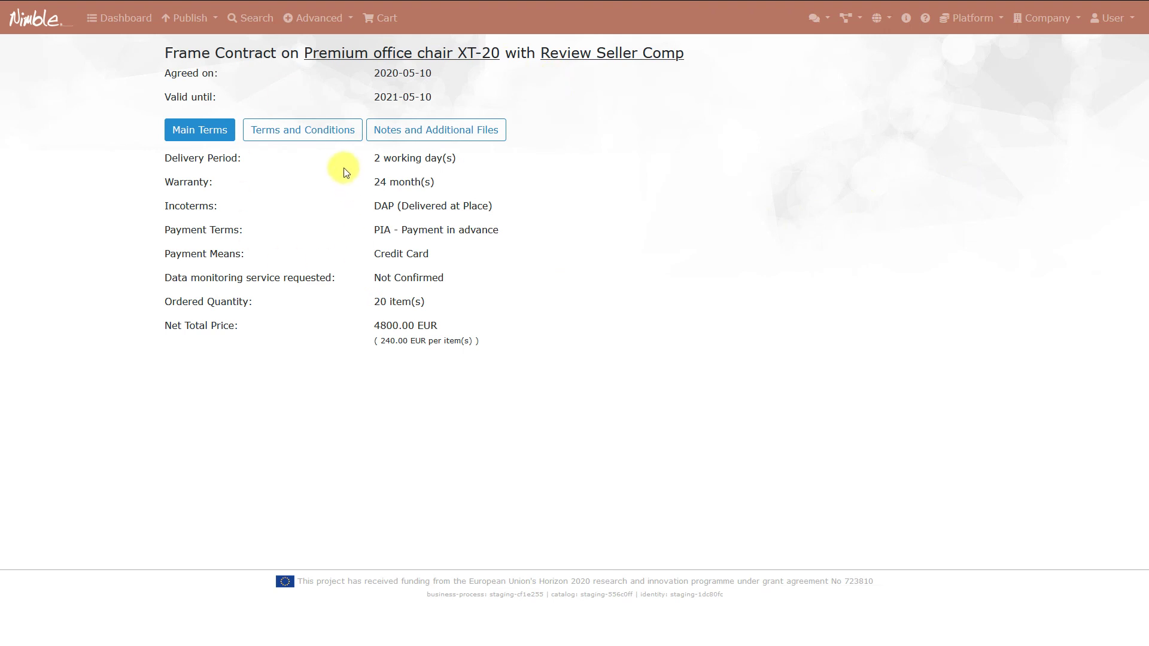
left_click(320, 132)
left_click(215, 183)
left_click(219, 183)
left_click(441, 123)
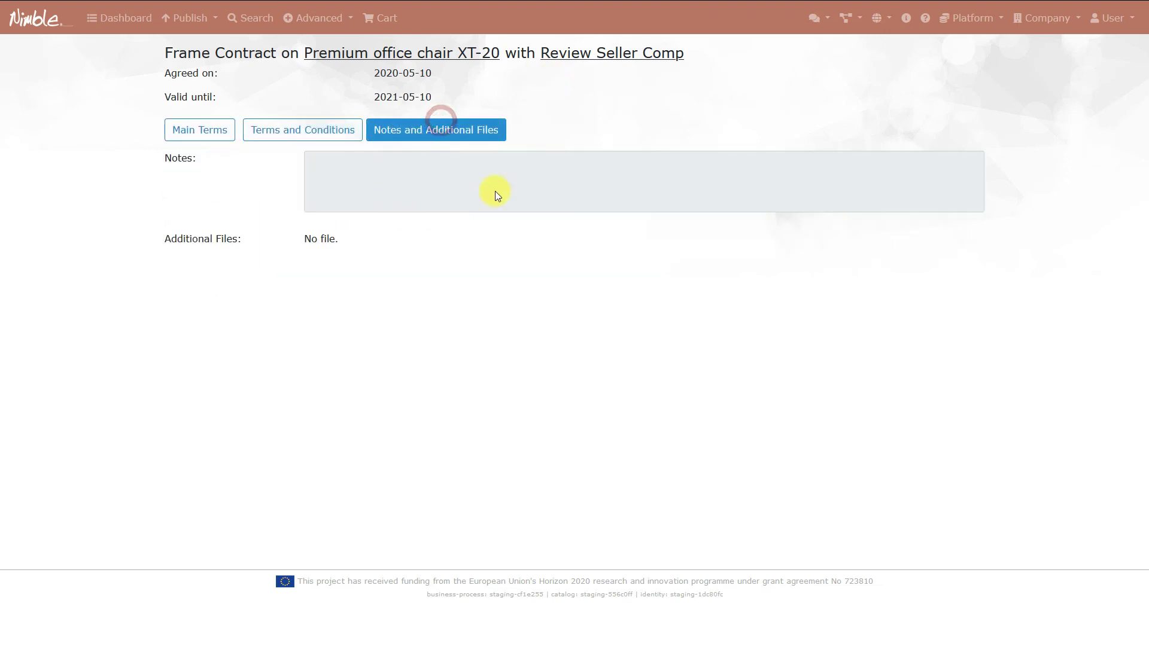
- Log out and sign in again with the other account's e-mail and password
left_click(1129, 19)
left_click(1086, 65)
left_click(505, 234)
left_click(502, 250)
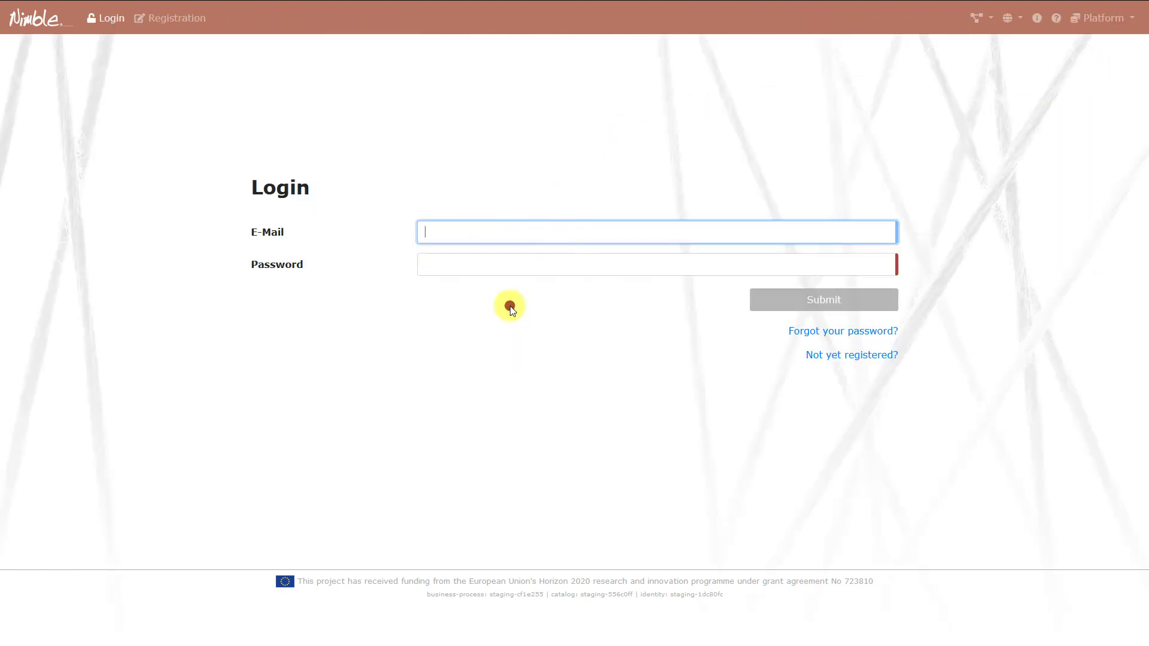
left_click(765, 302)
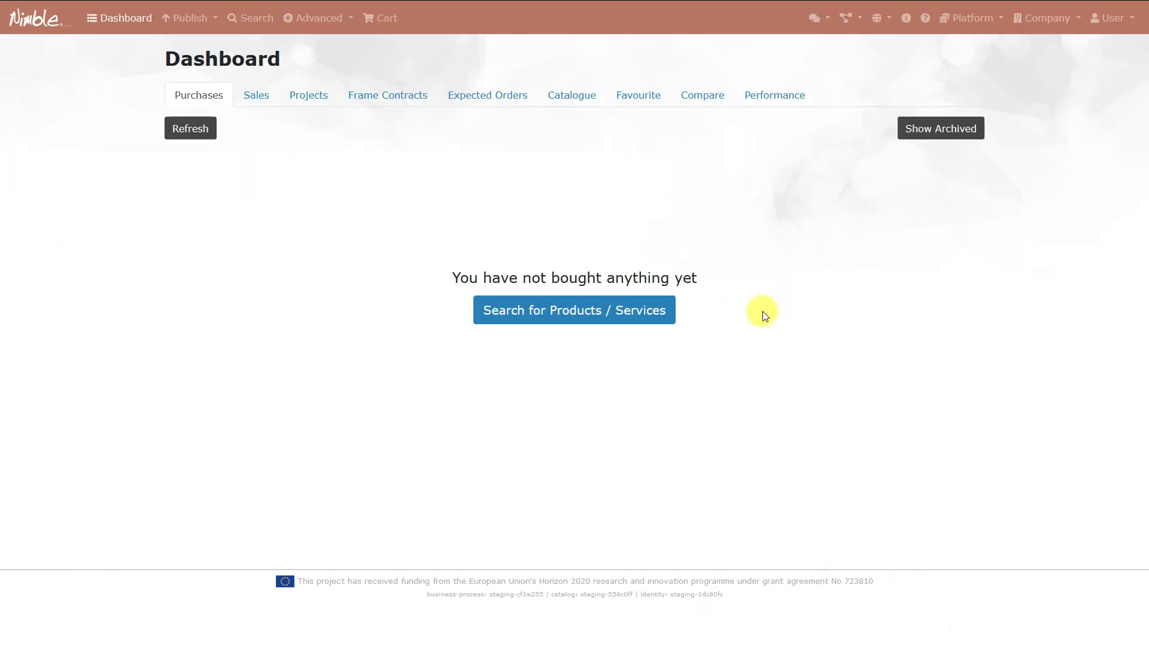
- Look over the expected orders and the catalogue's category filter and price sorting options
left_click(509, 101)
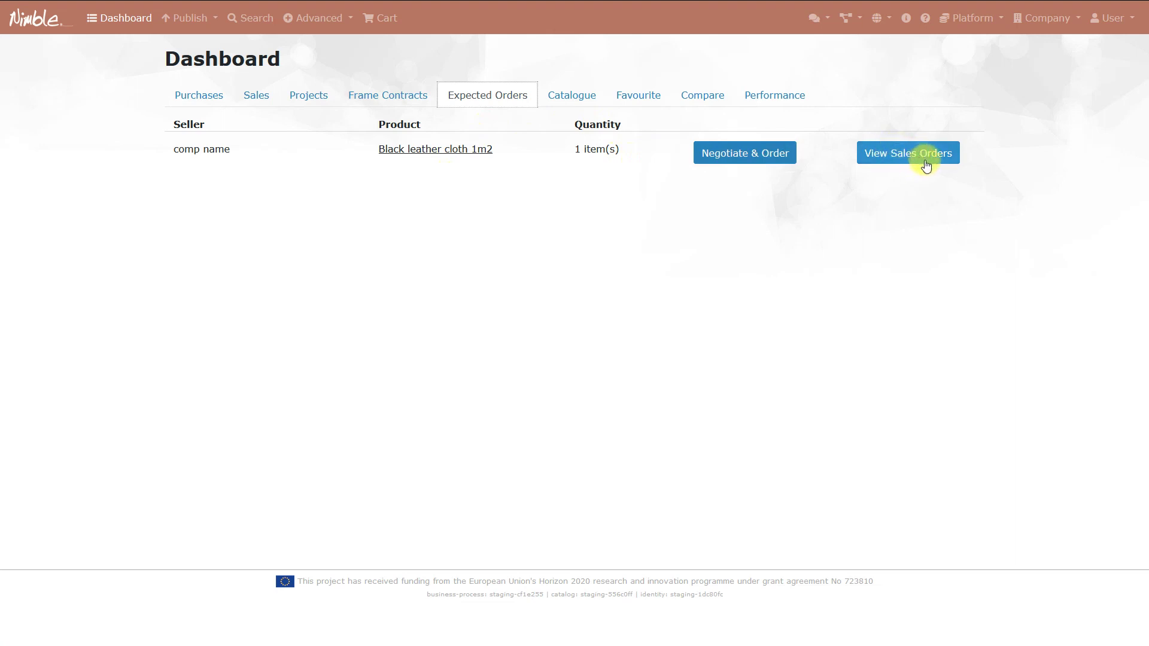
left_click(581, 101)
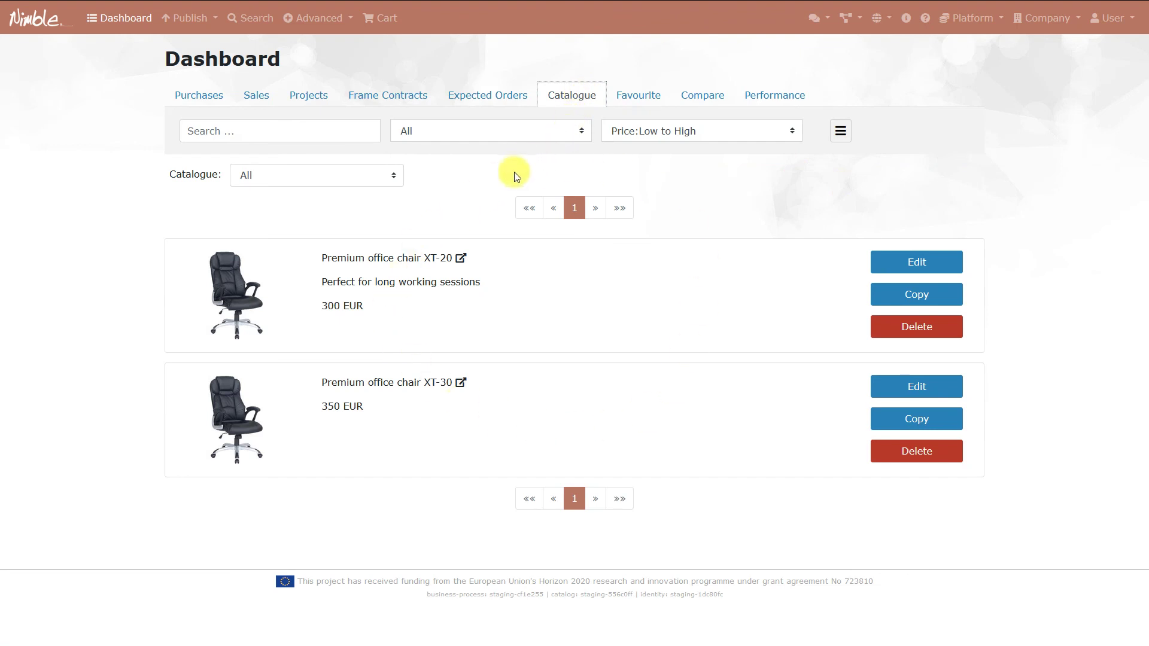
left_click(470, 129)
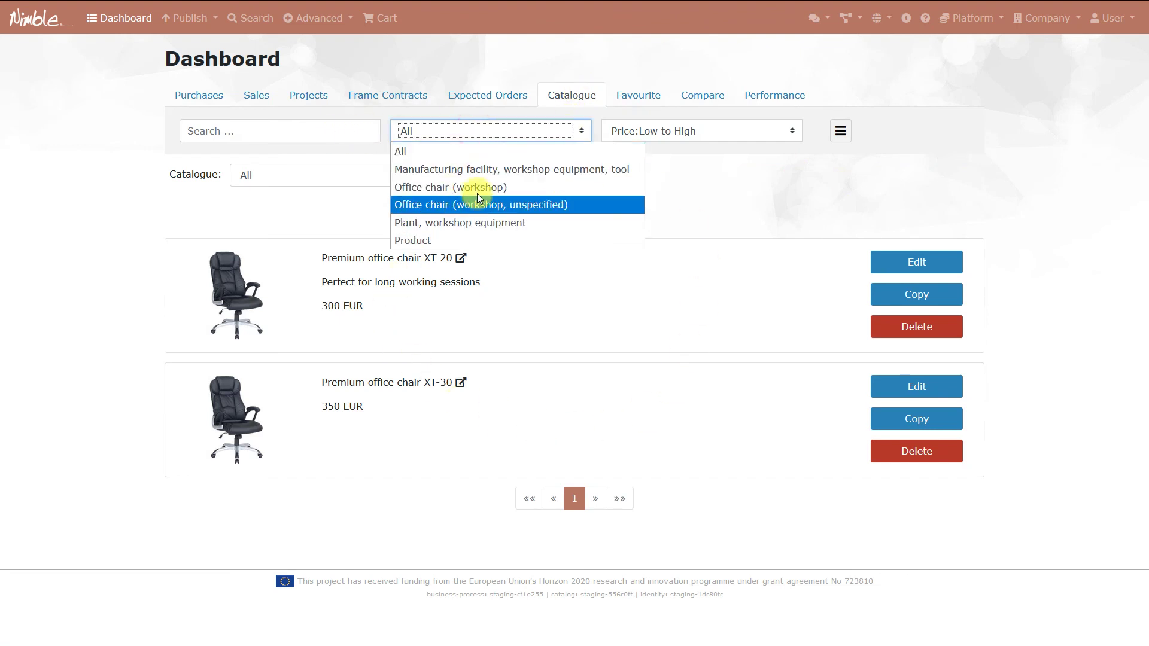
left_click(483, 134)
left_click(708, 129)
left_click(727, 131)
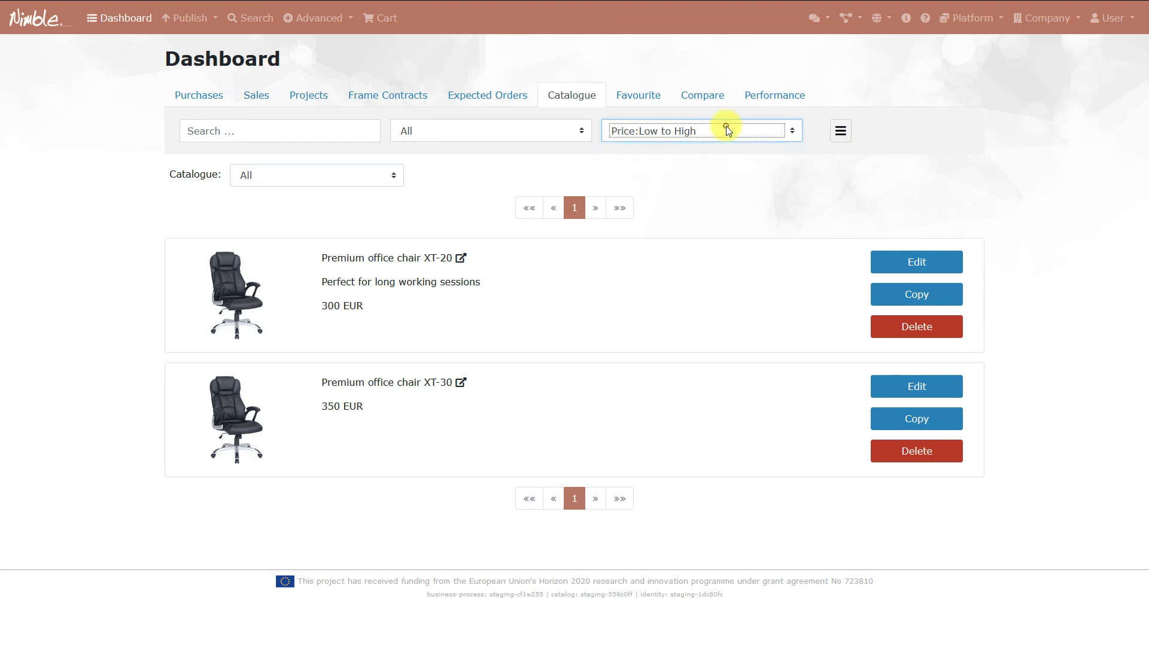
- Examine the catalogue management actions and the catalogue selection, and view the favourite products
left_click(841, 132)
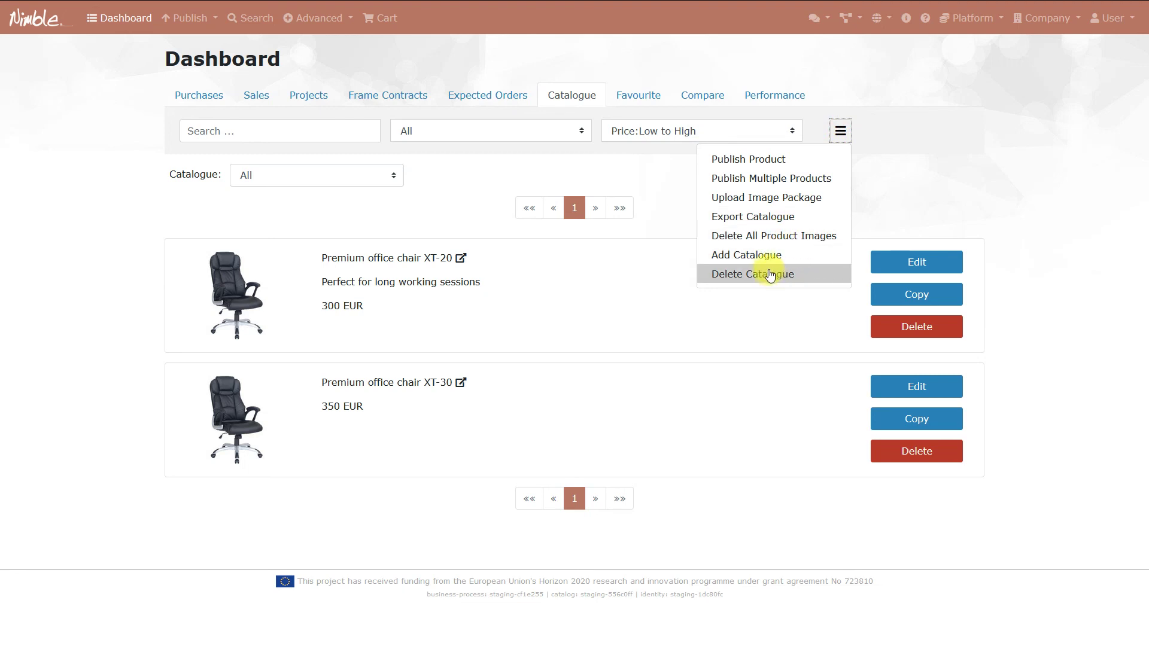
left_click(841, 131)
left_click(349, 177)
left_click(367, 176)
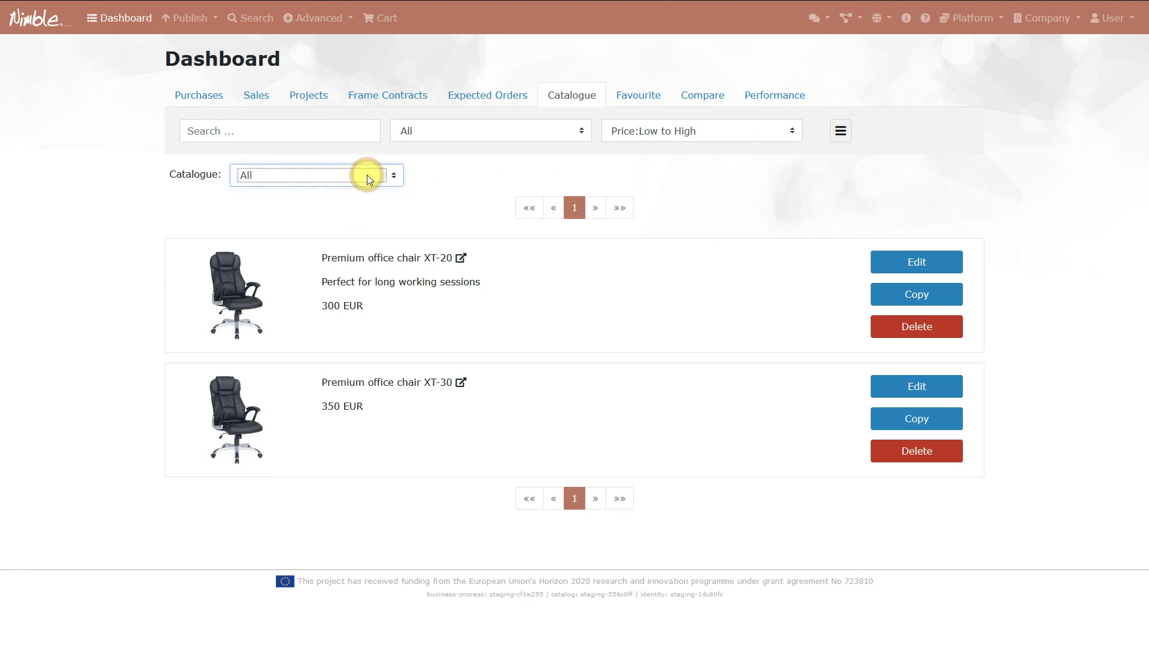
left_click(635, 103)
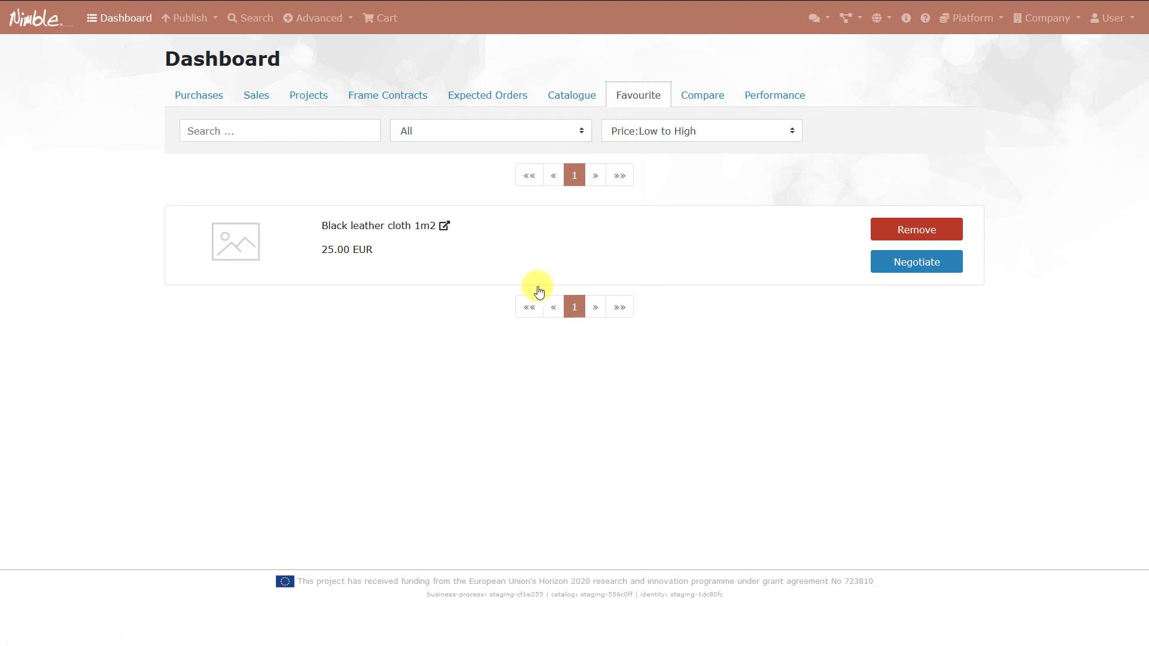
- Open the product comparison and search its first side for Premium office chair XT-20
left_click(709, 97)
left_click(259, 130)
type("offic")
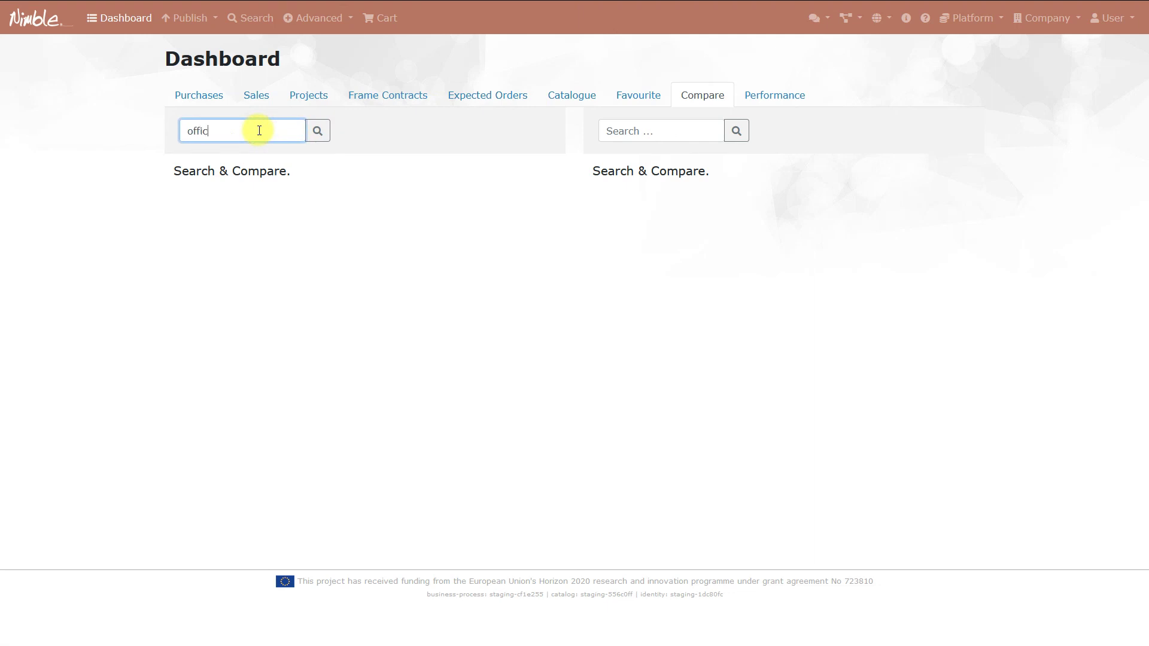
type("e")
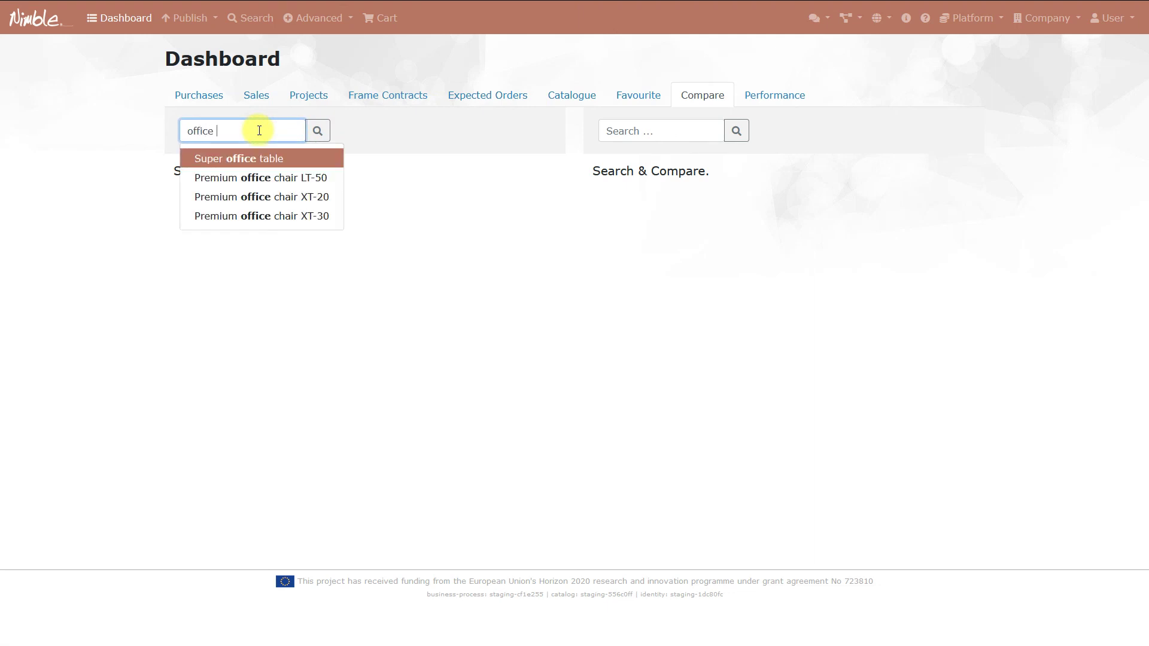
left_click(300, 195)
left_click(321, 136)
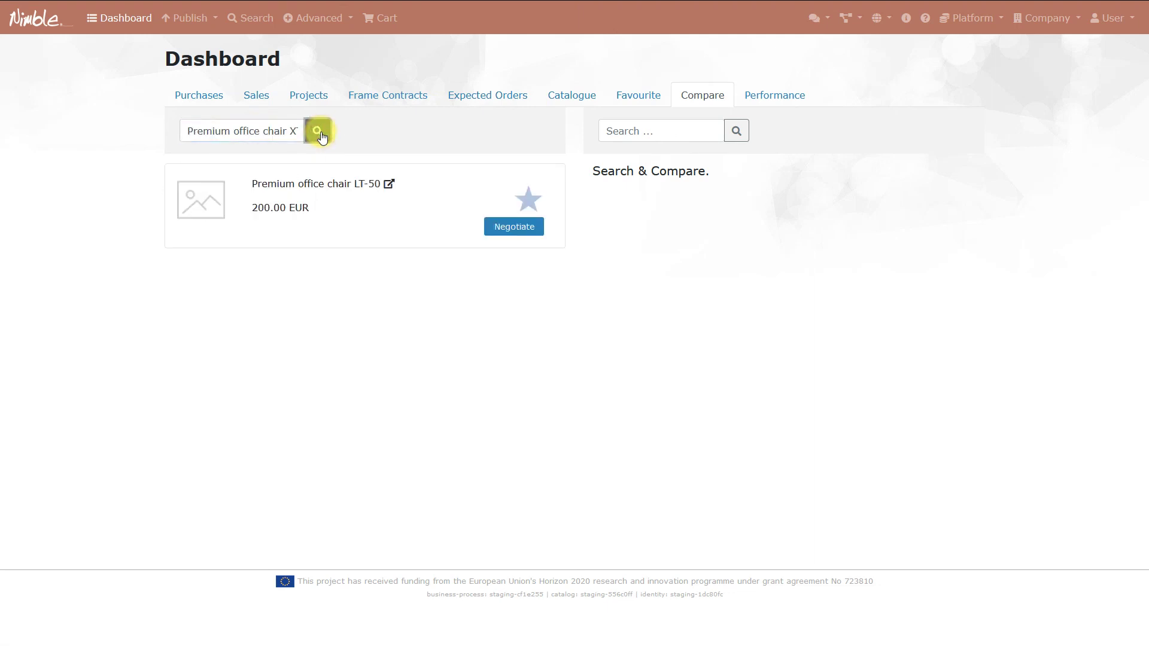
- Search the second side of the product comparison for Premium office chair XT-30
left_click(685, 129)
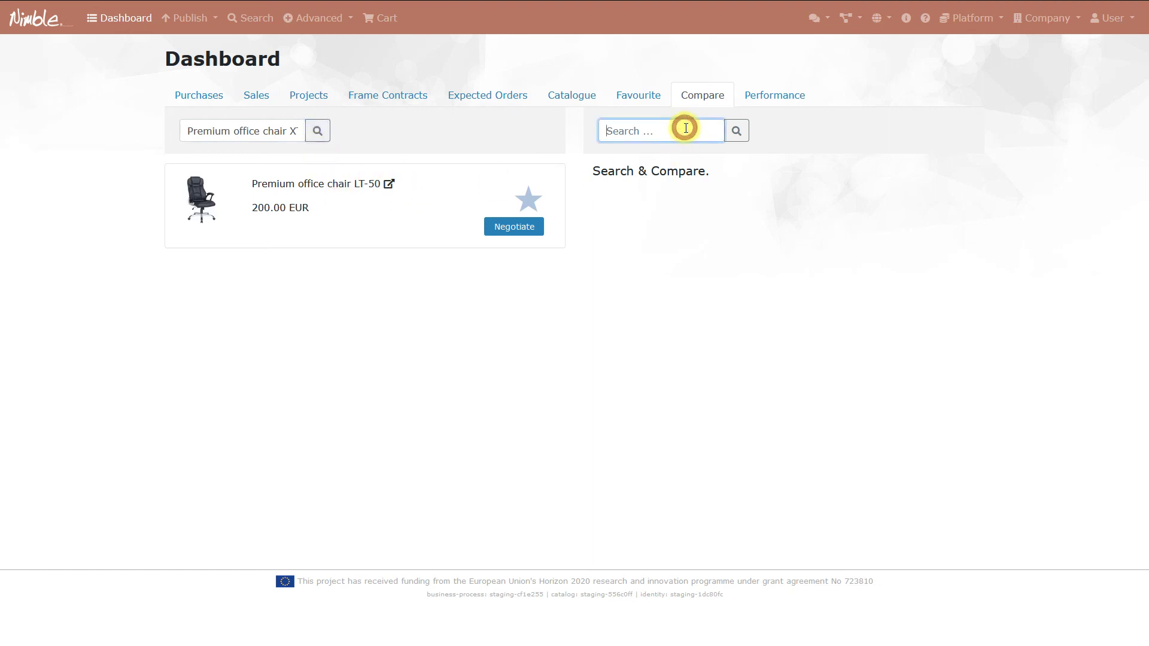
type("office")
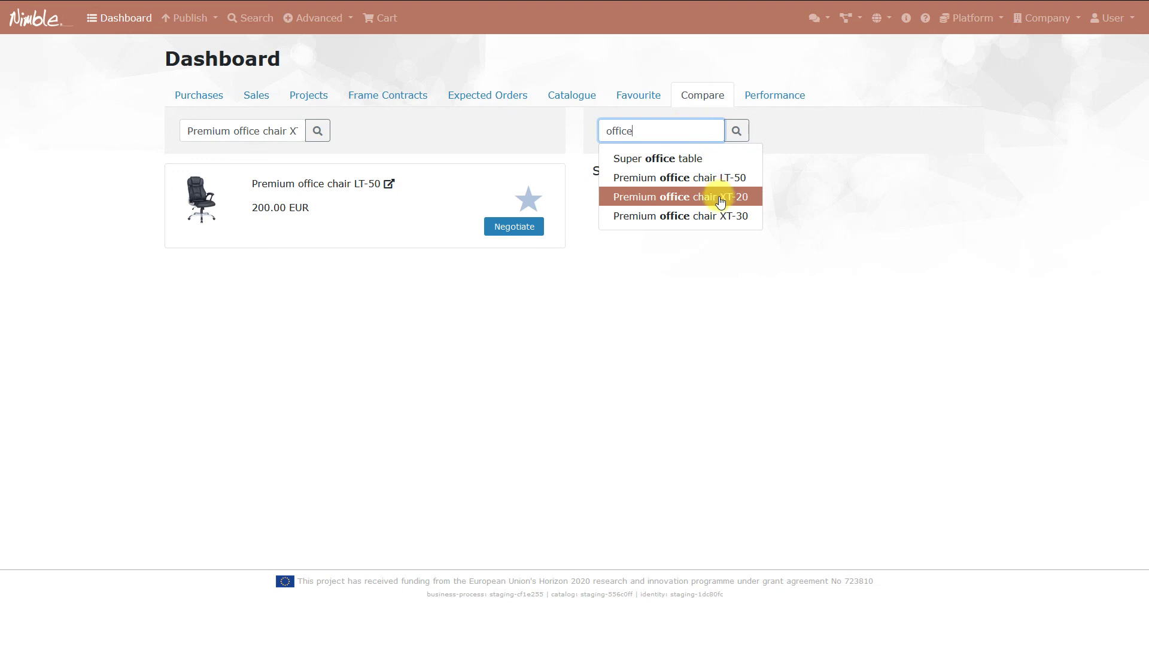
left_click(726, 215)
left_click(735, 129)
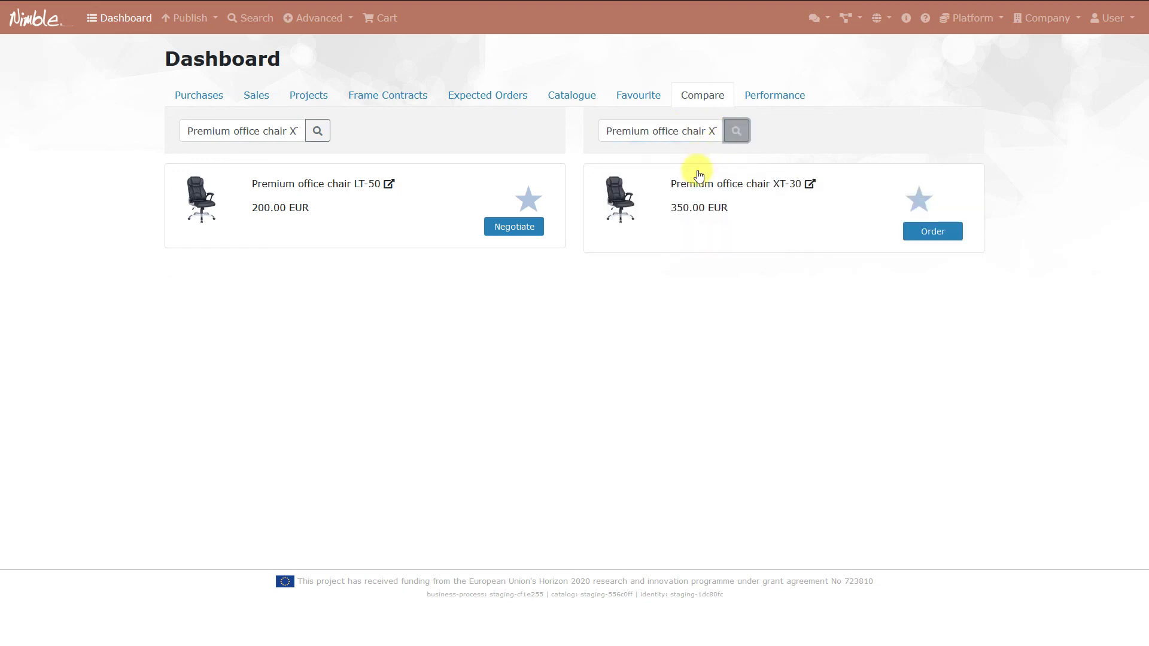
- Expand the LT-50 and XT-30 chairs in the comparison and compare their price information
left_click(400, 230)
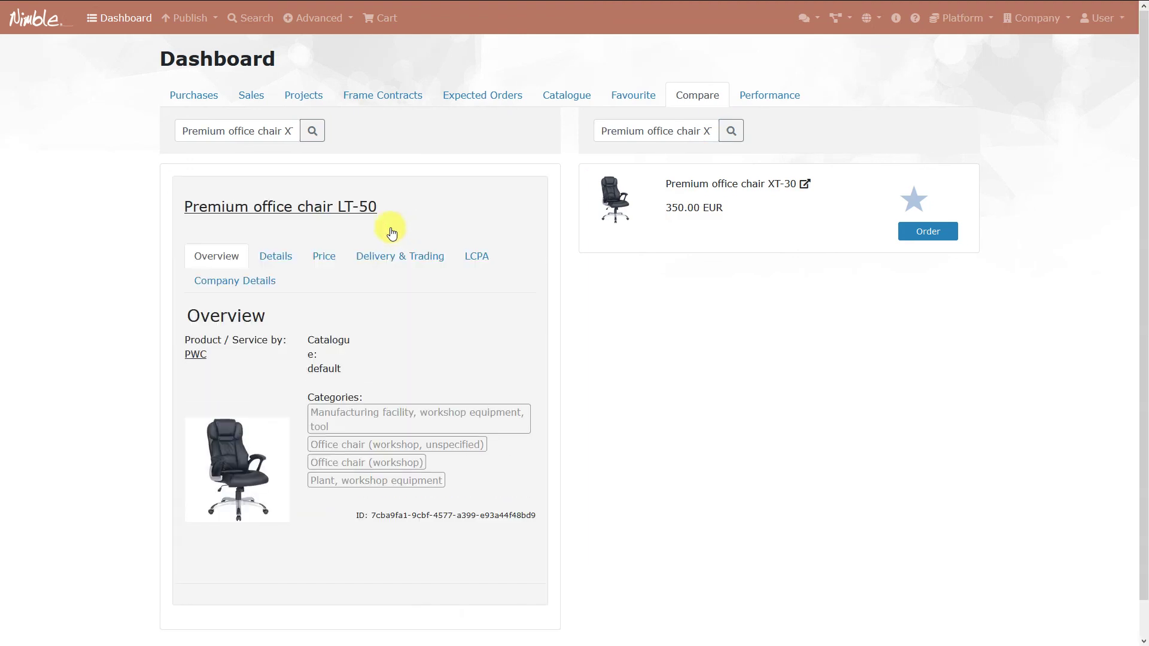
left_click(687, 239)
scroll(770, 295, "down", 1)
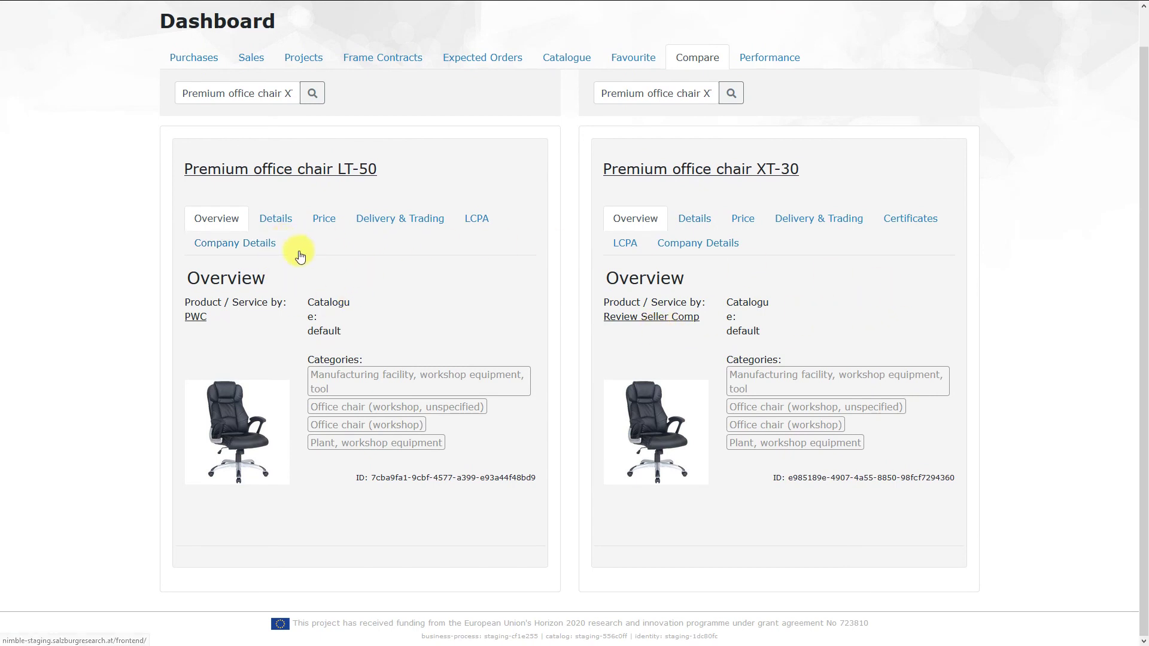
left_click(288, 222)
left_click(327, 219)
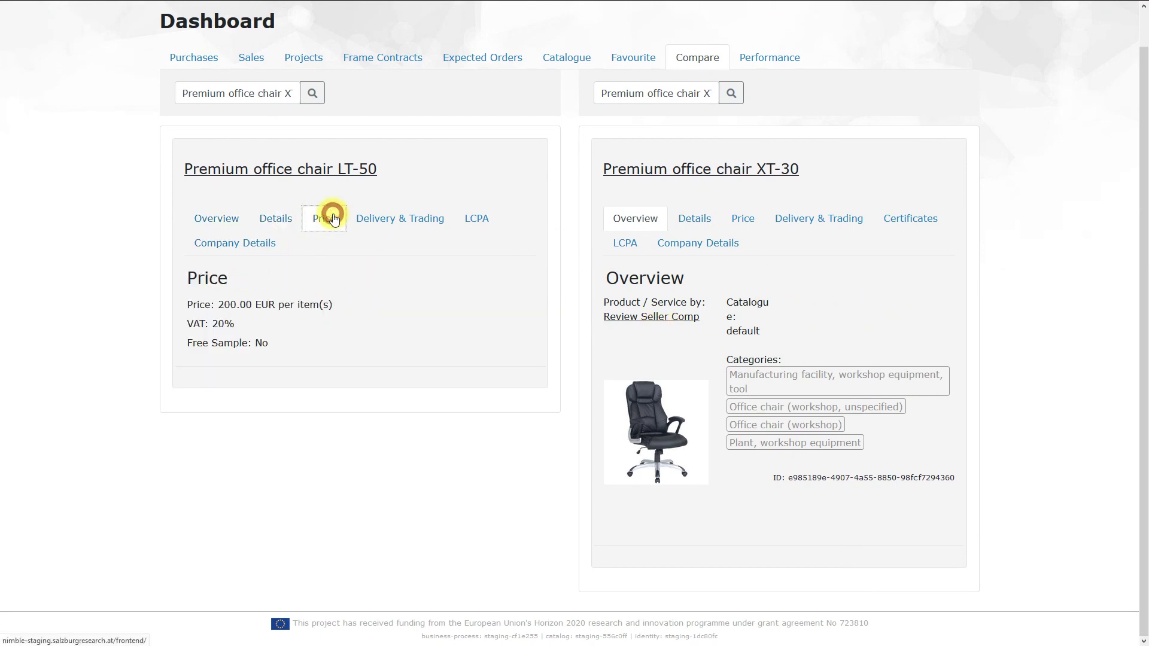
left_click(729, 222)
scroll(730, 218, "up", 1)
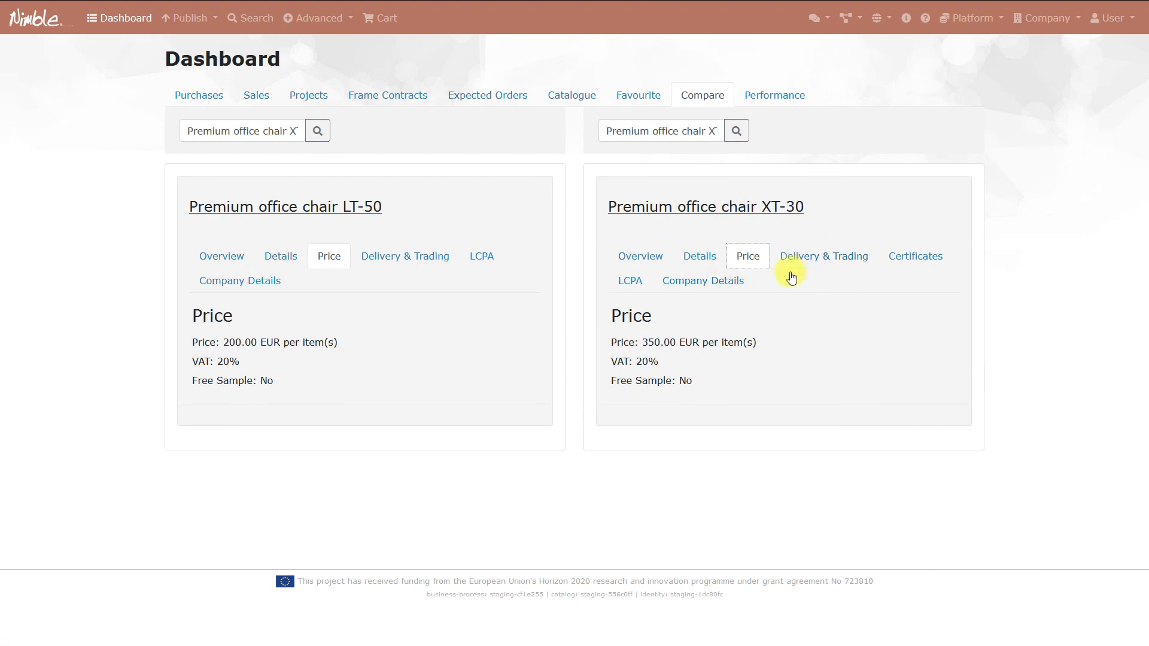
- Compare the company details and ratings of the LT-50 and XT-30 sellers
left_click(277, 284)
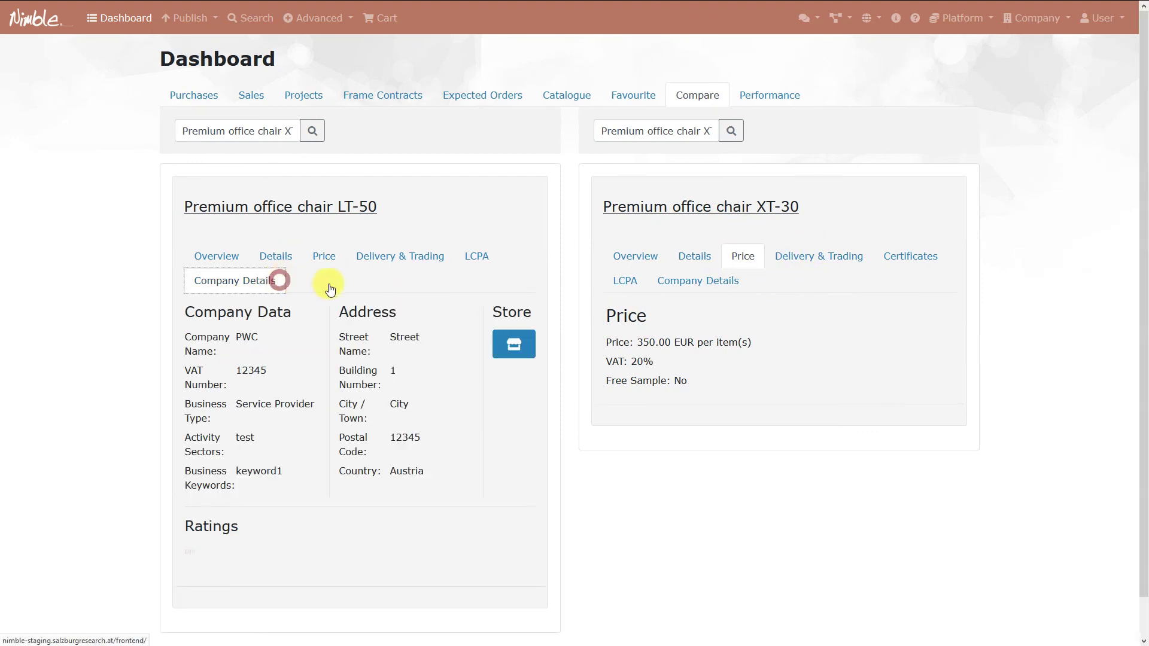
left_click(697, 280)
scroll(778, 362, "down", 2)
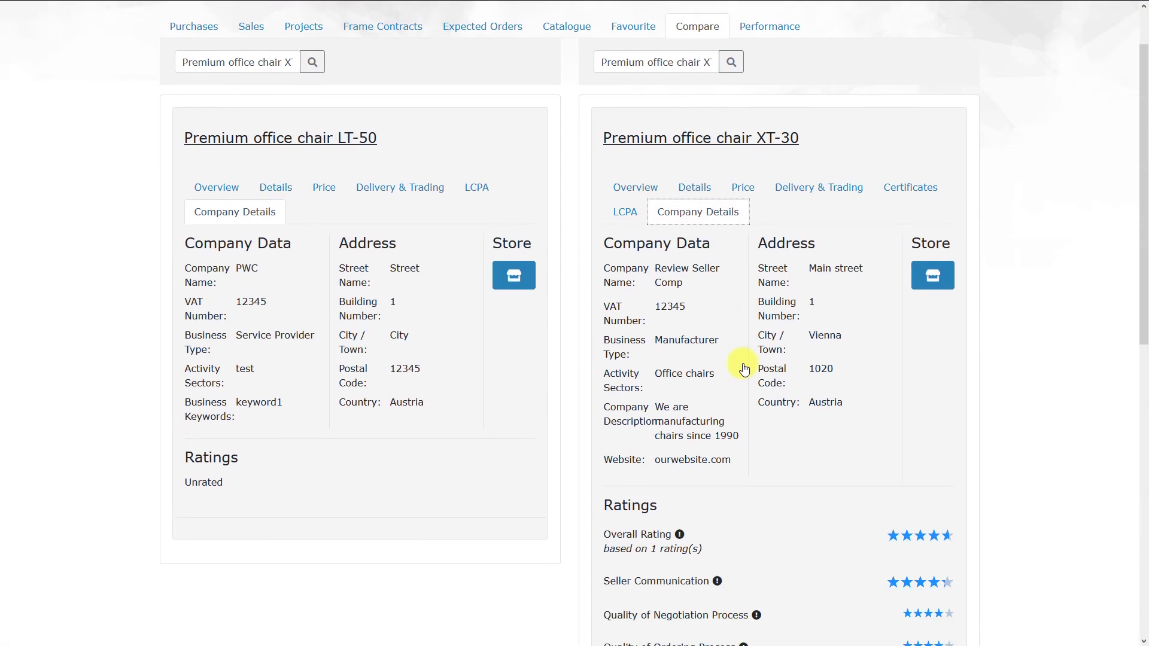
scroll(491, 288, "down", 2)
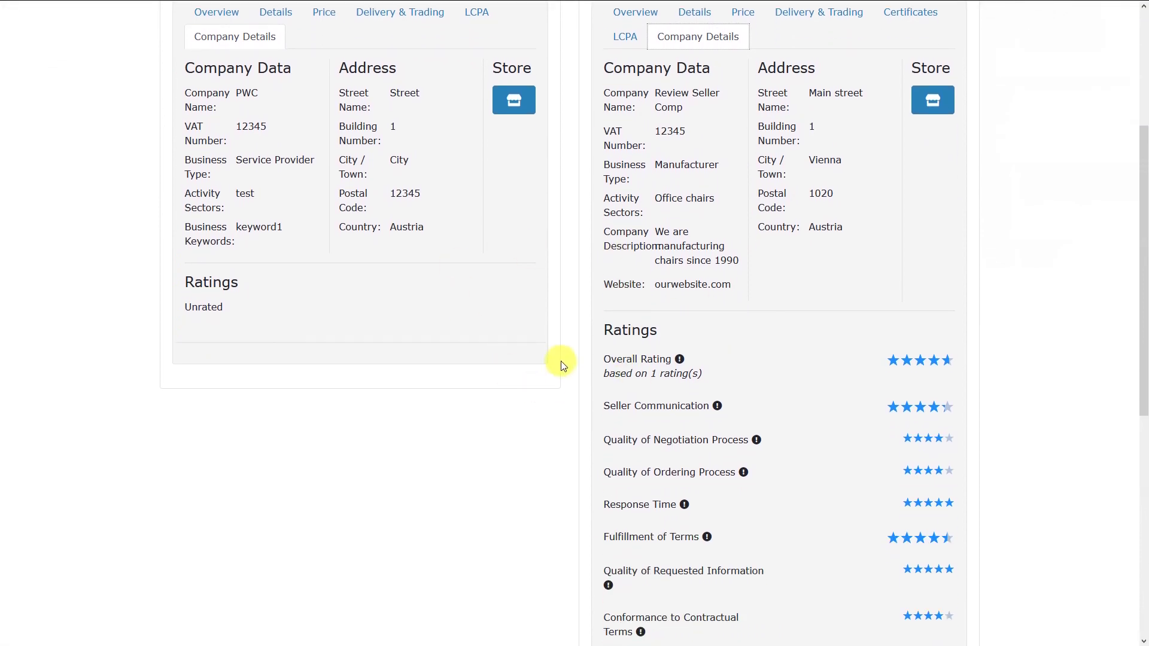
- Leave the chair comparison and open the company's performance analytics on the dashboard
scroll(561, 372, "up", 4)
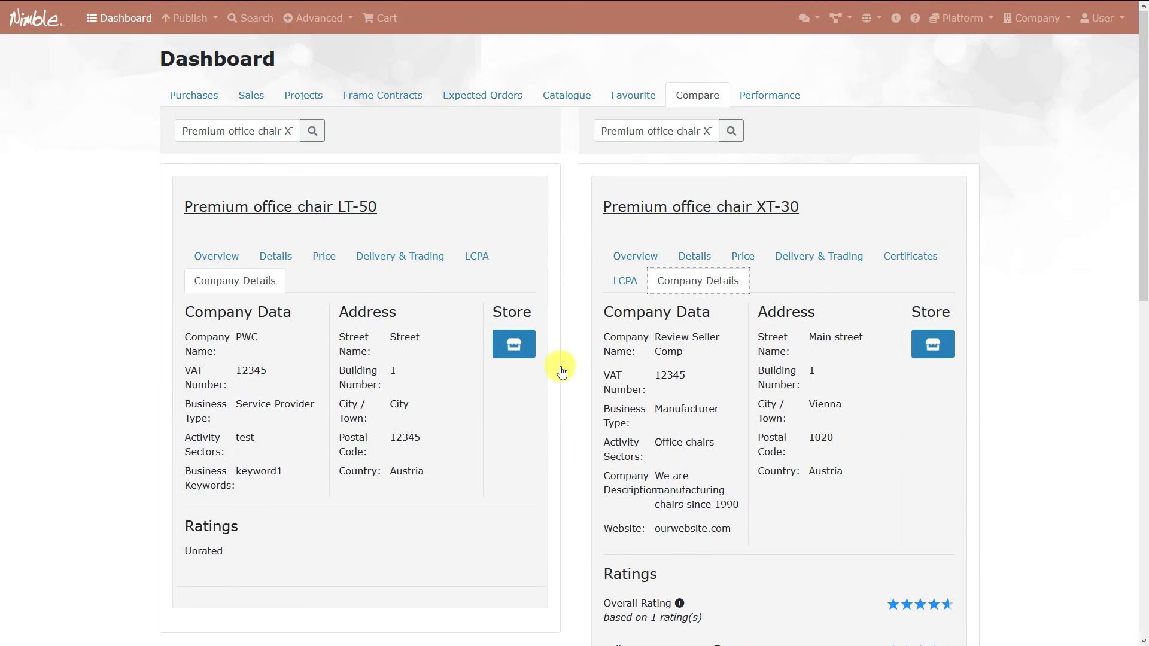
left_click(772, 98)
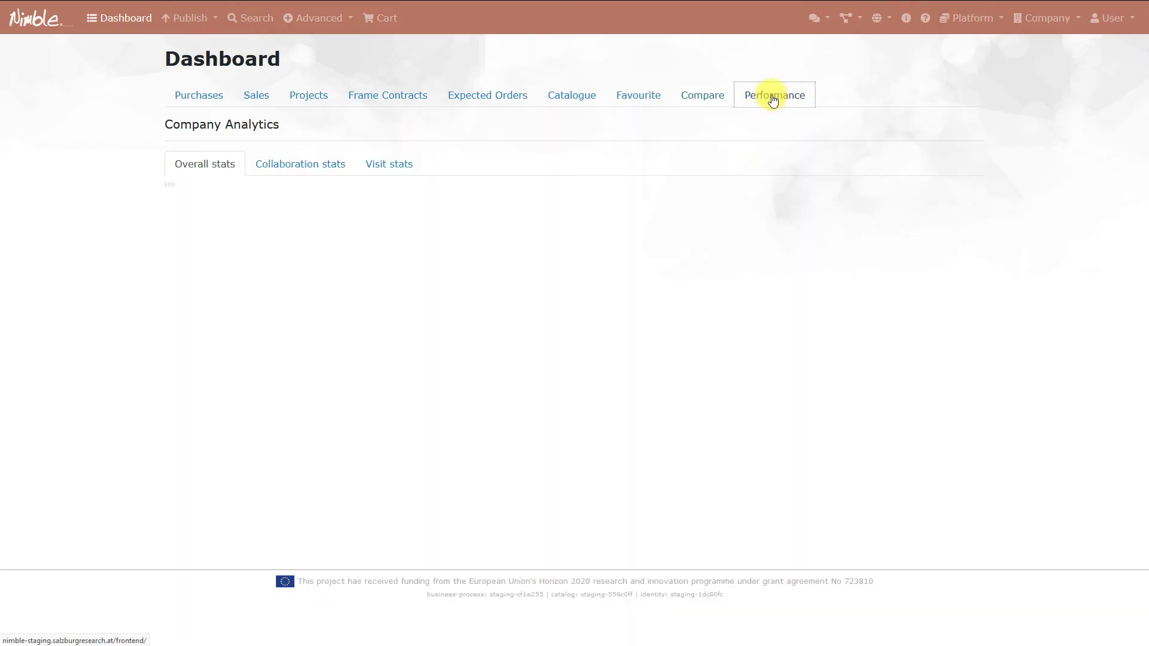
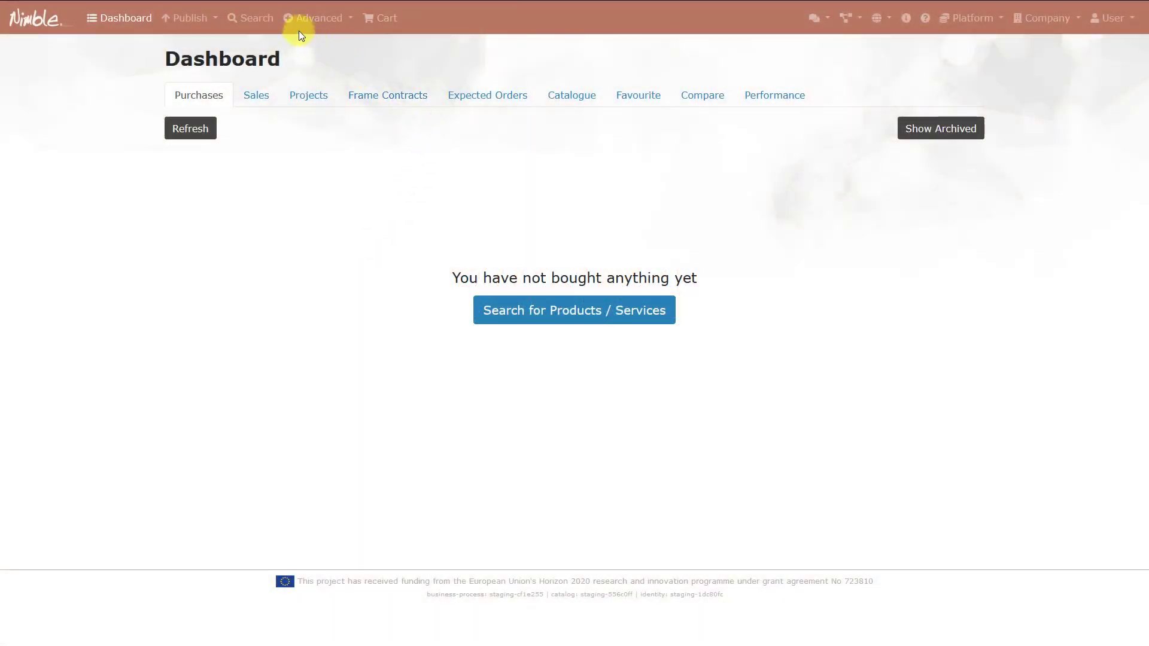
- Search the platform's products and services by name for "federation"
left_click(252, 19)
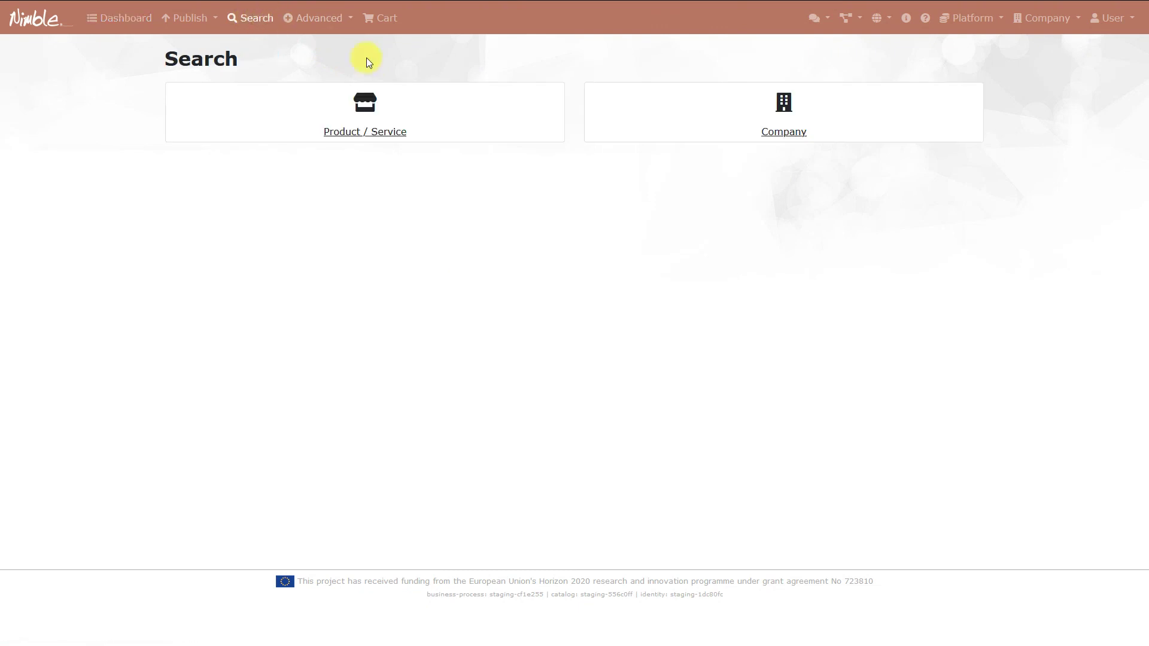
left_click(464, 99)
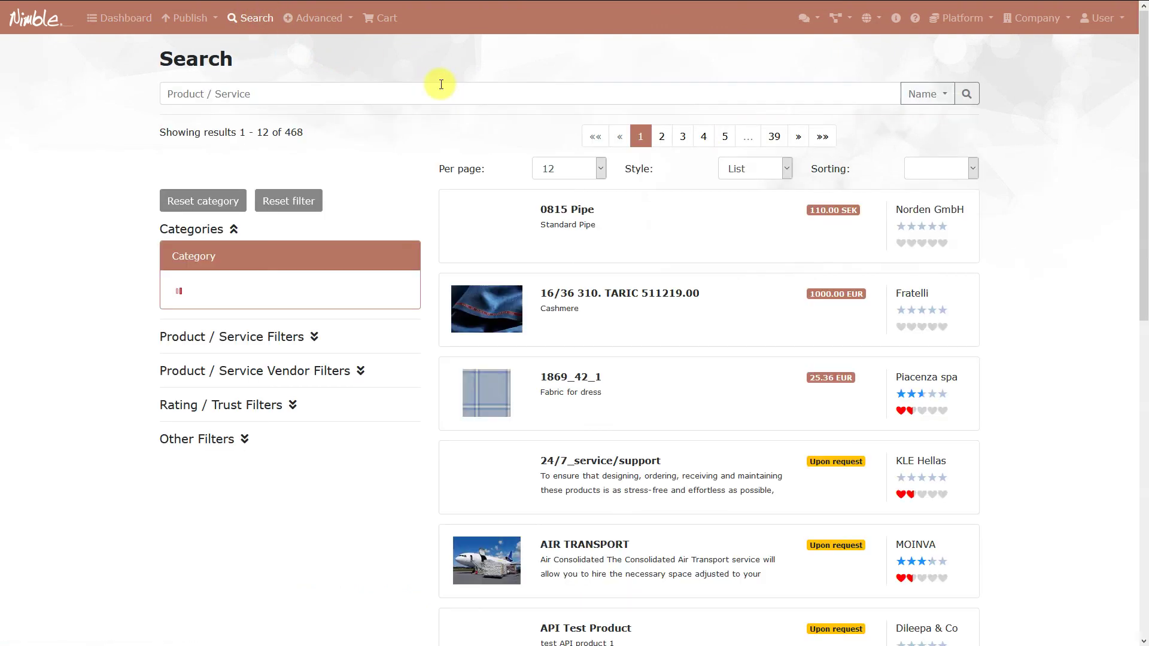
left_click(439, 90)
type("federation")
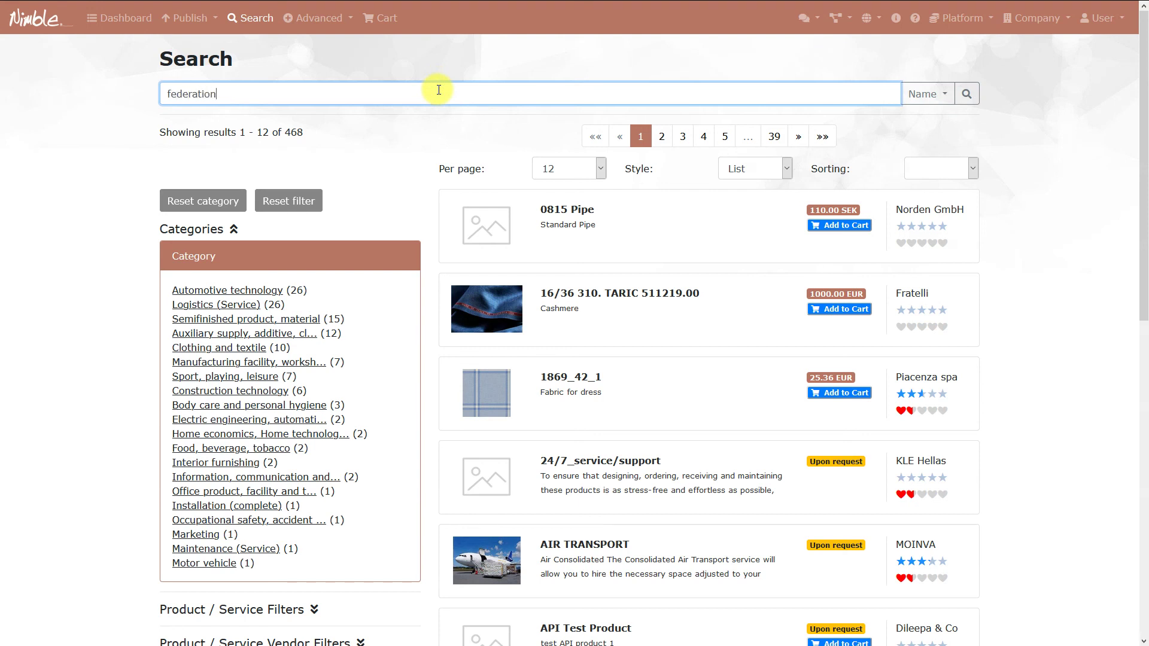
key("Return")
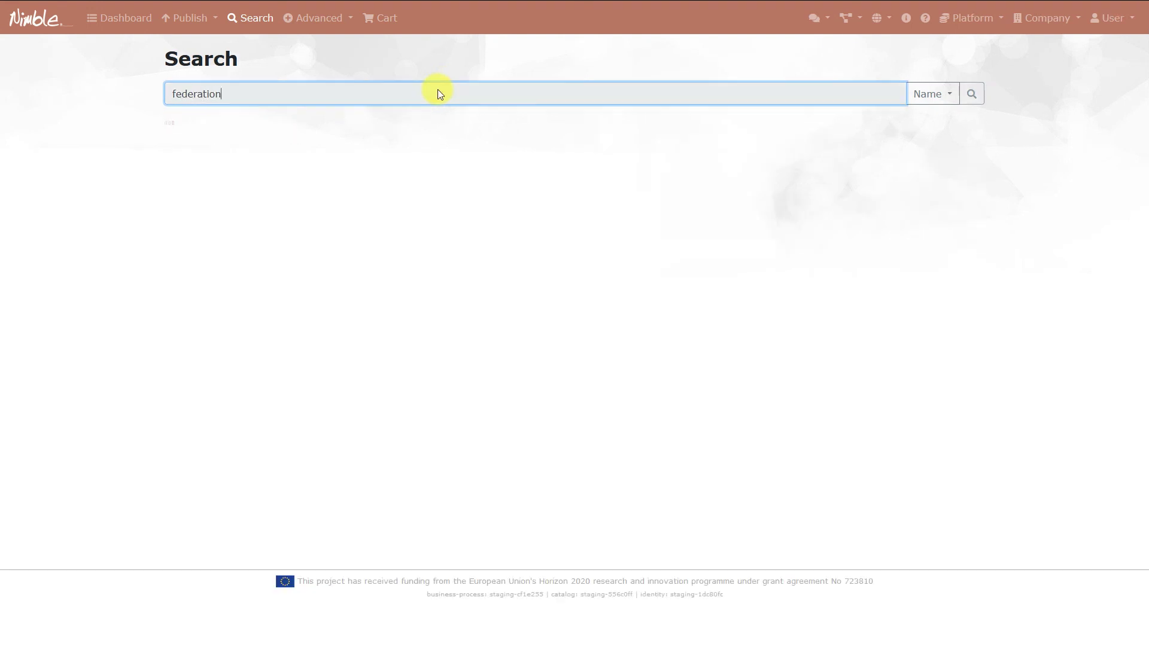
left_click(1046, 266)
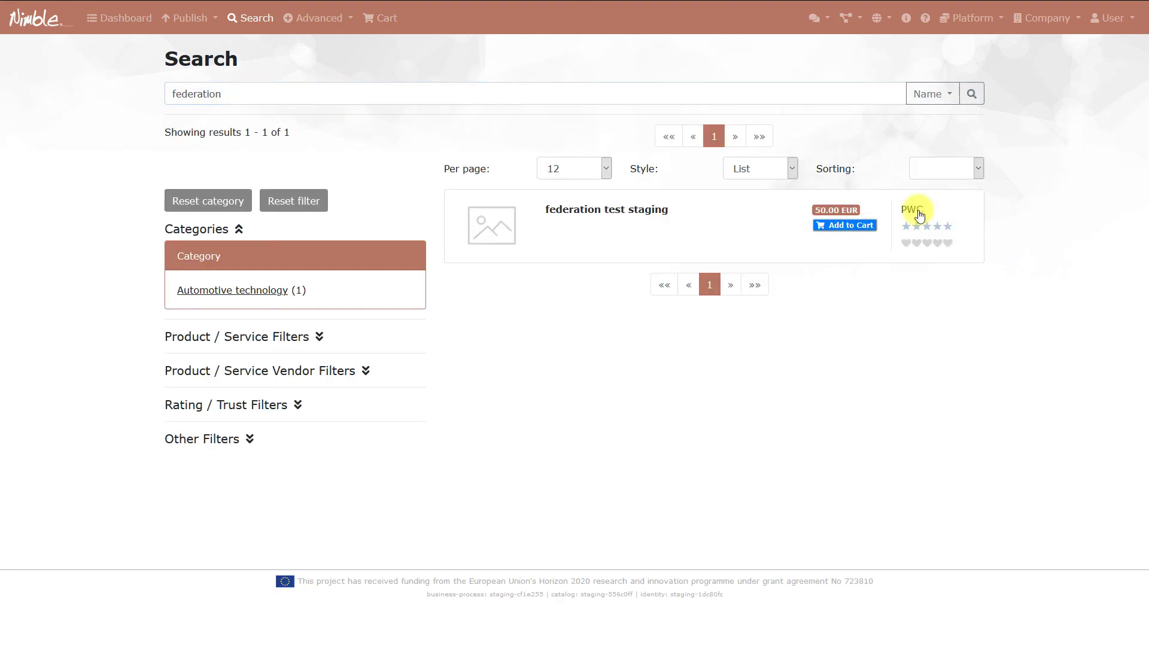
- Turn federation on for the search and open the federation test mvp3 product from the MVP3 instance
left_click(850, 22)
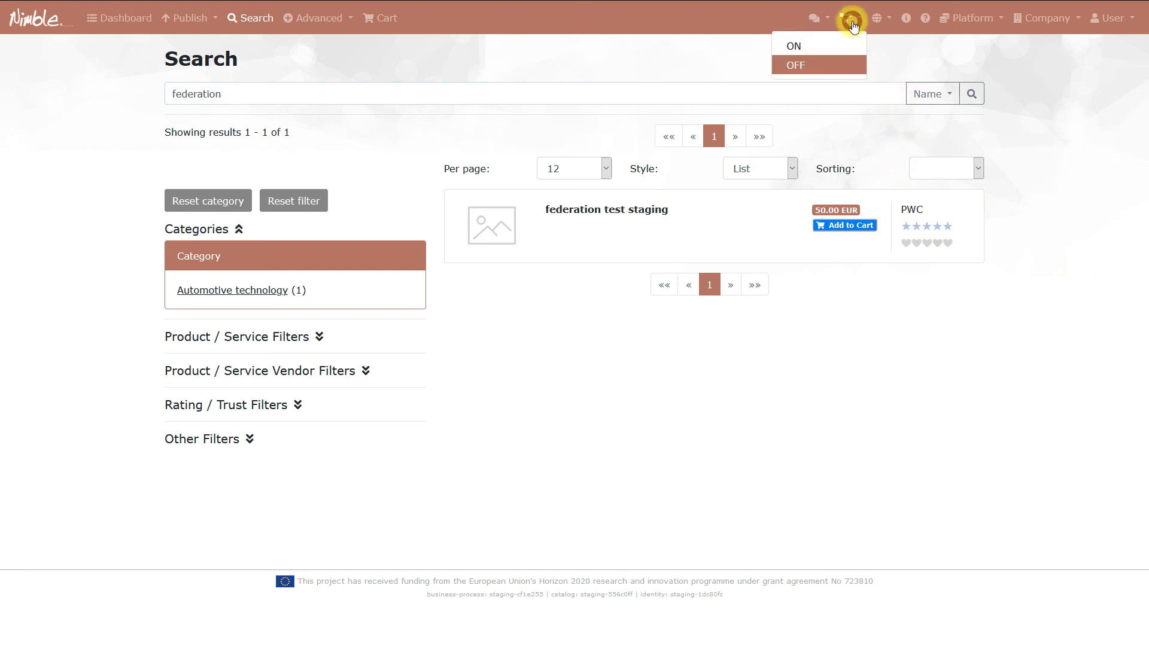
left_click(830, 40)
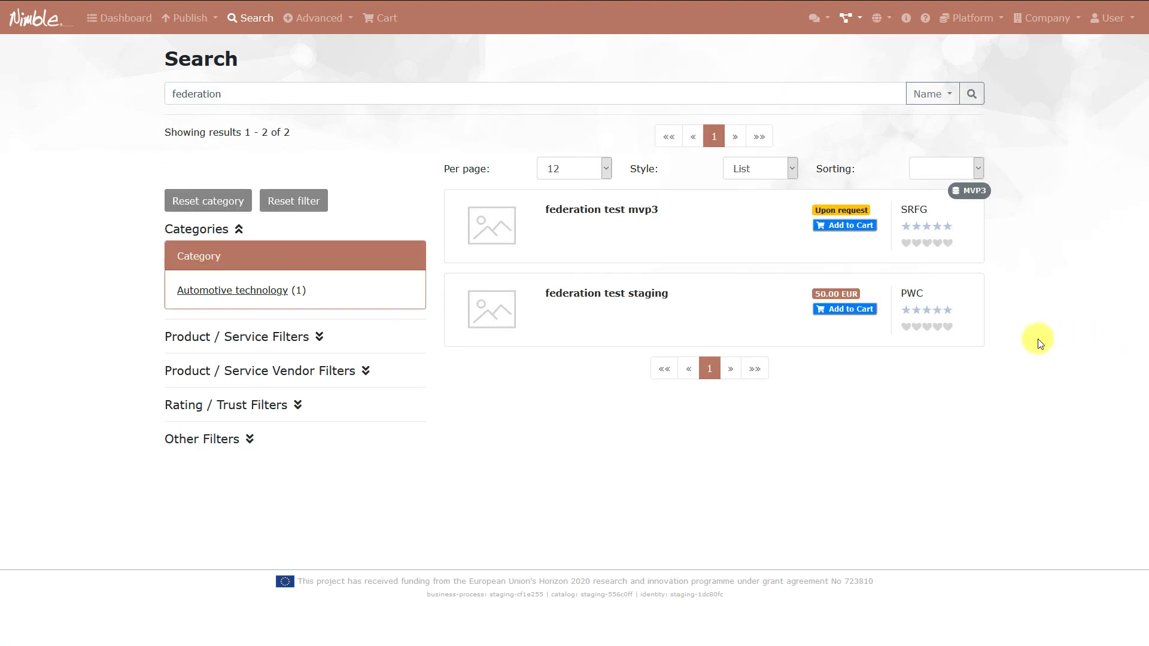
left_click(733, 241)
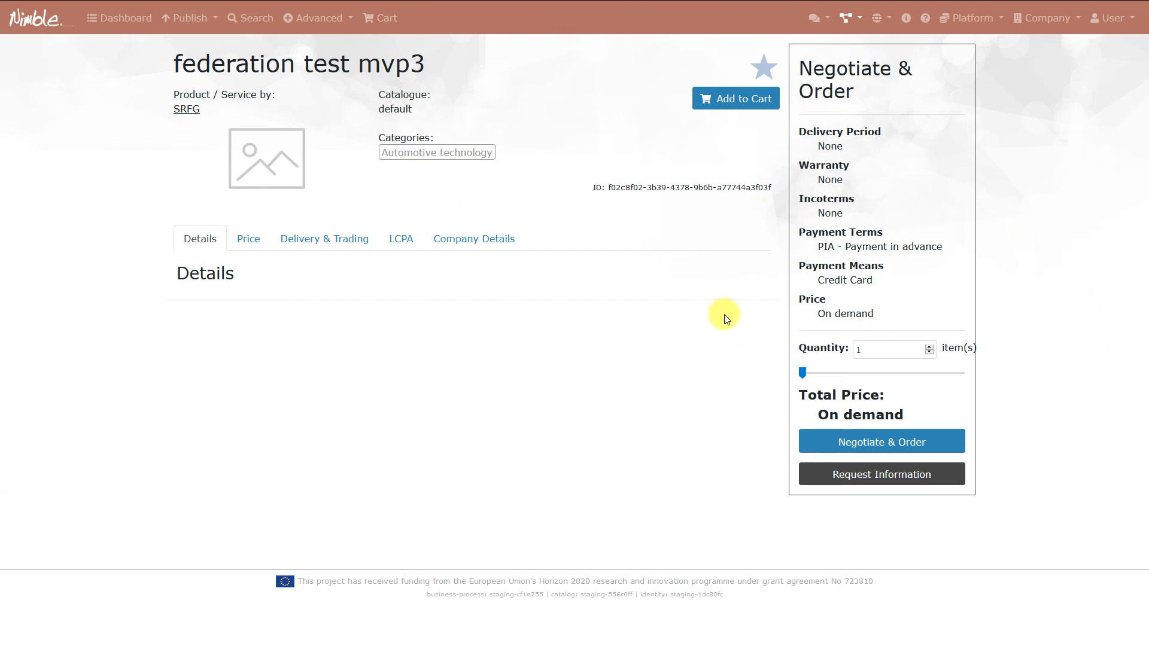
- Start negotiating federation test mvp3 with a requested item price of 50 EUR and send the request
left_click(929, 442)
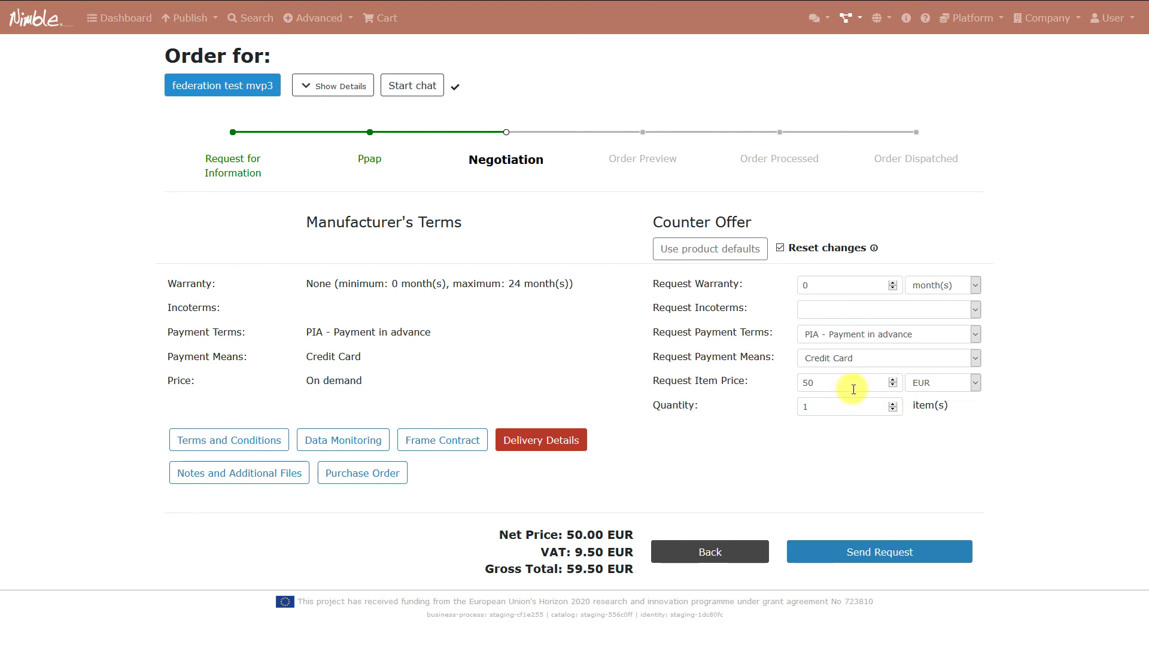
left_click(851, 388)
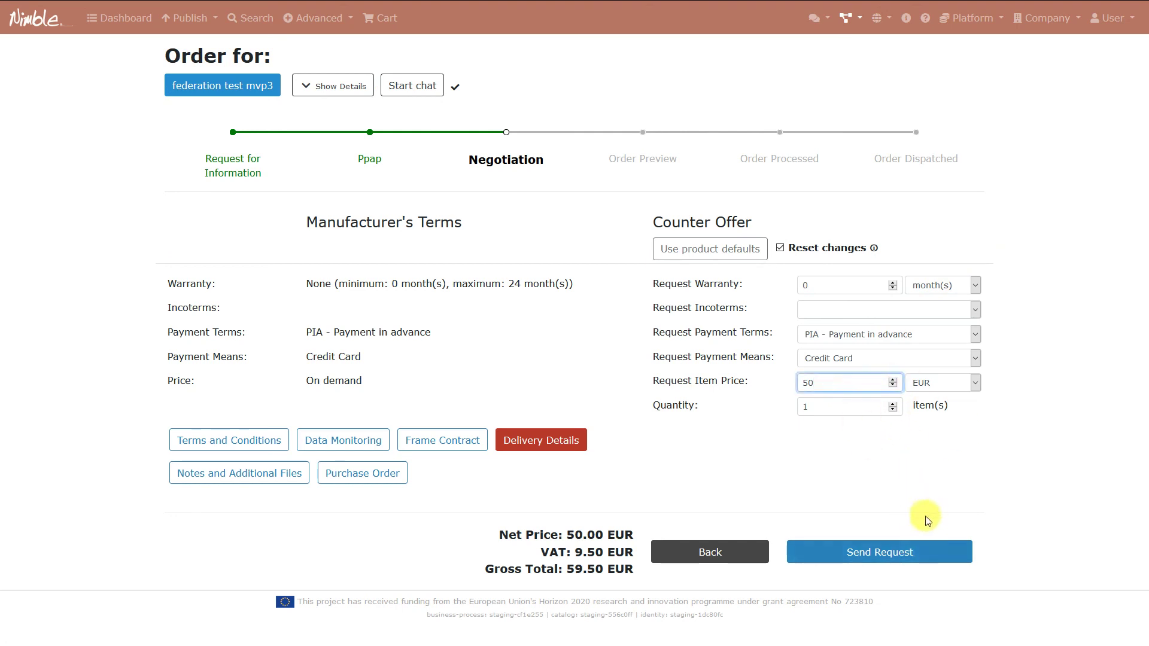
left_click(903, 561)
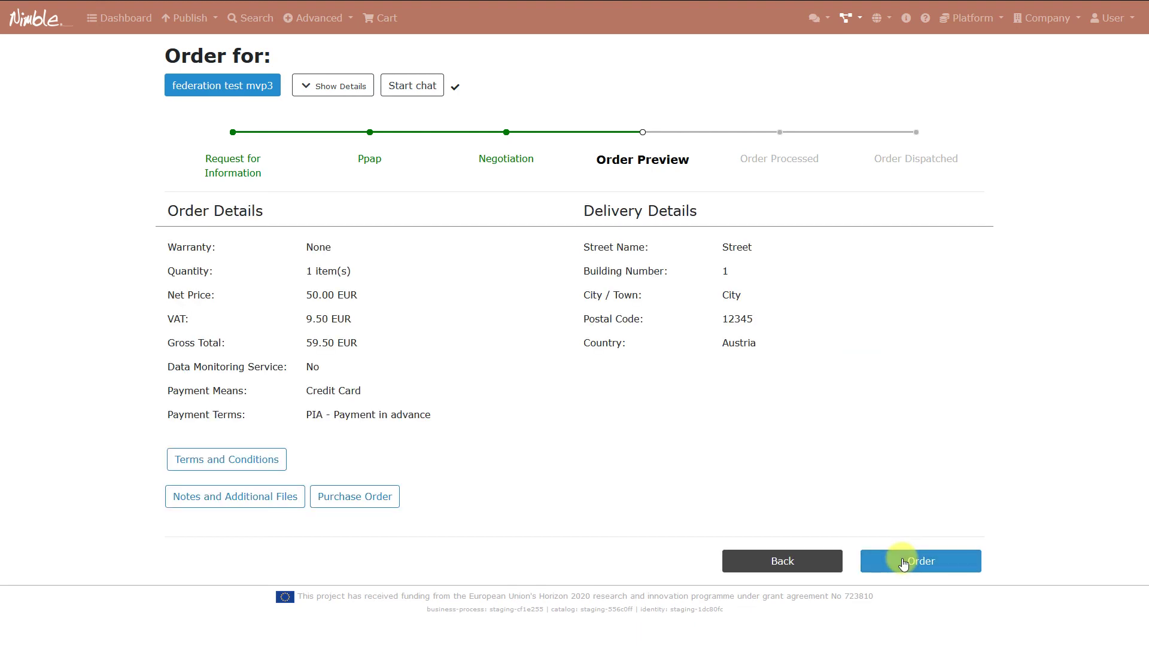
- Switch to the seller's MVP3 instance, open the pending request on federation test mvp3 and accept the offer
mouse_move(488, 8)
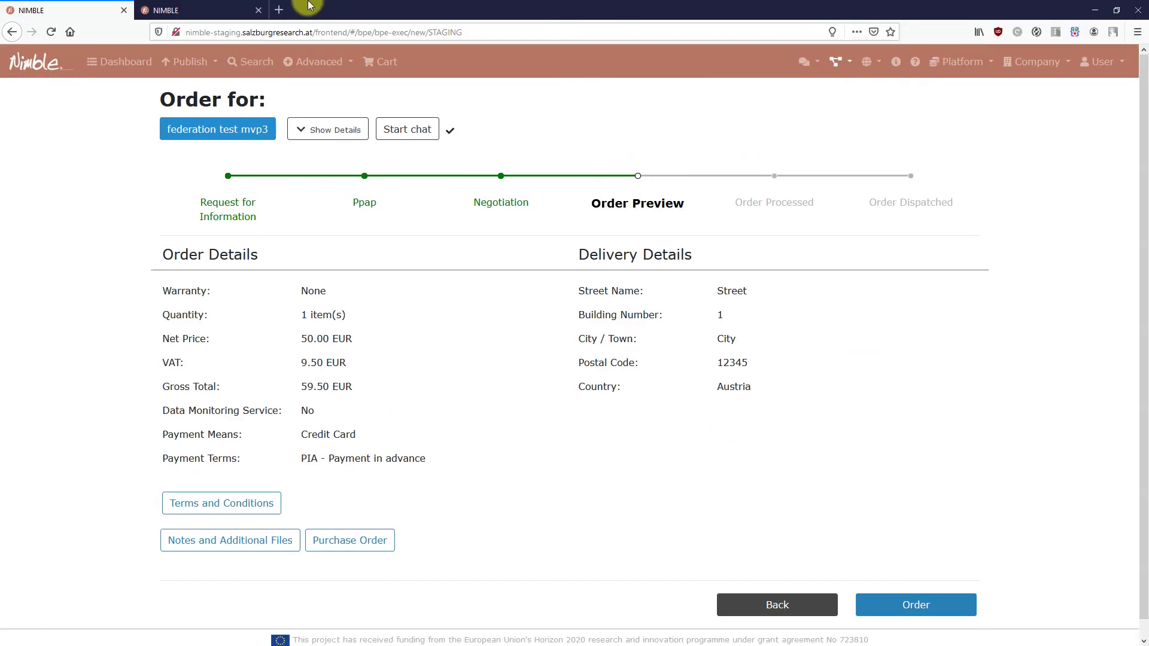
left_click(205, 7)
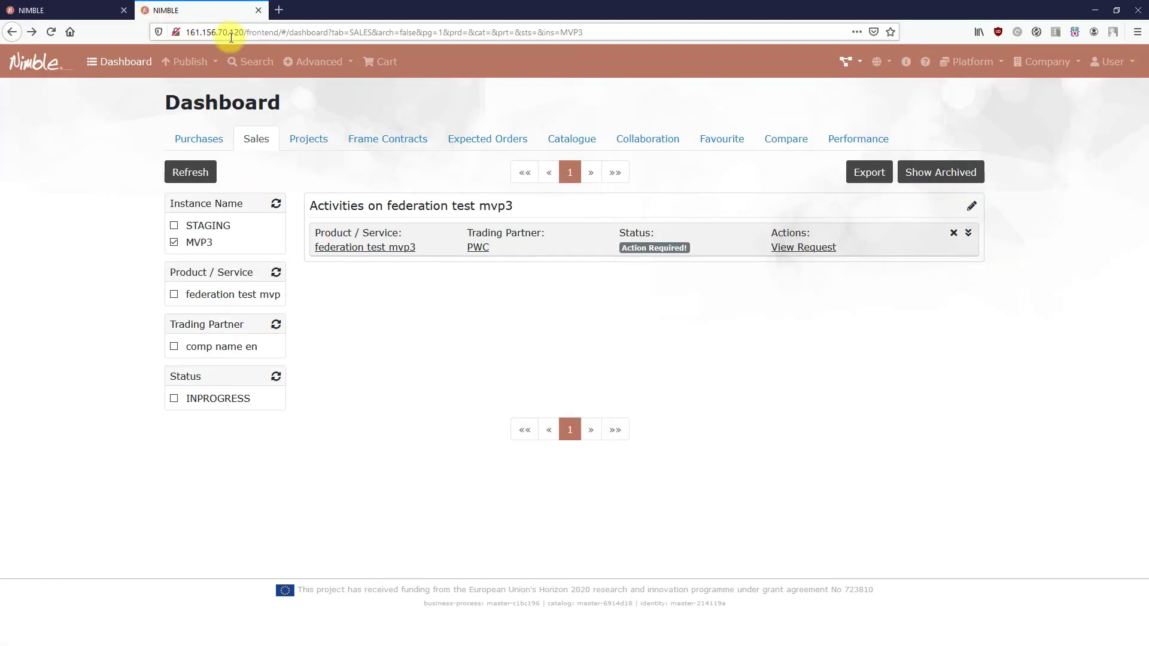
left_click(35, 9)
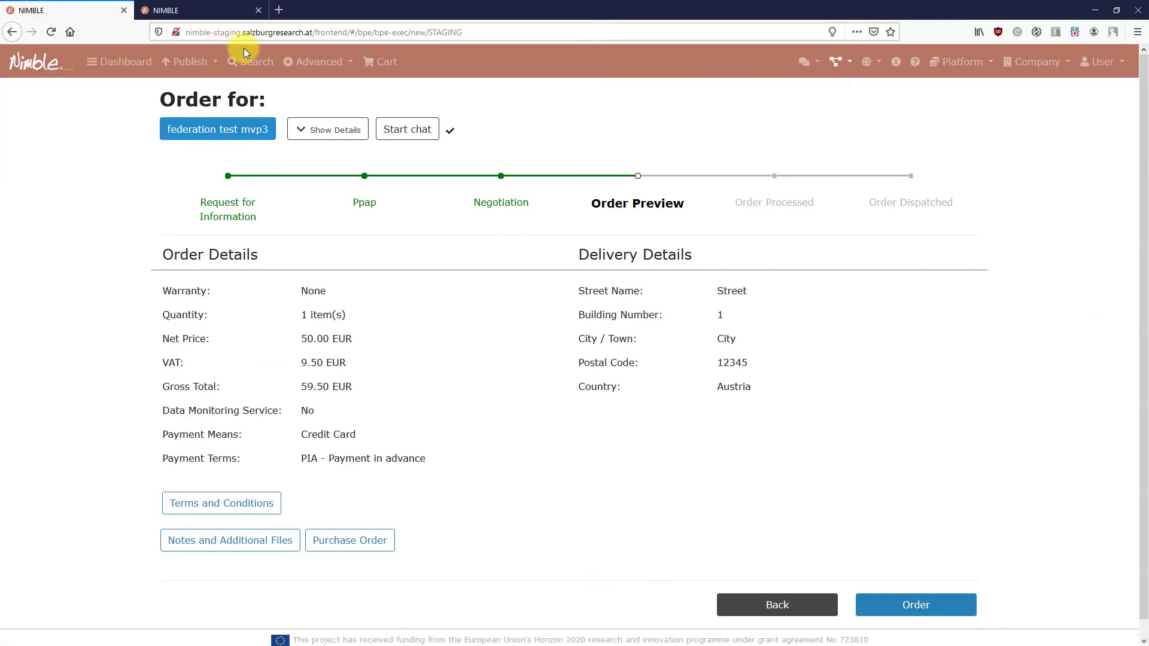
left_click(195, 10)
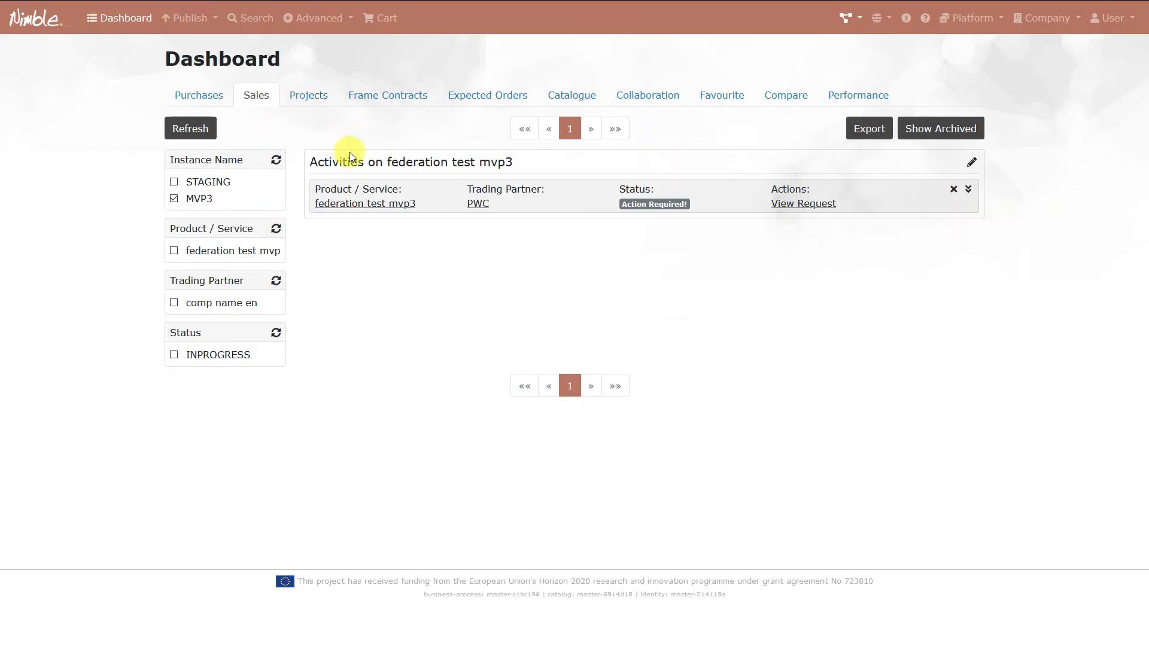
left_click(811, 204)
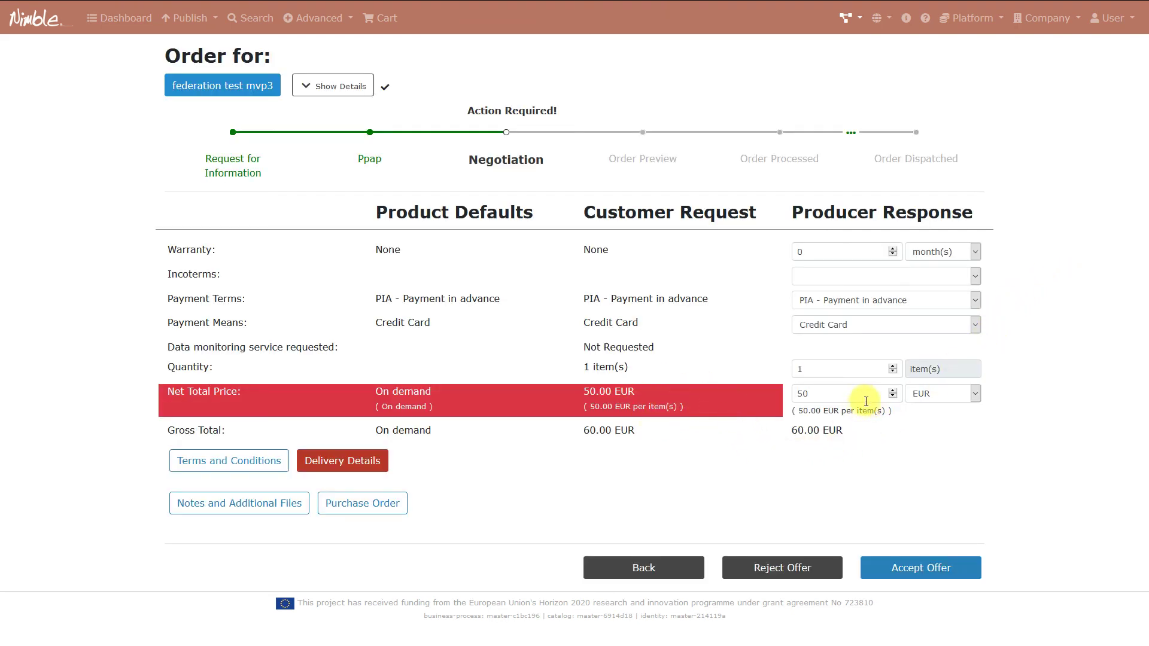
left_click(949, 576)
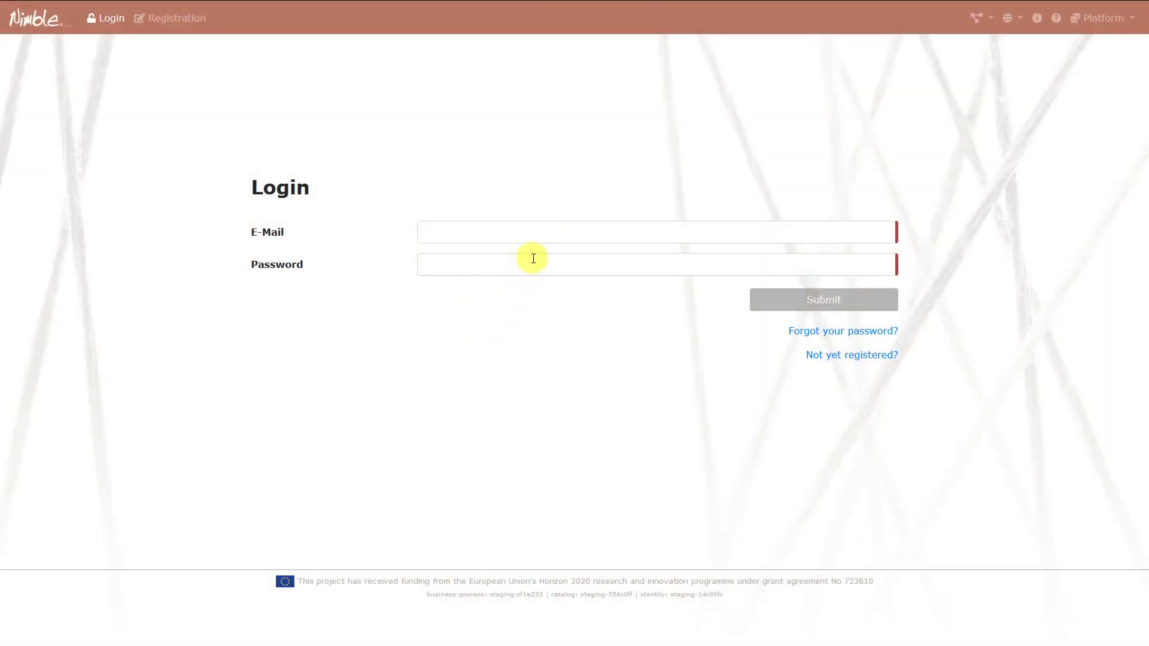
- Log in to the staging platform with the saved account e-mail and password
left_click(541, 226)
left_click(525, 281)
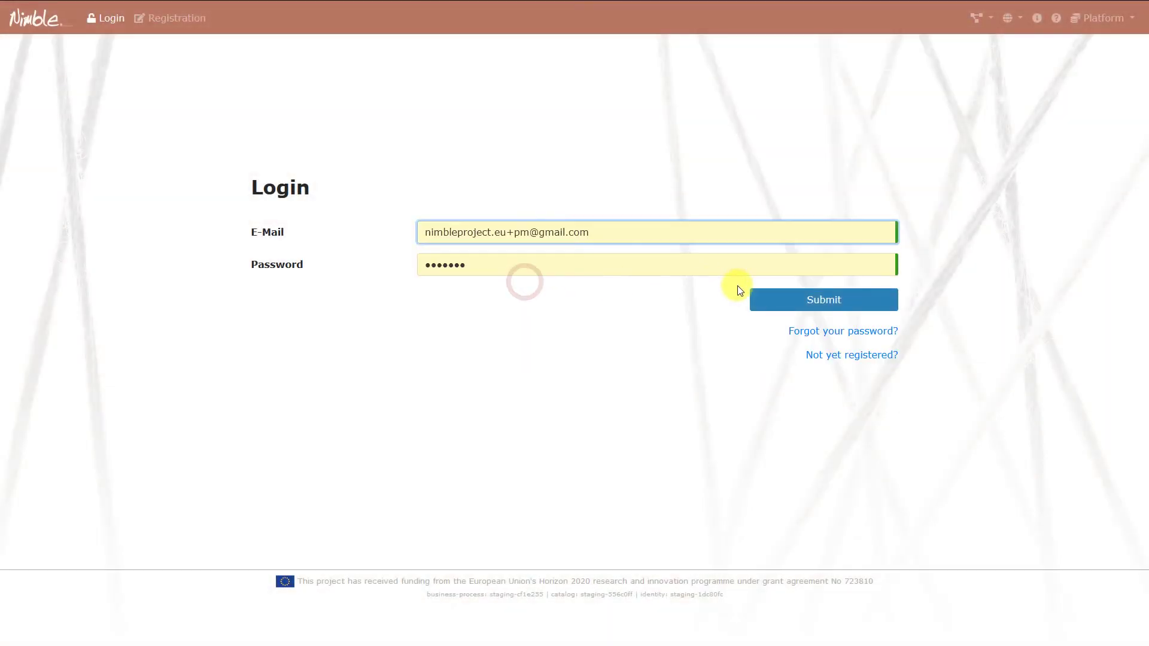
left_click(766, 299)
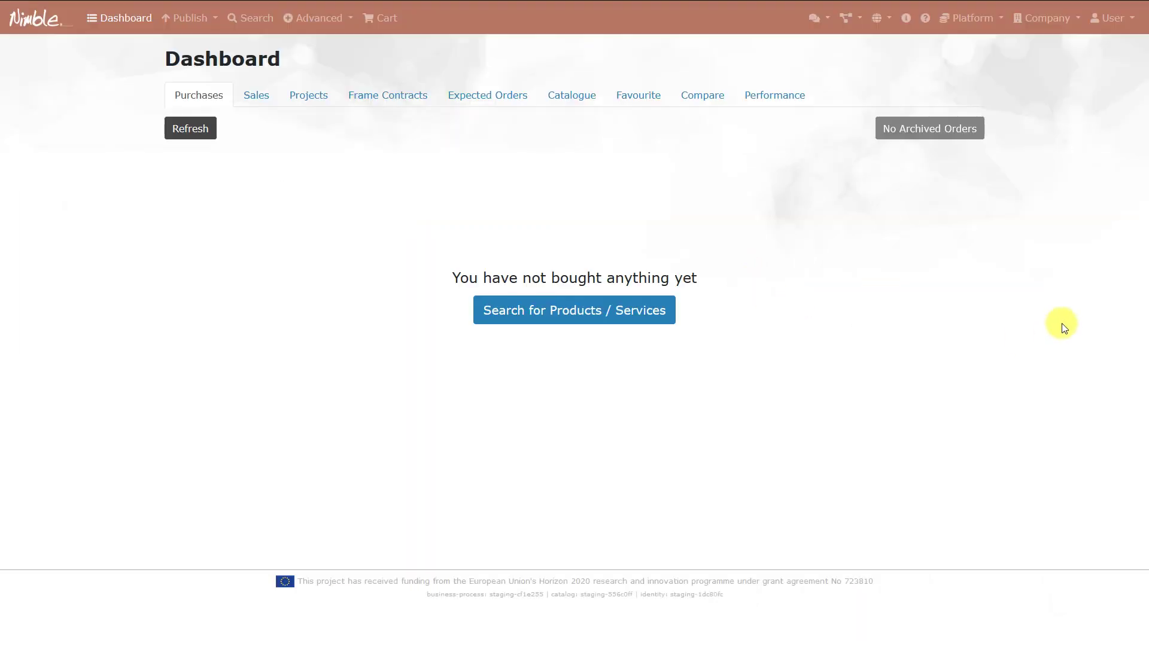
- Open the platform's Company Management and view the details of the unverified company named 12
left_click(958, 19)
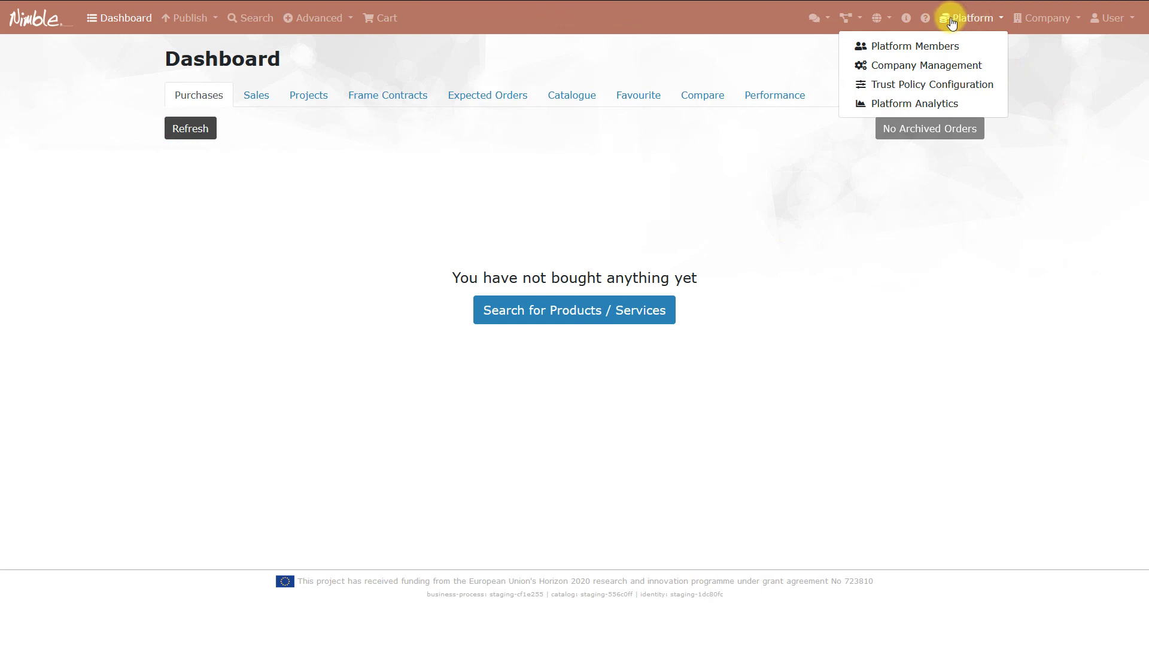
left_click(968, 71)
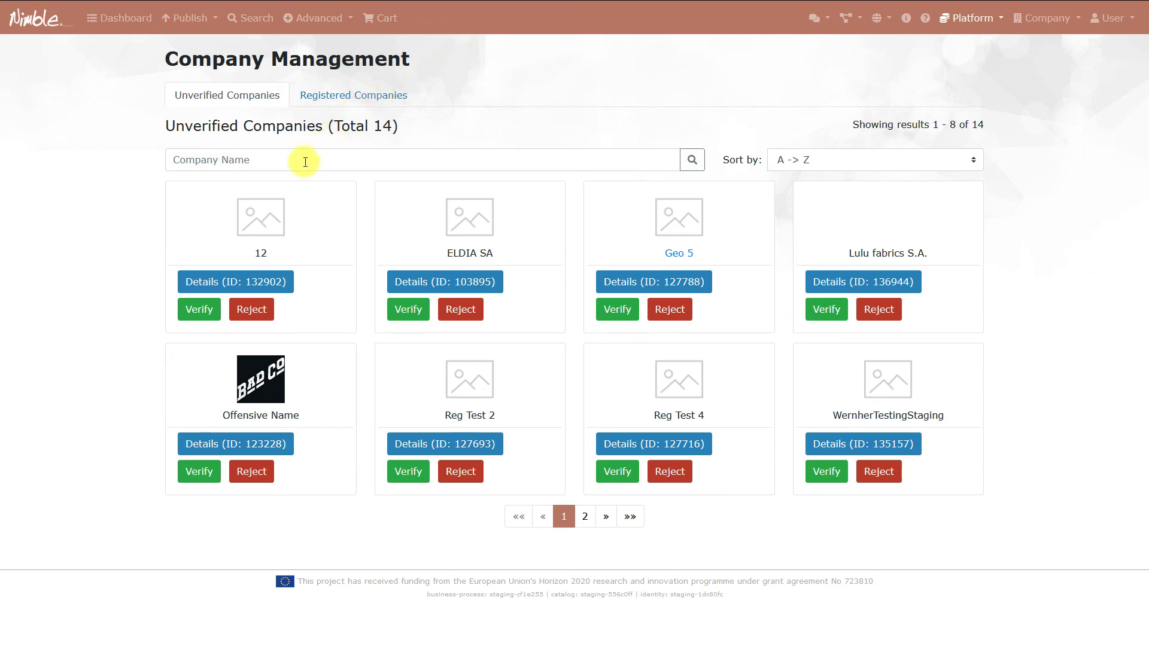
left_click(288, 286)
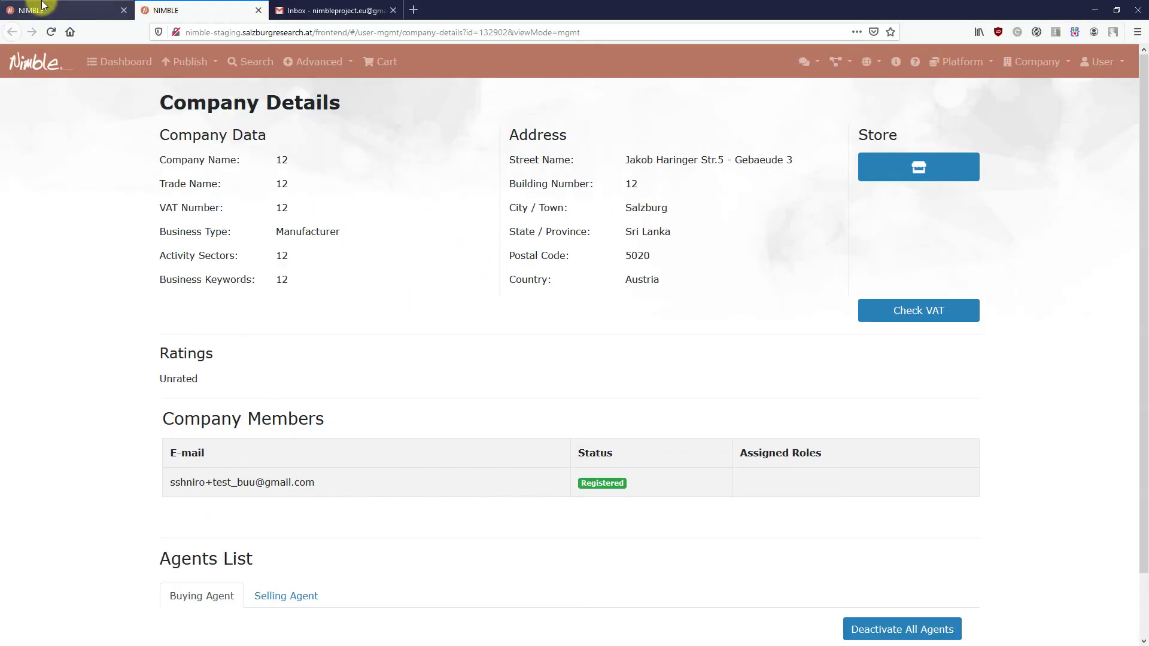
left_click(44, 9)
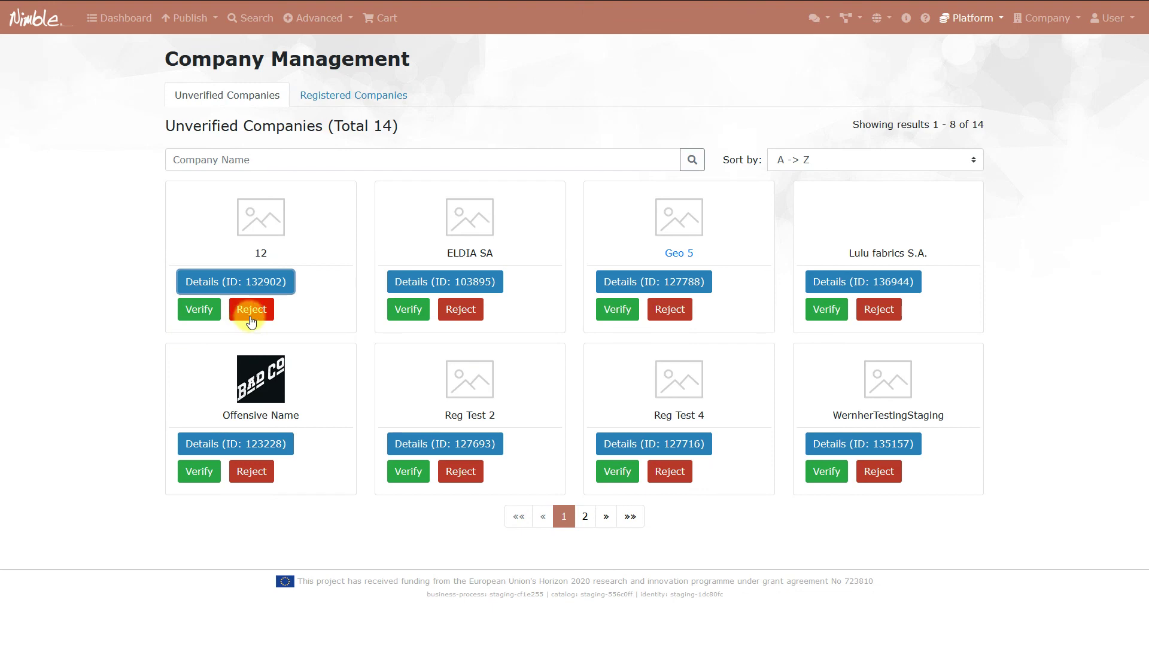
- List the registered companies and view the company details of 952 comp
left_click(365, 103)
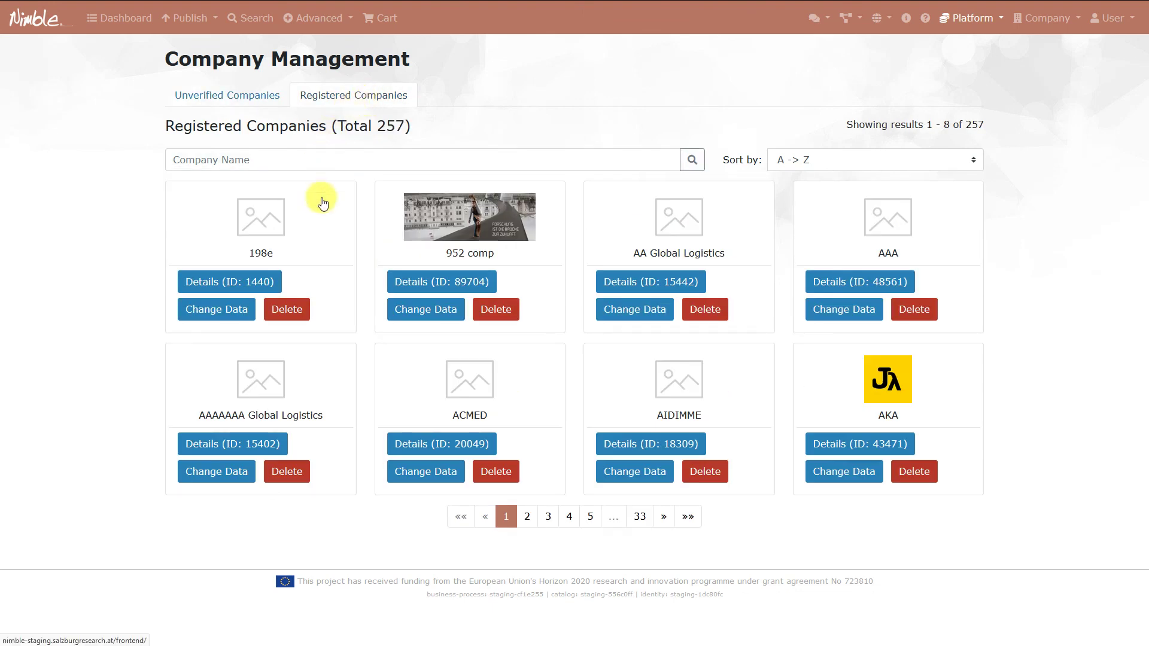
left_click(413, 281)
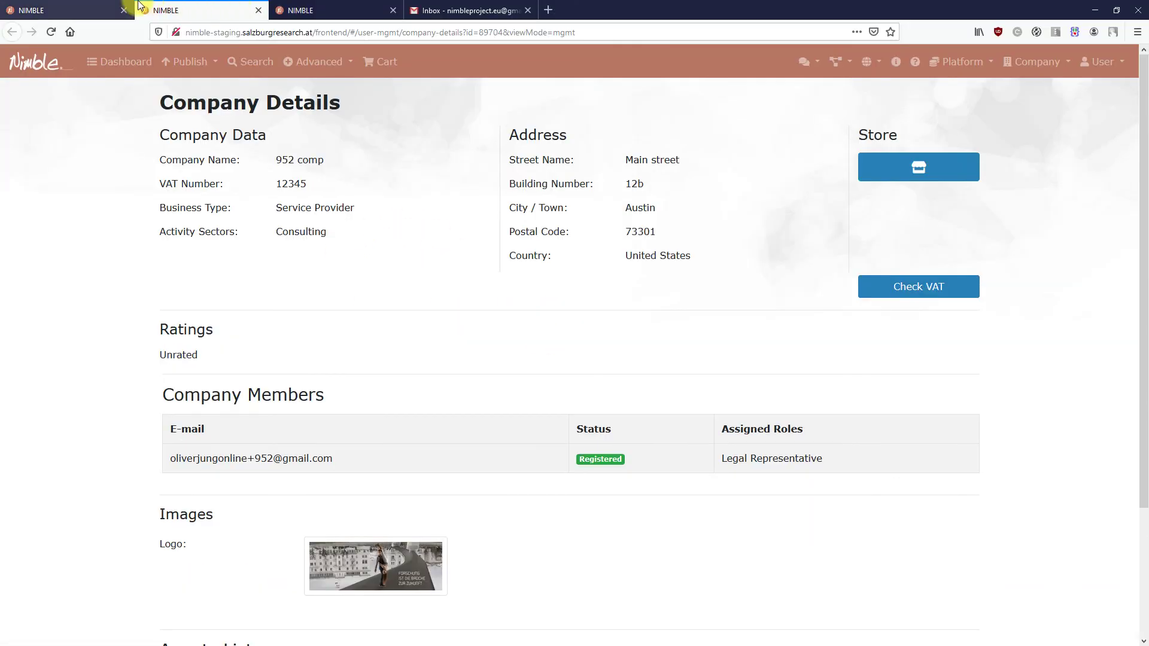
left_click(16, 30)
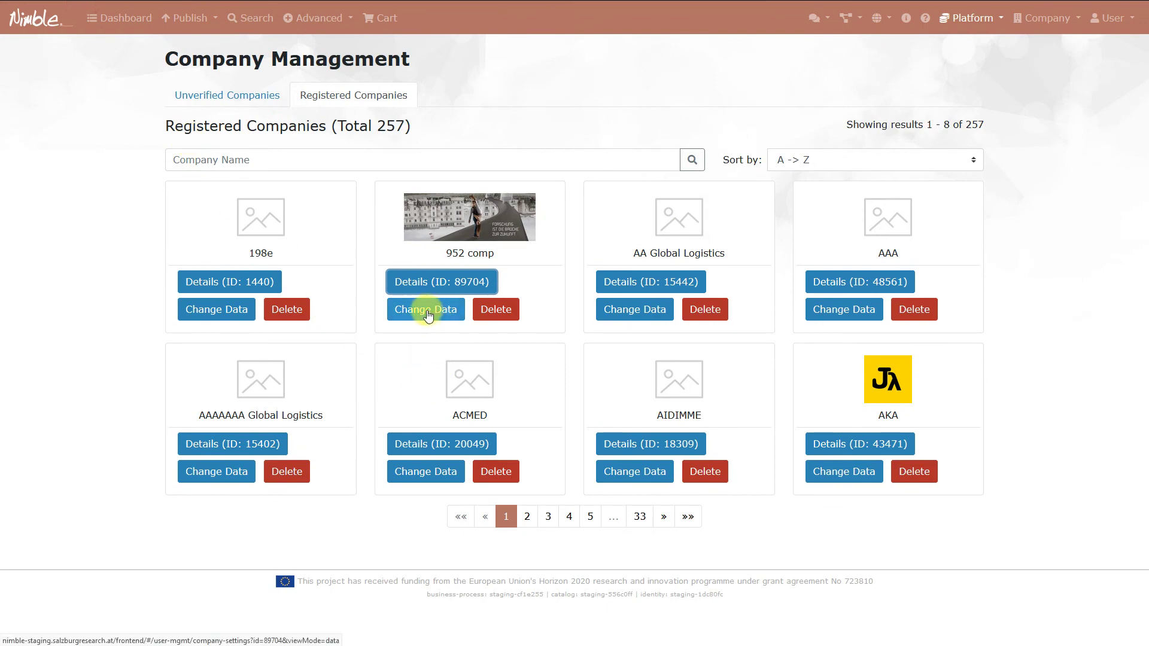
- Open the company data of 952 comp for editing and try to change its City / Town entry
left_click(452, 311)
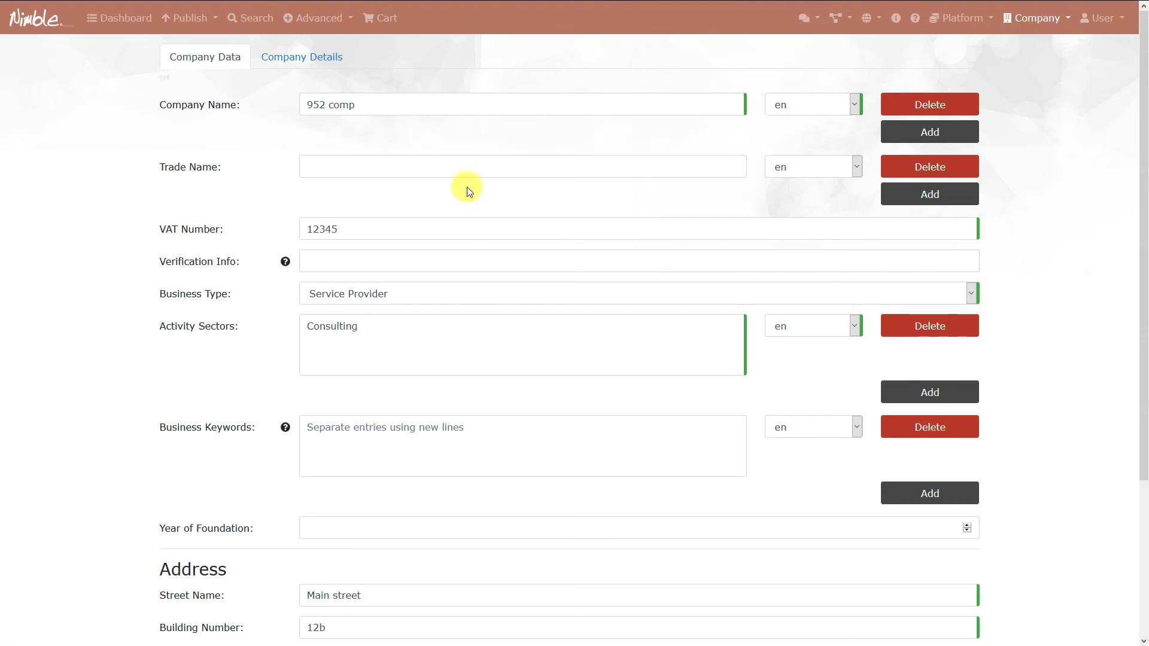
scroll(431, 97, "down", 4)
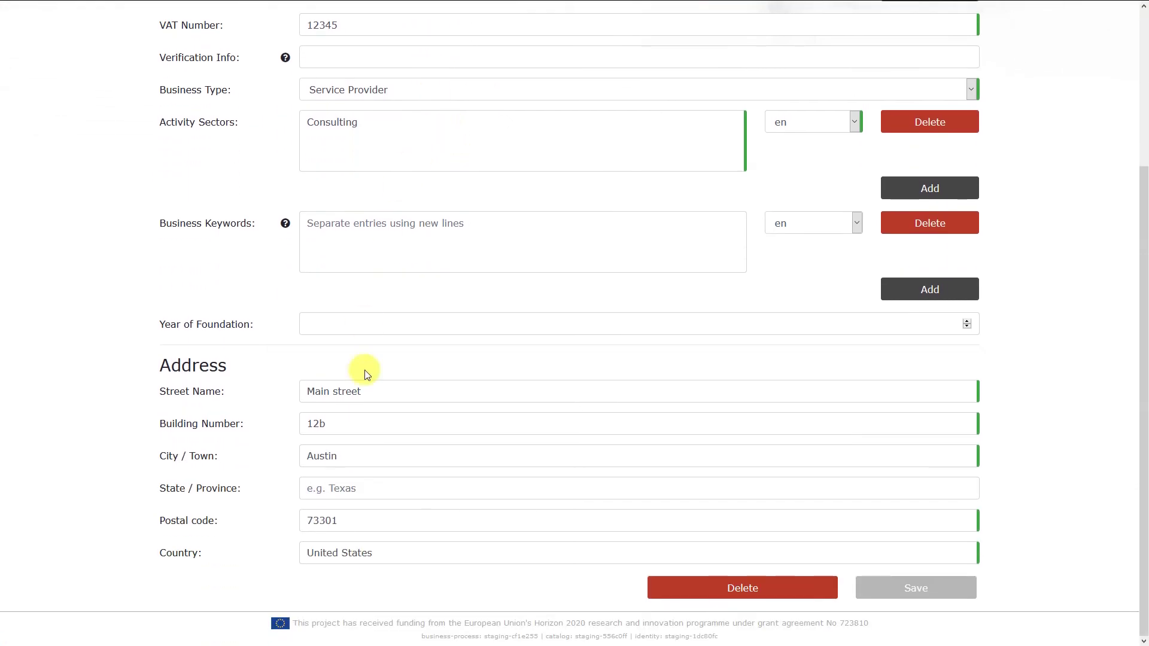
left_click(429, 457)
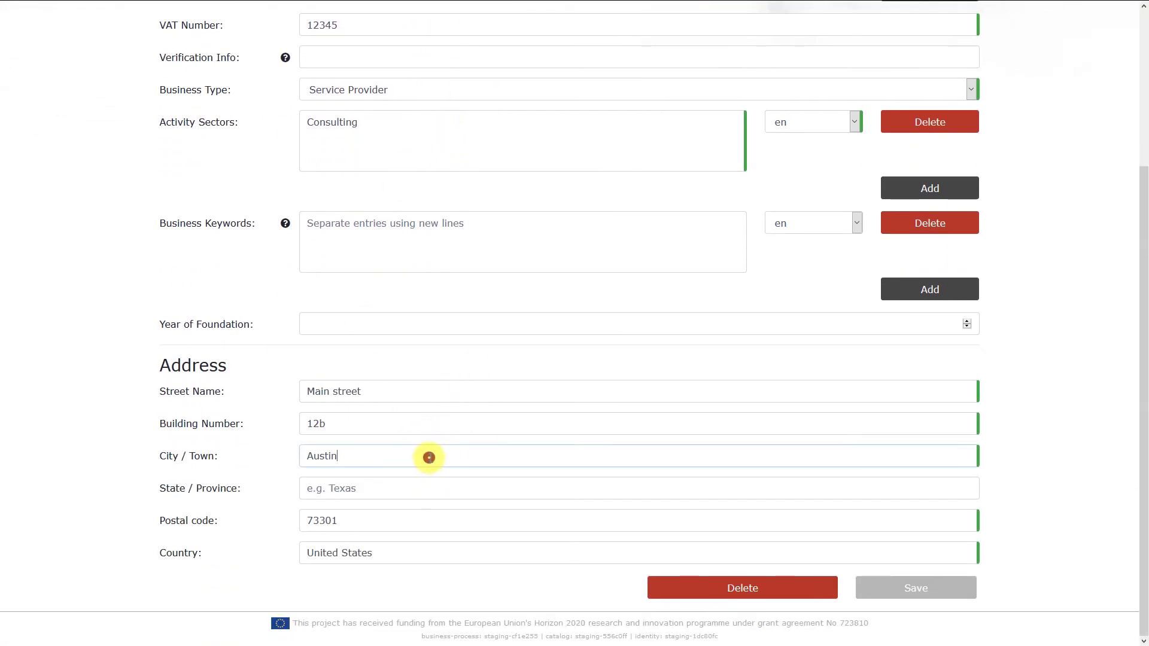
key("BackSpace")
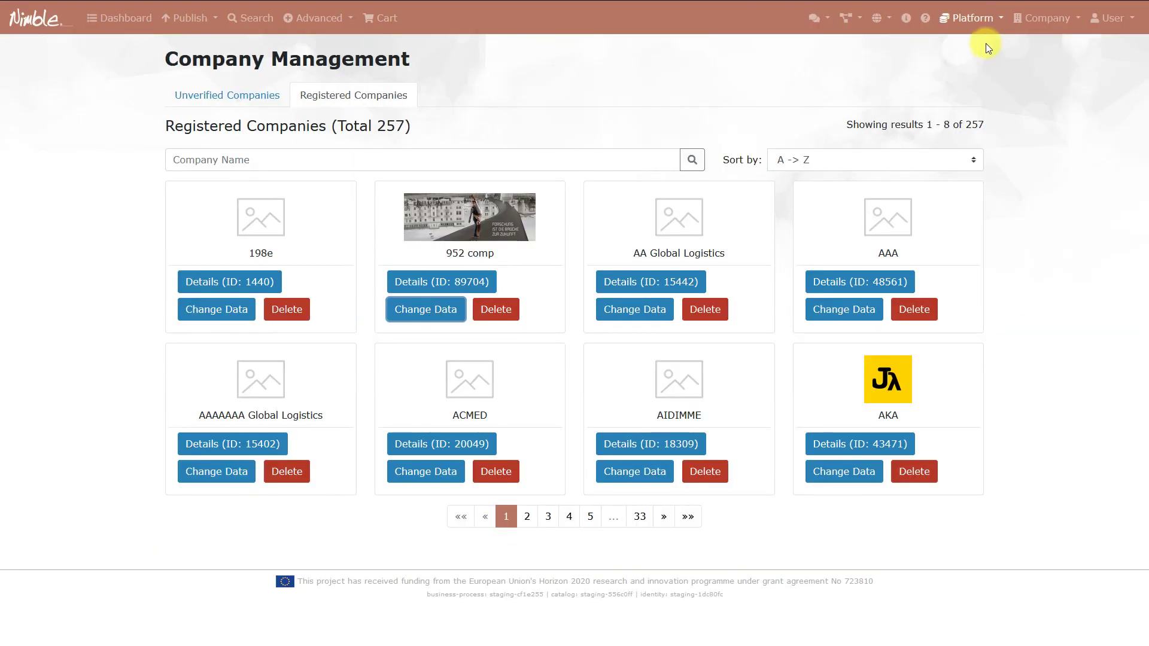
- Open the platform's Trust Policy Configuration to examine its weights and expressions
left_click(984, 23)
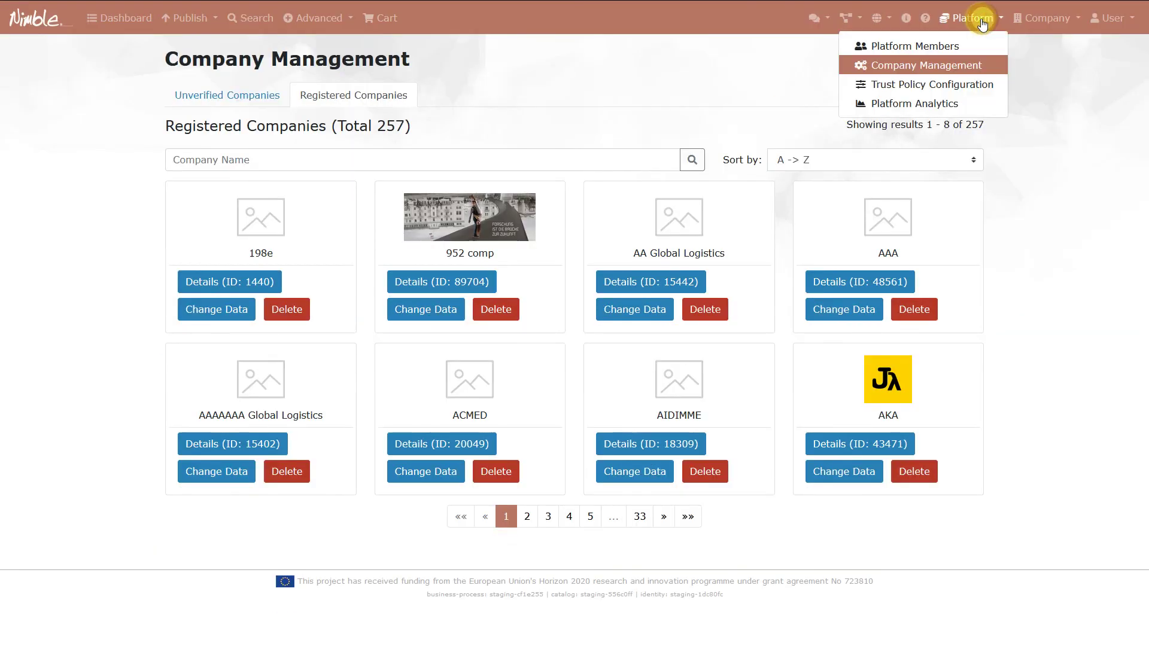
left_click(947, 84)
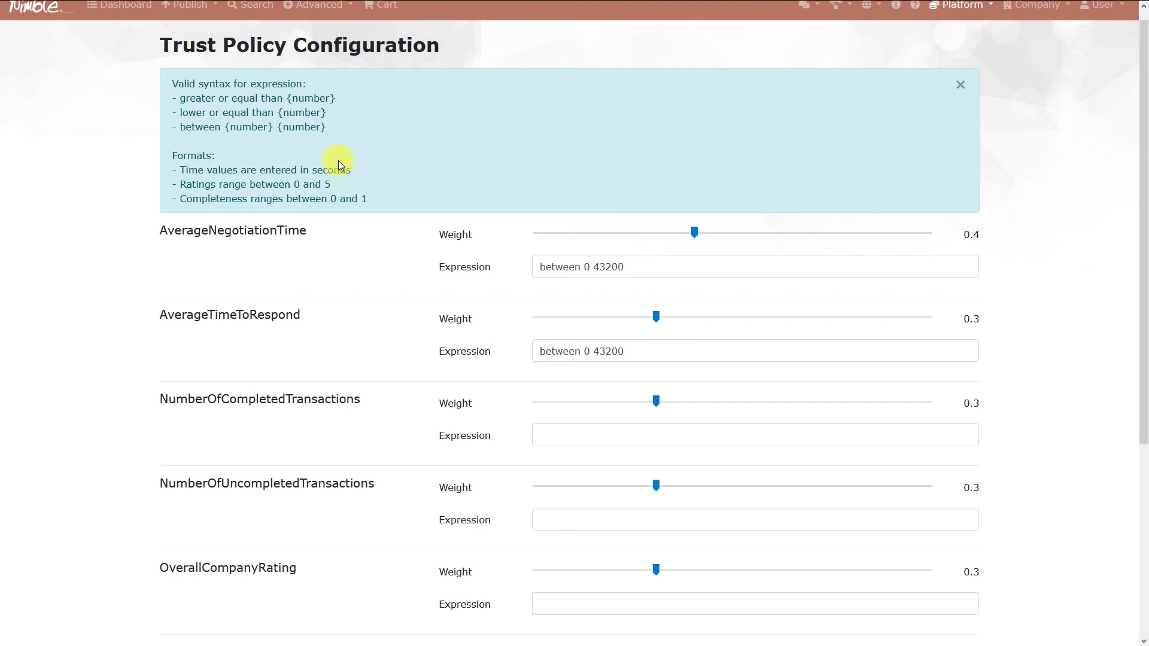
- Set the weight of AverageNegotiationTime to 0.6 in the trust policy
scroll(694, 136, "down", 2)
left_click_drag(694, 123, 774, 121)
scroll(716, 136, "down", 1)
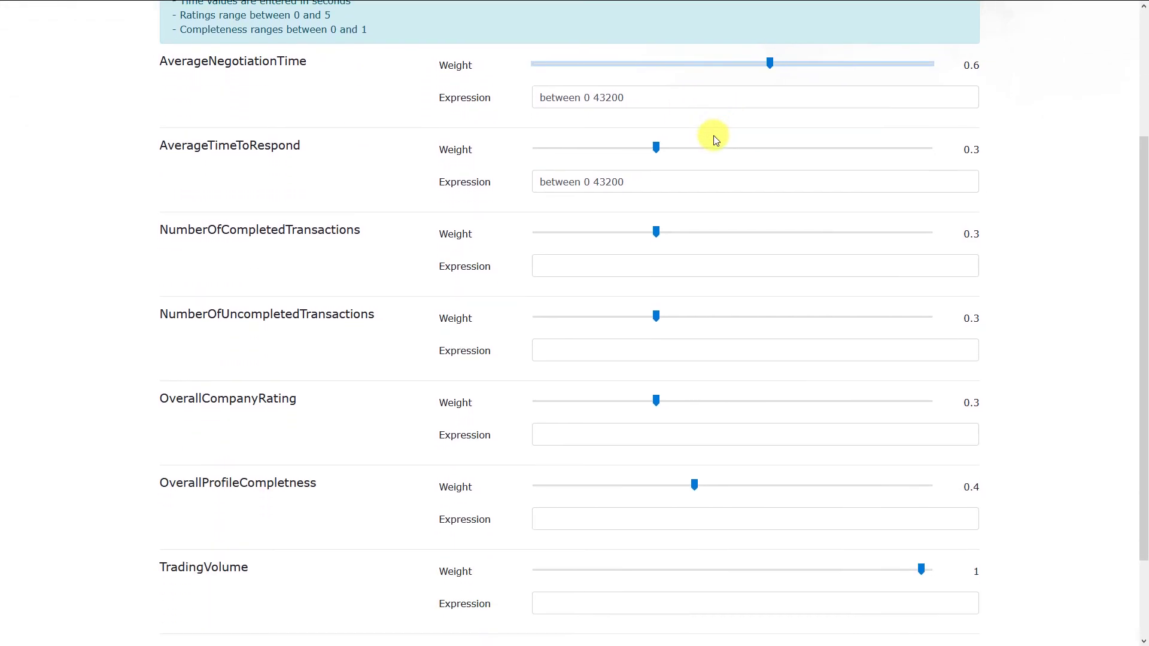
- Set the TradingVolume weight to 0.9 and enable the recalculation of scores
scroll(589, 190, "down", 2)
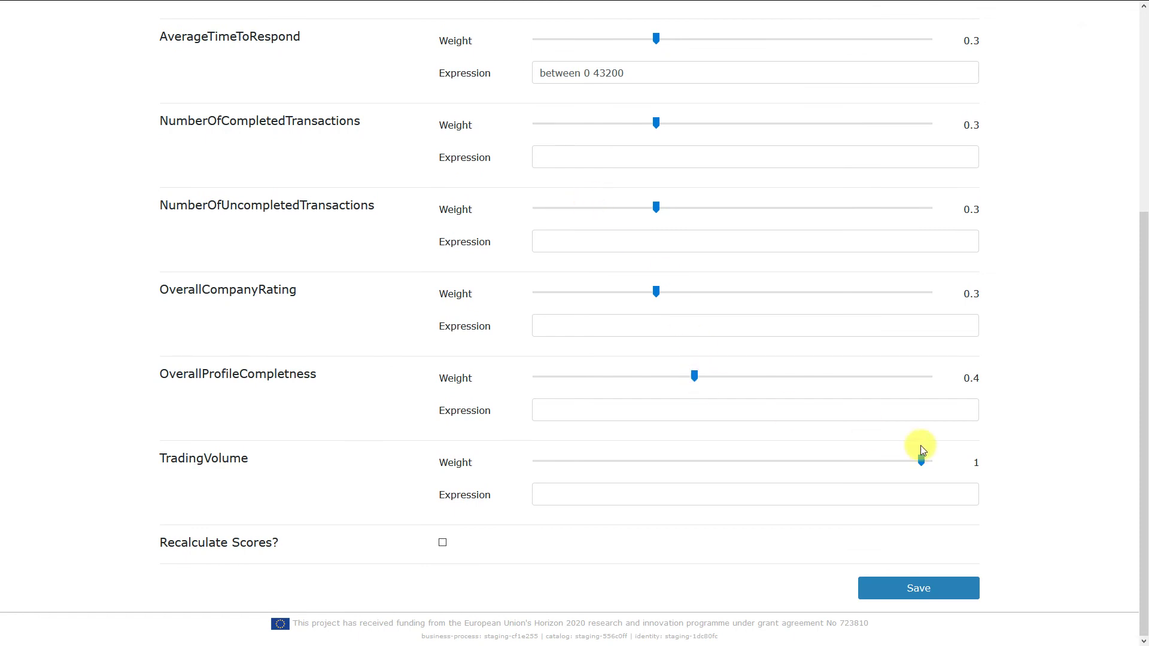
left_click_drag(920, 461, 885, 462)
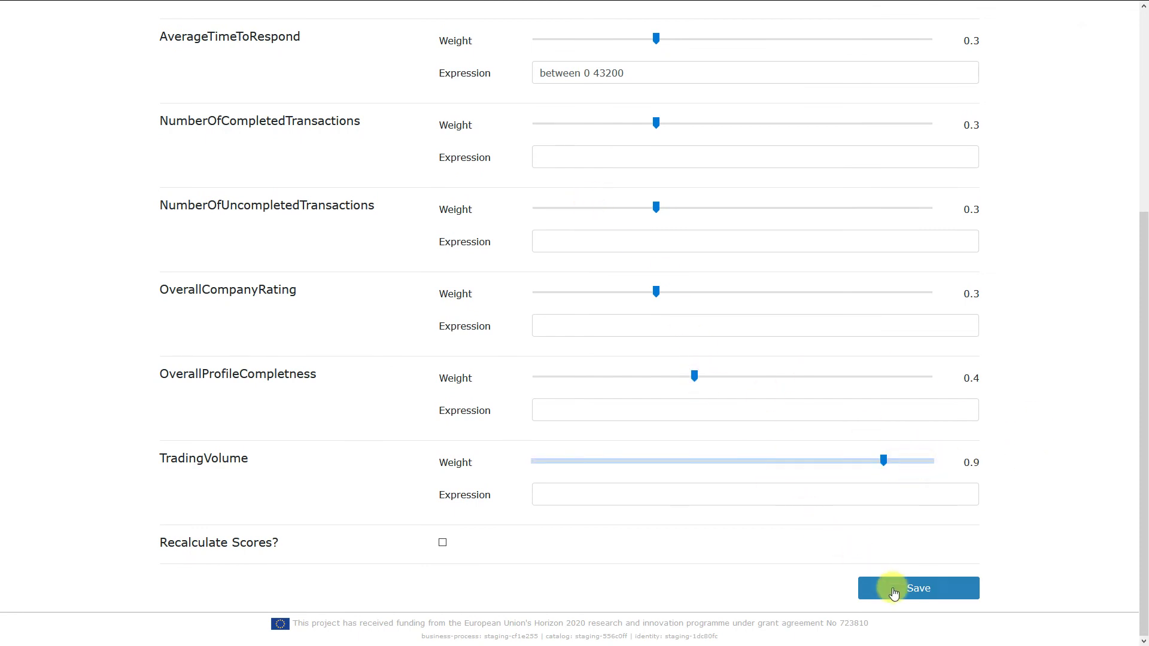
left_click(441, 545)
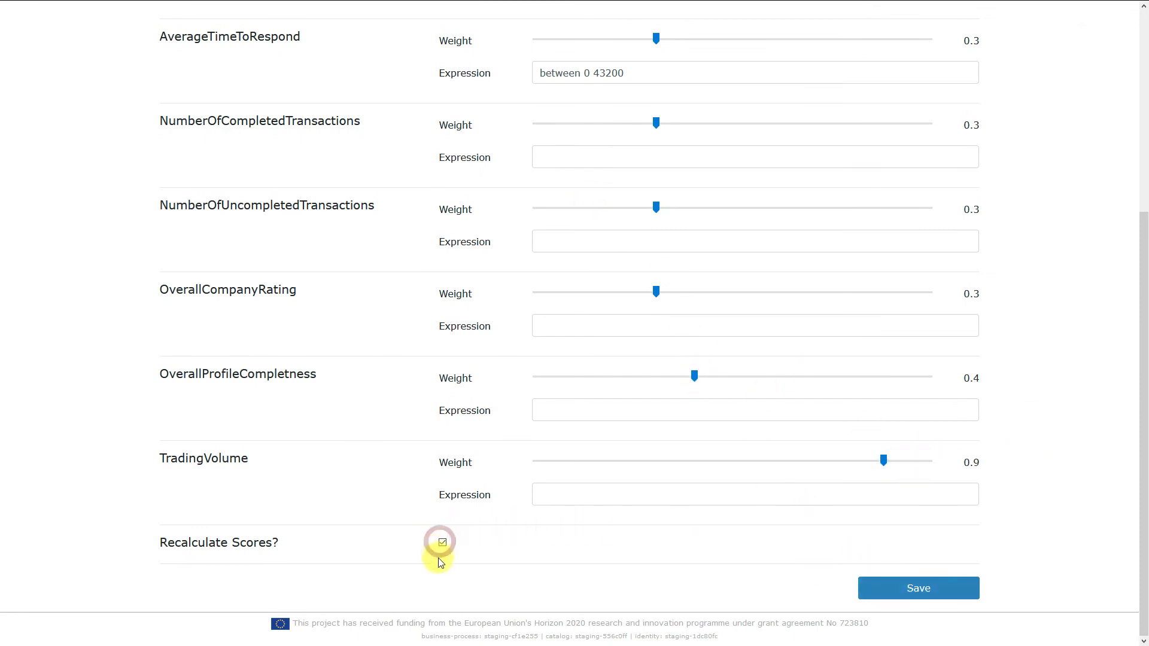
- Open the Platform Analytics and view the filter options for User Logins & Registrations without adding a filter
scroll(514, 548, "up", 5)
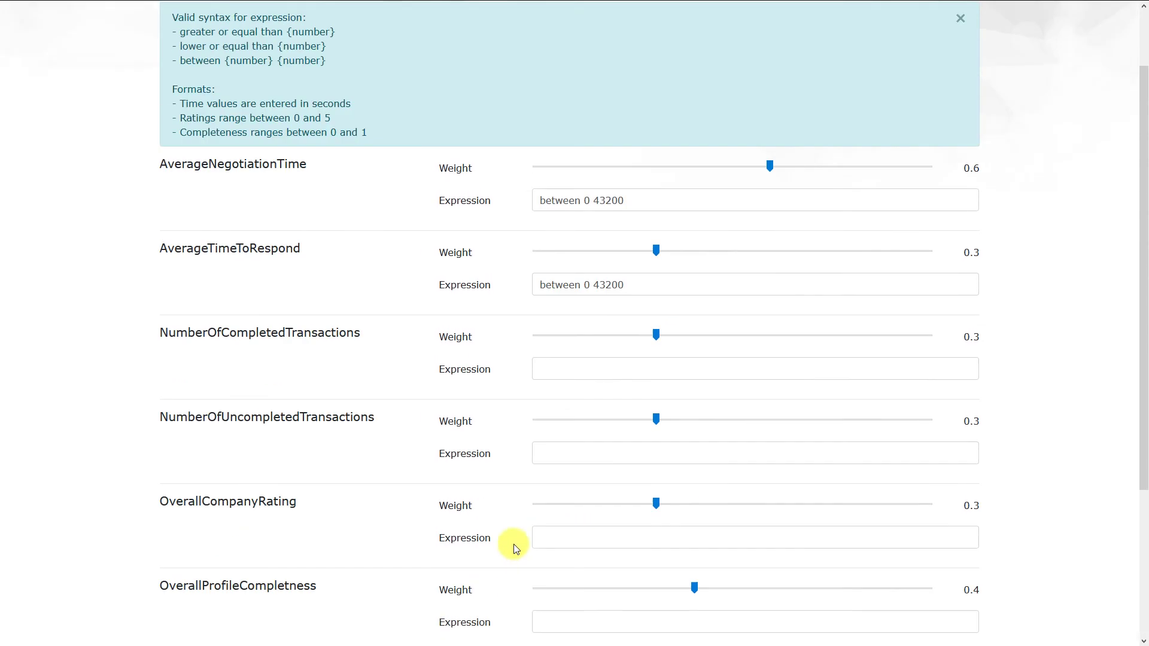
left_click(959, 19)
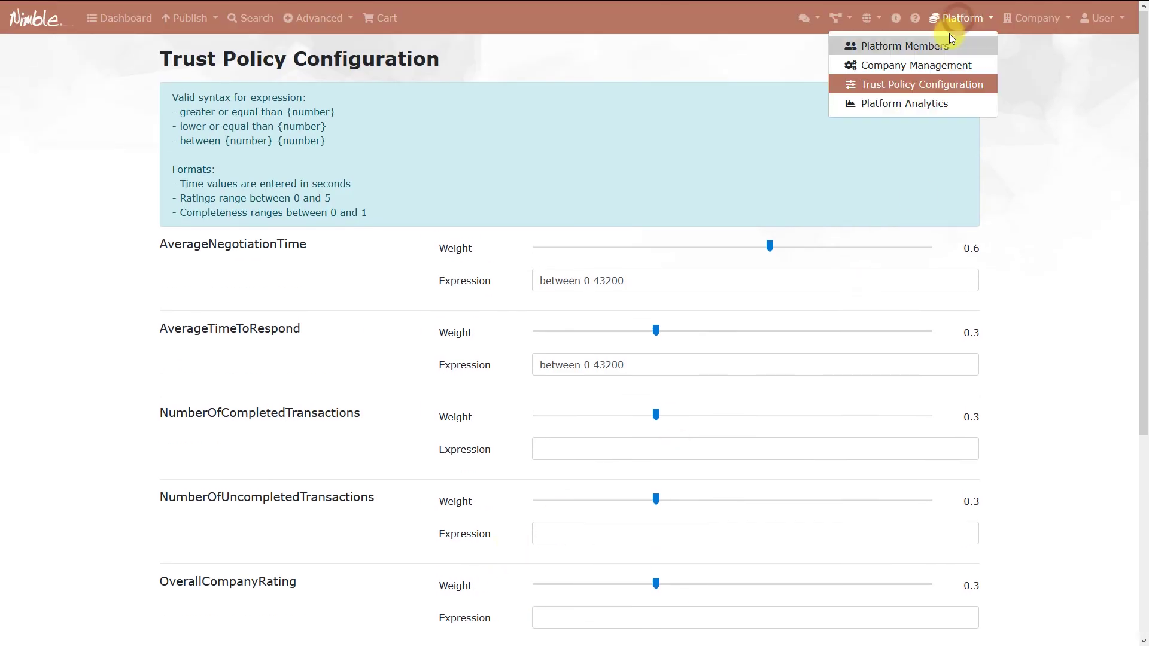
left_click(906, 102)
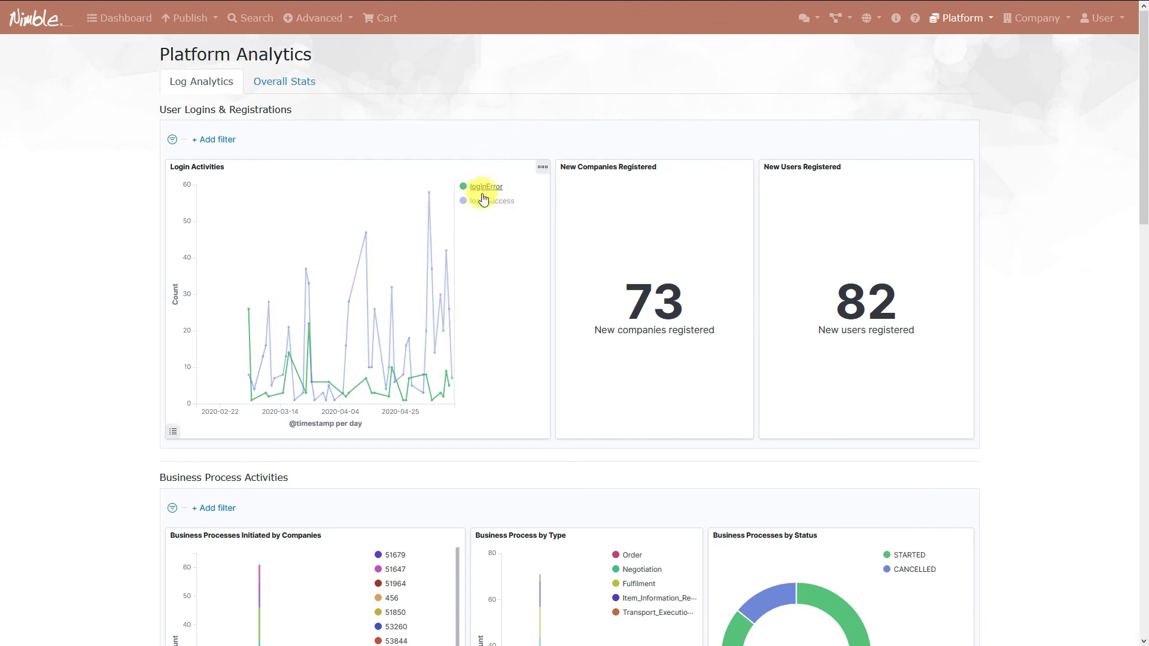
left_click(208, 138)
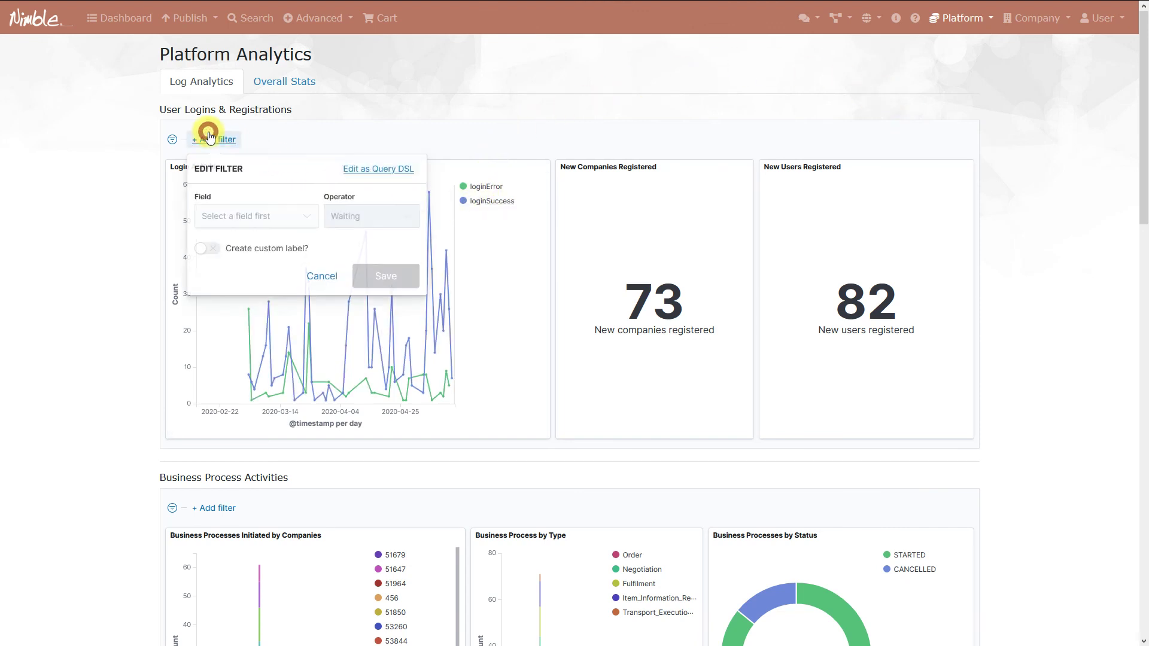
left_click(316, 275)
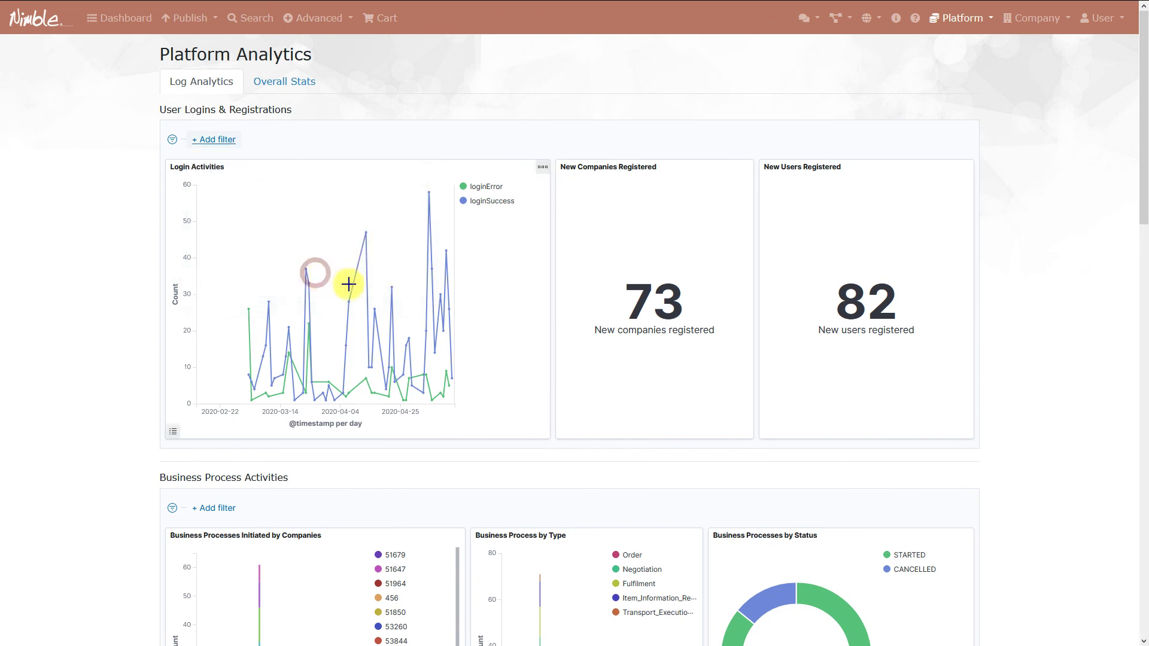
- Examine the log analytics charts for business processes, product activities, product and service visits, and company visits
scroll(838, 254, "down", 4)
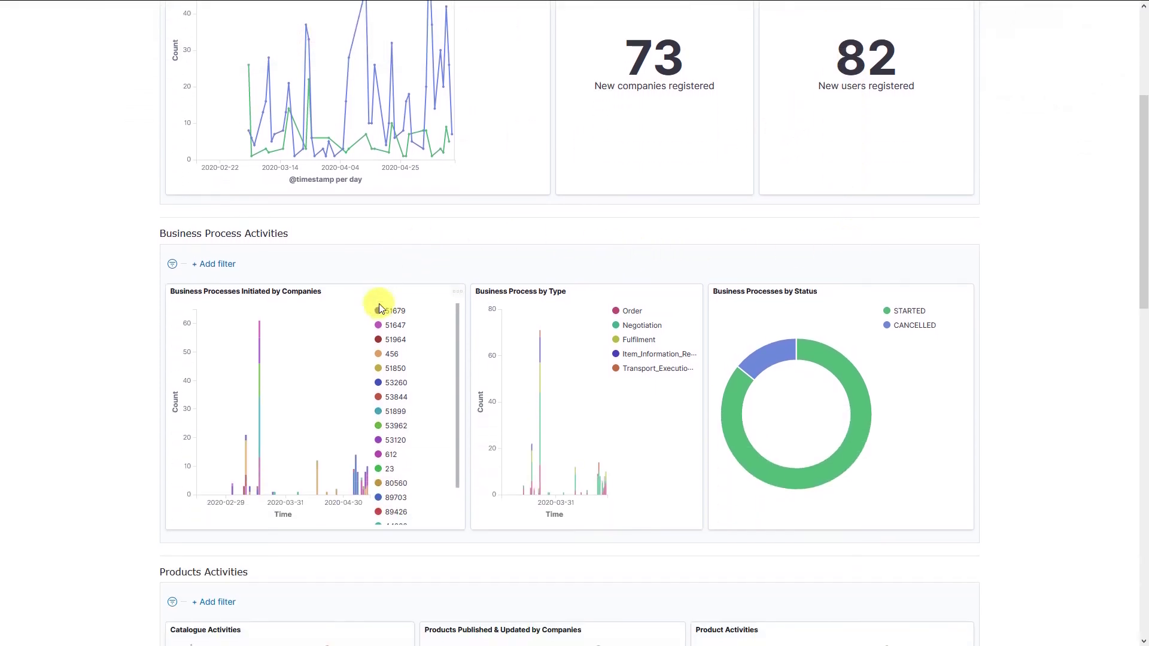
scroll(1077, 319, "down", 5)
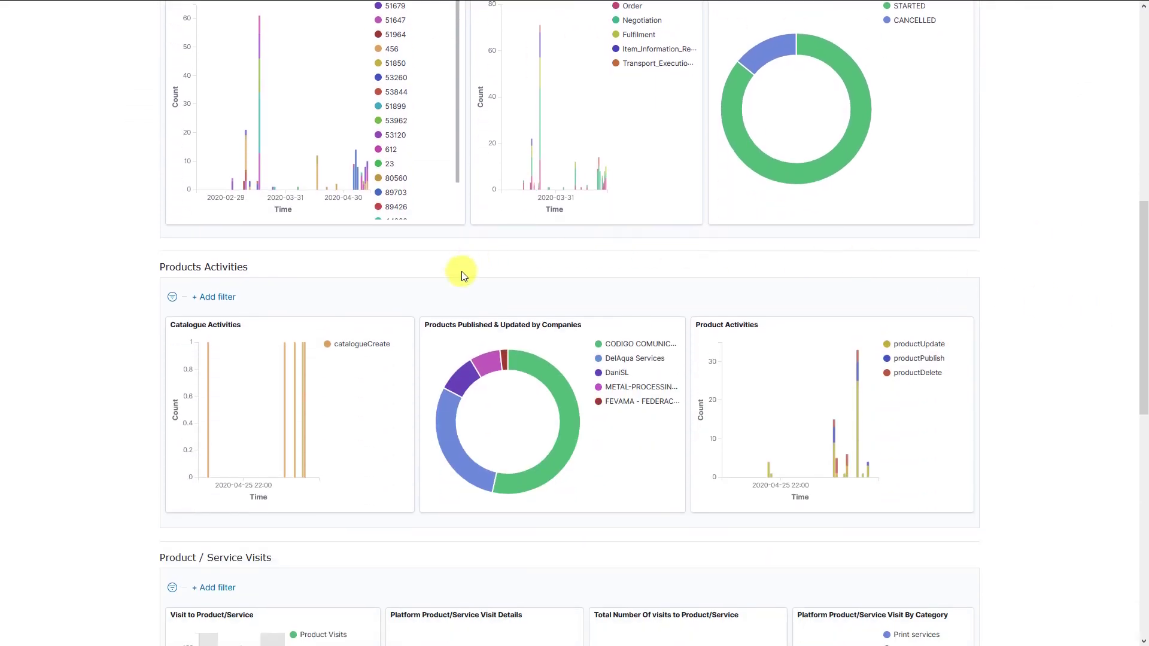
scroll(469, 267, "down", 4)
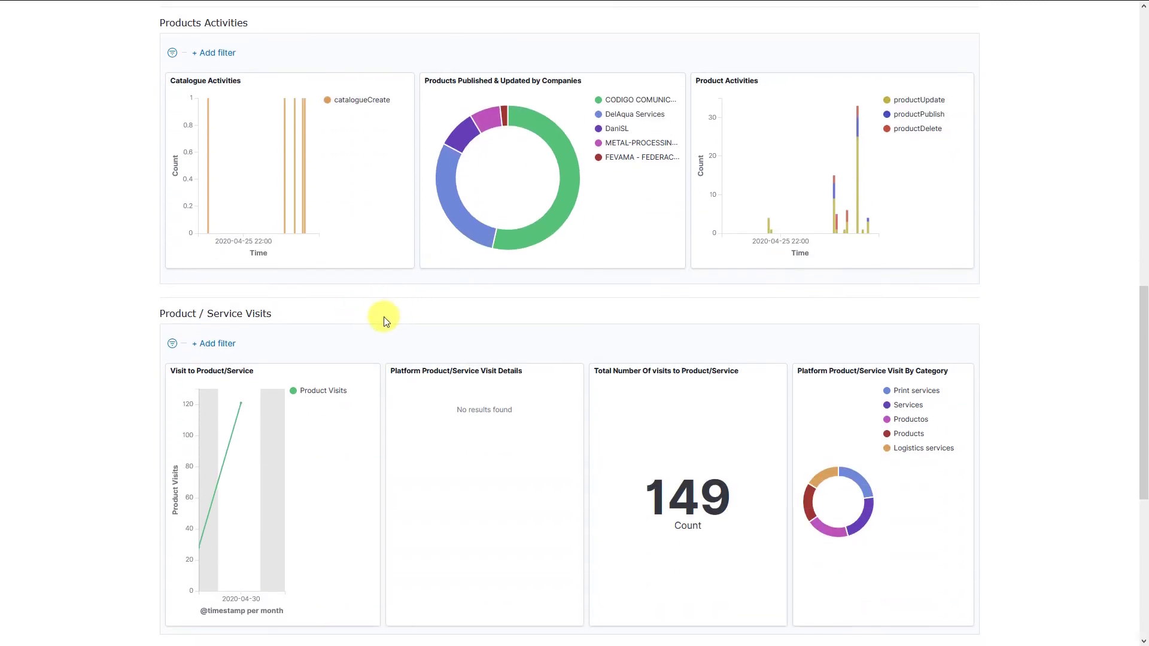
scroll(384, 321, "down", 6)
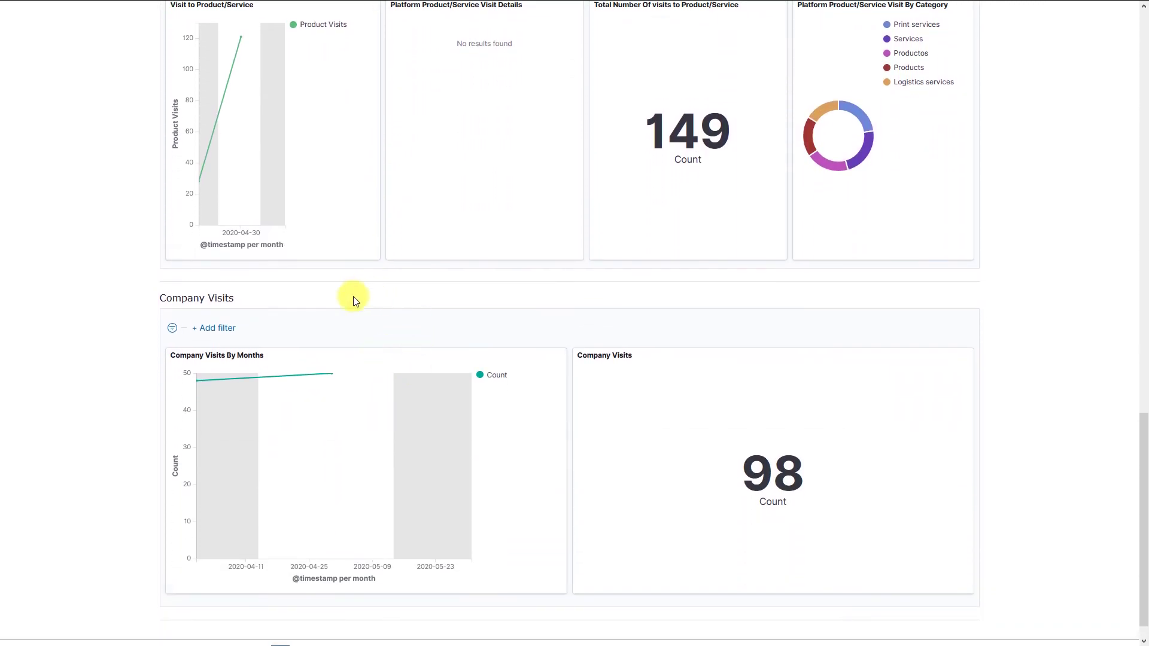